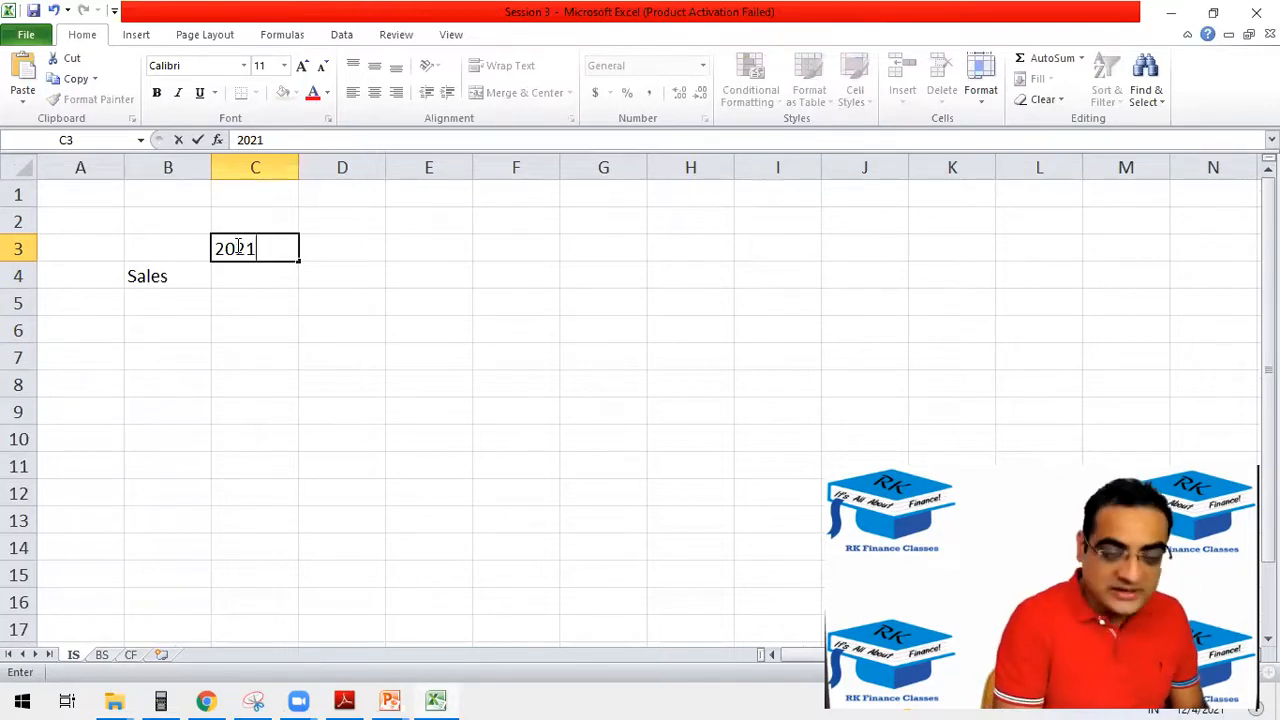
Confirm 2021 as the year heading in C3 and enter the labels COGS, GP and SGA in B5 to B7.
{"action": "key", "text": "Return"}
{"action": "left_click", "coordinate": [166, 306]}
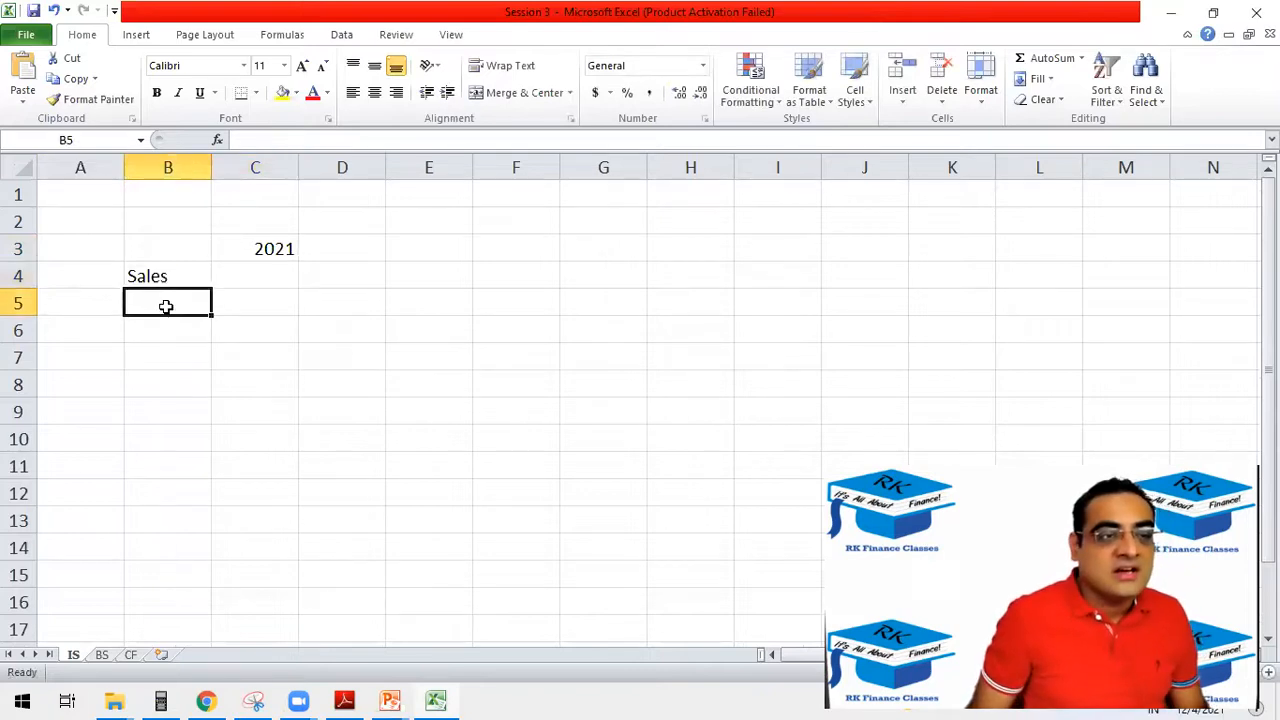
{"action": "type", "text": "COGS"}
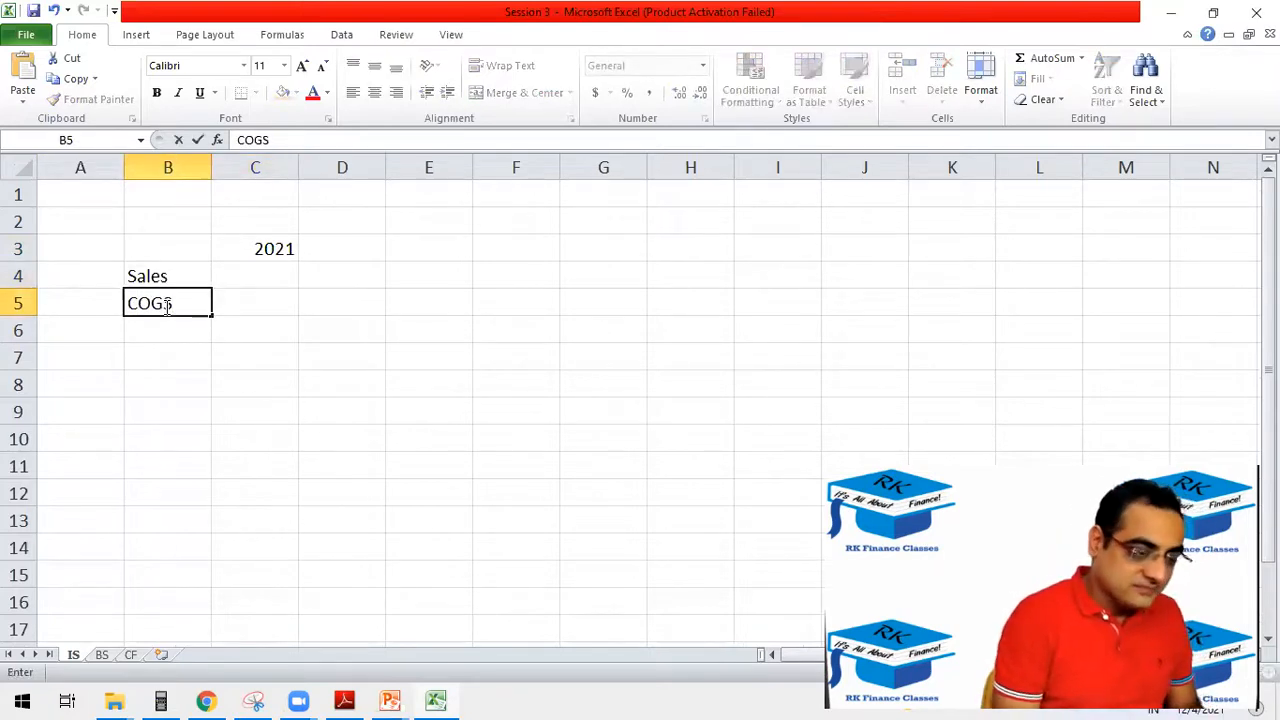
{"action": "key", "text": "Return"}
{"action": "type", "text": "GP"}
{"action": "key", "text": "Return"}
{"action": "type", "text": "SGA"}
{"action": "key", "text": "Return"}
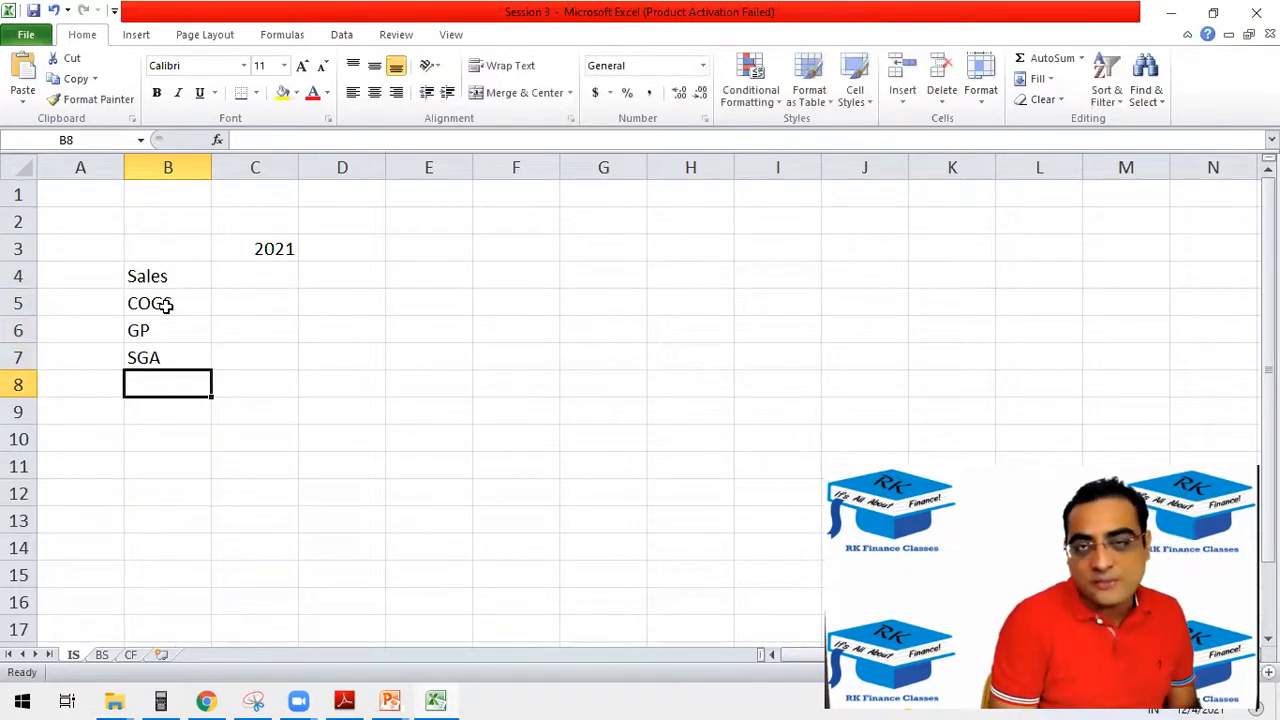
Add the labels EBIDTA, Dep and EBIT in cells B8 to B10.
{"action": "type", "text": "P"}
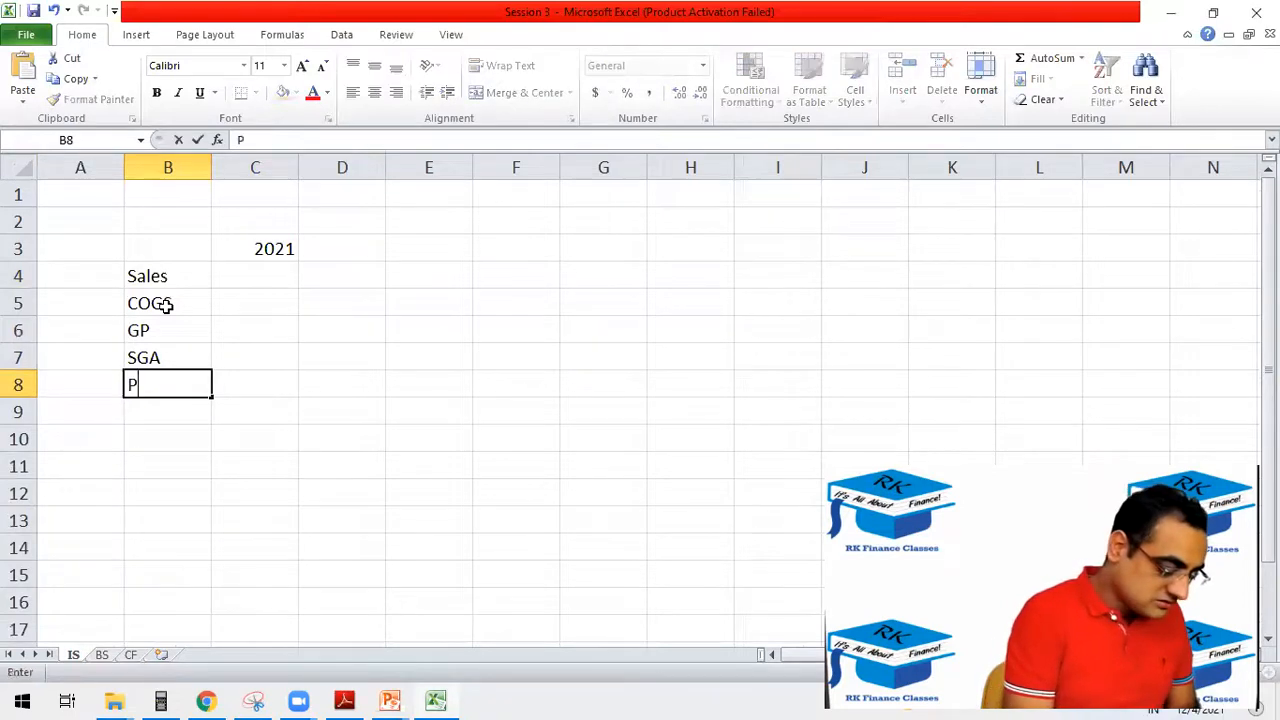
{"action": "type", "text": "p befor"}
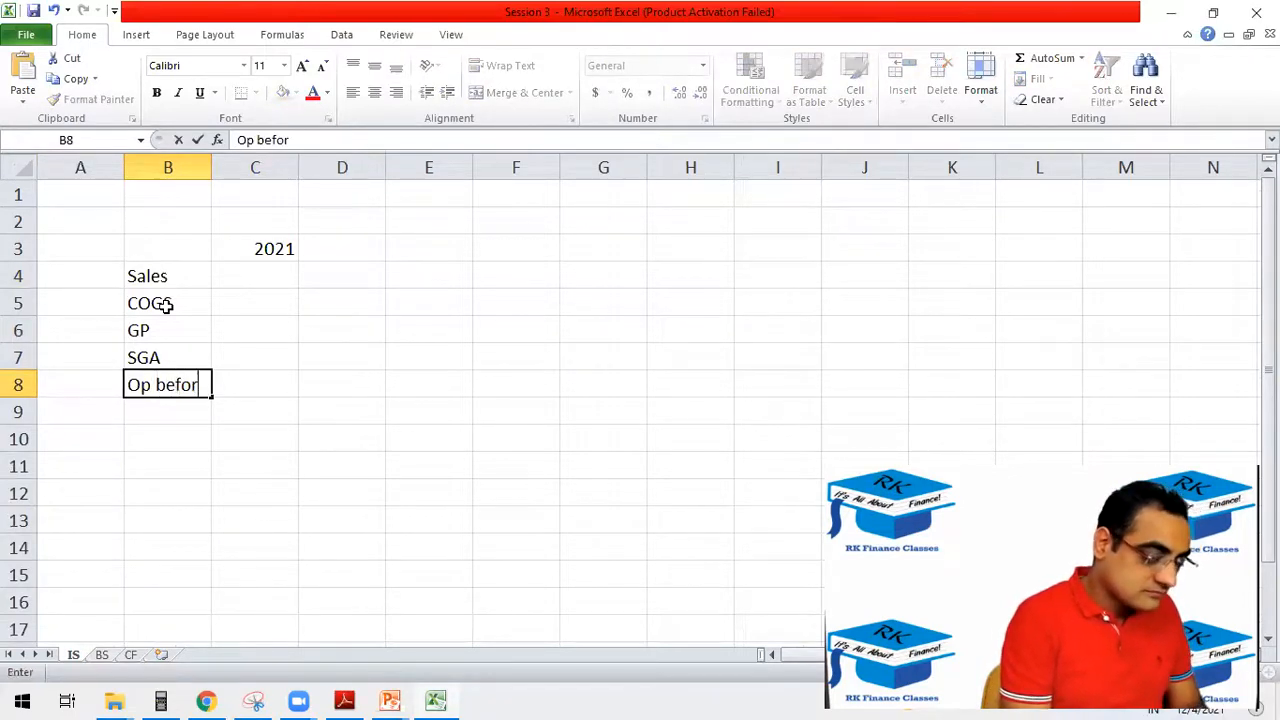
{"action": "key", "text": "BackSpace"}
{"action": "key", "text": "BackSpace"}
{"action": "key", "text": "BackSpace"}
{"action": "key", "text": "BackSpace"}
{"action": "key", "text": "BackSpace"}
{"action": "key", "text": "BackSpace"}
{"action": "key", "text": "BackSpace"}
{"action": "key", "text": "BackSpace"}
{"action": "key", "text": "BackSpace"}
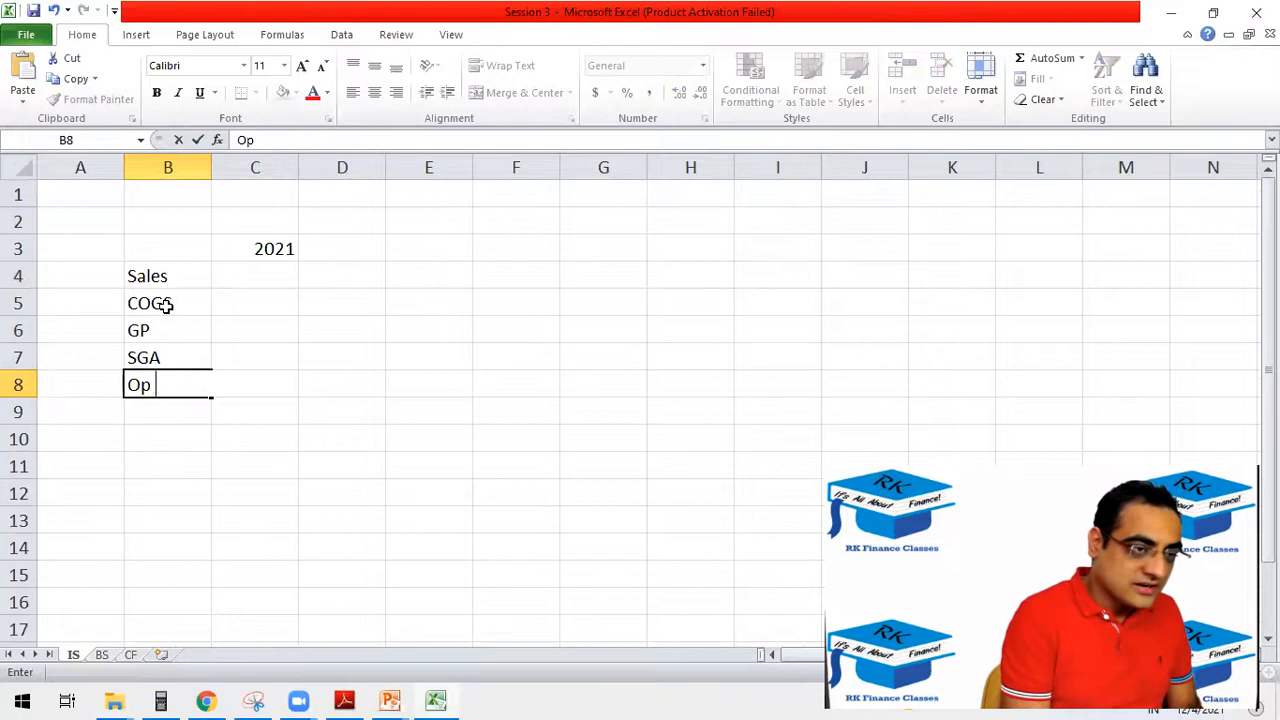
{"action": "type", "text": "EBIDTA"}
{"action": "key", "text": "Return"}
{"action": "type", "text": "Int"}
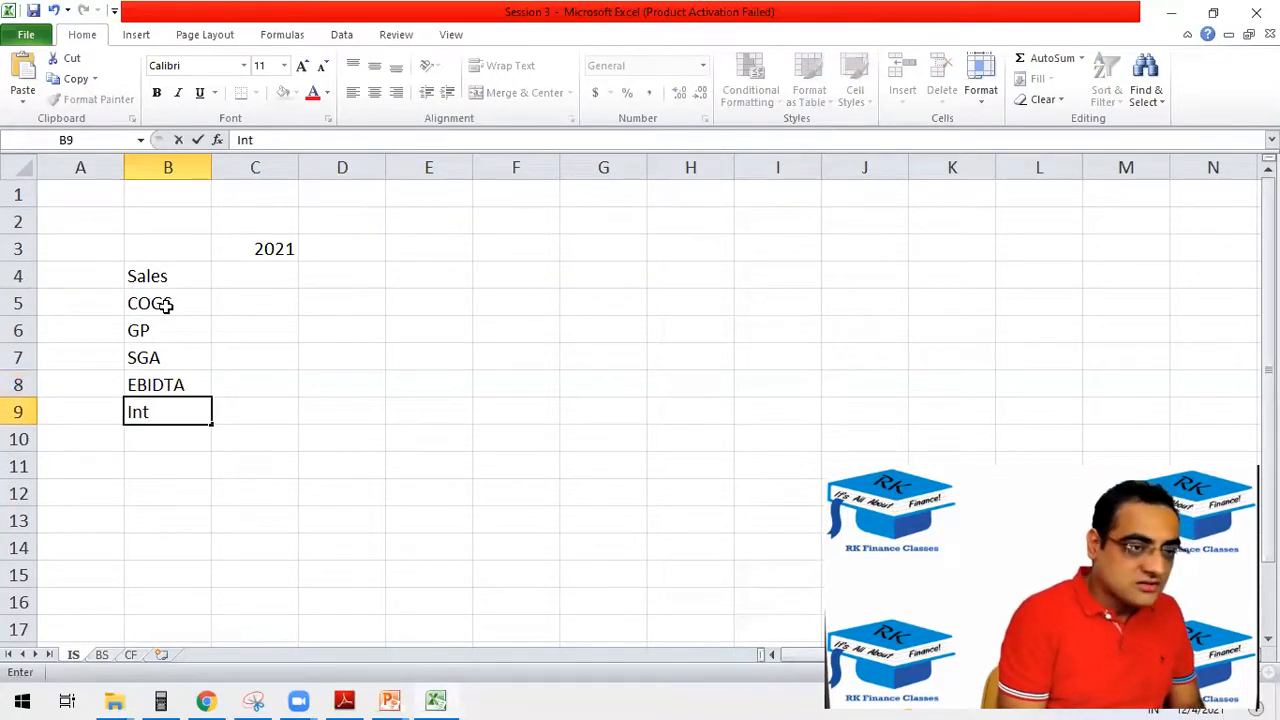
{"action": "type", "text": "Dep"}
{"action": "key", "text": "Return"}
{"action": "type", "text": "EBIT"}
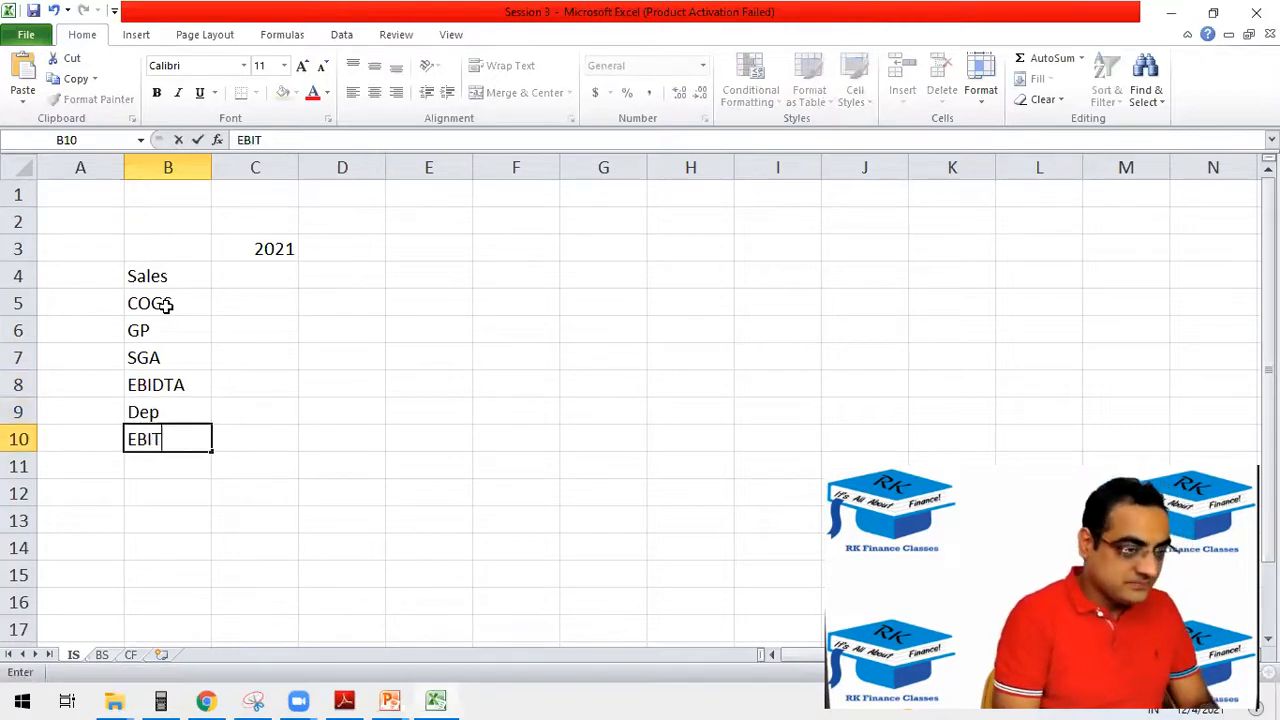
{"action": "key", "text": "Return"}
Complete the label column with Int, PBT, Tax, NI and Div in cells B11 to B15.
{"action": "type", "text": "Int"}
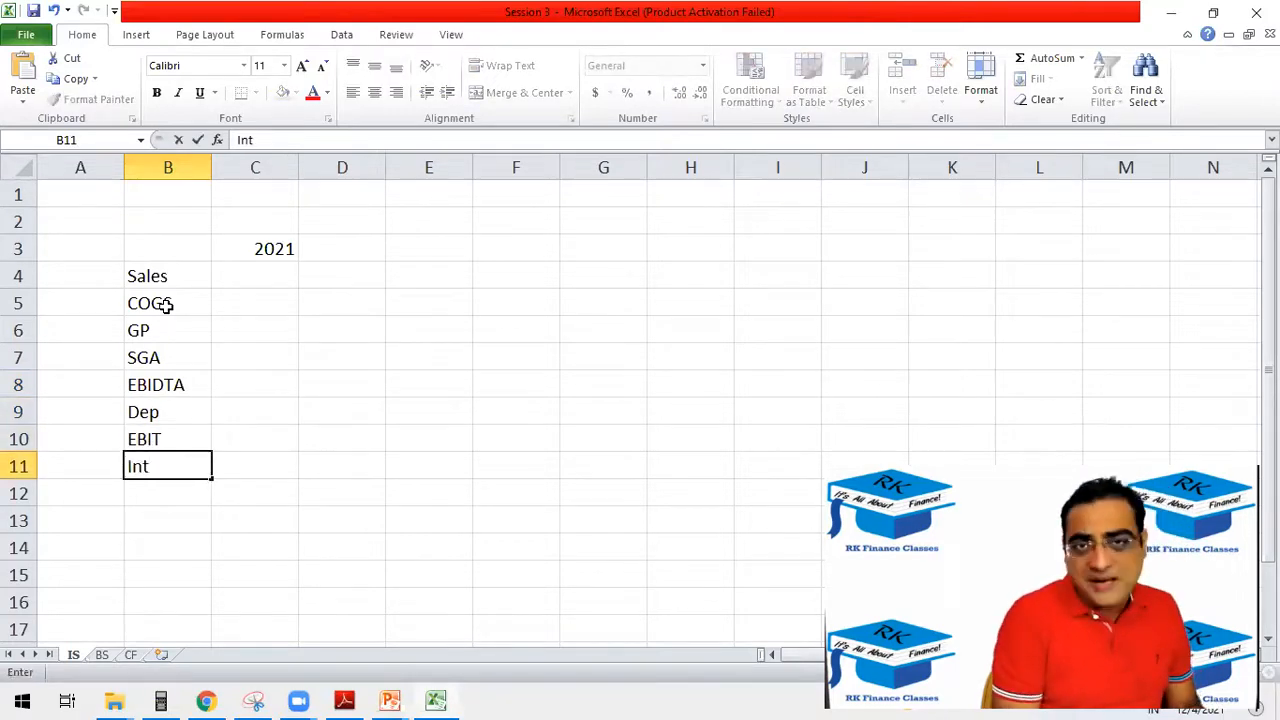
{"action": "key", "text": "Return"}
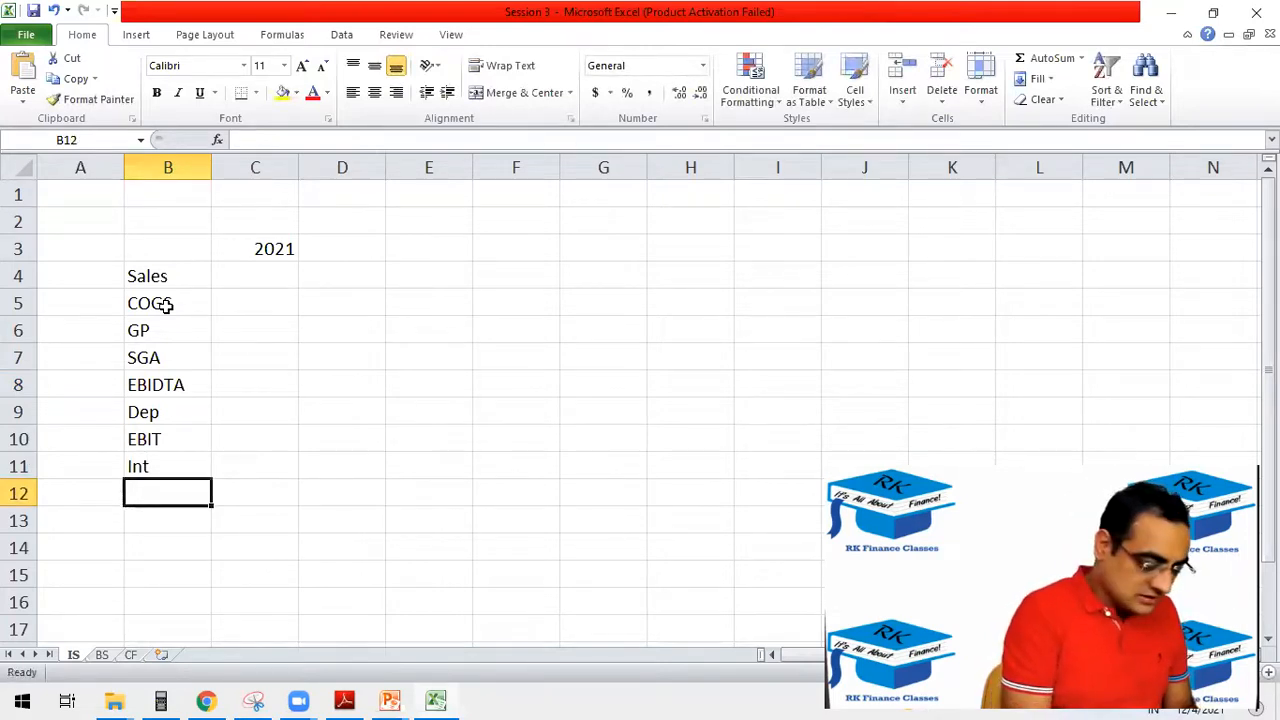
{"action": "type", "text": "PBT"}
{"action": "key", "text": "Return"}
{"action": "type", "text": "Tax"}
{"action": "key", "text": "Return"}
{"action": "type", "text": "NI"}
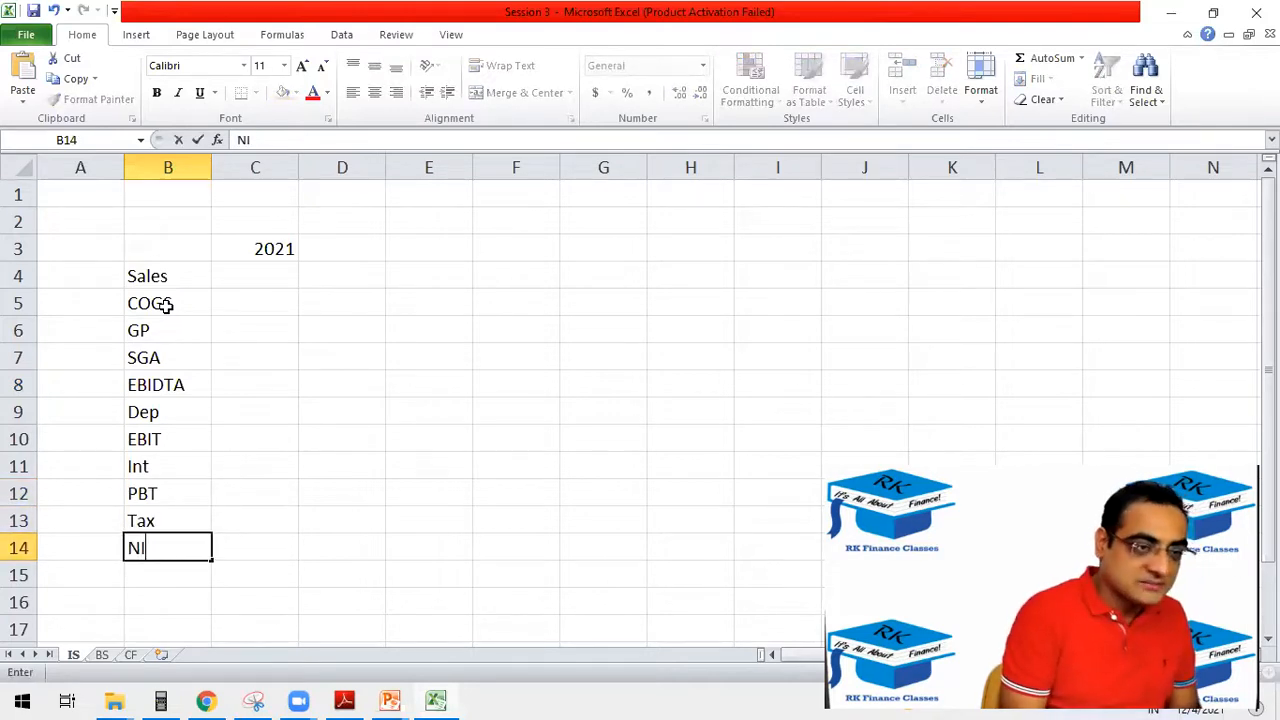
{"action": "key", "text": "Return"}
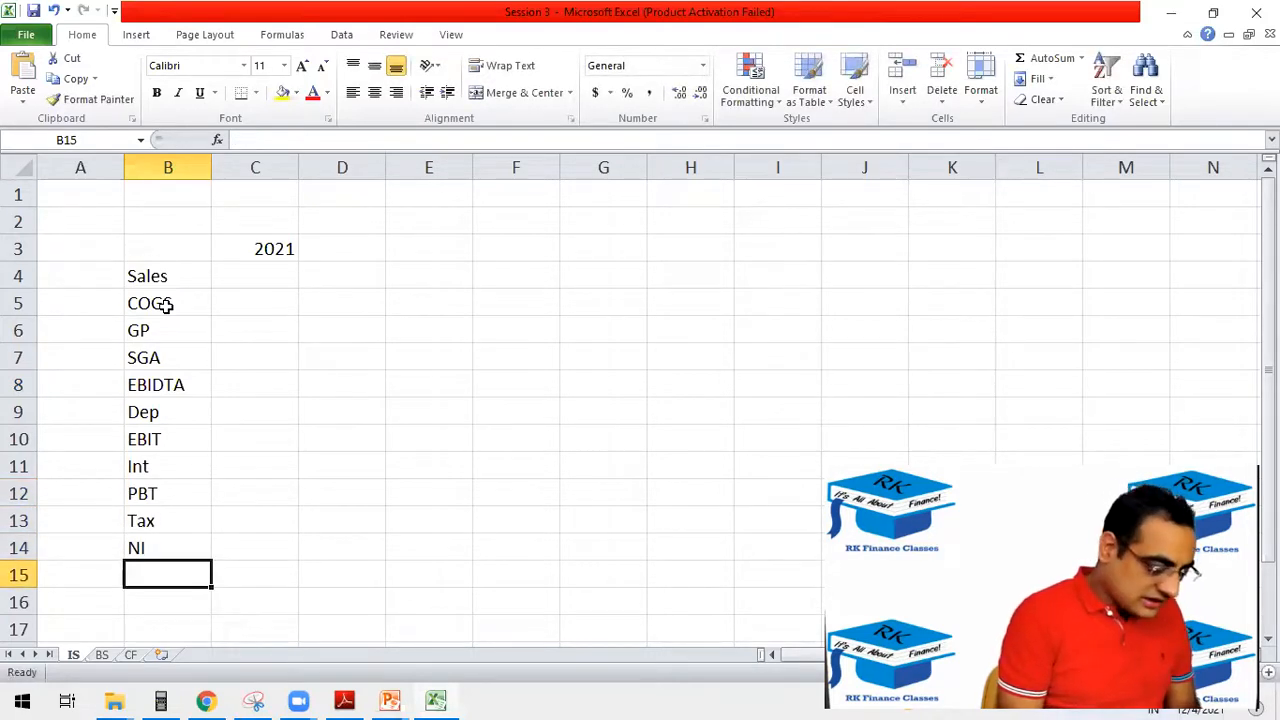
{"action": "type", "text": "Div"}
{"action": "key", "text": "Return"}
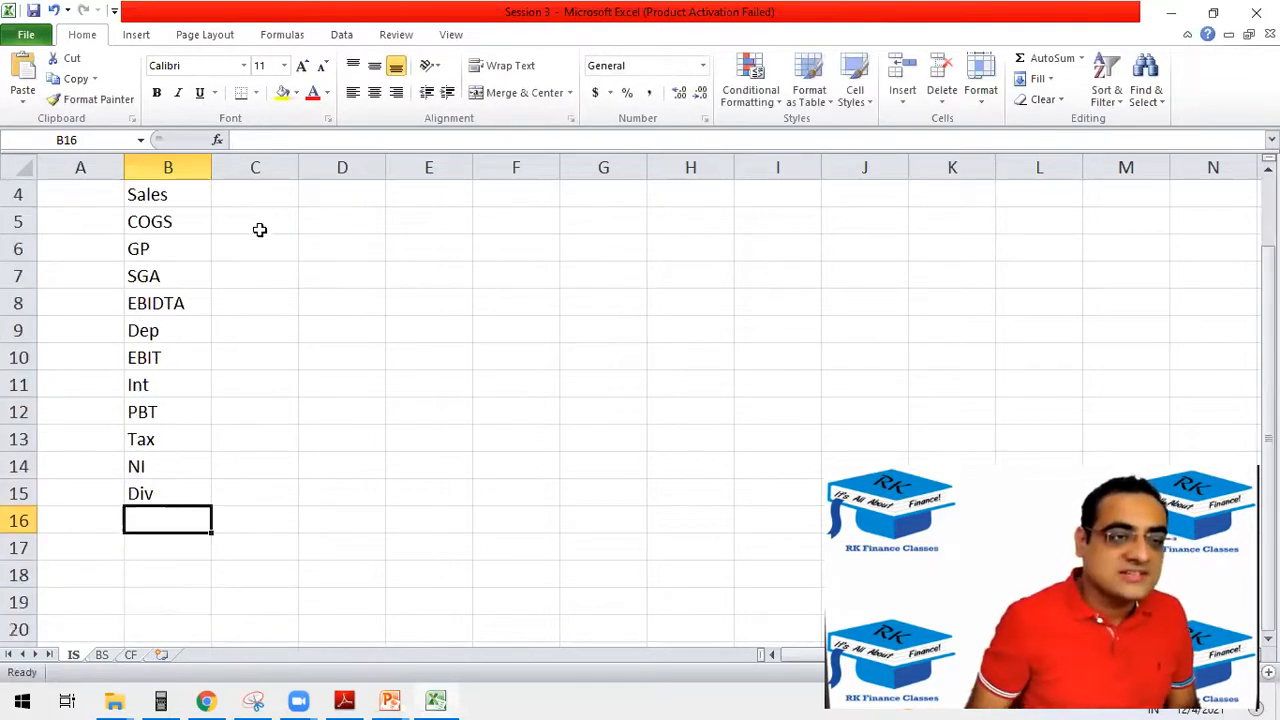
Enter the 2021 figures for Sales as 1000 in C4 and COGS as 400 in C5.
{"action": "left_click", "coordinate": [255, 167]}
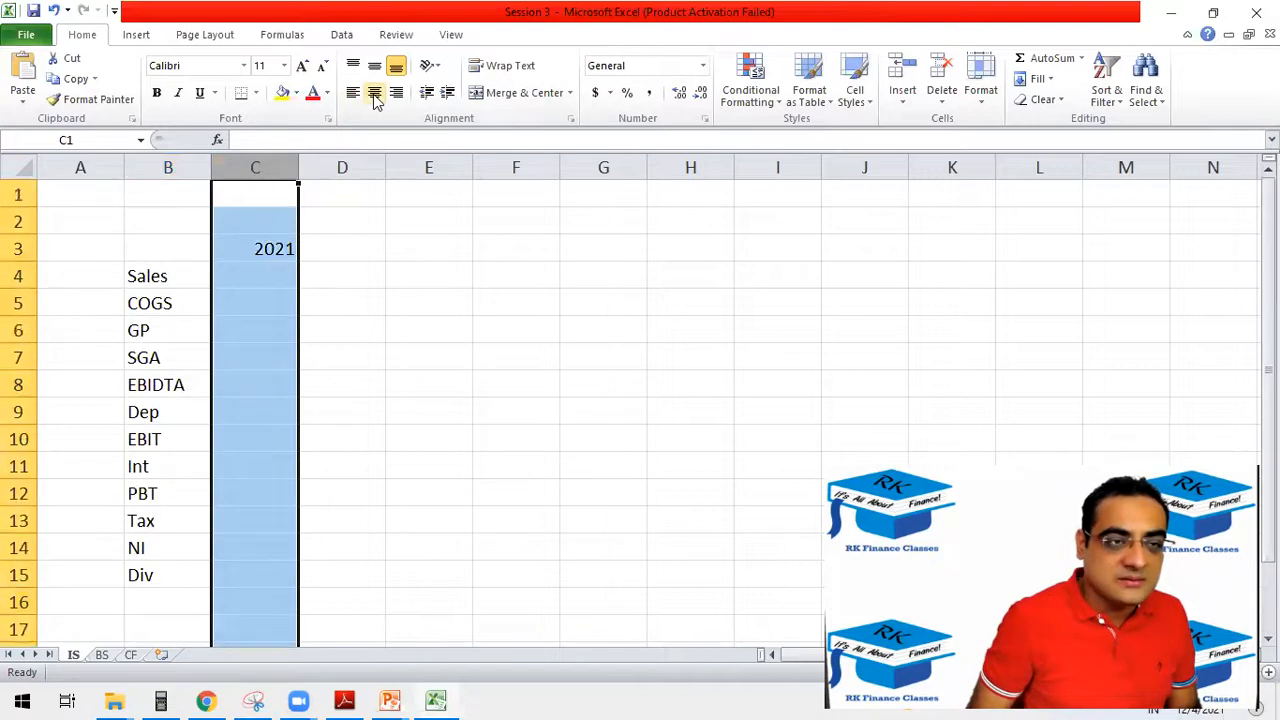
{"action": "left_click", "coordinate": [258, 270]}
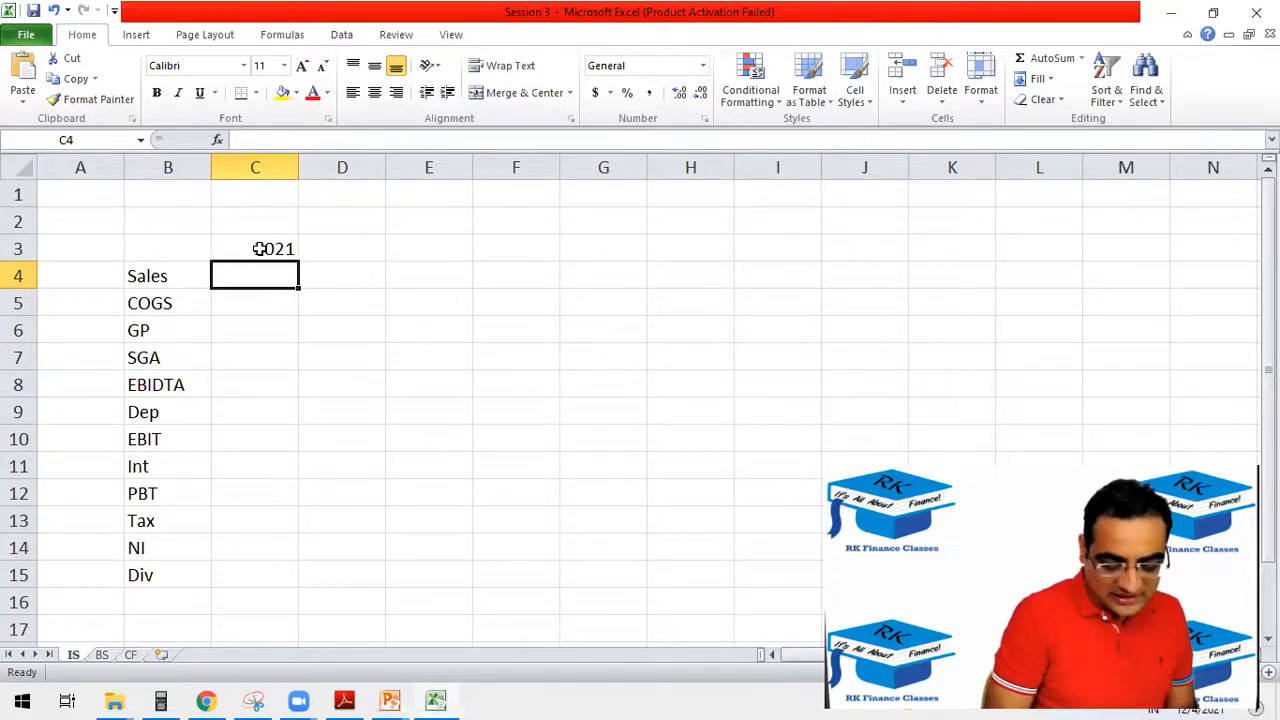
{"action": "type", "text": "1000"}
{"action": "key", "text": "Return"}
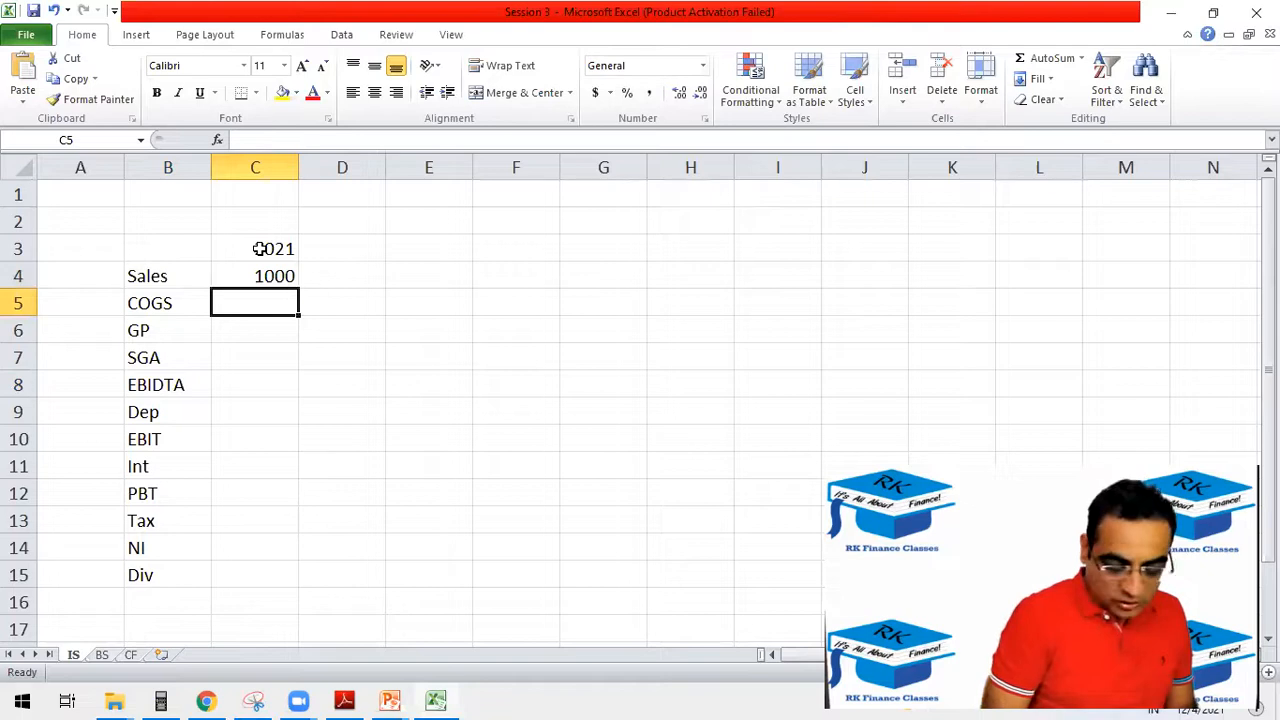
{"action": "type", "text": "6"}
{"action": "type", "text": "00"}
{"action": "key", "text": "BackSpace"}
{"action": "key", "text": "BackSpace"}
{"action": "type", "text": "400"}
{"action": "key", "text": "Return"}
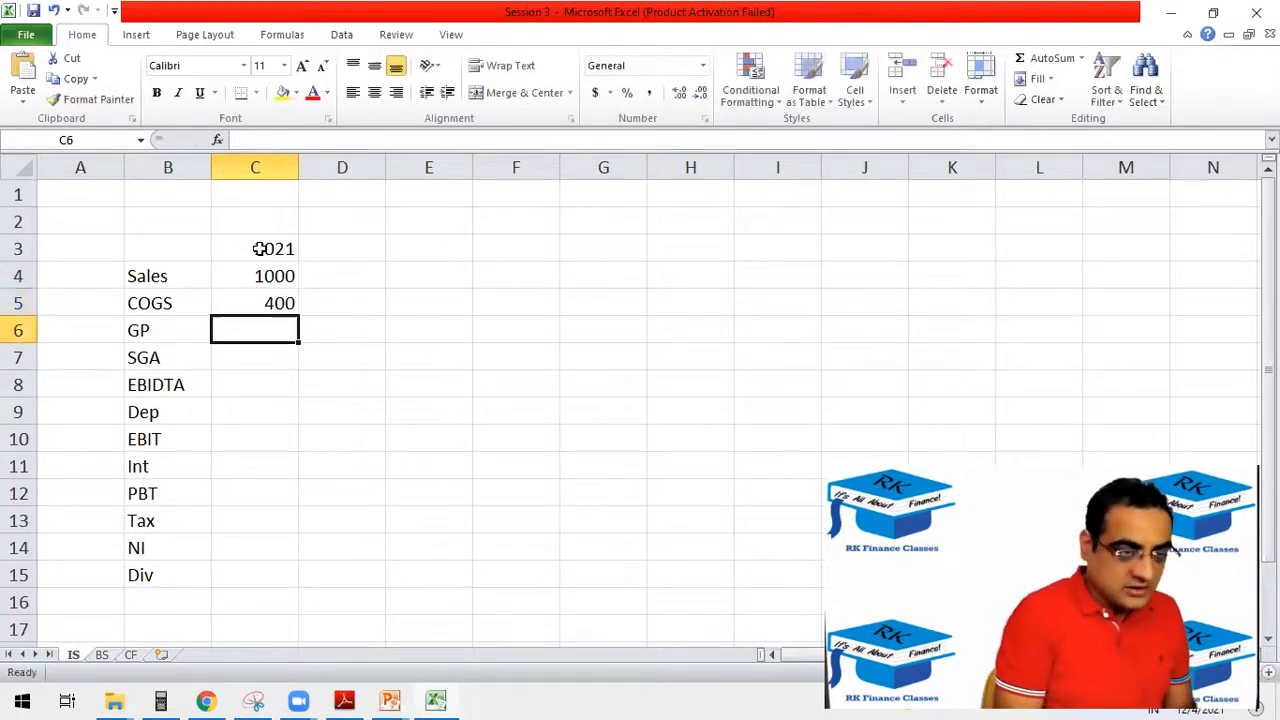
Calculate GP in C6 as Sales minus COGS with =C4-C5, and make the GP label and value bold.
{"action": "type", "text": "="}
{"action": "left_click", "coordinate": [277, 270]}
{"action": "type", "text": "-"}
{"action": "left_click", "coordinate": [257, 300]}
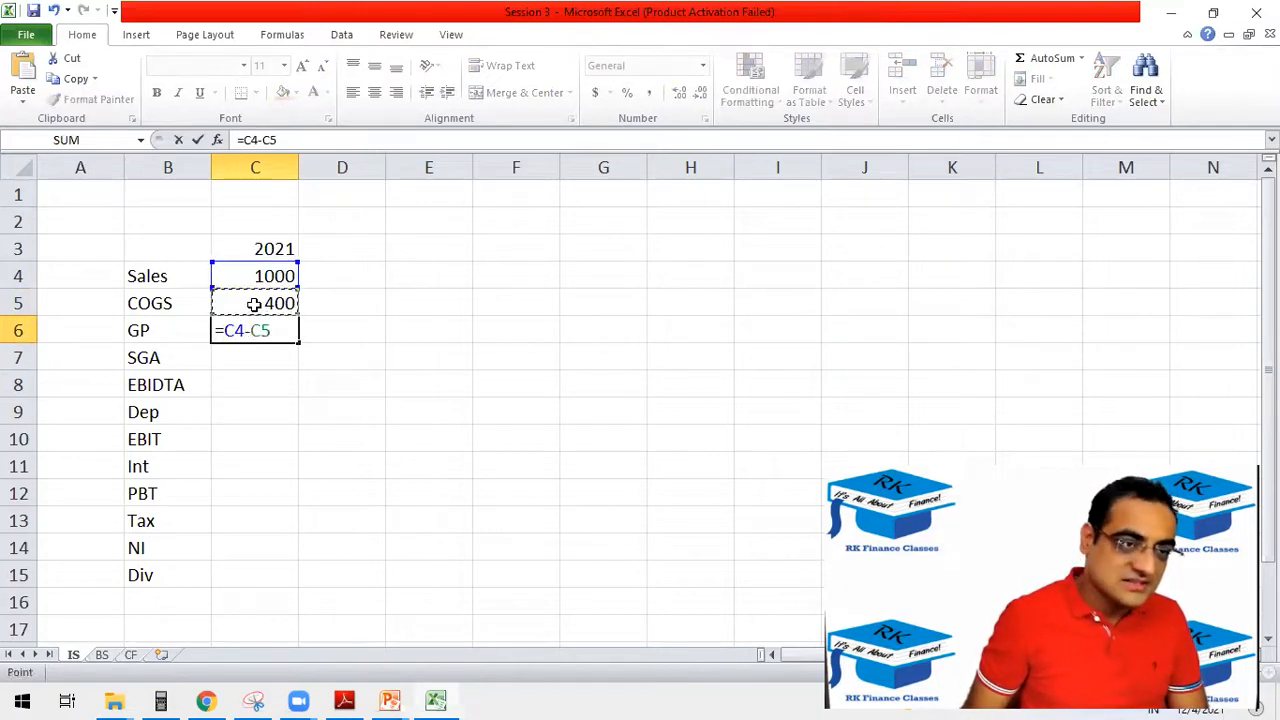
{"action": "key", "text": "Return"}
{"action": "left_click_drag", "start_coordinate": [192, 328], "coordinate": [229, 330]}
{"action": "key", "text": "ctrl+b"}
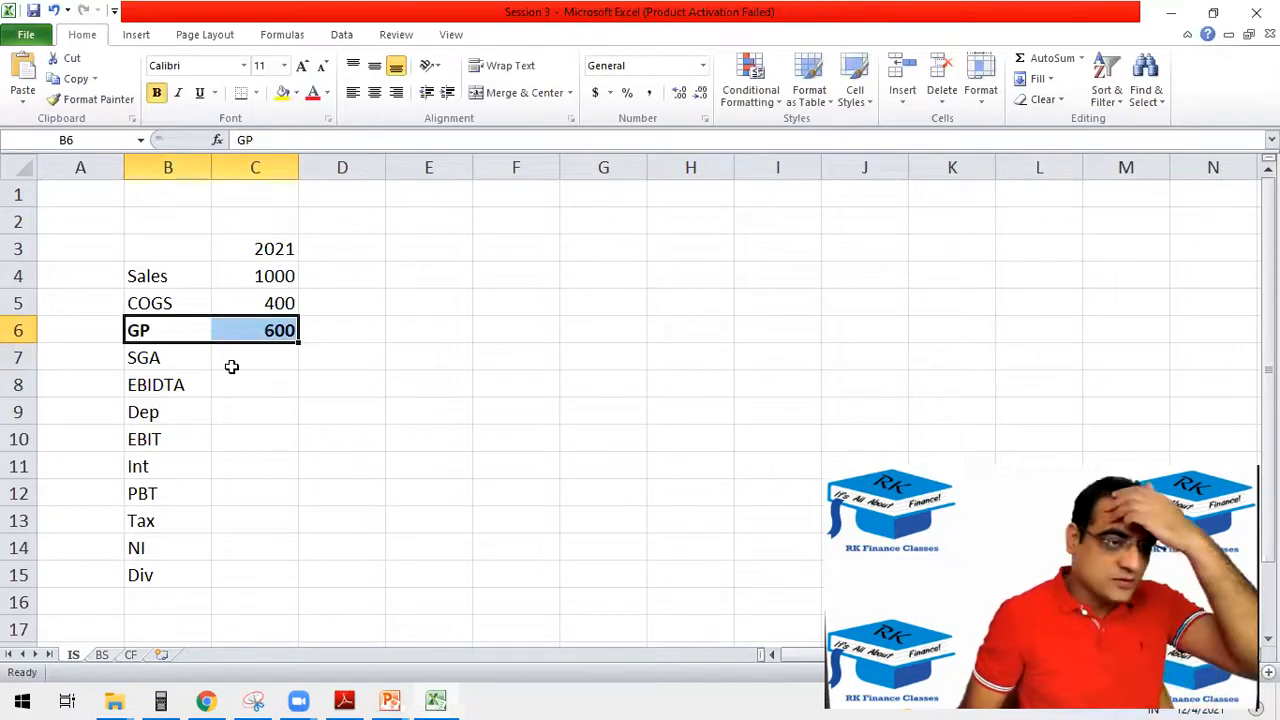
Enter 100 as the 2021 SGA expense in C7.
{"action": "left_click", "coordinate": [231, 365]}
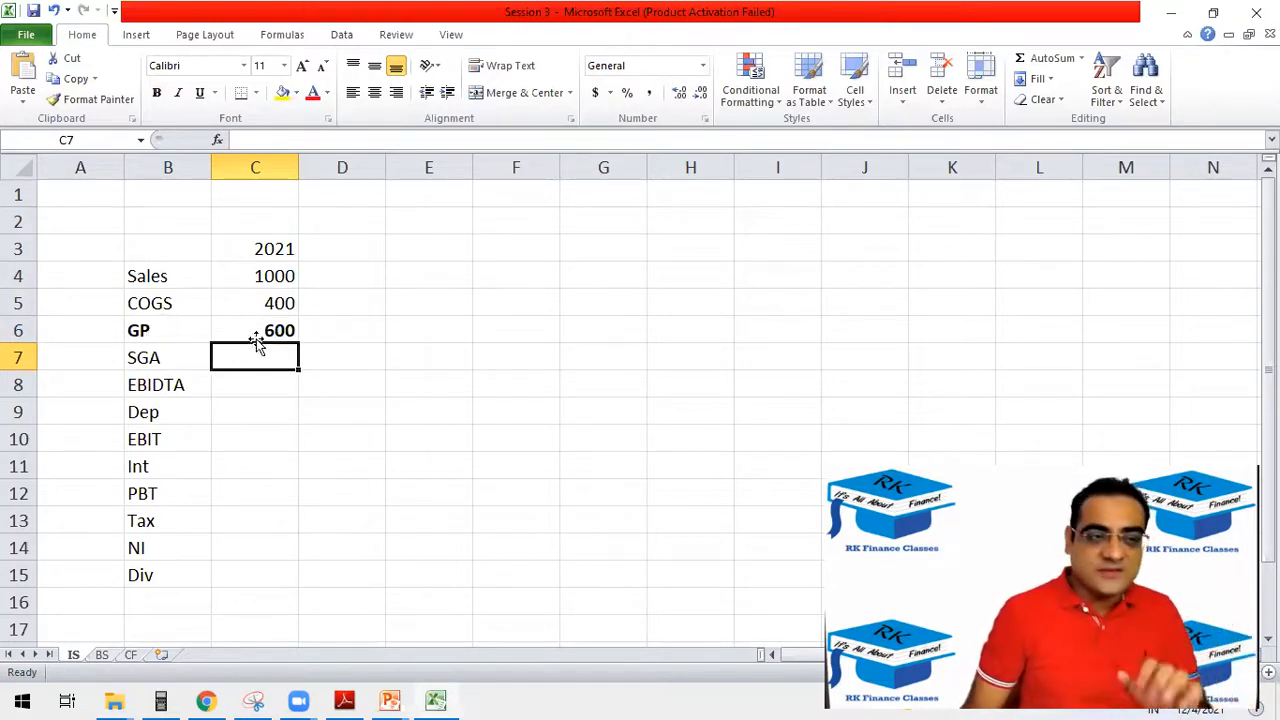
{"action": "type", "text": "100"}
{"action": "key", "text": "Return"}
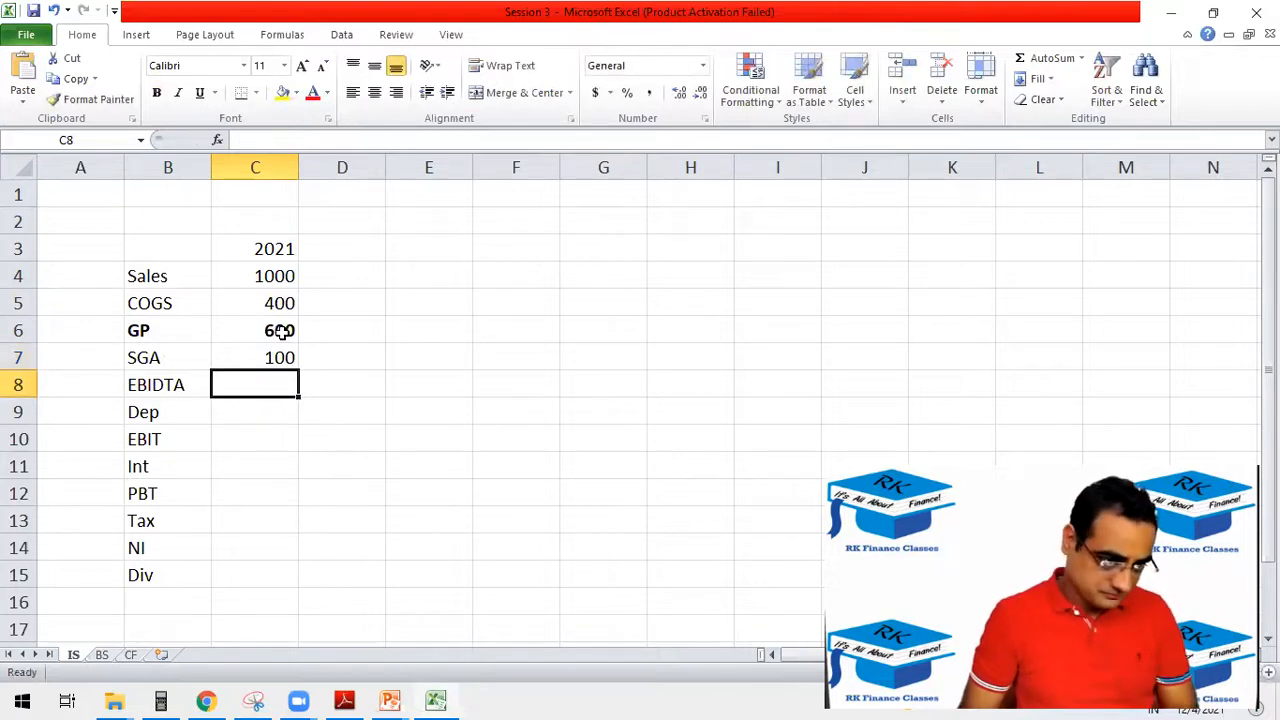
Make the EBIDTA label and value cells bold and calculate EBIDTA in C8 with =C6-C7.
{"action": "left_click_drag", "start_coordinate": [177, 386], "coordinate": [226, 384]}
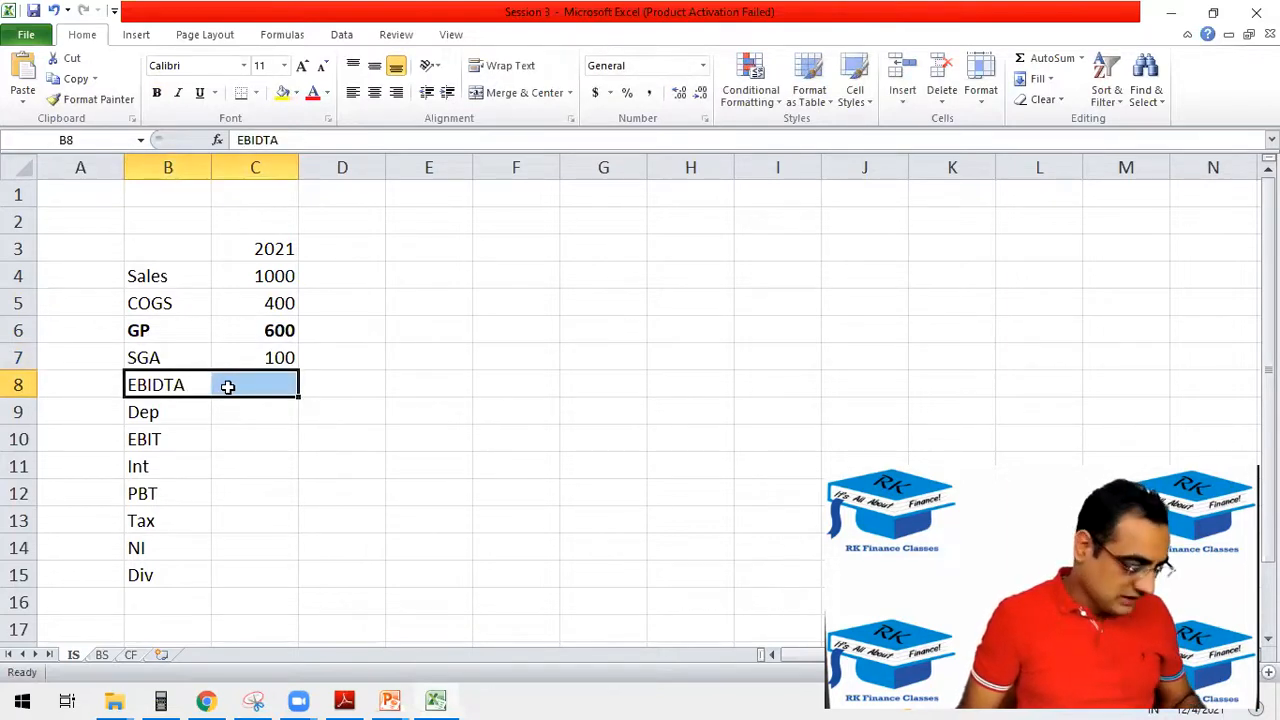
{"action": "key", "text": "ctrl+b"}
{"action": "left_click", "coordinate": [246, 389]}
{"action": "type", "text": "="}
{"action": "left_click", "coordinate": [245, 340]}
{"action": "type", "text": "-"}
{"action": "left_click", "coordinate": [244, 362]}
{"action": "key", "text": "Return"}
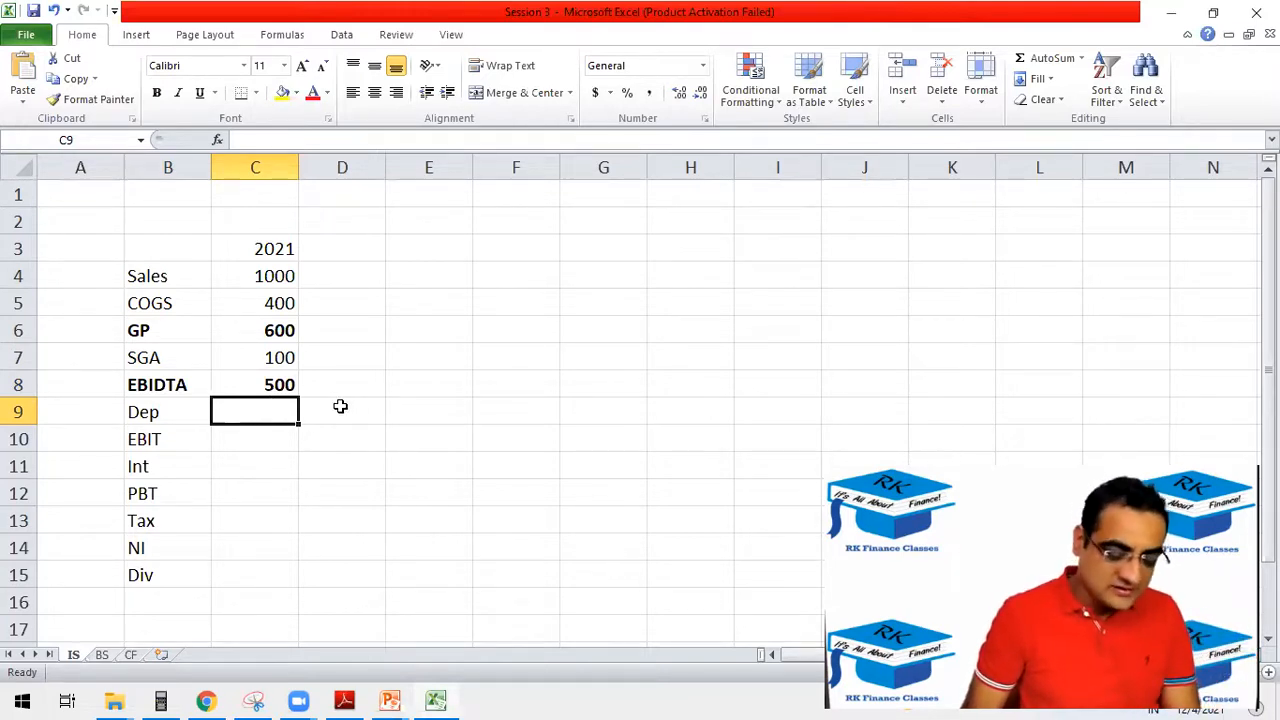
Enter 50 for Dep in C9 and fill a bold EBIT row with =C8-C9 in C10.
{"action": "type", "text": "50"}
{"action": "key", "text": "Return"}
{"action": "left_click", "coordinate": [205, 436]}
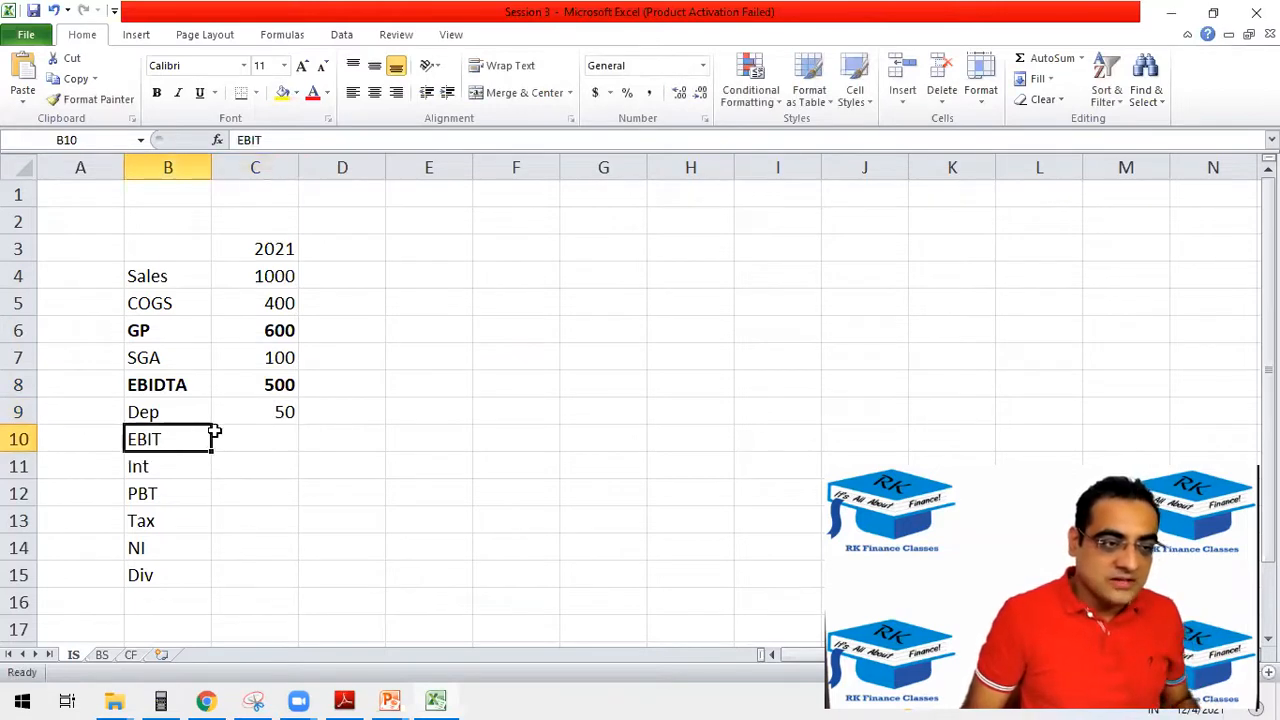
{"action": "left_click_drag", "start_coordinate": [214, 432], "coordinate": [246, 434]}
{"action": "key", "text": "ctrl+b"}
{"action": "left_click", "coordinate": [248, 439]}
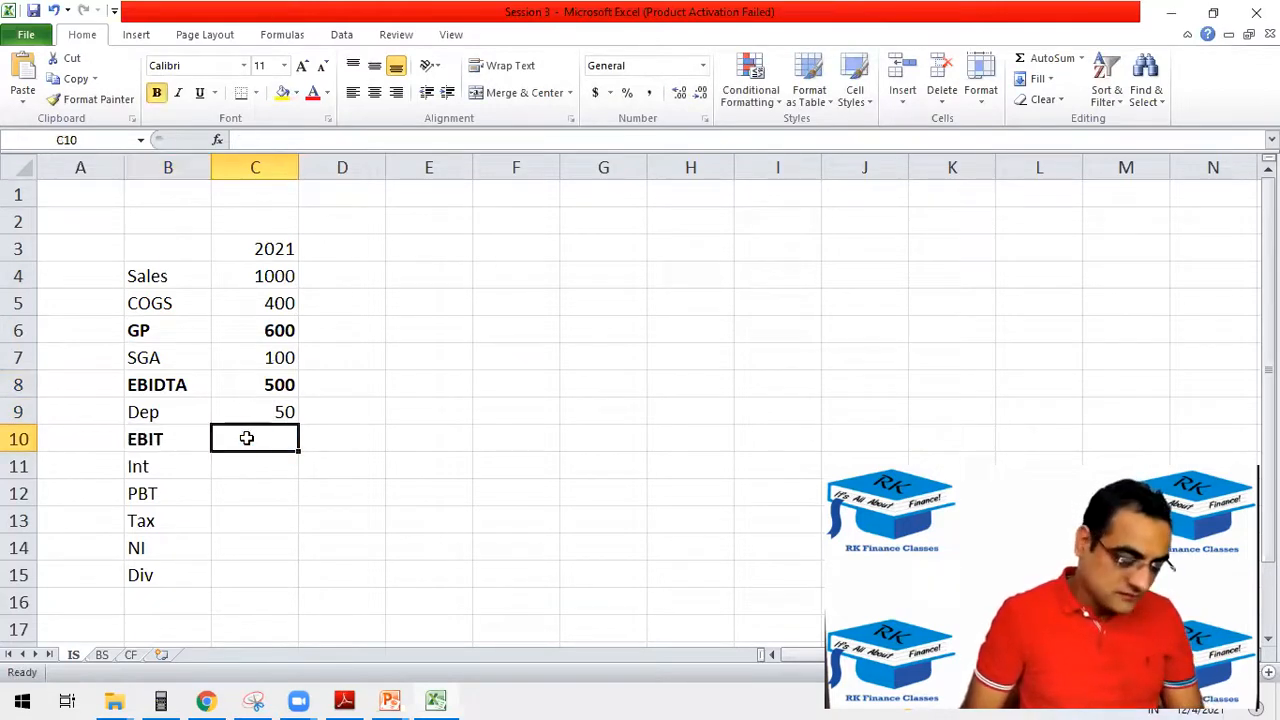
{"action": "type", "text": "="}
{"action": "left_click", "coordinate": [266, 383]}
{"action": "type", "text": "-"}
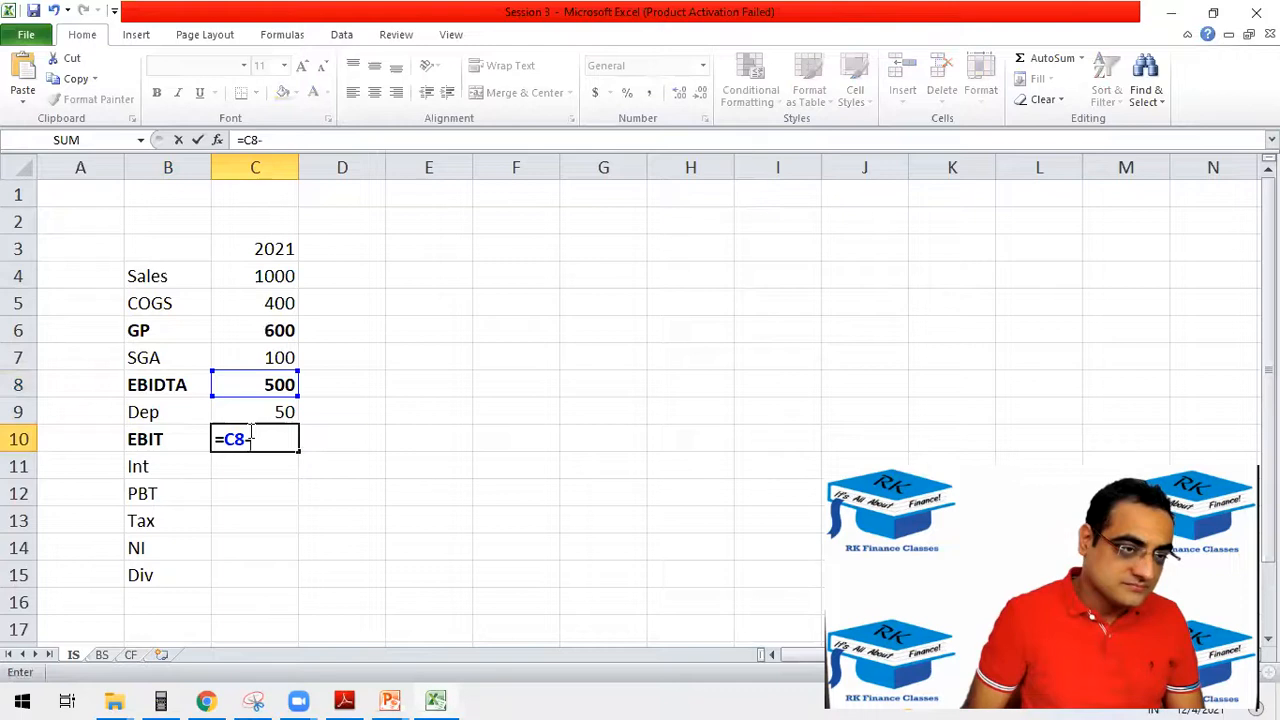
{"action": "left_click", "coordinate": [254, 414]}
{"action": "key", "text": "Return"}
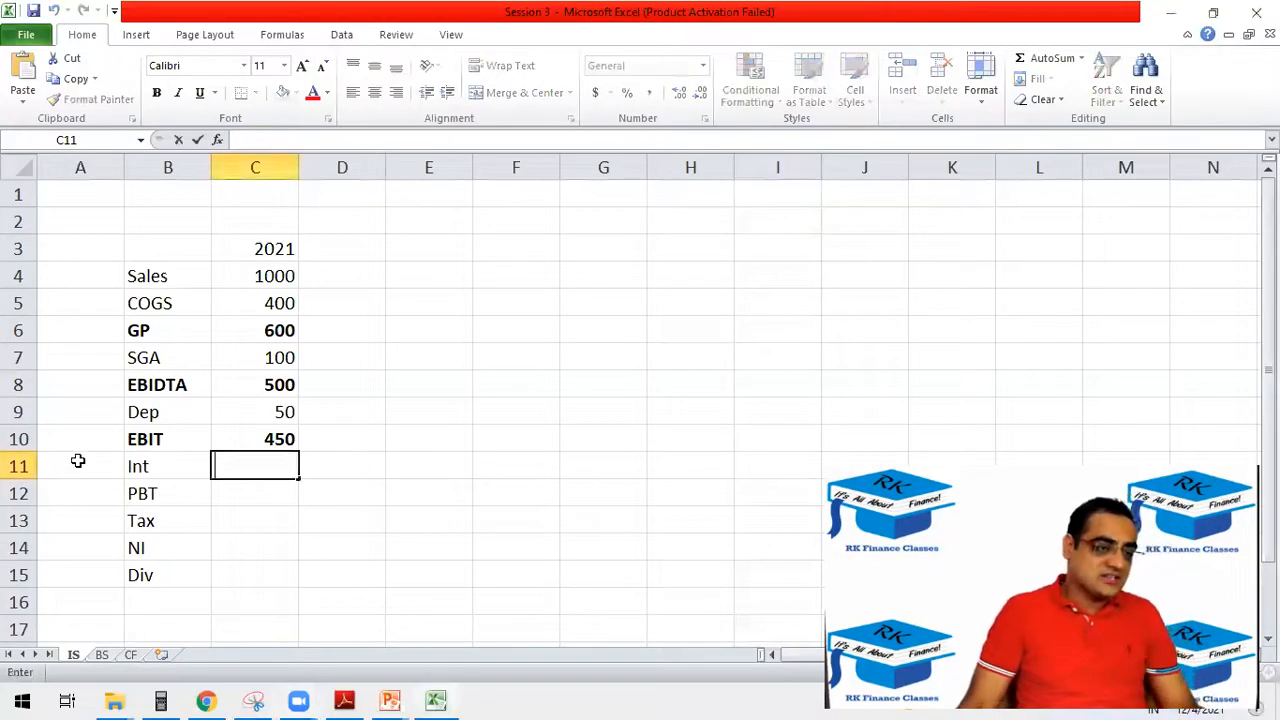
Enter the 10% interest rate in A11 beside Int and an interest amount of 50 in C11.
{"action": "left_click", "coordinate": [78, 461]}
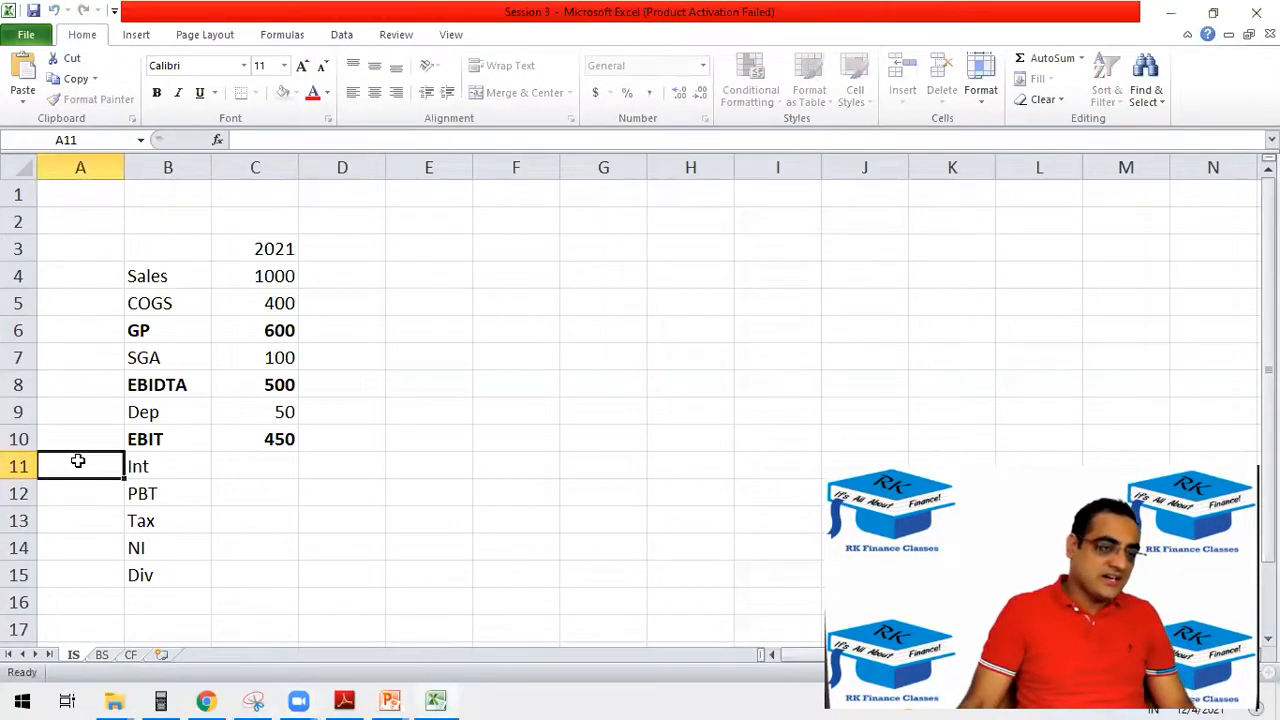
{"action": "type", "text": "10%"}
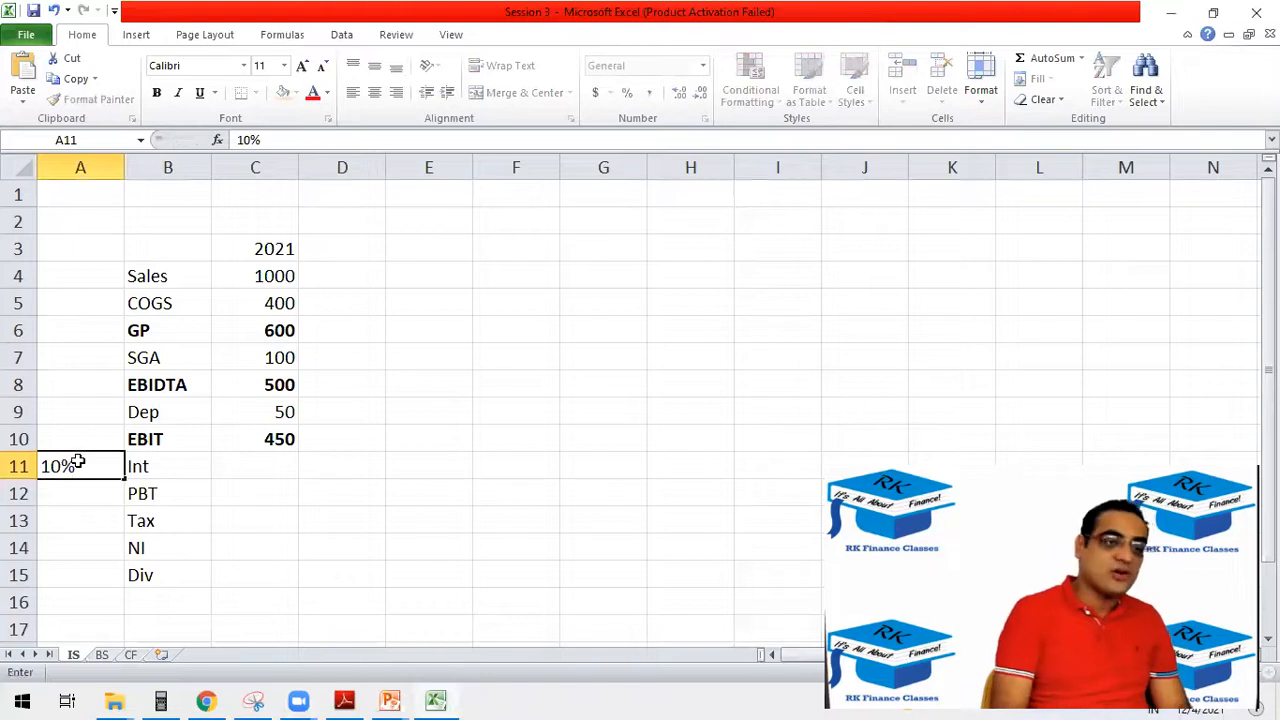
{"action": "key", "text": "Tab"}
{"action": "key", "text": "Tab"}
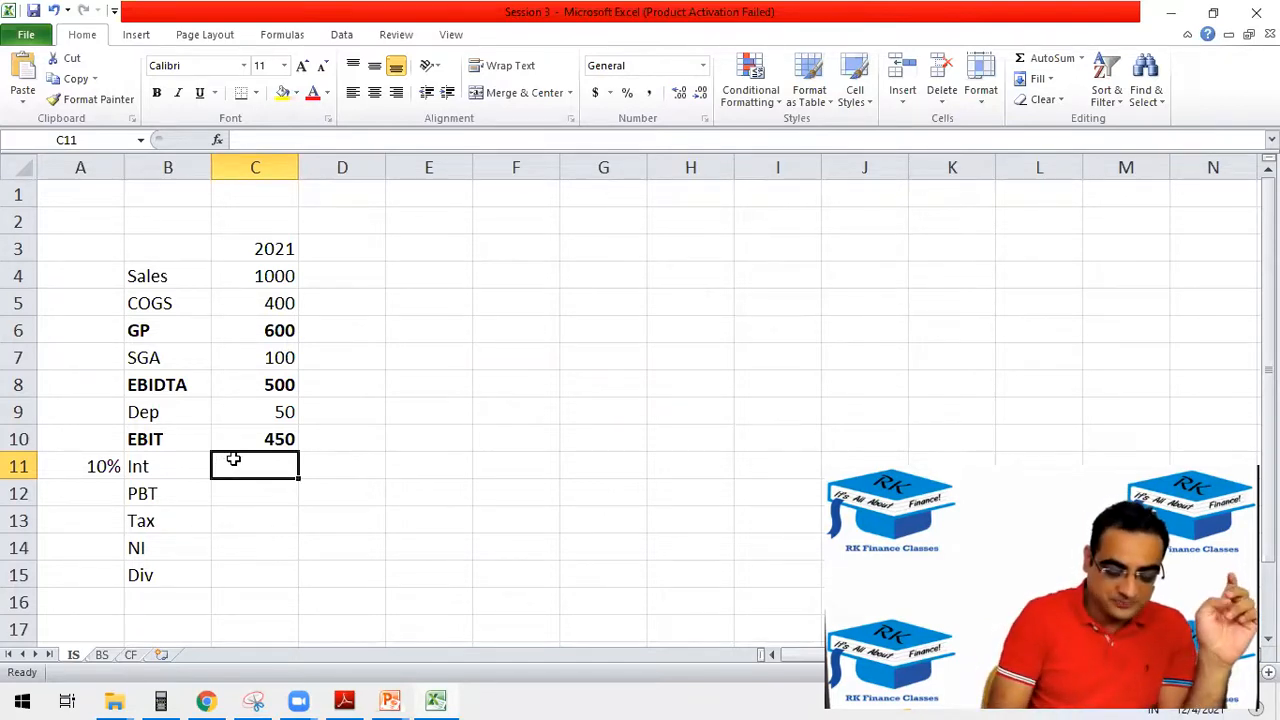
{"action": "type", "text": "50"}
{"action": "key", "text": "Return"}
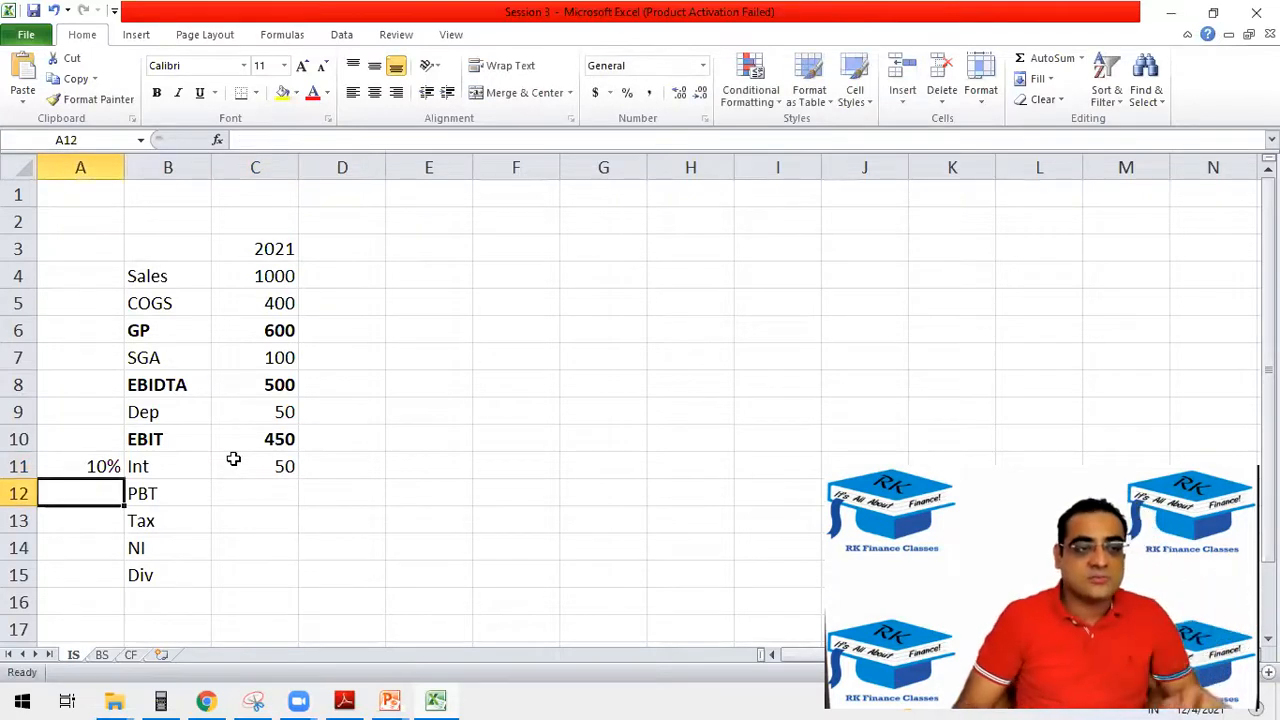
Make the PBT label and value cells bold and calculate PBT in C12 as EBIT minus interest with =C10-C11.
{"action": "left_click_drag", "start_coordinate": [177, 495], "coordinate": [216, 495]}
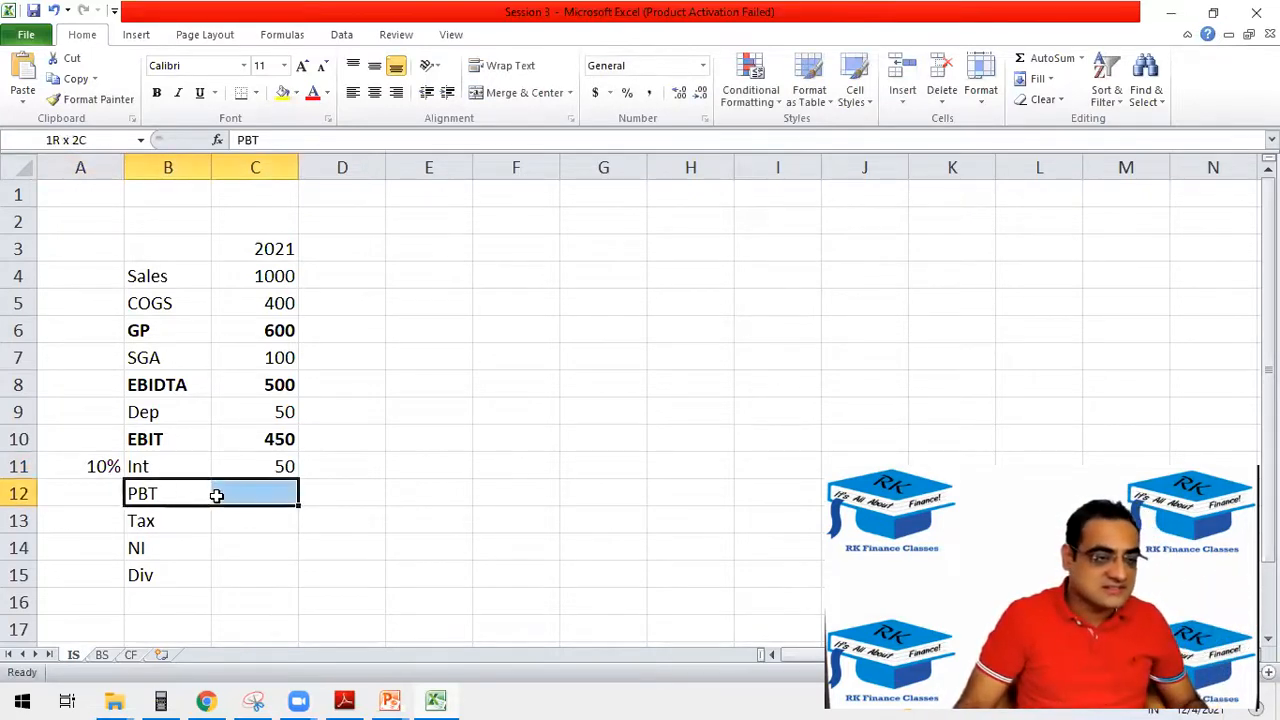
{"action": "key", "text": "ctrl+b"}
{"action": "left_click", "coordinate": [270, 491]}
{"action": "type", "text": "="}
{"action": "left_click", "coordinate": [277, 437]}
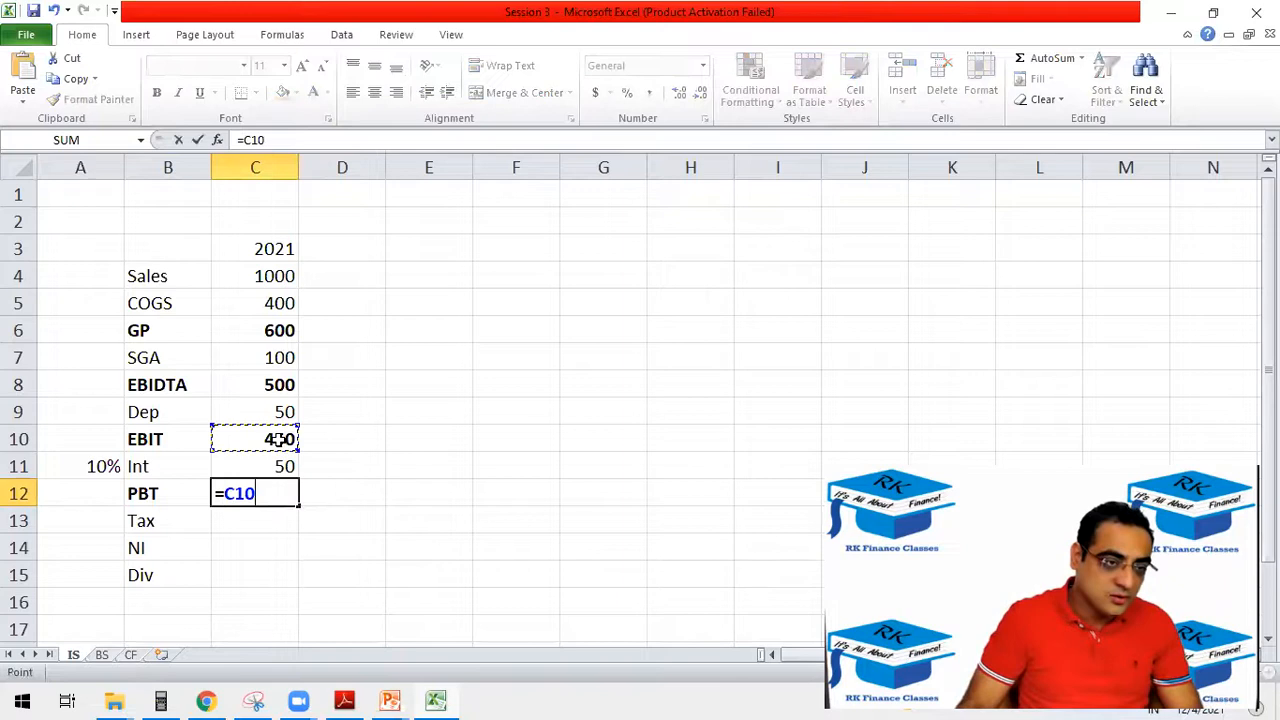
{"action": "type", "text": "-"}
{"action": "left_click", "coordinate": [277, 466]}
{"action": "key", "text": "Return"}
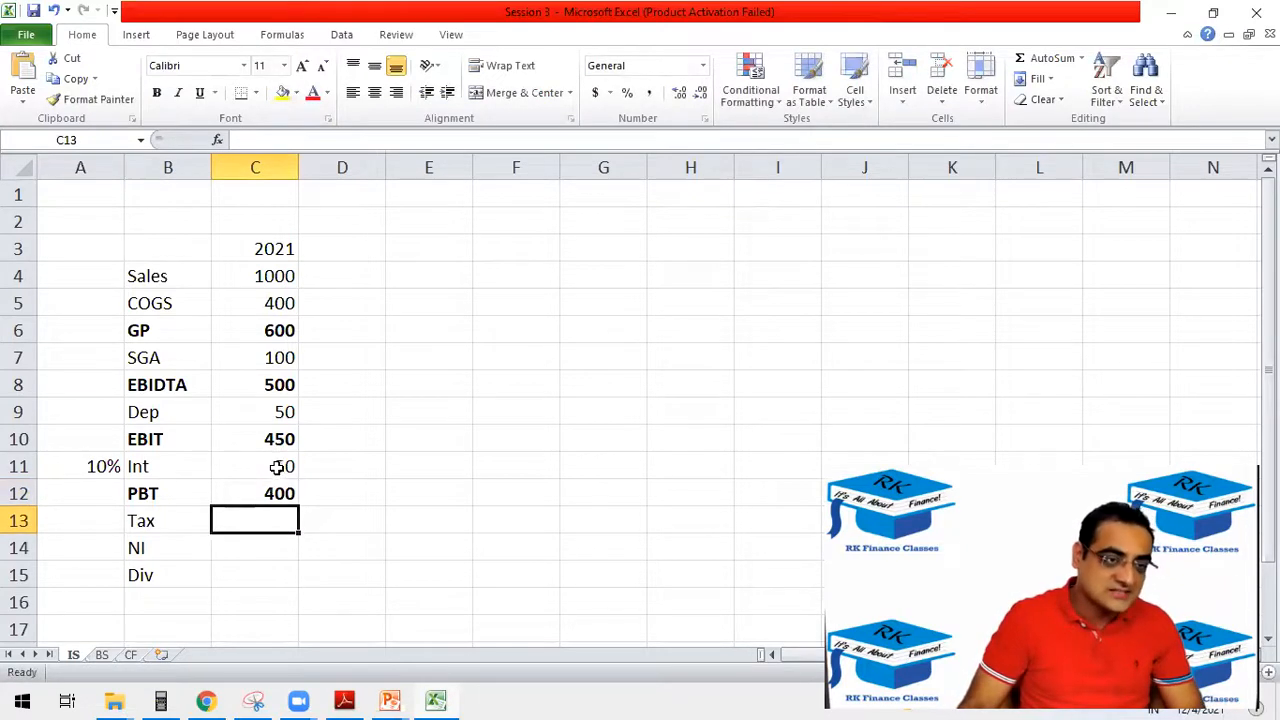
Enter the 30% tax rate in A13 beside the Tax label.
{"action": "left_click", "coordinate": [92, 525]}
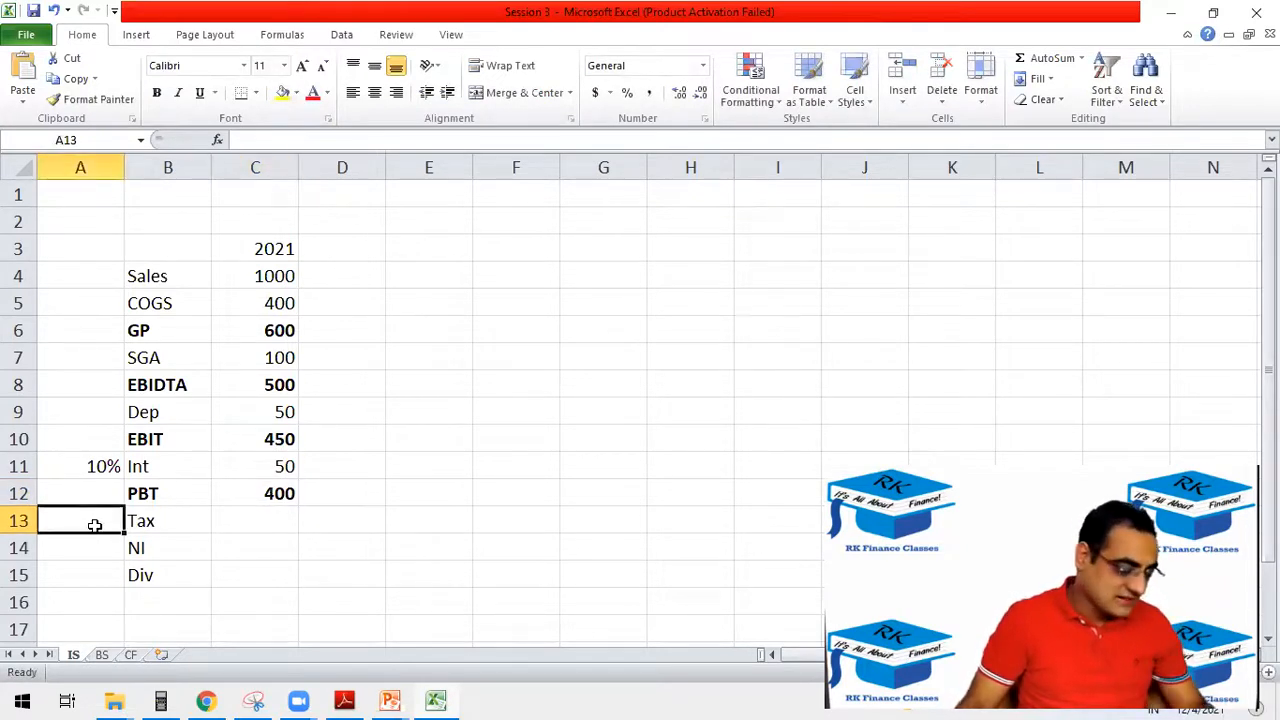
{"action": "type", "text": "30%"}
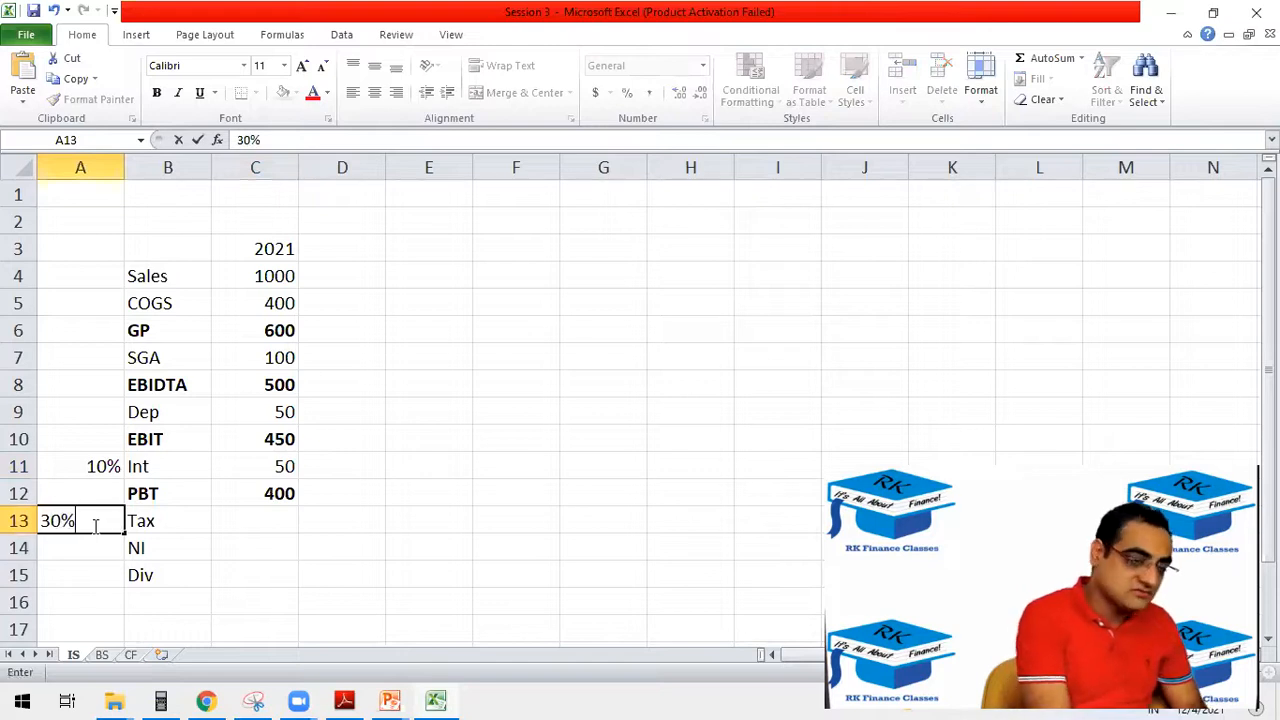
{"action": "key", "text": "Tab"}
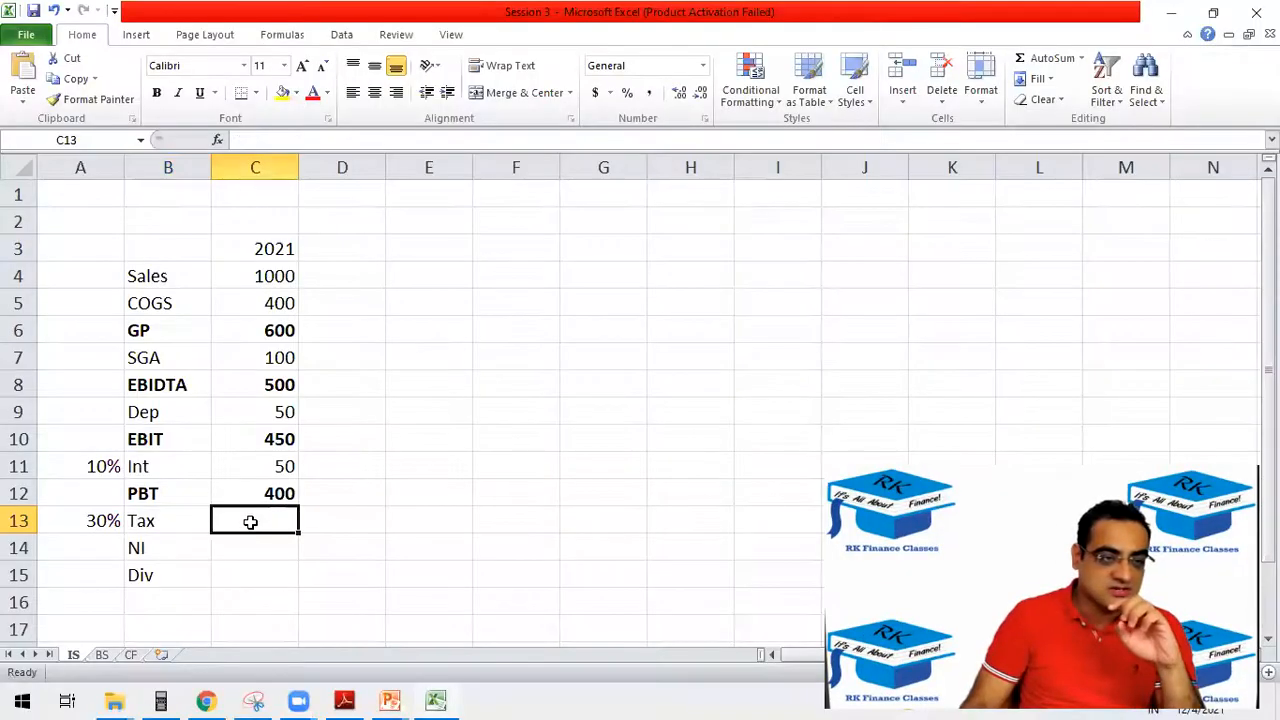
Calculate Tax in C13 as PBT times the tax rate with an absolute rate reference, =C12*$A$13.
{"action": "type", "text": "="}
{"action": "left_click", "coordinate": [254, 496]}
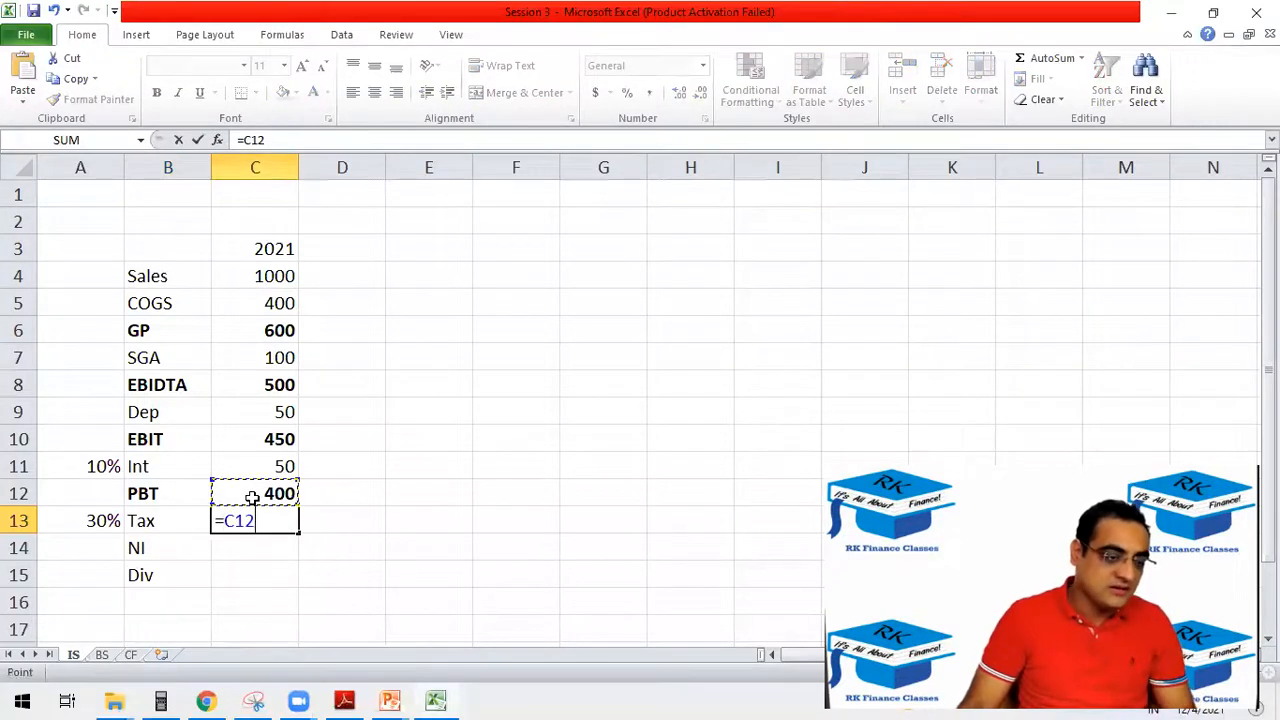
{"action": "type", "text": "*"}
{"action": "left_click", "coordinate": [103, 516]}
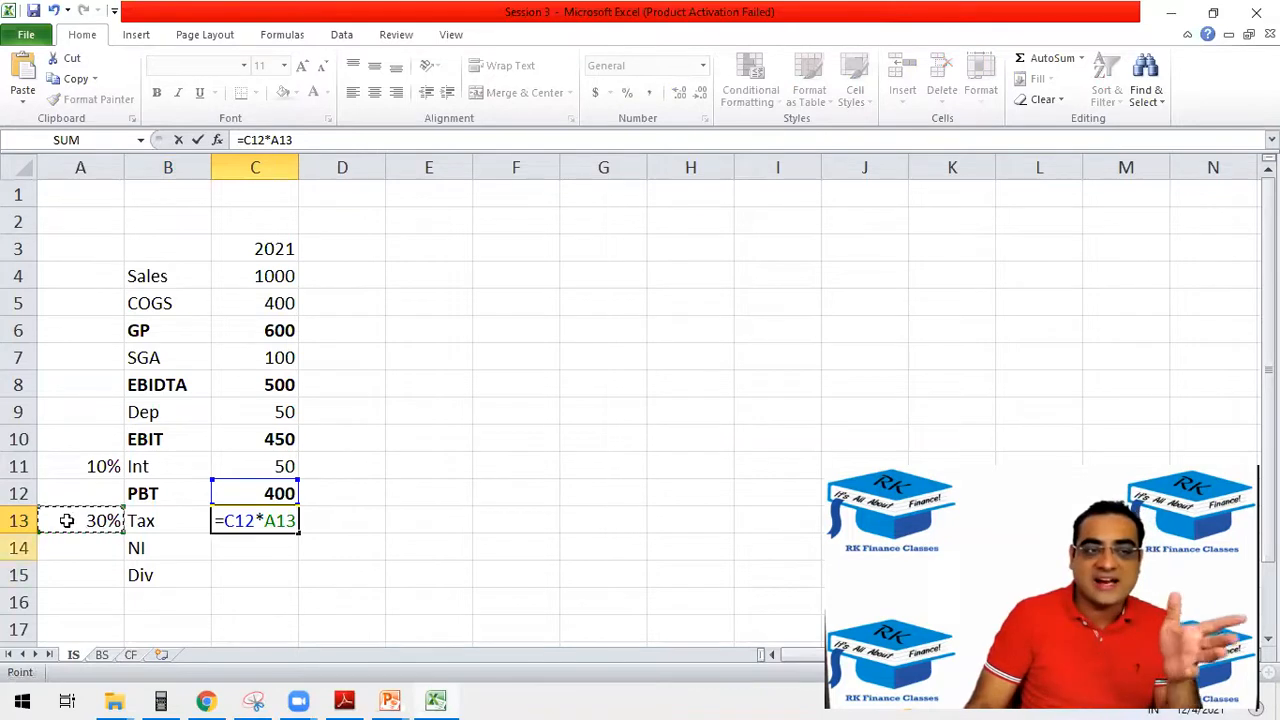
{"action": "left_click_drag", "start_coordinate": [294, 139], "coordinate": [272, 146]}
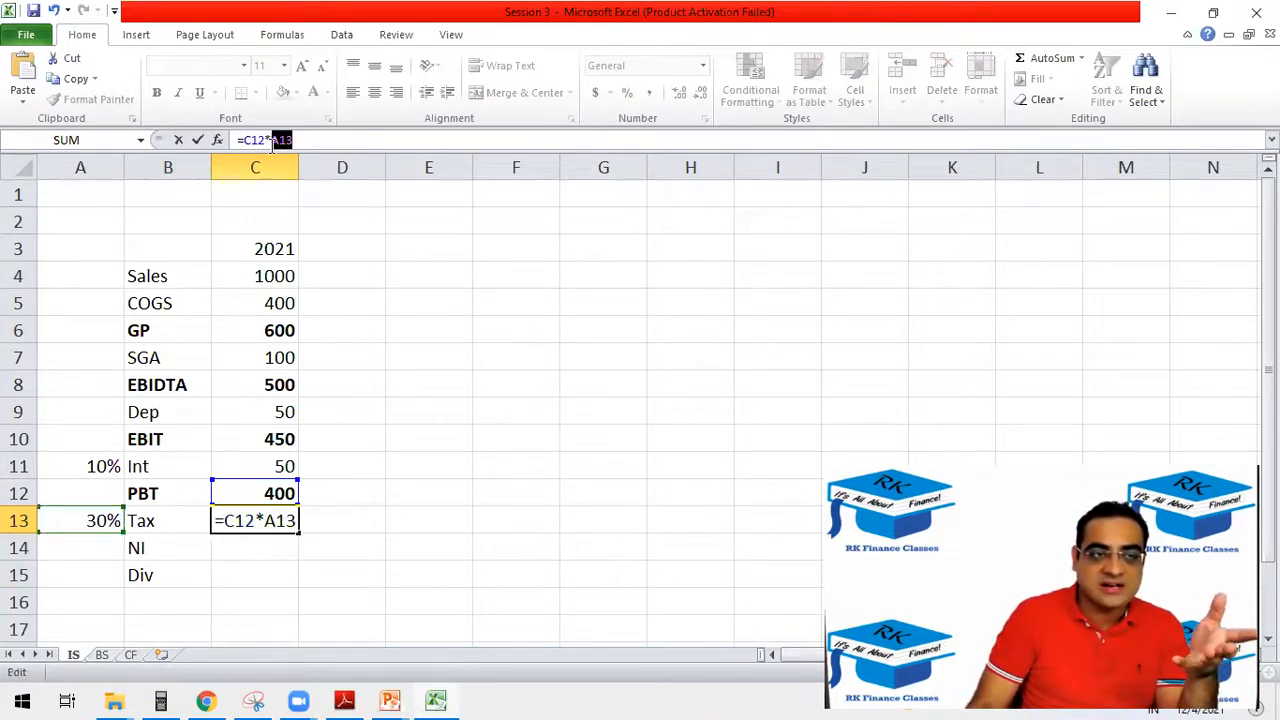
{"action": "left_click", "coordinate": [270, 142]}
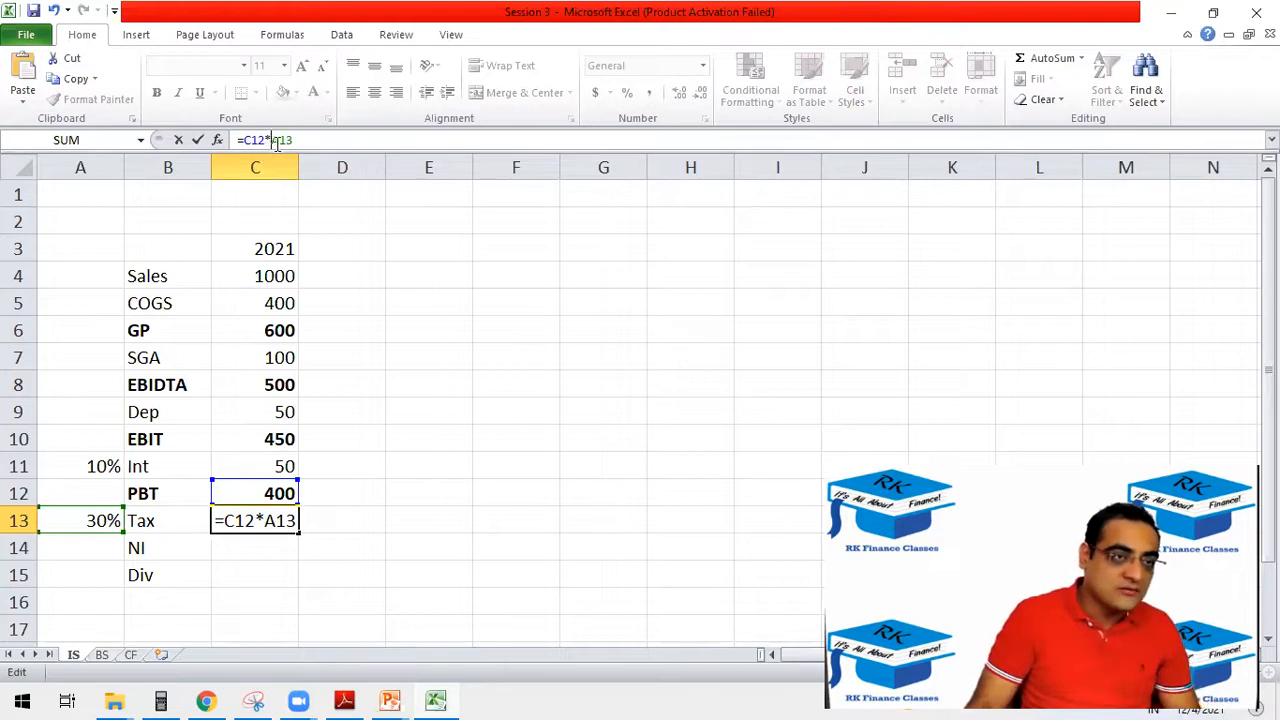
{"action": "type", "text": "$"}
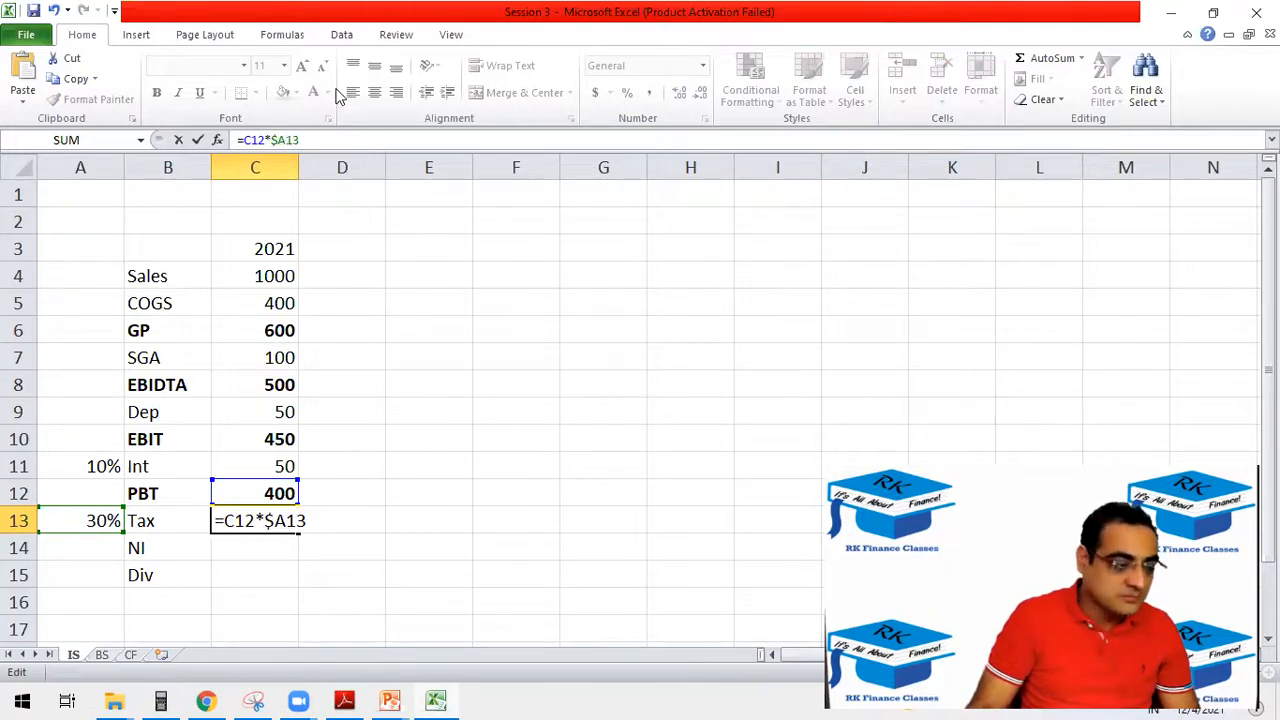
{"action": "key", "text": "Right"}
{"action": "type", "text": "$"}
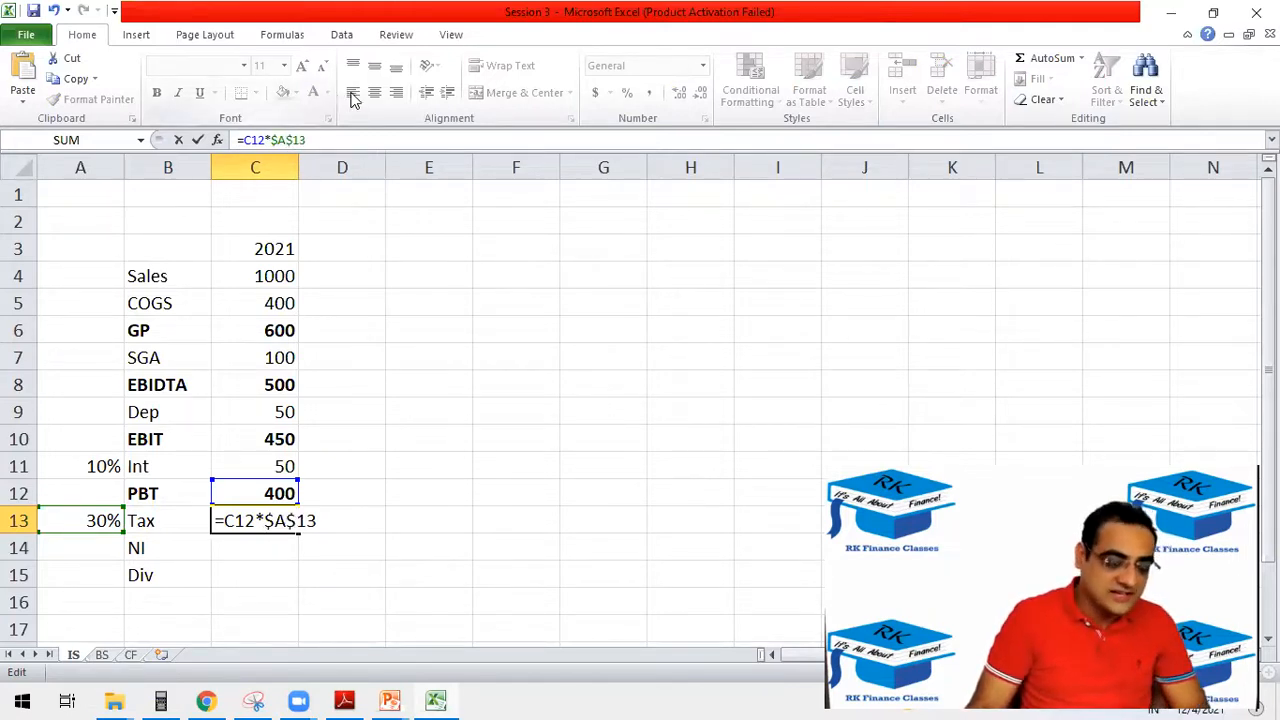
{"action": "key", "text": "Return"}
{"action": "key", "text": "Up"}
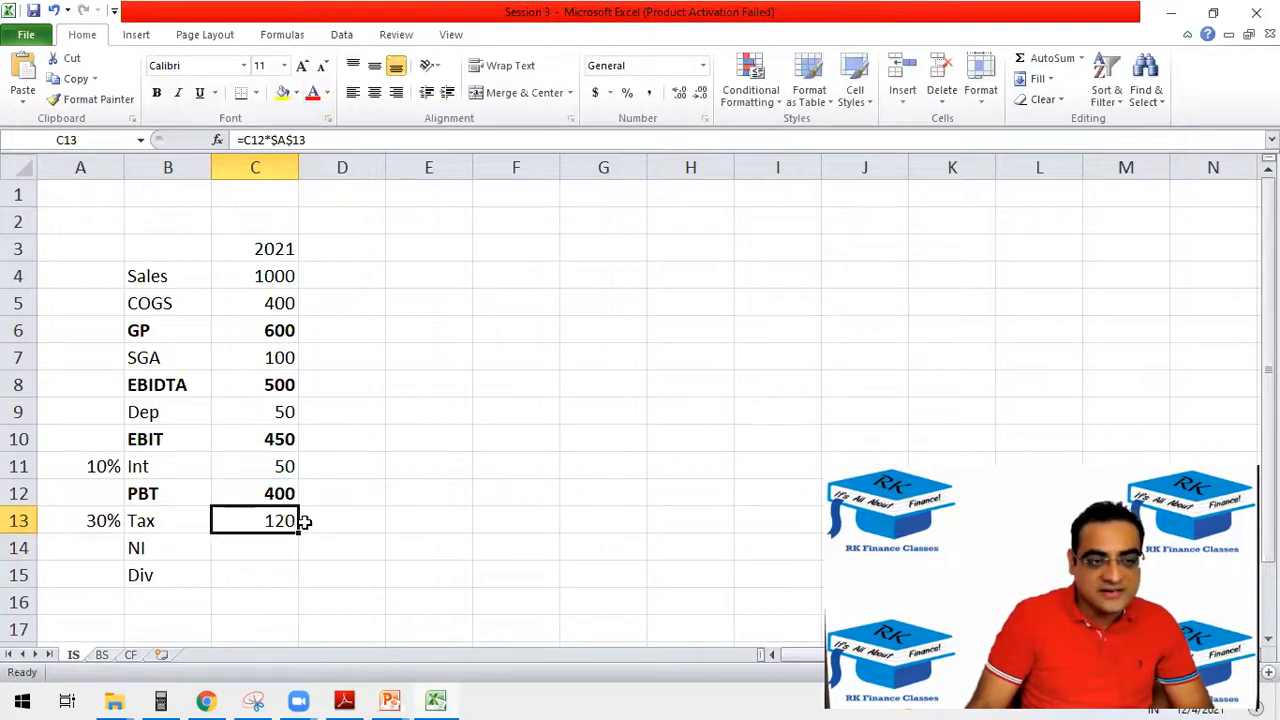
Copy the tax formula across to D13:E13 to check its locked reference, and clear the copies.
{"action": "left_click_drag", "start_coordinate": [296, 532], "coordinate": [440, 520]}
{"action": "left_click", "coordinate": [357, 525]}
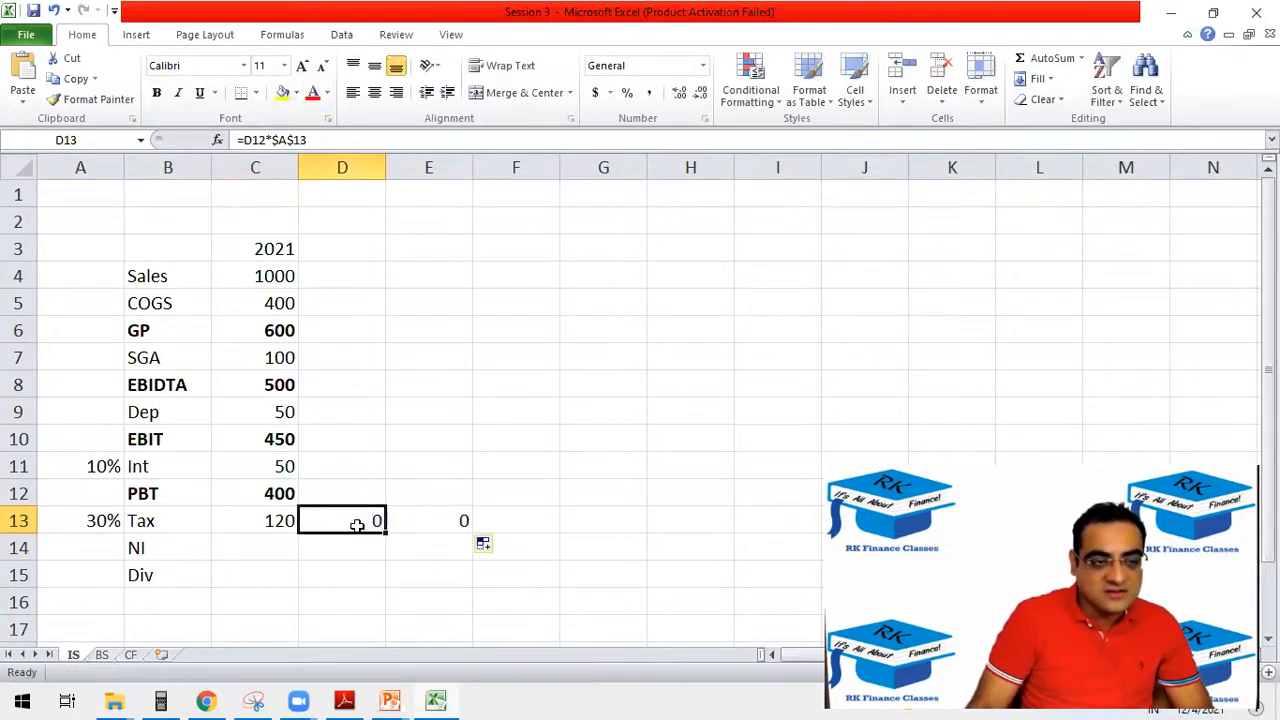
{"action": "double_click", "coordinate": [357, 525]}
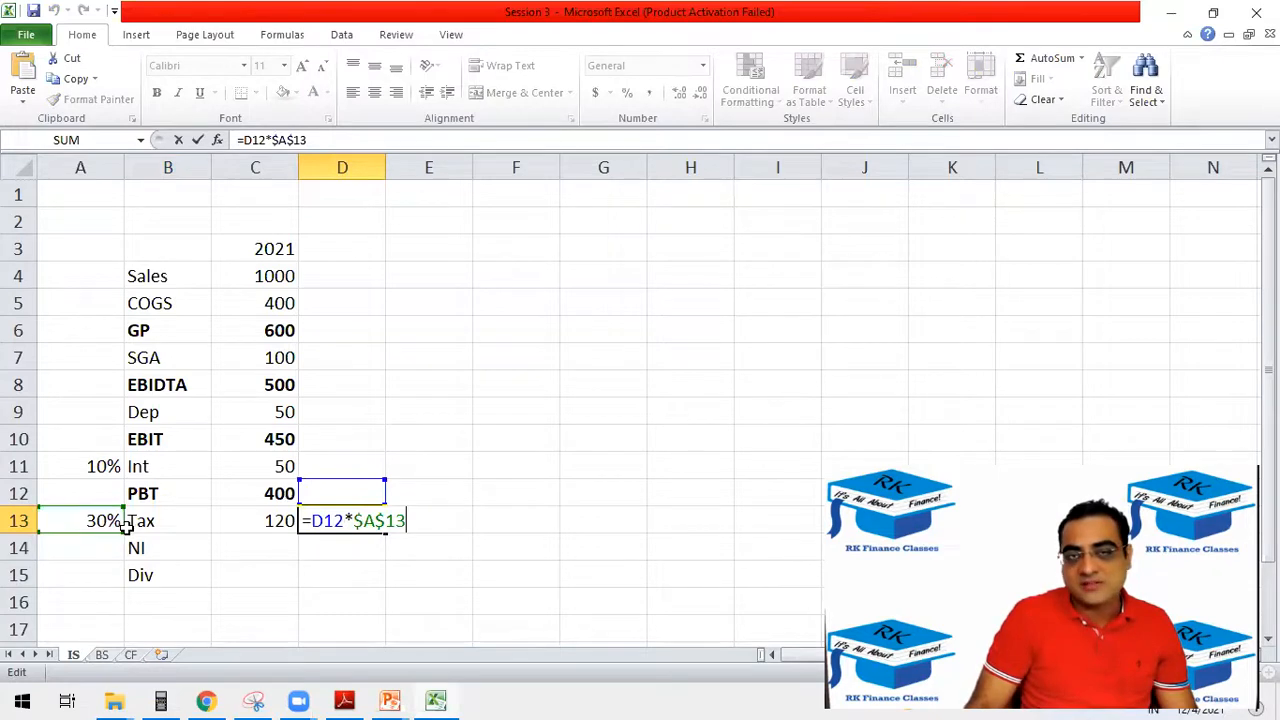
{"action": "key", "text": "Escape"}
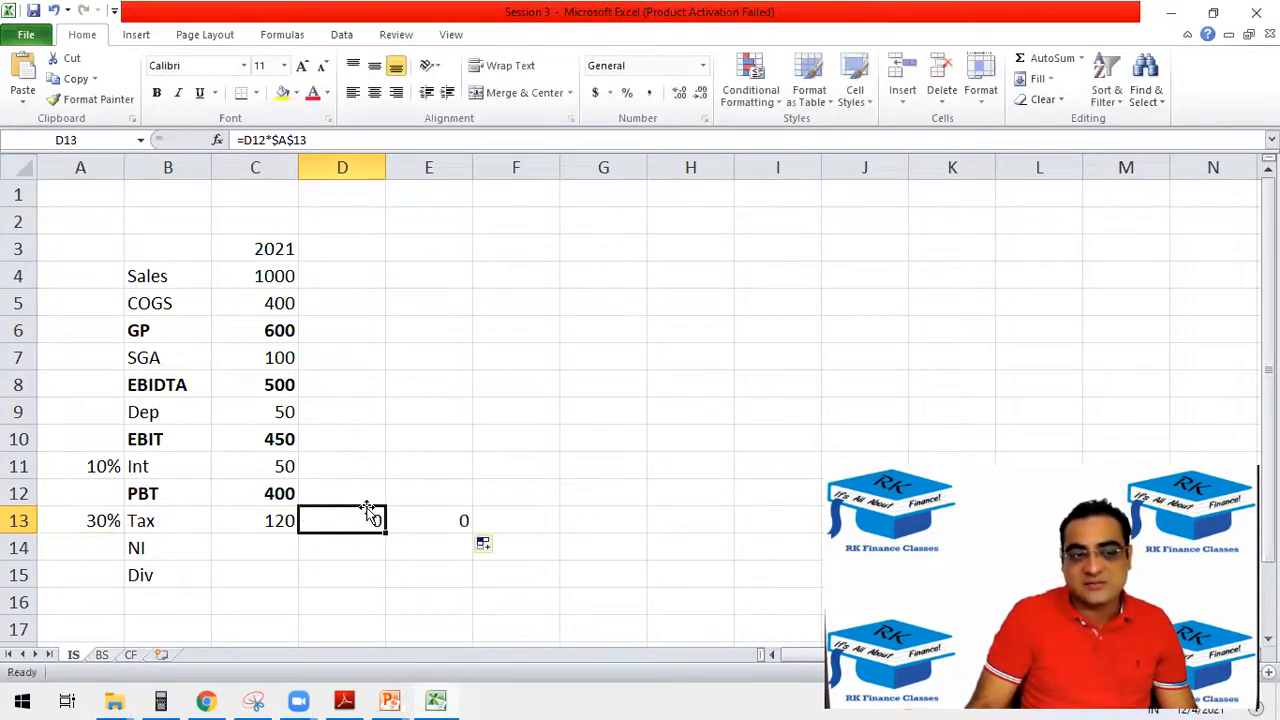
{"action": "left_click_drag", "start_coordinate": [357, 520], "coordinate": [455, 514]}
{"action": "key", "text": "Delete"}
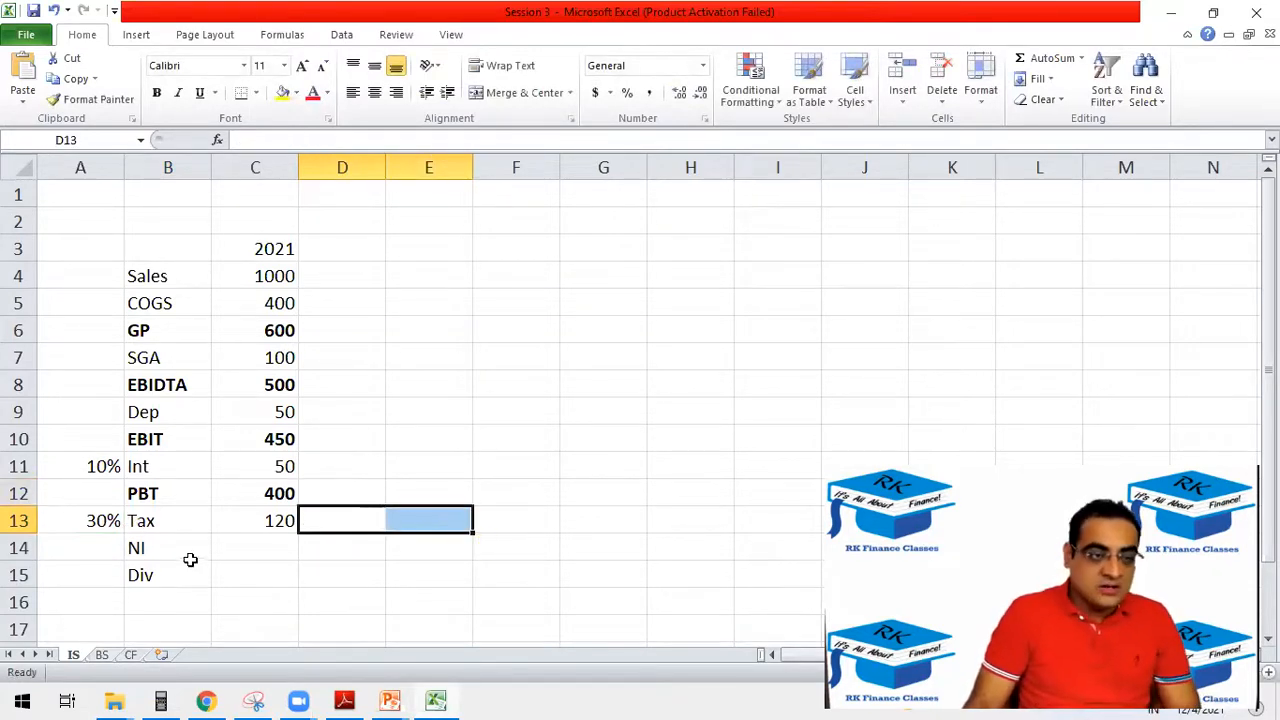
Make the NI label and value cells bold and calculate NI in C14 with =C12-C13.
{"action": "left_click", "coordinate": [244, 545]}
{"action": "left_click_drag", "start_coordinate": [204, 553], "coordinate": [216, 553]}
{"action": "key", "text": "ctrl+b"}
{"action": "left_click", "coordinate": [222, 548]}
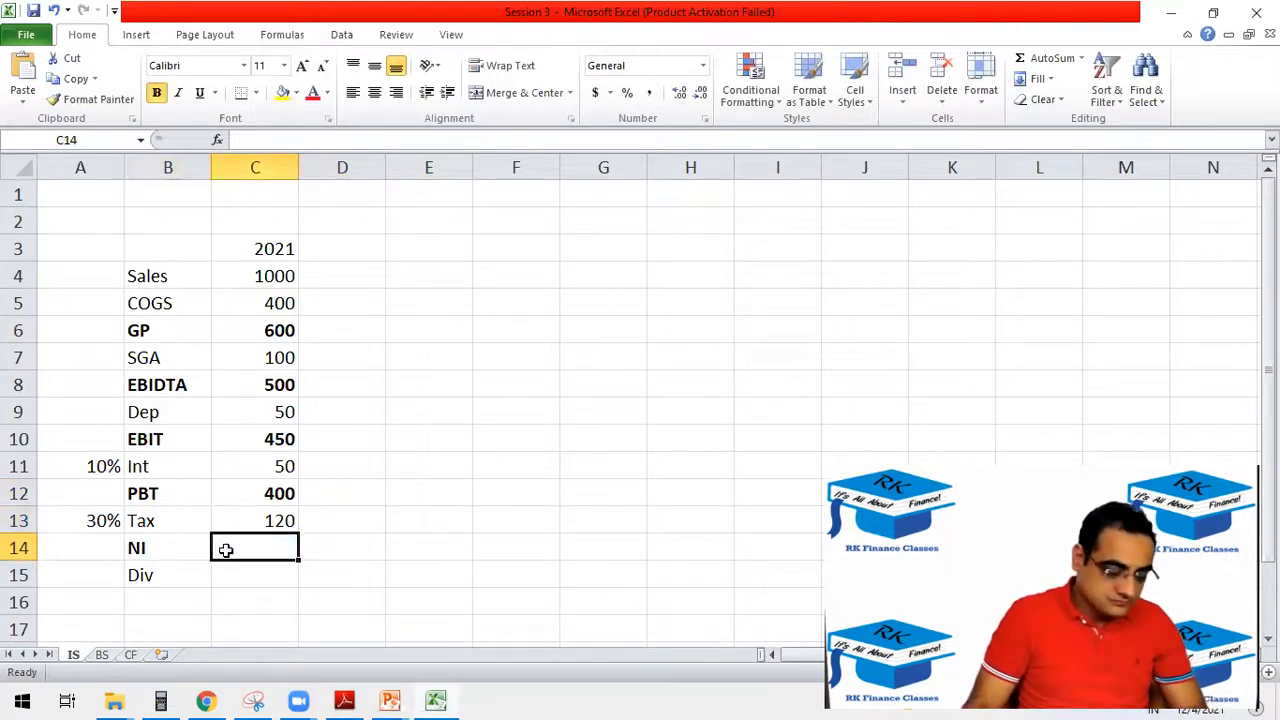
{"action": "type", "text": "="}
{"action": "left_click", "coordinate": [256, 500]}
{"action": "type", "text": "-"}
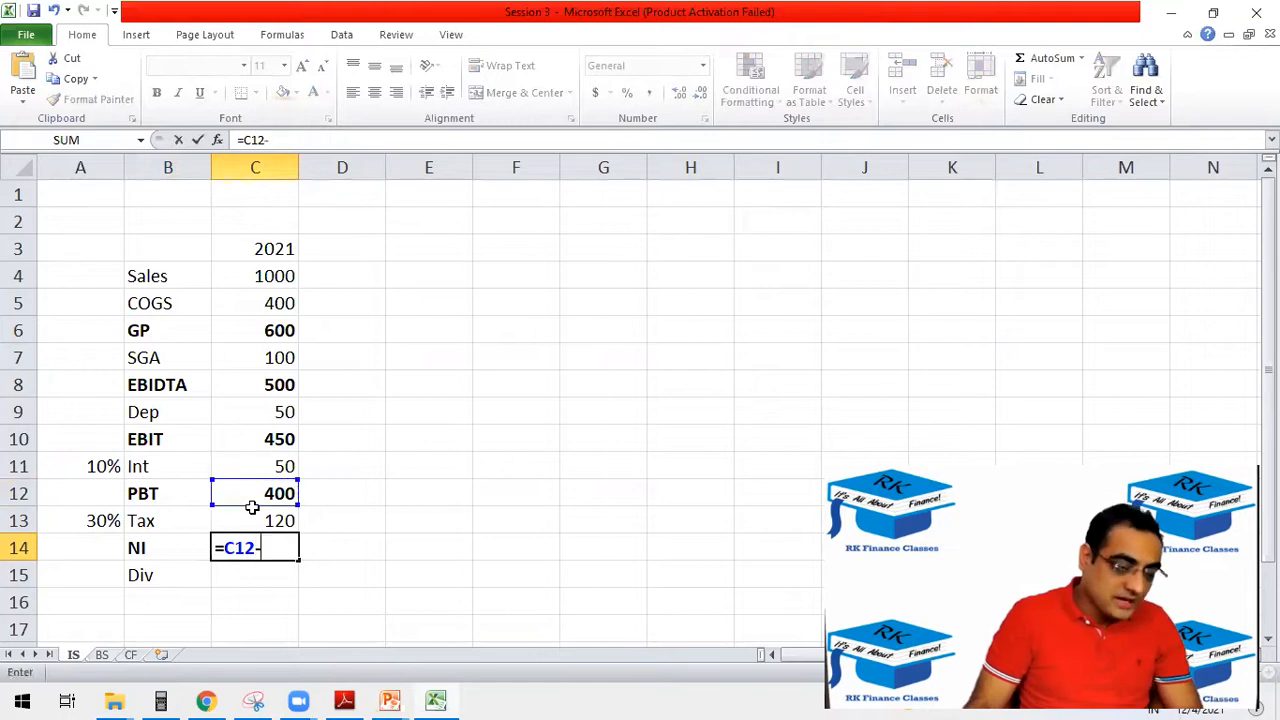
{"action": "left_click", "coordinate": [262, 521]}
{"action": "key", "text": "Return"}
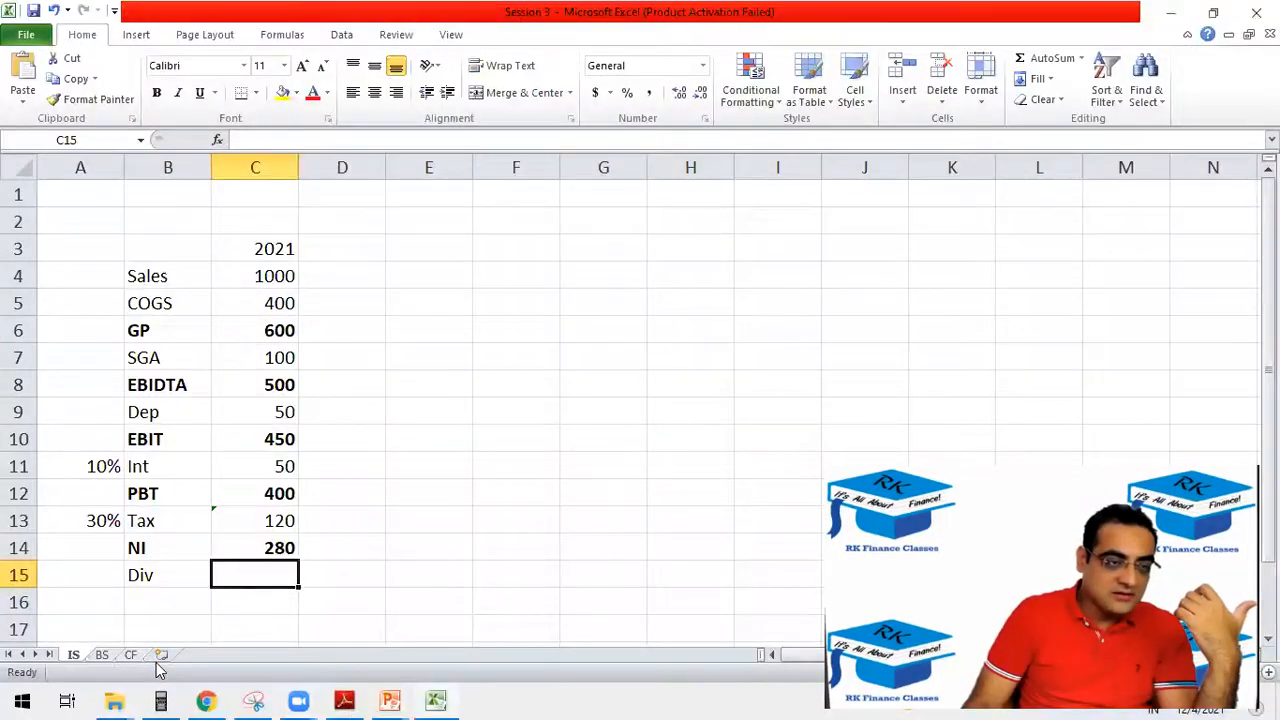
Add a new worksheet after CF and name it Assume.
{"action": "left_click", "coordinate": [163, 655]}
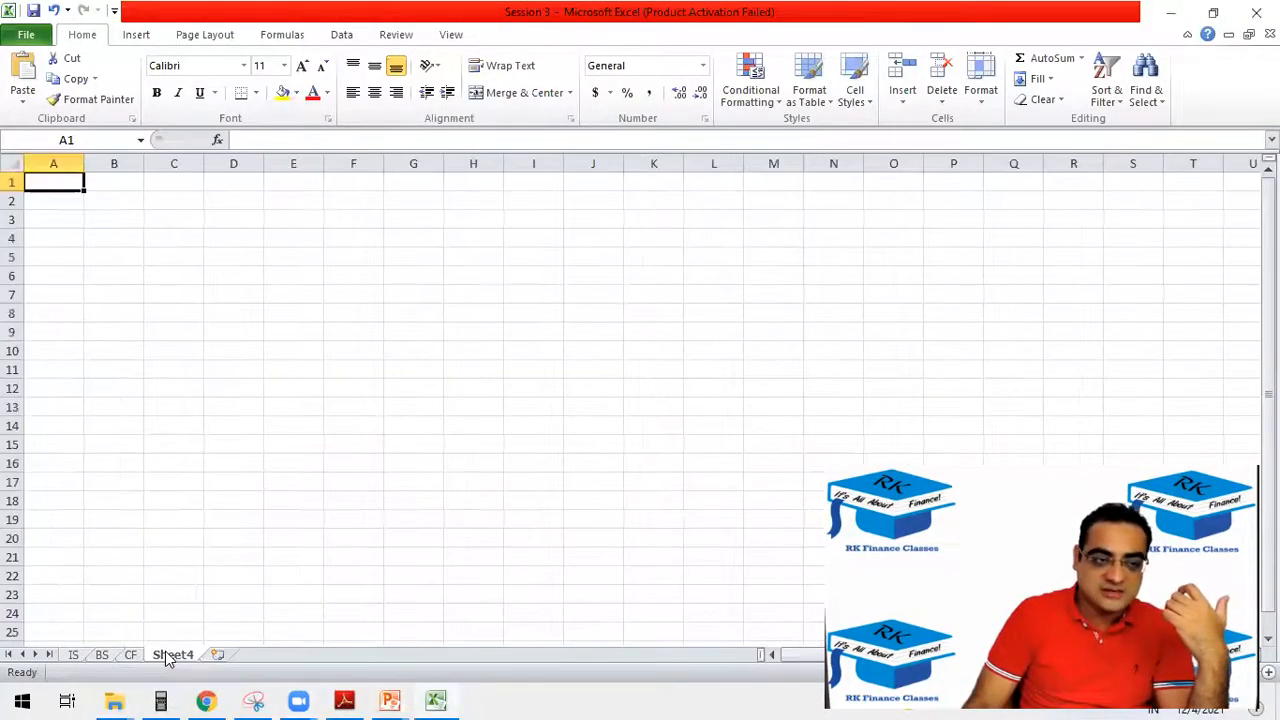
{"action": "double_click", "coordinate": [171, 654]}
{"action": "type", "text": "Assumke"}
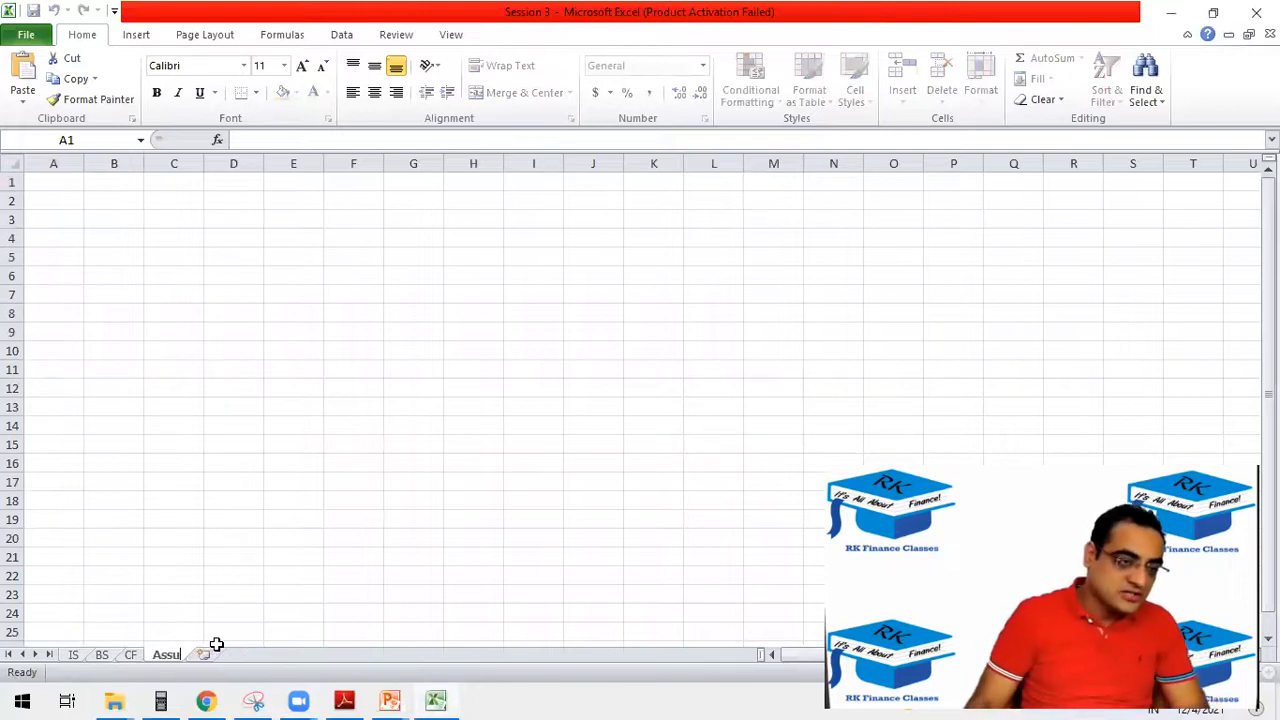
{"action": "key", "text": "BackSpace"}
{"action": "left_click", "coordinate": [175, 268]}
{"action": "left_click", "coordinate": [144, 257]}
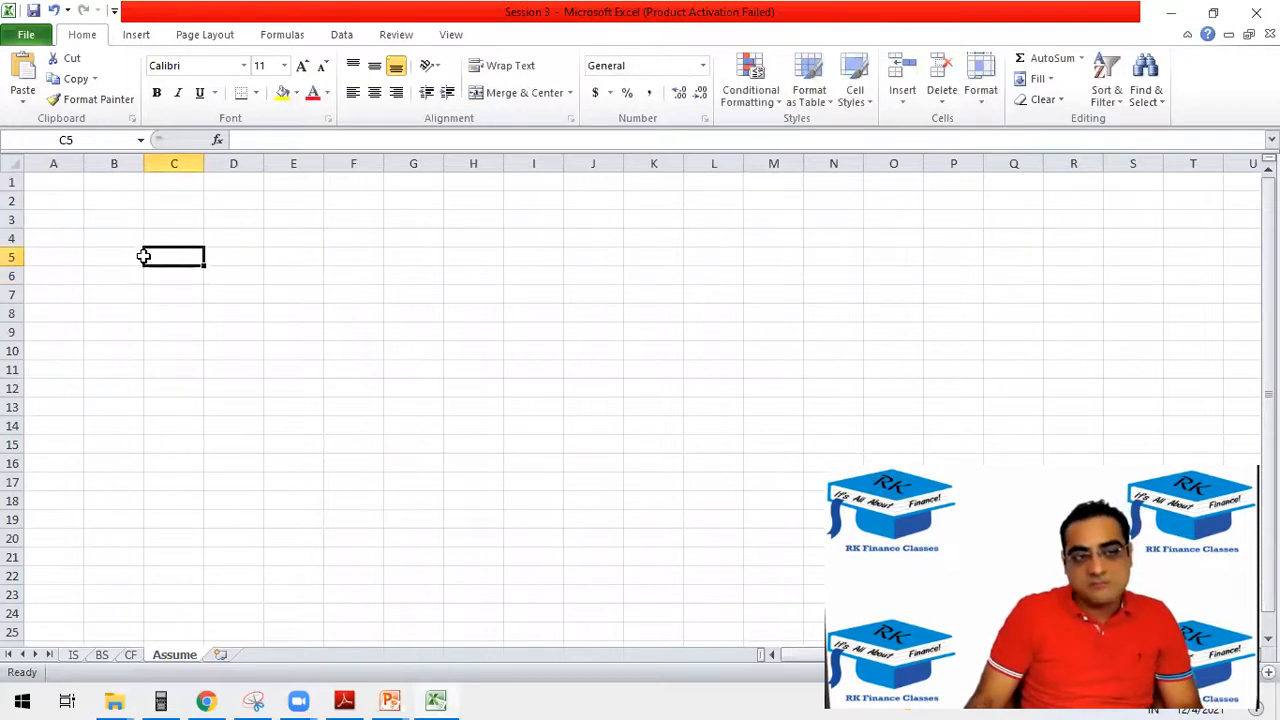
Enter the label "growth rate of dividend" in B5 of the Assume sheet and widen column B to fit it.
{"action": "scroll", "coordinate": [129, 302], "scroll_direction": "up", "scroll_amount": 3, "text": "ctrl"}
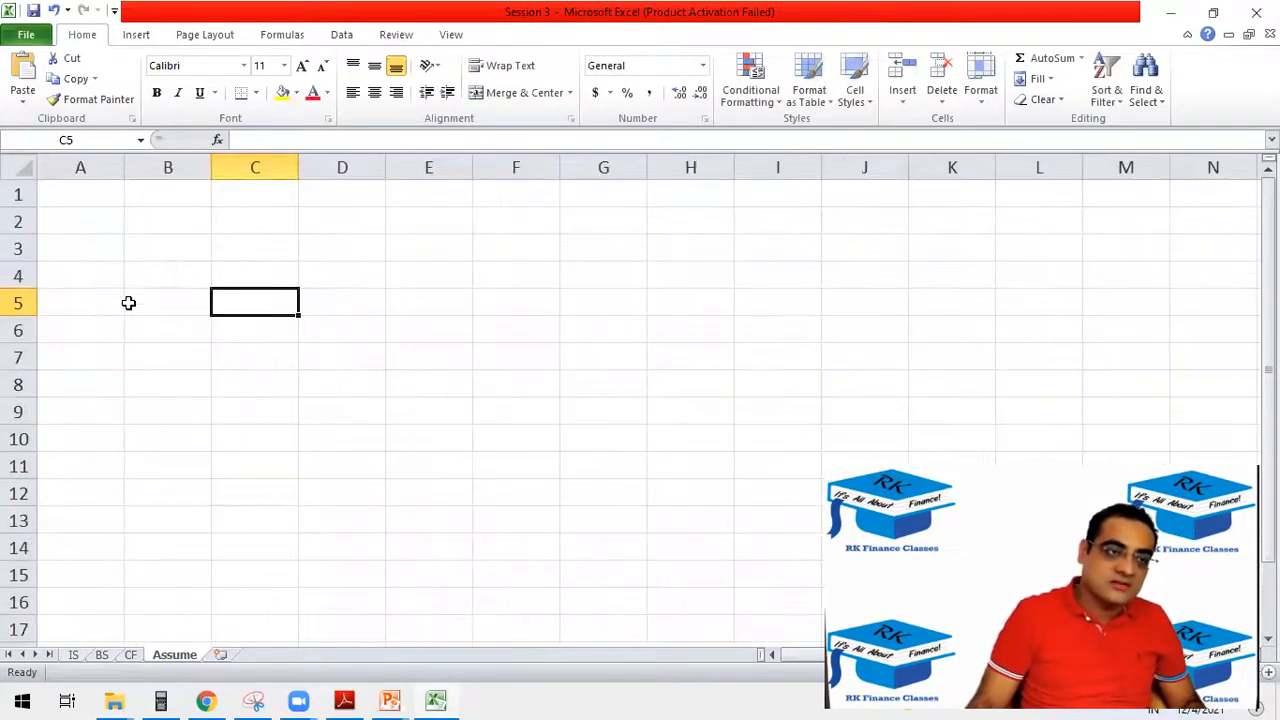
{"action": "left_click", "coordinate": [127, 300]}
{"action": "type", "text": "g"}
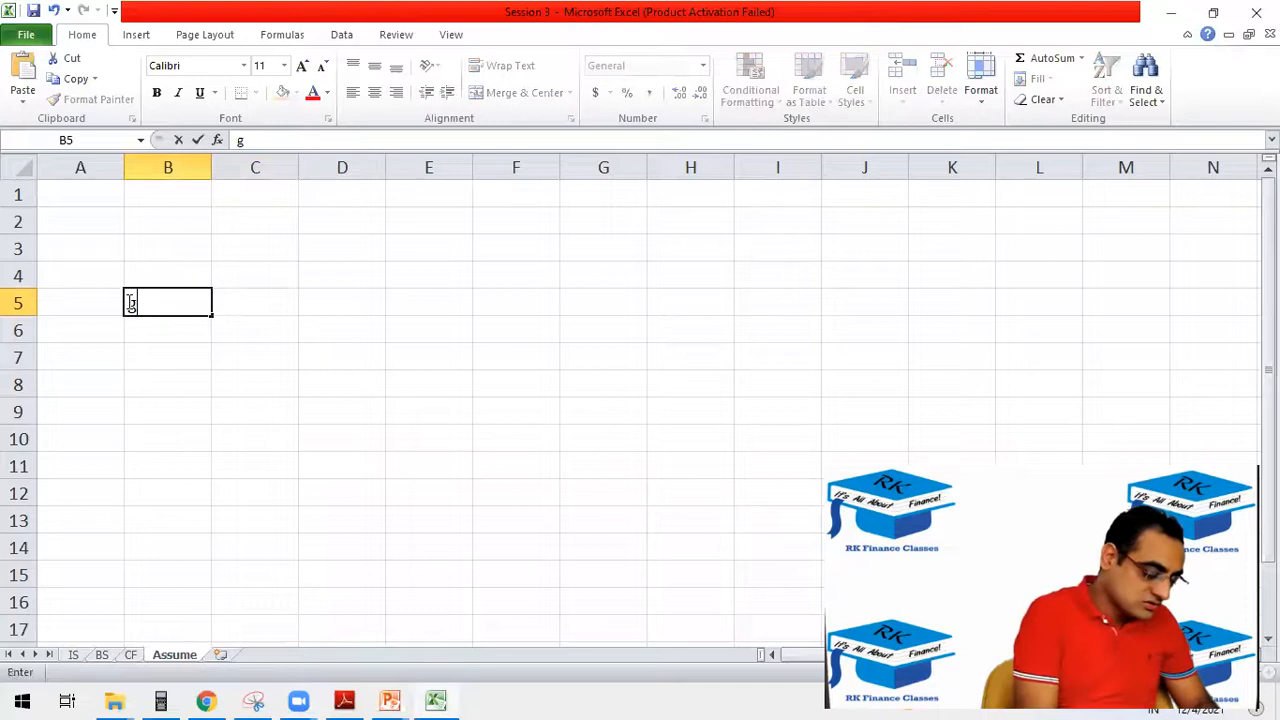
{"action": "type", "text": "rowth ratew"}
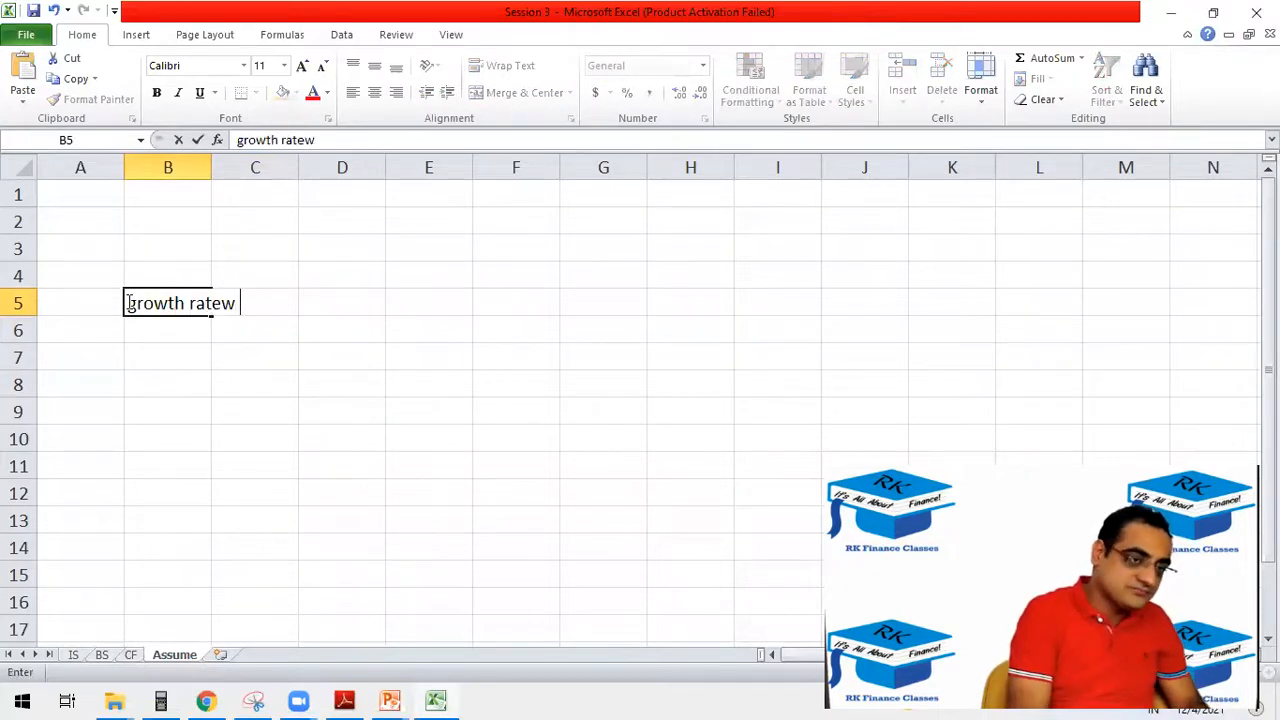
{"action": "key", "text": "BackSpace"}
{"action": "type", "text": " of dividend"}
{"action": "key", "text": "Return"}
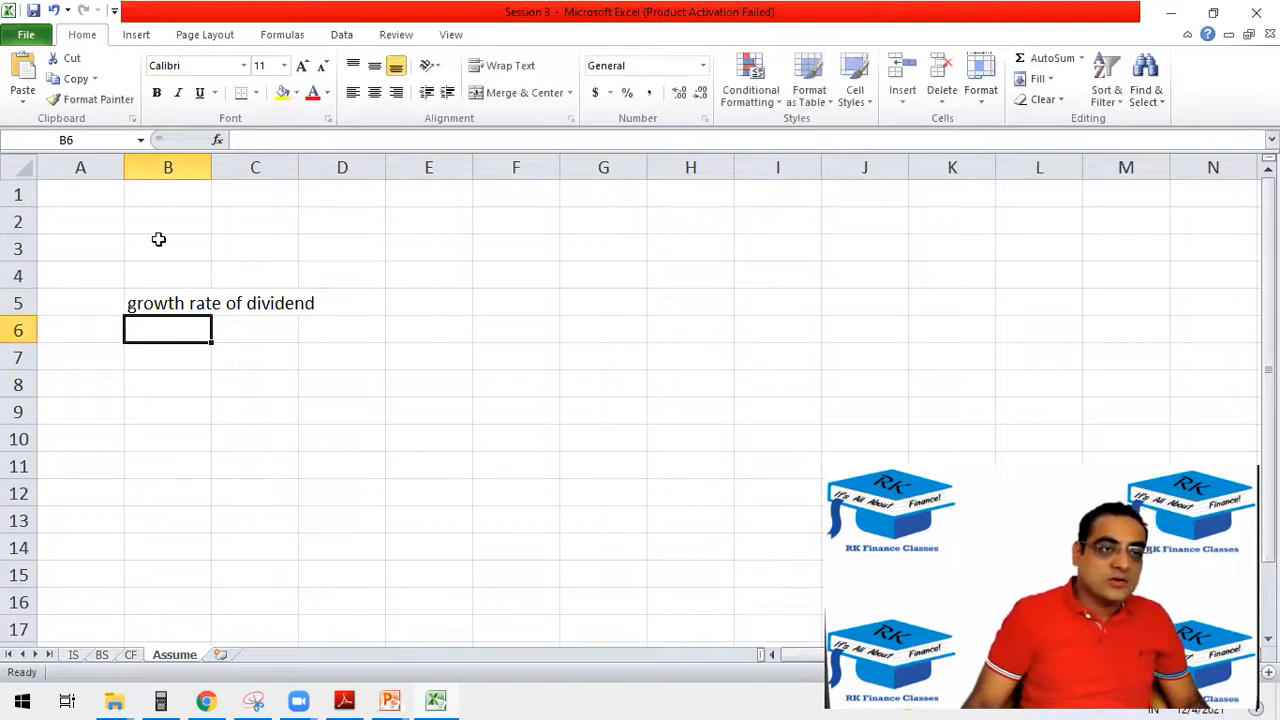
{"action": "double_click", "coordinate": [211, 167]}
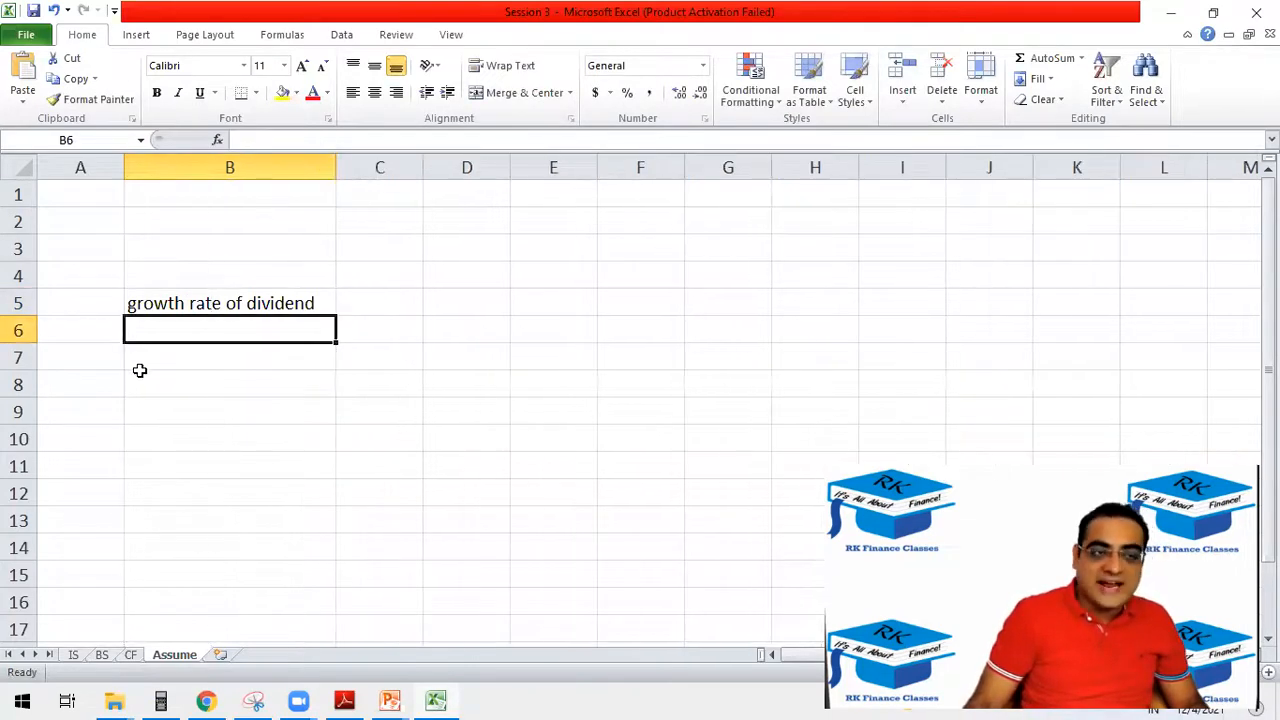
Enter the label "Tax rate" in B4 above the dividend growth label.
{"action": "left_click", "coordinate": [173, 280]}
{"action": "type", "text": "Tax rate"}
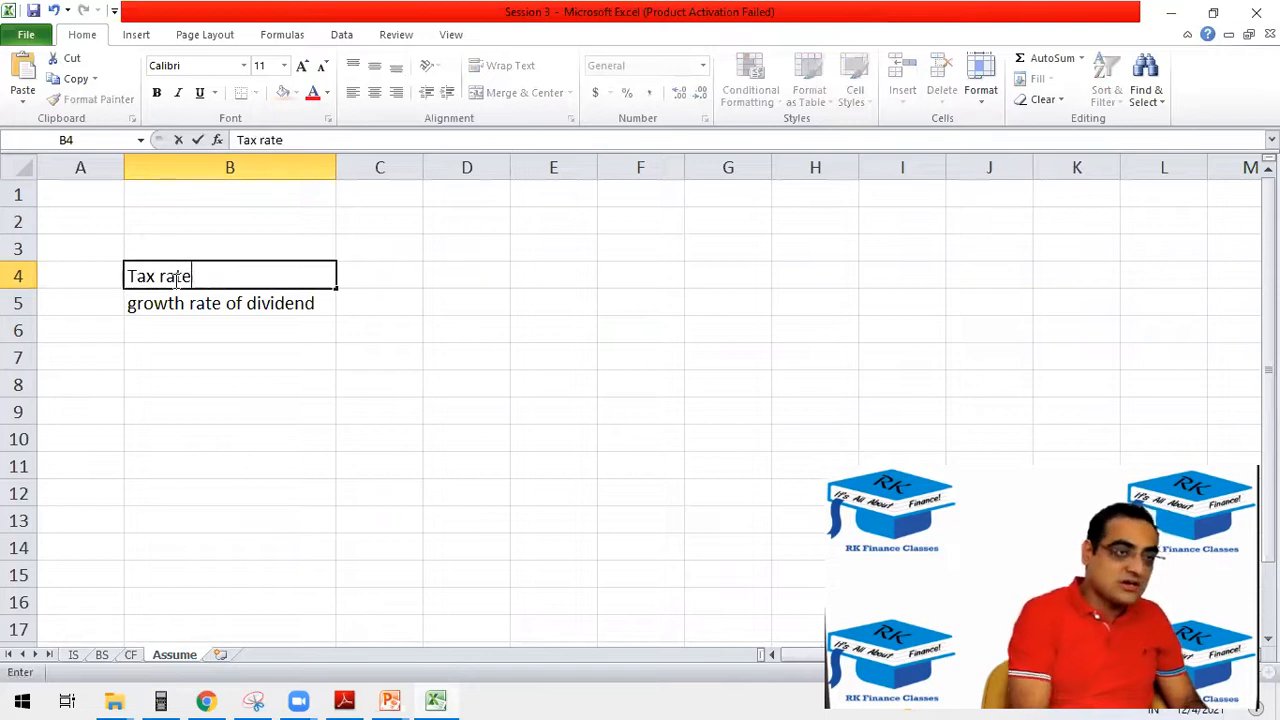
{"action": "key", "text": "Tab"}
{"action": "key", "text": "Tab"}
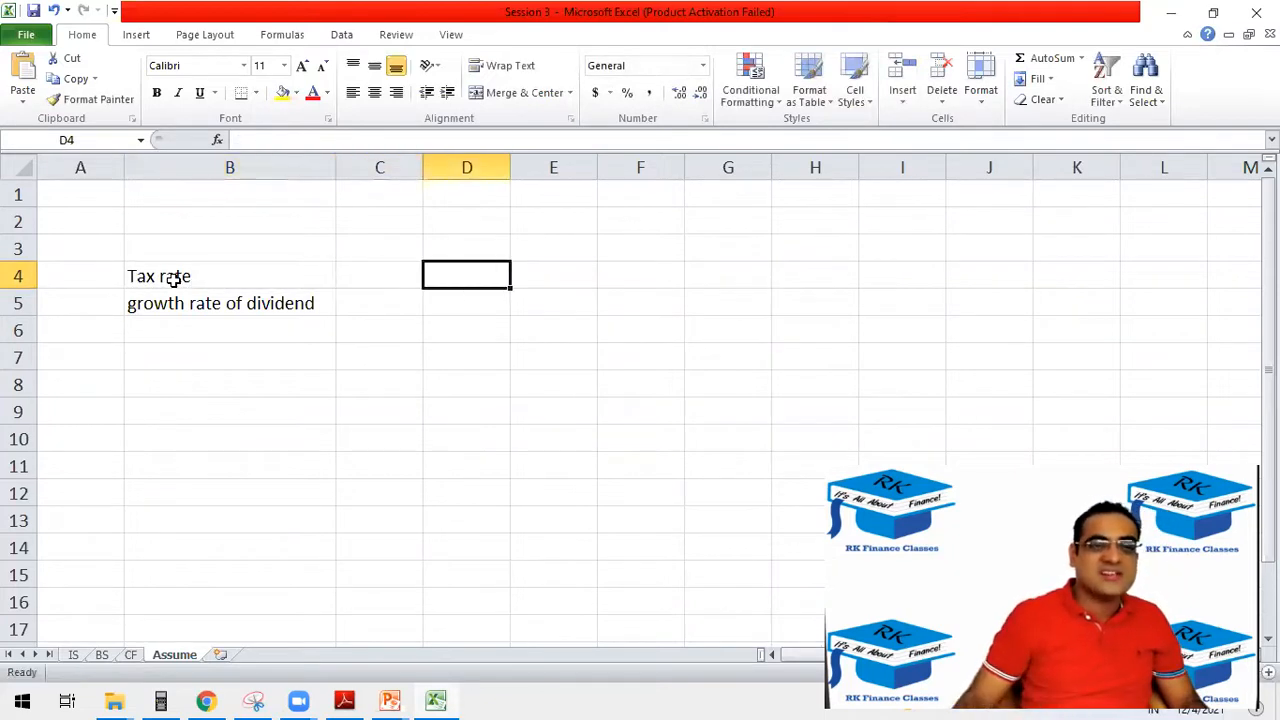
Replace the Tax formula in C13 of the IS sheet with C12 multiplied by a locked reference to C4 on the Assume sheet.
{"action": "left_click", "coordinate": [73, 655]}
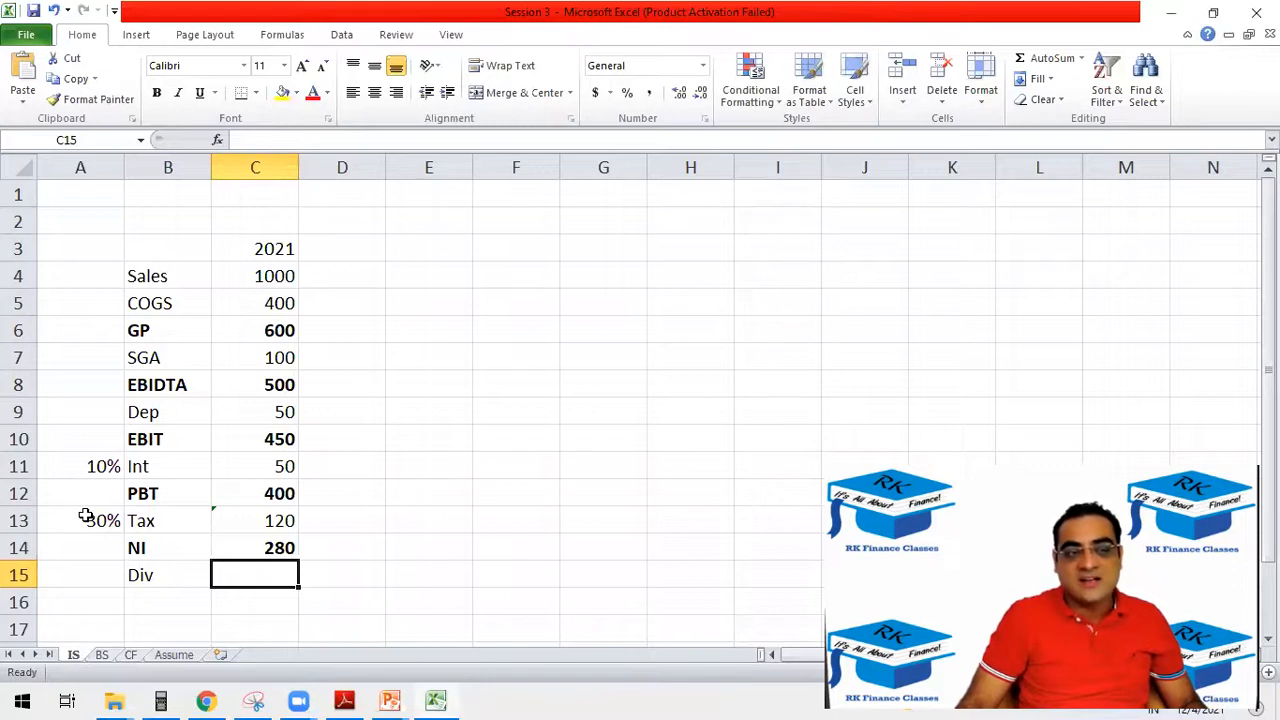
{"action": "left_click", "coordinate": [86, 515]}
{"action": "left_click", "coordinate": [259, 519]}
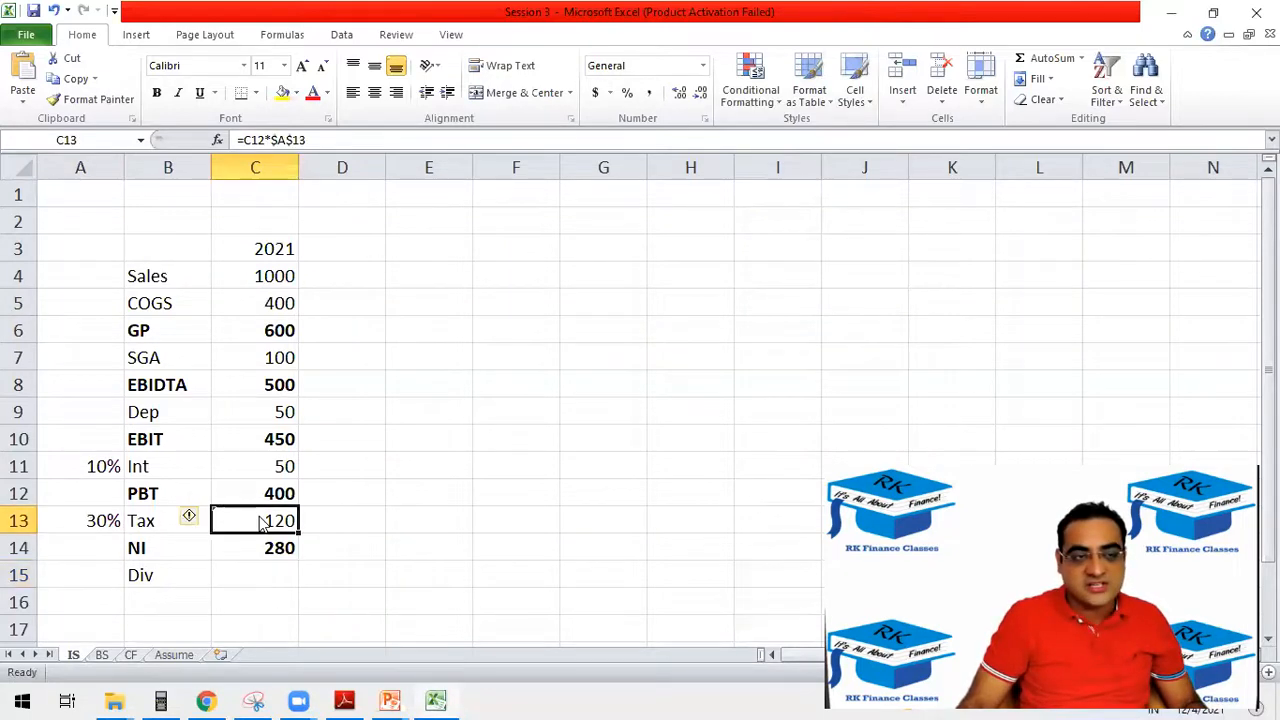
{"action": "type", "text": "="}
{"action": "left_click", "coordinate": [262, 492]}
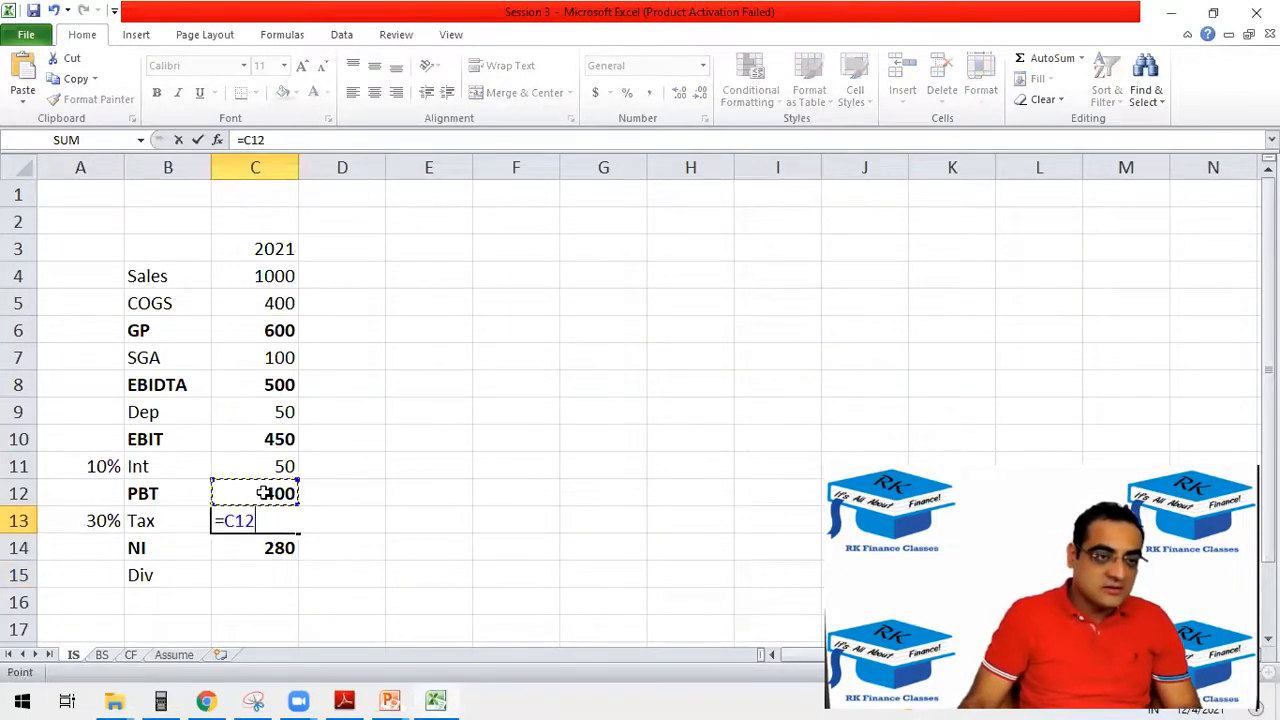
{"action": "type", "text": "*"}
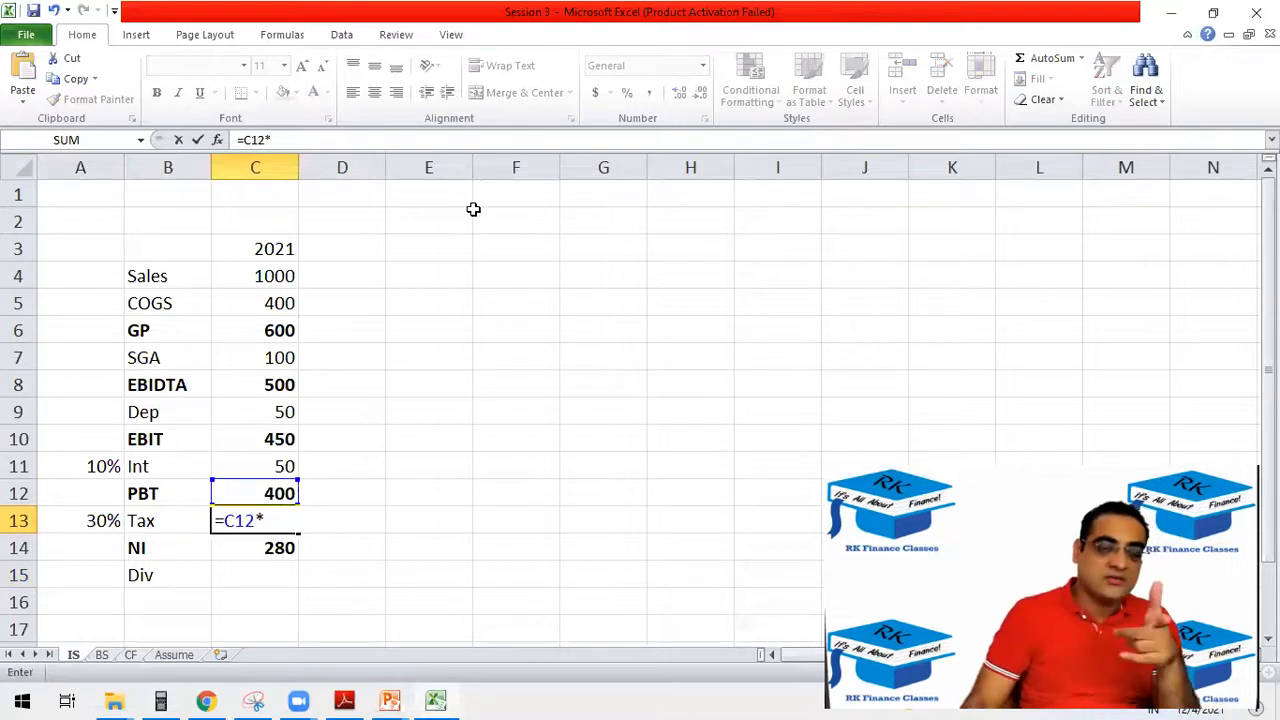
{"action": "left_click", "coordinate": [174, 655]}
{"action": "left_click", "coordinate": [370, 278]}
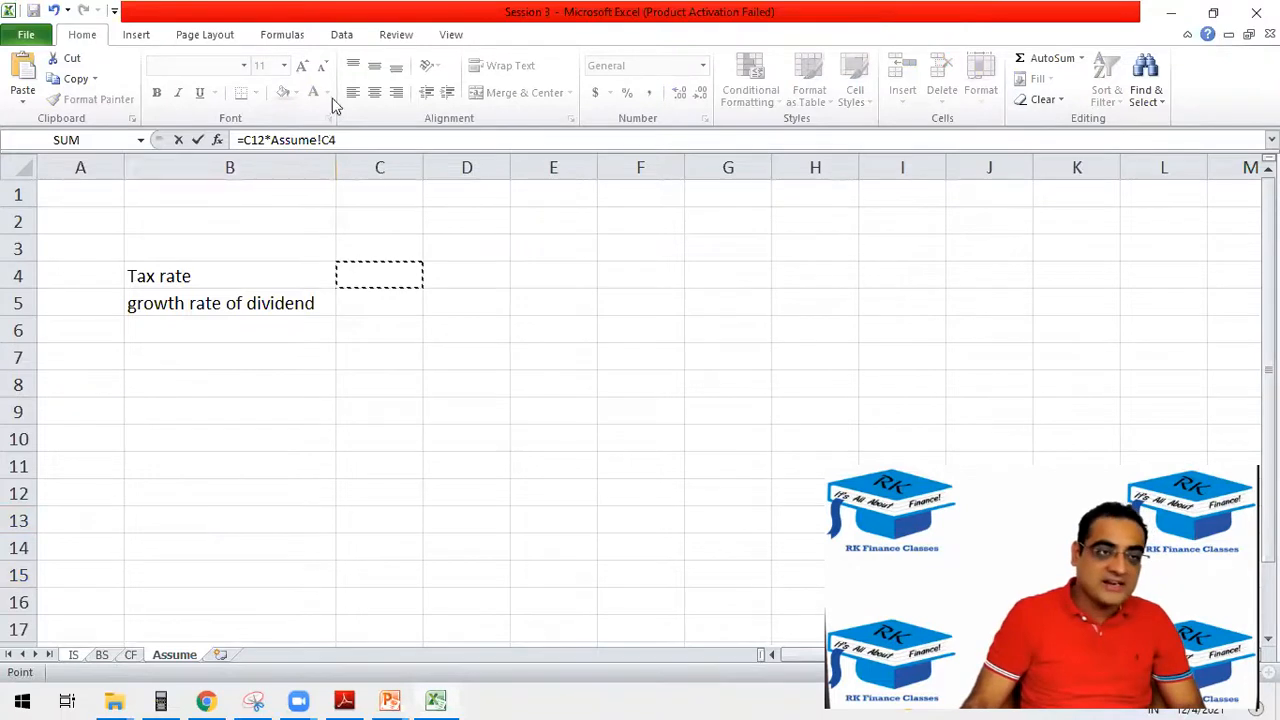
{"action": "left_click", "coordinate": [322, 140]}
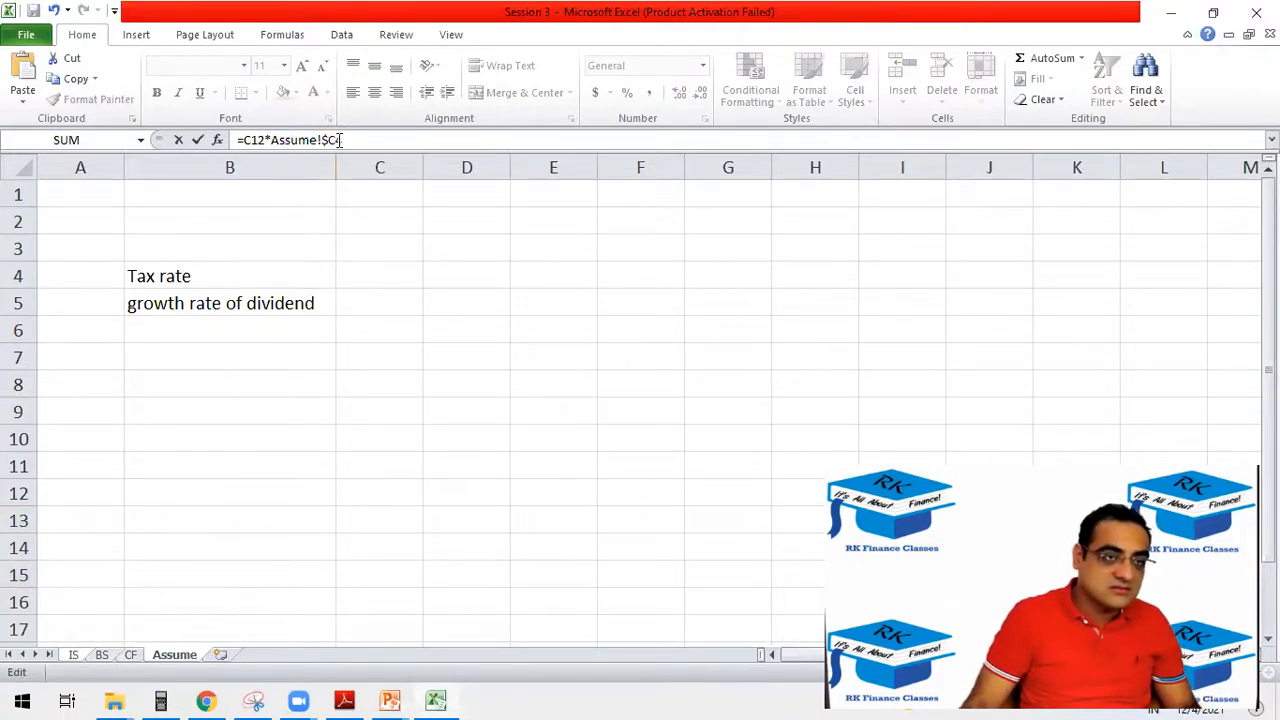
{"action": "key", "text": "Return"}
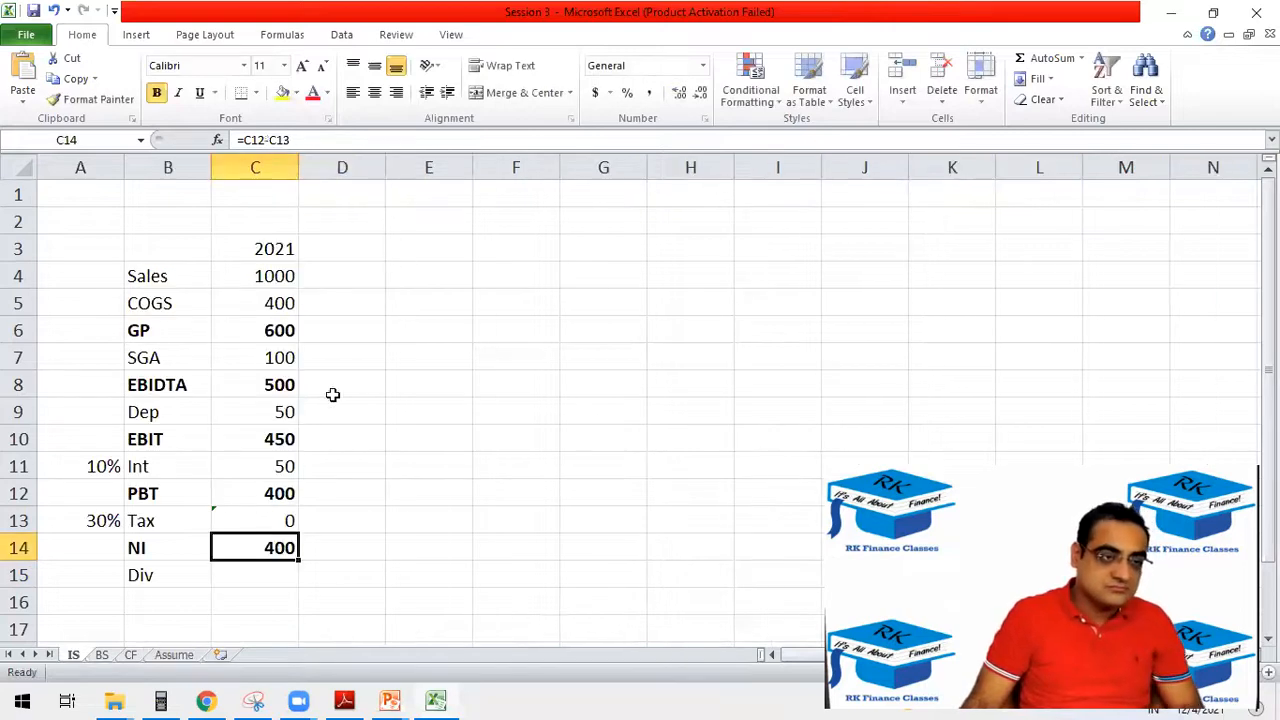
Clear the 30% beside Tax in A13 of the IS sheet and enter 30% as the tax rate in C4 of the Assume sheet.
{"action": "left_click", "coordinate": [265, 518]}
{"action": "left_click", "coordinate": [96, 518]}
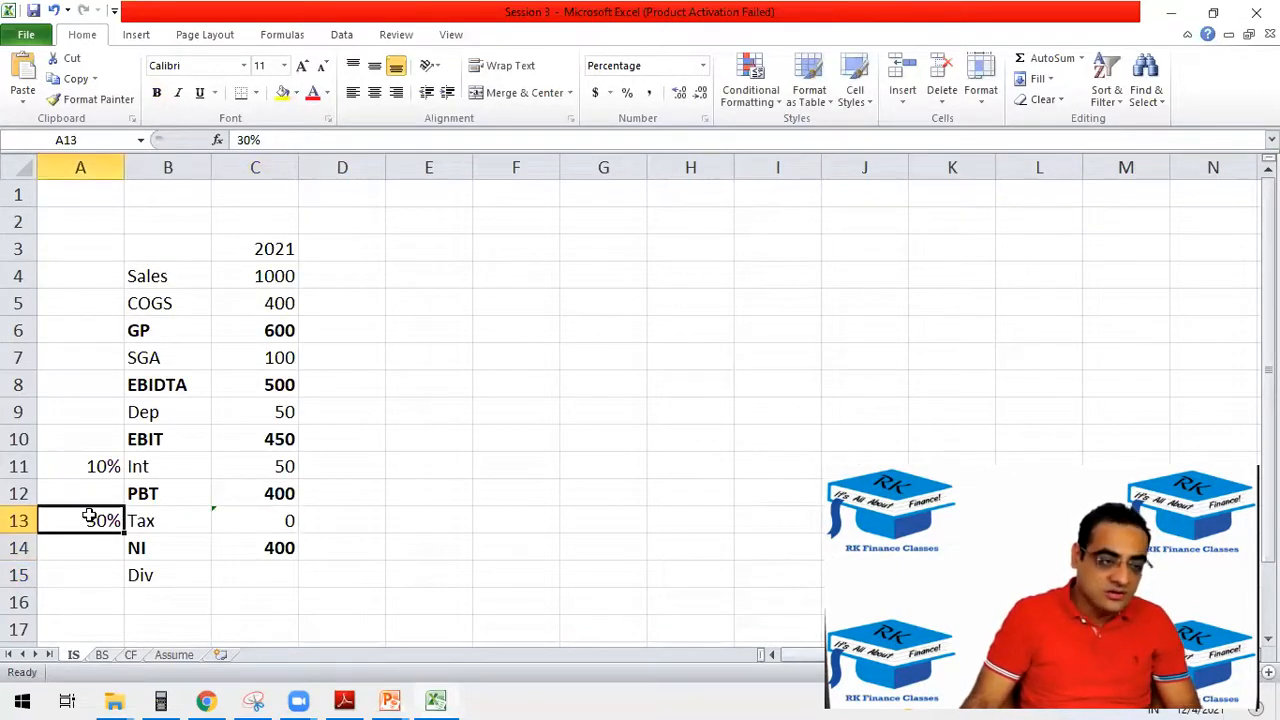
{"action": "left_click", "coordinate": [174, 654]}
{"action": "left_click", "coordinate": [396, 282]}
{"action": "type", "text": "30%"}
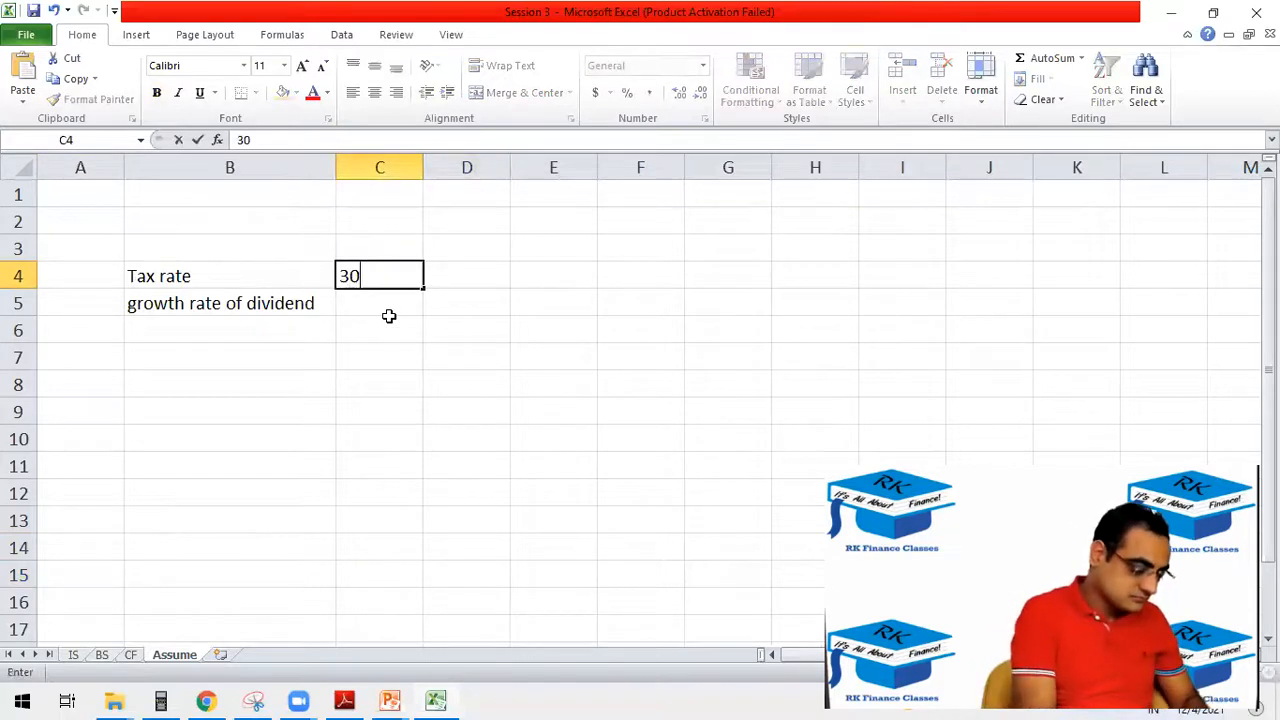
{"action": "key", "text": "Return"}
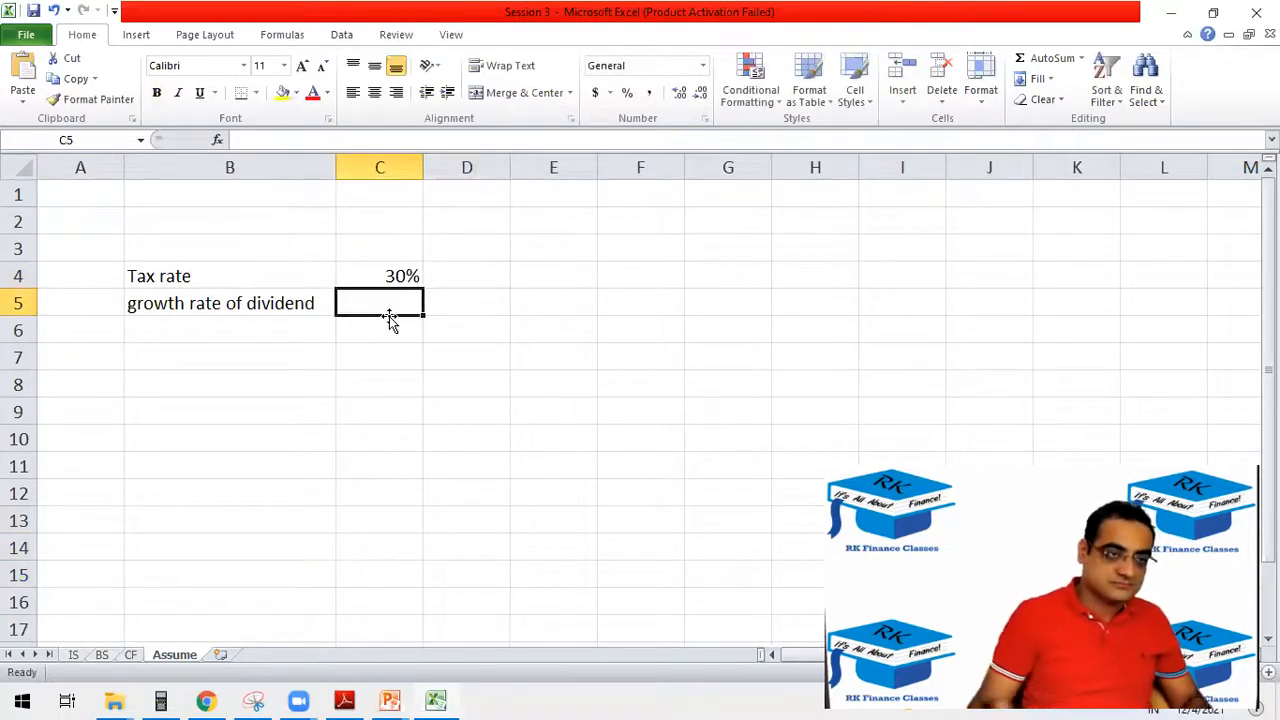
Check the Tax formula in C13 of the IS sheet and clear the 10% beside Int in A11.
{"action": "left_click", "coordinate": [73, 654]}
{"action": "left_click", "coordinate": [275, 520]}
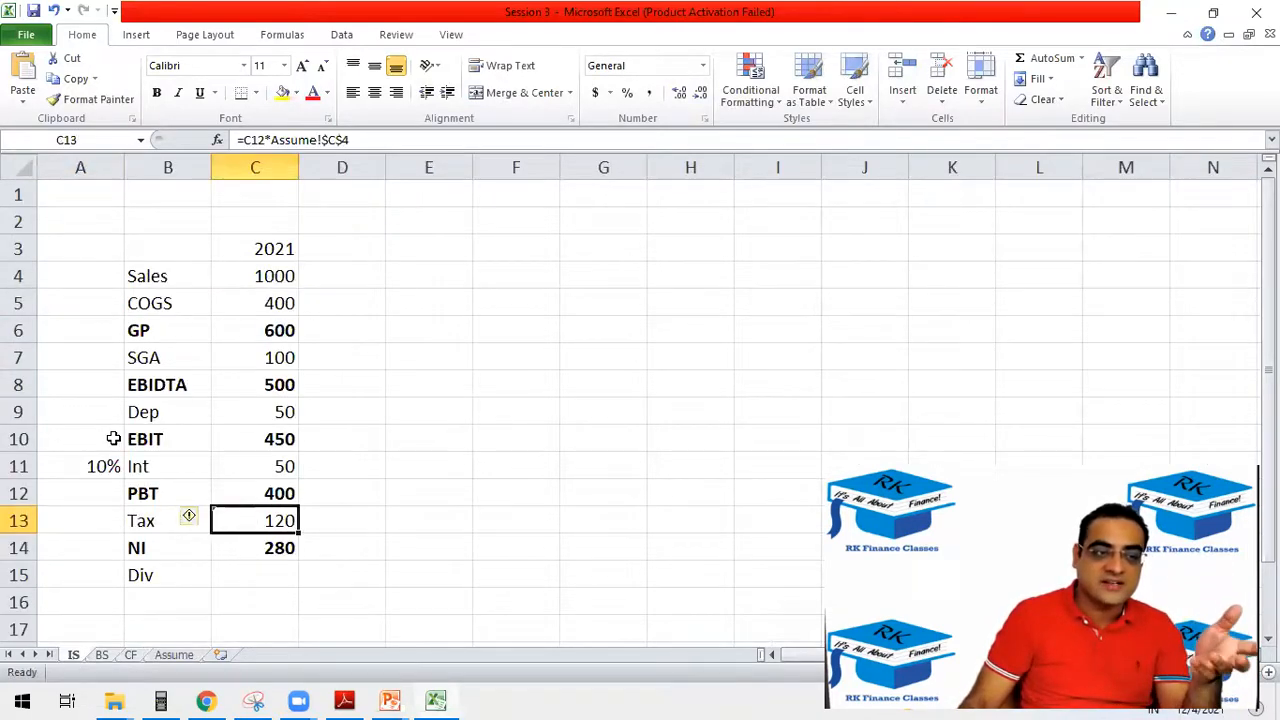
{"action": "left_click", "coordinate": [72, 467]}
{"action": "key", "text": "Delete"}
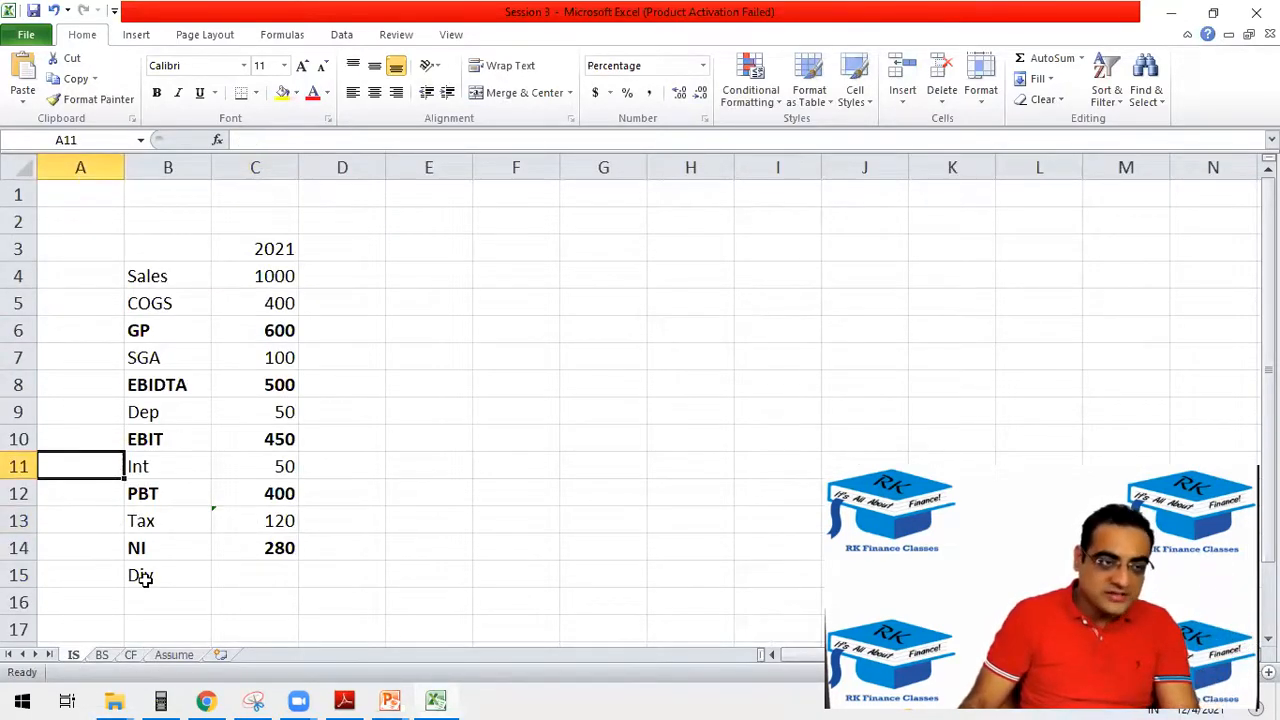
Enter the label "Int rate" in B8 of the Assume sheet.
{"action": "left_click", "coordinate": [174, 654]}
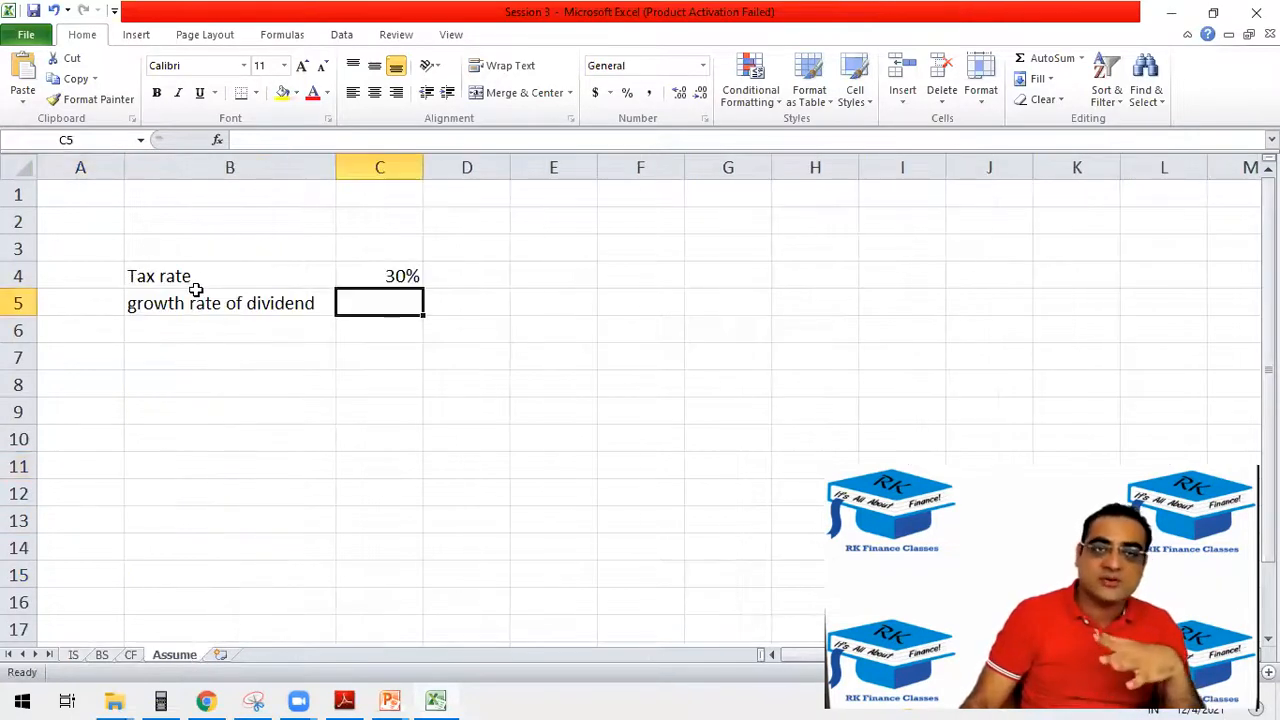
{"action": "left_click", "coordinate": [134, 312]}
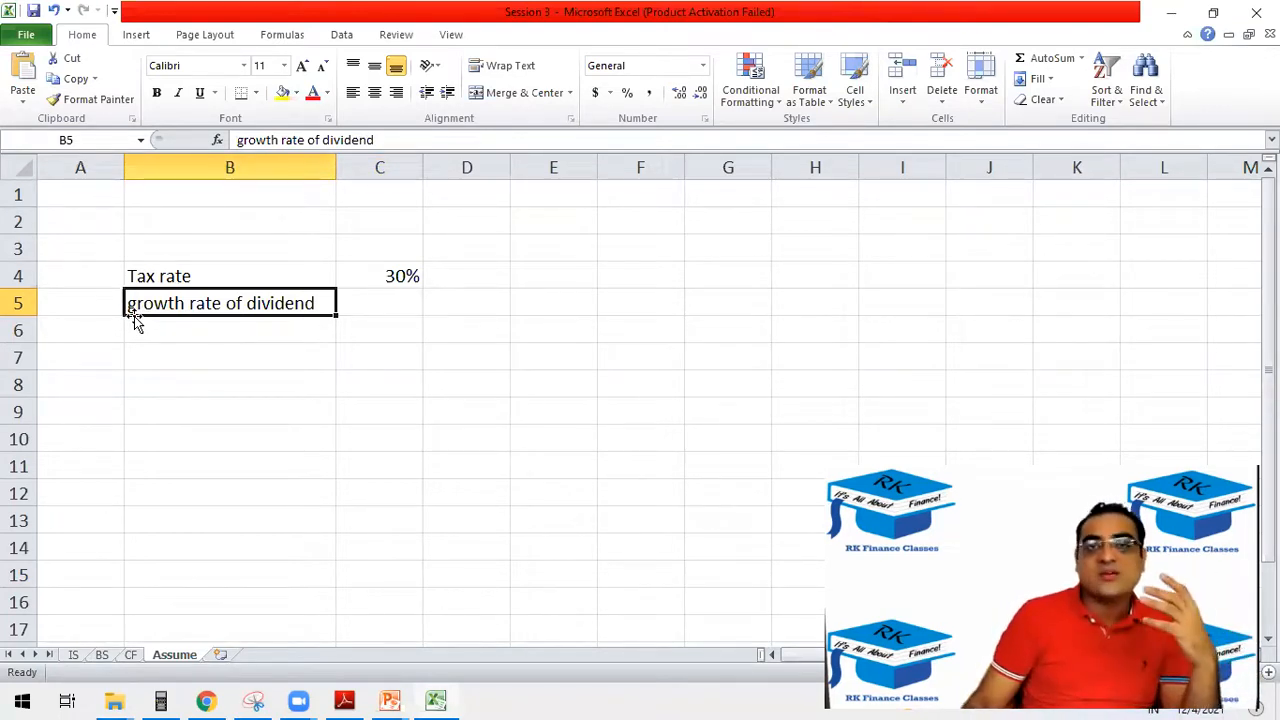
{"action": "left_click", "coordinate": [153, 254]}
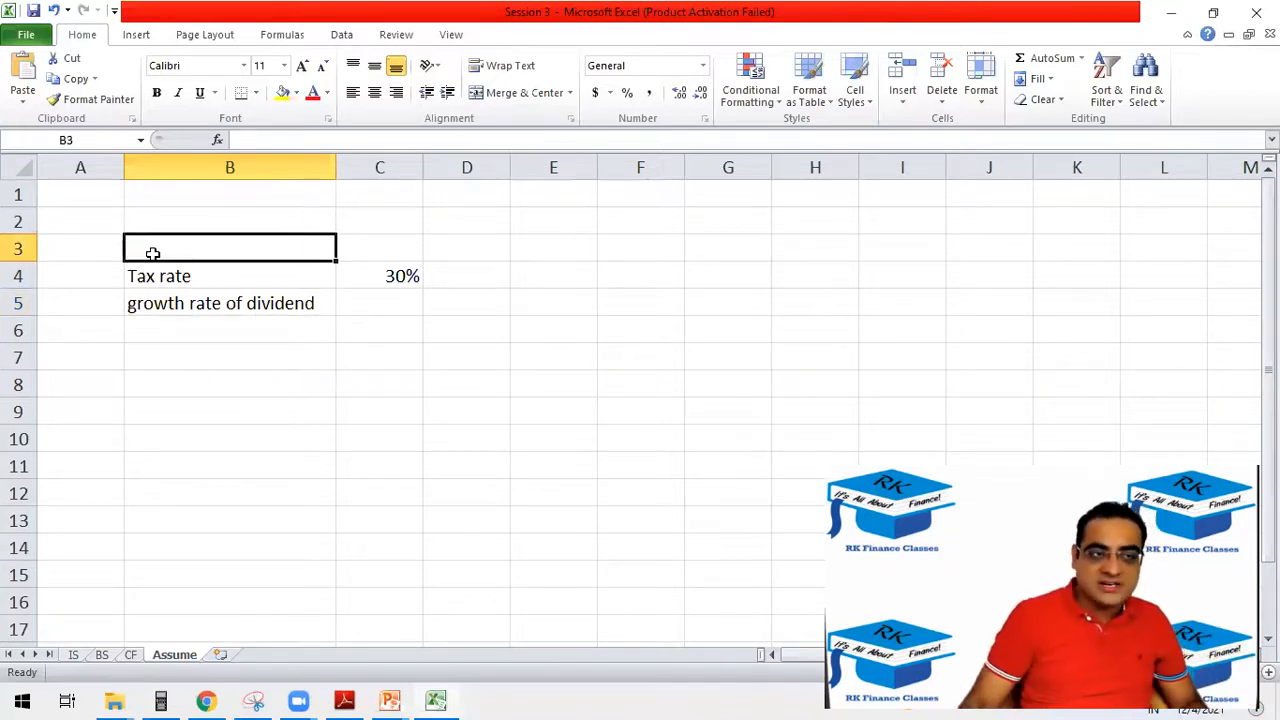
{"action": "left_click", "coordinate": [187, 380]}
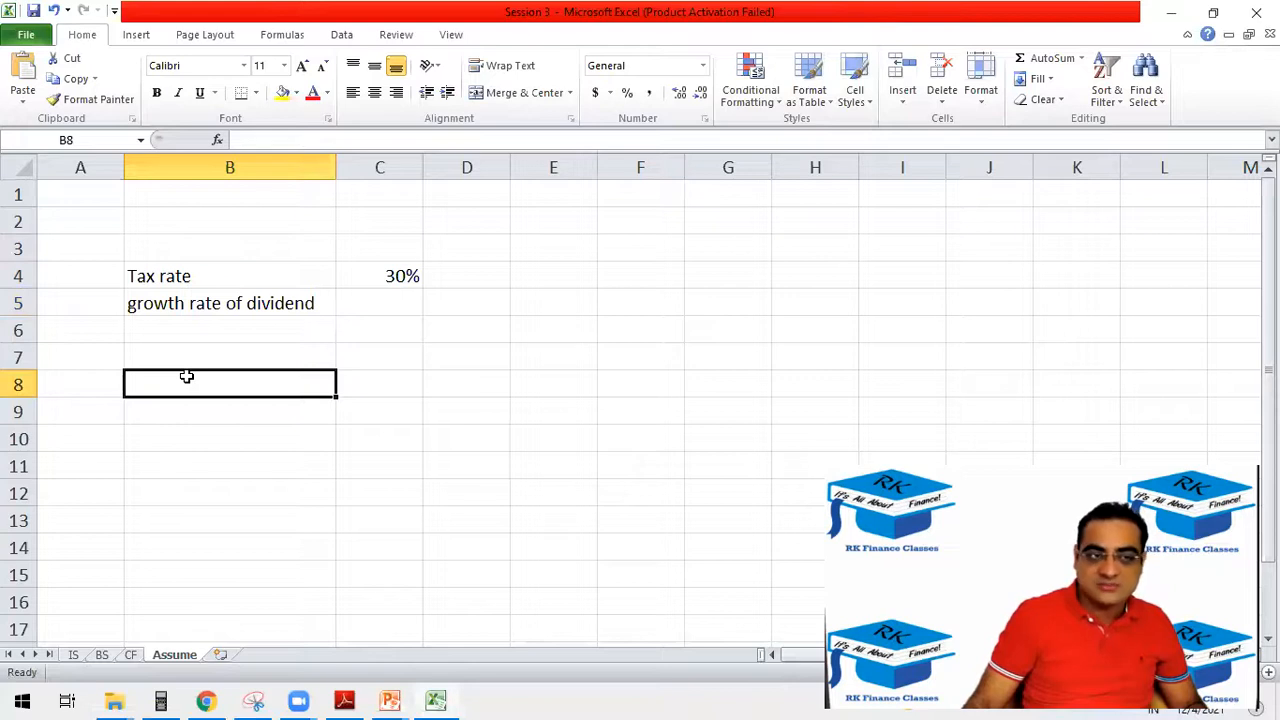
{"action": "type", "text": "Int rate"}
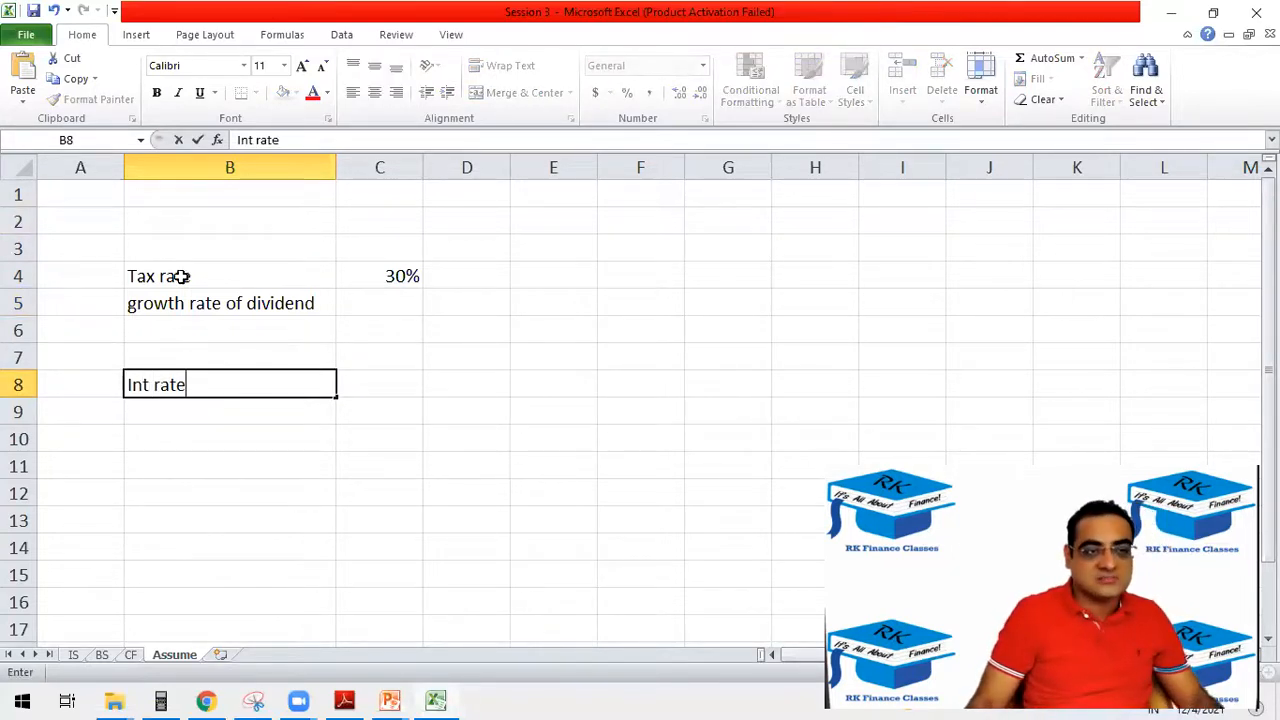
Move the Tax rate label and its value to B9:C9 below Int rate, and check the Tax formula's reference on the IS sheet.
{"action": "left_click_drag", "start_coordinate": [189, 277], "coordinate": [405, 270]}
{"action": "key", "text": "ctrl+x"}
{"action": "left_click", "coordinate": [166, 410]}
{"action": "key", "text": "ctrl+v"}
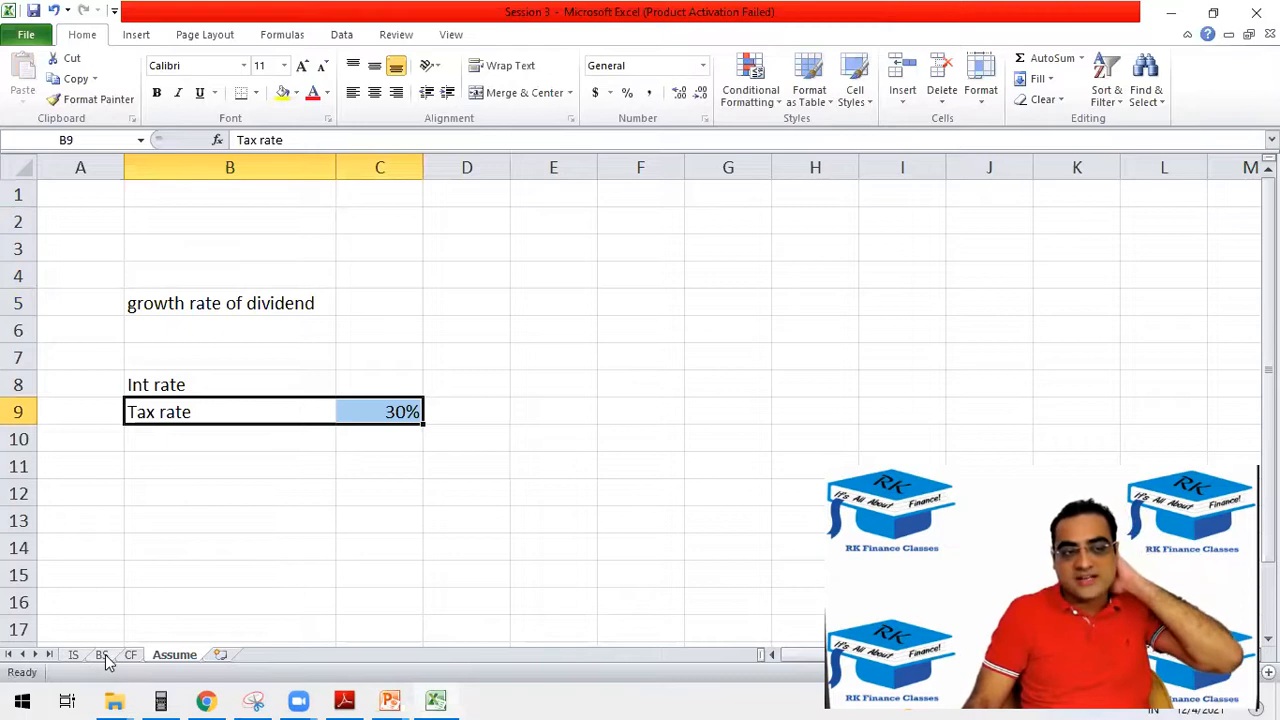
{"action": "left_click", "coordinate": [73, 655]}
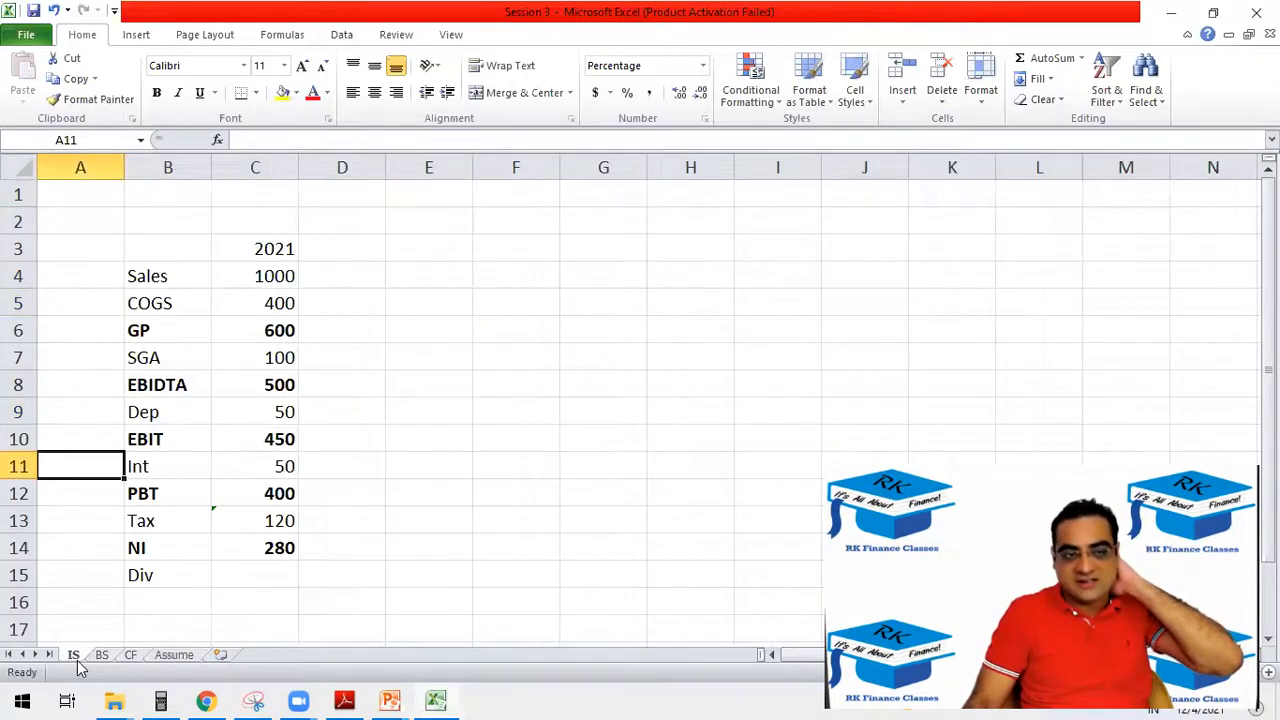
{"action": "left_click", "coordinate": [278, 512]}
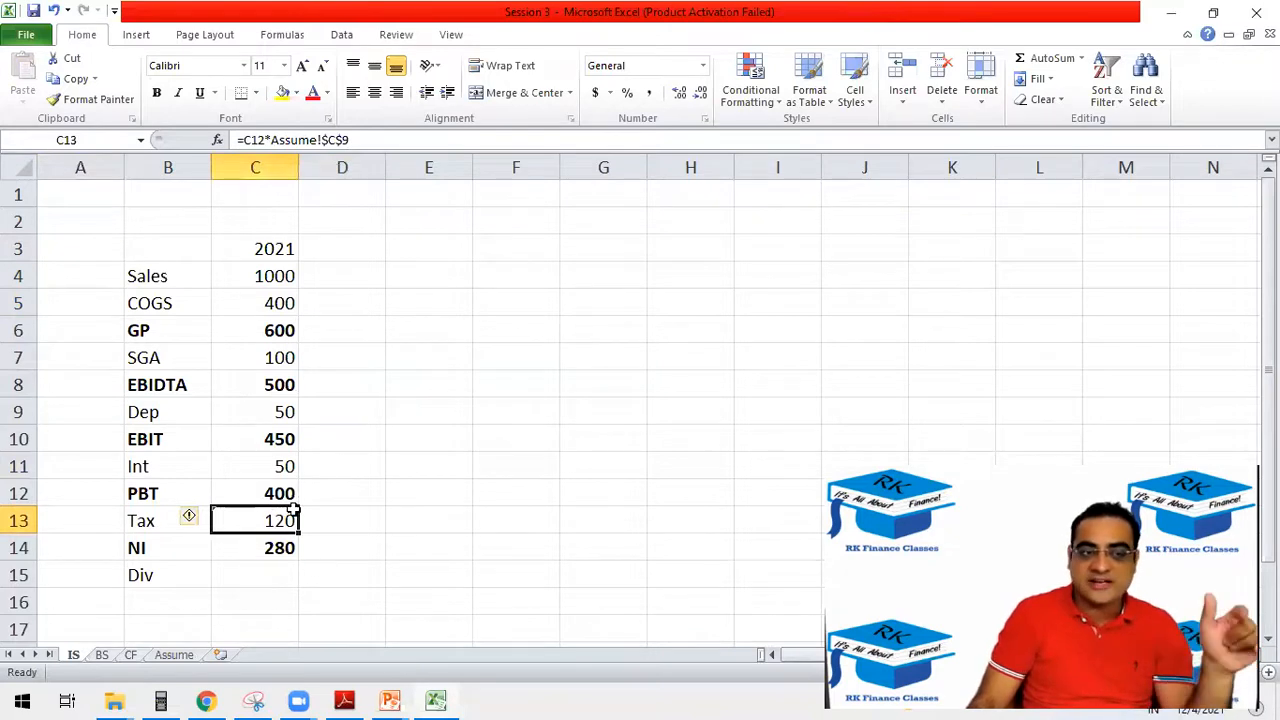
Move the "growth rate of dividend" label from B5 to B2 on the Assume sheet.
{"action": "left_click", "coordinate": [176, 655]}
{"action": "left_click", "coordinate": [232, 303]}
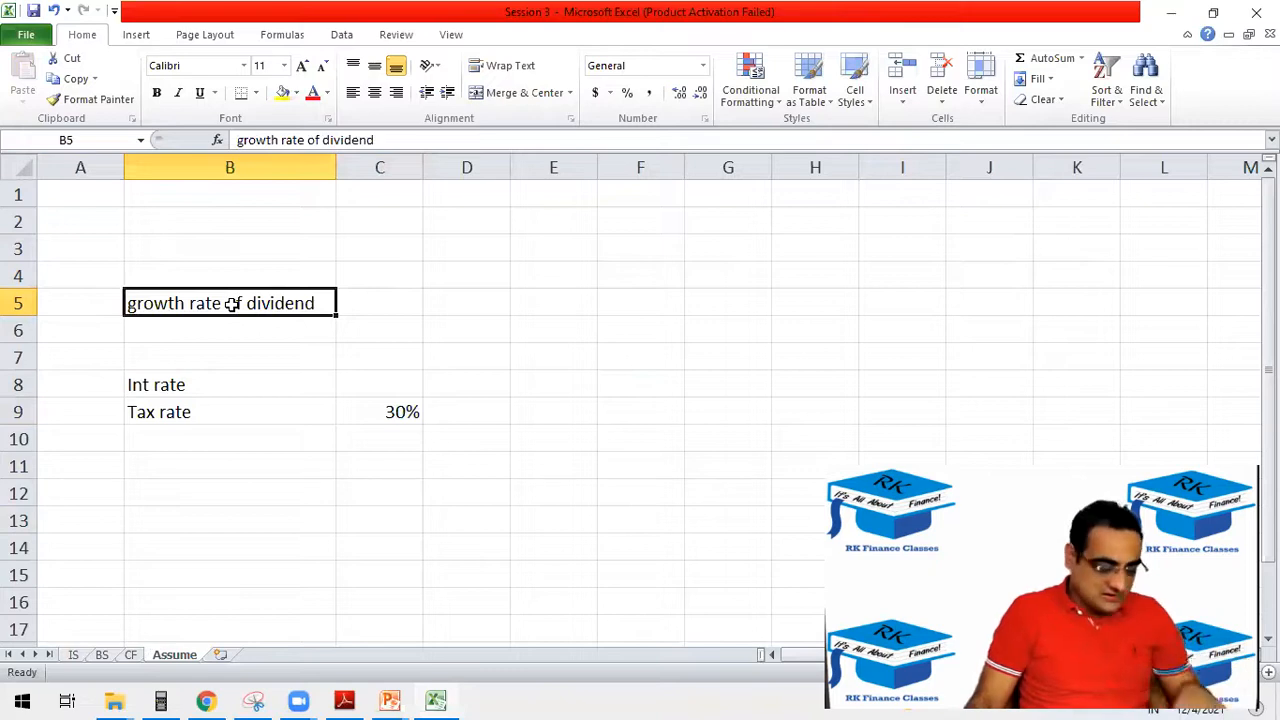
{"action": "key", "text": "ctrl+c"}
{"action": "left_click", "coordinate": [234, 246]}
{"action": "left_click", "coordinate": [234, 223]}
{"action": "key", "text": "ctrl+v"}
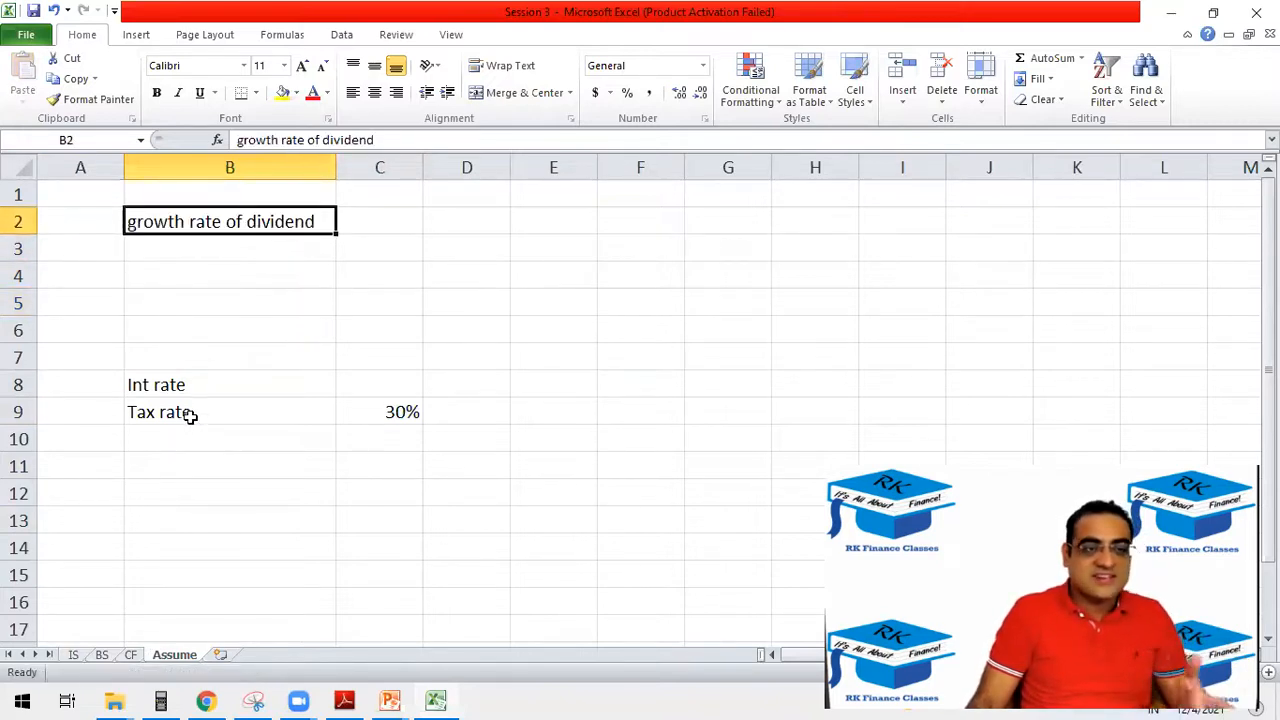
Enter 10% as the interest rate in C8 of the Assume sheet.
{"action": "left_click", "coordinate": [386, 414]}
{"action": "left_click", "coordinate": [378, 382]}
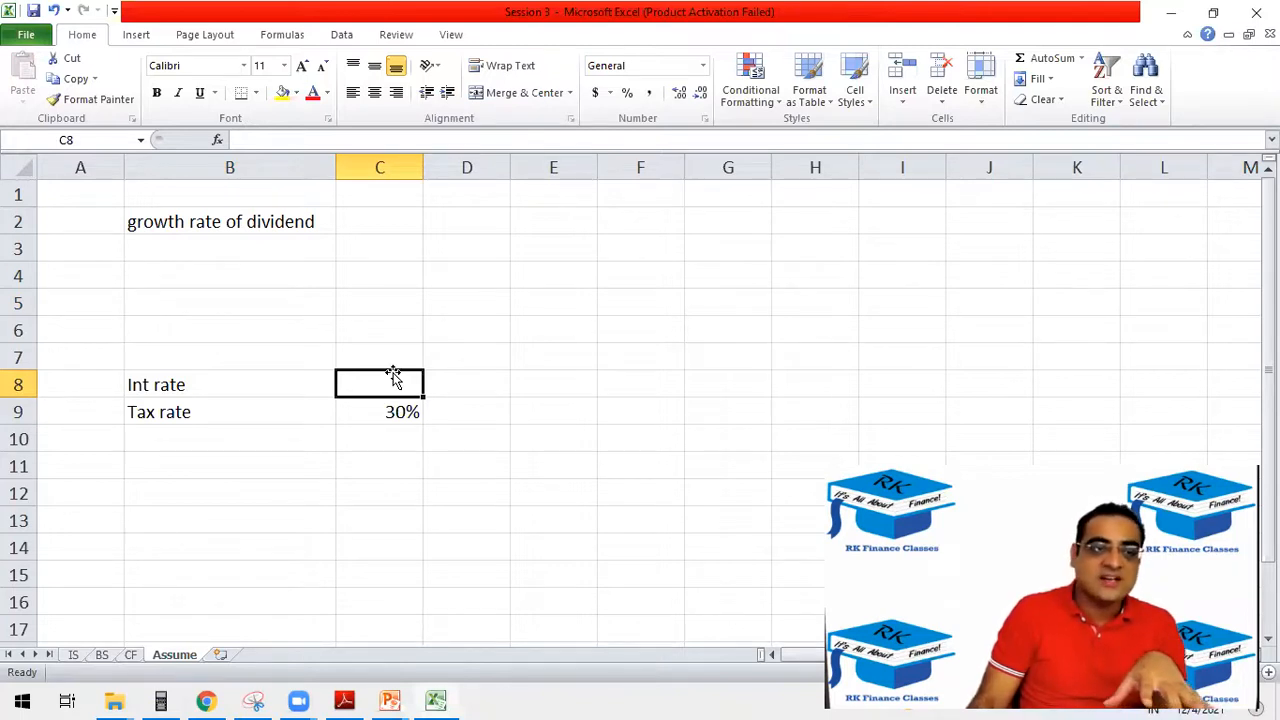
{"action": "type", "text": "`0%"}
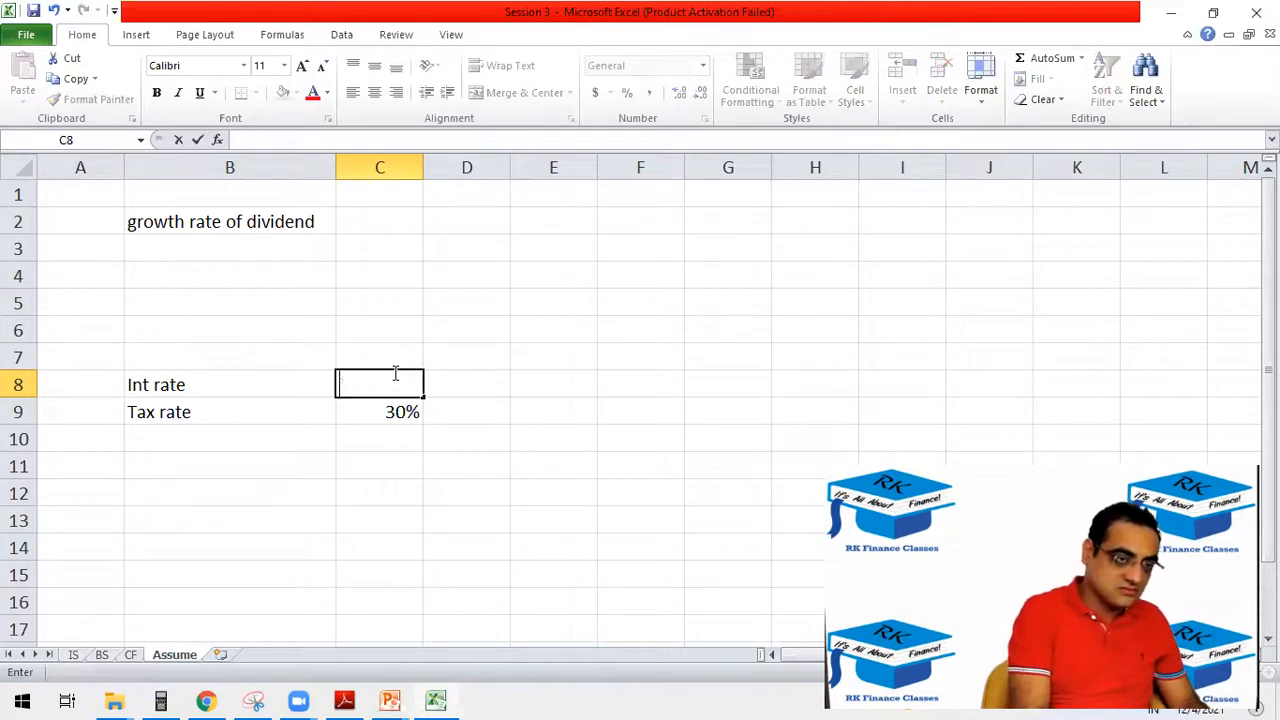
{"action": "type", "text": "10%"}
{"action": "key", "text": "Return"}
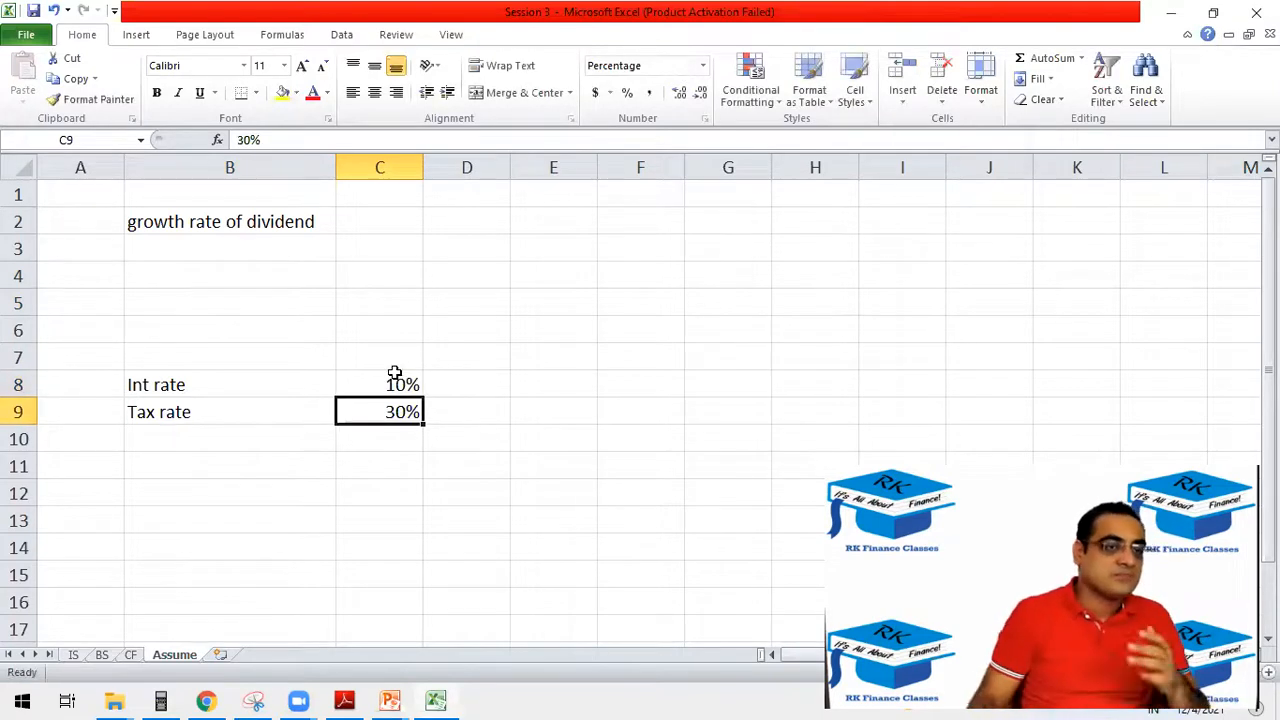
Enter 25 as the 2021 dividend in C15 of the IS sheet.
{"action": "left_click", "coordinate": [76, 654]}
{"action": "left_click", "coordinate": [265, 572]}
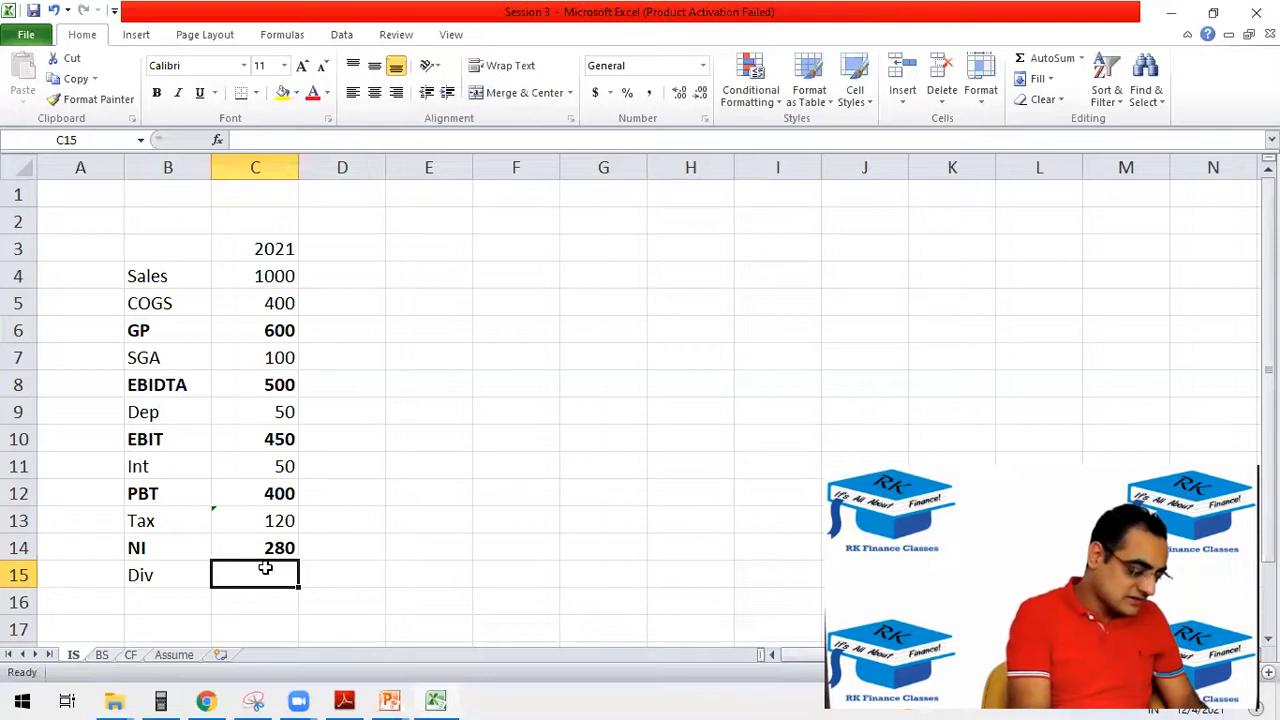
{"action": "type", "text": "25"}
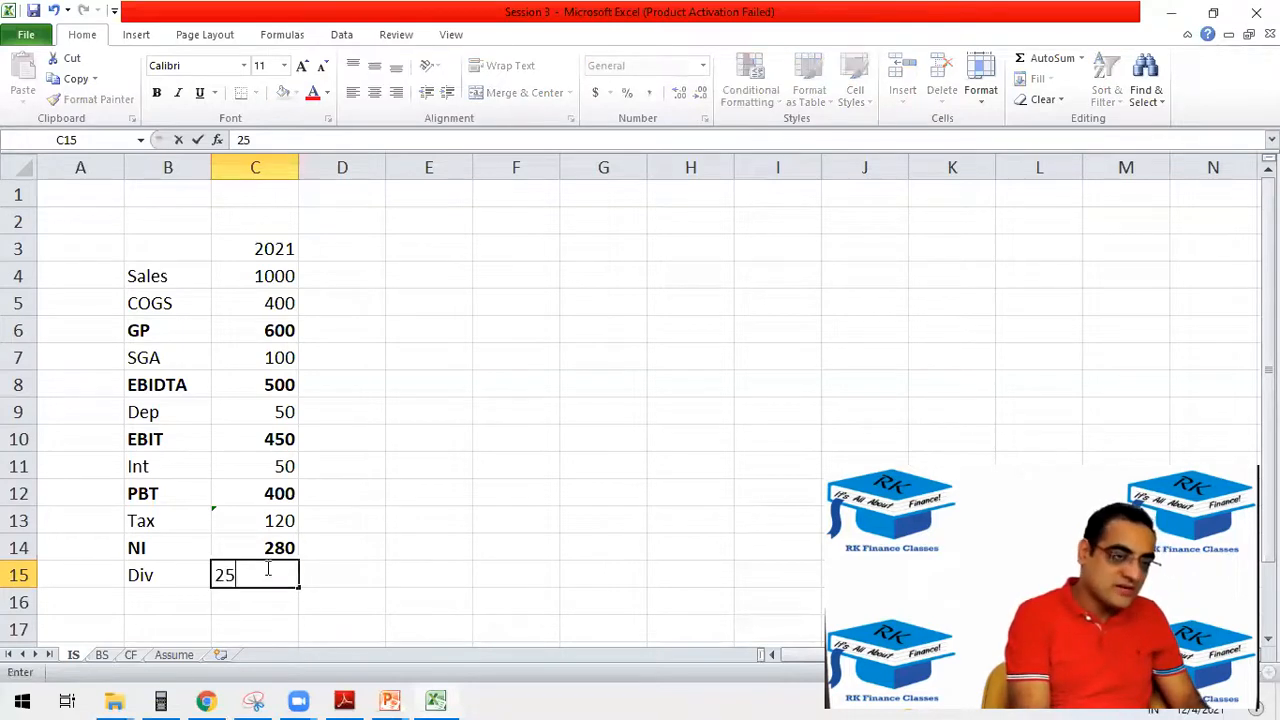
{"action": "key", "text": "Return"}
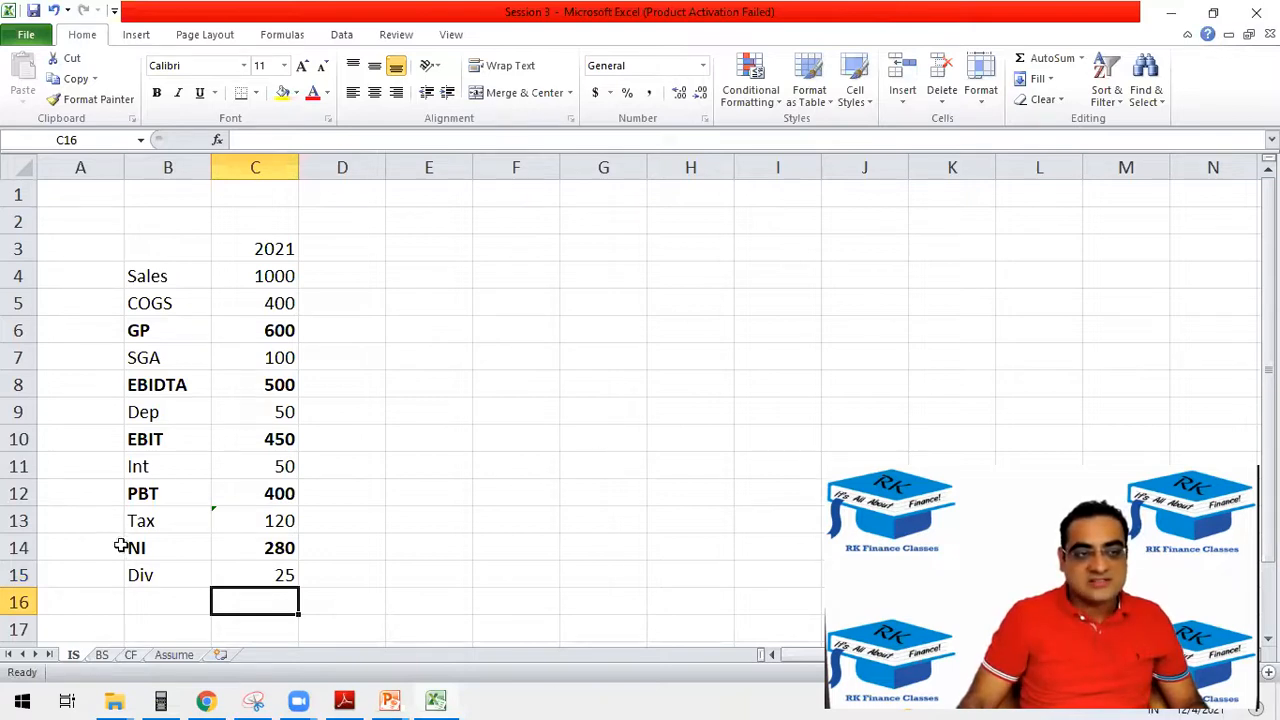
Add the header "Particulars" in B3 with column B widened to fit, and make B3 and the 2021 heading in C3 bold.
{"action": "left_click", "coordinate": [250, 248]}
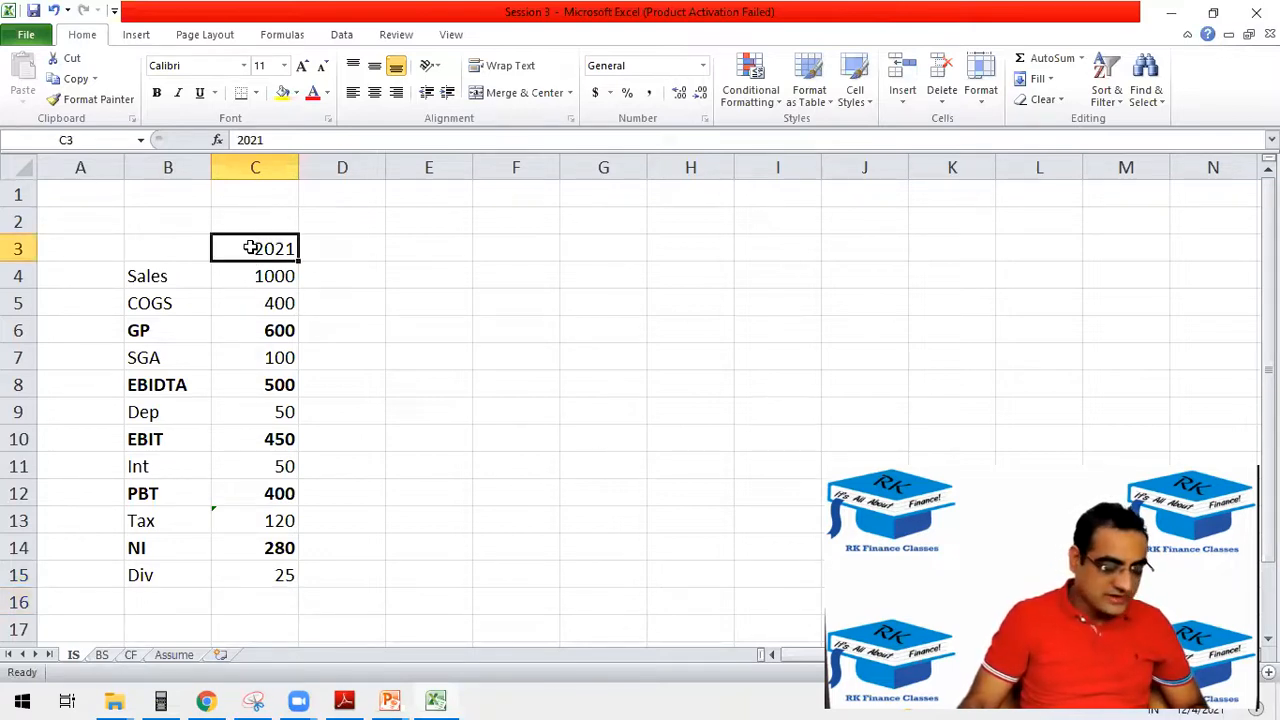
{"action": "key", "text": "ctrl+b"}
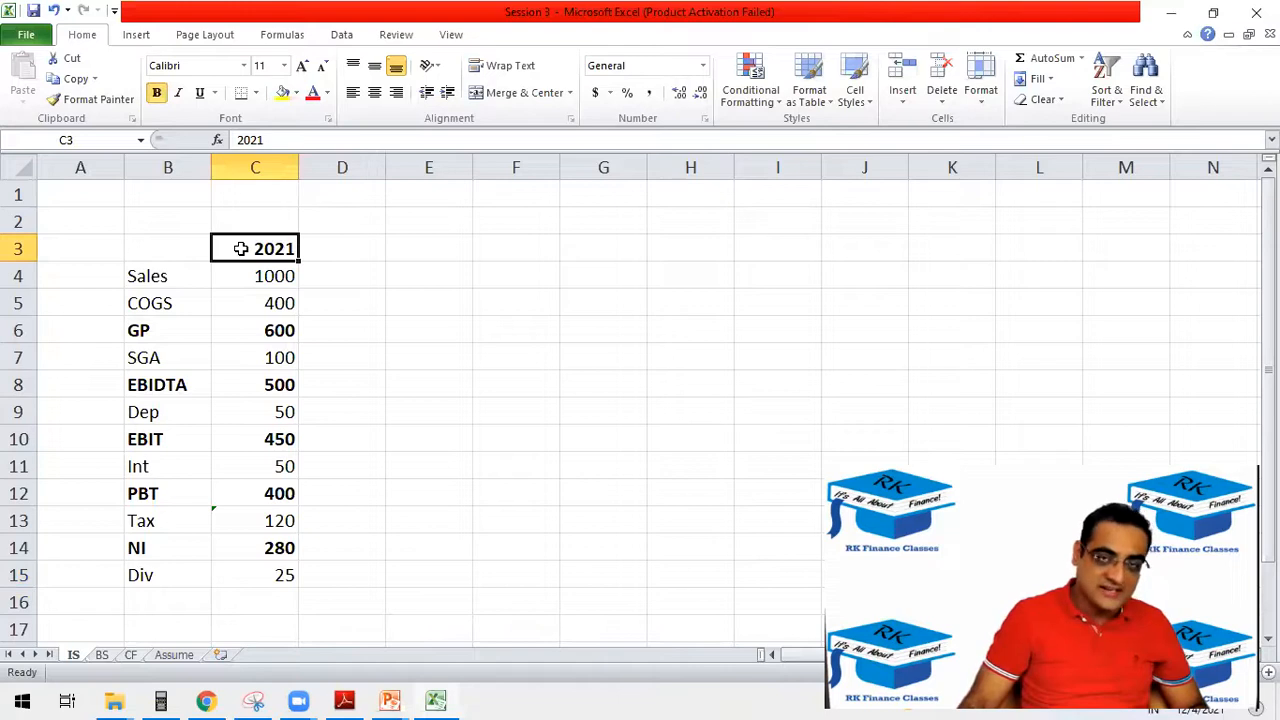
{"action": "left_click", "coordinate": [128, 246]}
{"action": "type", "text": "Part"}
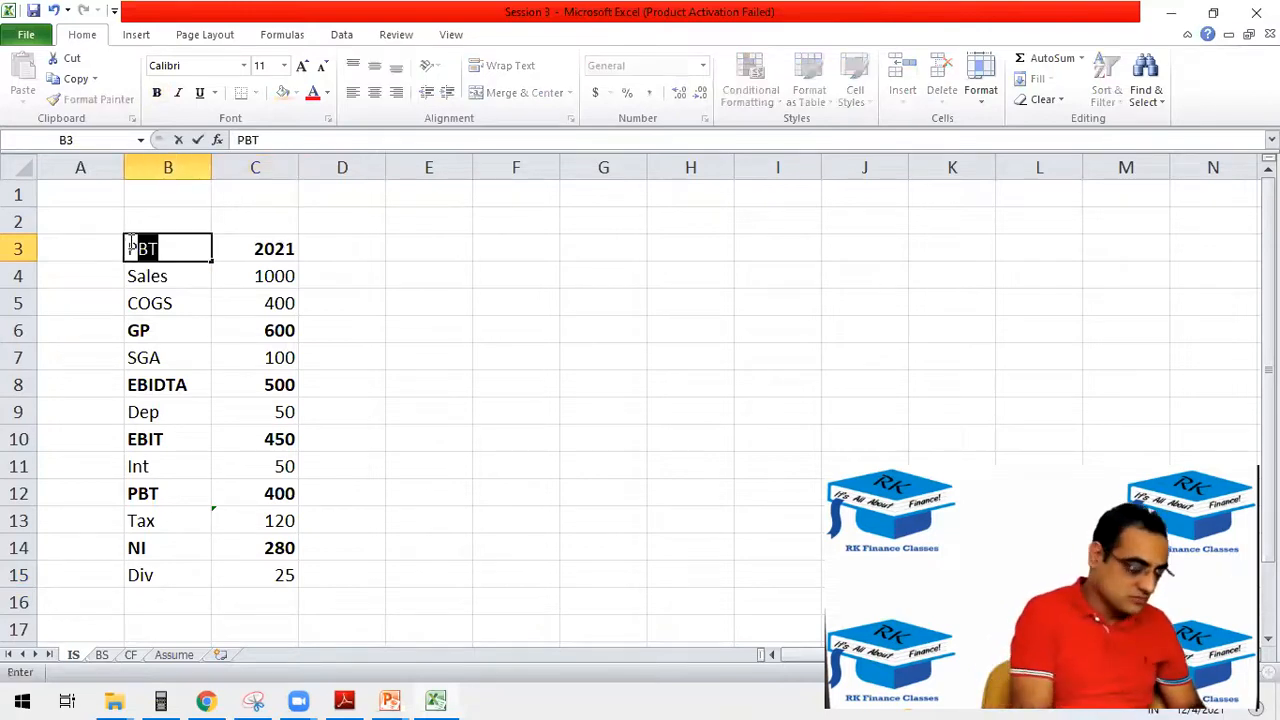
{"action": "type", "text": "iculatrs"}
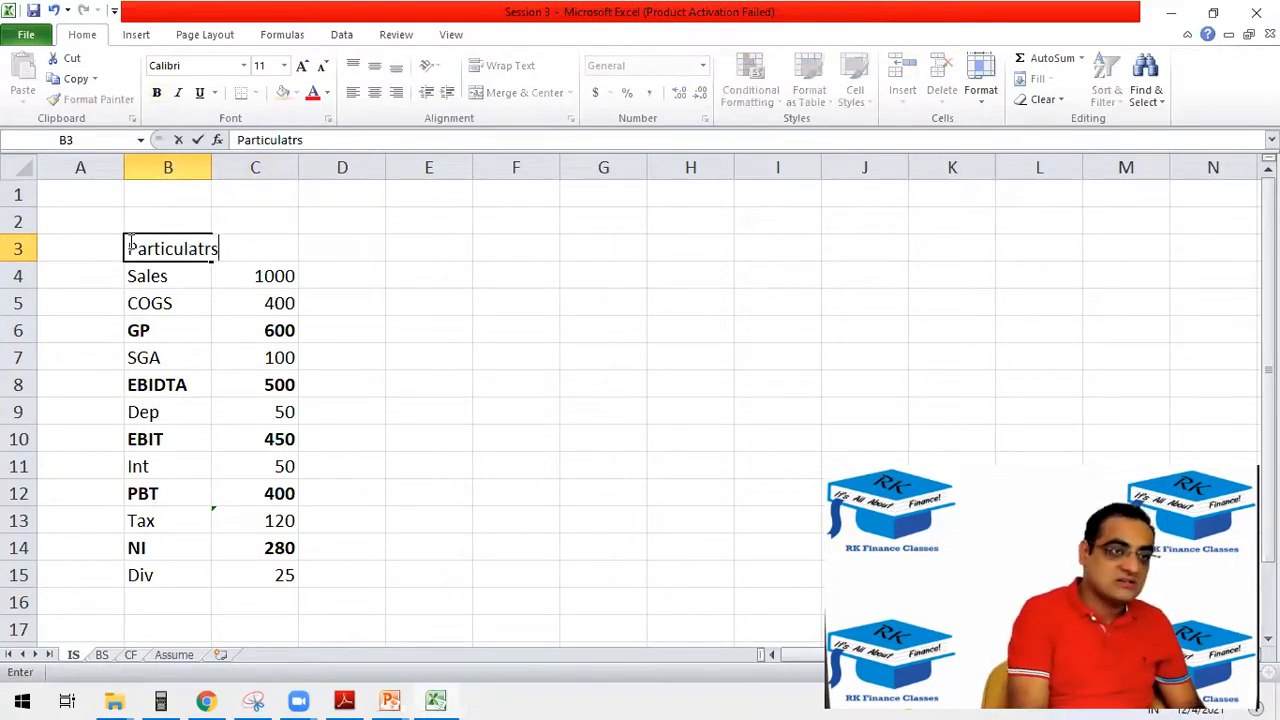
{"action": "type", "text": "rs"}
{"action": "key", "text": "Return"}
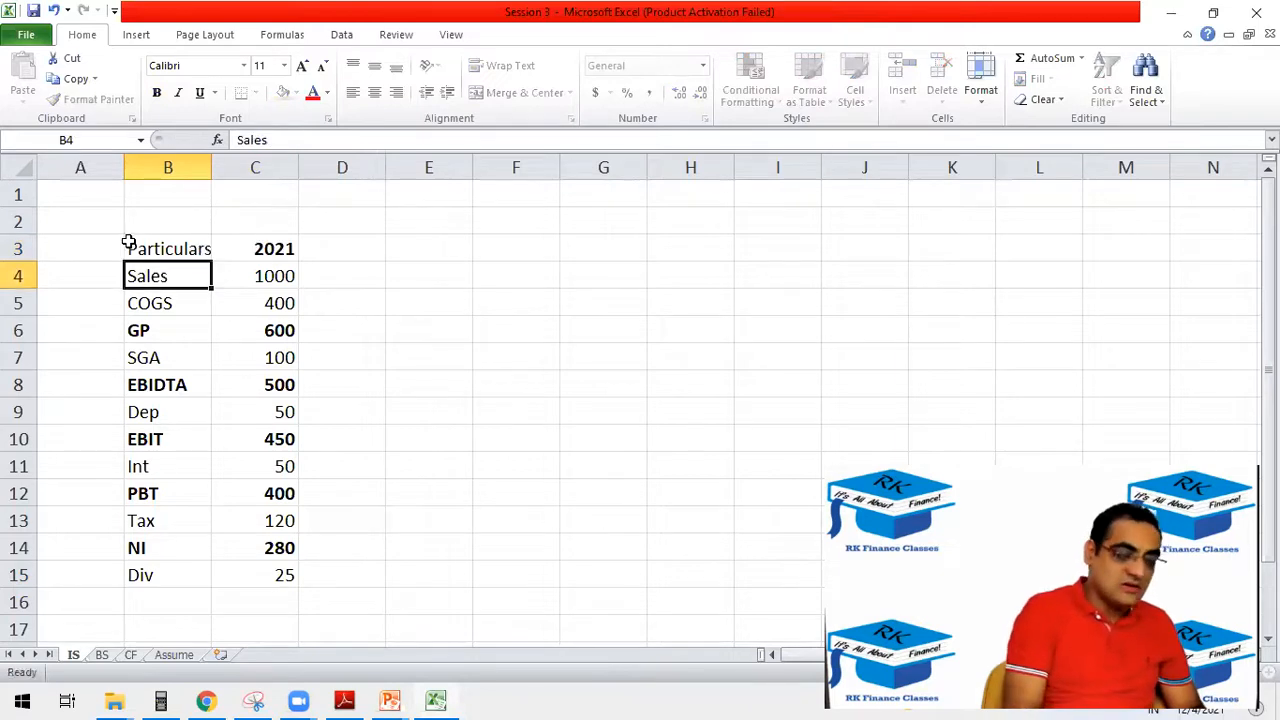
{"action": "double_click", "coordinate": [211, 169]}
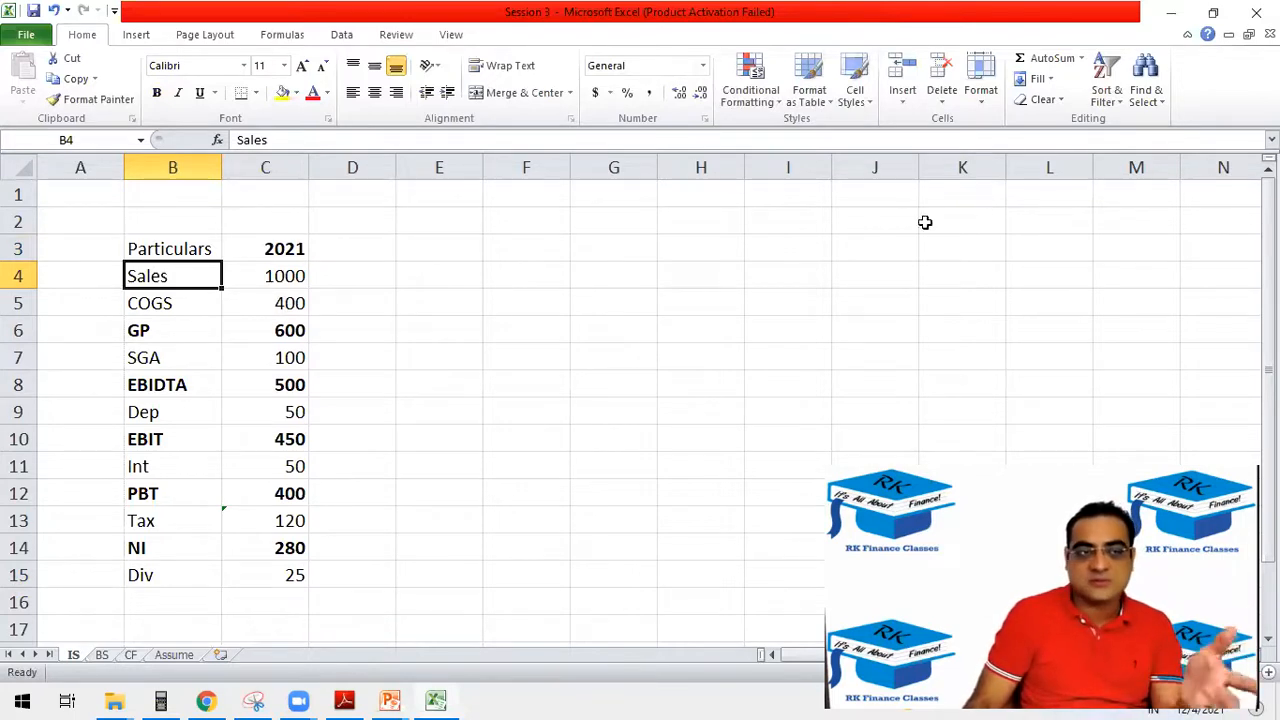
{"action": "left_click", "coordinate": [164, 249]}
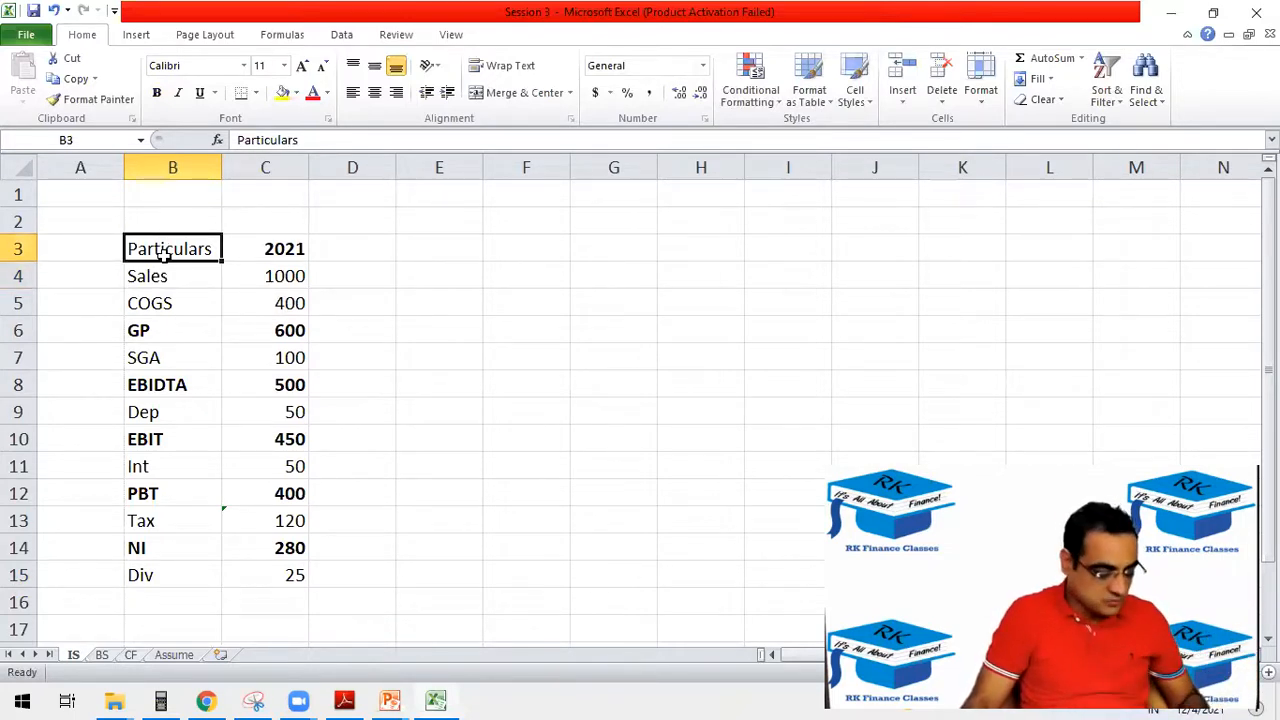
{"action": "key", "text": "ctrl+b"}
Enter the heading "Actual" in C2 above 2021 and make it bold.
{"action": "left_click", "coordinate": [271, 241]}
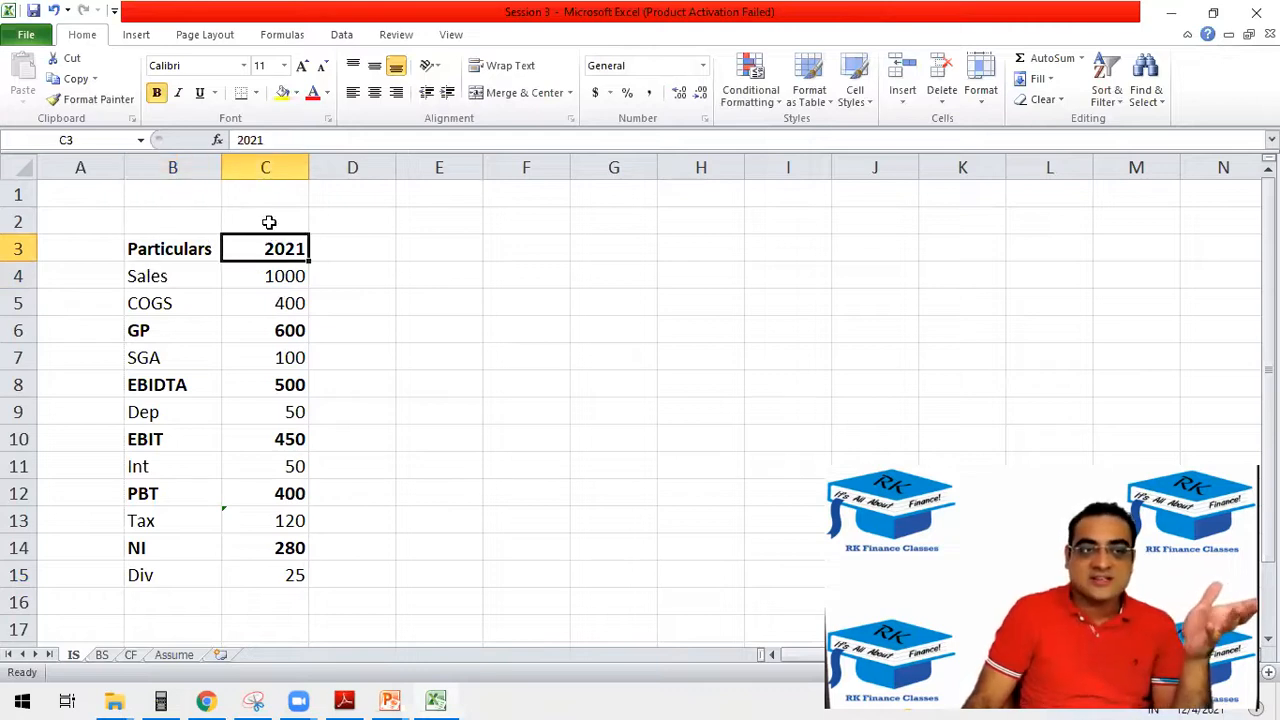
{"action": "left_click", "coordinate": [271, 223]}
{"action": "type", "text": "Actual"}
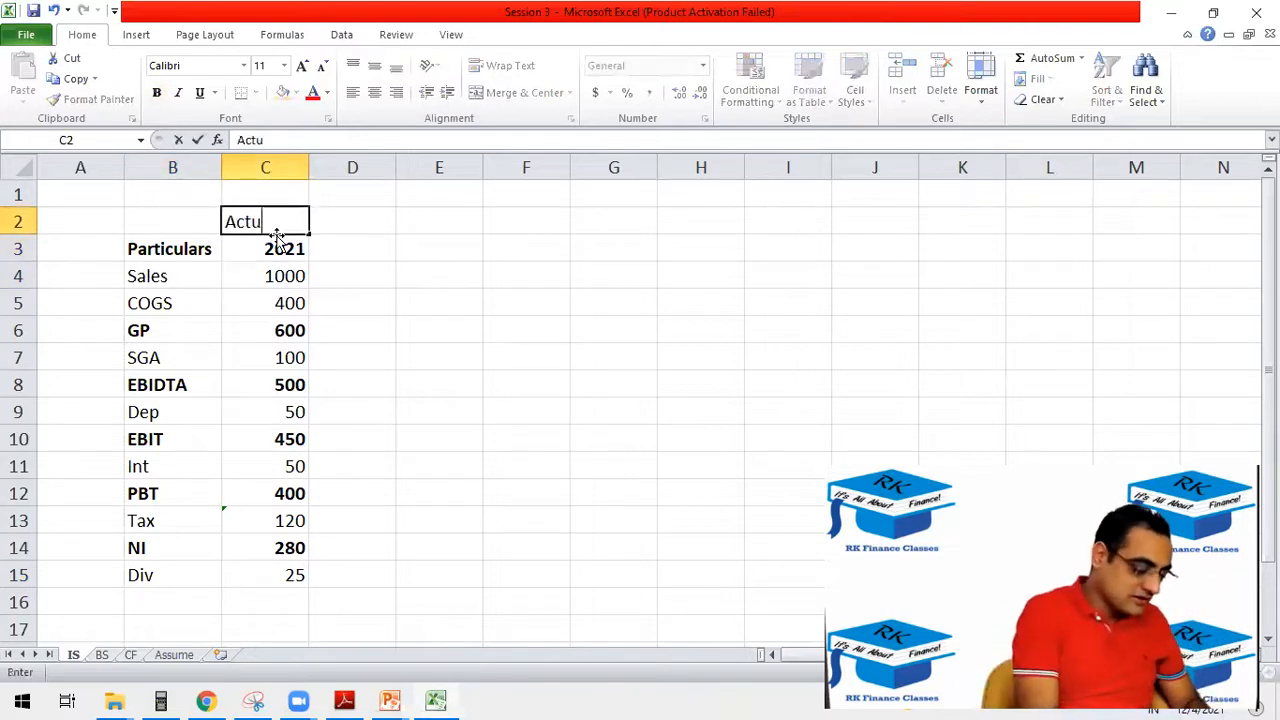
{"action": "key", "text": "Tab"}
{"action": "left_click", "coordinate": [273, 224]}
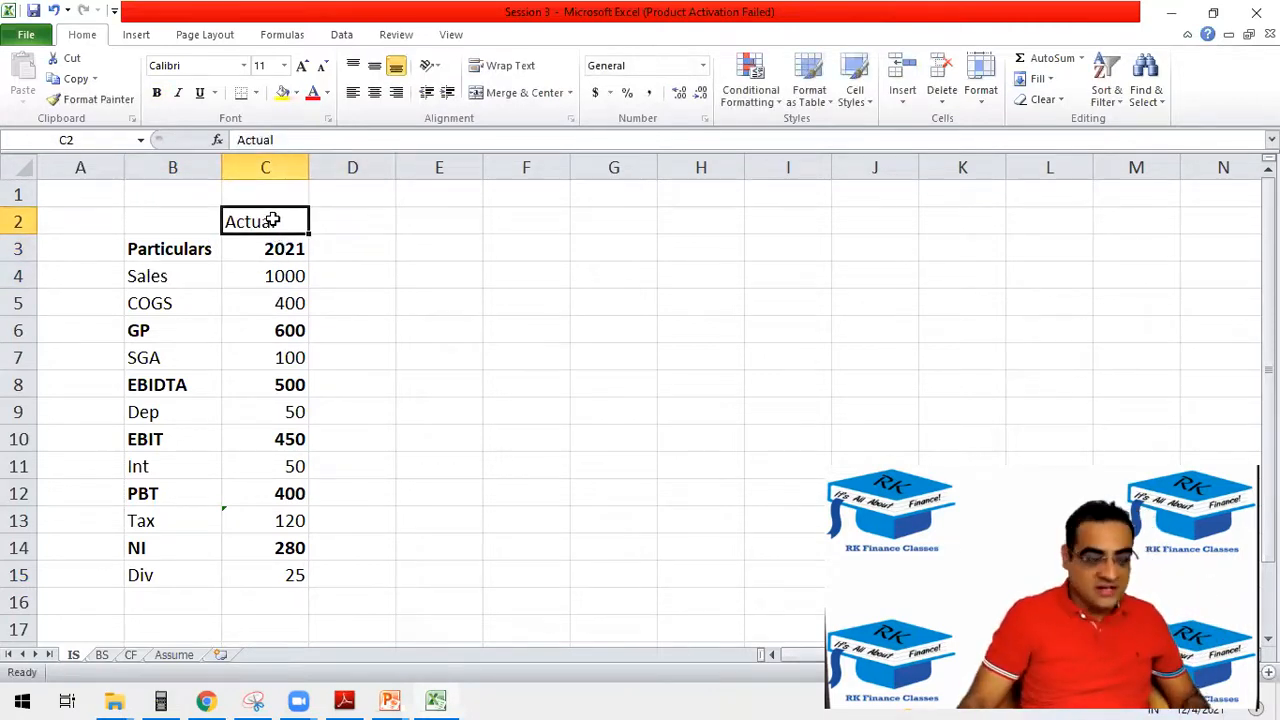
{"action": "key", "text": "ctrl+b"}
Enter the heading "Est" in D2 next to Actual.
{"action": "left_click", "coordinate": [346, 220]}
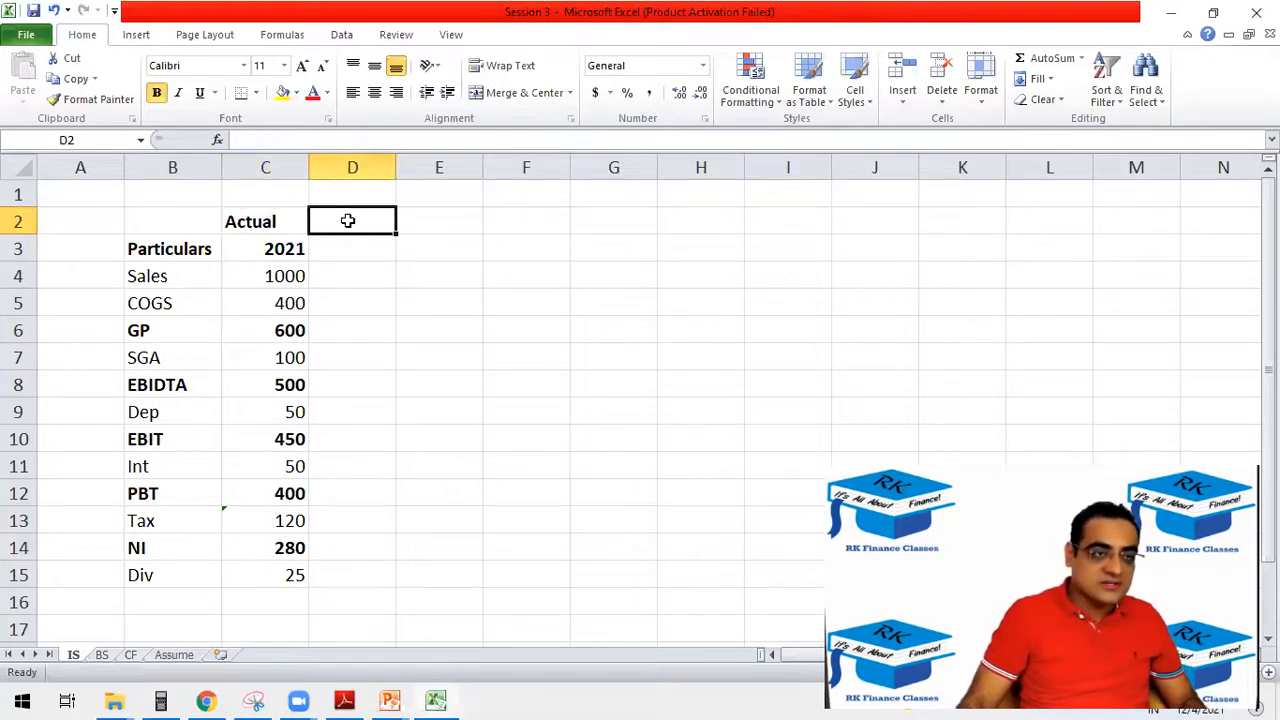
{"action": "type", "text": "Fo"}
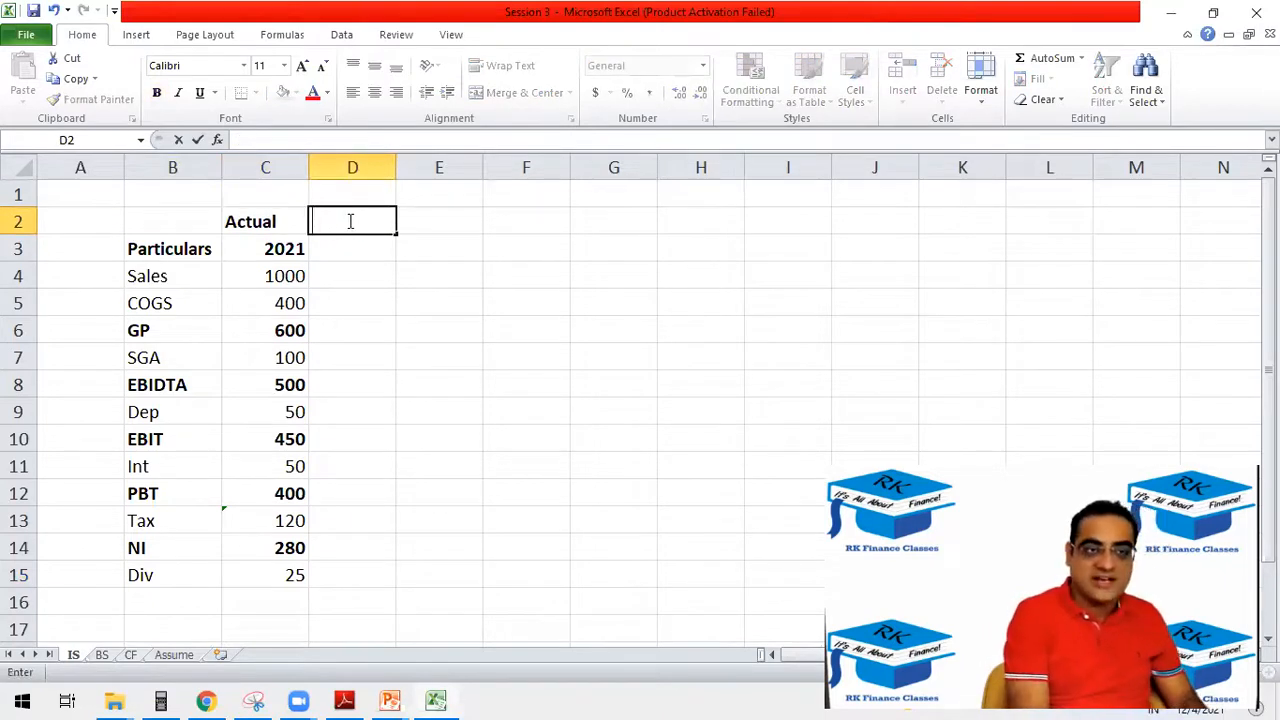
{"action": "type", "text": "Est"}
{"action": "key", "text": "Tab"}
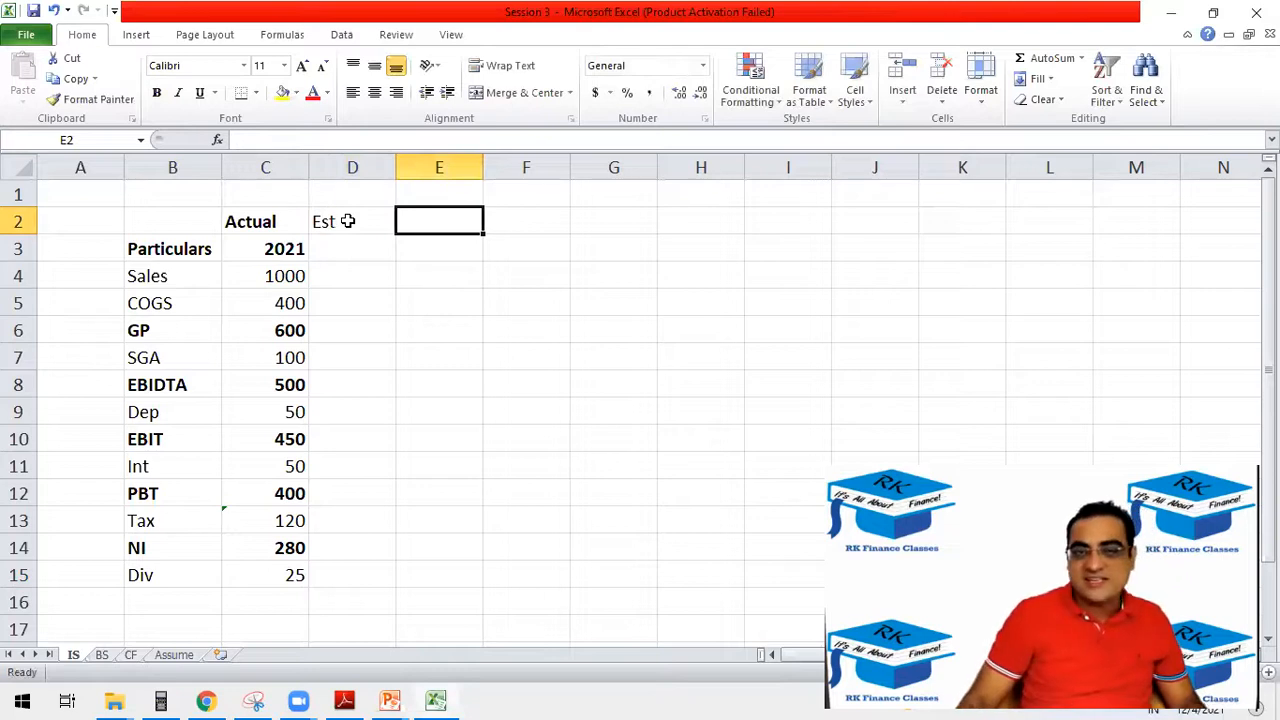
{"action": "left_click", "coordinate": [357, 238]}
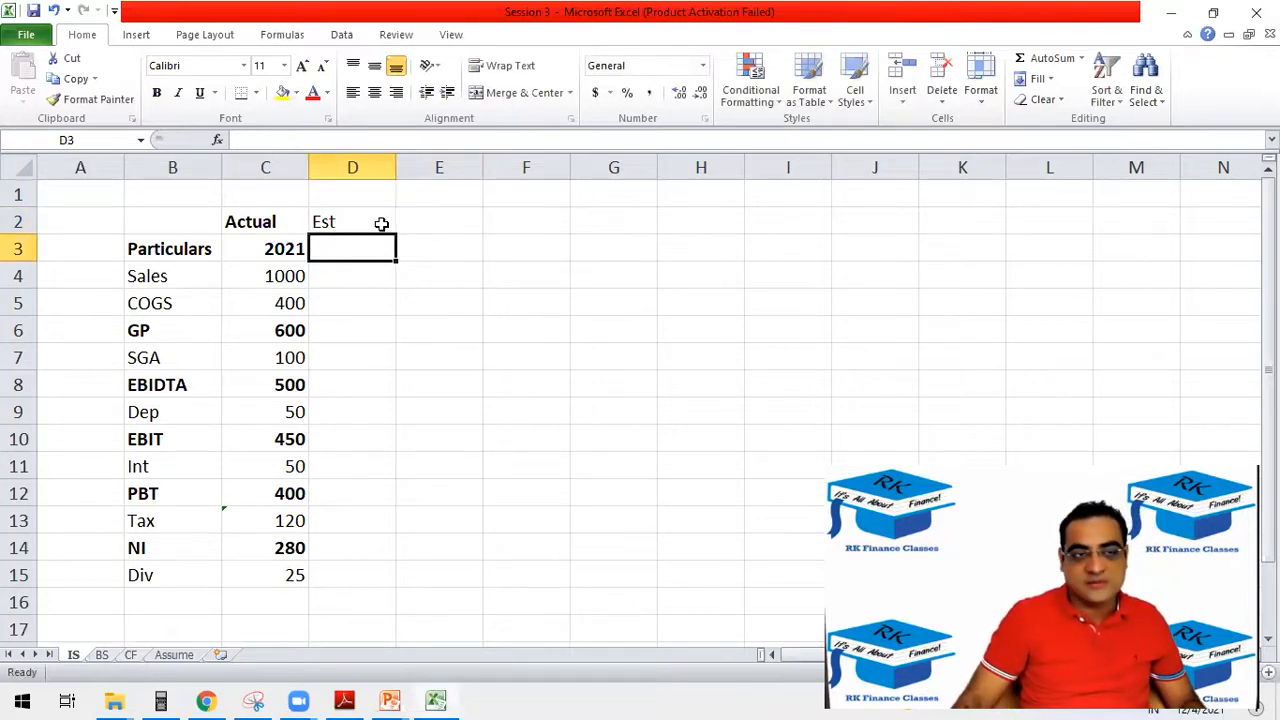
Make the Est heading in D2 bold and centre both the Est and Actual headings.
{"action": "left_click", "coordinate": [358, 220]}
{"action": "key", "text": "ctrl+b"}
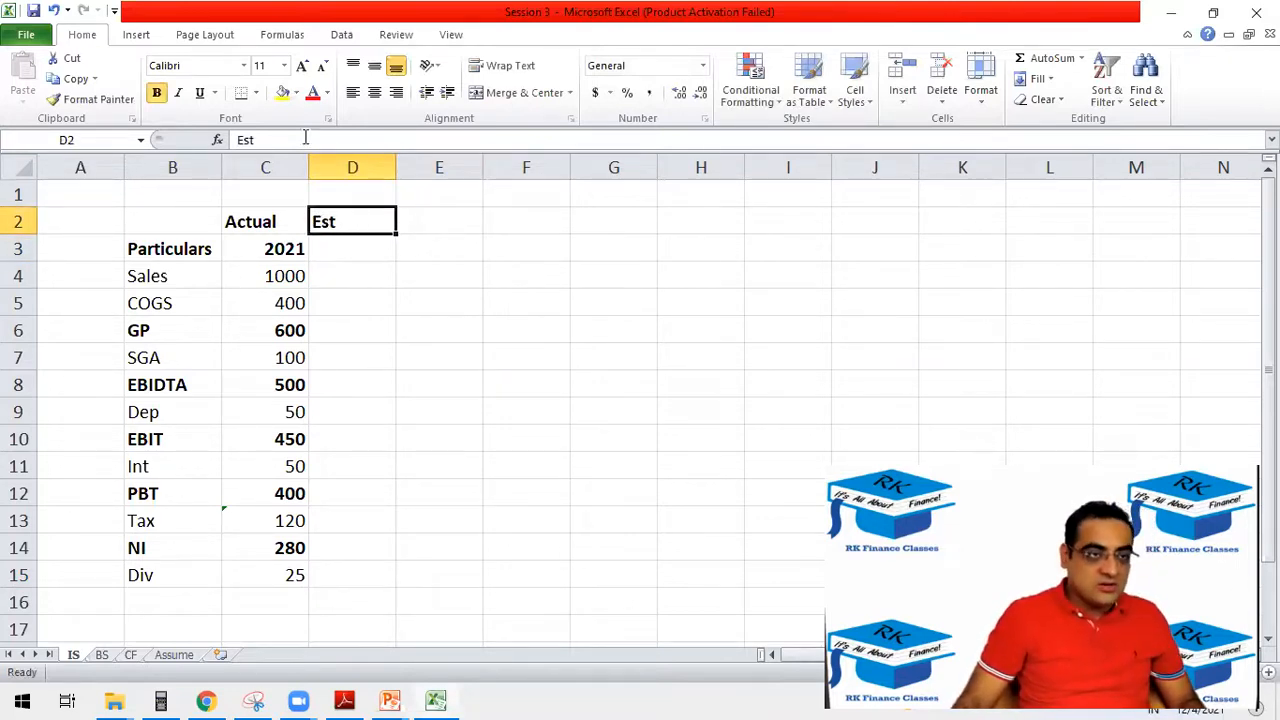
{"action": "left_click", "coordinate": [396, 92]}
{"action": "left_click", "coordinate": [374, 93]}
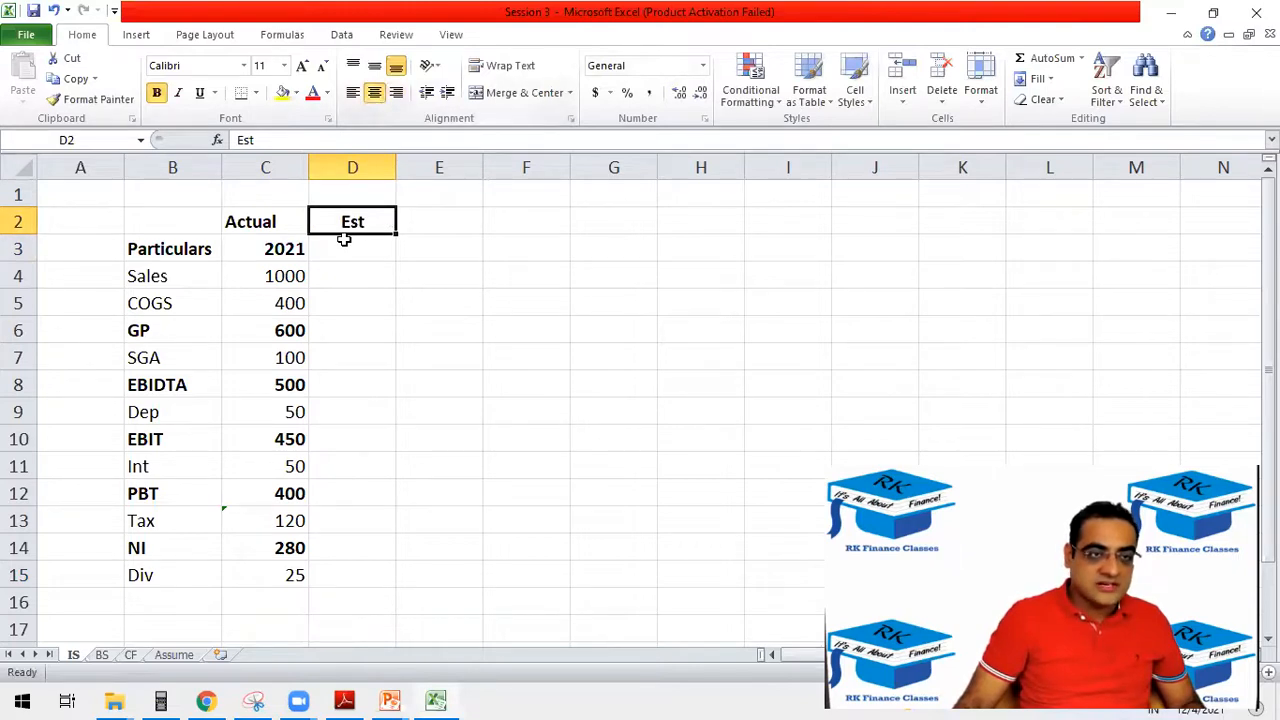
{"action": "left_click", "coordinate": [289, 233]}
{"action": "left_click", "coordinate": [374, 93]}
{"action": "left_click", "coordinate": [352, 222]}
{"action": "key", "text": "ctrl+c"}
{"action": "key", "text": "Escape"}
Enter the years 2022 and 2023 in D3 and E3 and extend the series across to 2026 in H3.
{"action": "left_click", "coordinate": [348, 250]}
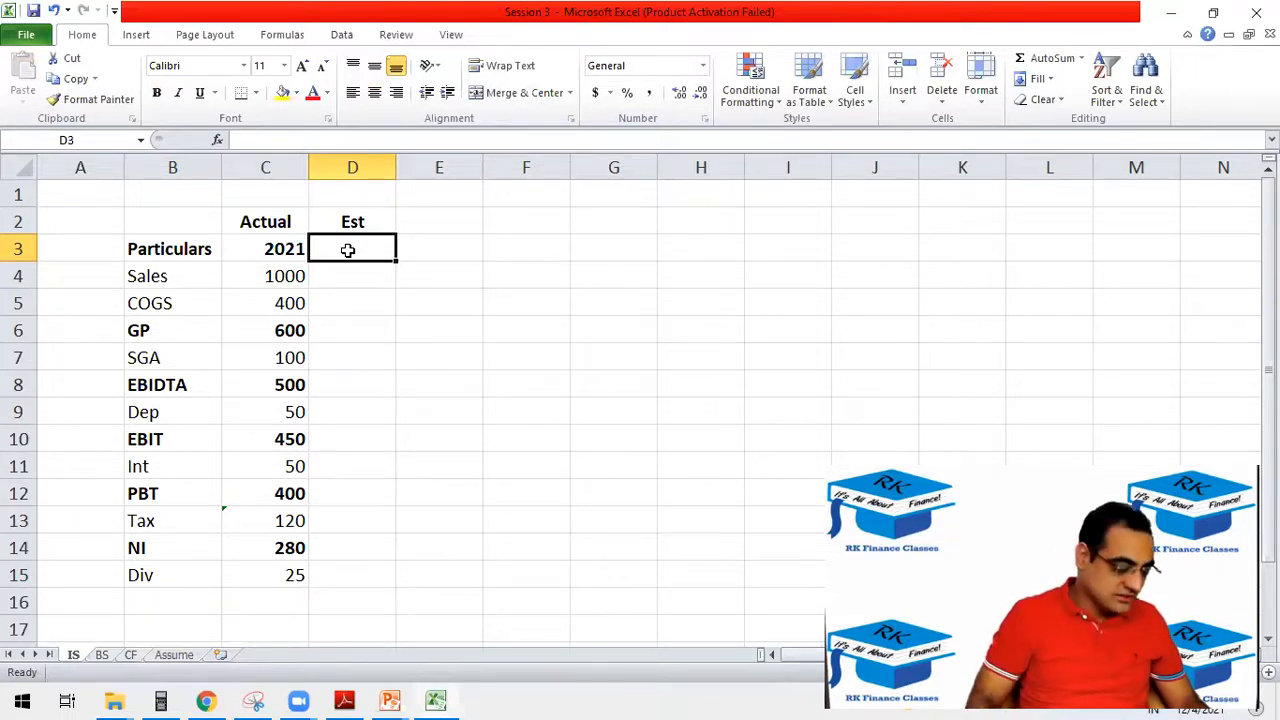
{"action": "type", "text": "2022"}
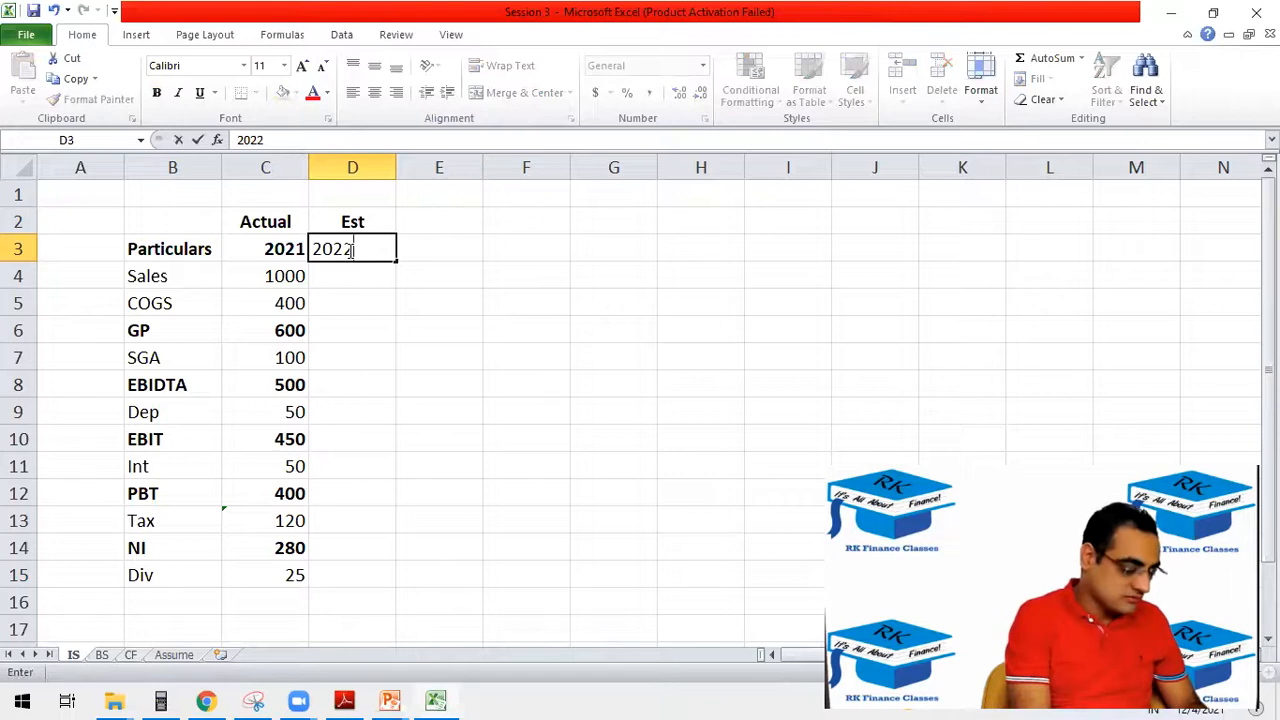
{"action": "key", "text": "Tab"}
{"action": "type", "text": "2"}
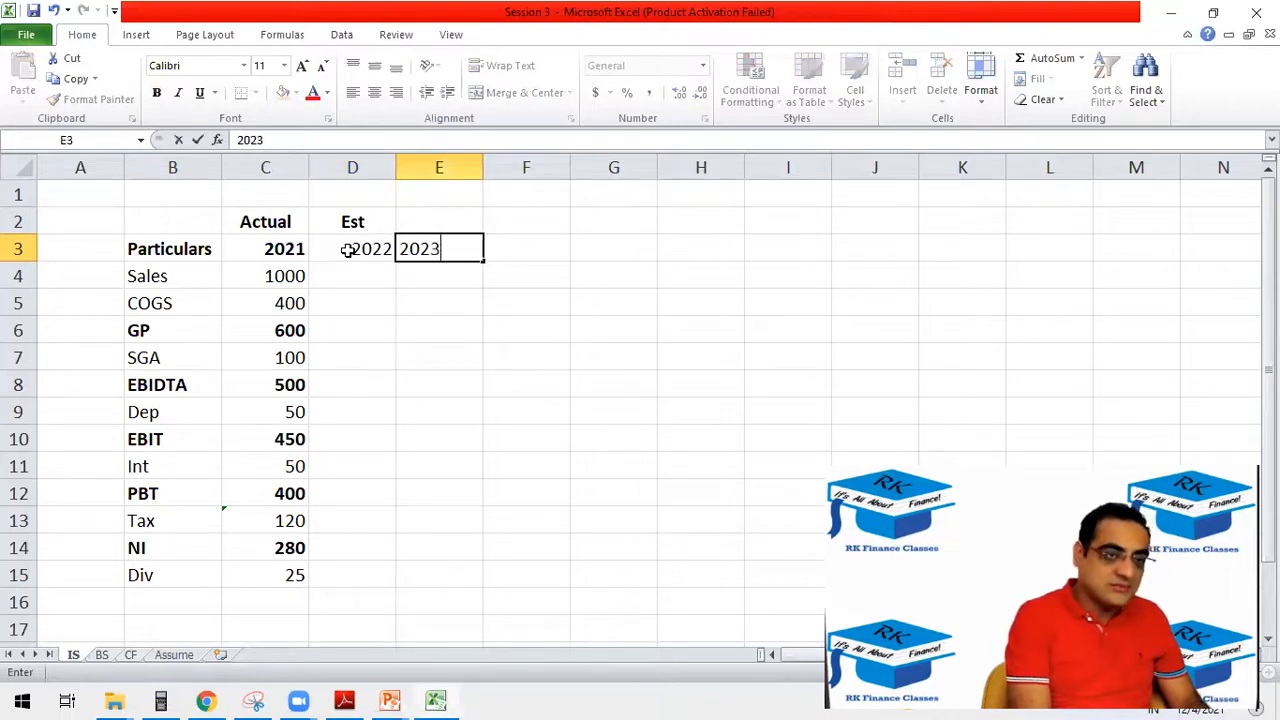
{"action": "type", "text": "023"}
{"action": "key", "text": "Return"}
{"action": "left_click_drag", "start_coordinate": [347, 250], "coordinate": [488, 265]}
{"action": "left_click_drag", "start_coordinate": [349, 248], "coordinate": [773, 254]}
{"action": "left_click", "coordinate": [697, 246]}
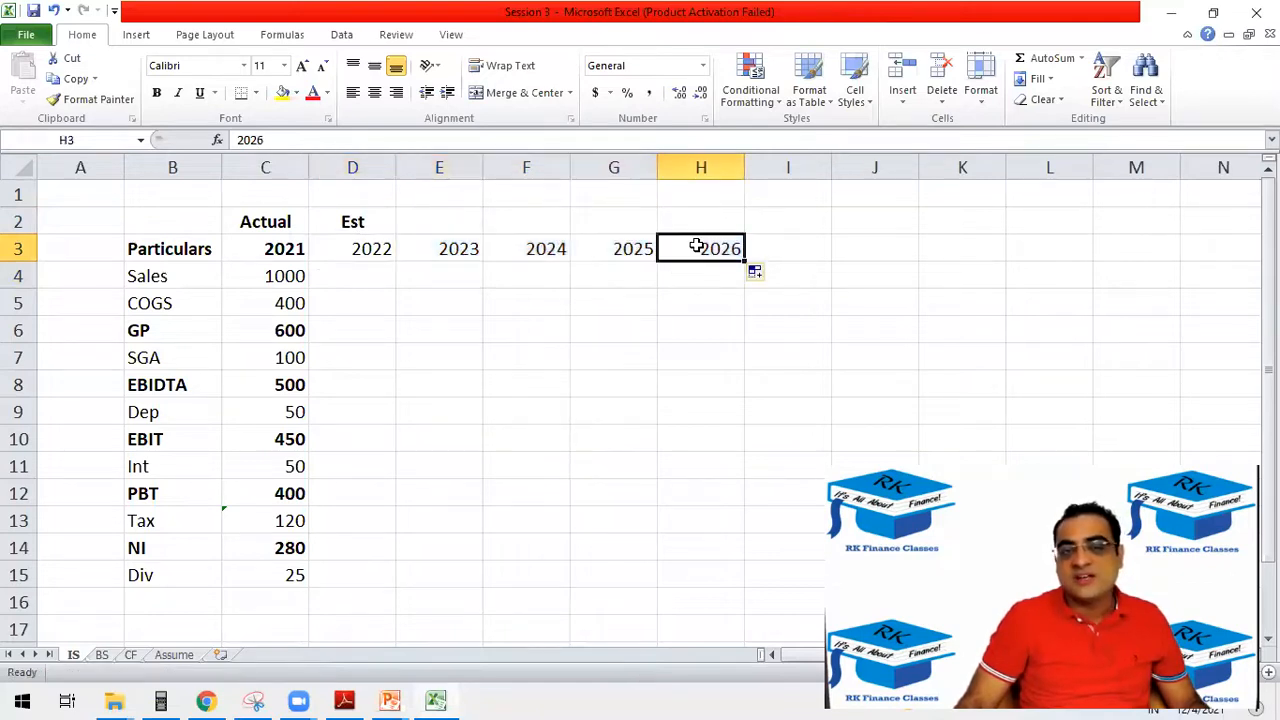
Make the estimate year headings in D3:H3 bold.
{"action": "left_click_drag", "start_coordinate": [697, 246], "coordinate": [338, 549]}
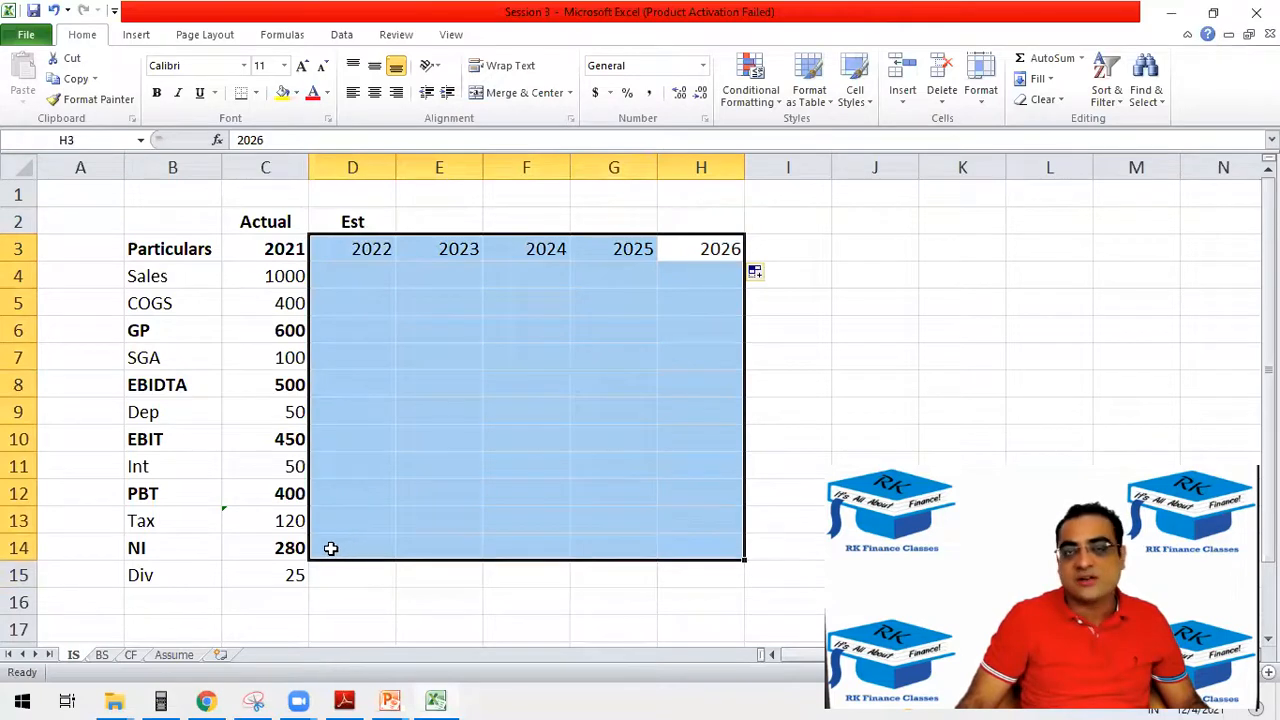
{"action": "left_click_drag", "start_coordinate": [362, 249], "coordinate": [662, 251]}
{"action": "key", "text": "ctrl+b"}
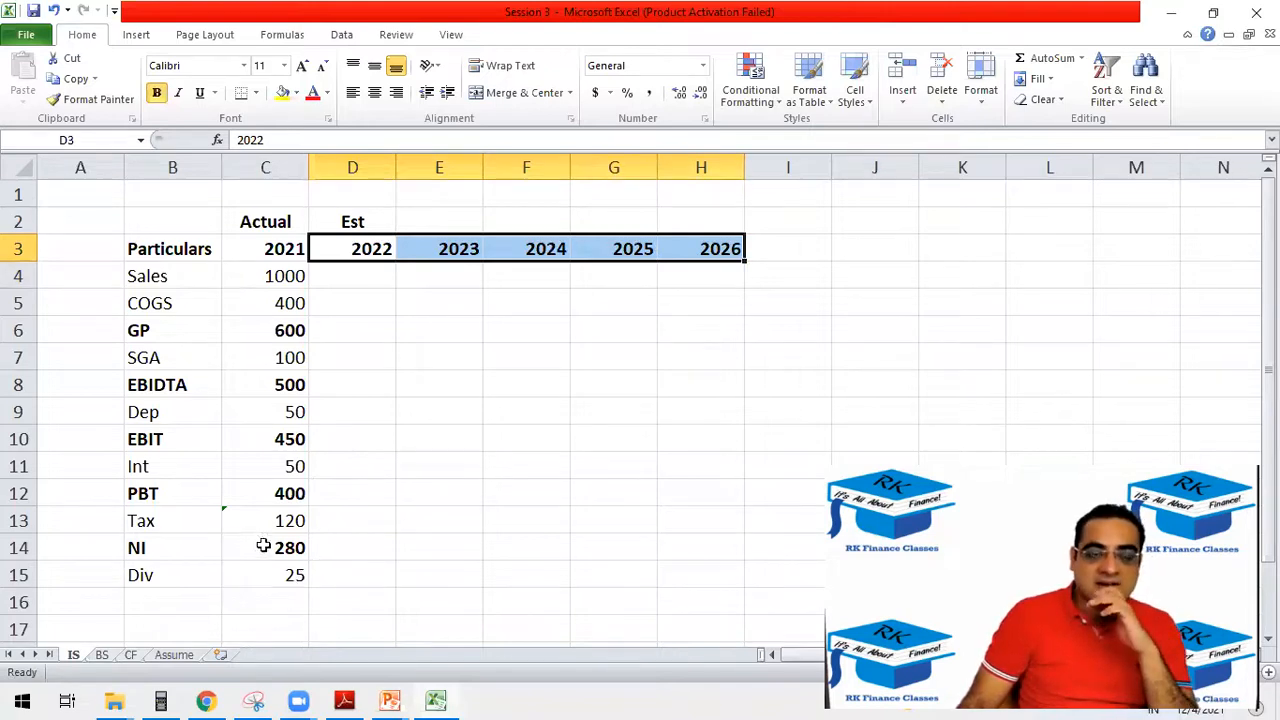
On the Assume sheet, enter the label "forecasting period" in B3 and 2026 in C3.
{"action": "left_click", "coordinate": [174, 655]}
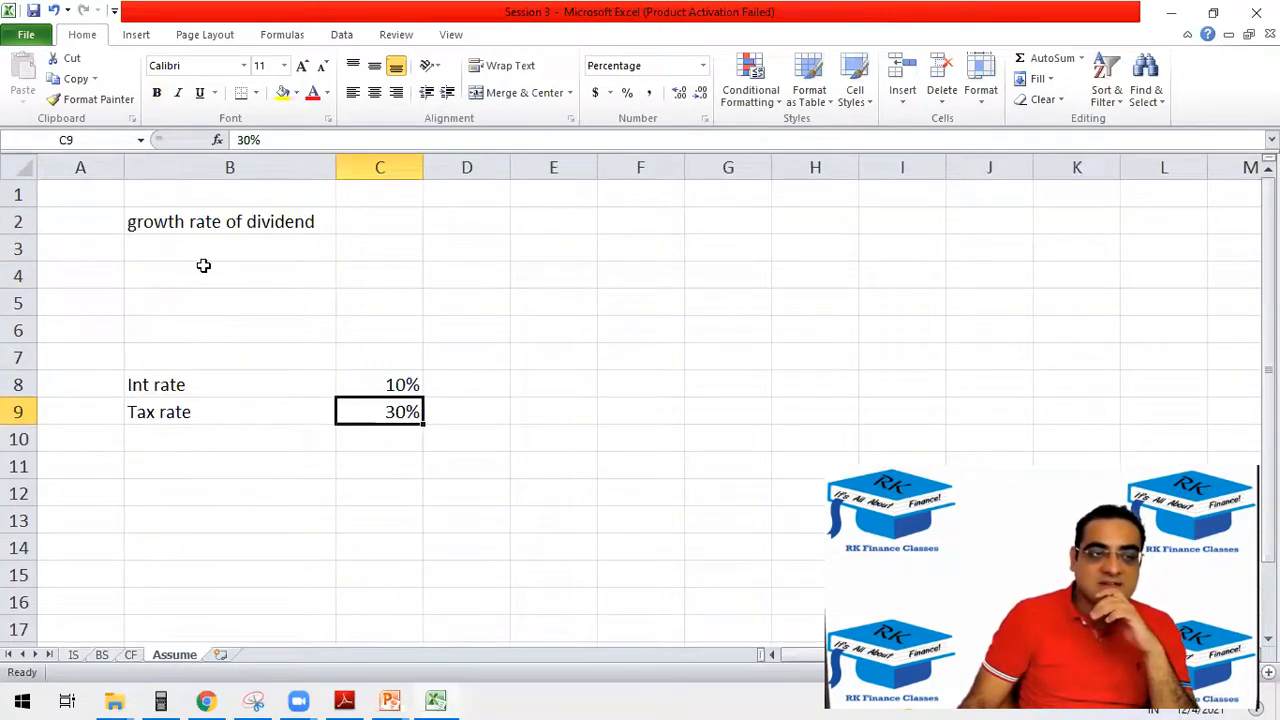
{"action": "left_click", "coordinate": [185, 248]}
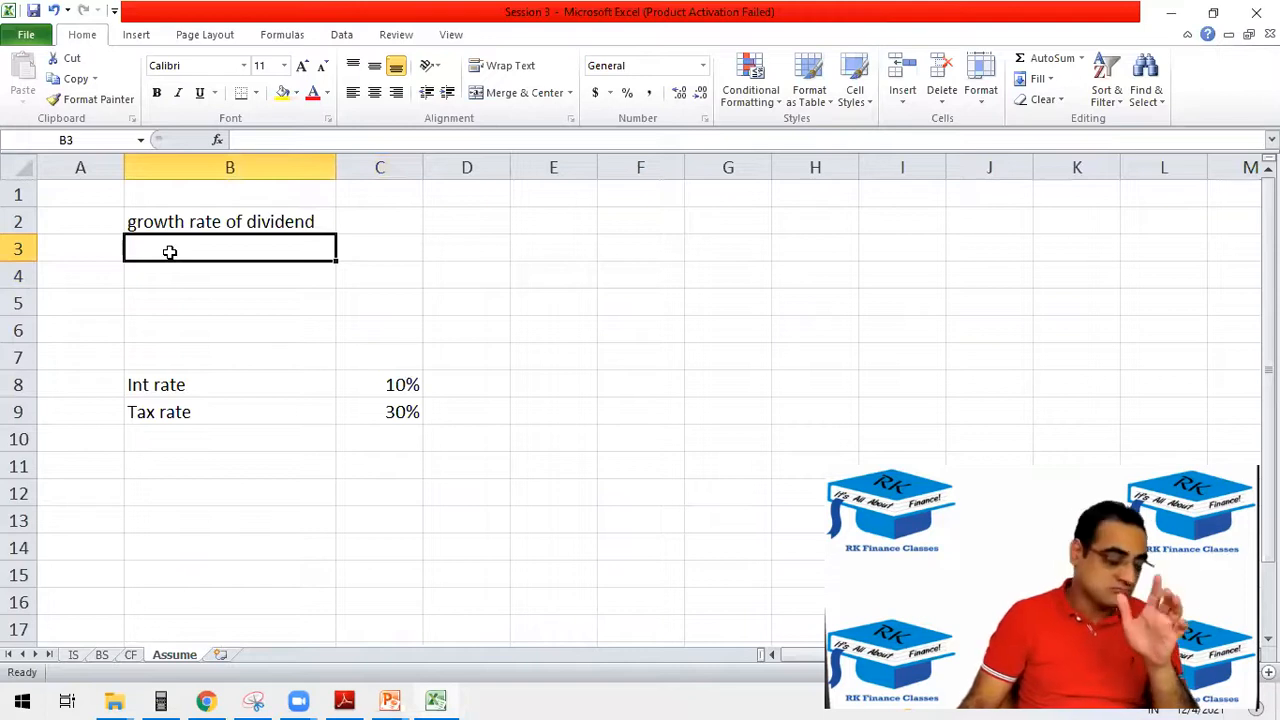
{"action": "type", "text": "for"}
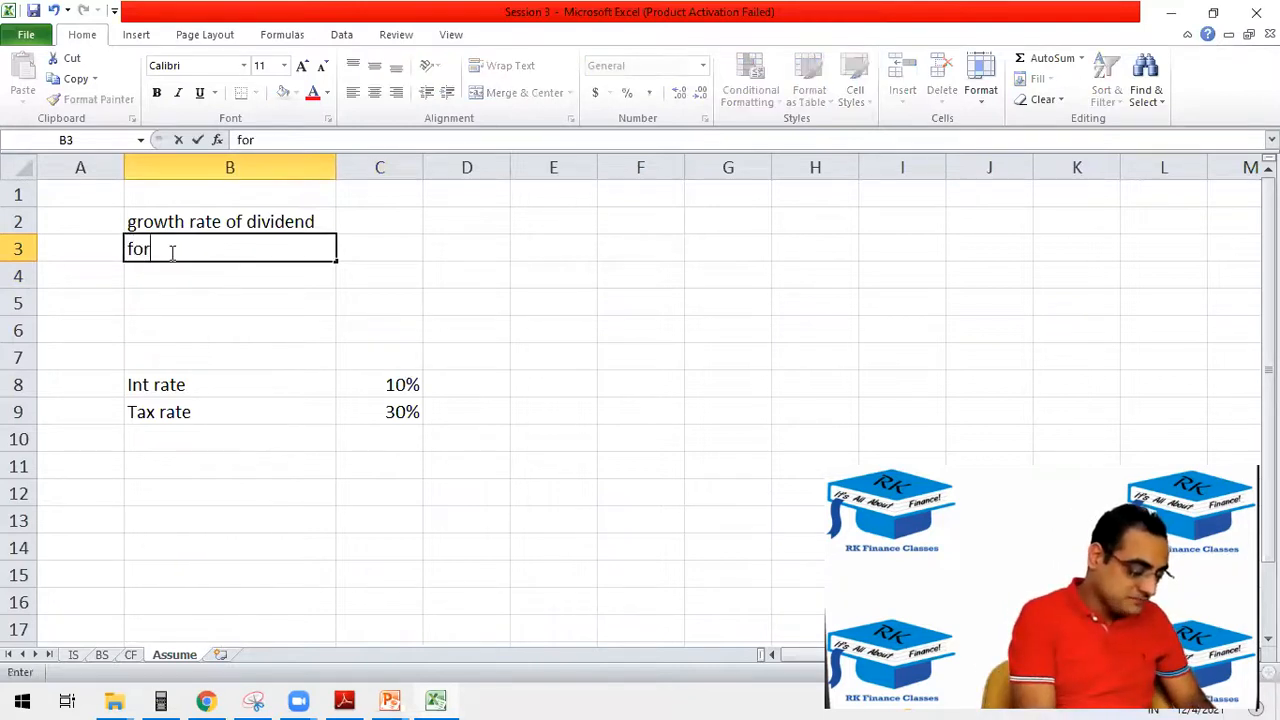
{"action": "type", "text": "ecasting per"}
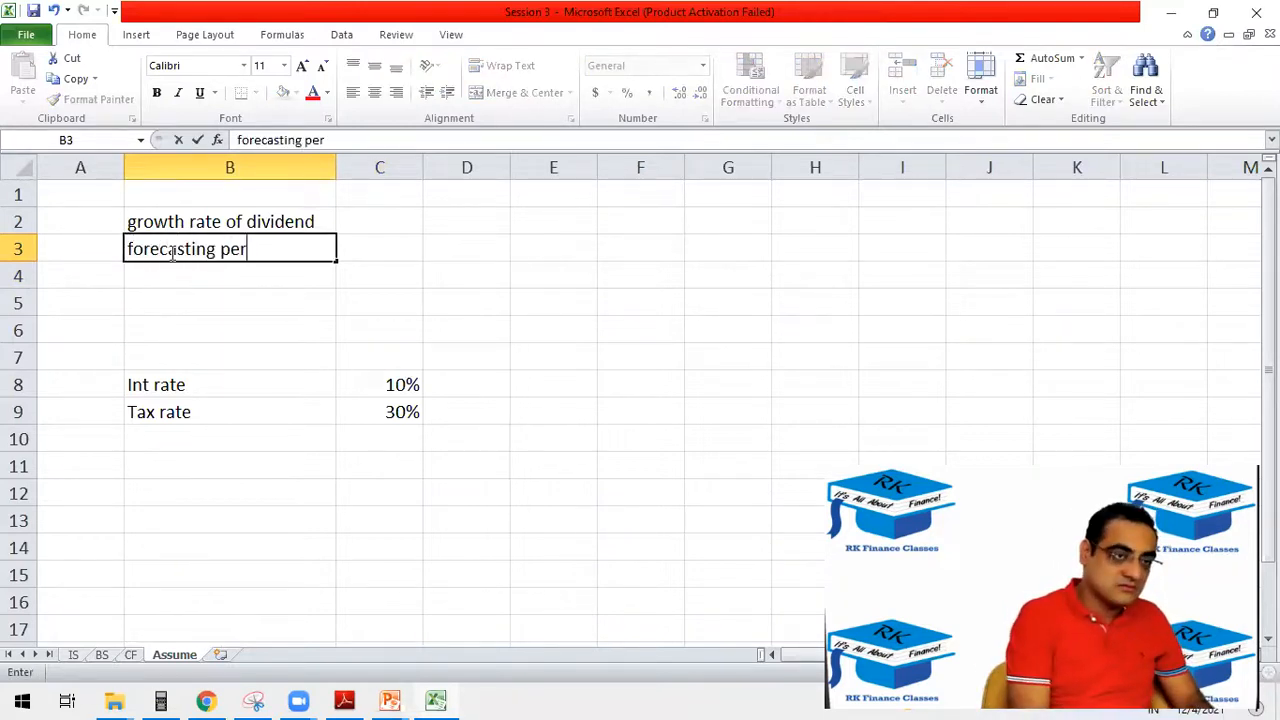
{"action": "type", "text": "iod"}
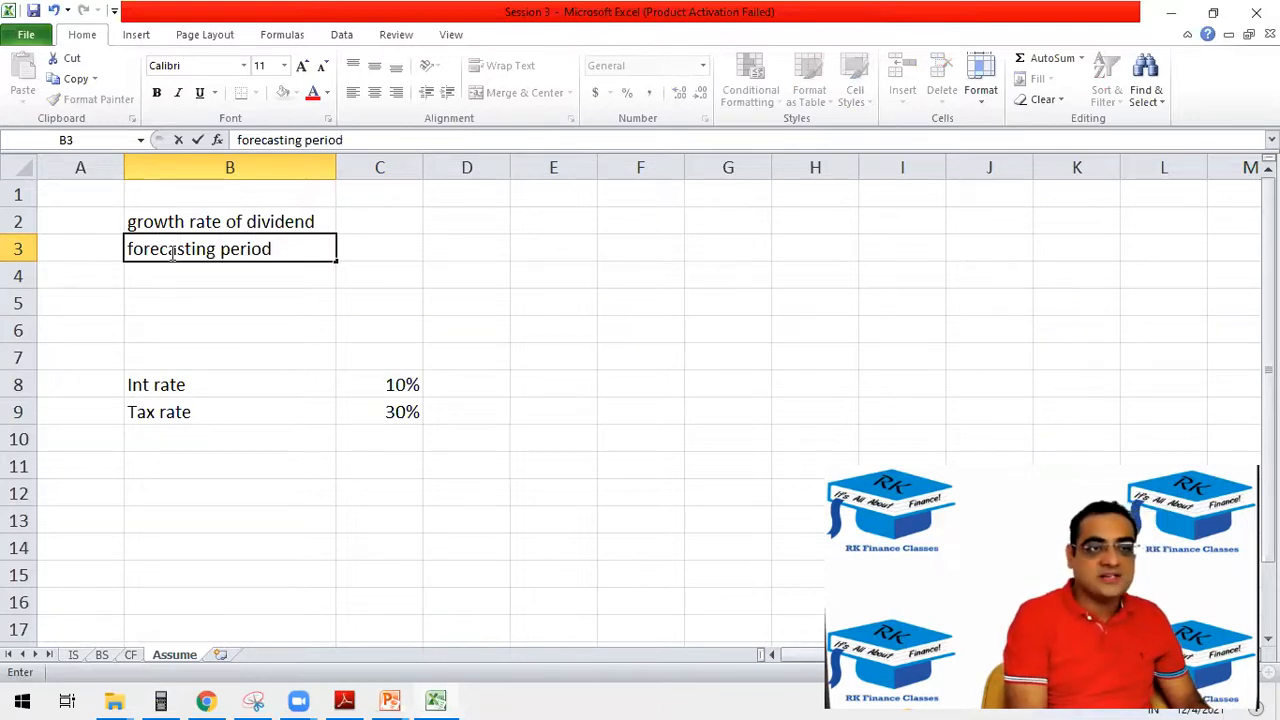
{"action": "key", "text": "Tab"}
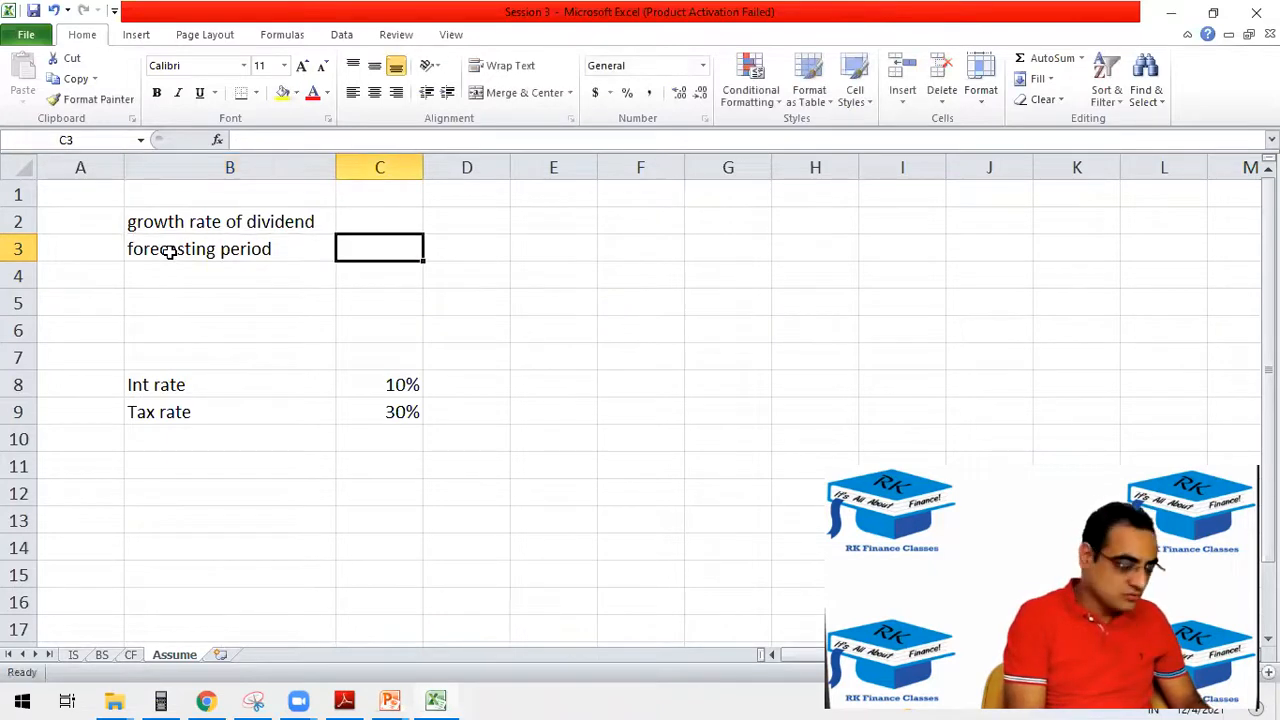
{"action": "type", "text": "202"}
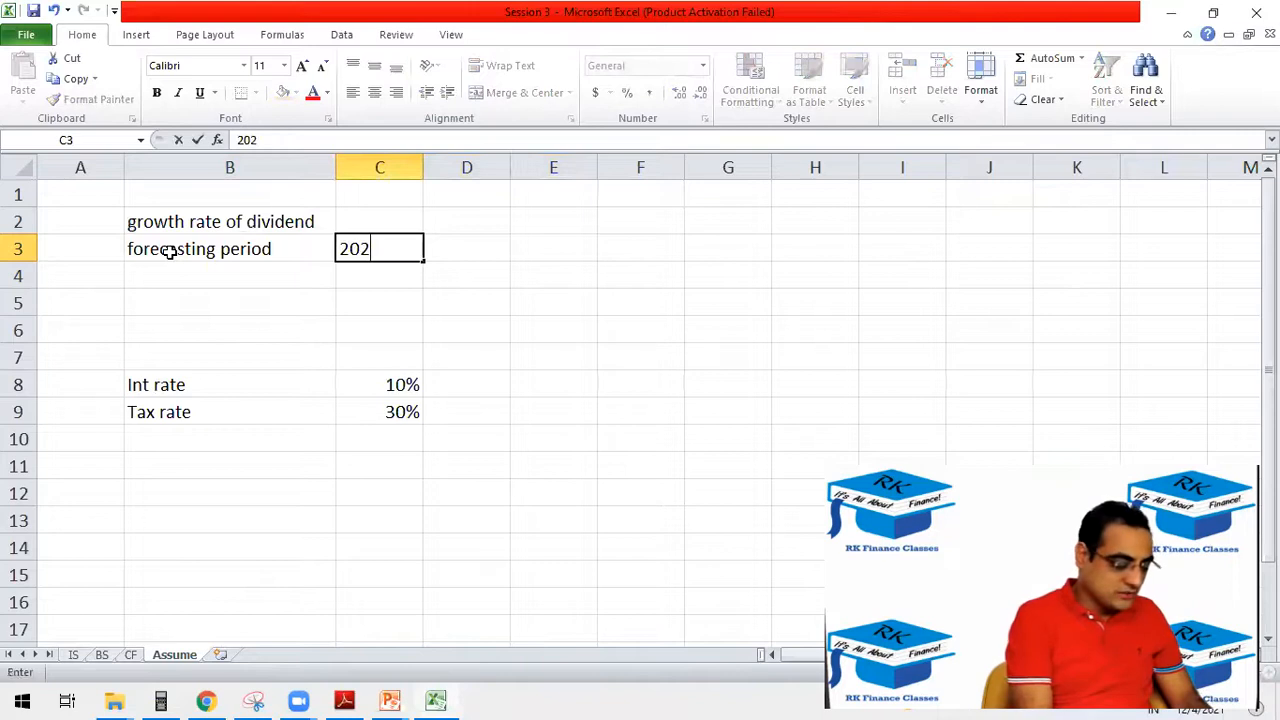
{"action": "type", "text": "6"}
{"action": "key", "text": "Return"}
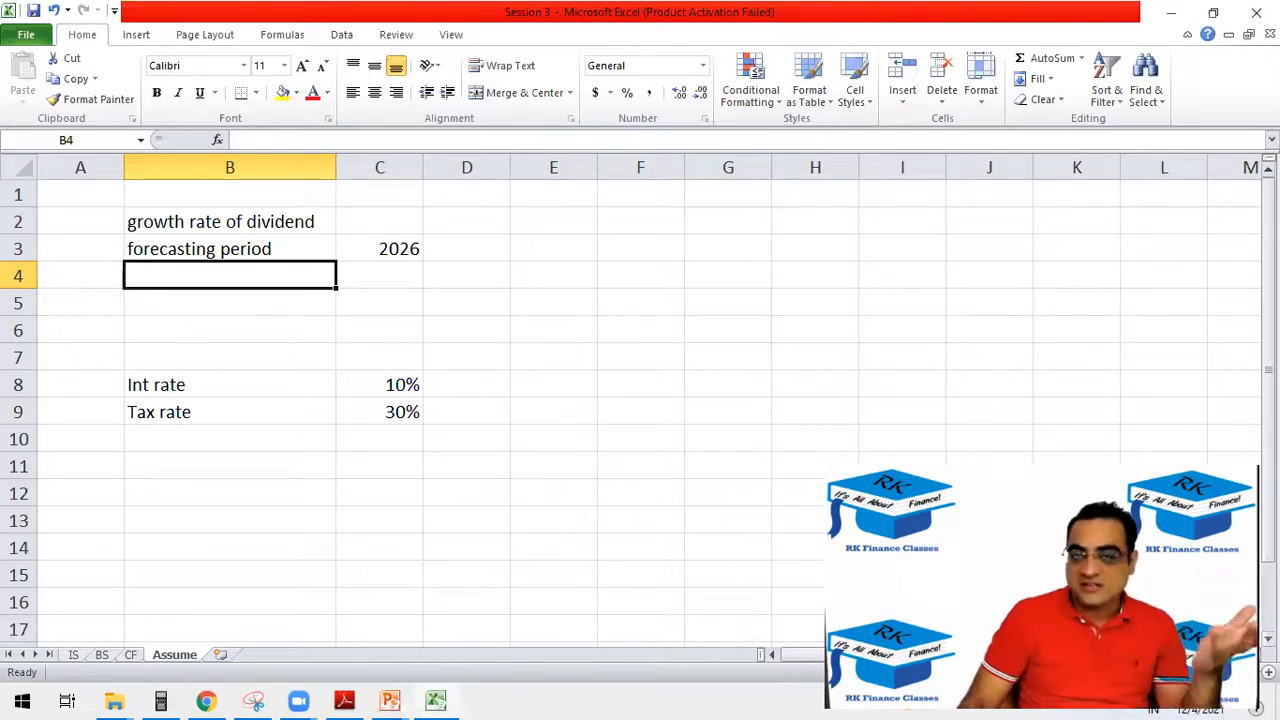
Enter the heading "Stable growth rate assumptions" in B4 and insert a blank row above it.
{"action": "left_click_drag", "start_coordinate": [305, 249], "coordinate": [345, 249]}
{"action": "left_click", "coordinate": [272, 275]}
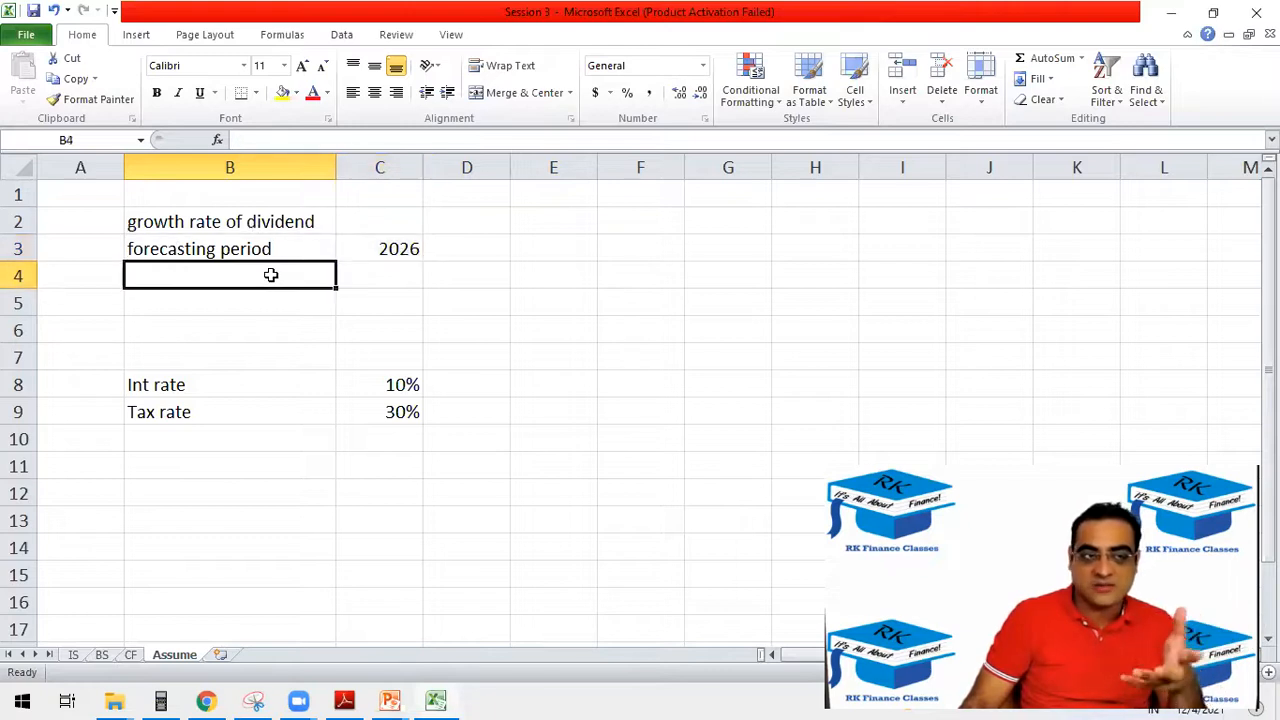
{"action": "type", "text": "Stable "}
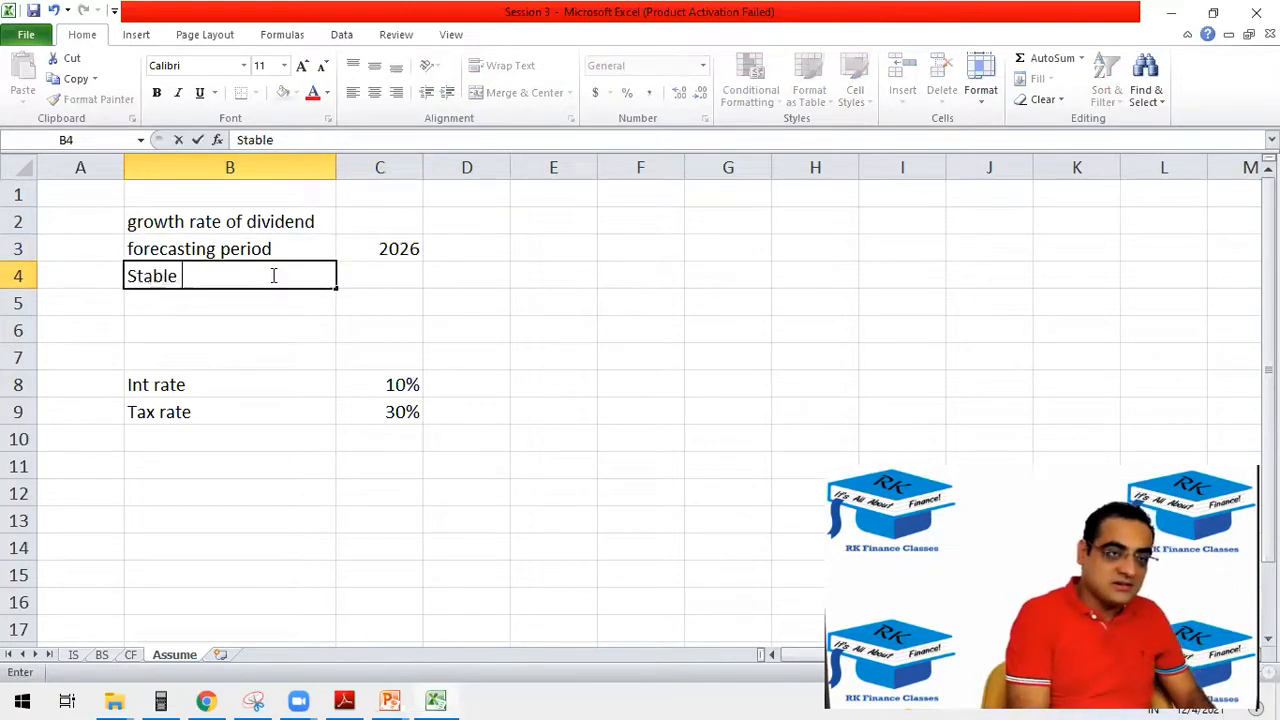
{"action": "type", "text": "growth "}
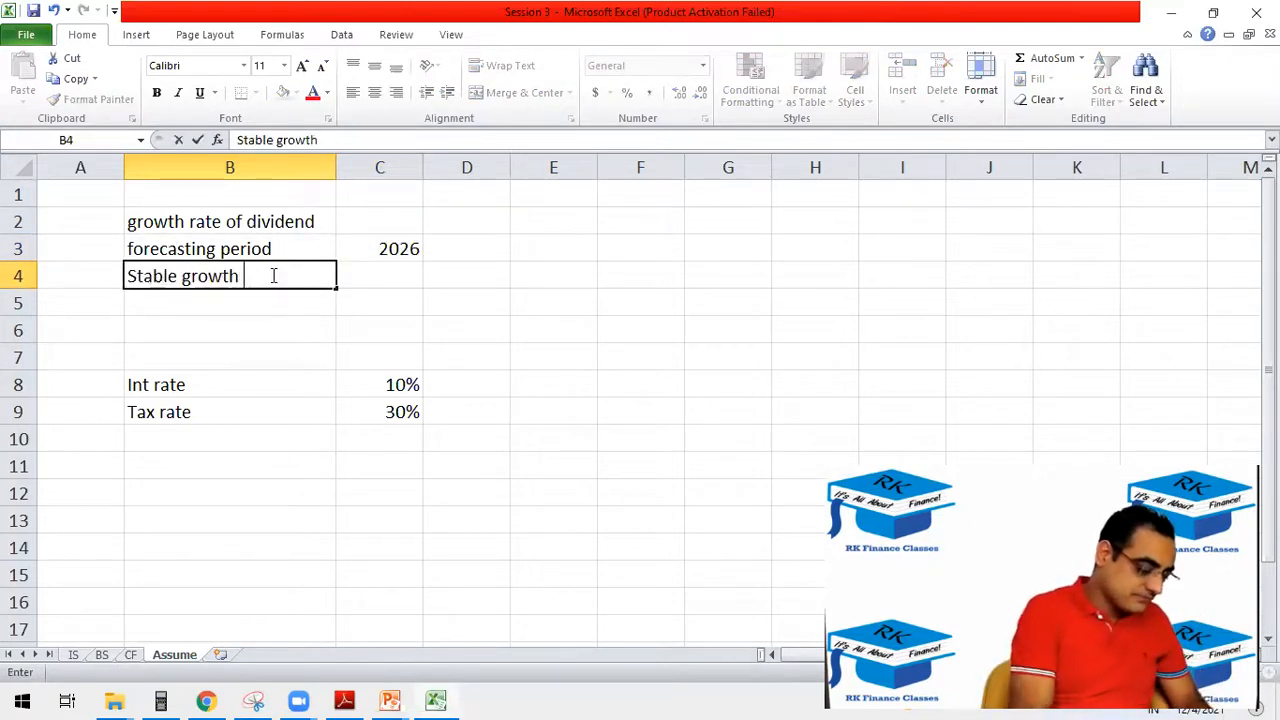
{"action": "type", "text": "rate assukp"}
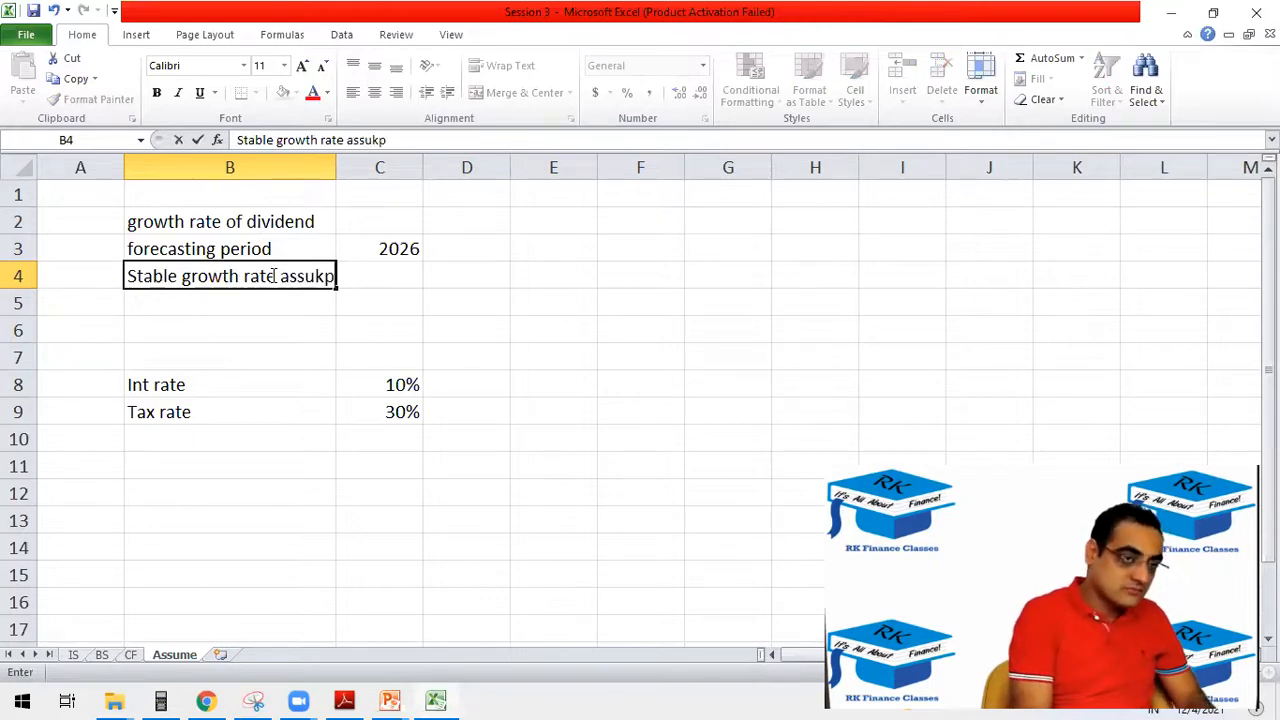
{"action": "type", "text": "ptions"}
{"action": "key", "text": "Return"}
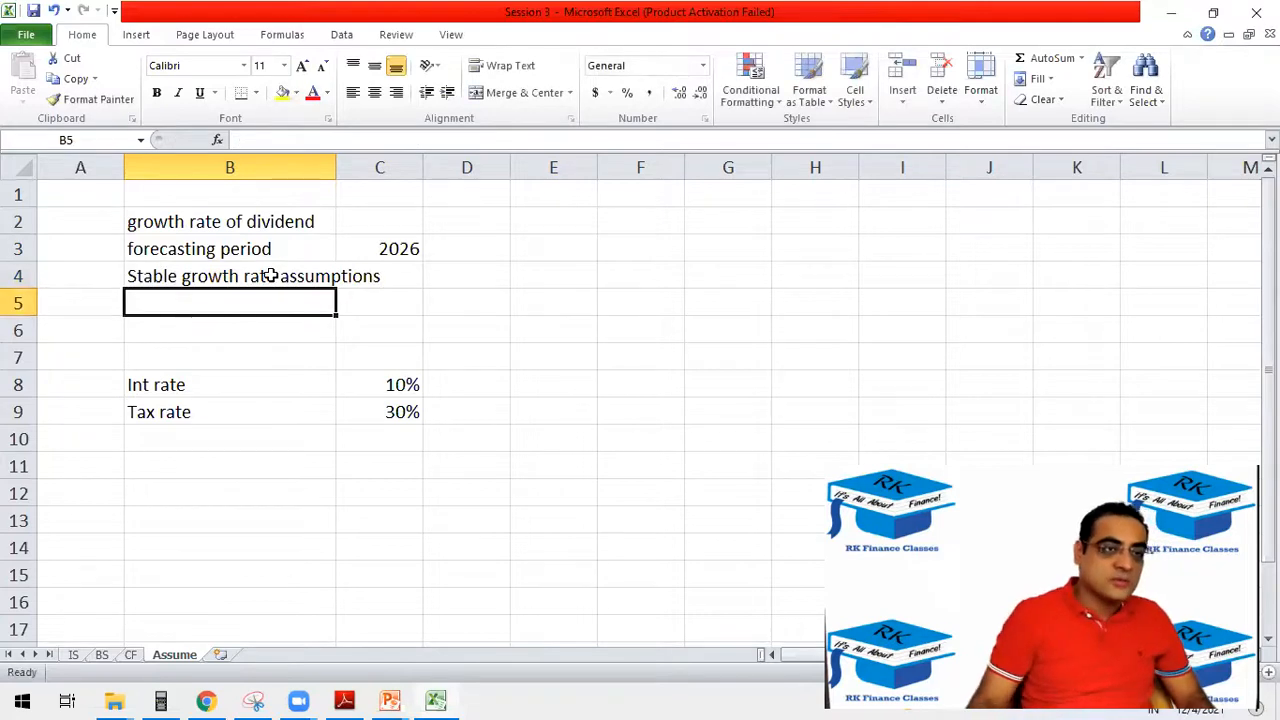
{"action": "right_click", "coordinate": [18, 276]}
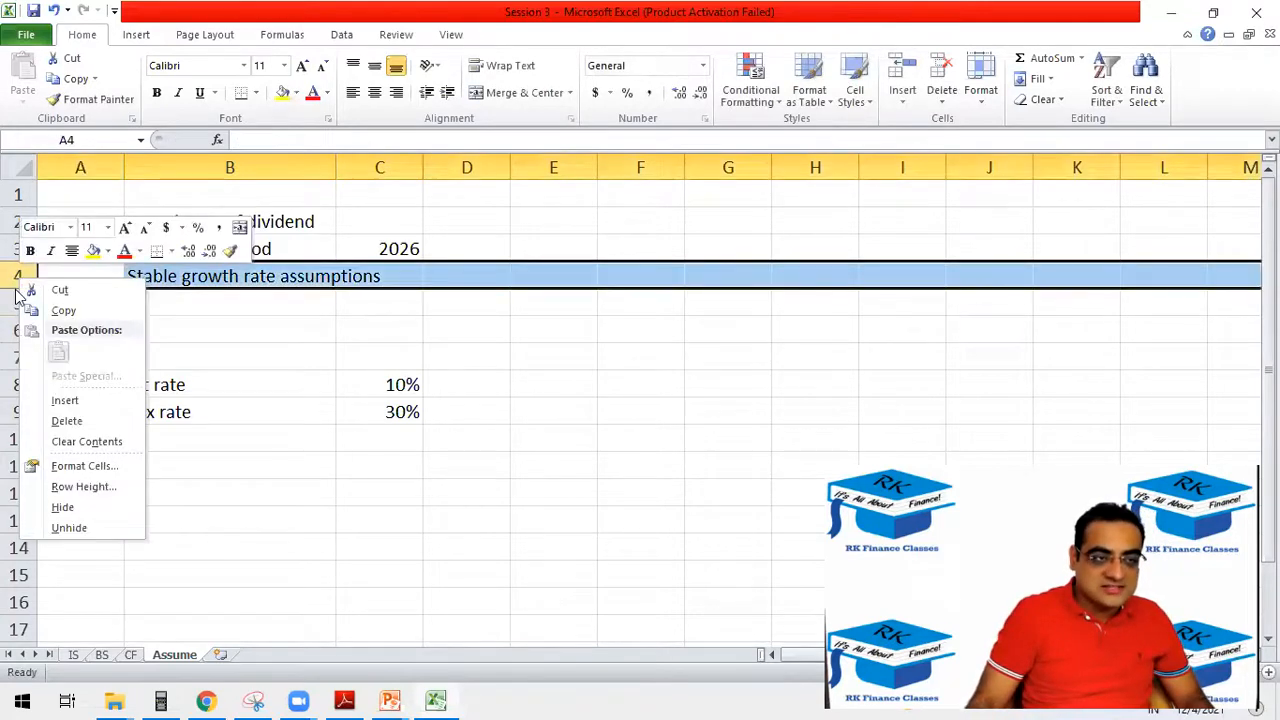
{"action": "left_click", "coordinate": [60, 400]}
Enter the label "growth rate of dividend" in B6 under the stable growth heading.
{"action": "left_click", "coordinate": [212, 334]}
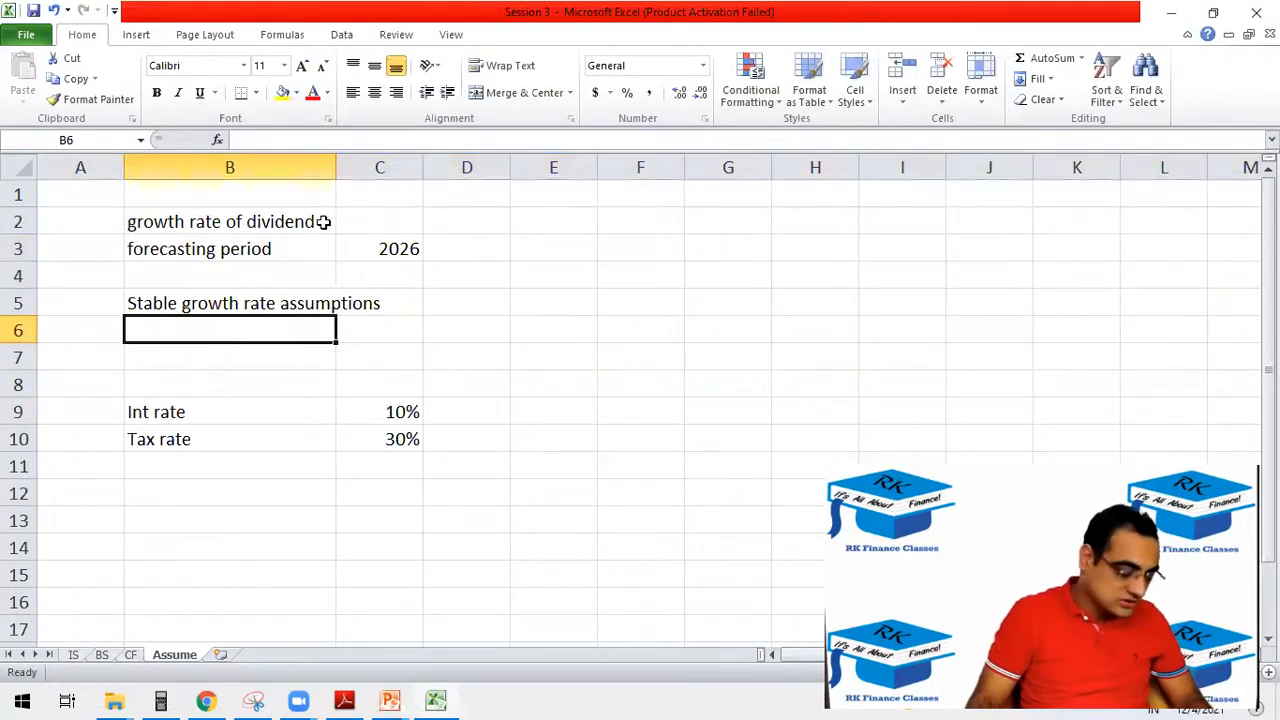
{"action": "type", "text": "g"}
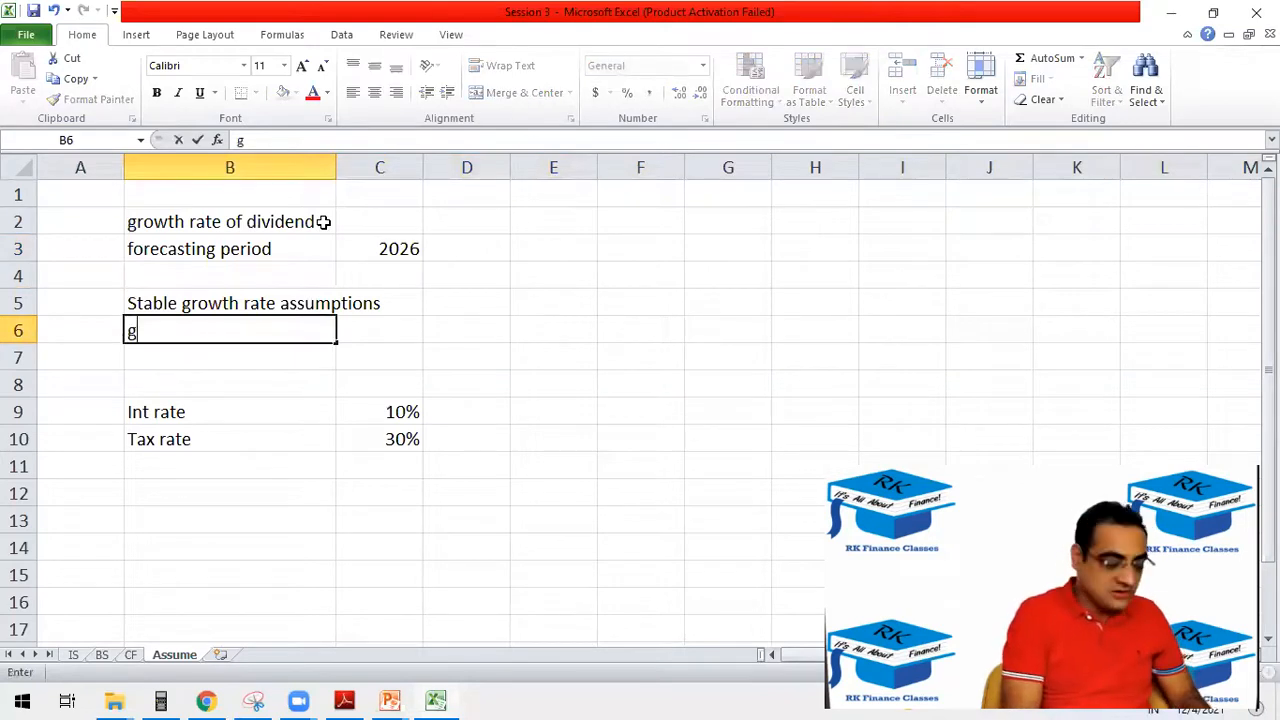
{"action": "type", "text": "rowth rate"}
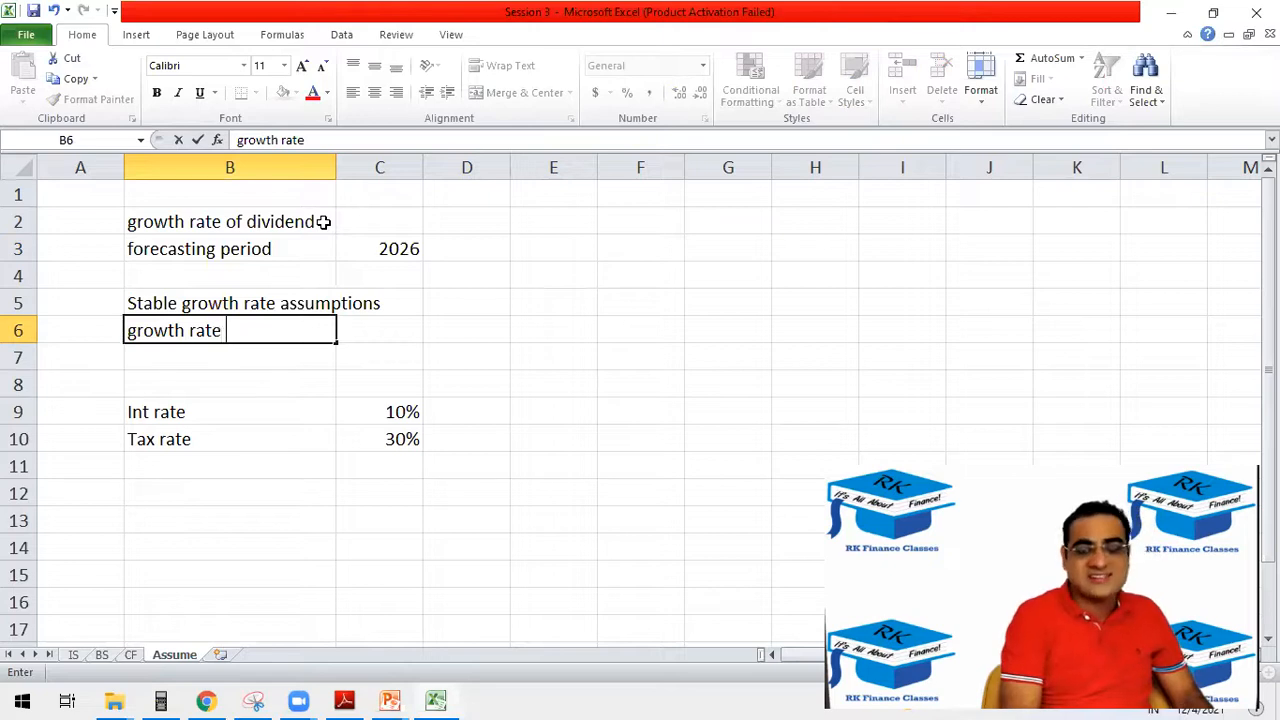
{"action": "type", "text": " of "}
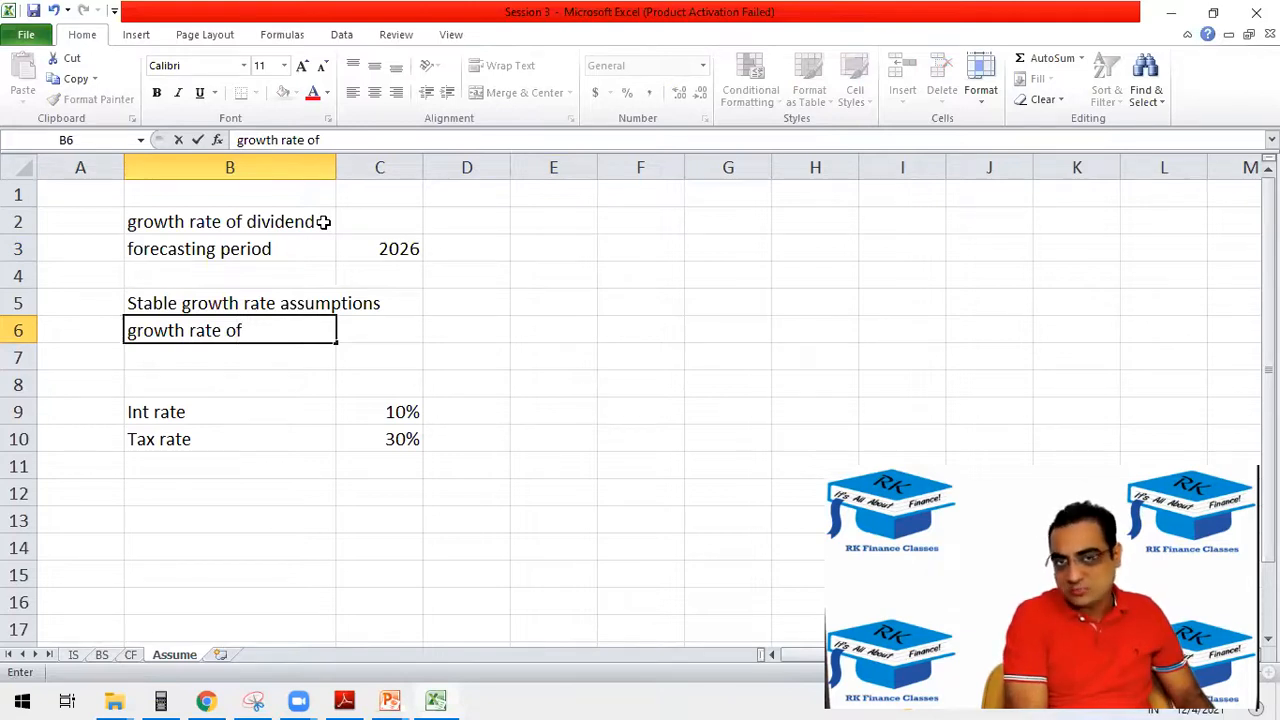
{"action": "type", "text": "di"}
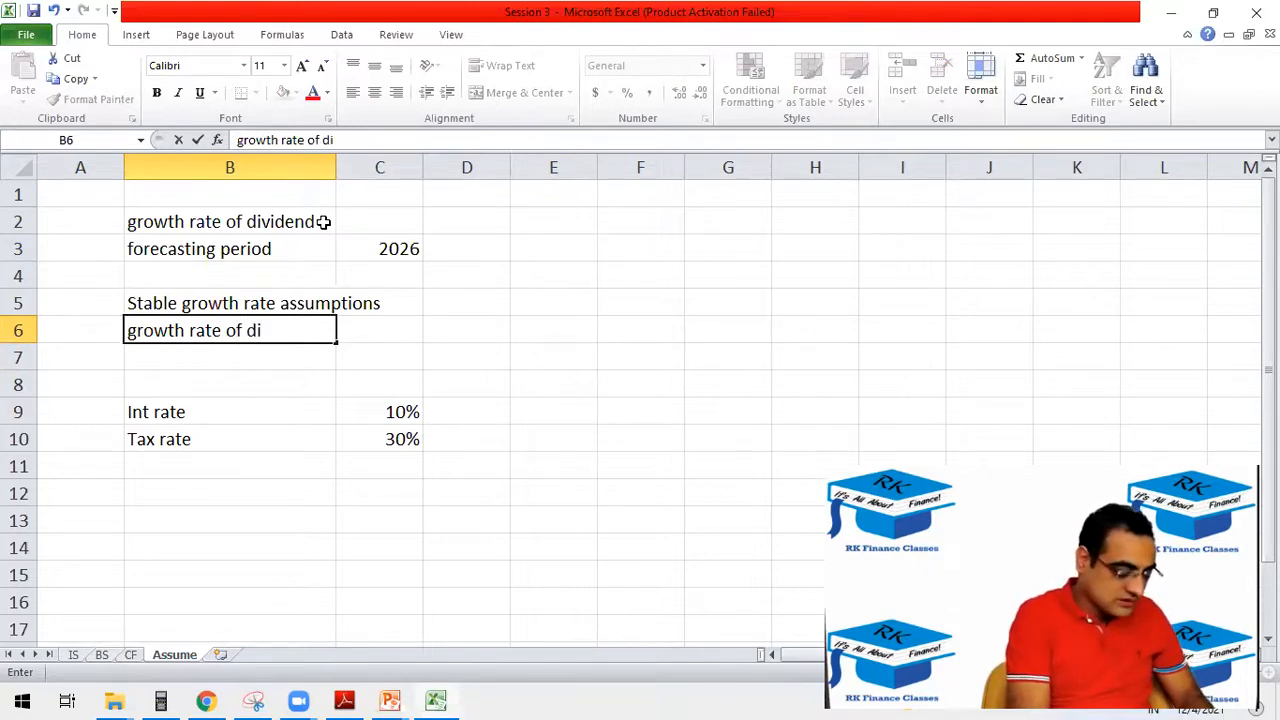
{"action": "type", "text": "vidend"}
{"action": "key", "text": "Tab"}
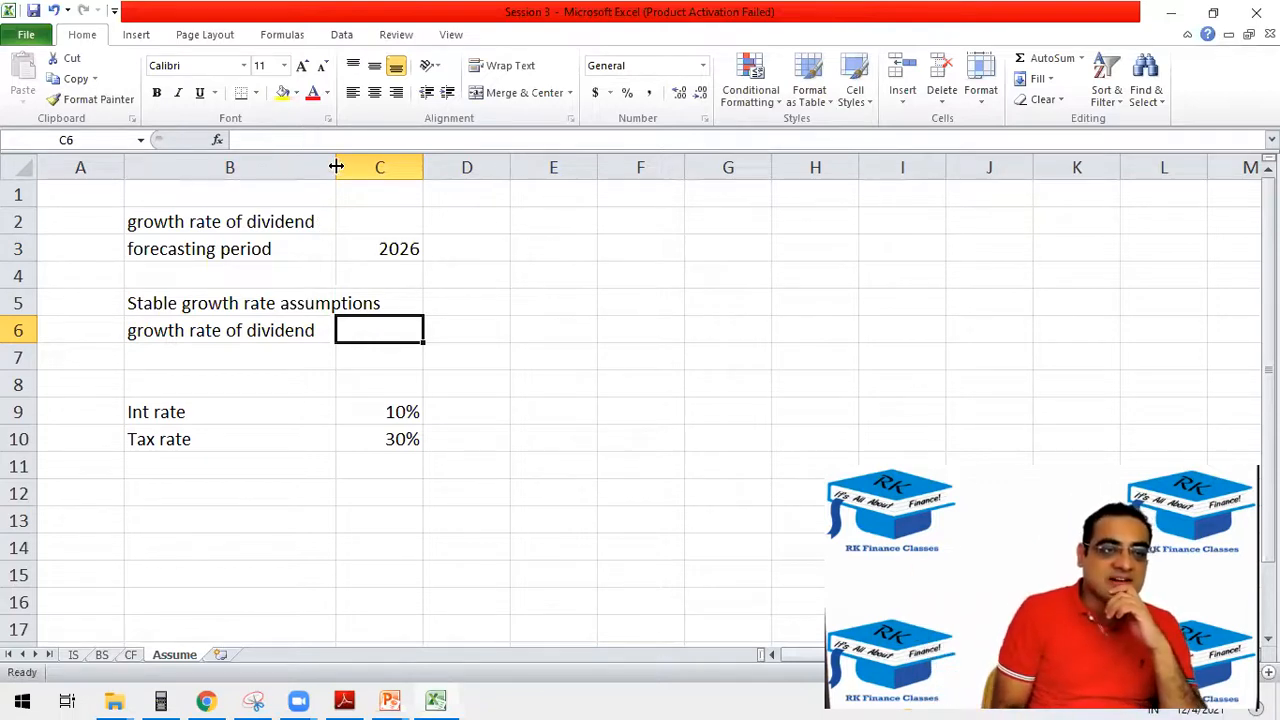
Widen column B to fit the stable growth heading and enter 5% in C6 as the stable dividend growth rate.
{"action": "left_click_drag", "start_coordinate": [337, 164], "coordinate": [404, 166]}
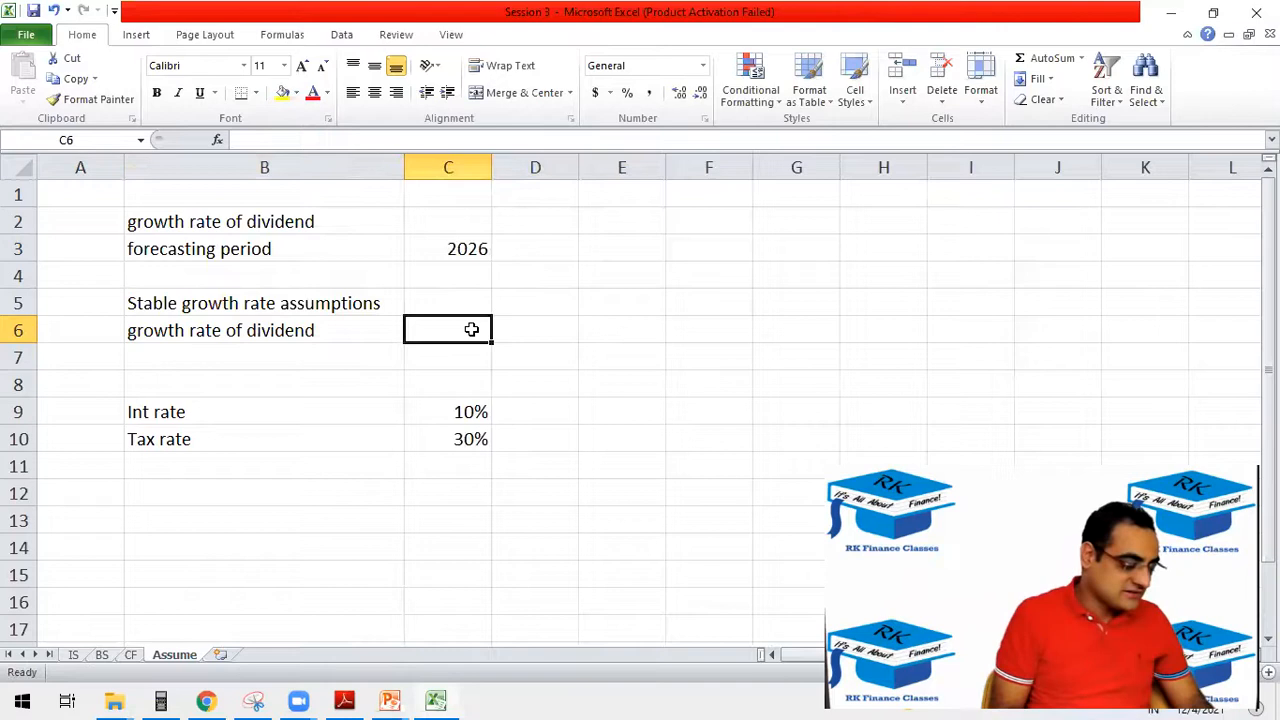
{"action": "type", "text": "5%"}
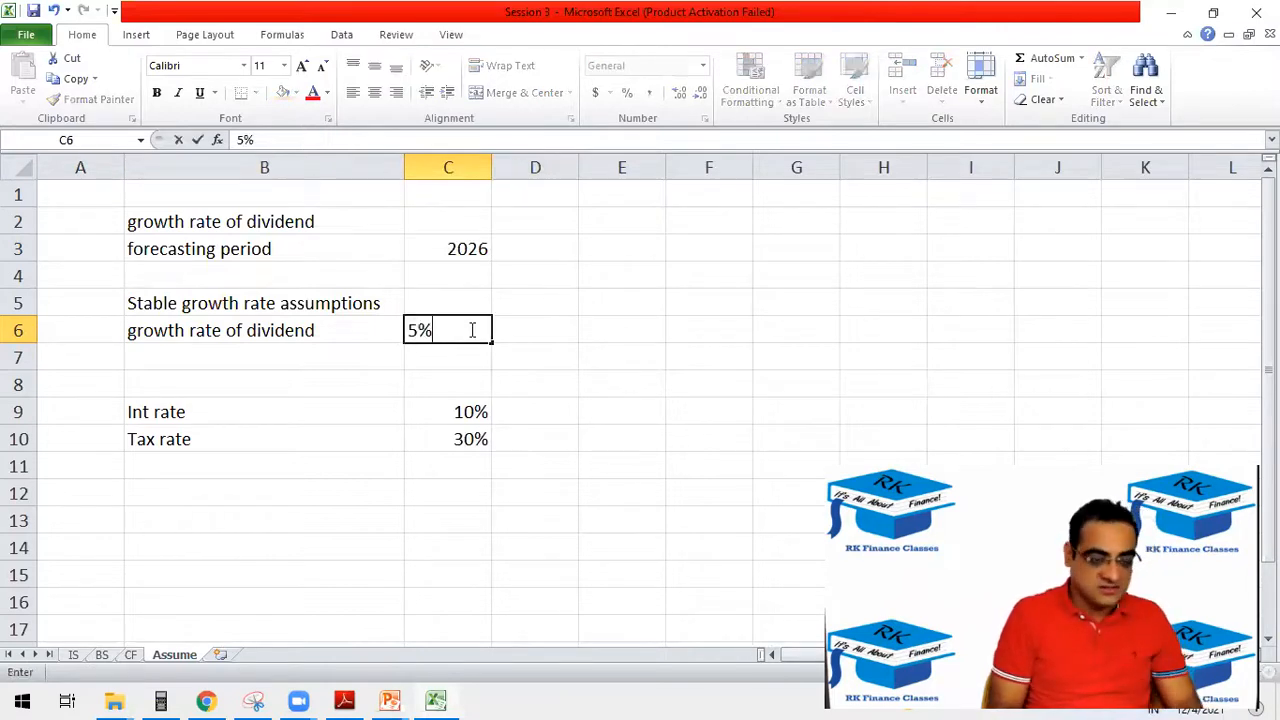
{"action": "key", "text": "Return"}
{"action": "key", "text": "Left"}
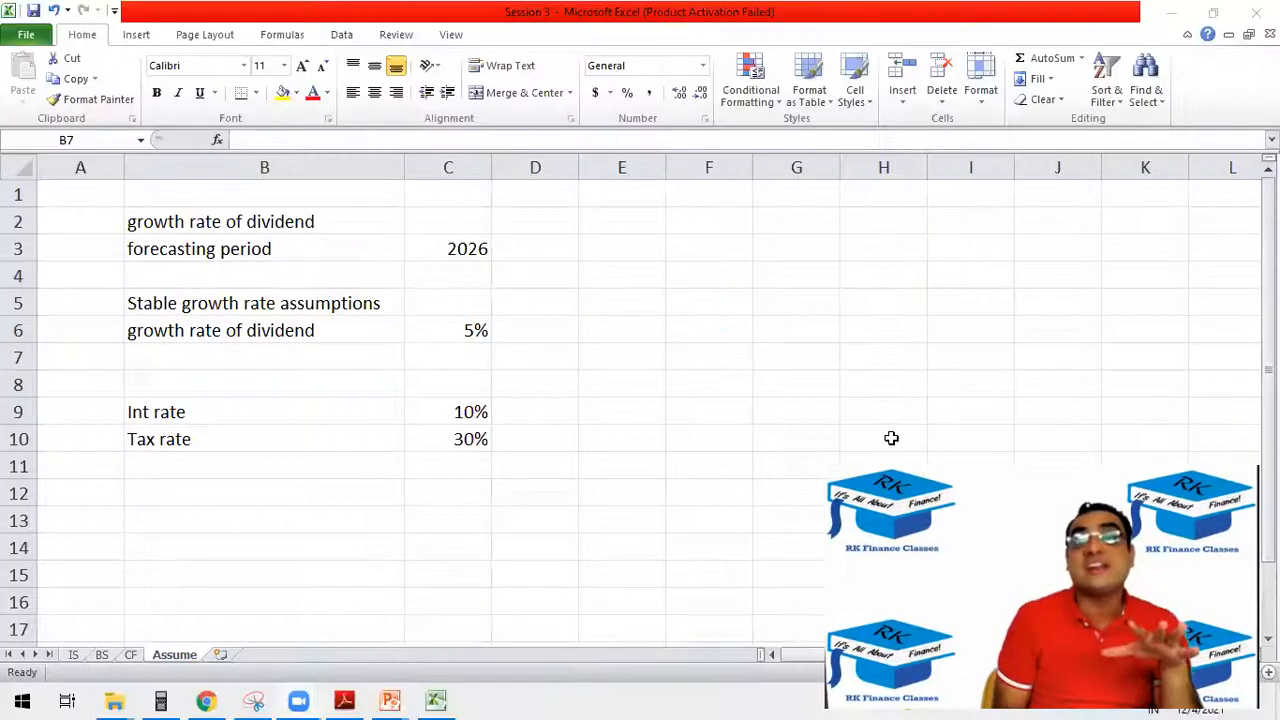
{"action": "left_click_drag", "start_coordinate": [392, 334], "coordinate": [474, 333]}
{"action": "left_click", "coordinate": [474, 333]}
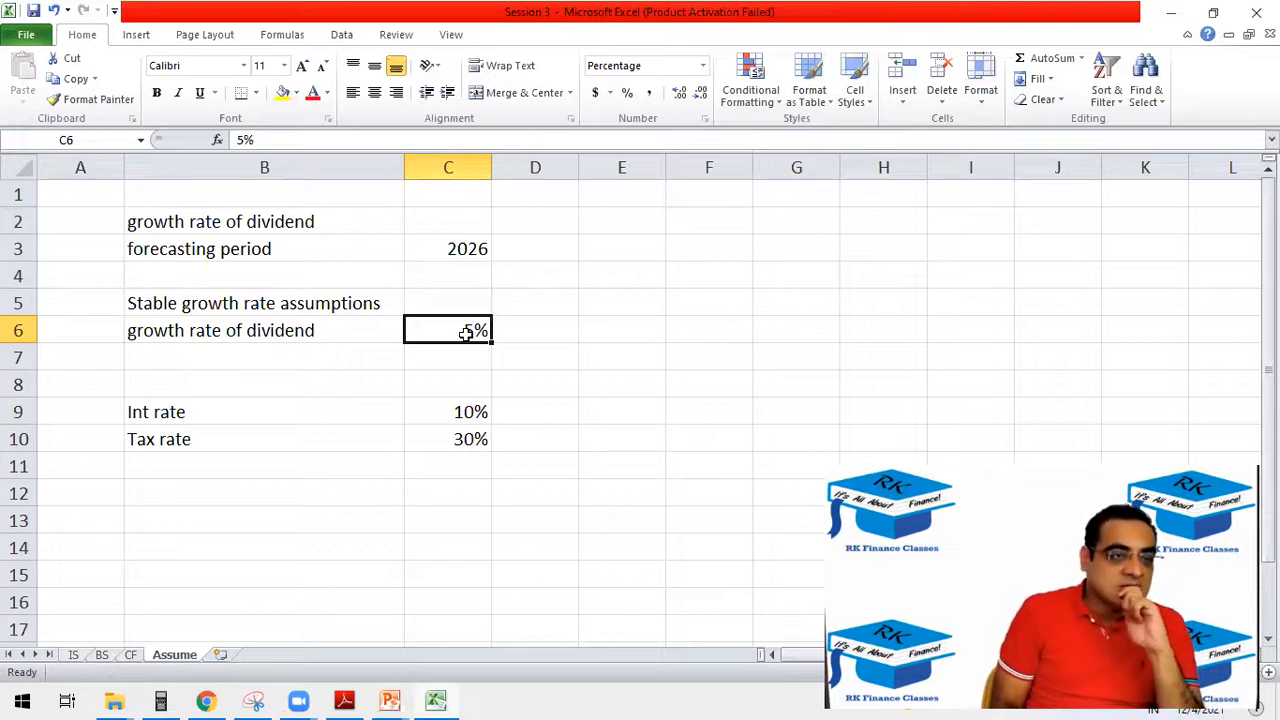
Enter the label "Discount rate" in B7 below the stable dividend growth rate.
{"action": "left_click", "coordinate": [200, 350]}
{"action": "type", "text": "D"}
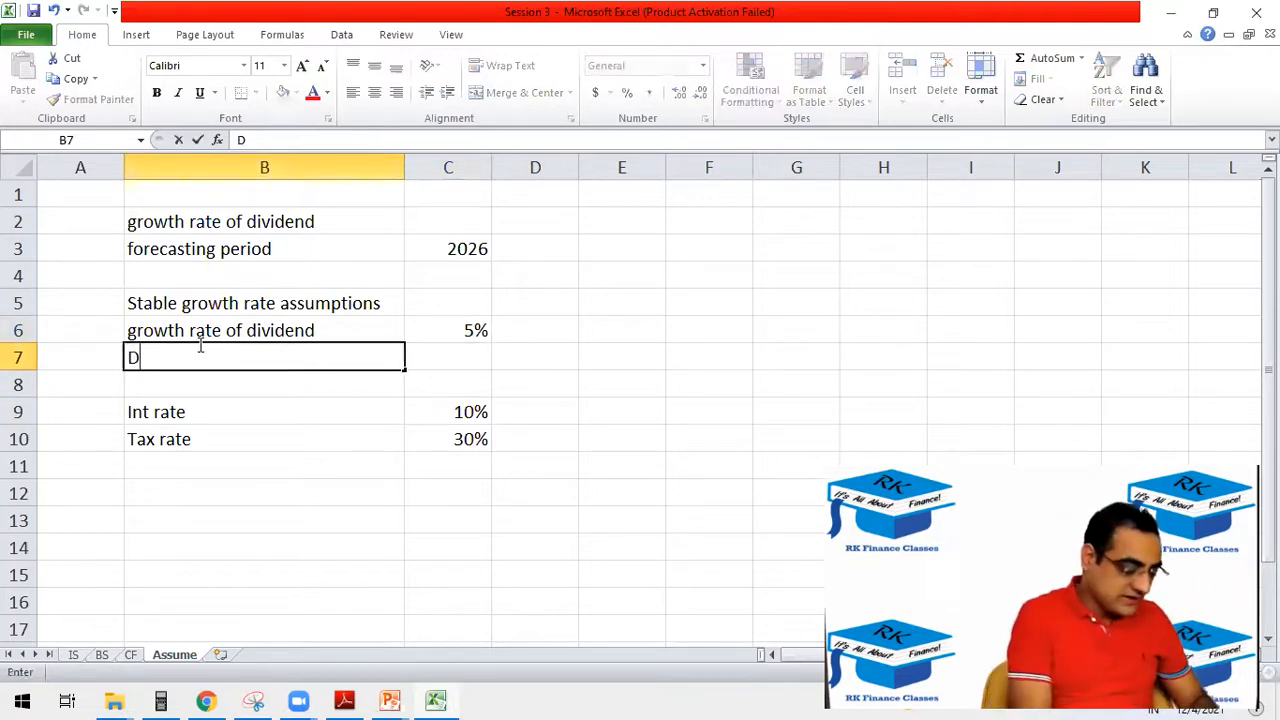
{"action": "type", "text": "iscount rate"}
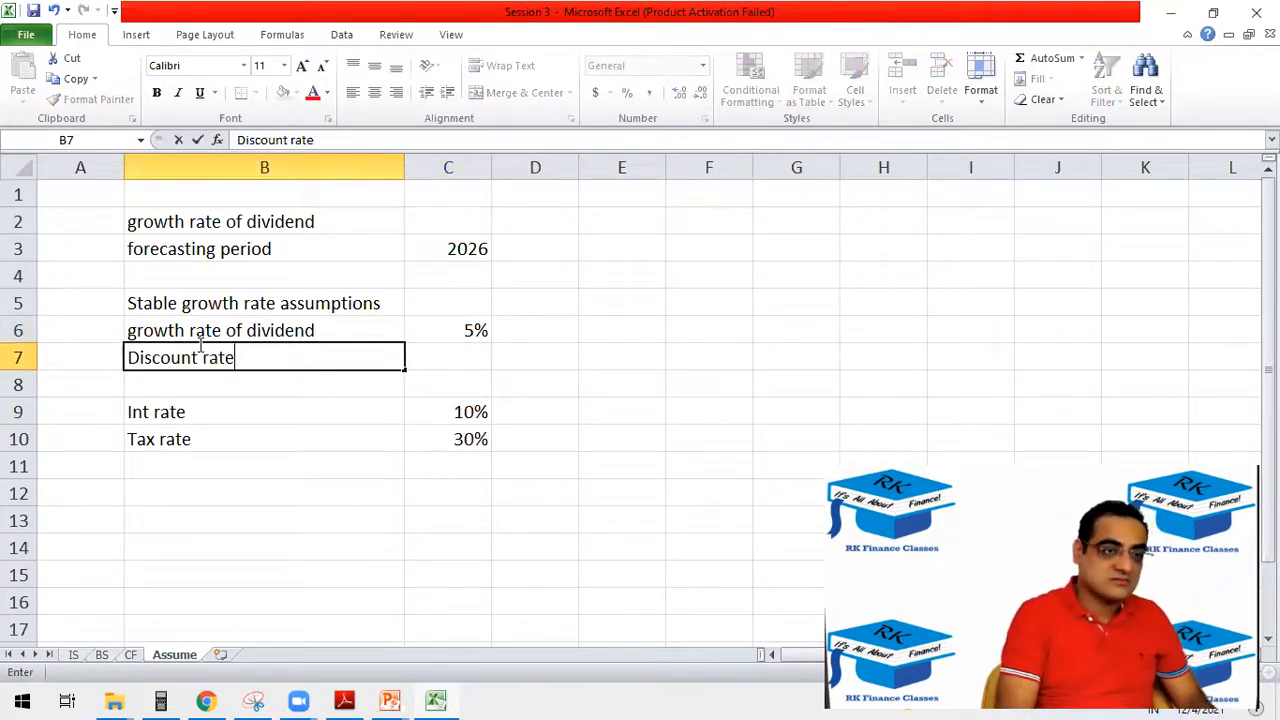
{"action": "key", "text": "Tab"}
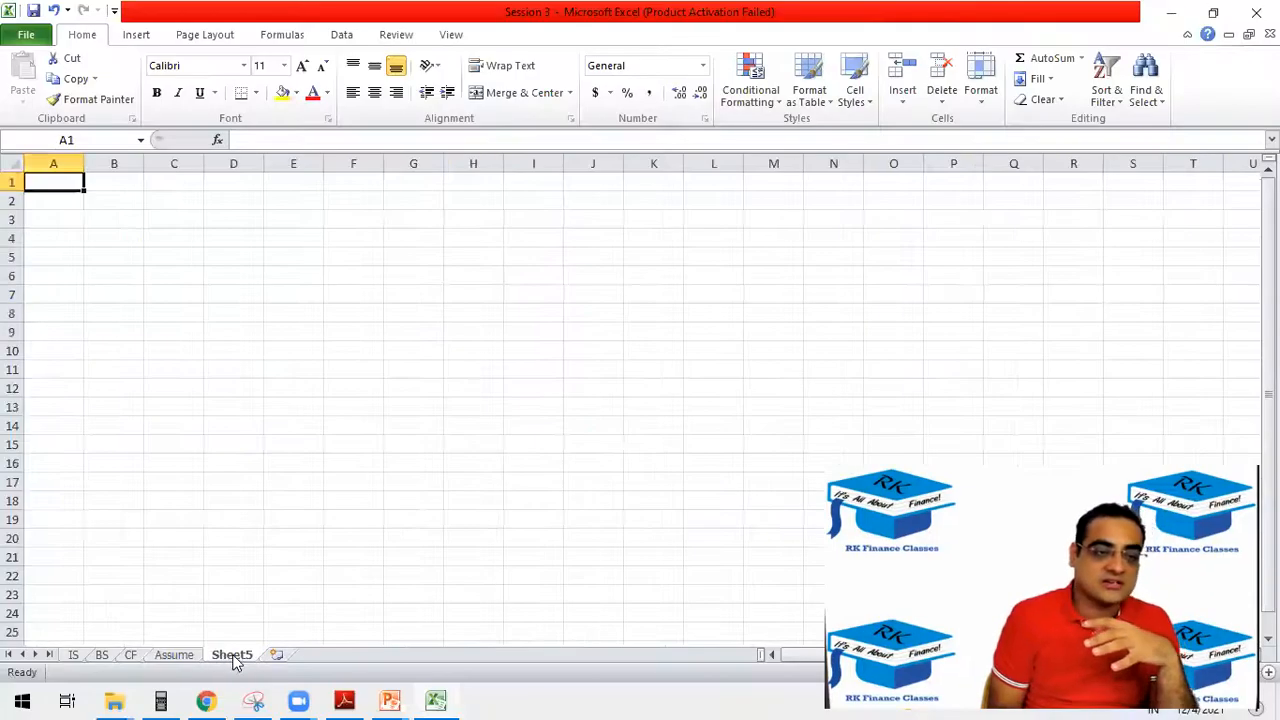
Rename the blank Sheet5 worksheet as "ke".
{"action": "double_click", "coordinate": [232, 655]}
{"action": "type", "text": "ke"}
{"action": "left_click", "coordinate": [177, 275]}
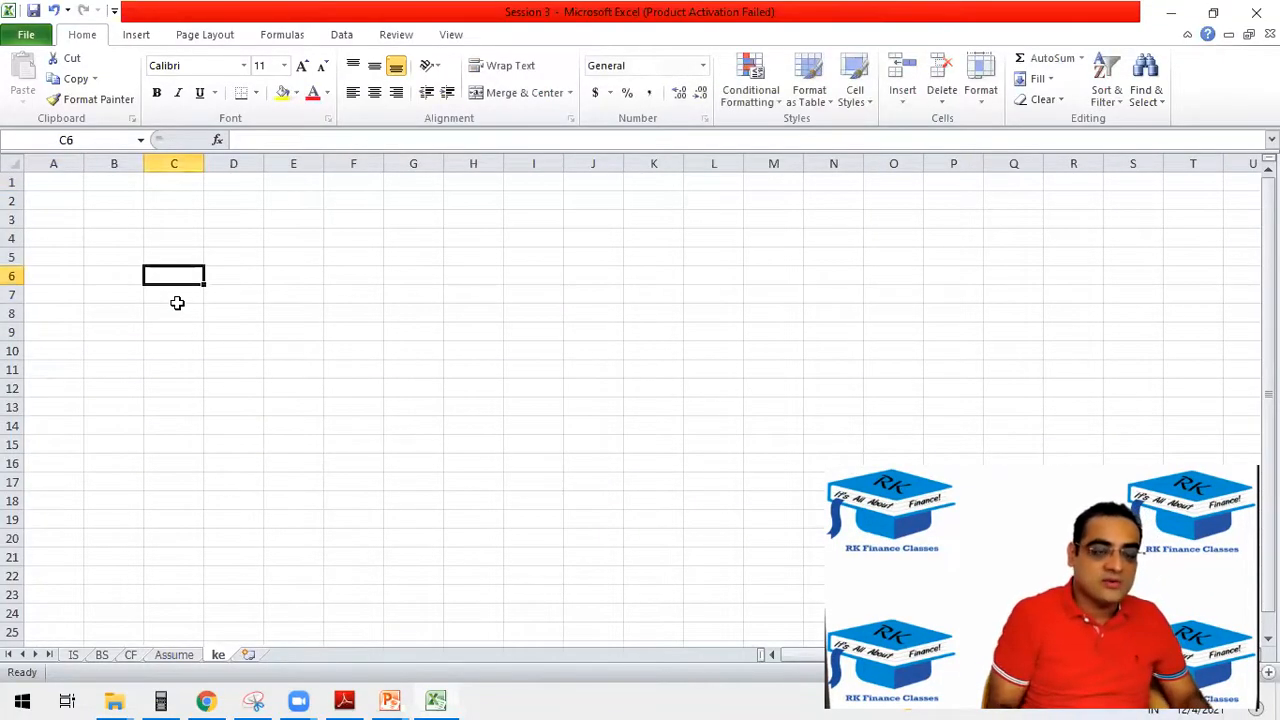
Enter the labels "Rf", "Beta" and "MRP" in cells B4 to B6 of the ke sheet.
{"action": "scroll", "coordinate": [177, 301], "scroll_direction": "up", "scroll_amount": 4}
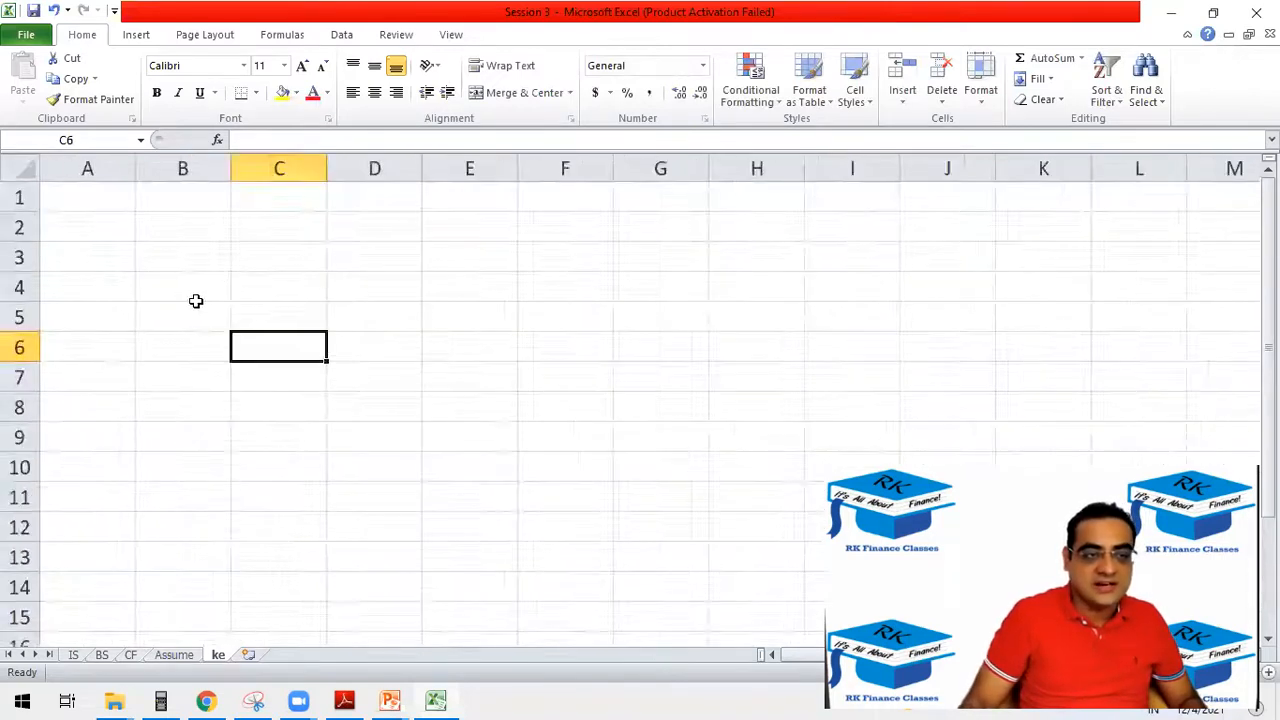
{"action": "left_click", "coordinate": [188, 288]}
{"action": "type", "text": "R"}
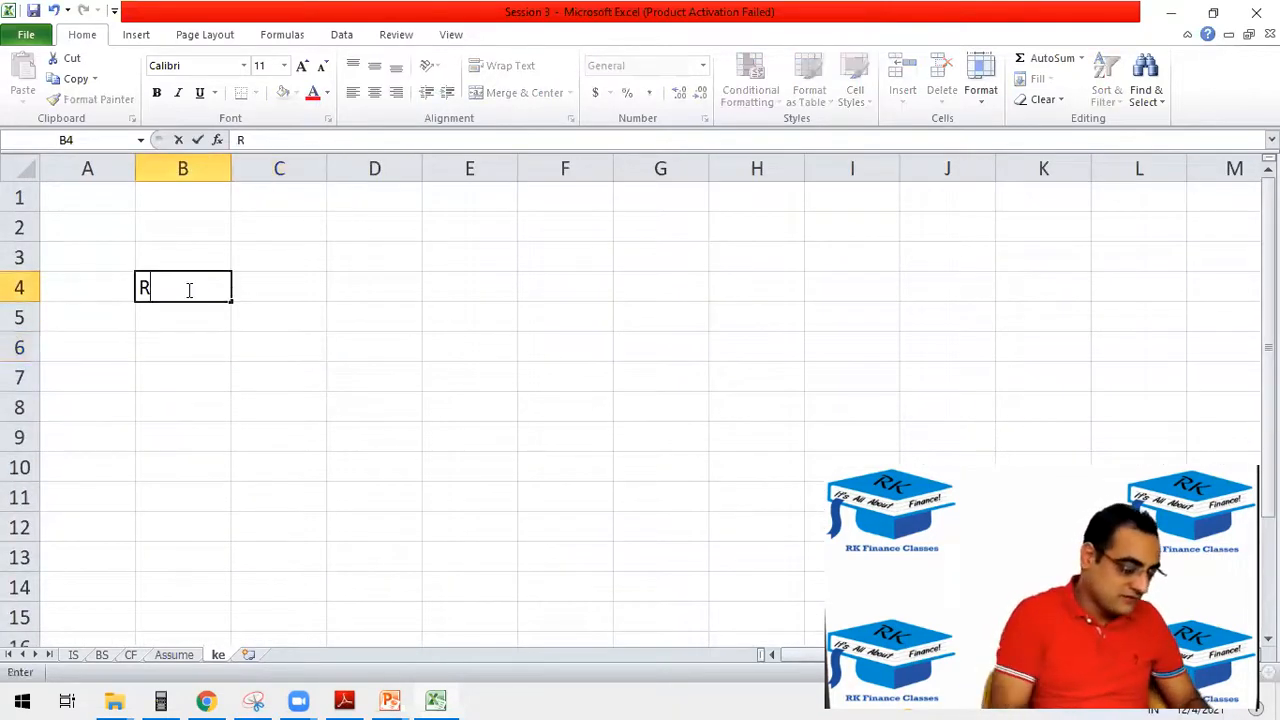
{"action": "type", "text": "f"}
{"action": "key", "text": "Return"}
{"action": "type", "text": "Beta"}
{"action": "key", "text": "Return"}
{"action": "type", "text": "MRP"}
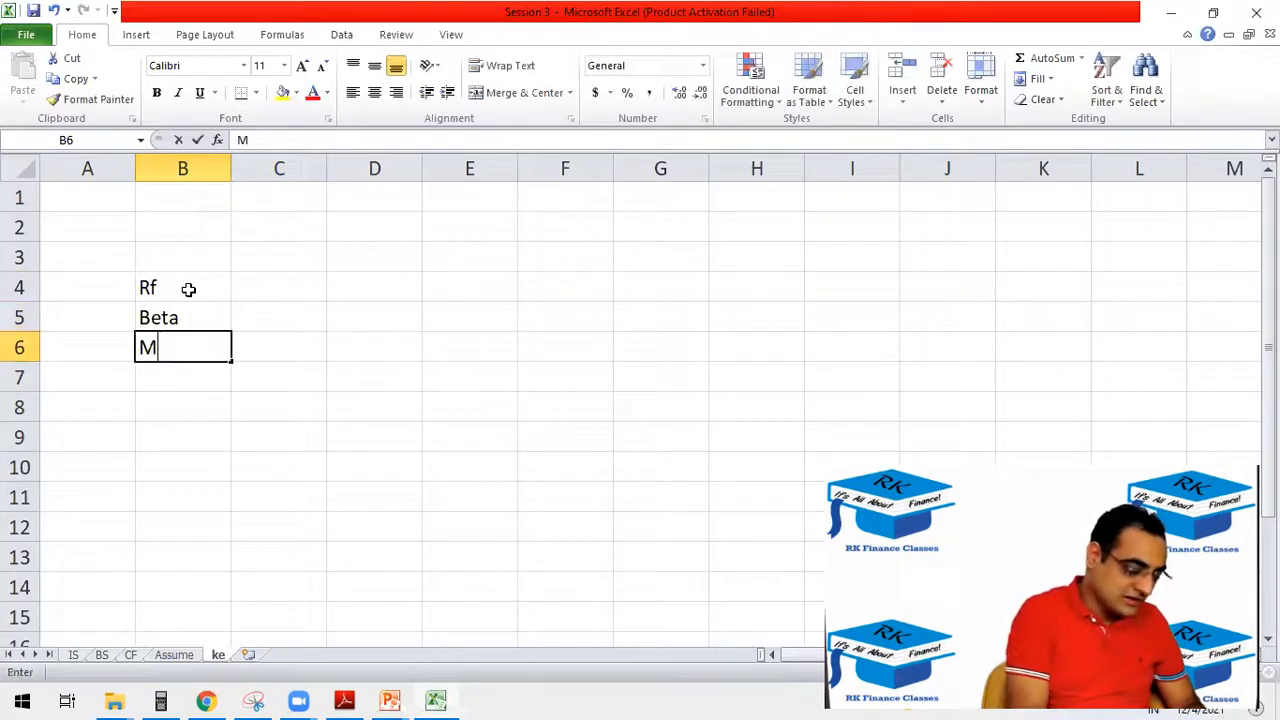
{"action": "key", "text": "Tab"}
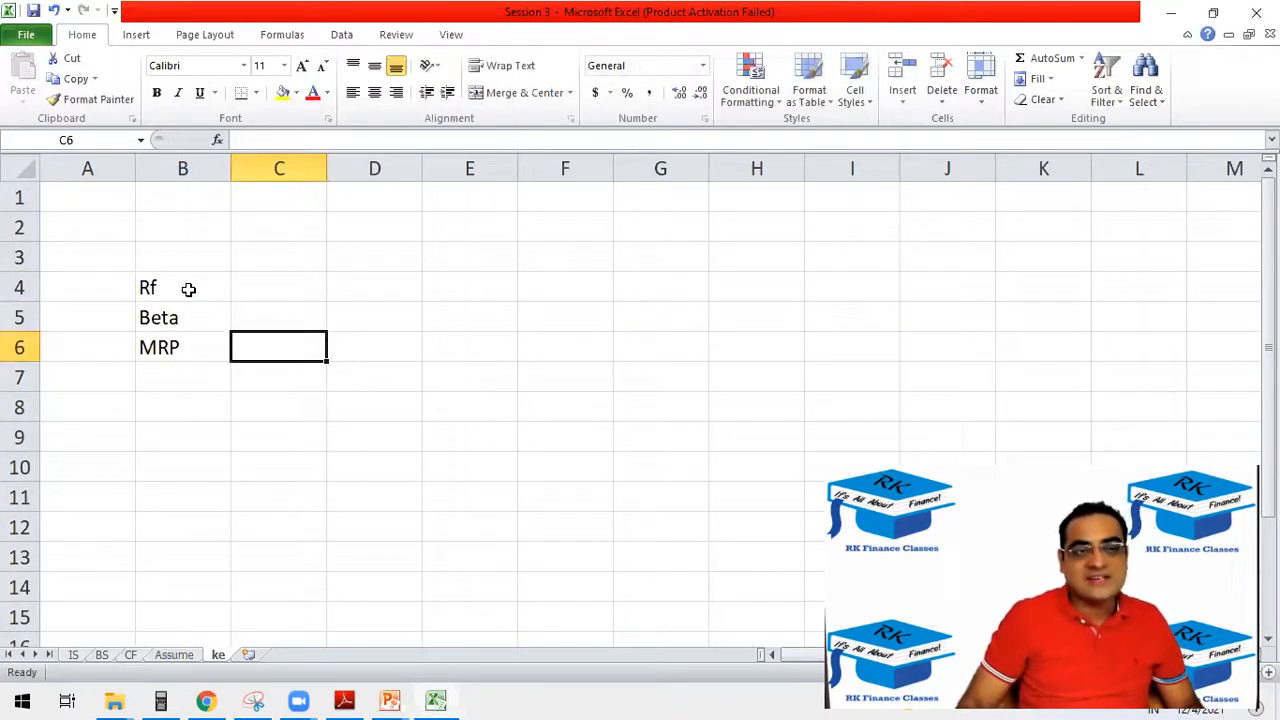
Enter the label "ke" in B8, leaving one blank row below MRP.
{"action": "scroll", "coordinate": [188, 289], "scroll_direction": "down", "scroll_amount": 1}
{"action": "scroll", "coordinate": [187, 292], "scroll_direction": "down", "scroll_amount": 1}
{"action": "scroll", "coordinate": [184, 294], "scroll_direction": "up", "scroll_amount": 1}
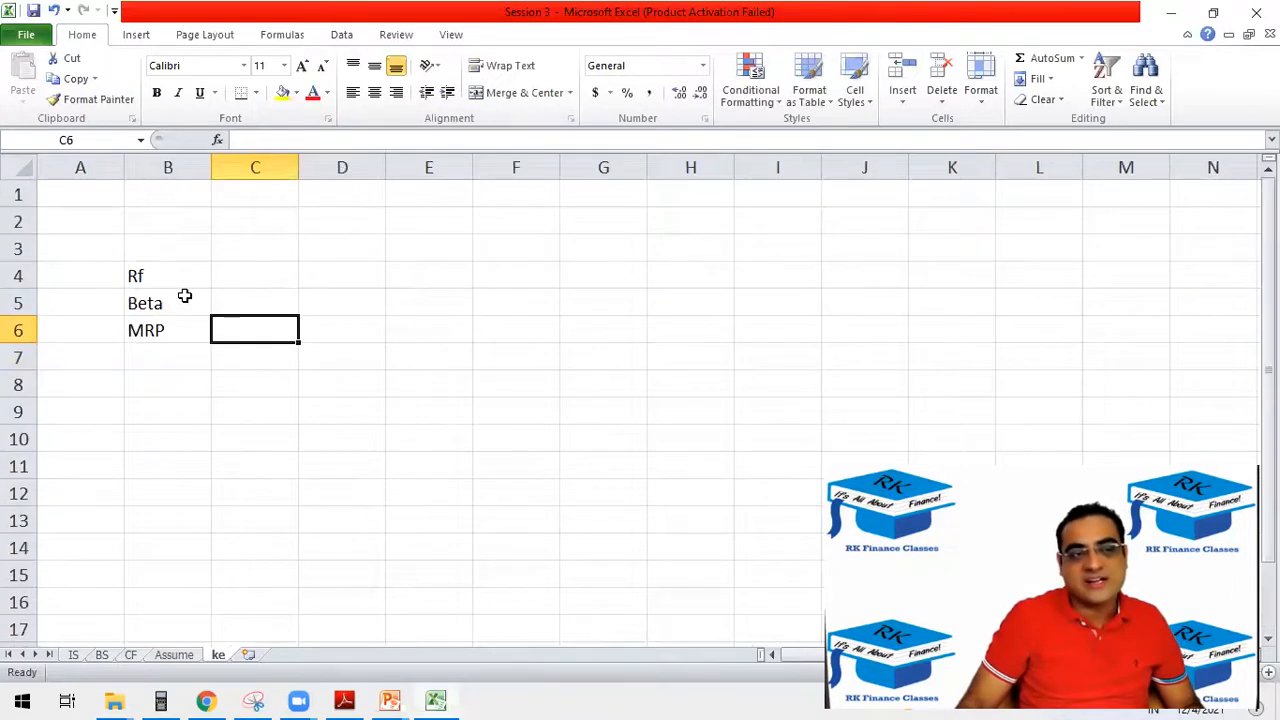
{"action": "scroll", "coordinate": [184, 294], "scroll_direction": "down", "scroll_amount": 1}
{"action": "left_click", "coordinate": [139, 357]}
{"action": "type", "text": "ke"}
{"action": "key", "text": "Tab"}
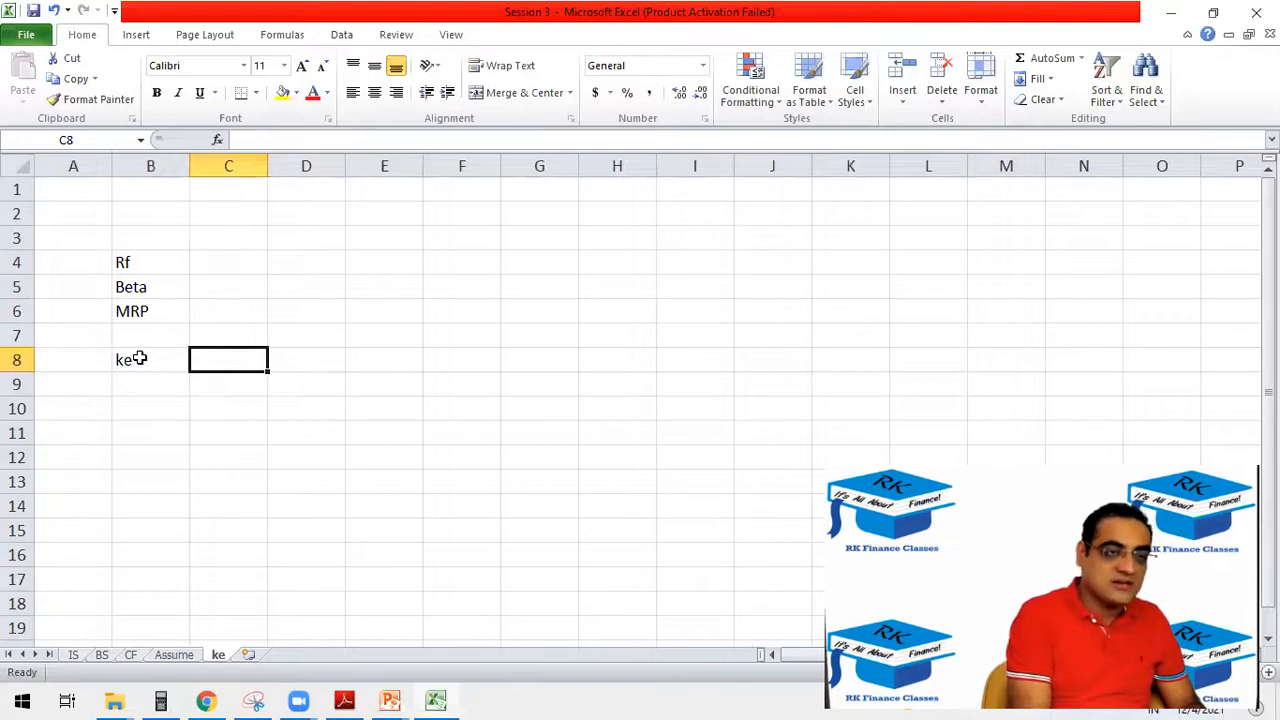
Enter the cost of equity formula =C4+C5*C6 in C8 beside the ke label.
{"action": "type", "text": "=="}
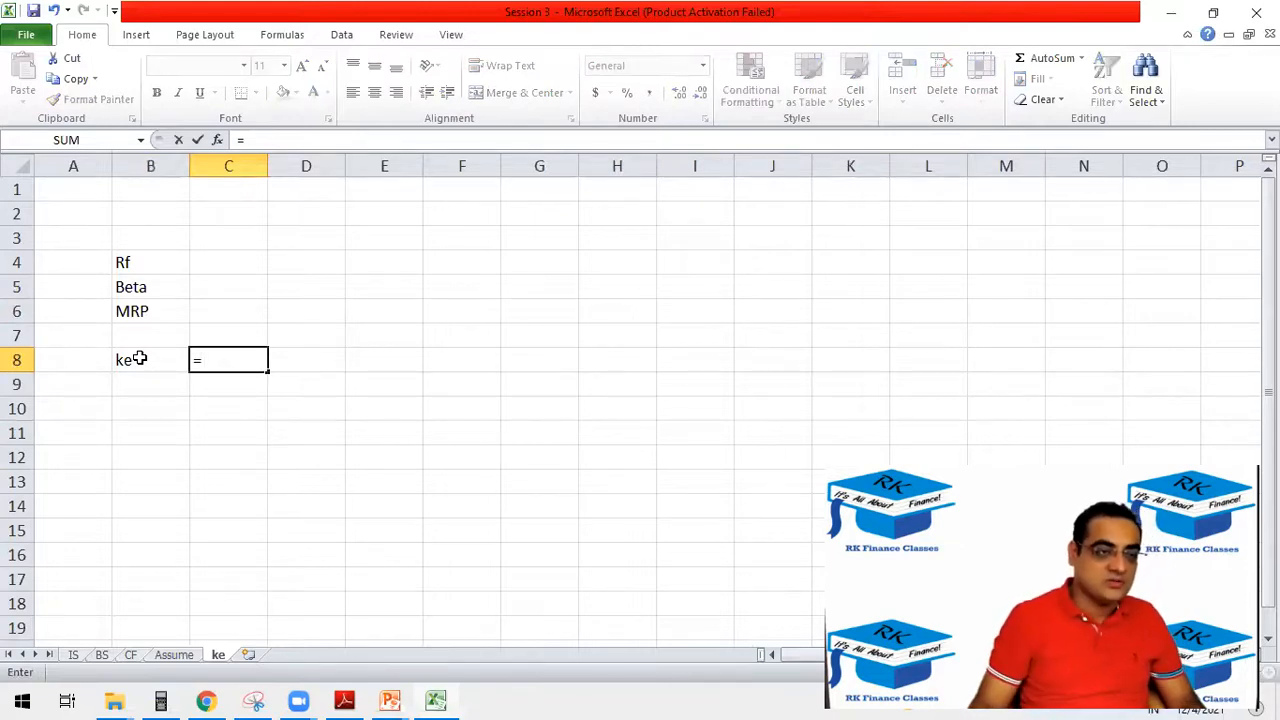
{"action": "left_click", "coordinate": [209, 260]}
{"action": "type", "text": "_"}
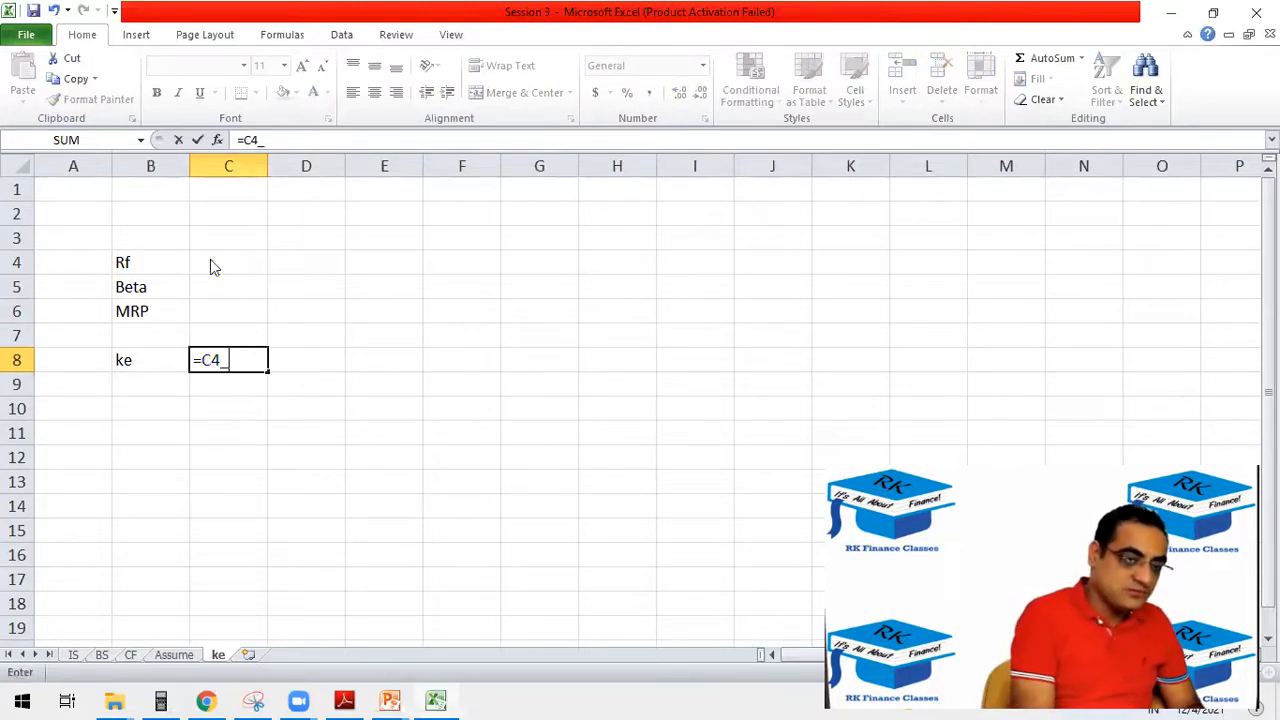
{"action": "key", "text": "BackSpace"}
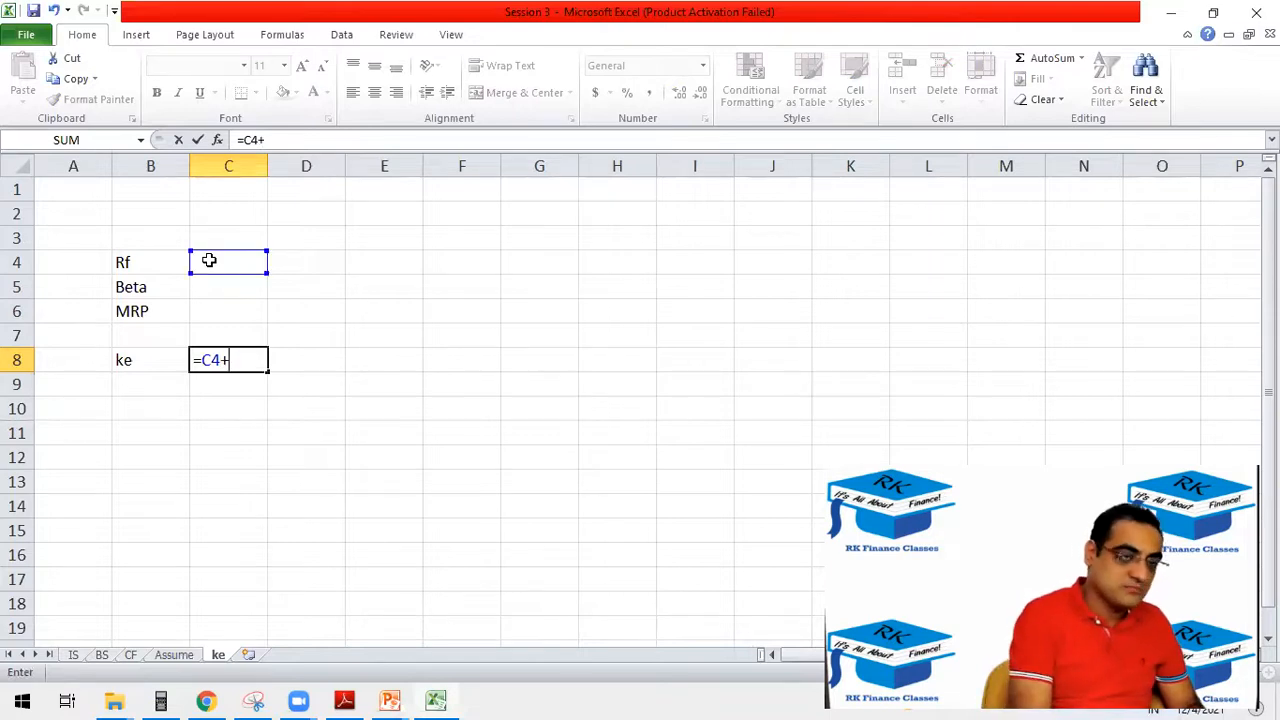
{"action": "type", "text": "+"}
{"action": "left_click", "coordinate": [262, 283]}
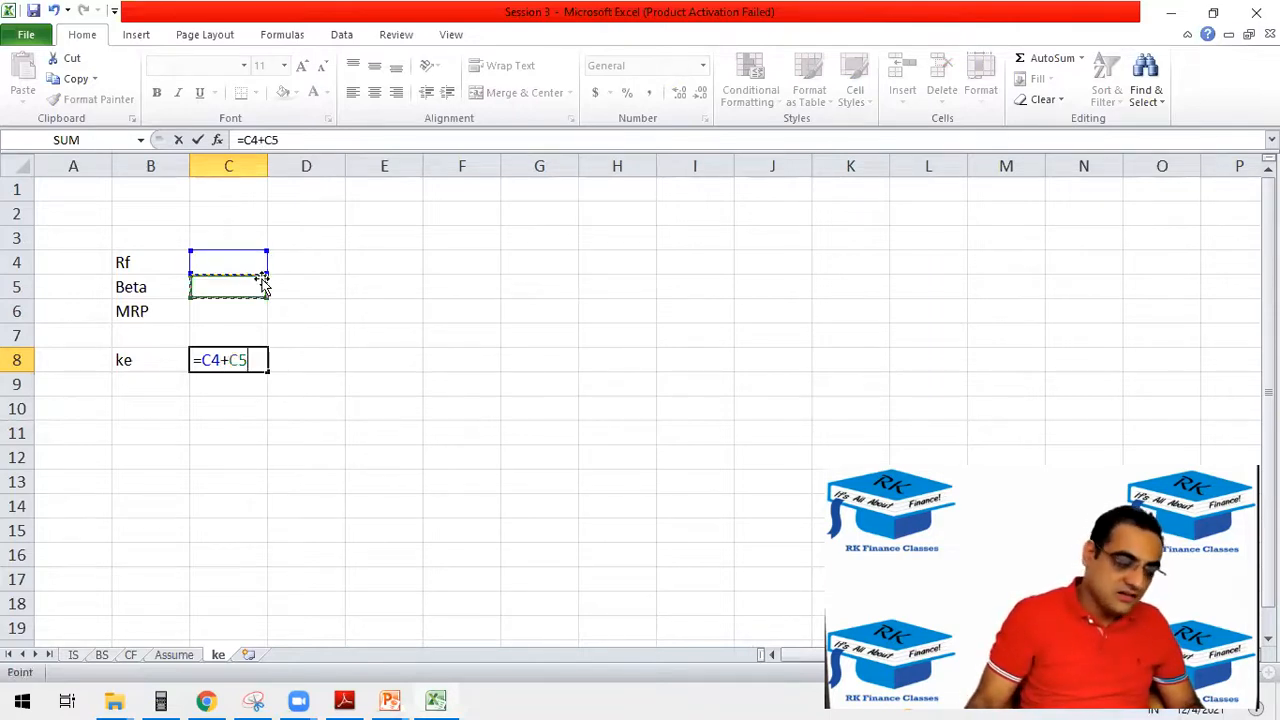
{"action": "type", "text": "*"}
{"action": "left_click", "coordinate": [235, 310]}
{"action": "key", "text": "Return"}
{"action": "left_click", "coordinate": [123, 287]}
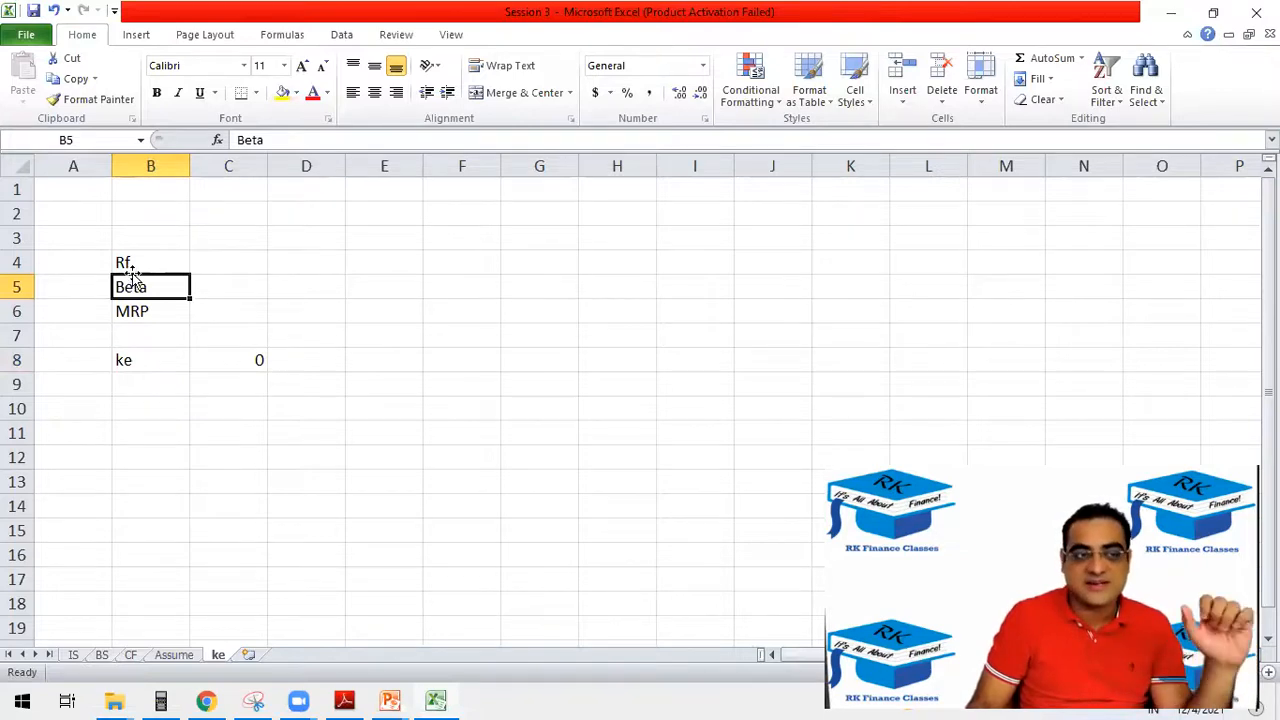
{"action": "left_click", "coordinate": [116, 258]}
{"action": "left_click", "coordinate": [113, 311]}
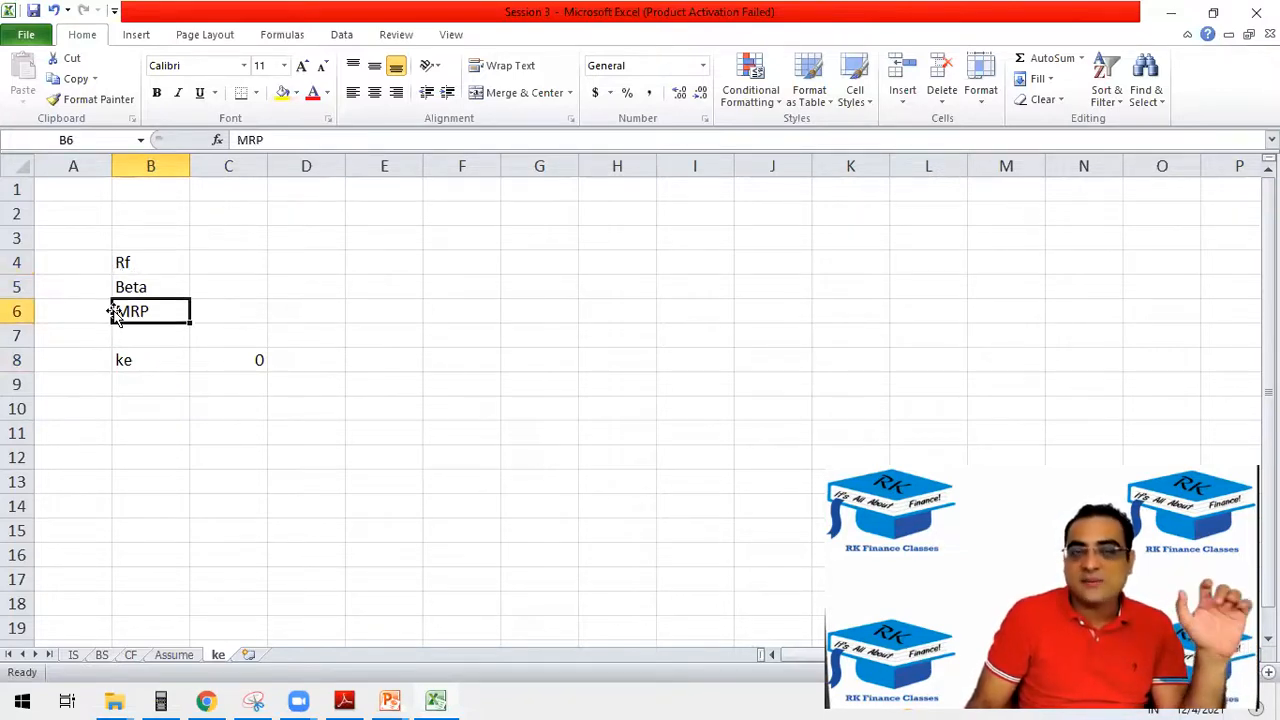
Enter 5% for Rf in C4, 1.2 for Beta in C5 and 10% for MRP in C6.
{"action": "left_click", "coordinate": [233, 262]}
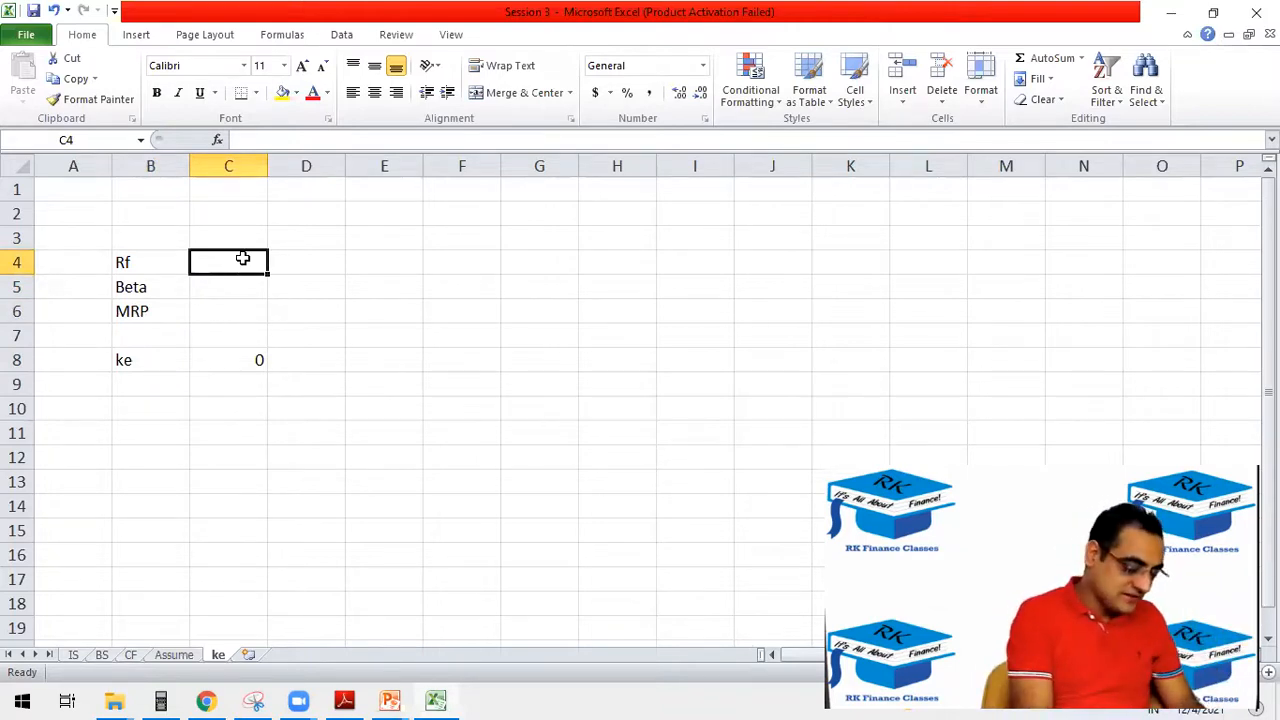
{"action": "type", "text": "5%"}
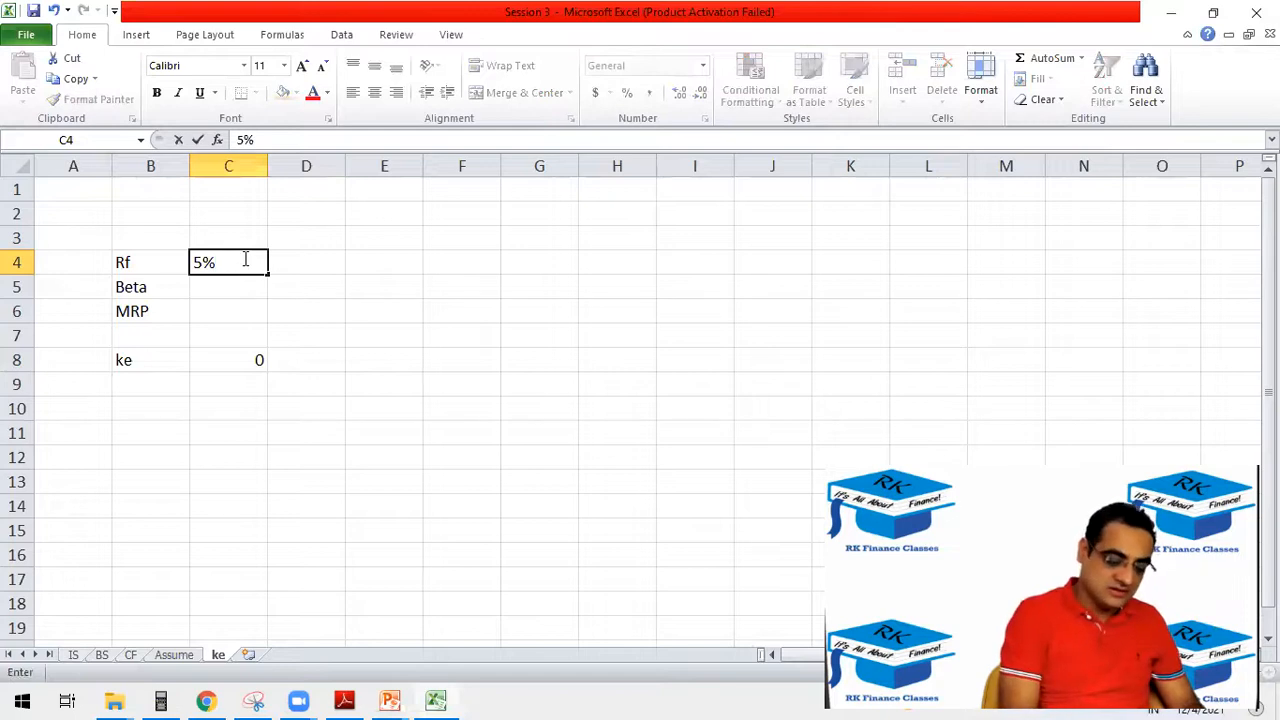
{"action": "key", "text": "Return"}
{"action": "type", "text": "1.2"}
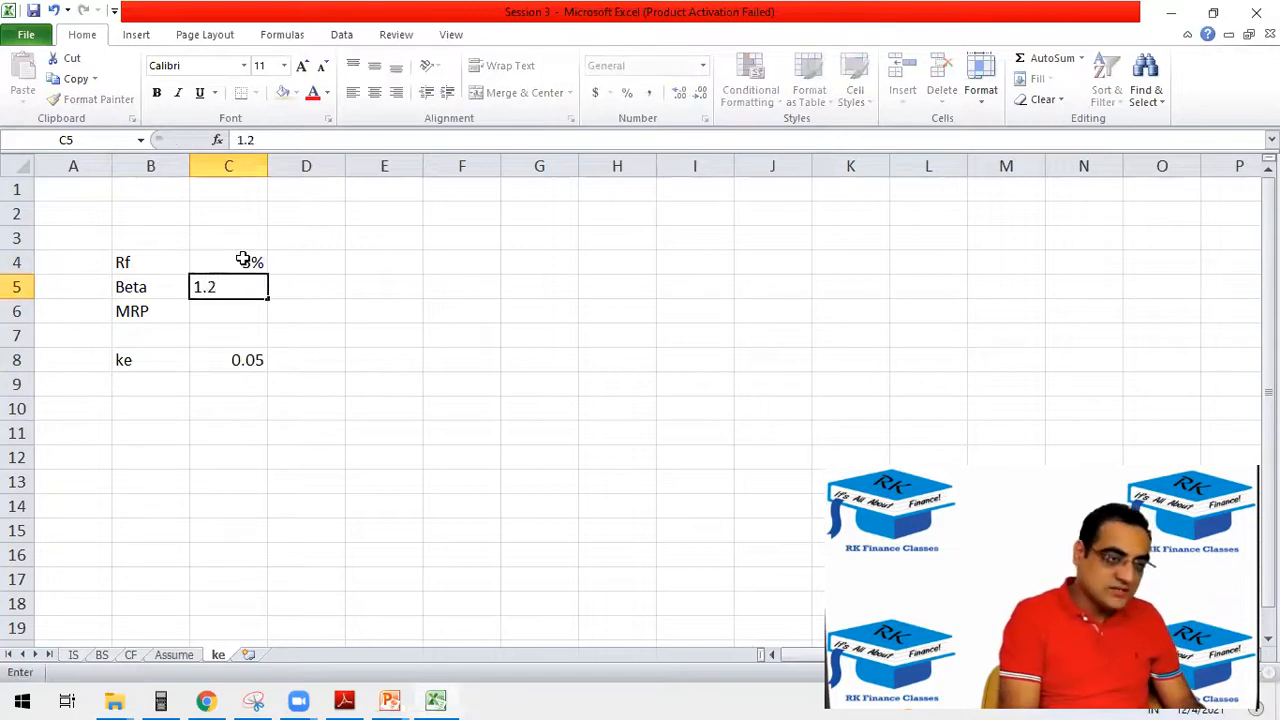
{"action": "key", "text": "Return"}
{"action": "type", "text": "10%"}
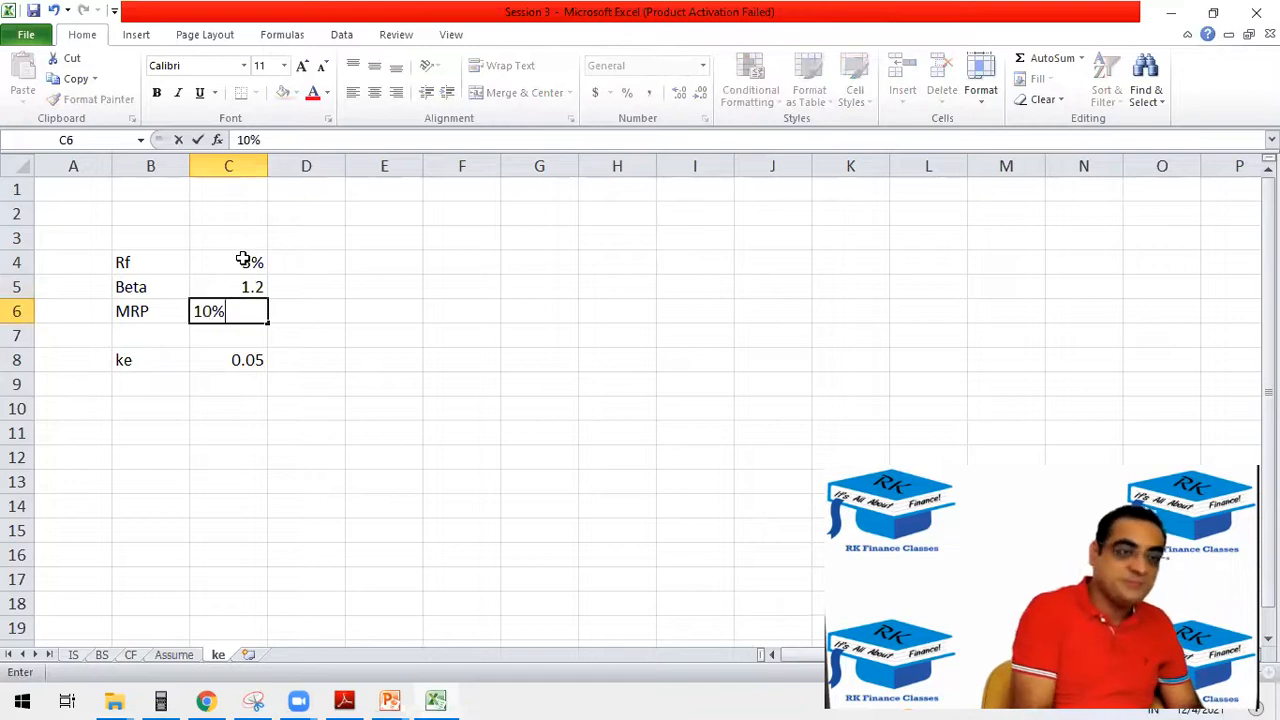
{"action": "key", "text": "Return"}
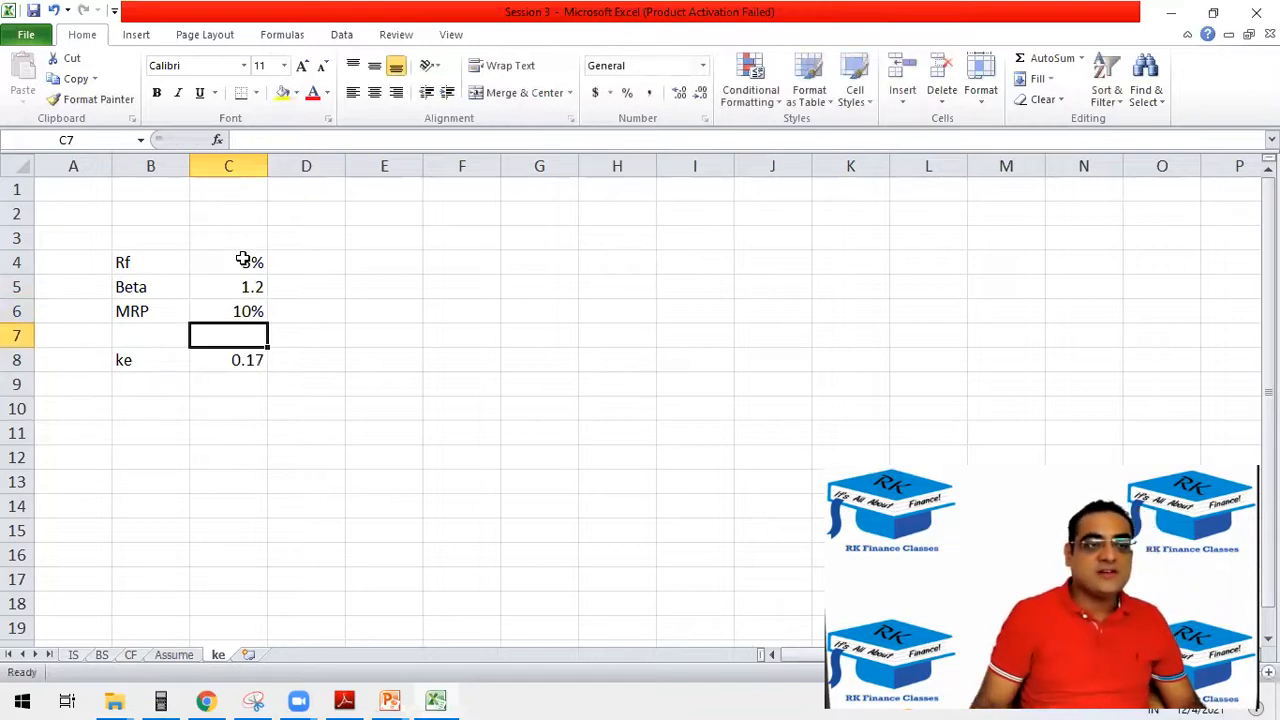
Format the ke result in C8 as a percentage with two decimal places.
{"action": "left_click", "coordinate": [243, 359]}
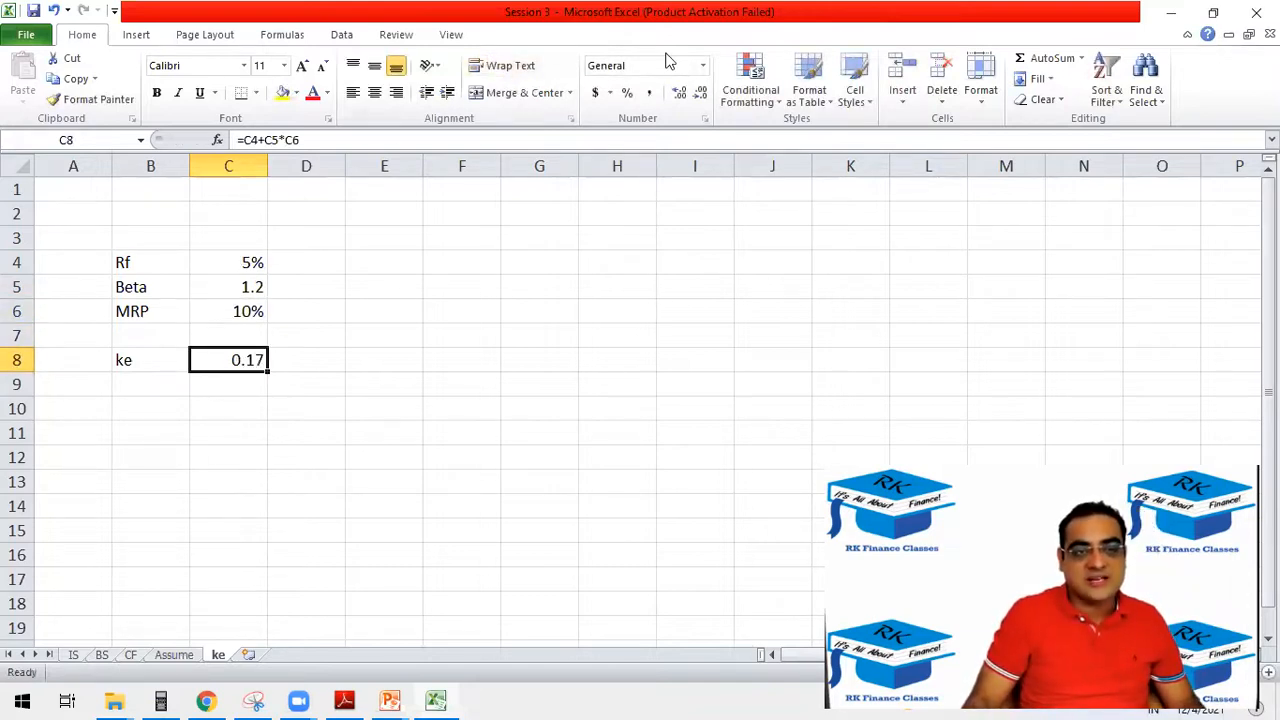
{"action": "left_click", "coordinate": [627, 94]}
{"action": "left_click", "coordinate": [679, 93]}
{"action": "left_click", "coordinate": [679, 93]}
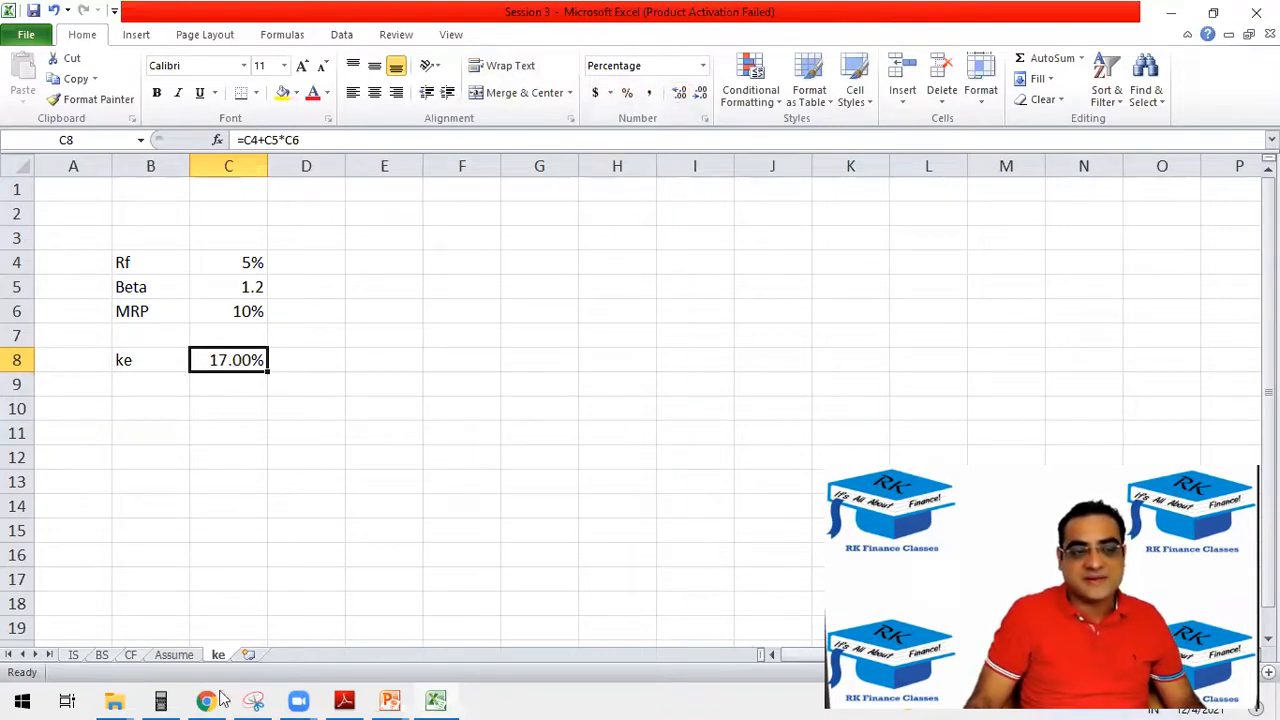
Link the discount rate in C7 of the Assume sheet to the cost of equity with =ke!C8.
{"action": "left_click", "coordinate": [175, 655]}
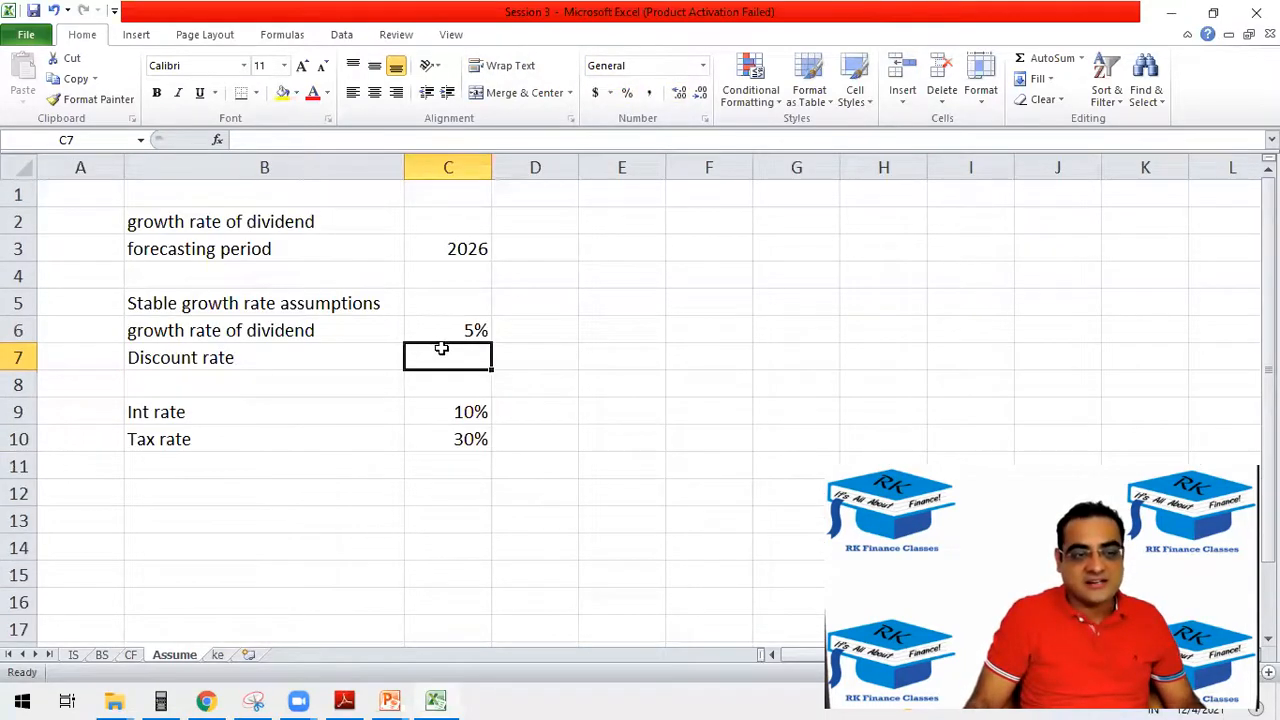
{"action": "type", "text": "="}
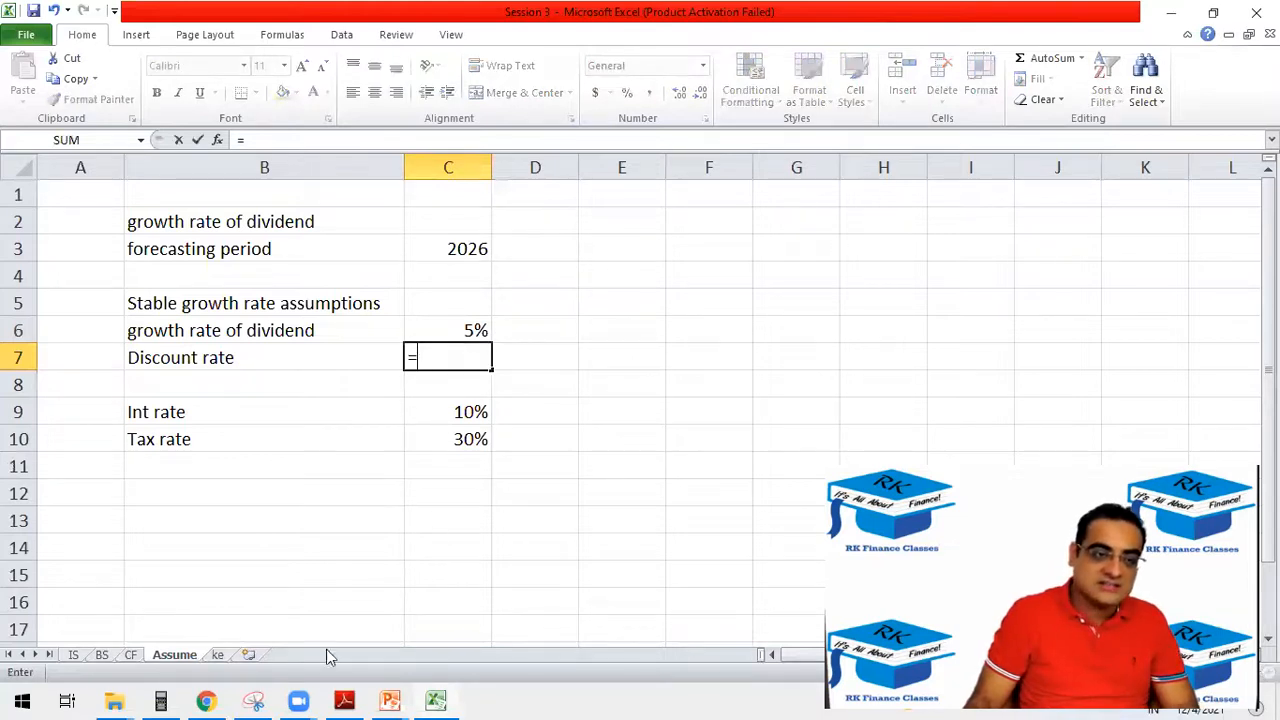
{"action": "left_click", "coordinate": [218, 656]}
{"action": "left_click", "coordinate": [248, 359]}
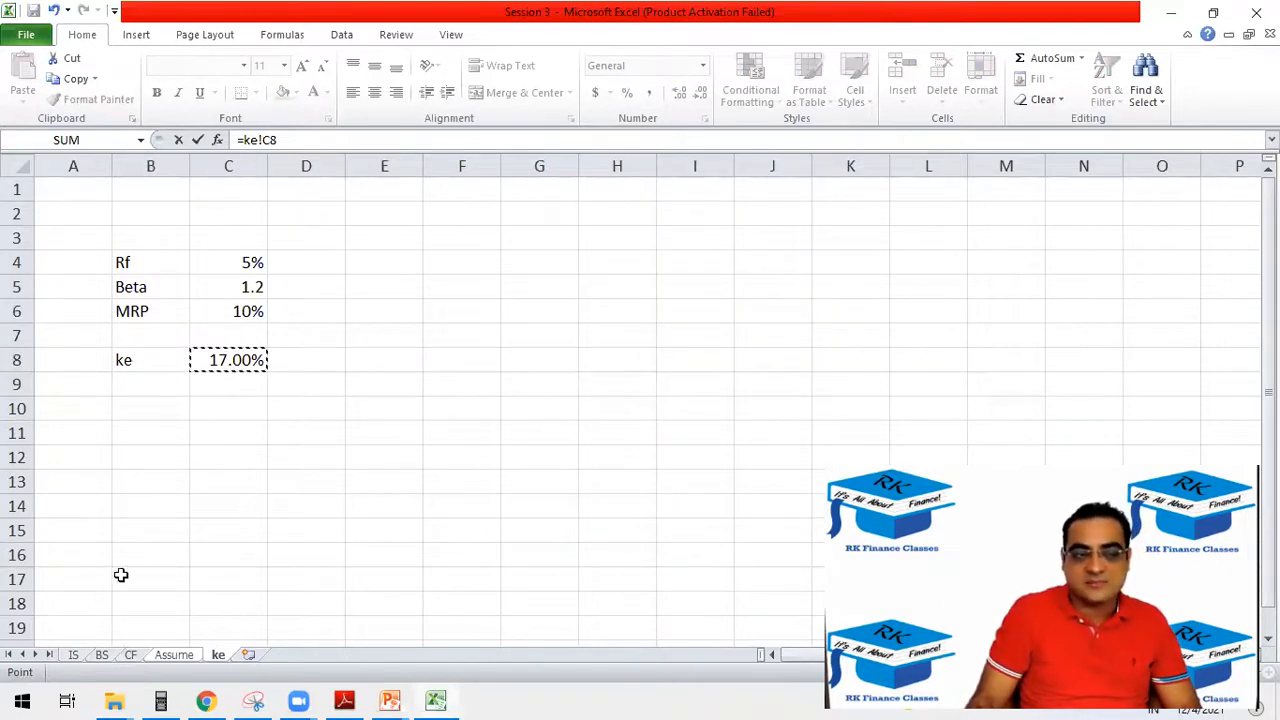
{"action": "key", "text": "Return"}
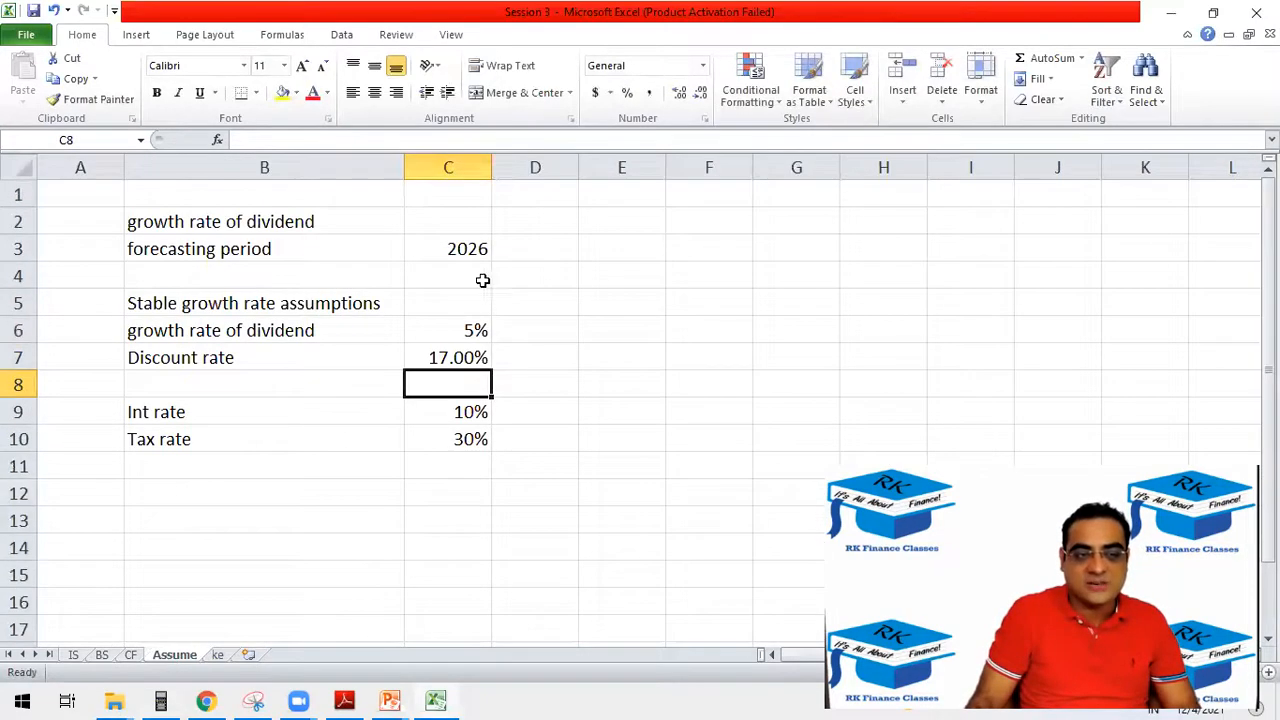
{"action": "left_click", "coordinate": [465, 350]}
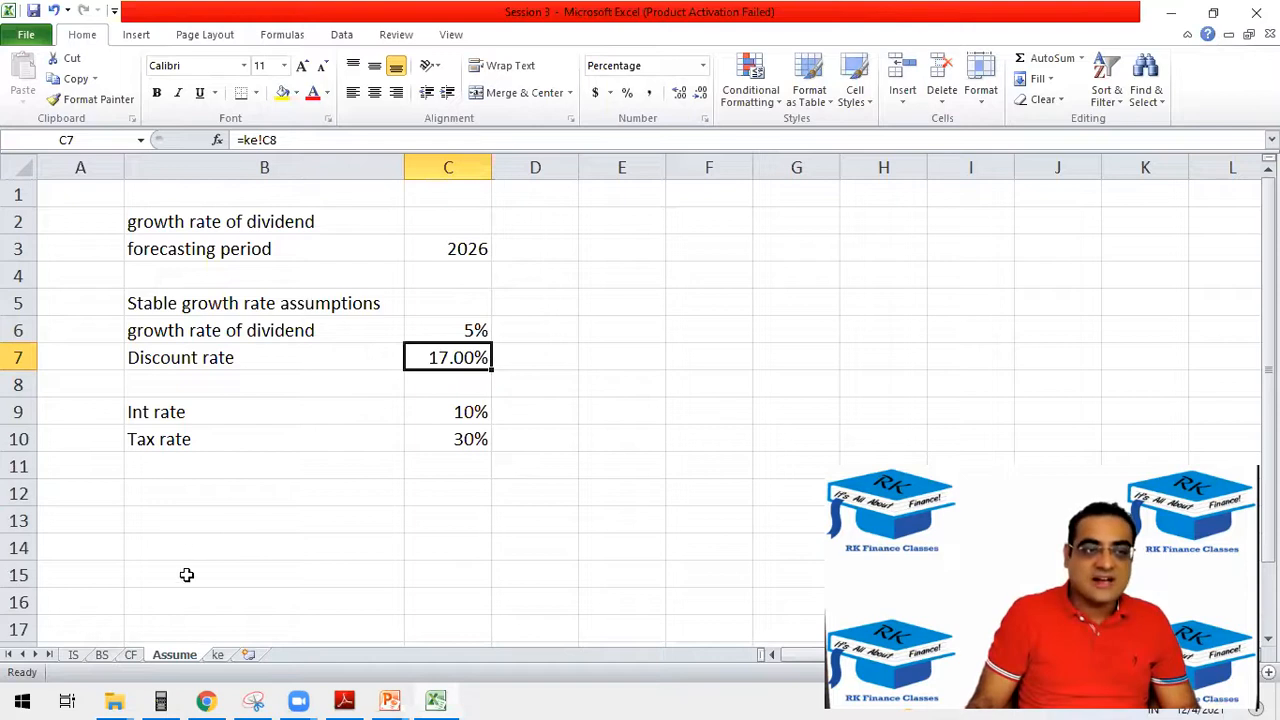
Insert six blank rows above the Int rate row on the Assume sheet.
{"action": "left_click", "coordinate": [18, 411]}
{"action": "right_click", "coordinate": [20, 411]}
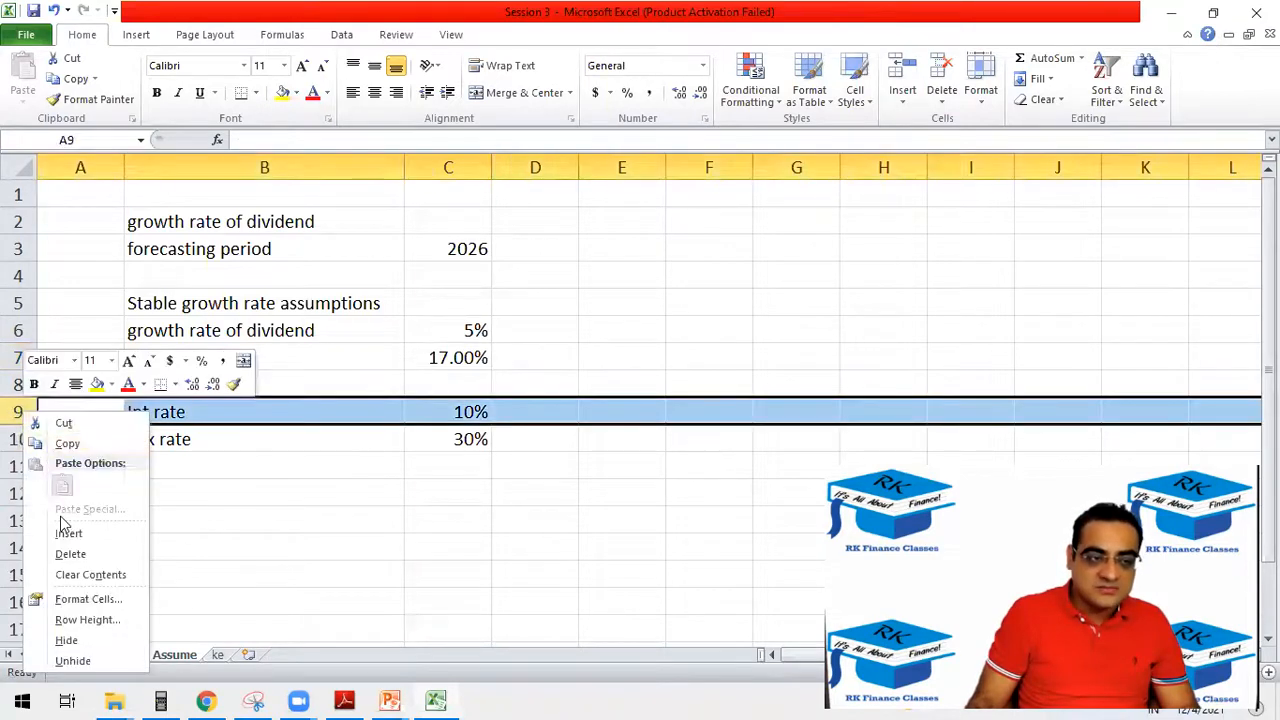
{"action": "left_click", "coordinate": [69, 535]}
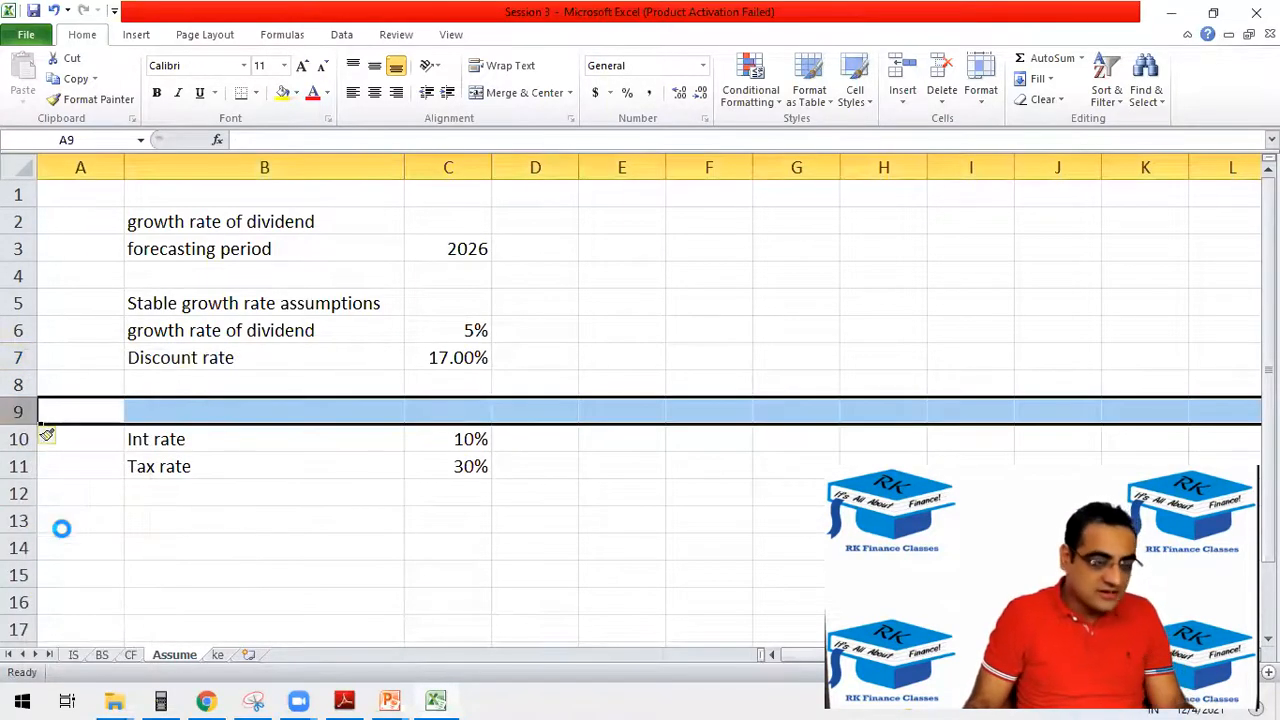
{"action": "key", "text": "F4"}
{"action": "key", "text": "F4"}
{"action": "key", "text": "F4"}
{"action": "key", "text": "F4"}
{"action": "key", "text": "F4"}
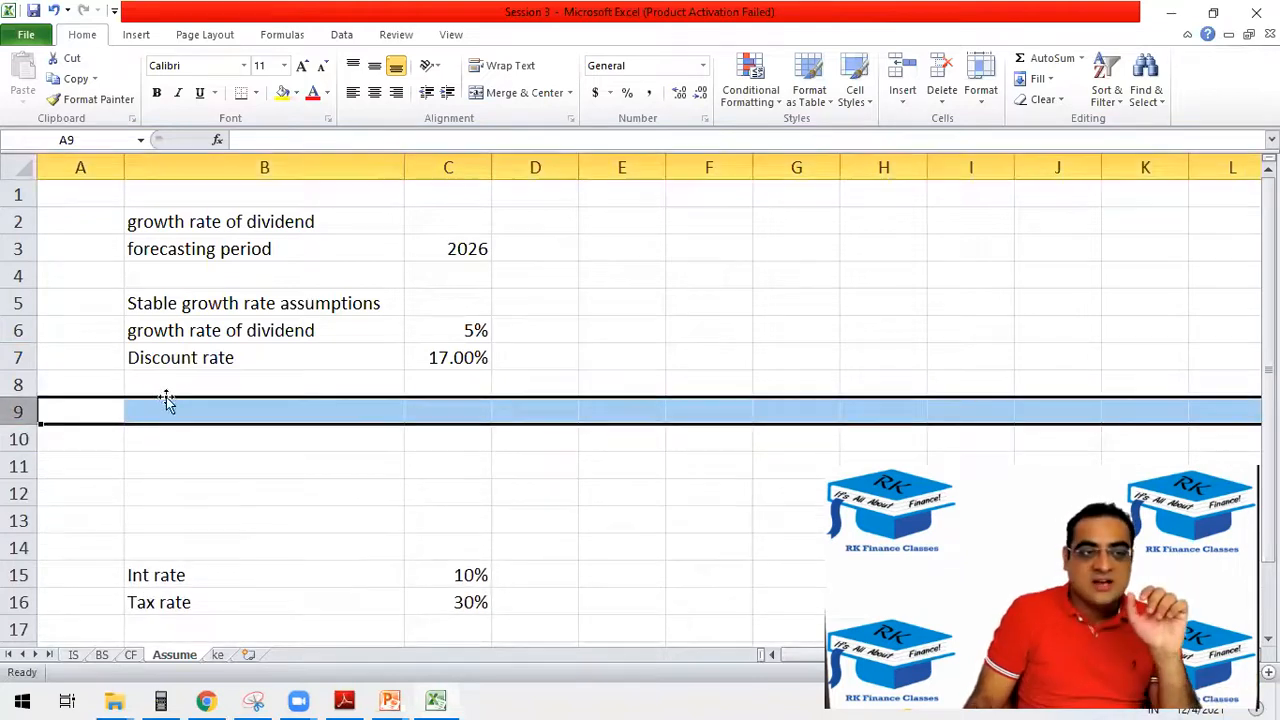
Enter the label "growth rate of sales" in B9 of the Assume sheet.
{"action": "left_click", "coordinate": [160, 408]}
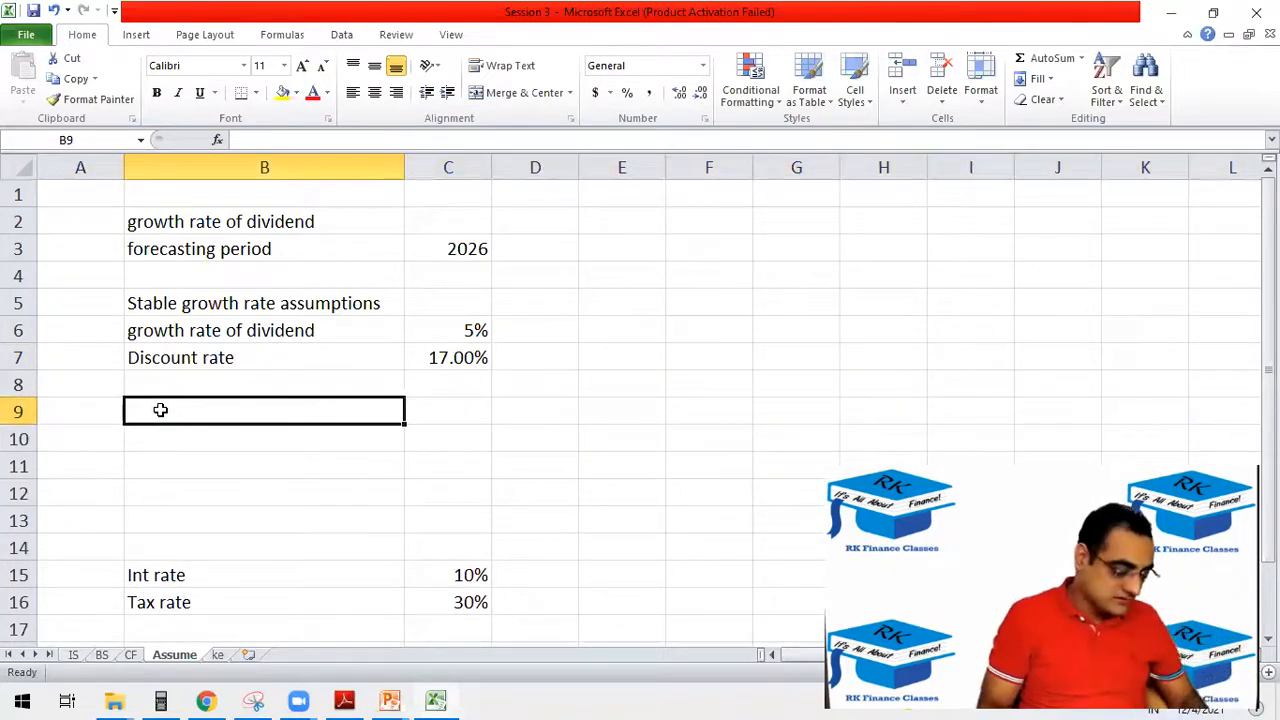
{"action": "type", "text": "grto"}
{"action": "key", "text": "BackSpace"}
{"action": "key", "text": "BackSpace"}
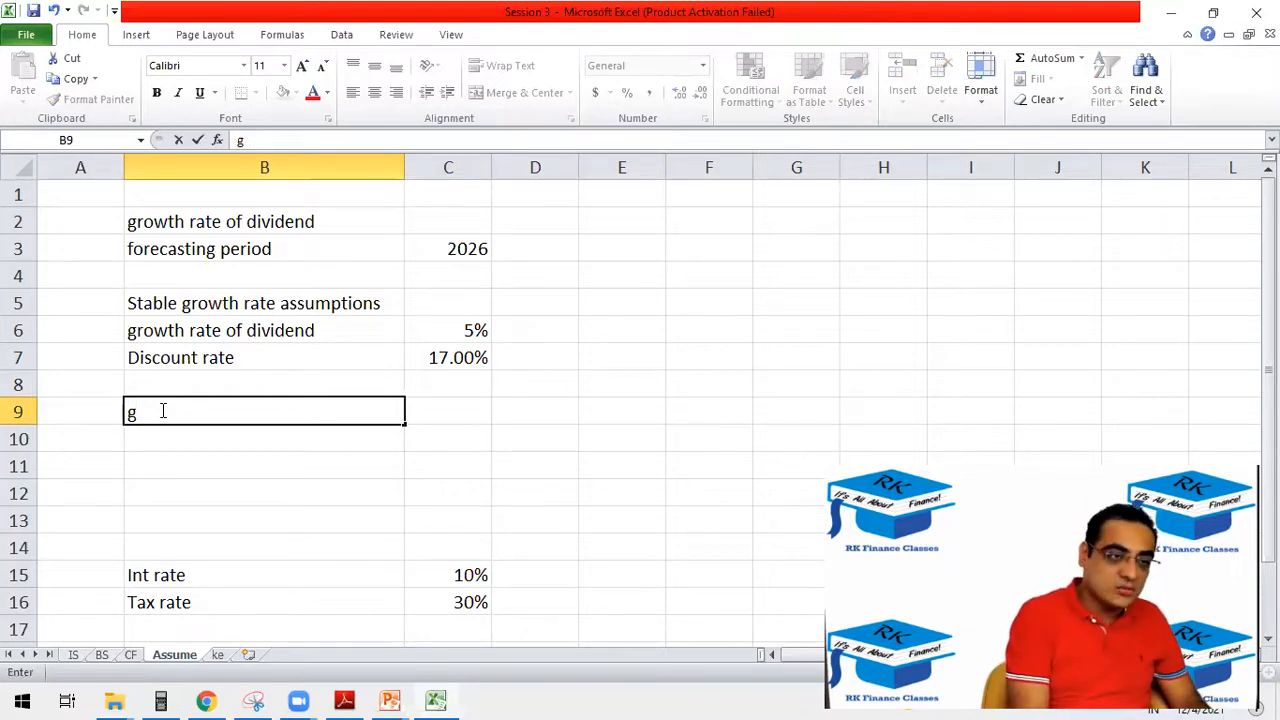
{"action": "type", "text": "rowth"}
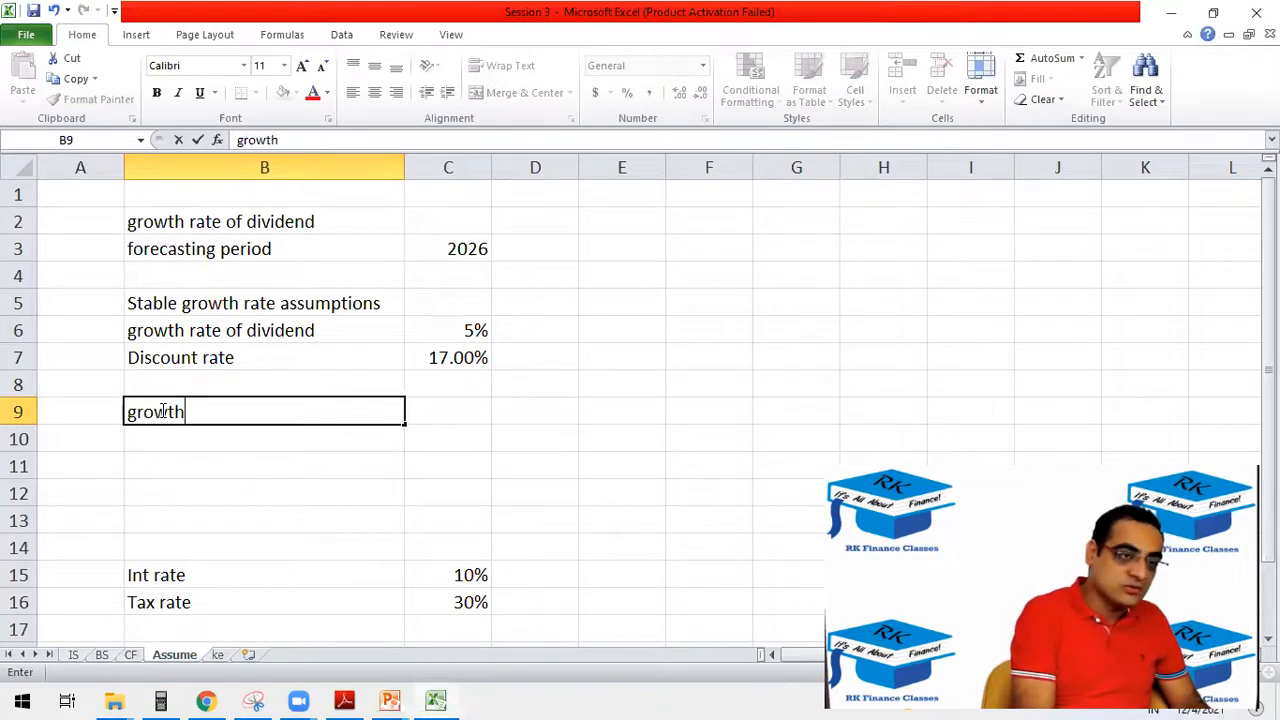
{"action": "type", "text": " rate of salesa"}
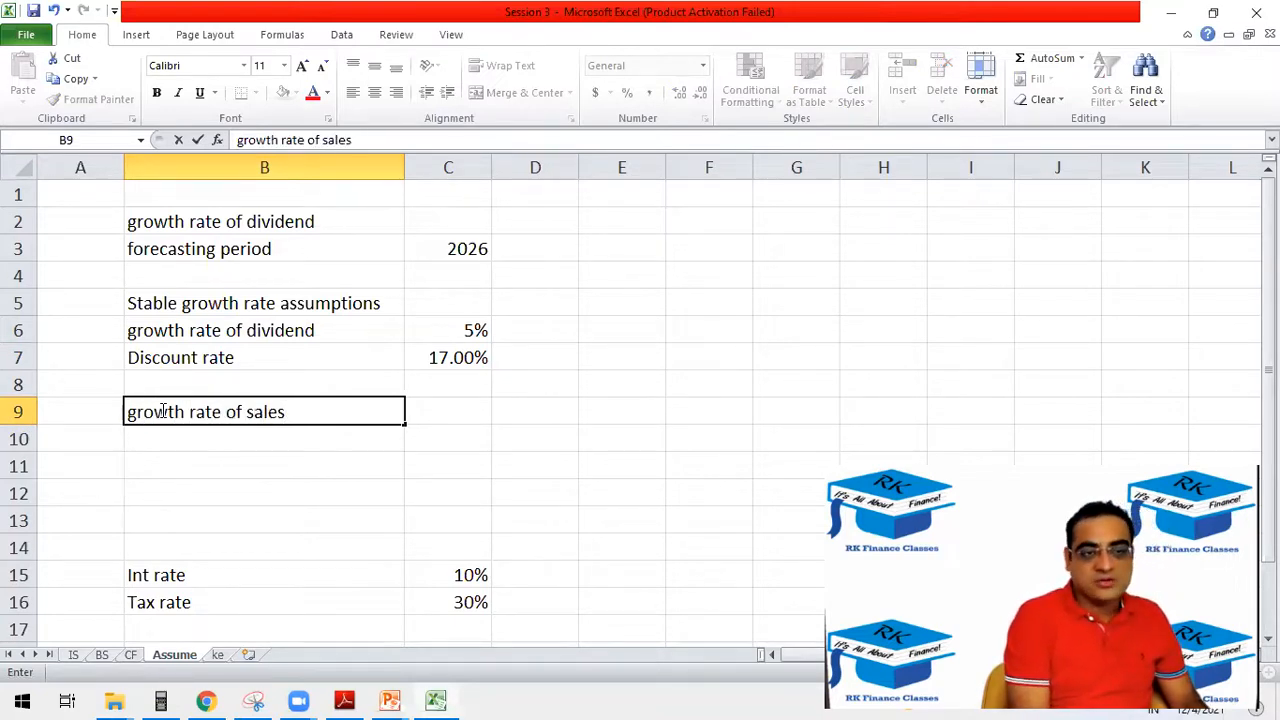
{"action": "key", "text": "Tab"}
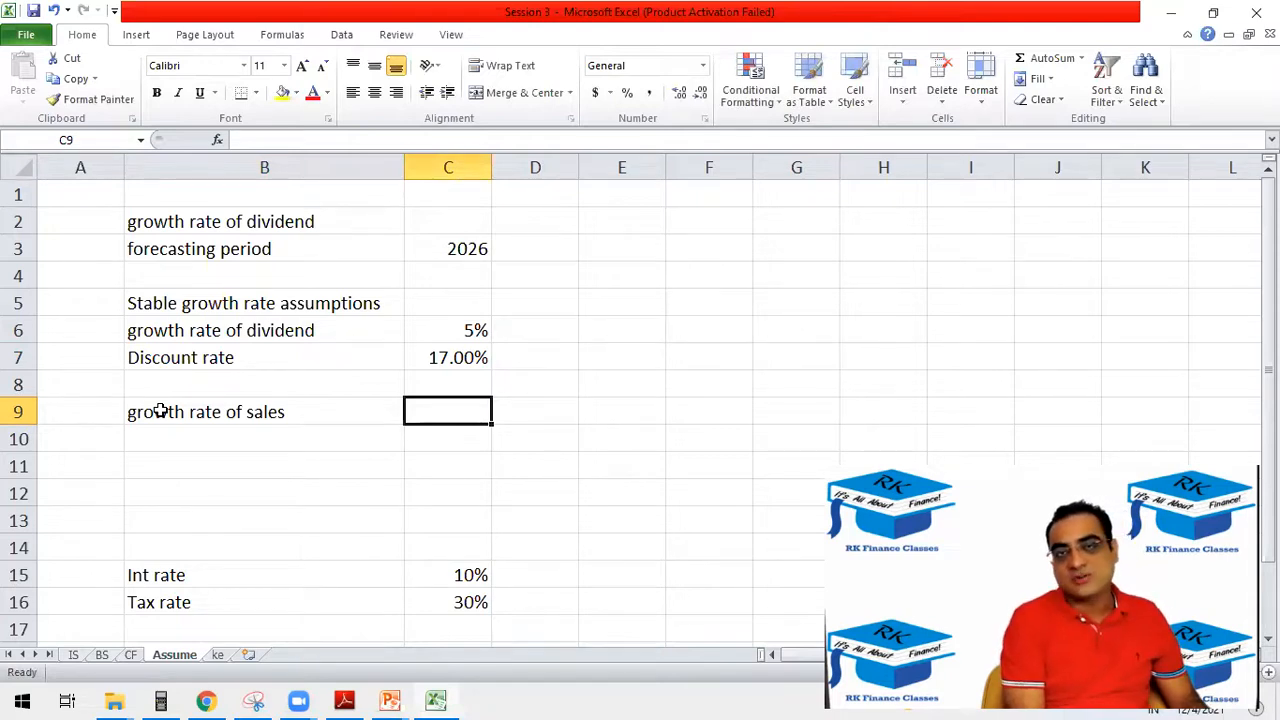
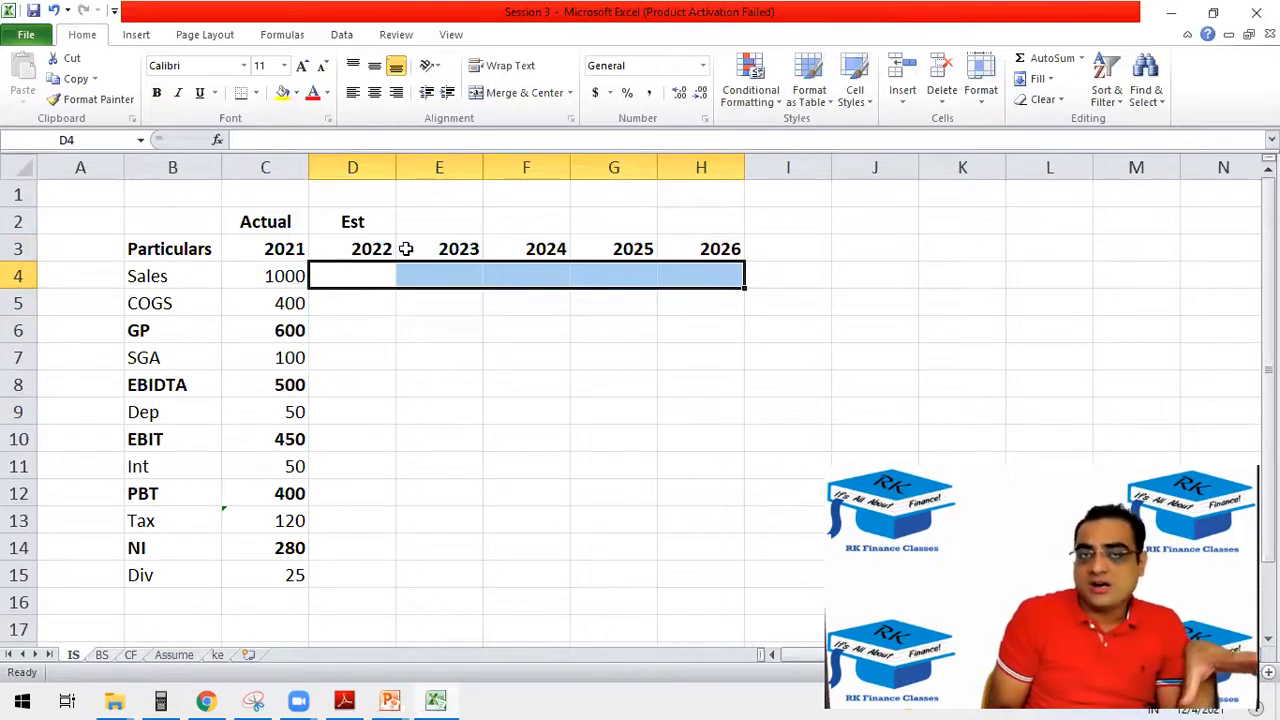
Calculate 2022 sales in D4 of the IS sheet with =C4*(1+Assume!C9).
{"action": "left_click", "coordinate": [363, 275]}
{"action": "type", "text": "="}
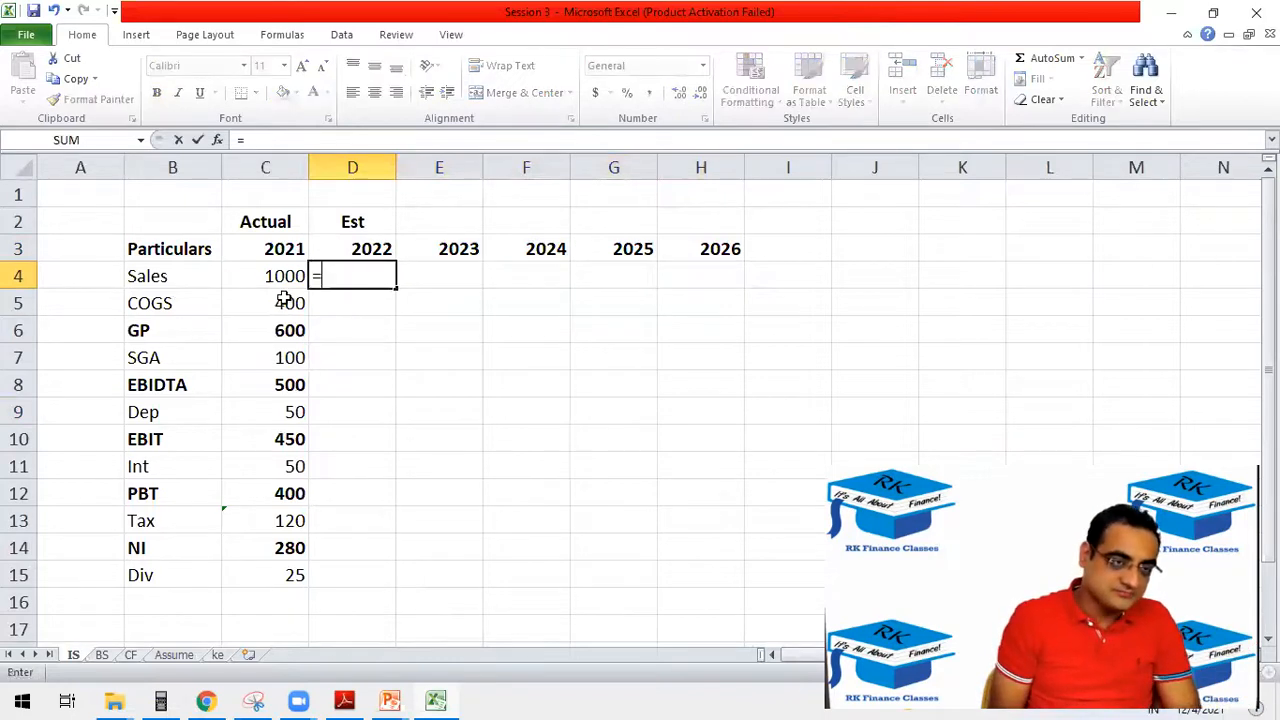
{"action": "left_click", "coordinate": [283, 278]}
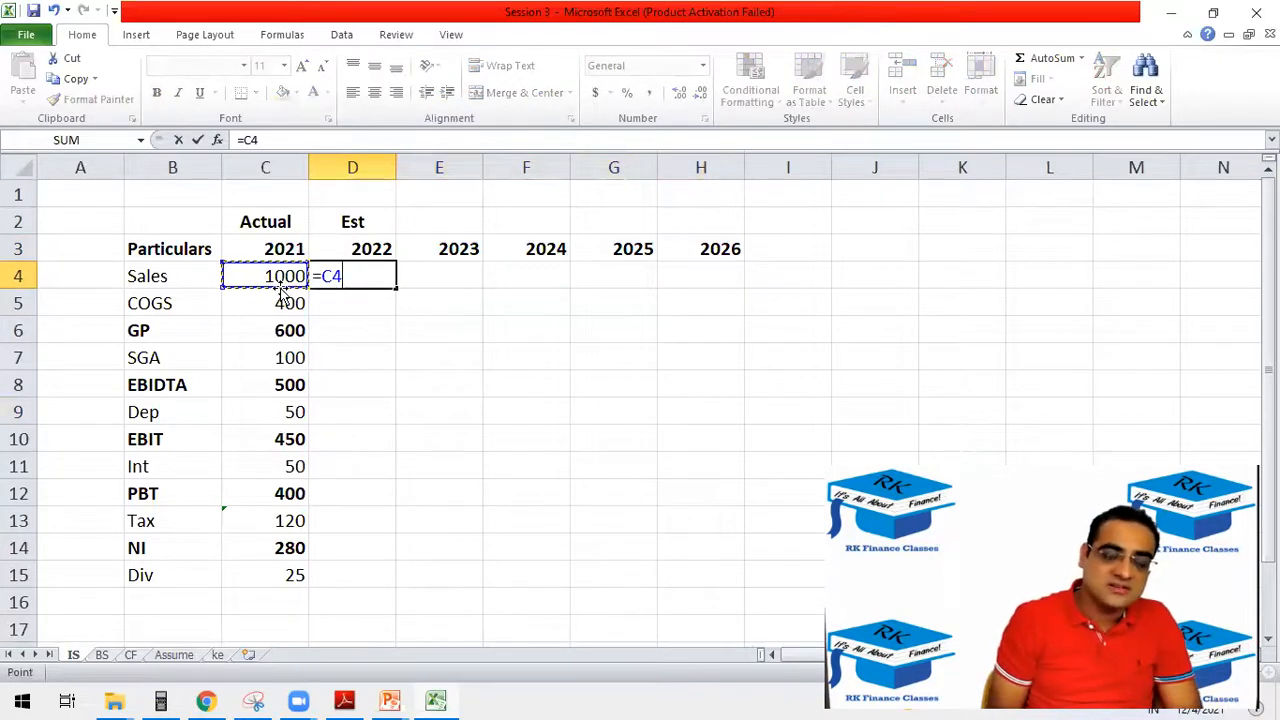
{"action": "type", "text": "*("}
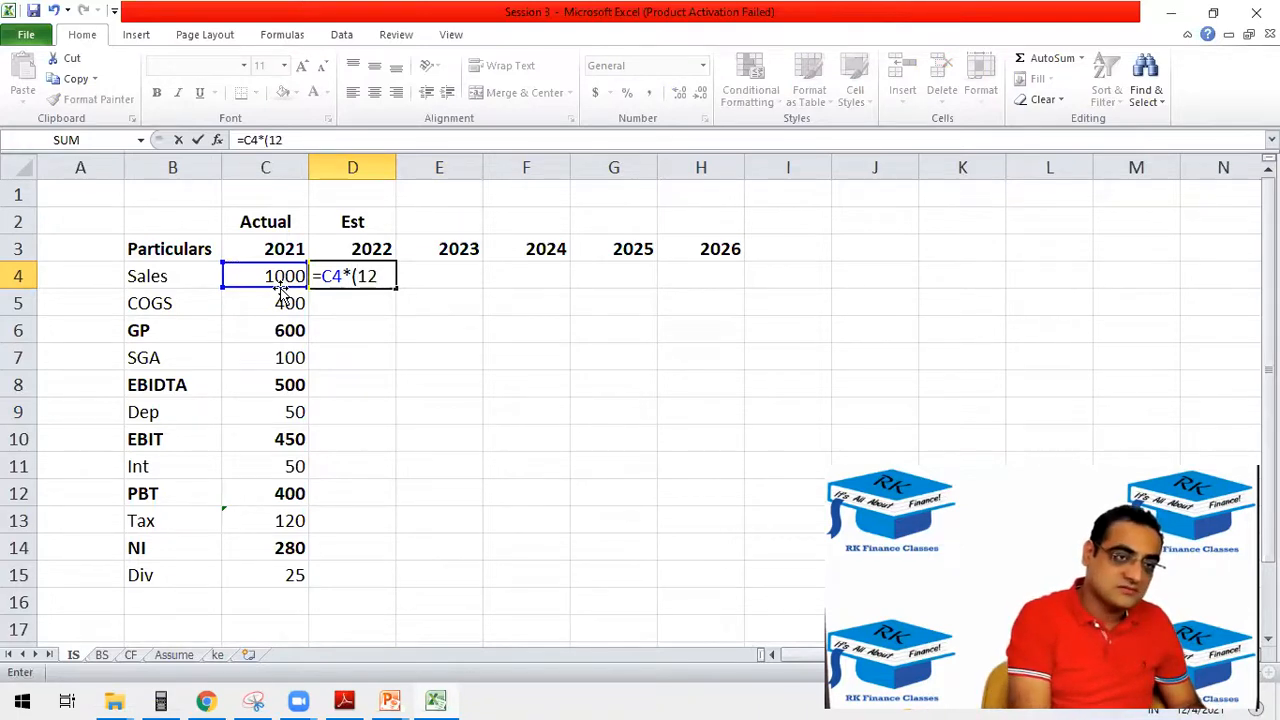
{"action": "type", "text": "12"}
{"action": "key", "text": "BackSpace"}
{"action": "type", "text": "+"}
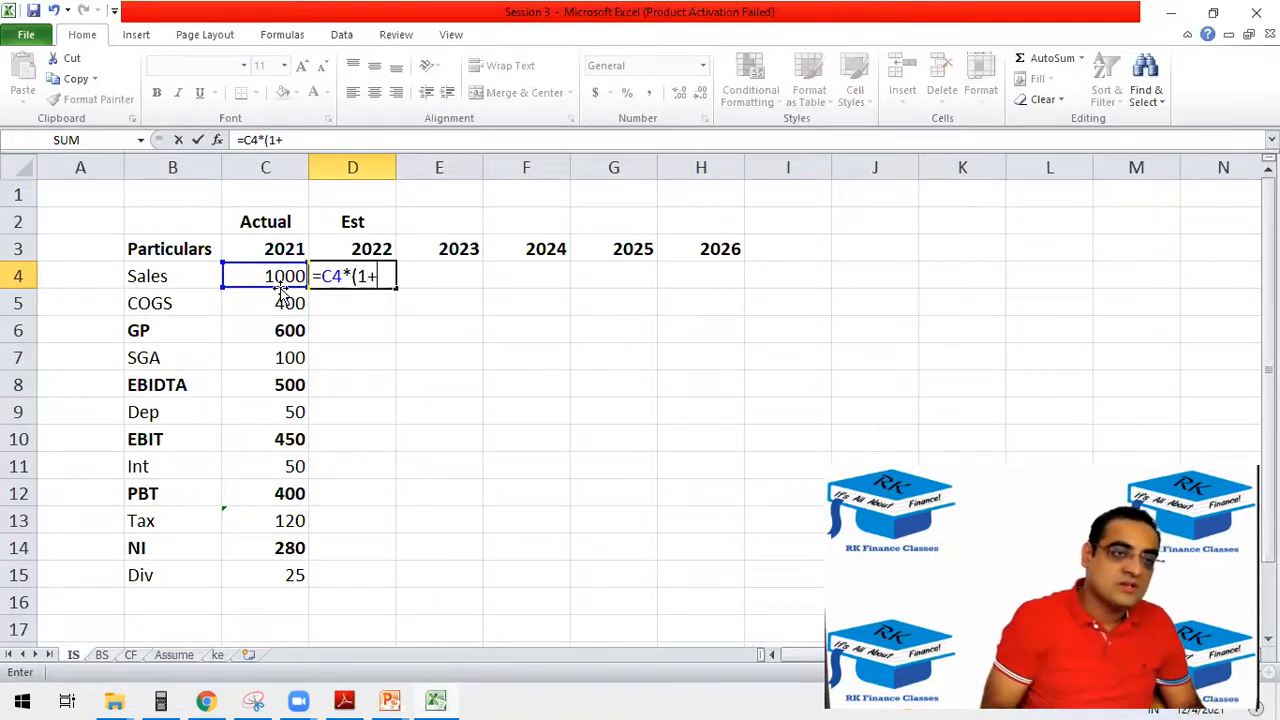
{"action": "left_click", "coordinate": [188, 655]}
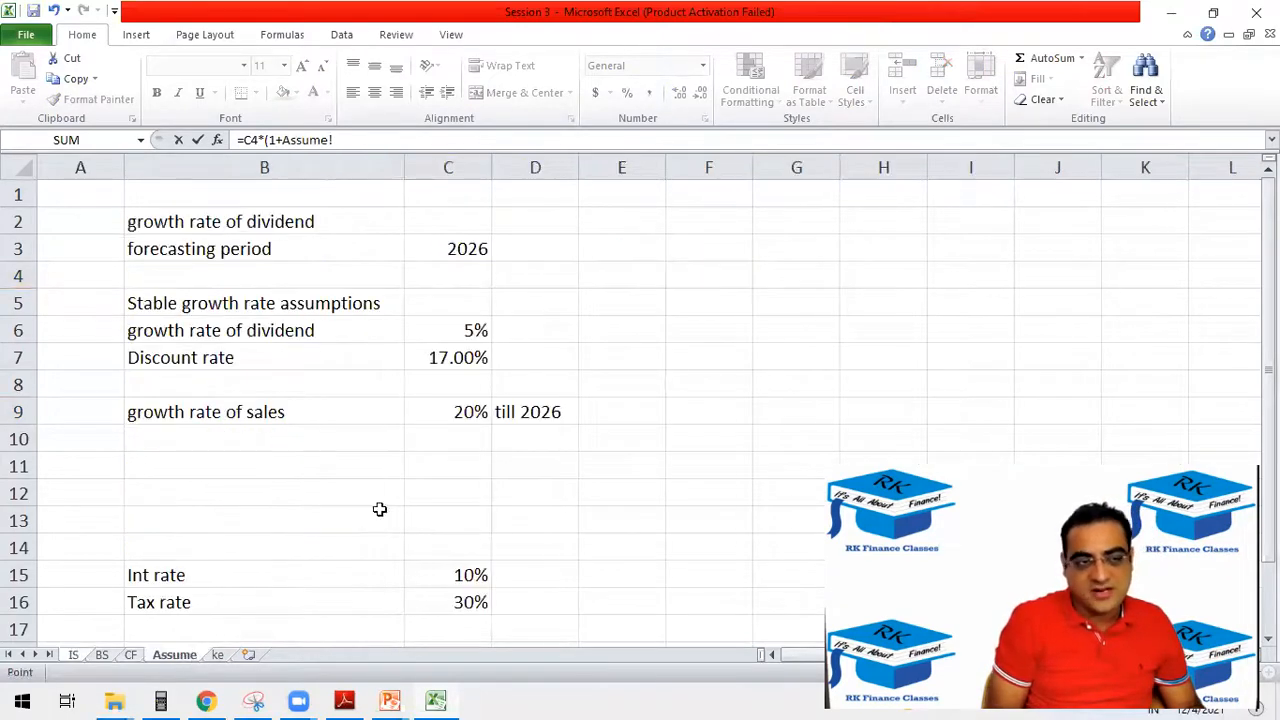
{"action": "left_click", "coordinate": [462, 412]}
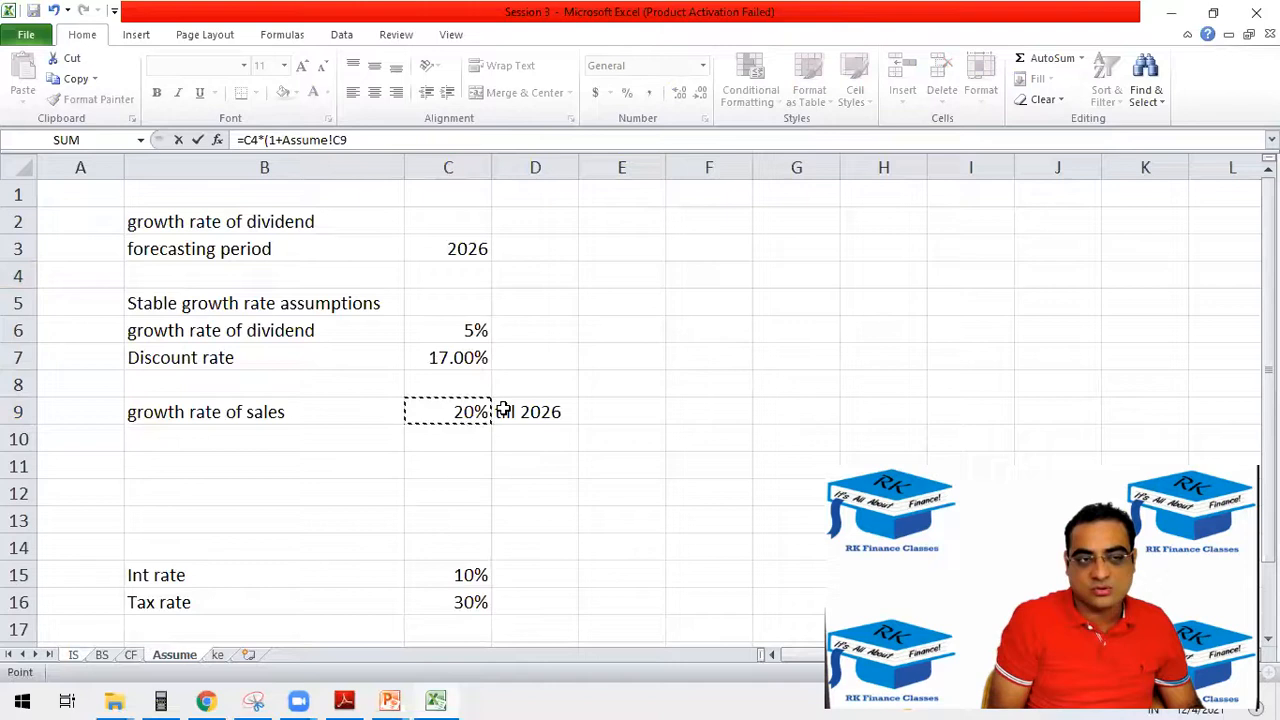
{"action": "left_click", "coordinate": [334, 140]}
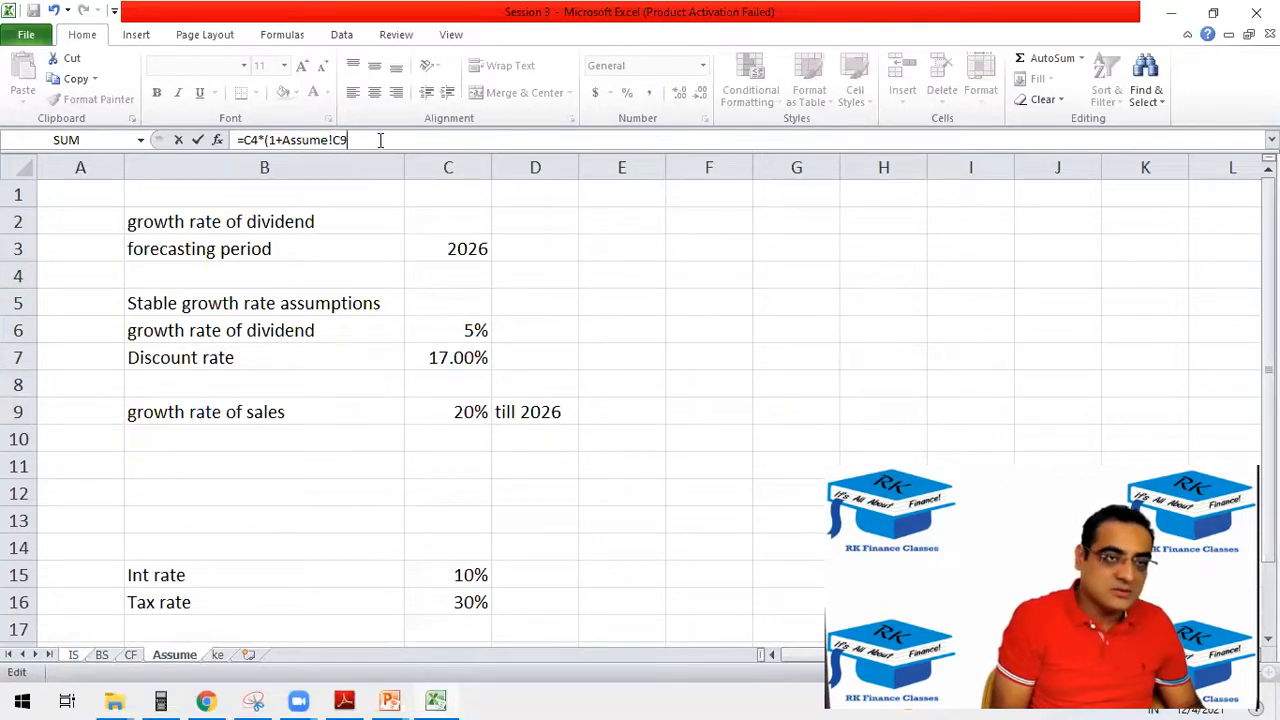
{"action": "type", "text": ")"}
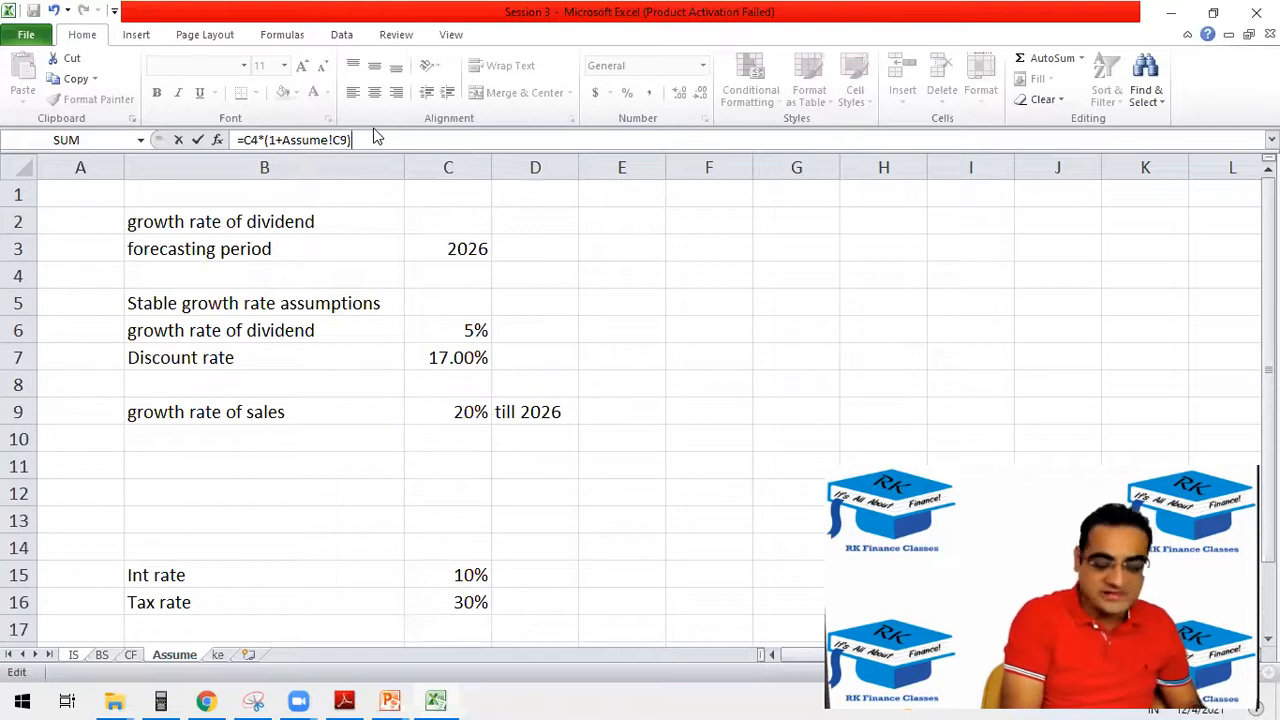
{"action": "key", "text": "Return"}
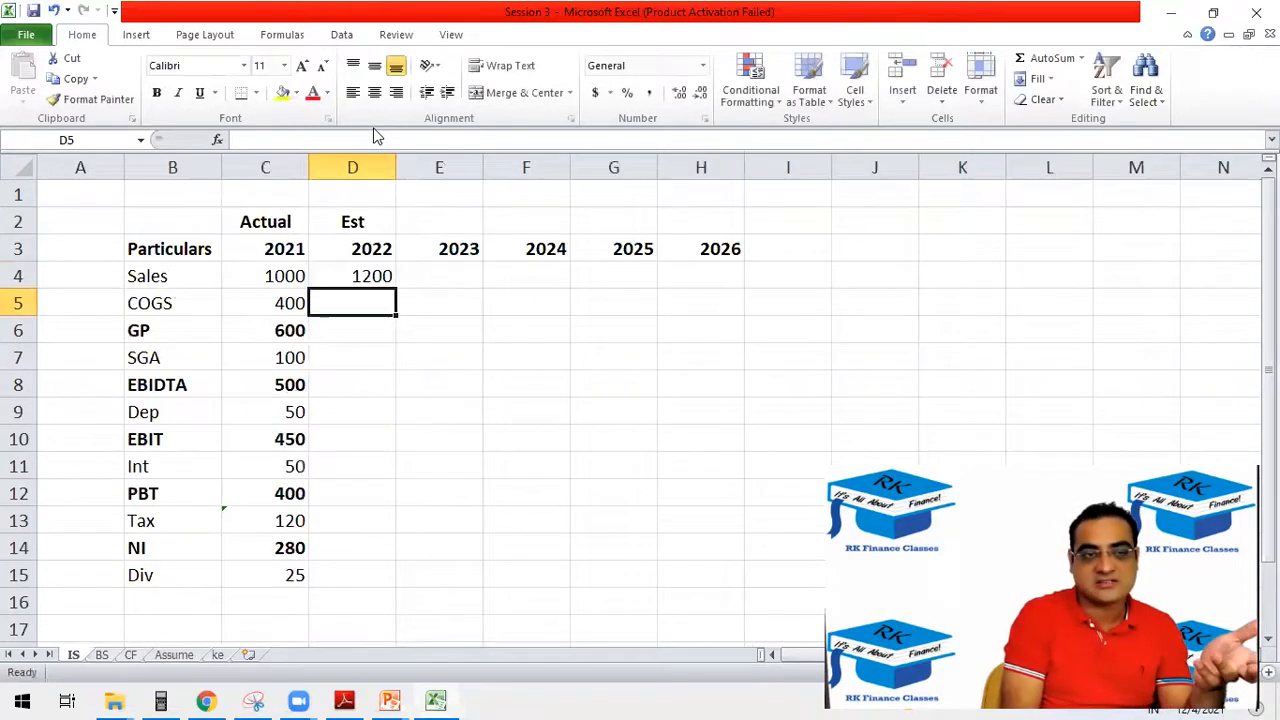
Try to copy the 2022 sales formula to 2023 in E4 and trace its growth-rate reference on the Assume sheet.
{"action": "left_click", "coordinate": [370, 280]}
{"action": "left_click_drag", "start_coordinate": [397, 288], "coordinate": [472, 293]}
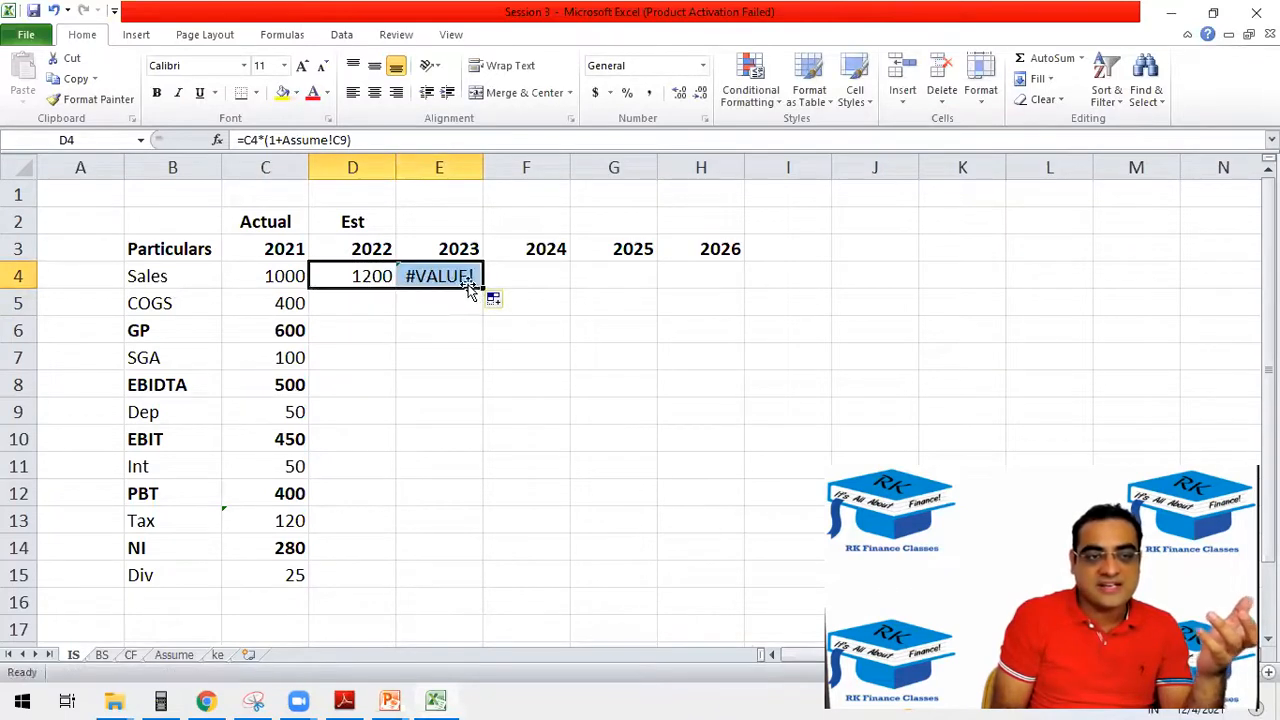
{"action": "left_click", "coordinate": [443, 275]}
{"action": "key", "text": "F2"}
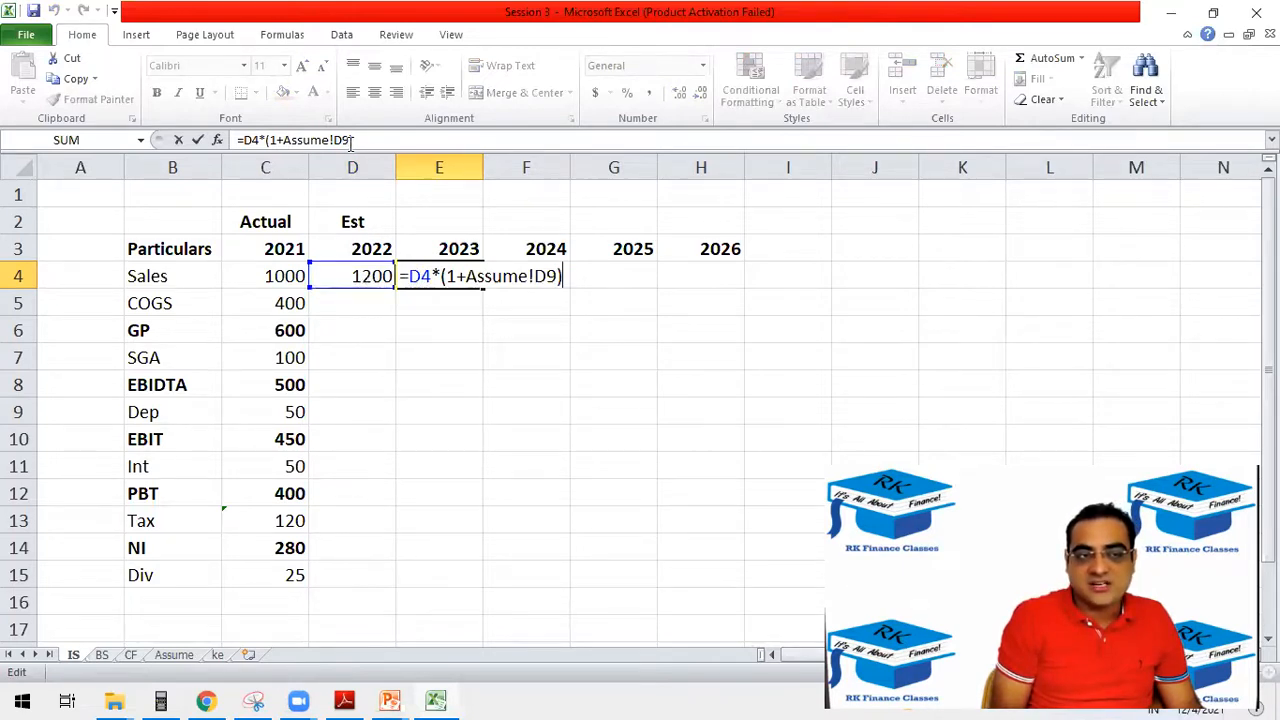
{"action": "key", "text": "Escape"}
{"action": "left_click", "coordinate": [174, 654]}
{"action": "left_click", "coordinate": [538, 412]}
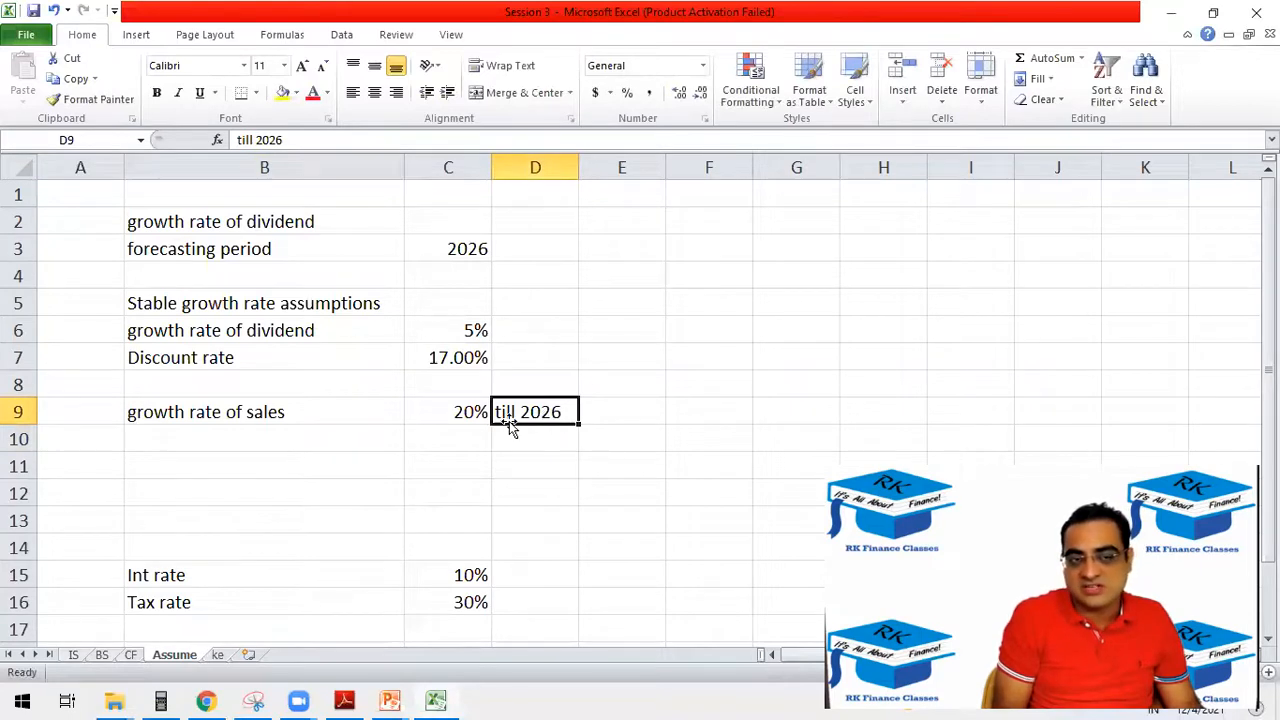
{"action": "left_click", "coordinate": [462, 411]}
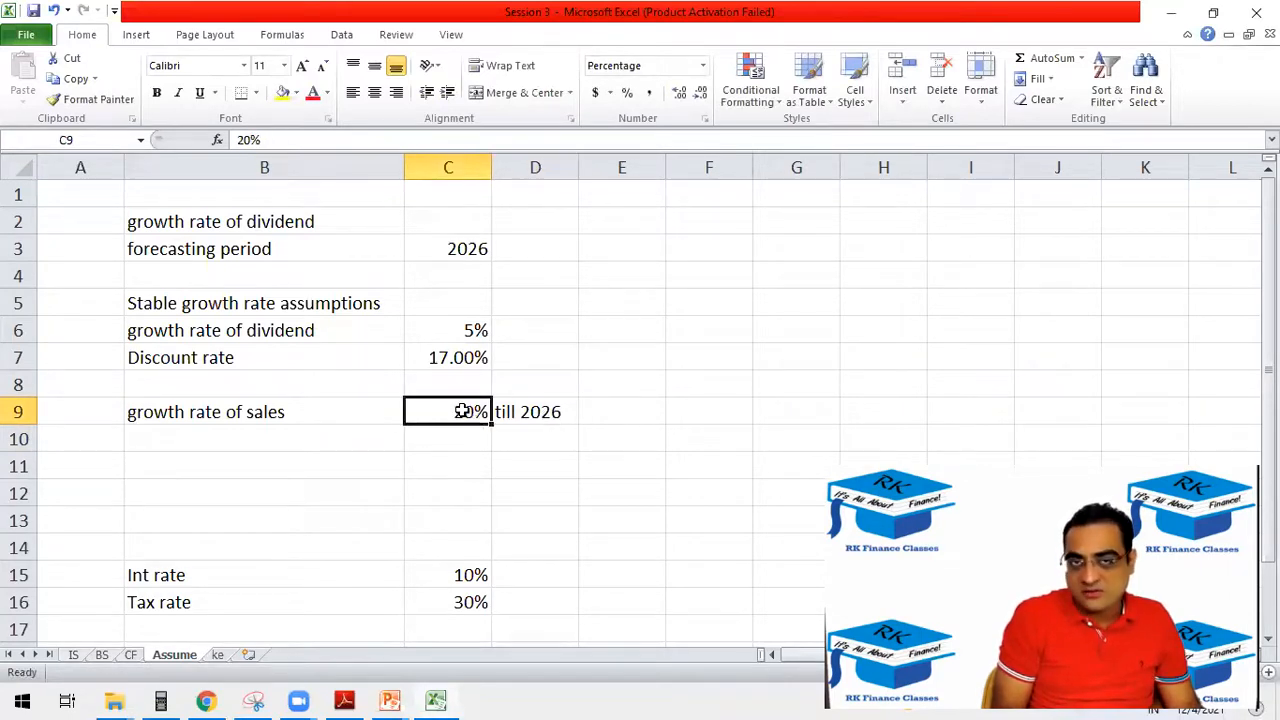
Make the growth-rate reference in the IS sheet's D4 absolute, so the formula reads =C4*(1+Assume!$C$9).
{"action": "left_click", "coordinate": [74, 654]}
{"action": "left_click", "coordinate": [362, 279]}
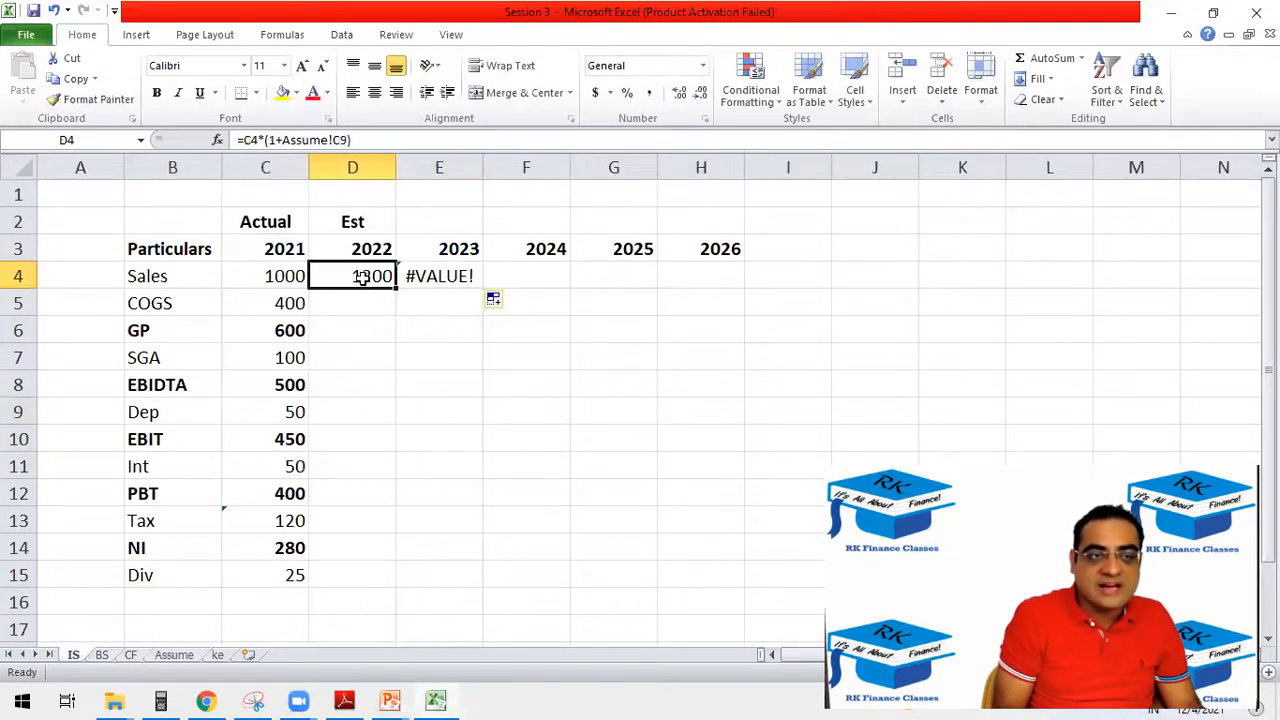
{"action": "left_click", "coordinate": [341, 141]}
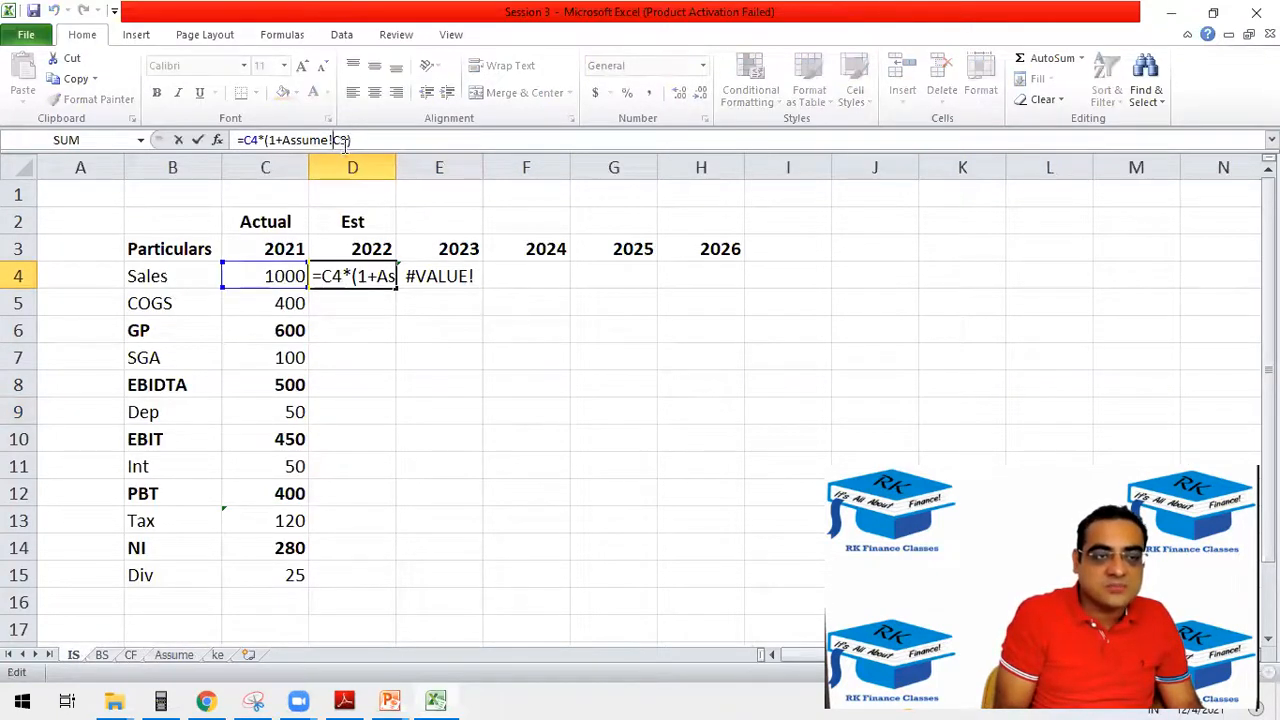
{"action": "type", "text": "$C"}
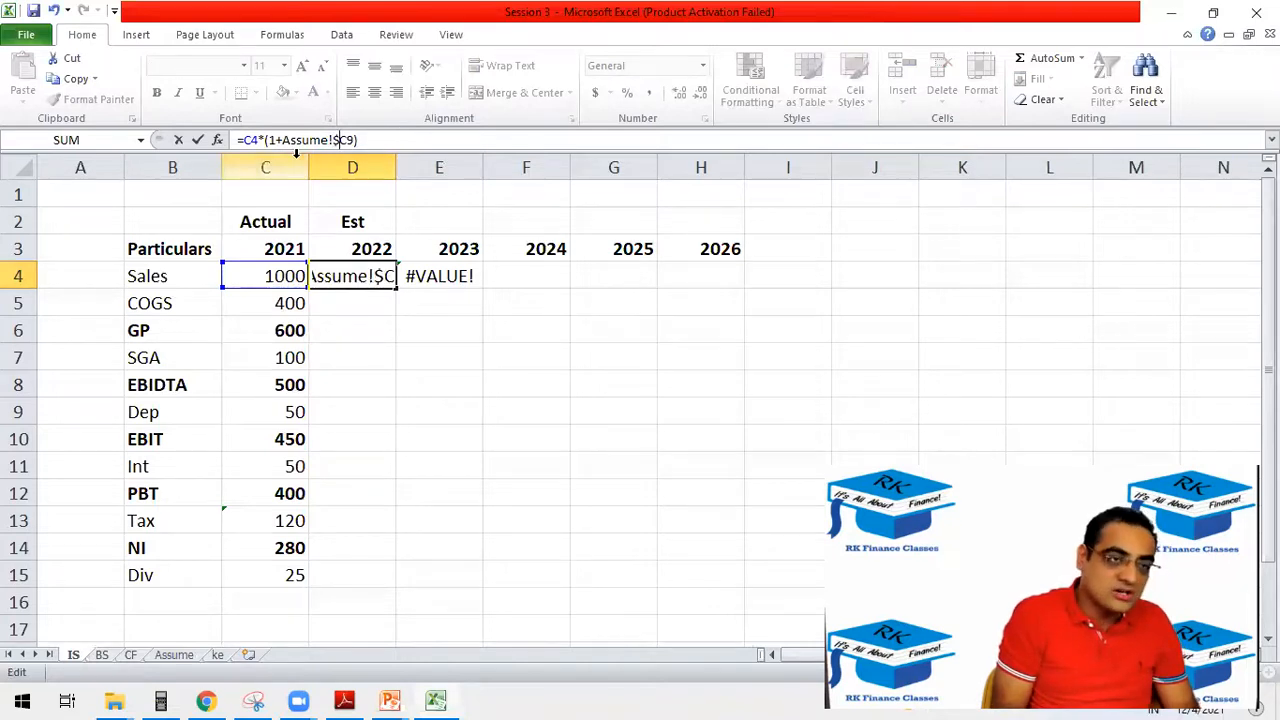
{"action": "type", "text": "$"}
{"action": "key", "text": "Return"}
Copy the corrected sales formula from D4 to E4 for 2023 and check its references.
{"action": "left_click", "coordinate": [370, 279]}
{"action": "left_click_drag", "start_coordinate": [398, 285], "coordinate": [460, 278]}
{"action": "left_click", "coordinate": [452, 278]}
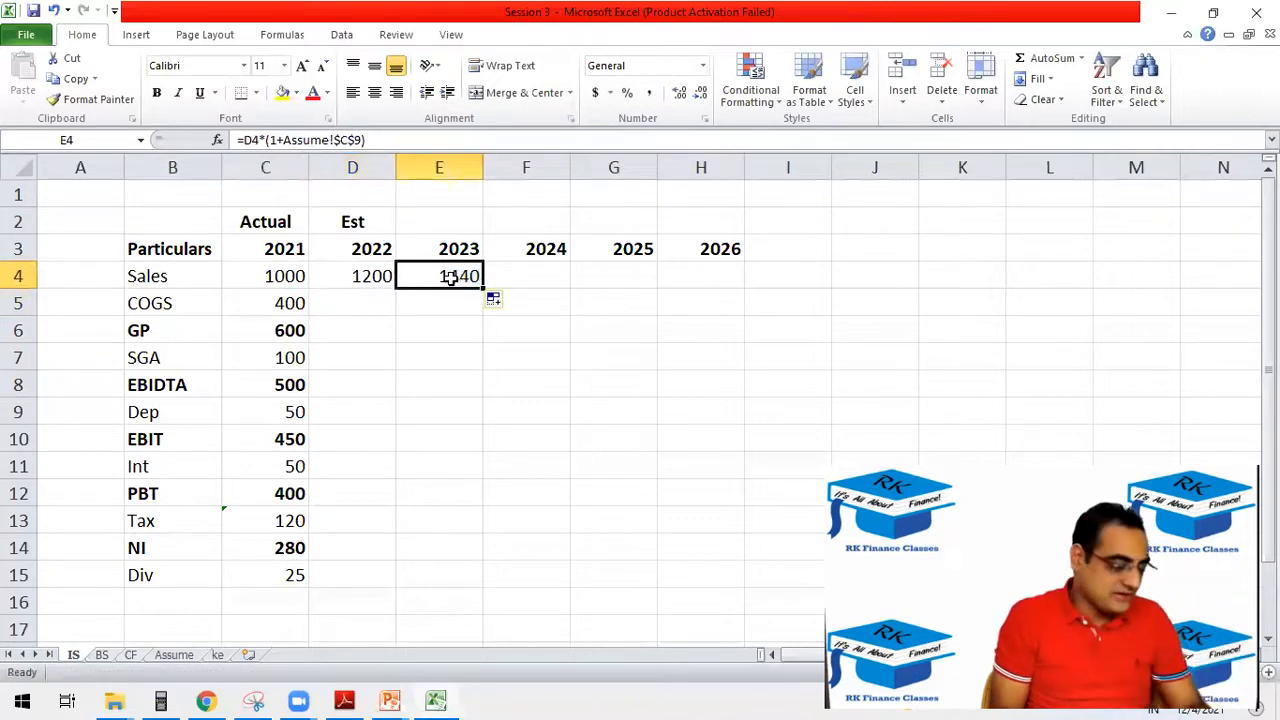
{"action": "key", "text": "F2"}
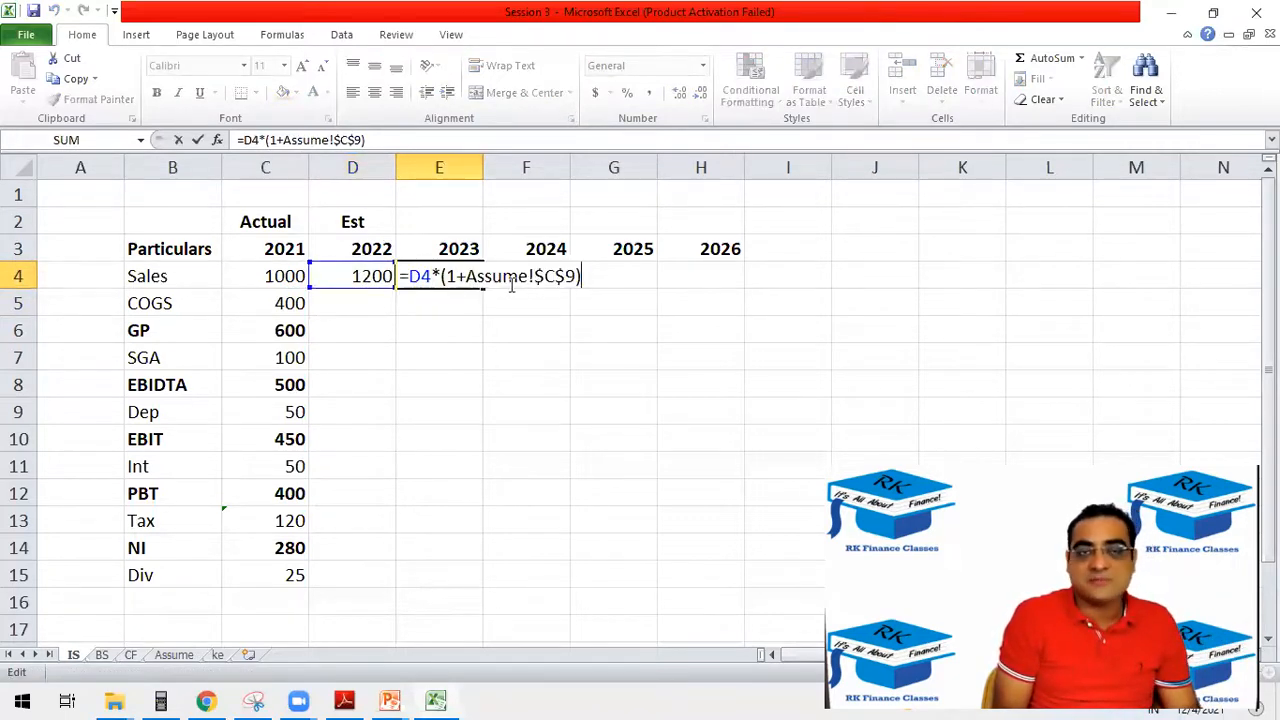
{"action": "key", "text": "Escape"}
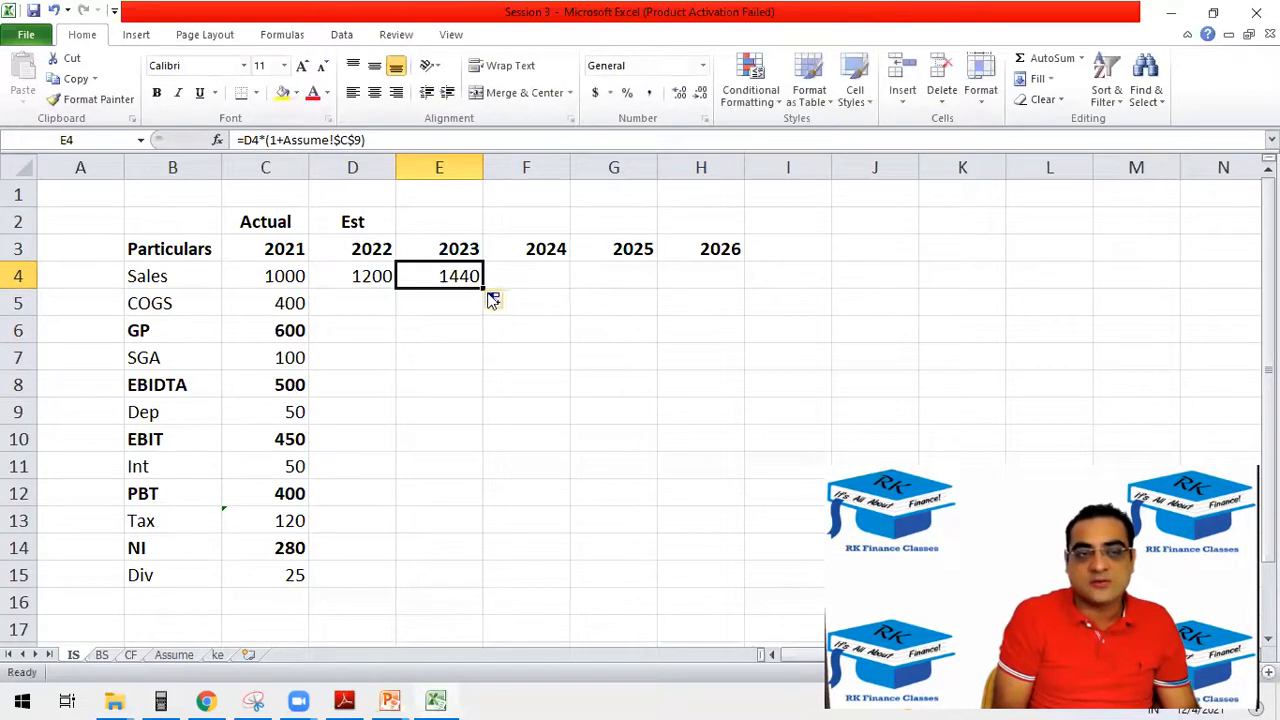
{"action": "double_click", "coordinate": [482, 286]}
{"action": "left_click", "coordinate": [467, 280]}
{"action": "left_click", "coordinate": [460, 306]}
{"action": "key", "text": "ctrl+shift+Down"}
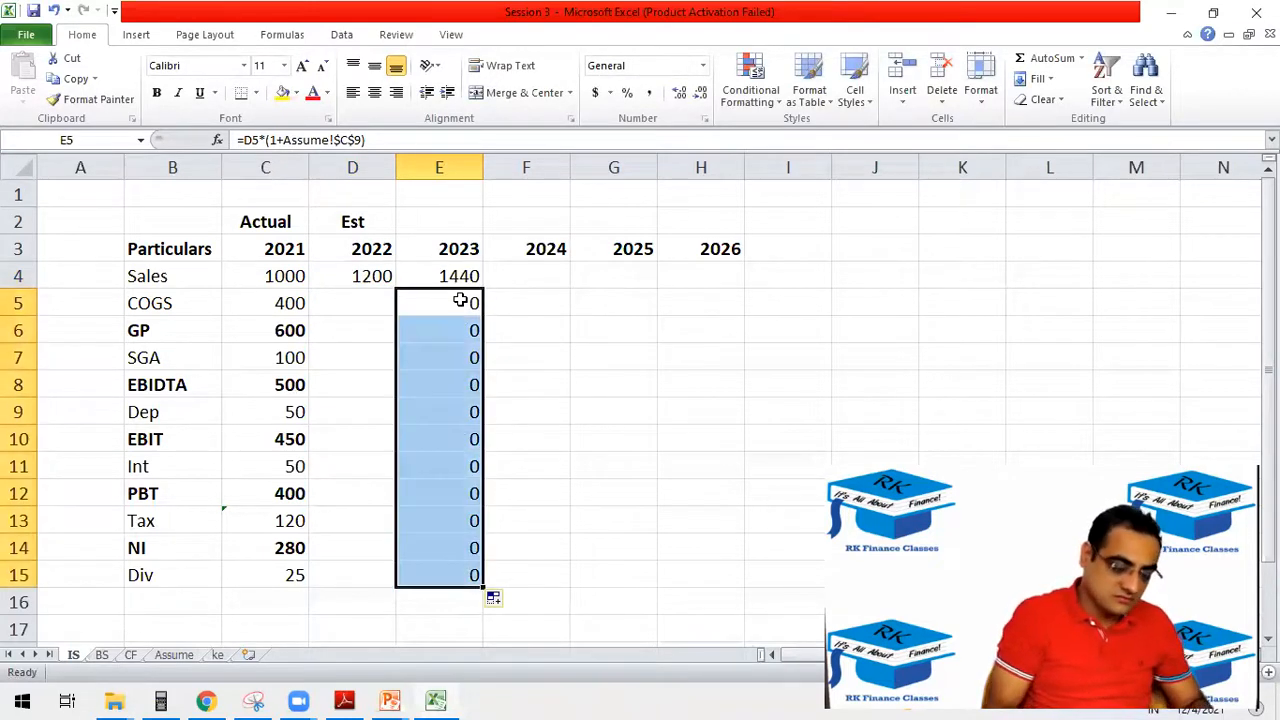
{"action": "key", "text": "Delete"}
Extend the sales formula from E4 through H4 for 2024–2026 and format D4:H4 with no decimal places.
{"action": "left_click", "coordinate": [432, 270]}
{"action": "left_click_drag", "start_coordinate": [483, 288], "coordinate": [723, 291]}
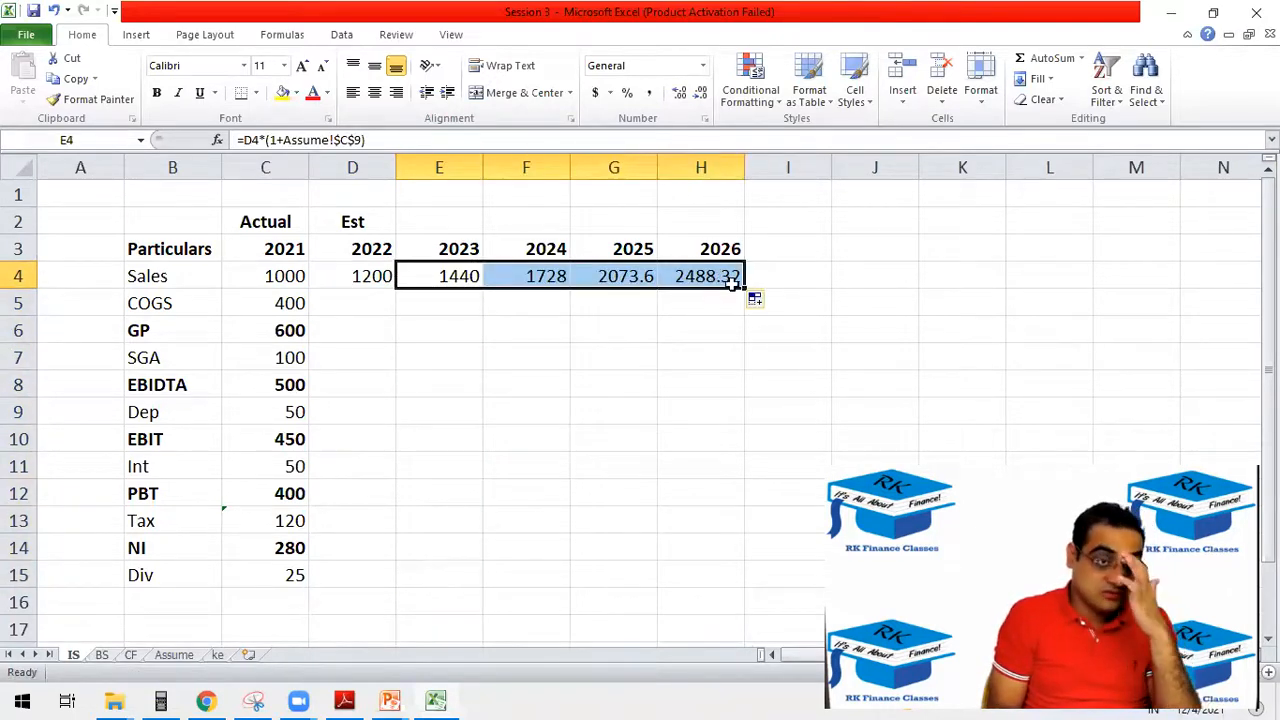
{"action": "left_click_drag", "start_coordinate": [380, 277], "coordinate": [718, 280]}
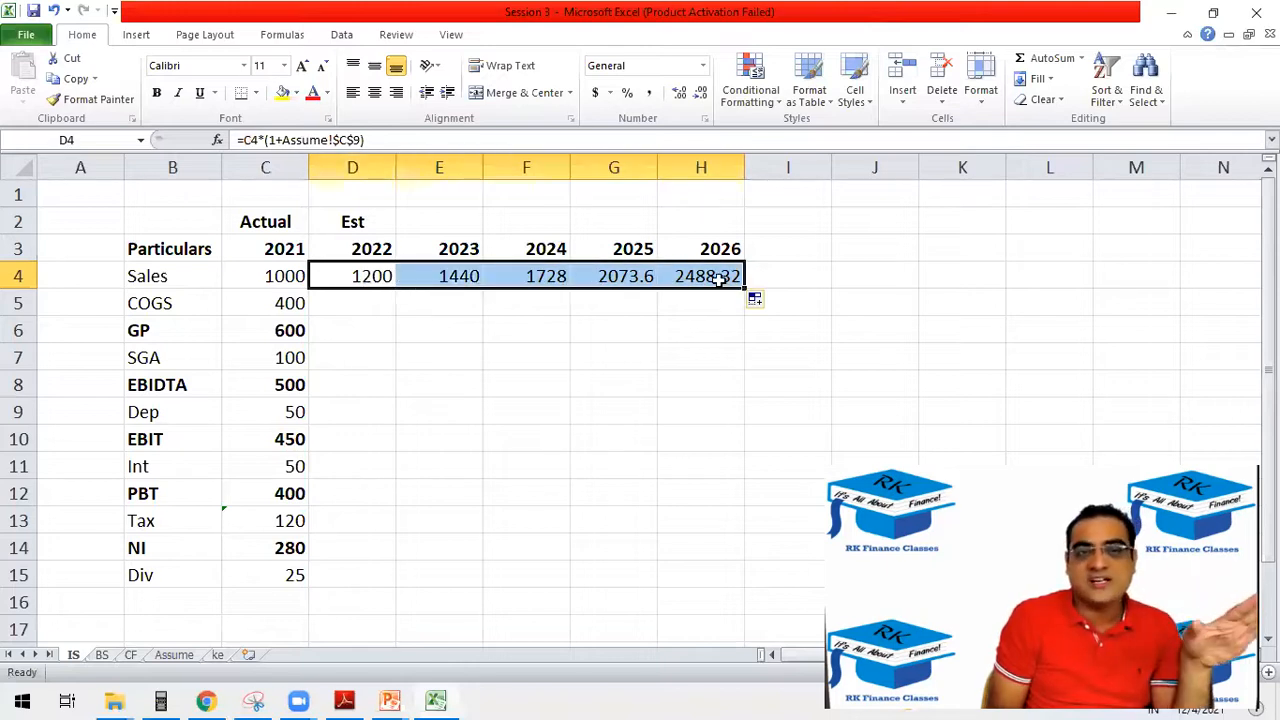
{"action": "left_click", "coordinate": [700, 96]}
{"action": "left_click", "coordinate": [700, 96]}
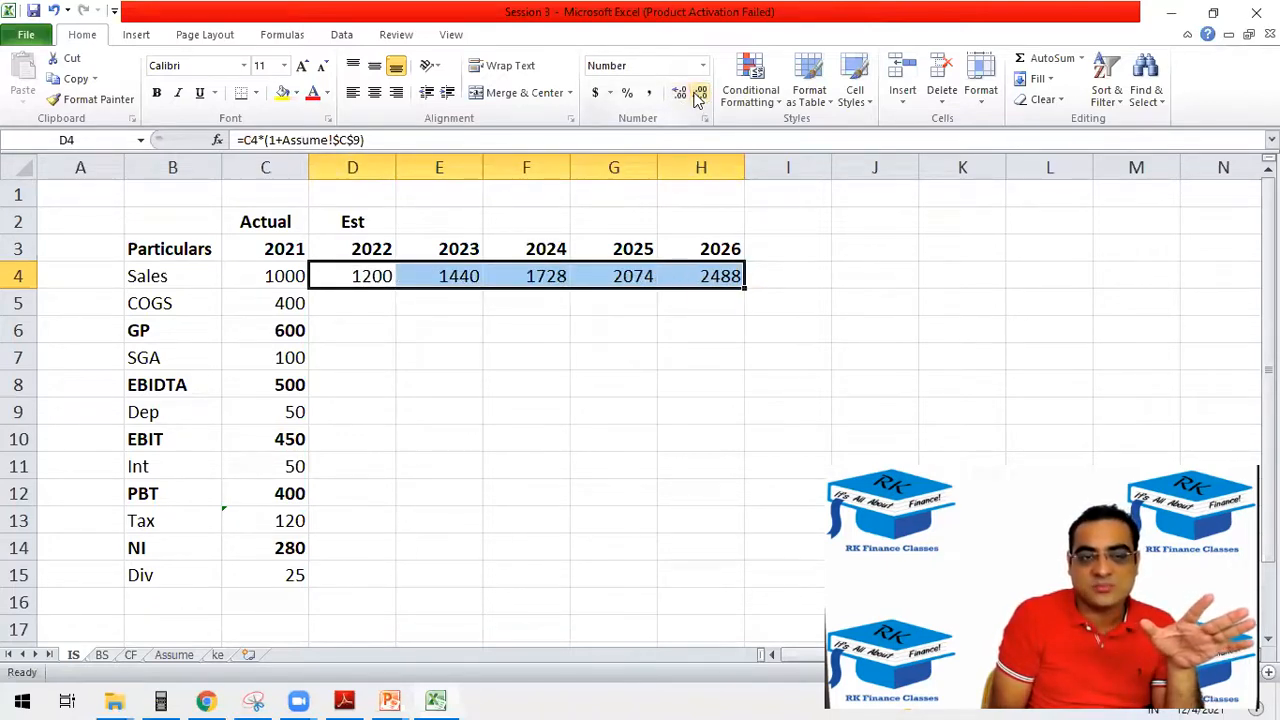
{"action": "left_click", "coordinate": [679, 327]}
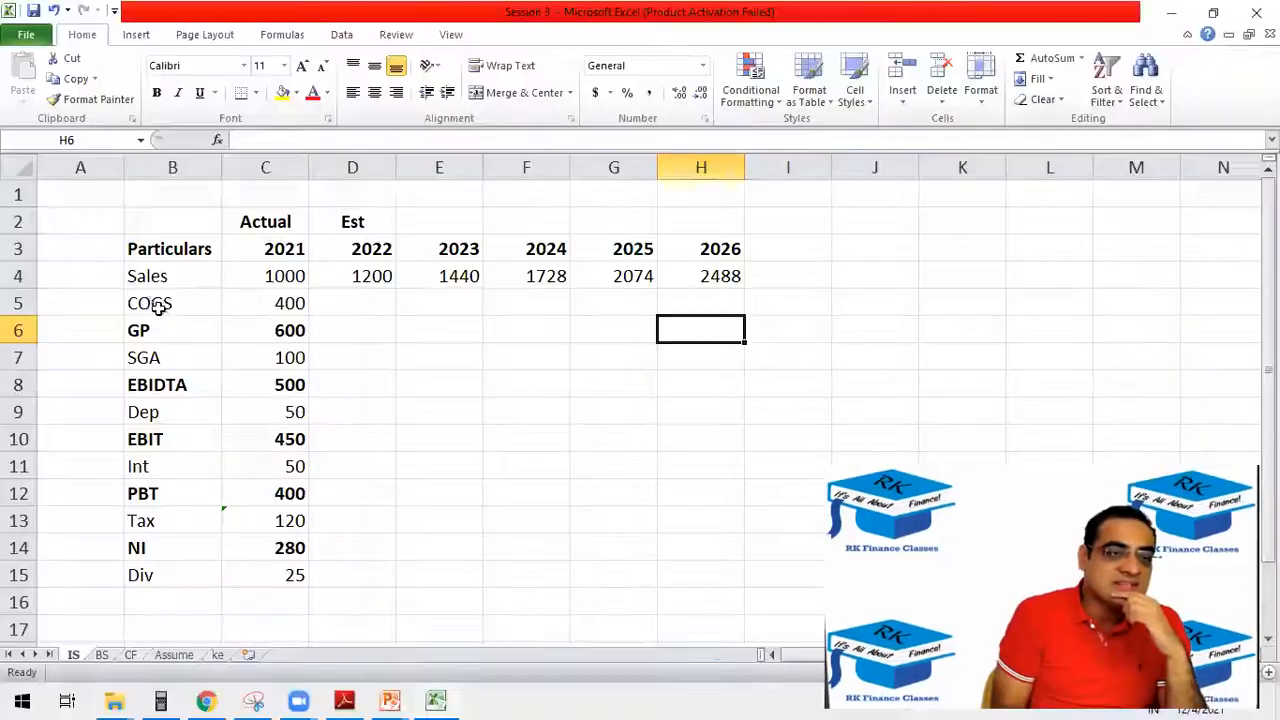
{"action": "left_click_drag", "start_coordinate": [159, 308], "coordinate": [229, 303]}
{"action": "left_click_drag", "start_coordinate": [149, 329], "coordinate": [295, 330]}
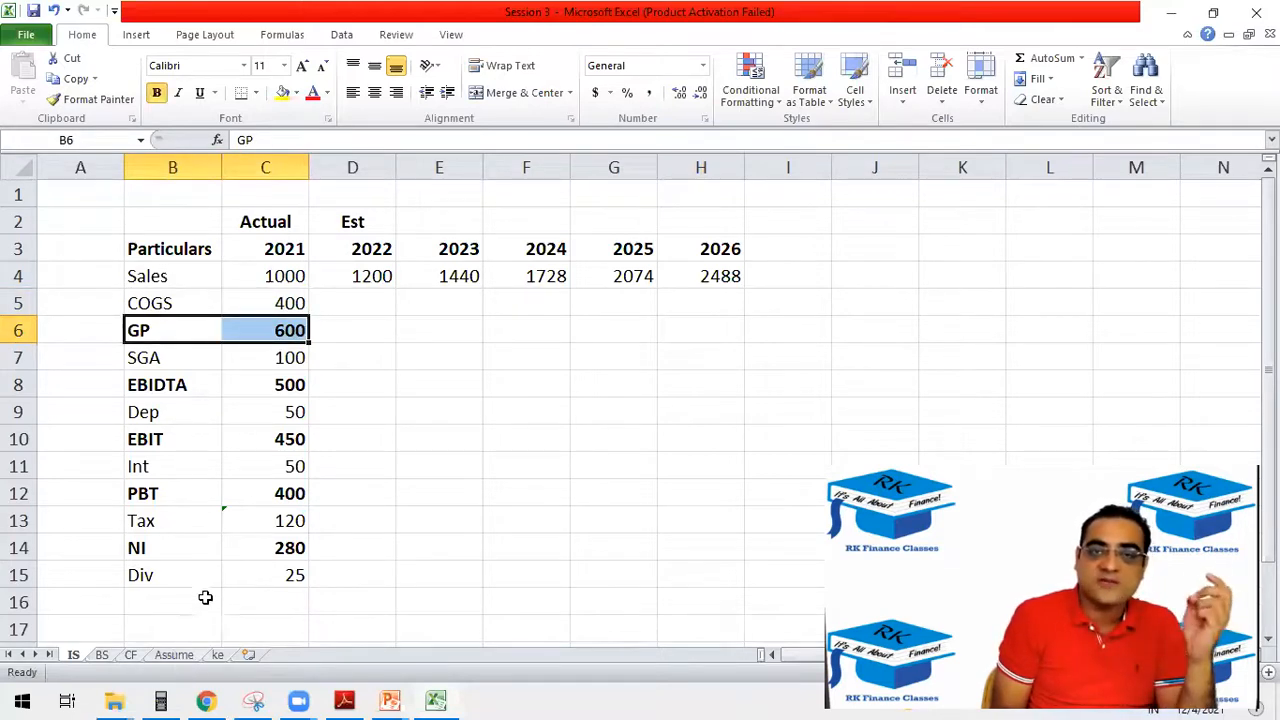
{"action": "left_click", "coordinate": [161, 303]}
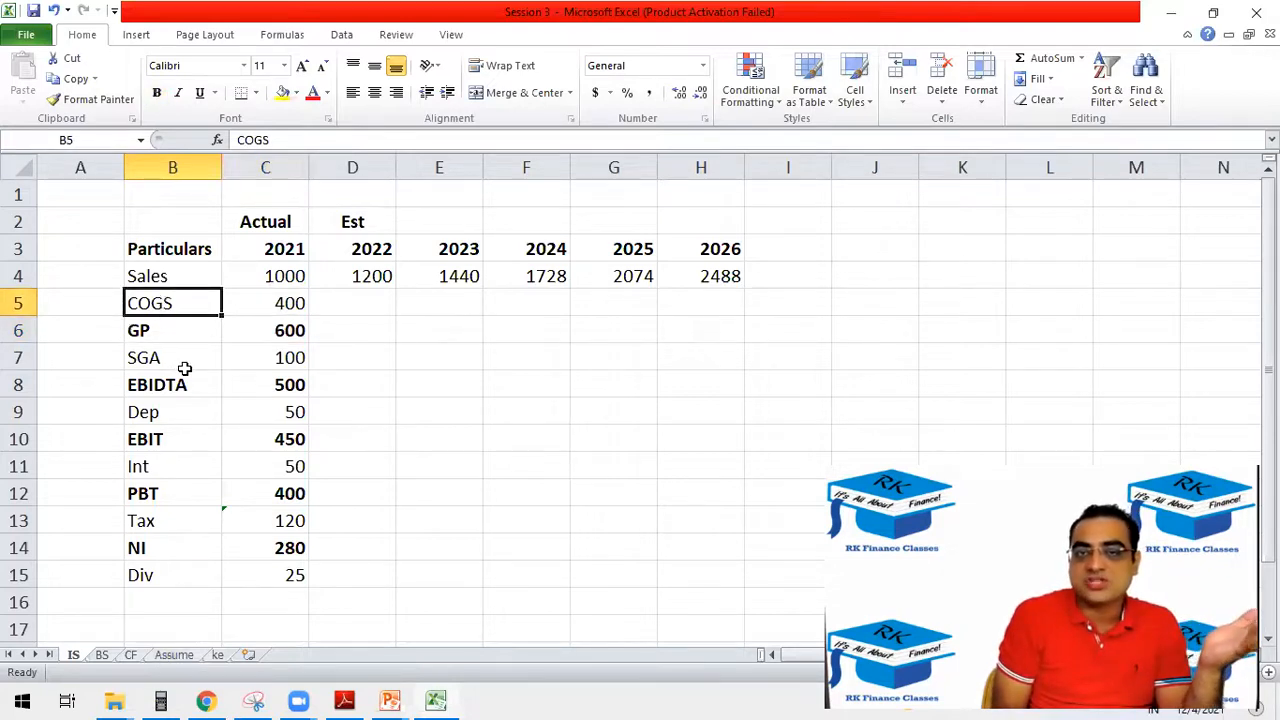
Enter the label "COGS as % of sales" in B10 of the Assume sheet.
{"action": "left_click", "coordinate": [182, 656]}
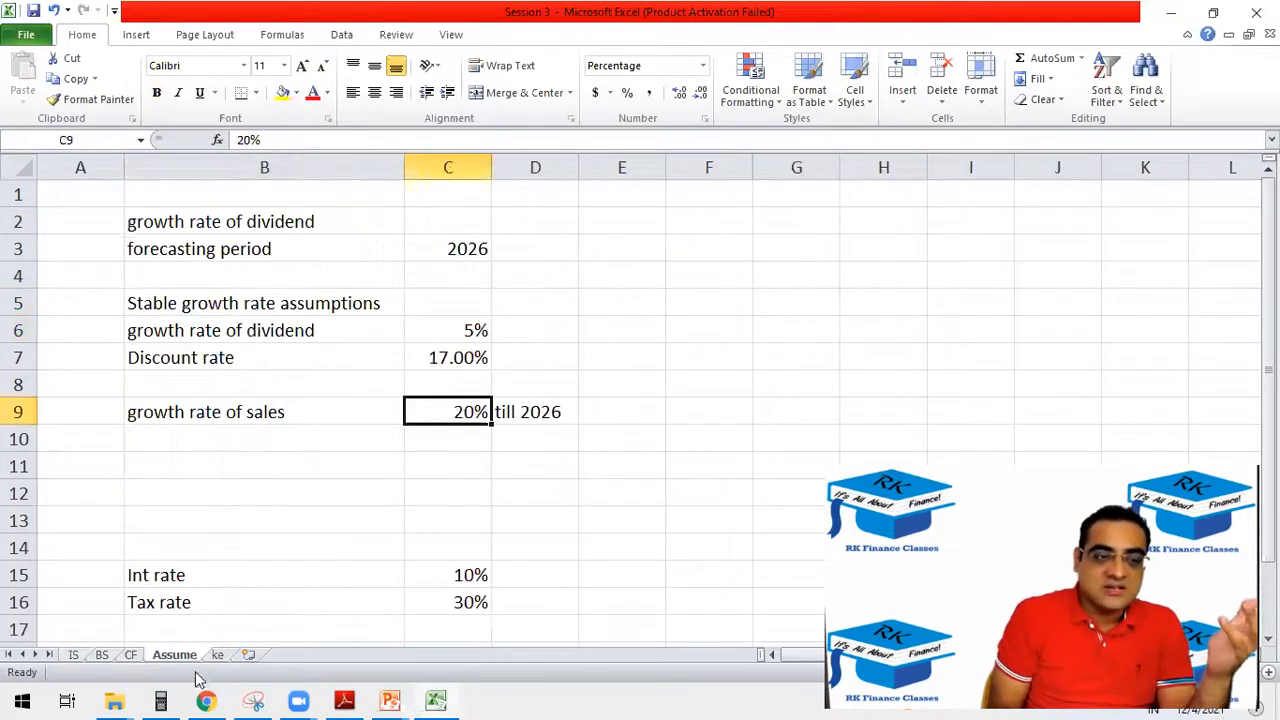
{"action": "left_click", "coordinate": [186, 436]}
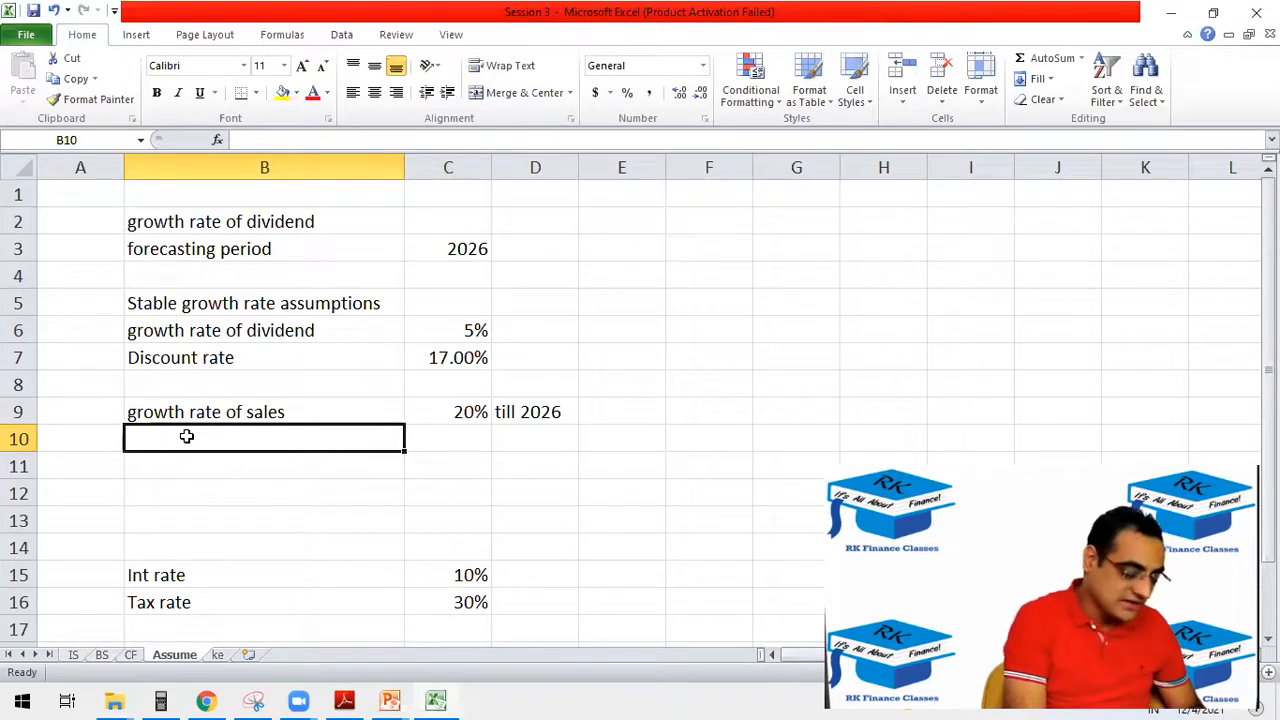
{"action": "type", "text": "cogs AS % OF SALES"}
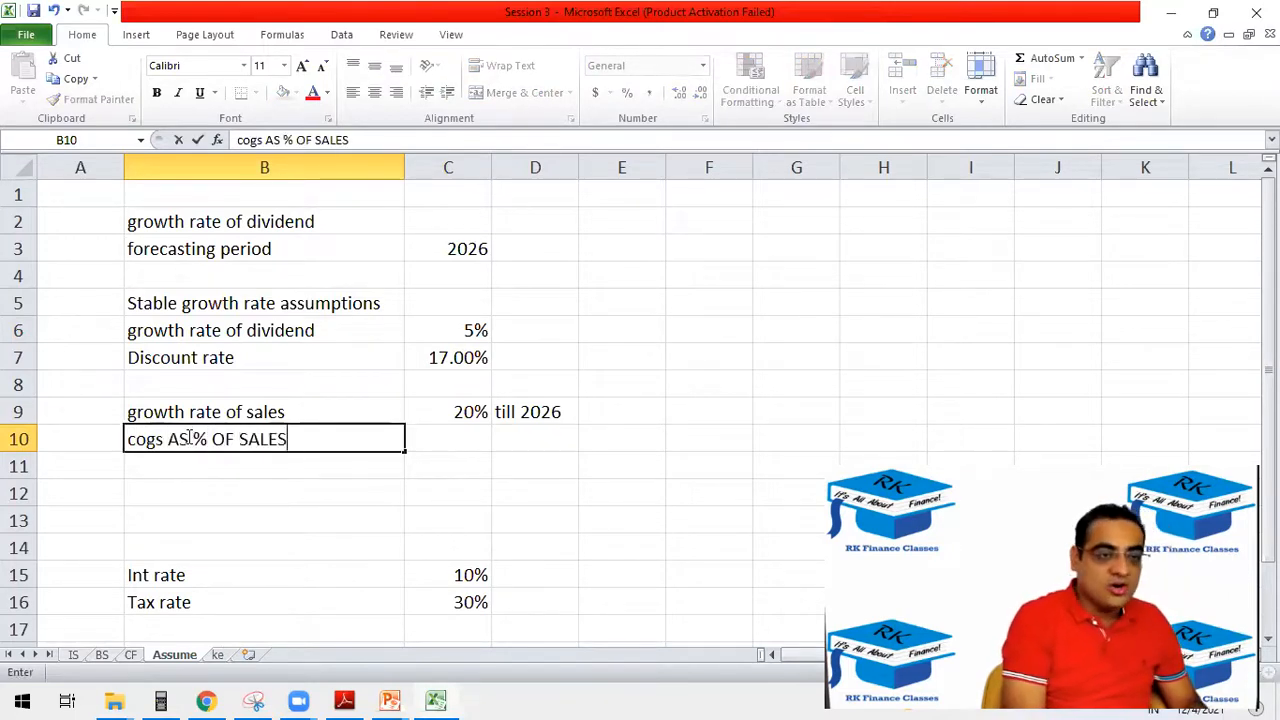
{"action": "key", "text": "BackSpace"}
{"action": "key", "text": "BackSpace"}
{"action": "key", "text": "BackSpace"}
{"action": "key", "text": "BackSpace"}
{"action": "key", "text": "BackSpace"}
{"action": "key", "text": "BackSpace"}
{"action": "key", "text": "BackSpace"}
{"action": "key", "text": "BackSpace"}
{"action": "key", "text": "BackSpace"}
{"action": "key", "text": "BackSpace"}
{"action": "key", "text": "BackSpace"}
{"action": "key", "text": "BackSpace"}
{"action": "key", "text": "BackSpace"}
{"action": "key", "text": "BackSpace"}
{"action": "key", "text": "BackSpace"}
{"action": "key", "text": "BackSpace"}
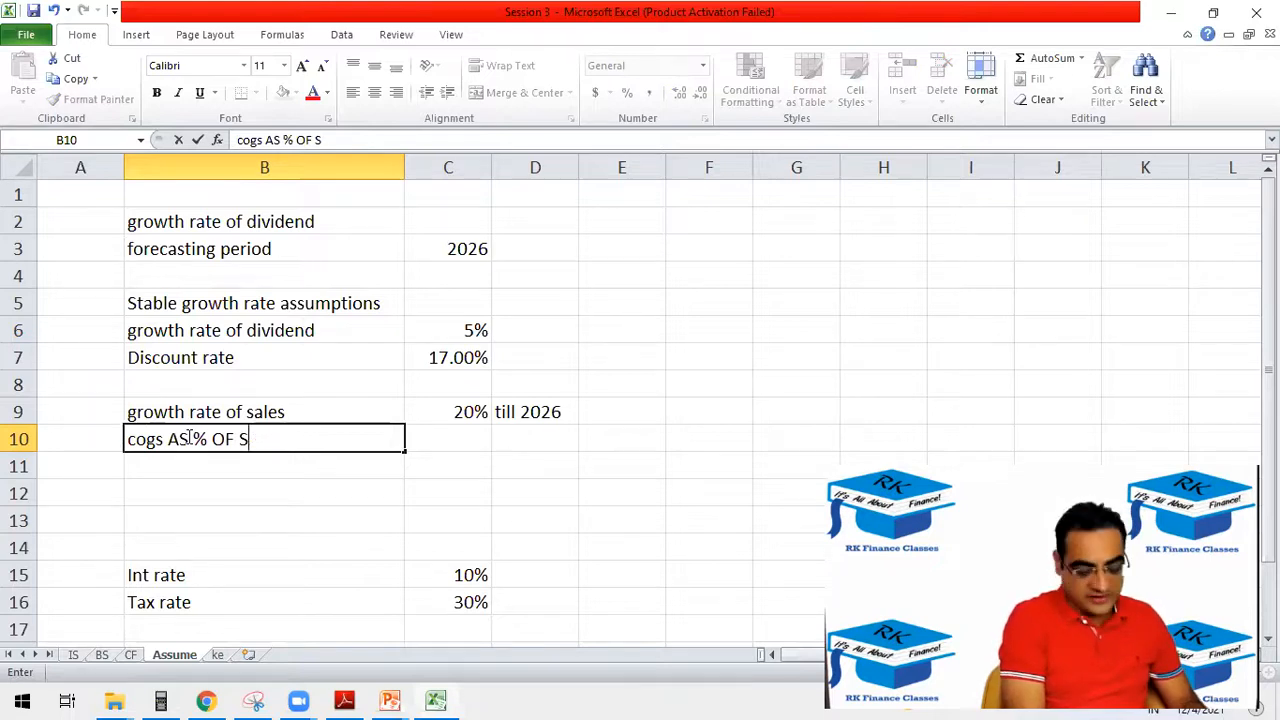
{"action": "key", "text": "Tab"}
{"action": "type", "text": "cO"}
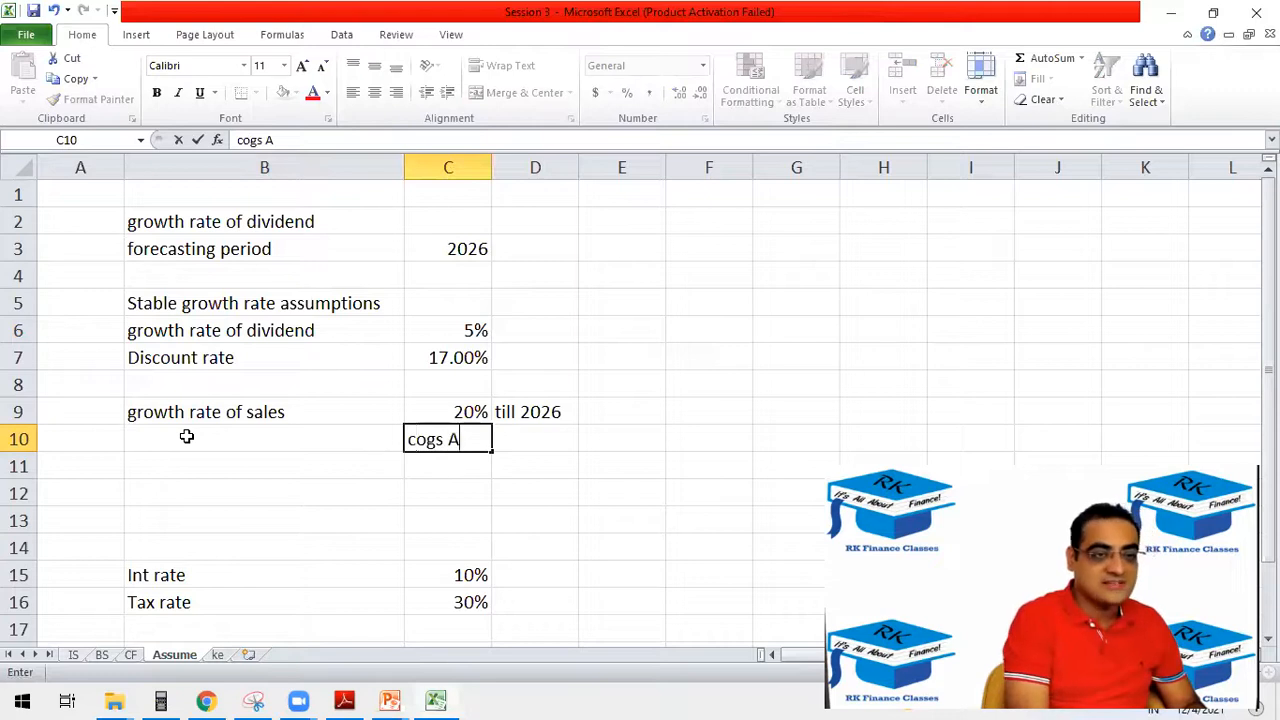
{"action": "key", "text": "Escape"}
{"action": "left_click", "coordinate": [186, 436]}
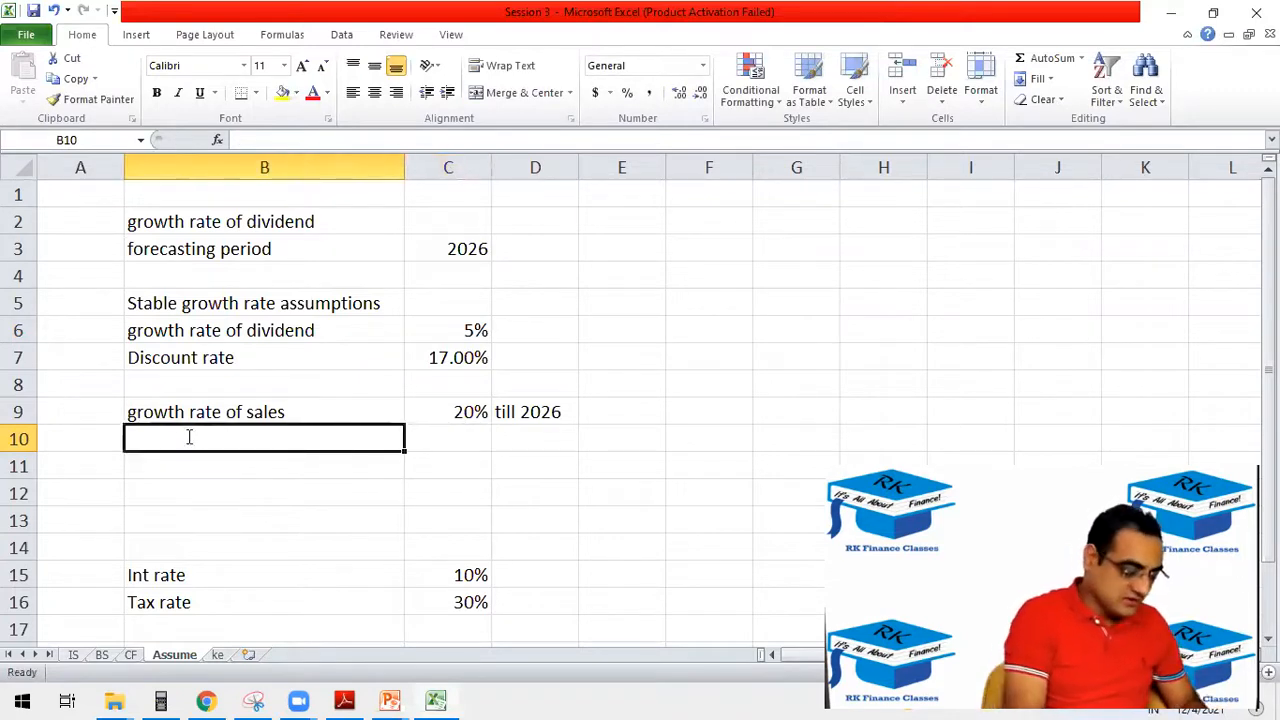
{"action": "type", "text": "cogs A"}
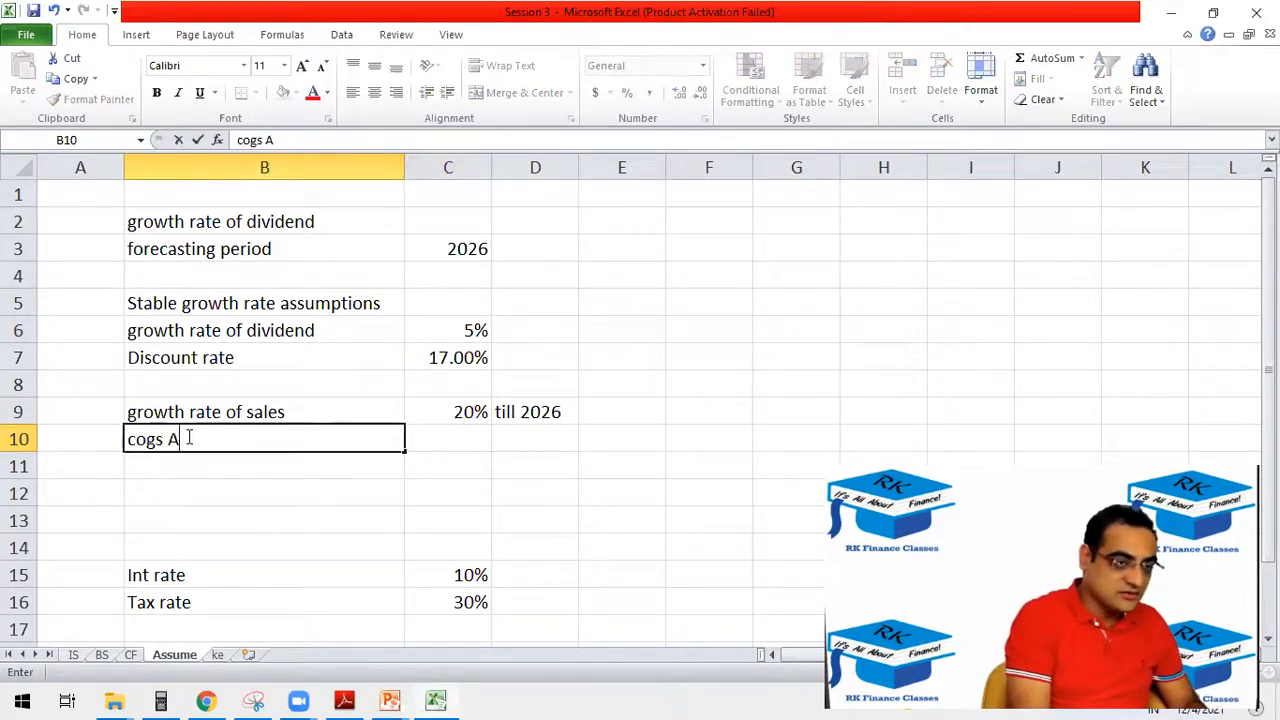
{"action": "type", "text": "SCP"}
{"action": "type", "text": "GS as % of sales"}
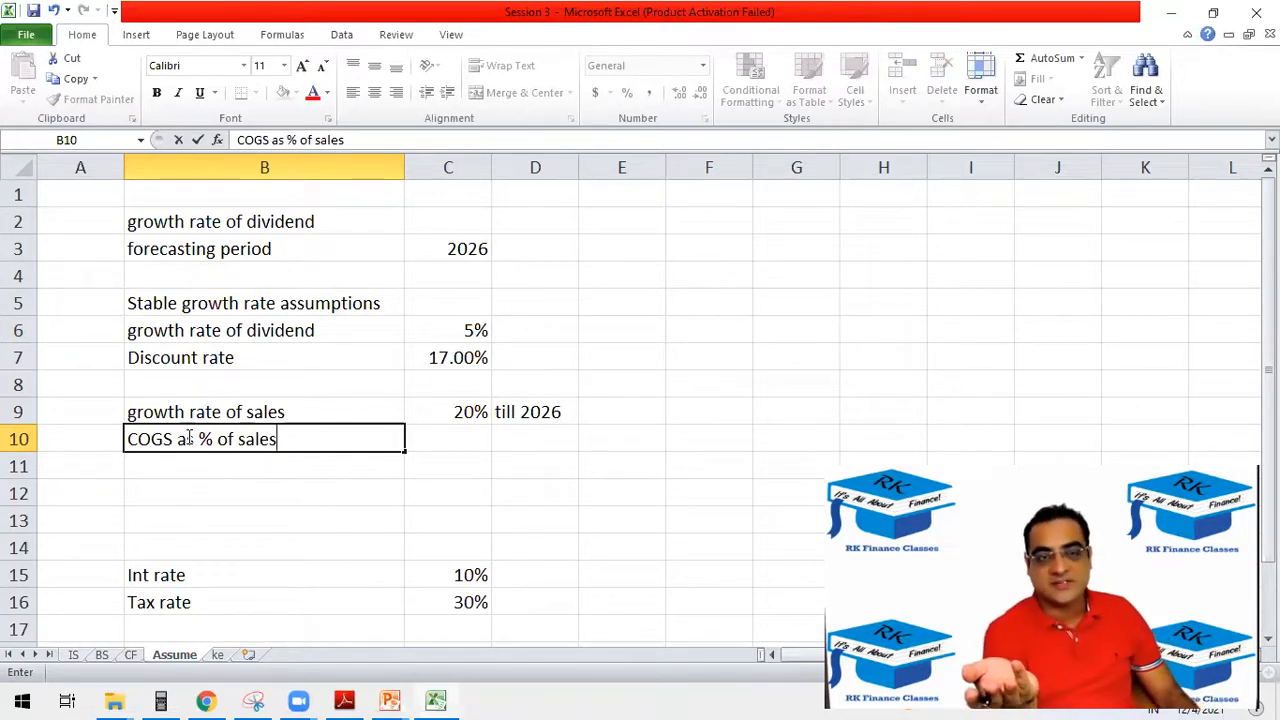
{"action": "key", "text": "Tab"}
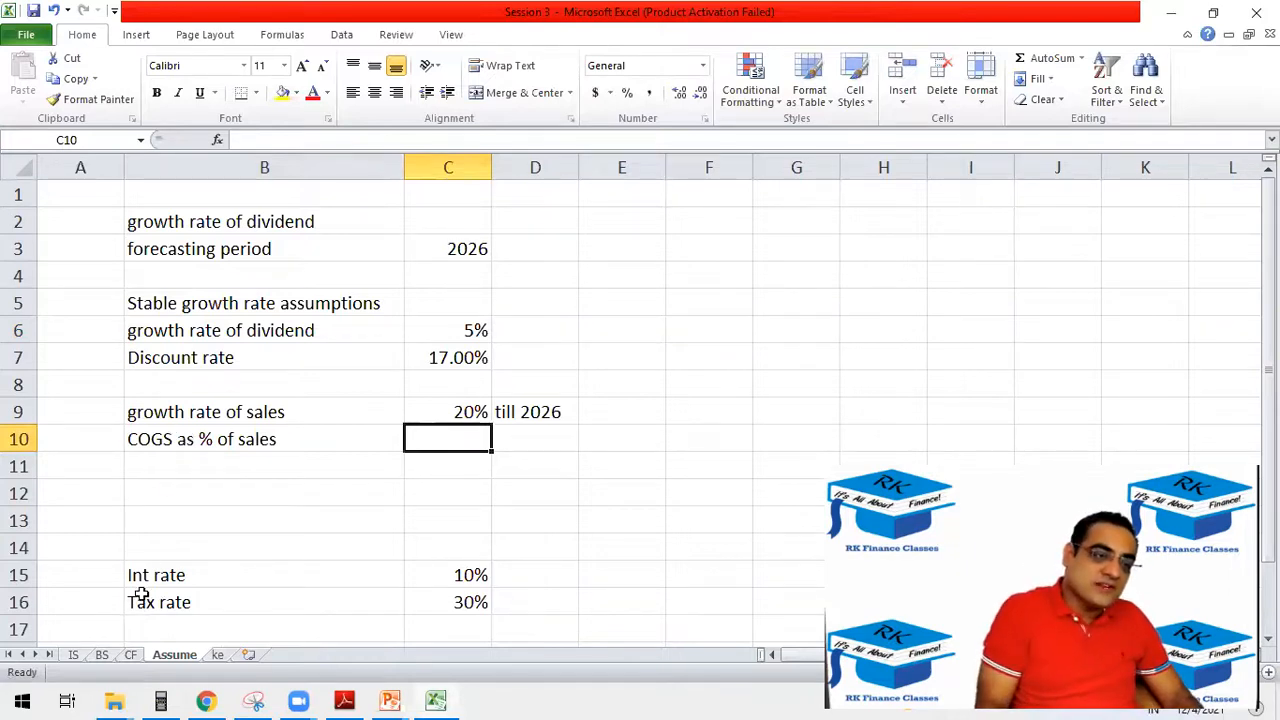
Compare the 2021 COGS in C5 with the 2021 sales in C4 on the IS sheet to work out the COGS percentage.
{"action": "left_click", "coordinate": [172, 441]}
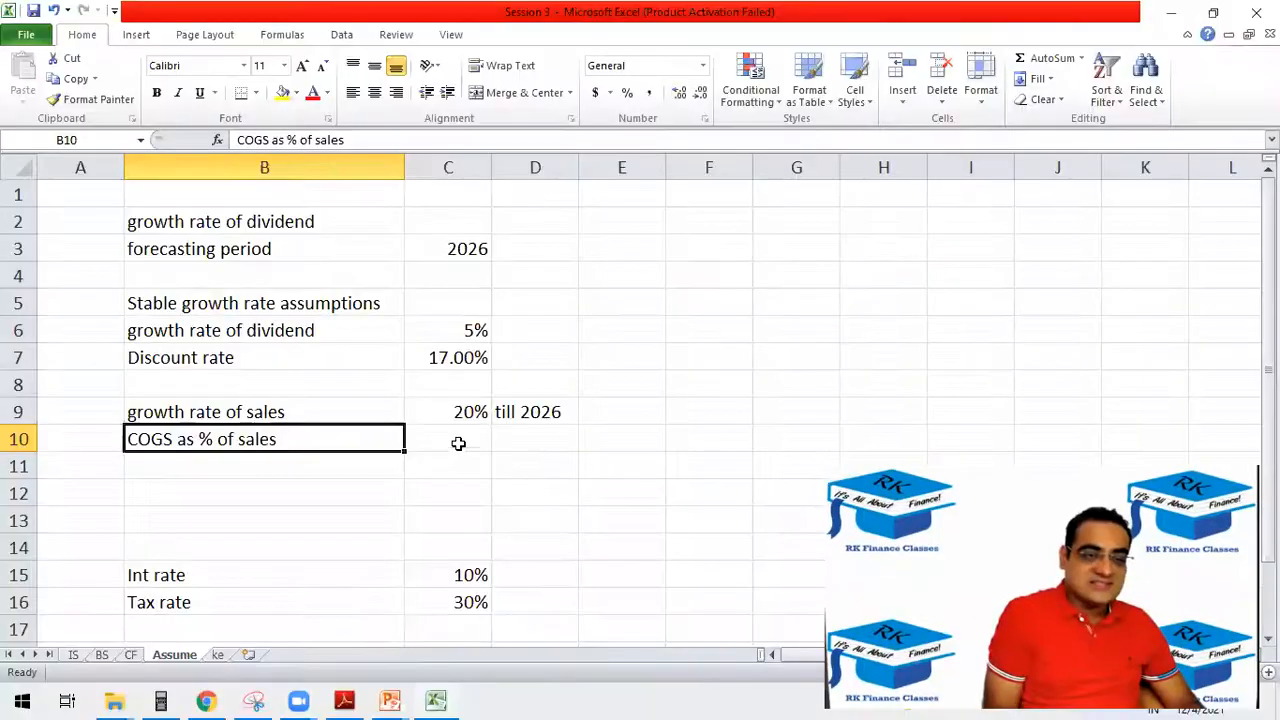
{"action": "left_click", "coordinate": [454, 430]}
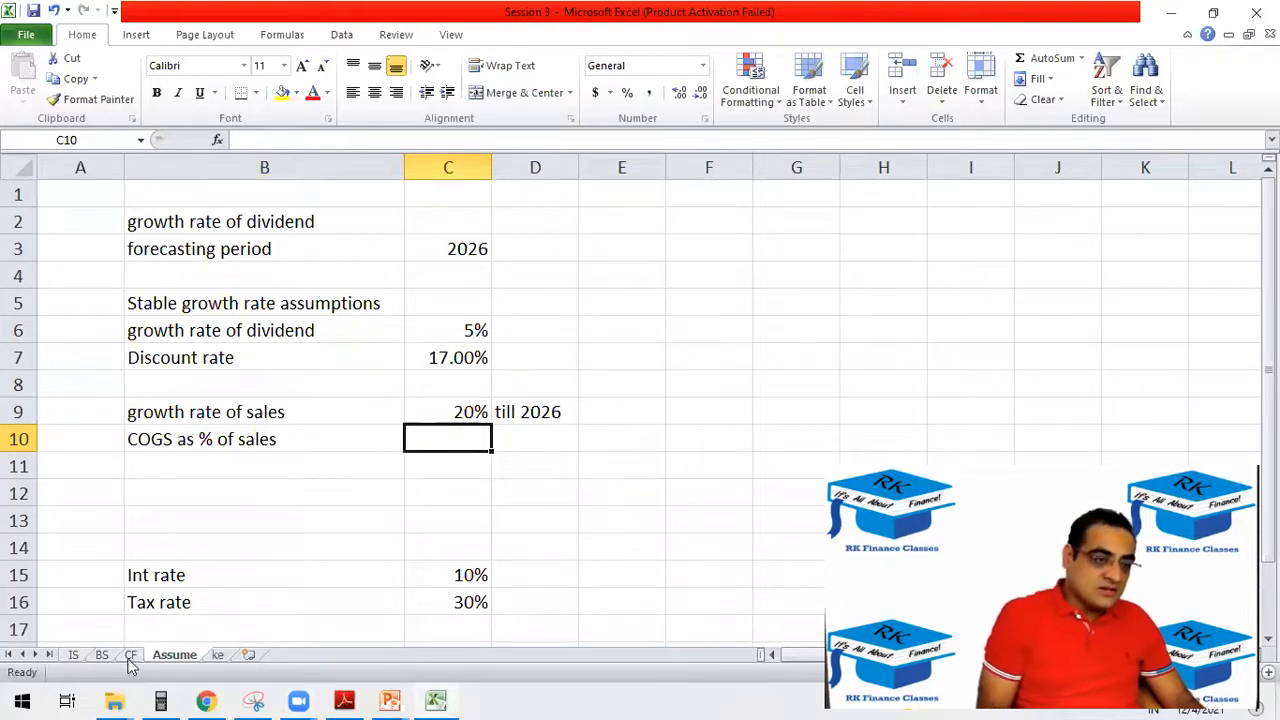
{"action": "left_click", "coordinate": [75, 656]}
{"action": "left_click_drag", "start_coordinate": [286, 302], "coordinate": [284, 279]}
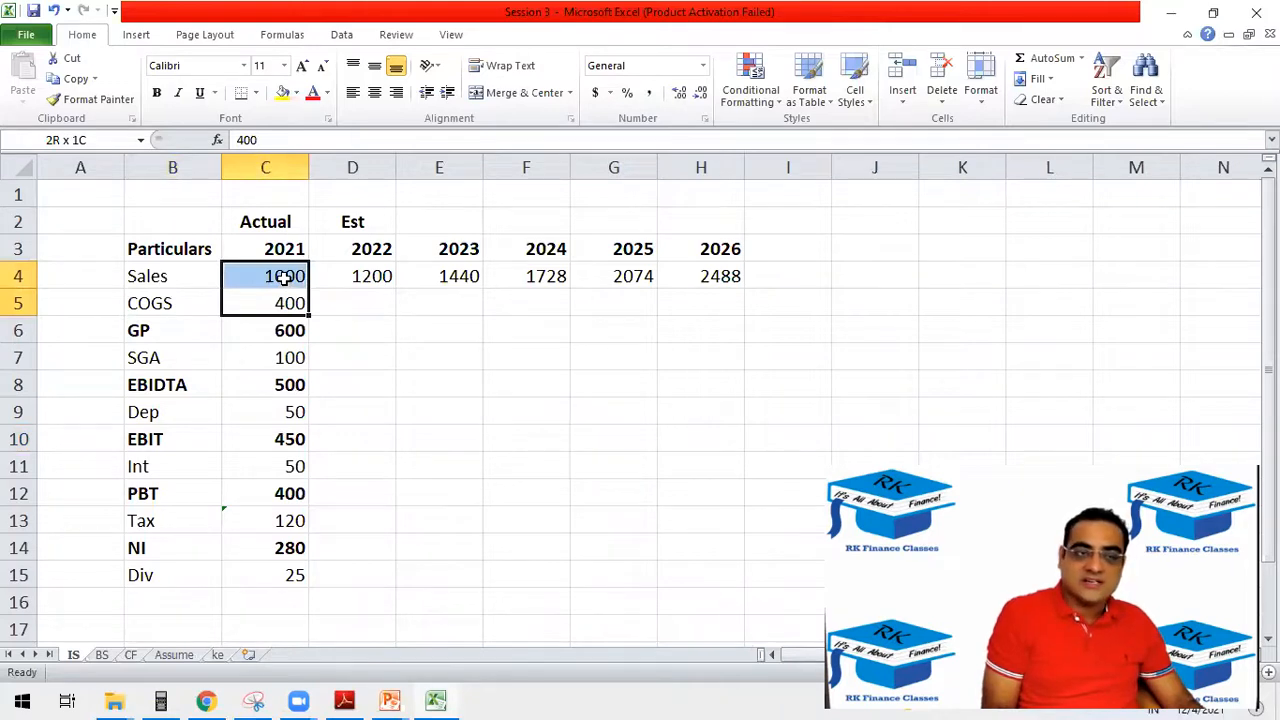
{"action": "left_click", "coordinate": [277, 302]}
{"action": "left_click", "coordinate": [276, 277]}
{"action": "left_click", "coordinate": [278, 311]}
{"action": "left_click", "coordinate": [279, 279]}
{"action": "left_click", "coordinate": [278, 306]}
{"action": "left_click", "coordinate": [281, 280]}
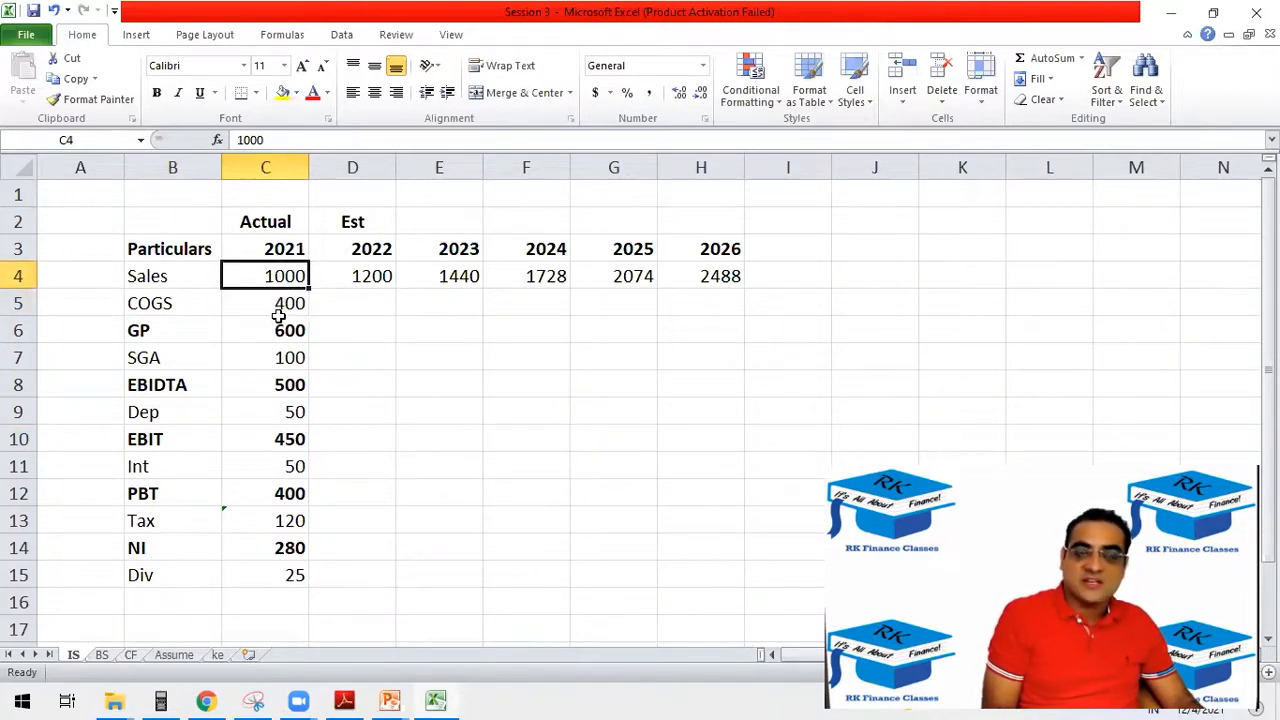
{"action": "left_click", "coordinate": [279, 318]}
{"action": "left_click_drag", "start_coordinate": [294, 301], "coordinate": [59, 270]}
{"action": "left_click_drag", "start_coordinate": [281, 300], "coordinate": [270, 276]}
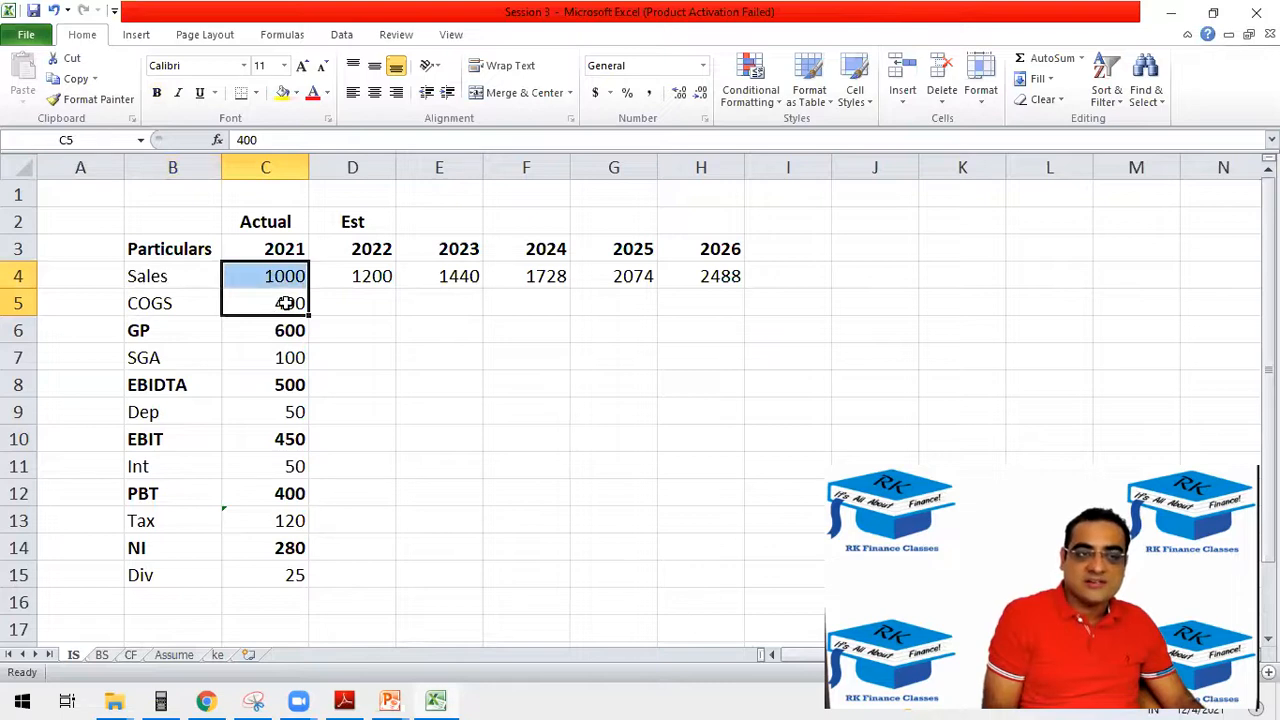
Enter 40% as the COGS percentage of sales in C10 of the Assume sheet.
{"action": "left_click", "coordinate": [174, 654]}
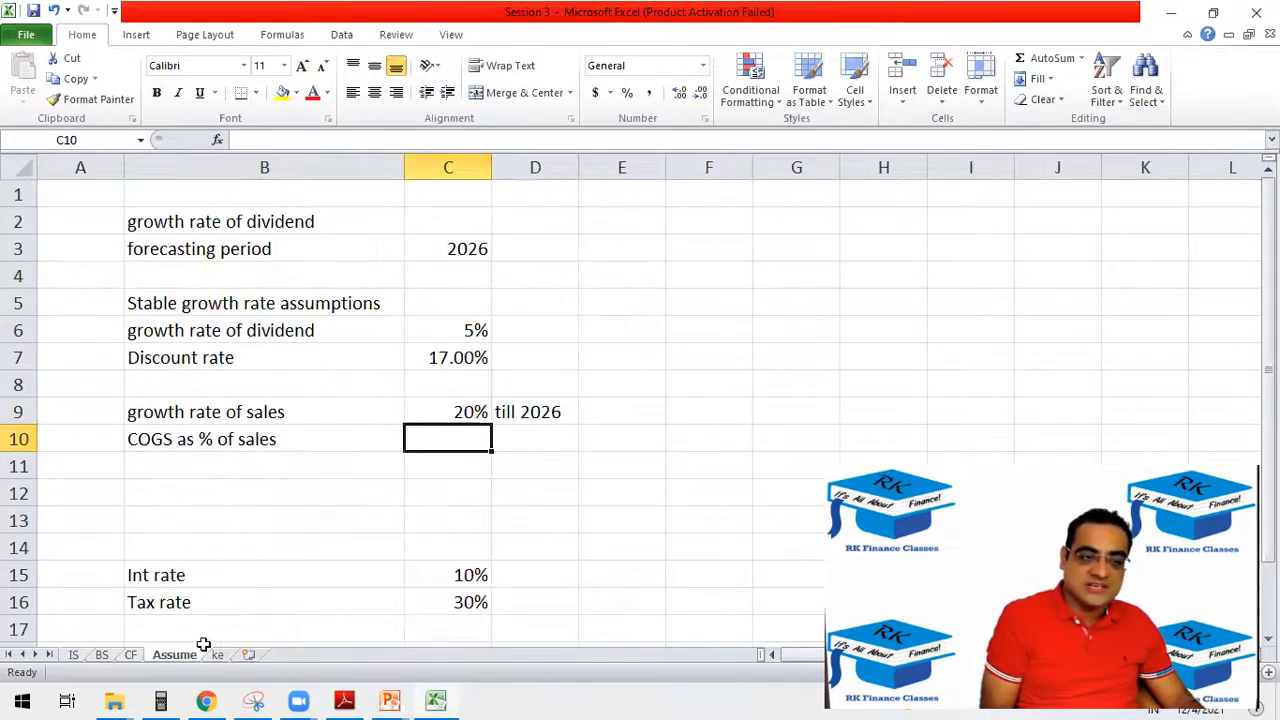
{"action": "type", "text": "40%"}
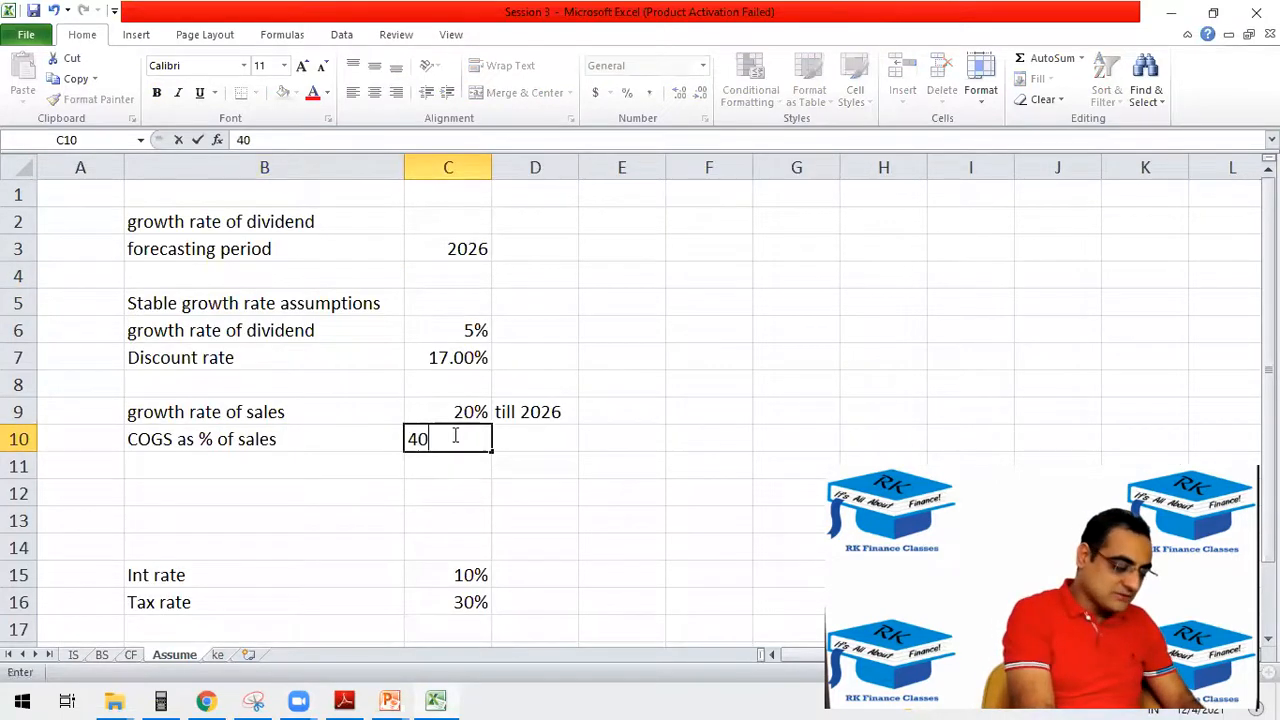
{"action": "left_click", "coordinate": [73, 655]}
Calculate the 2022 COGS in D5 of the IS sheet with the formula =D4*Assume!$C$10, keeping the percentage reference absolute.
{"action": "left_click", "coordinate": [365, 300]}
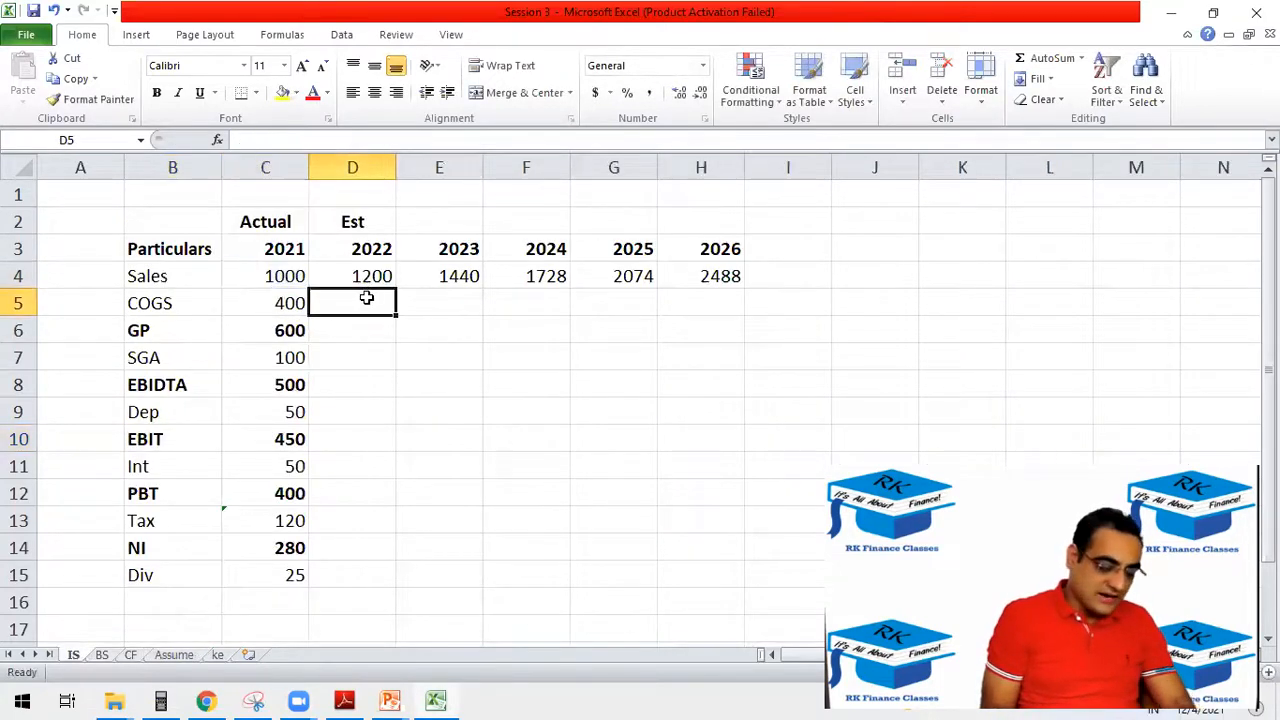
{"action": "type", "text": "="}
{"action": "left_click", "coordinate": [372, 280]}
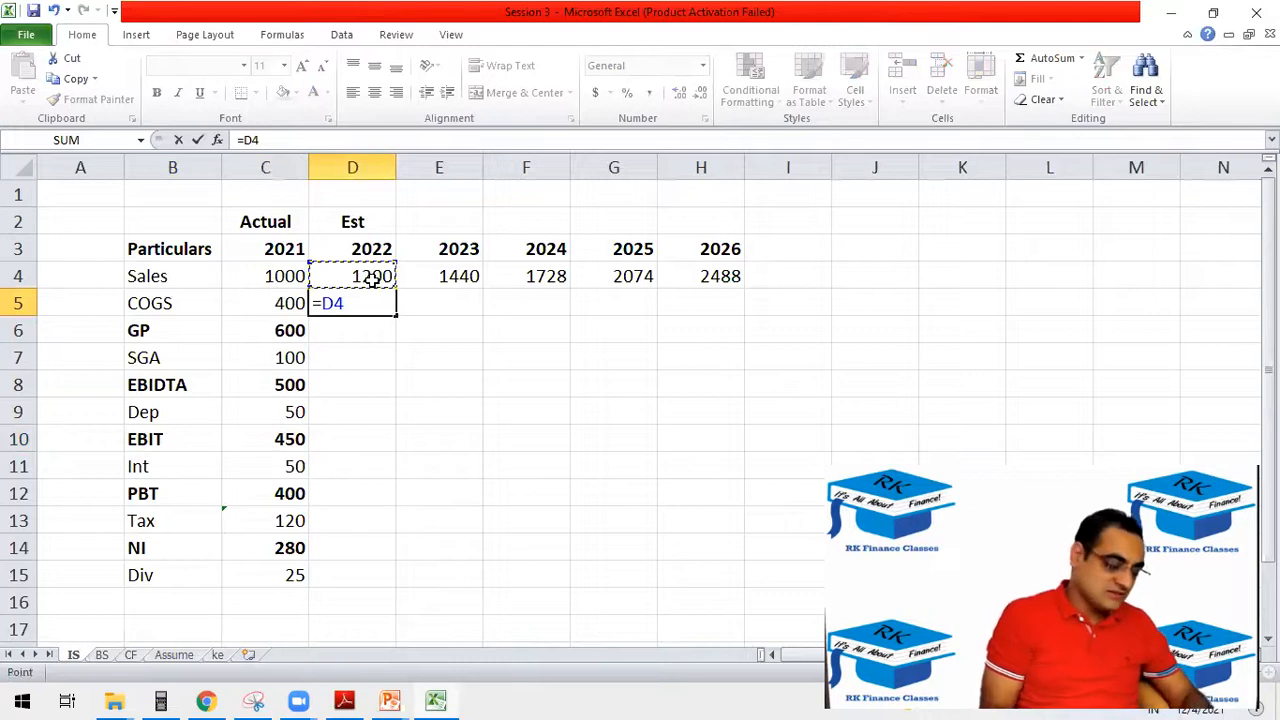
{"action": "type", "text": "*"}
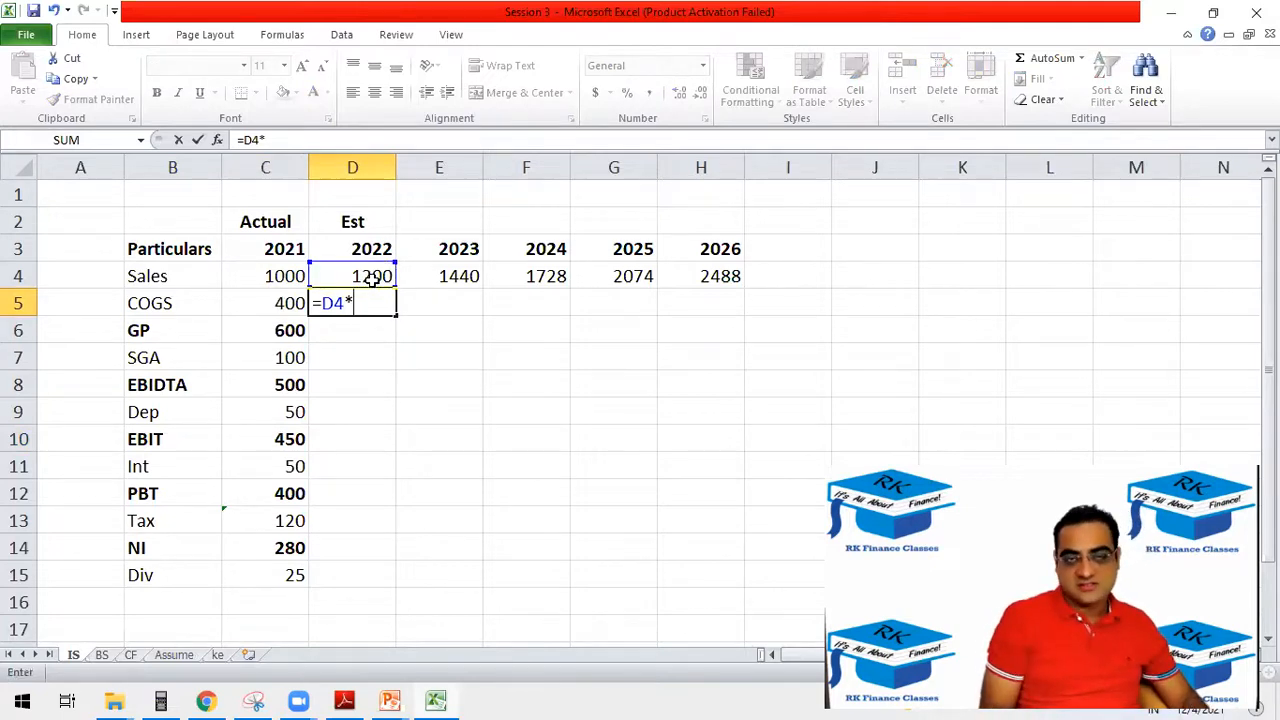
{"action": "left_click", "coordinate": [172, 654]}
{"action": "left_click", "coordinate": [442, 442]}
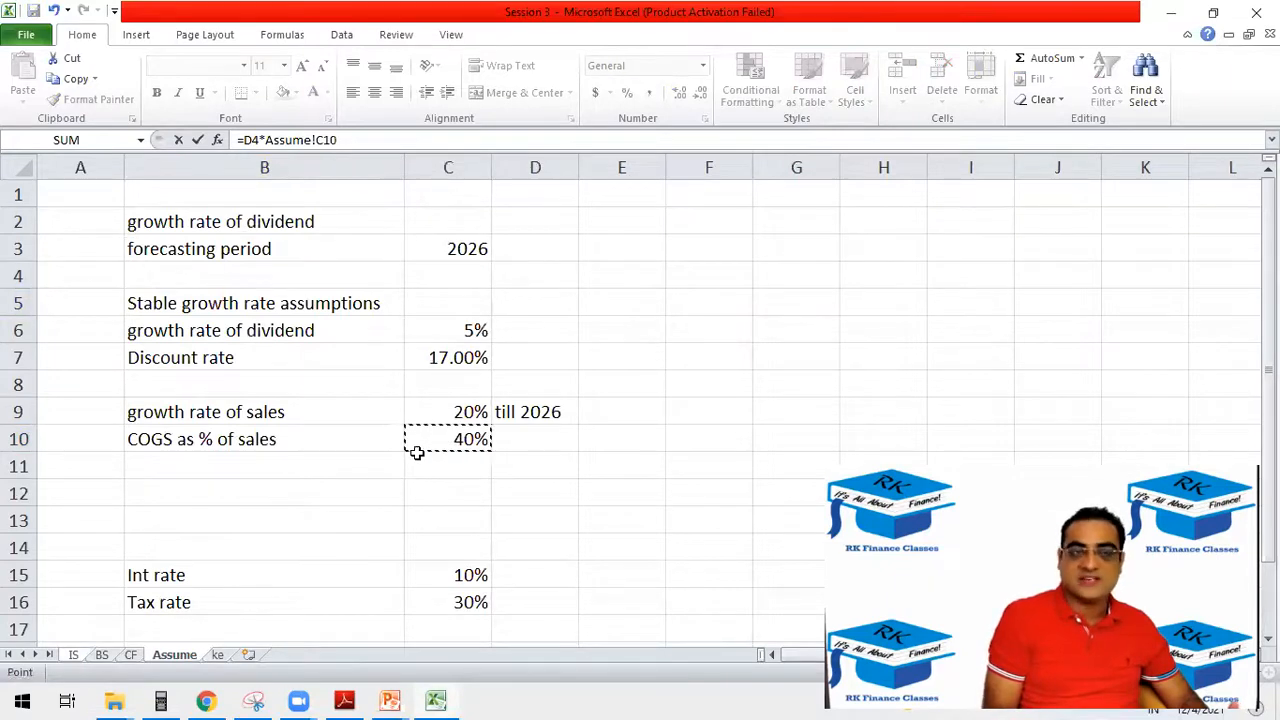
{"action": "left_click", "coordinate": [318, 140]}
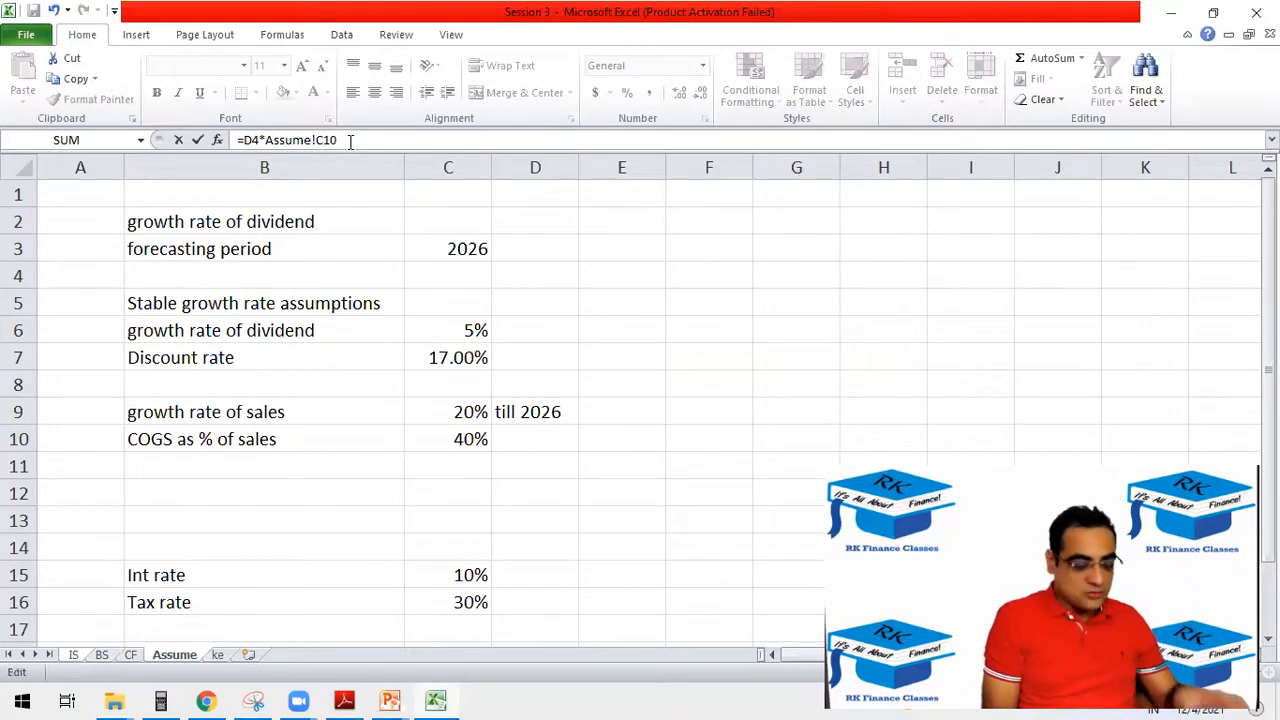
{"action": "left_click", "coordinate": [331, 141]}
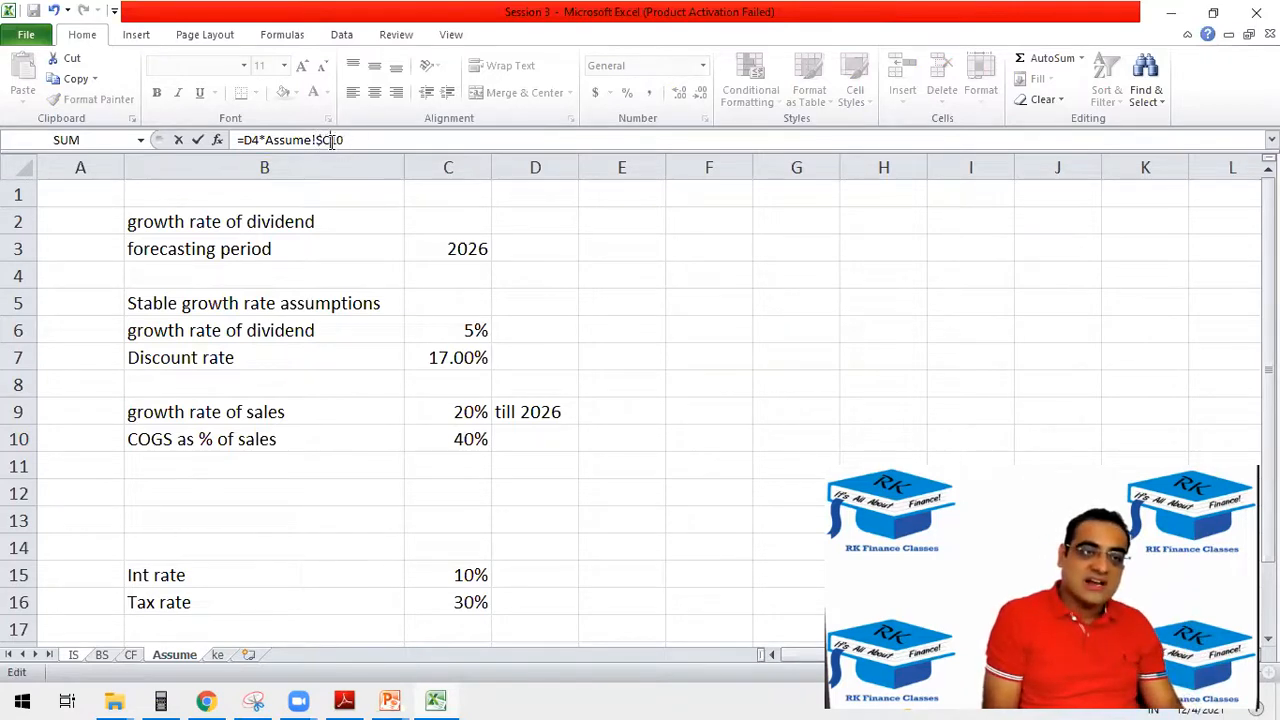
{"action": "type", "text": "$"}
{"action": "key", "text": "Return"}
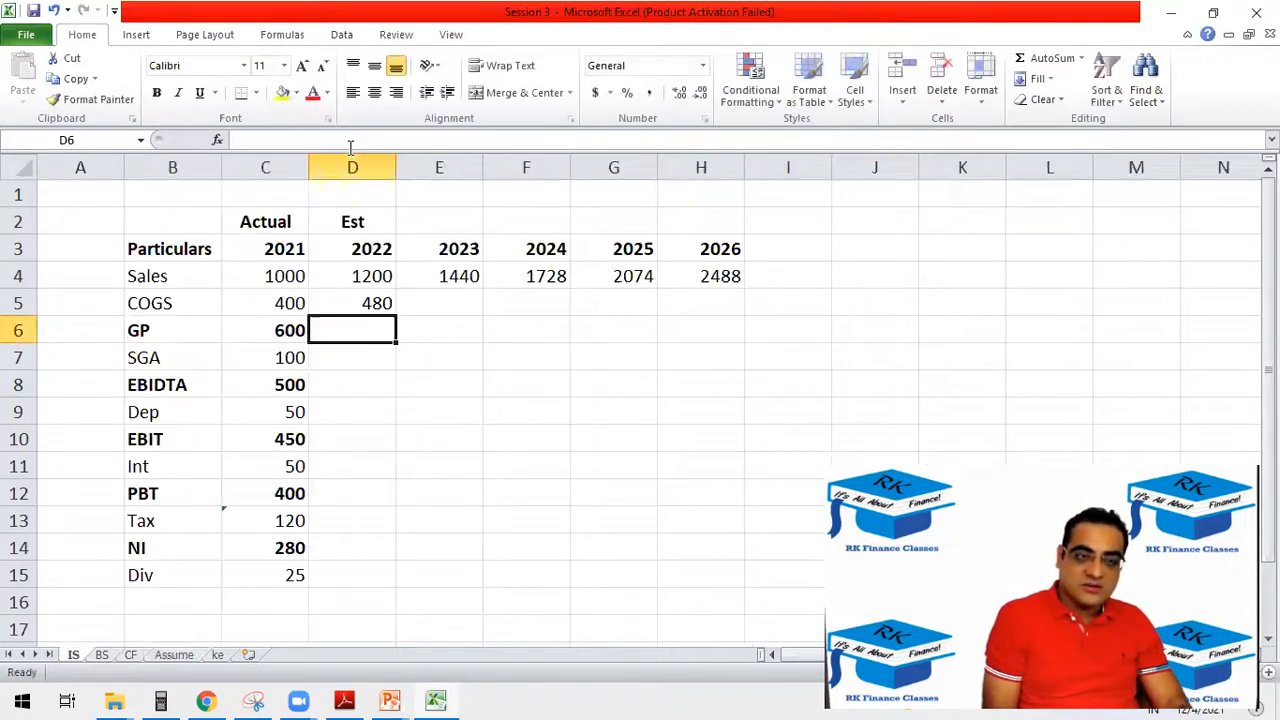
Extend the COGS formula from D5 through H5 for 2023–2026 and format D5:H5 with no decimal places.
{"action": "left_click", "coordinate": [372, 303]}
{"action": "left_click_drag", "start_coordinate": [398, 313], "coordinate": [724, 312]}
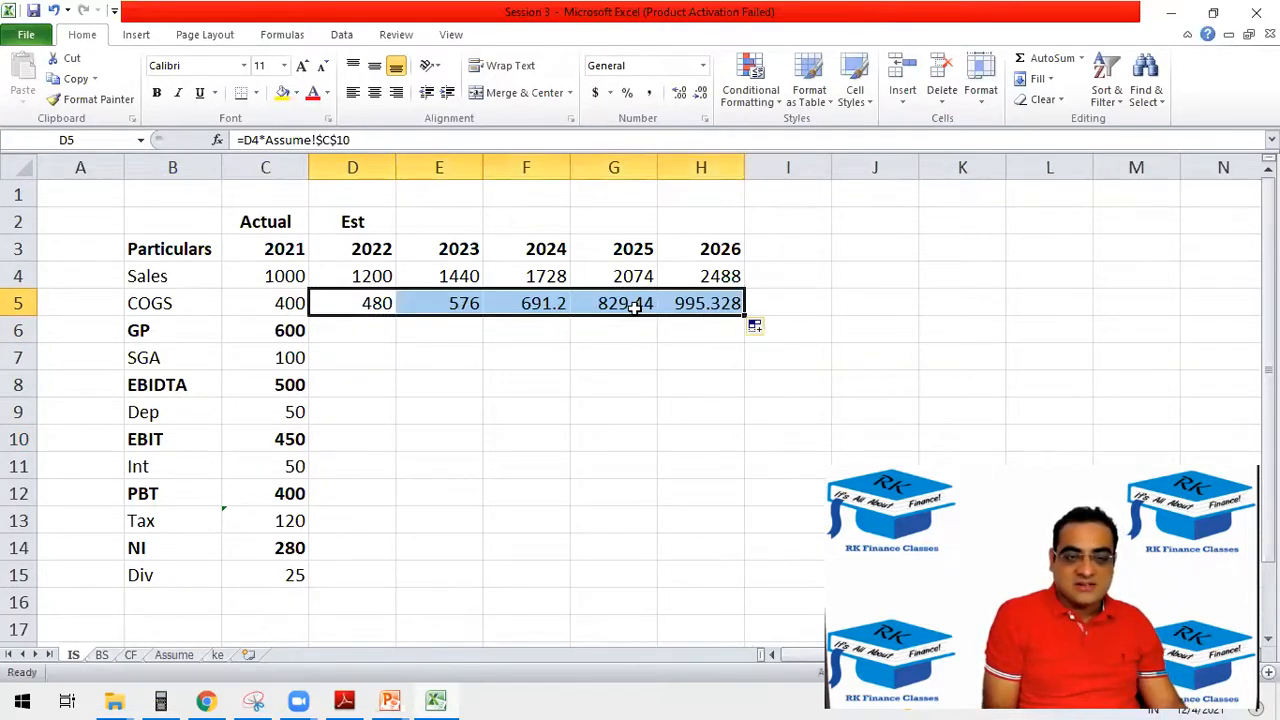
{"action": "left_click", "coordinate": [700, 93]}
{"action": "left_click", "coordinate": [701, 94]}
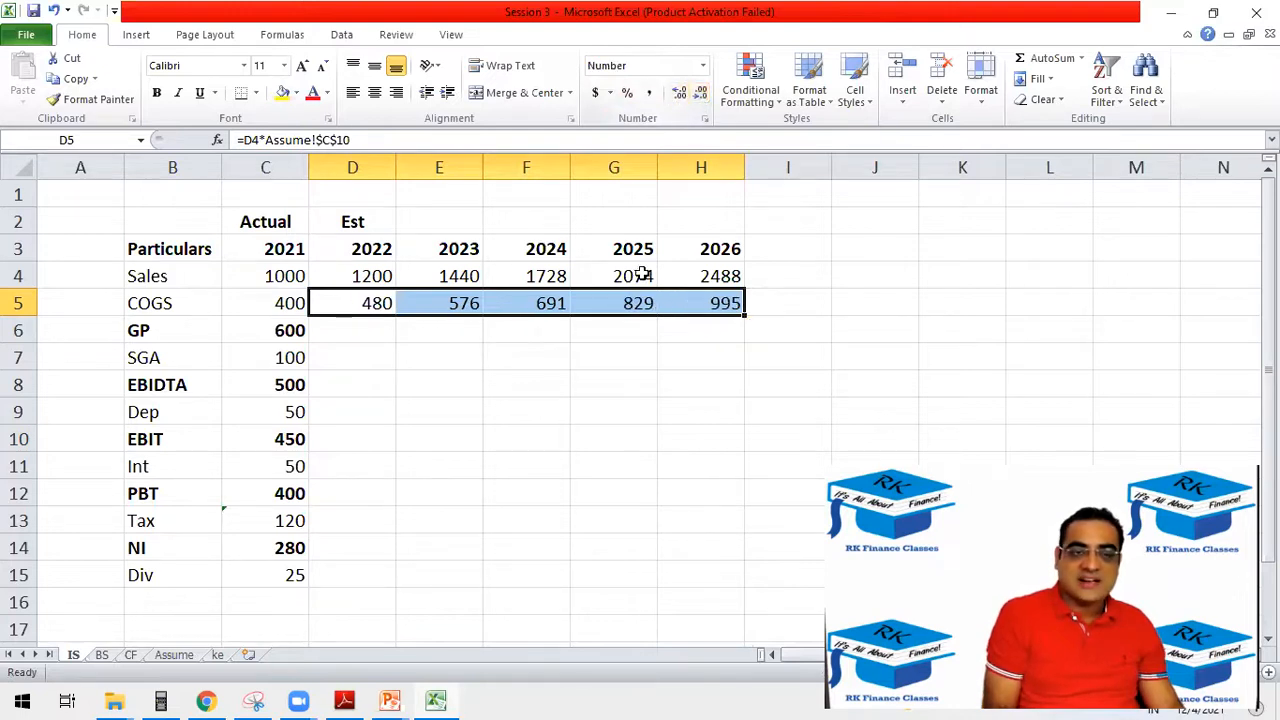
Check the references of the 2026 COGS formula in H5 against the COGS percentage on the Assume sheet.
{"action": "left_click", "coordinate": [708, 300]}
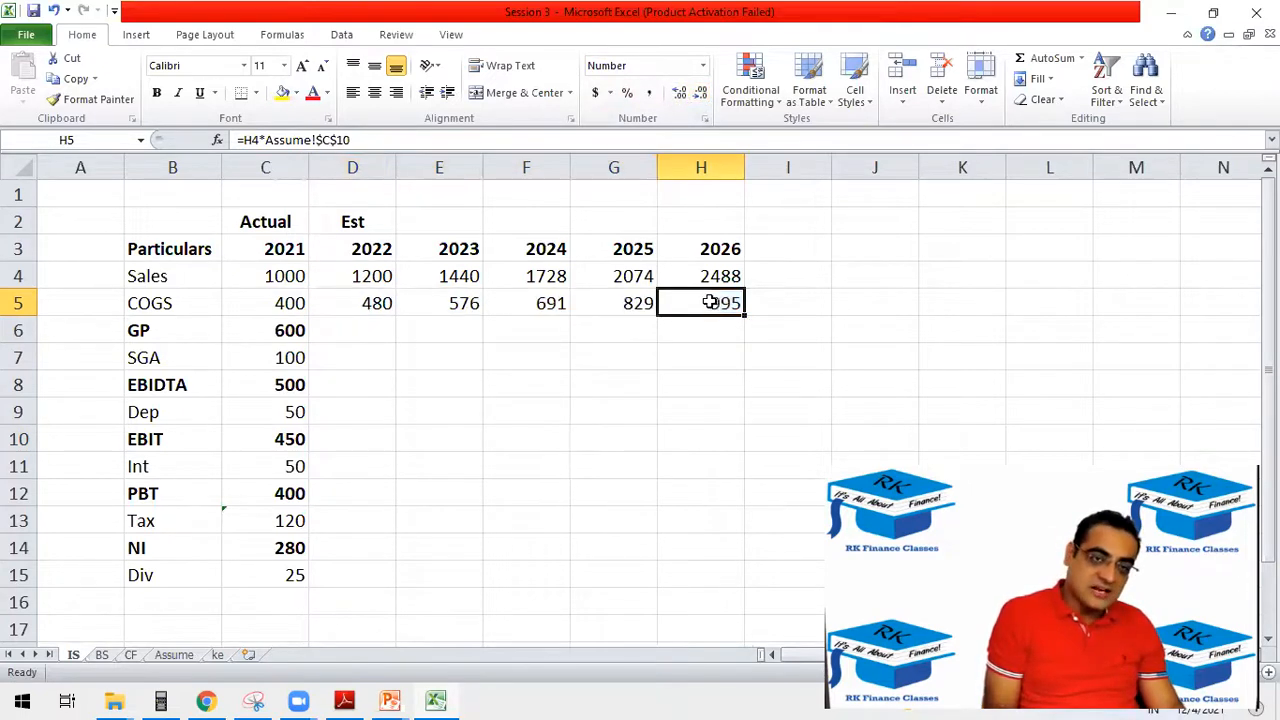
{"action": "key", "text": "F2"}
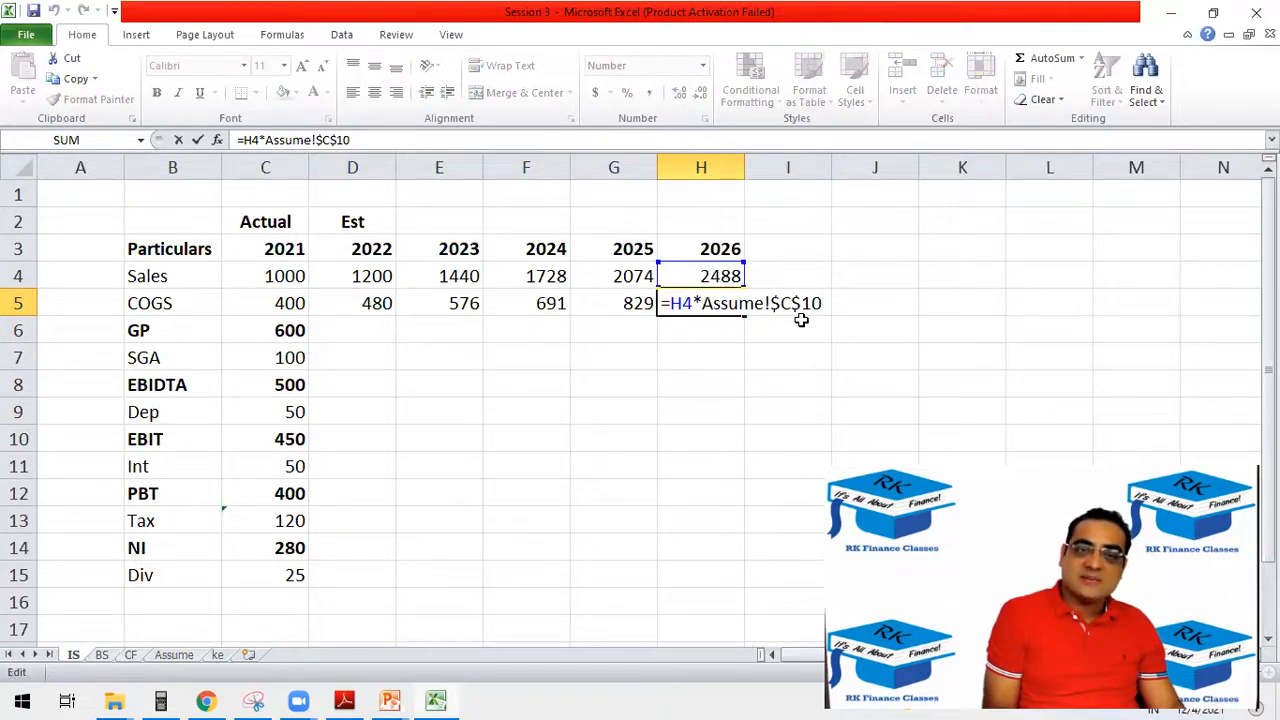
{"action": "key", "text": "ctrl+Return"}
{"action": "left_click", "coordinate": [190, 656]}
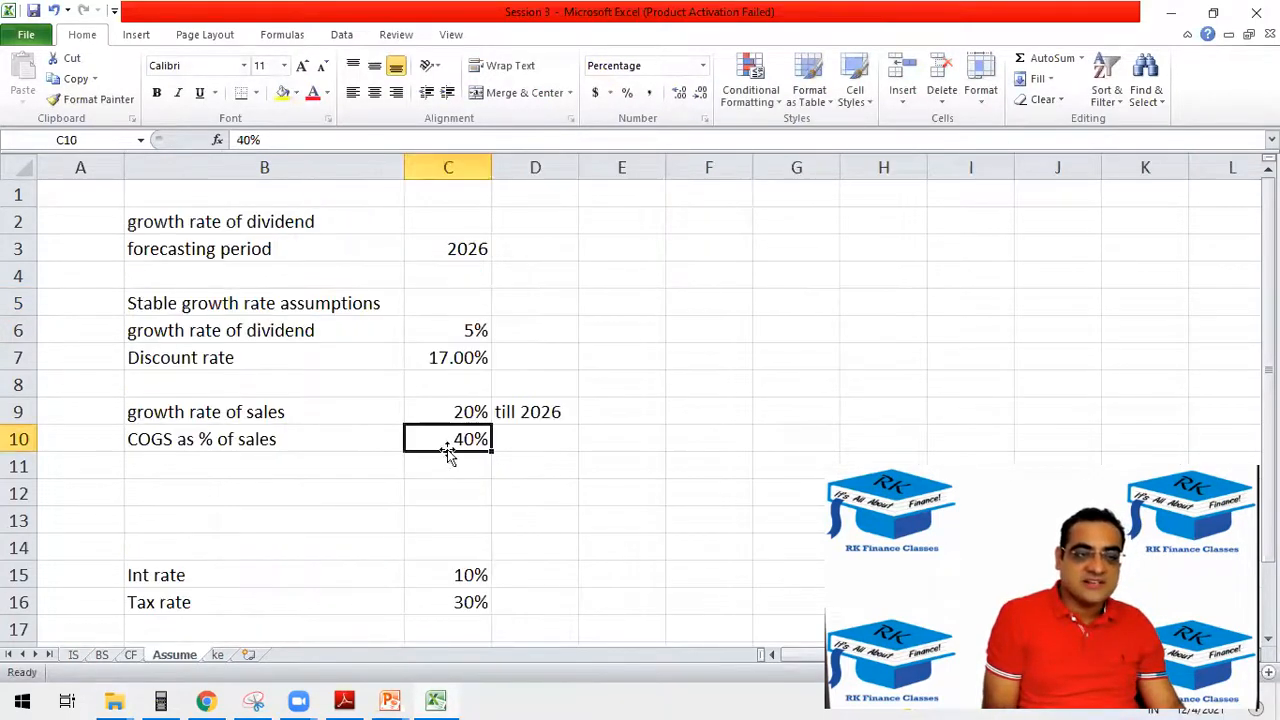
{"action": "left_click", "coordinate": [76, 655]}
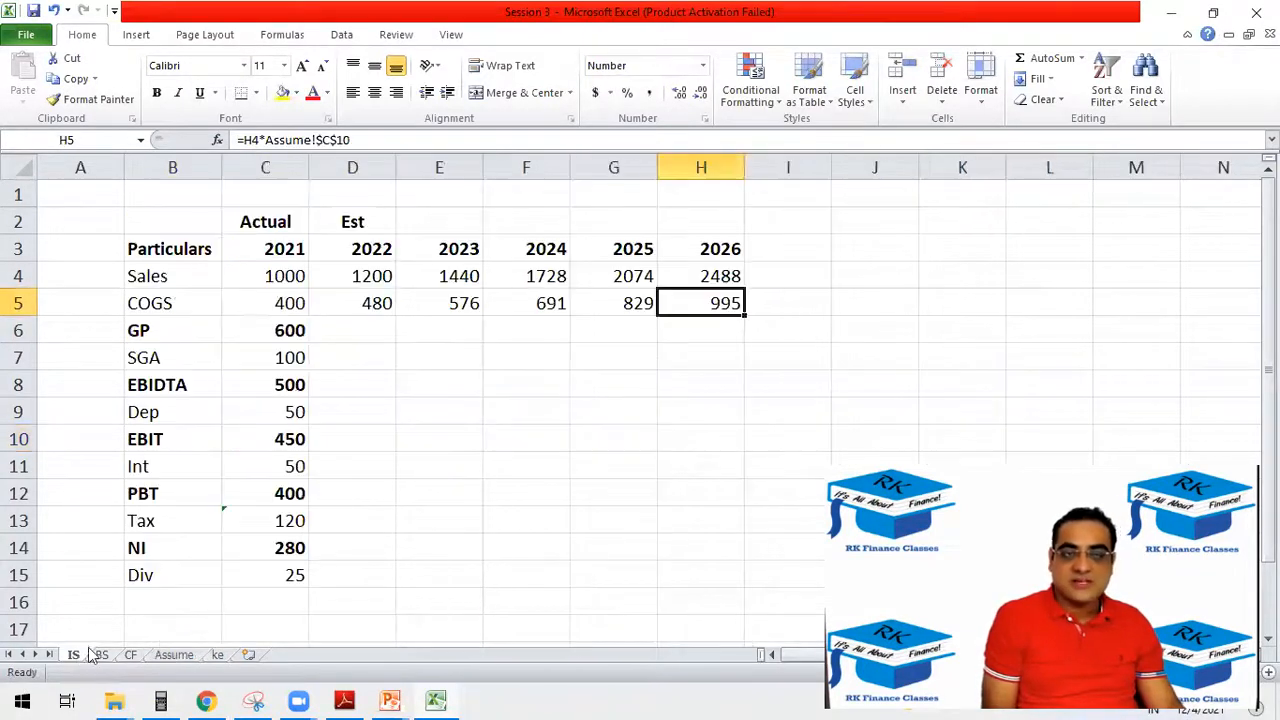
Calculate the 2022 gross profit in D6 of the IS sheet as sales minus COGS with =D4-D5, following the 2021 calculation in C6.
{"action": "left_click", "coordinate": [298, 330]}
{"action": "double_click", "coordinate": [296, 333]}
{"action": "key", "text": "Escape"}
{"action": "left_click", "coordinate": [361, 329]}
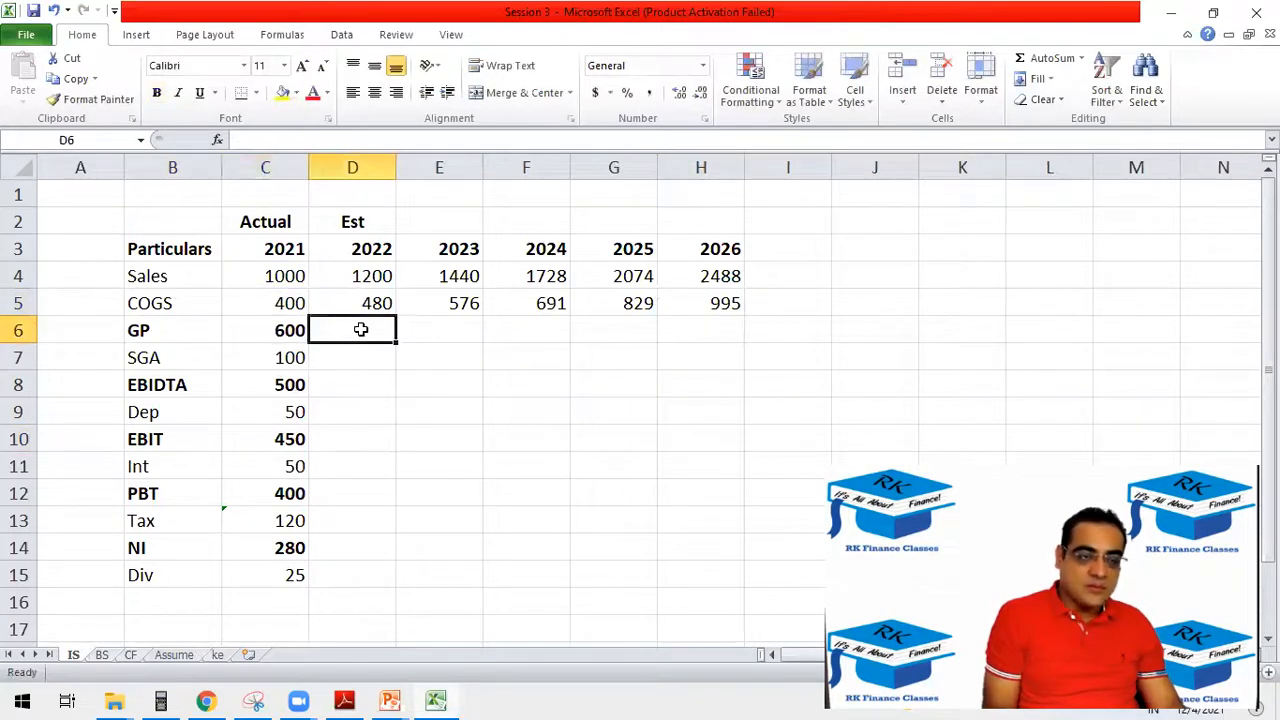
{"action": "type", "text": "="}
{"action": "left_click", "coordinate": [370, 276]}
{"action": "type", "text": "-"}
{"action": "left_click", "coordinate": [372, 304]}
{"action": "key", "text": "Return"}
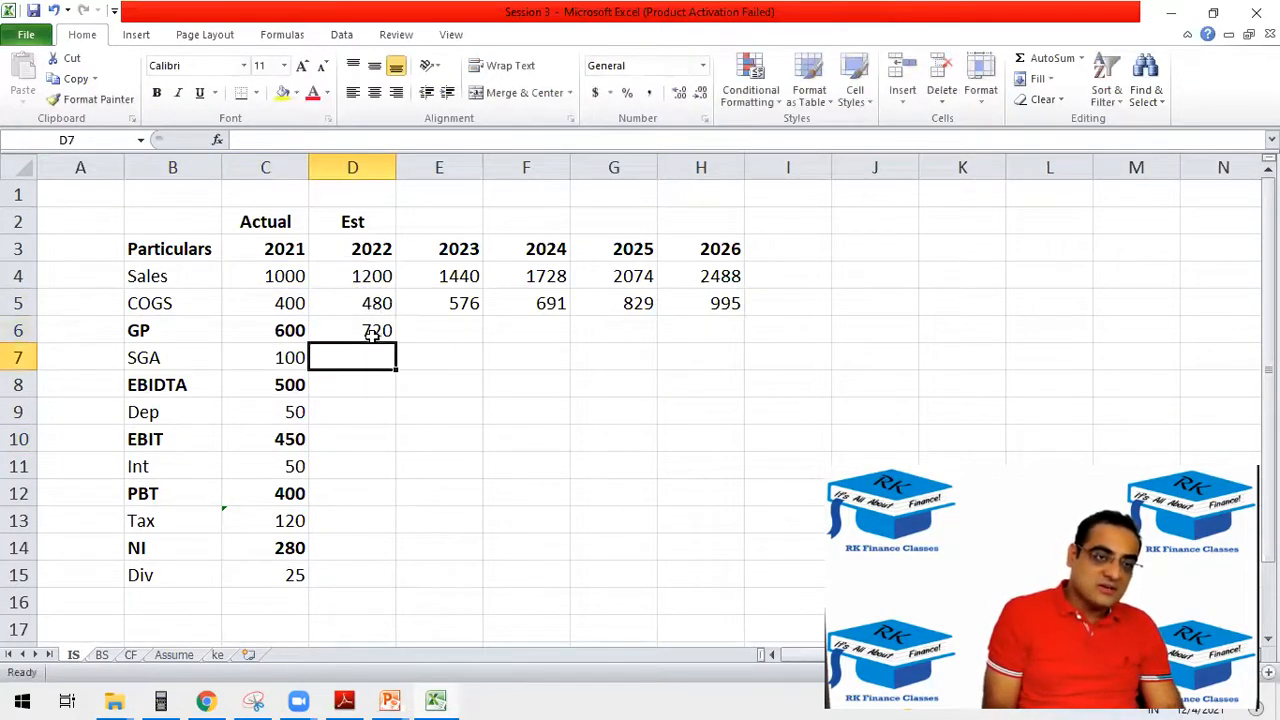
Make the 2022 gross profit in D6 bold and extend its formula through H6 for 2023–2026.
{"action": "left_click", "coordinate": [372, 333]}
{"action": "key", "text": "ctrl+b"}
{"action": "left_click_drag", "start_coordinate": [396, 343], "coordinate": [716, 335]}
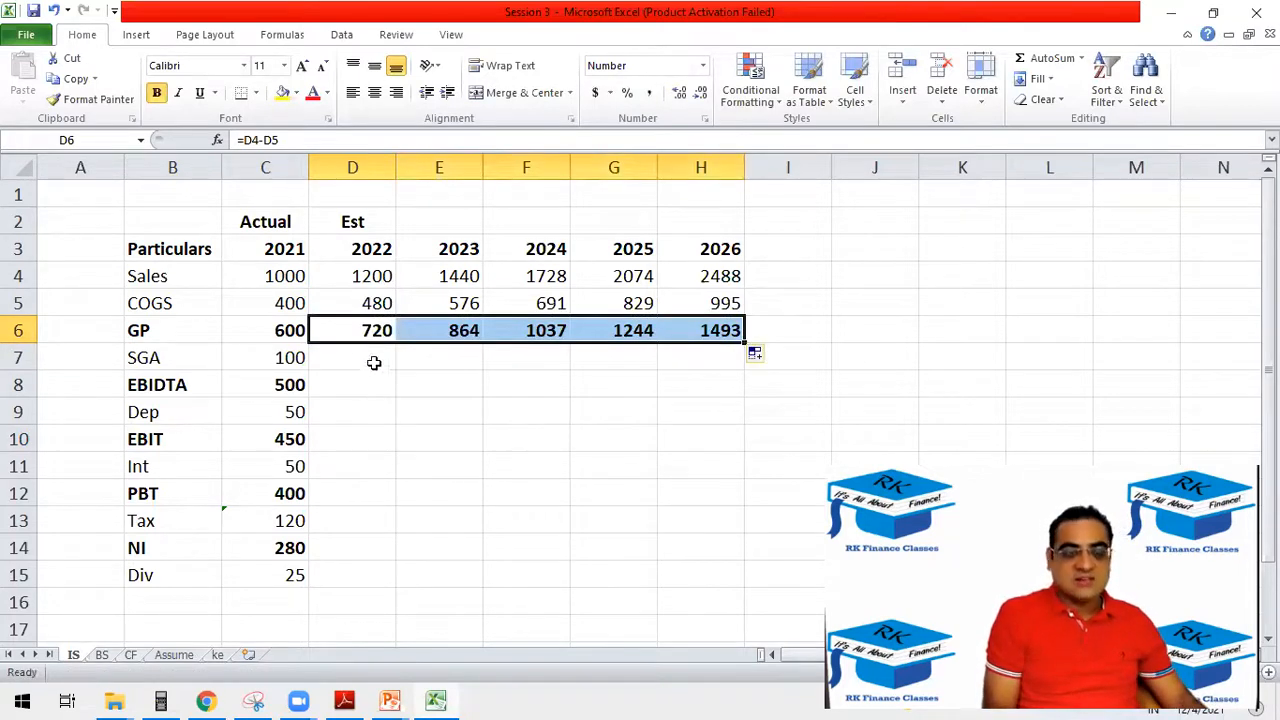
Select B3:H6 to review the income statement rows from the year headings down to gross profit.
{"action": "left_click", "coordinate": [413, 375]}
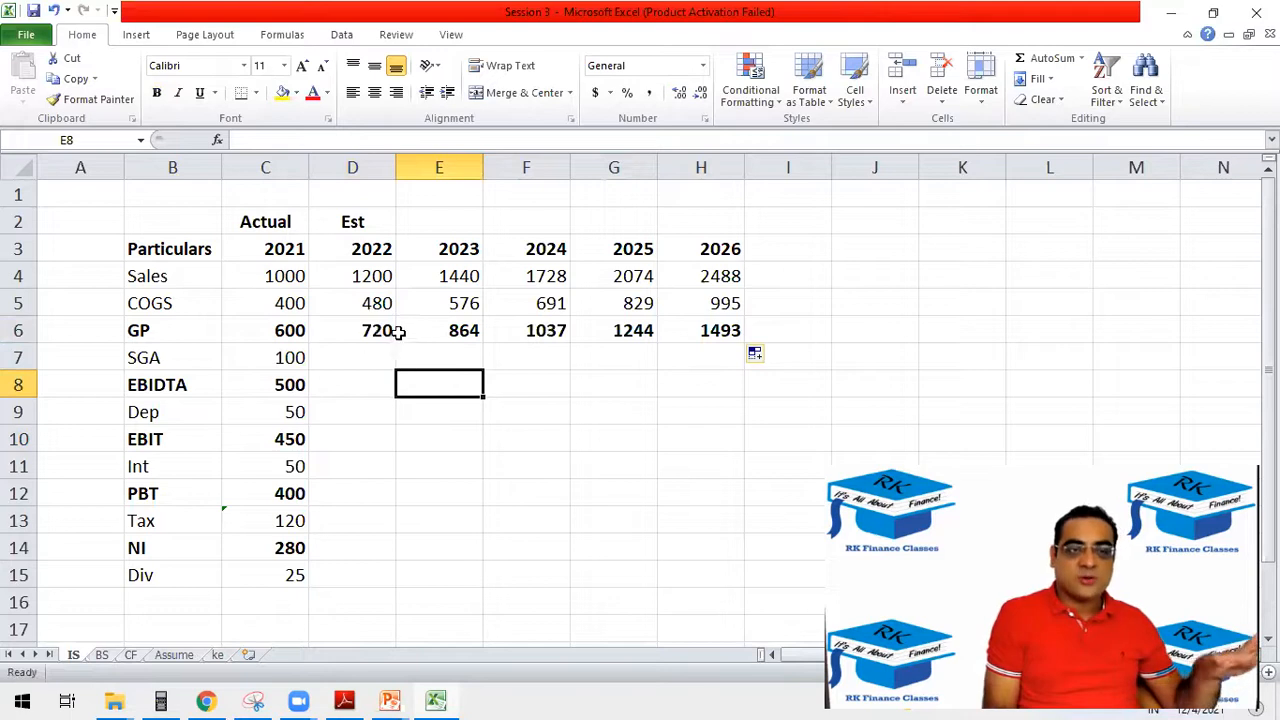
{"action": "left_click", "coordinate": [164, 248]}
{"action": "left_click_drag", "start_coordinate": [164, 248], "coordinate": [737, 337]}
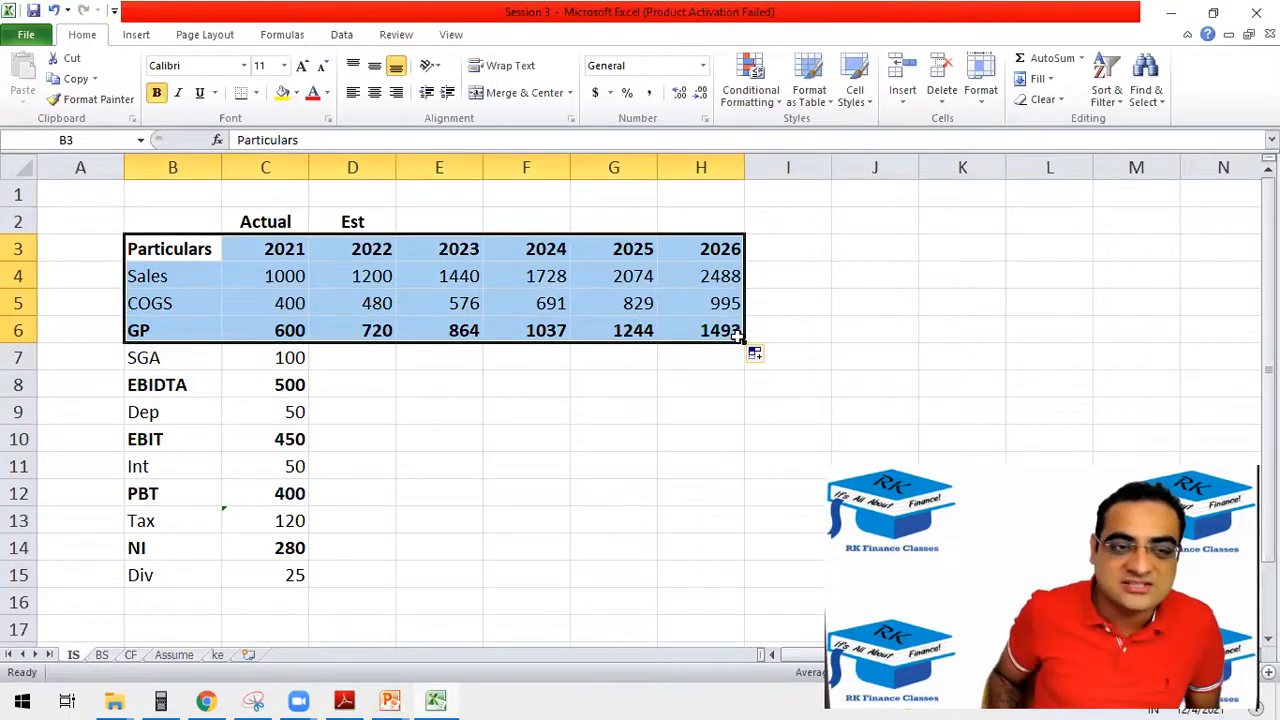
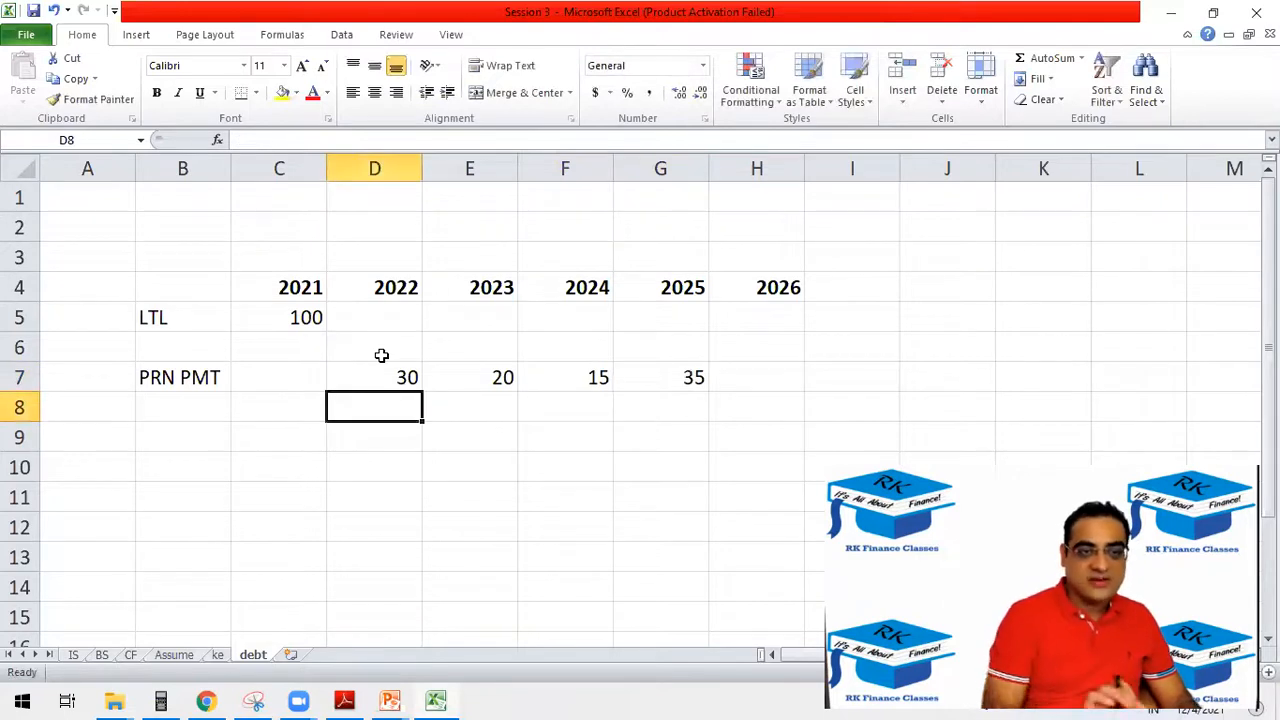
Calculate the 2022 LTL balance in D5 of the debt sheet as prior-year LTL minus the 2022 principal payment with =C5-D7.
{"action": "left_click_drag", "start_coordinate": [421, 382], "coordinate": [696, 376]}
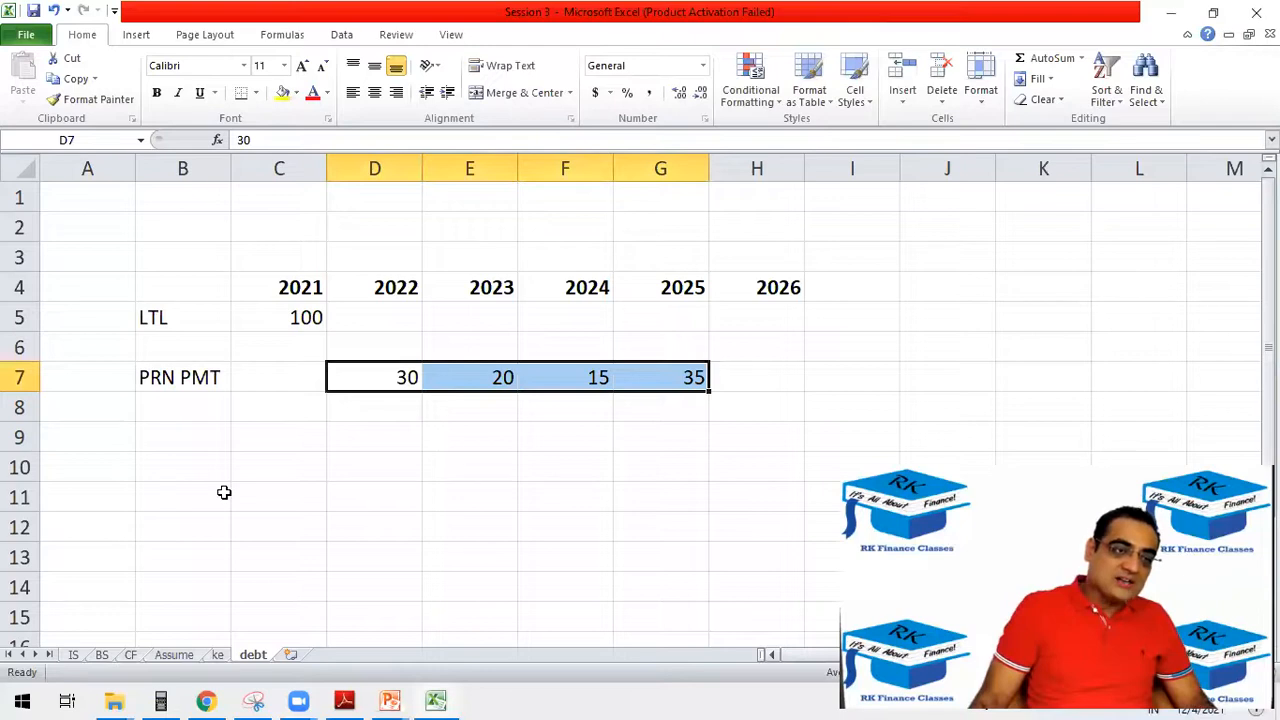
{"action": "left_click", "coordinate": [158, 417]}
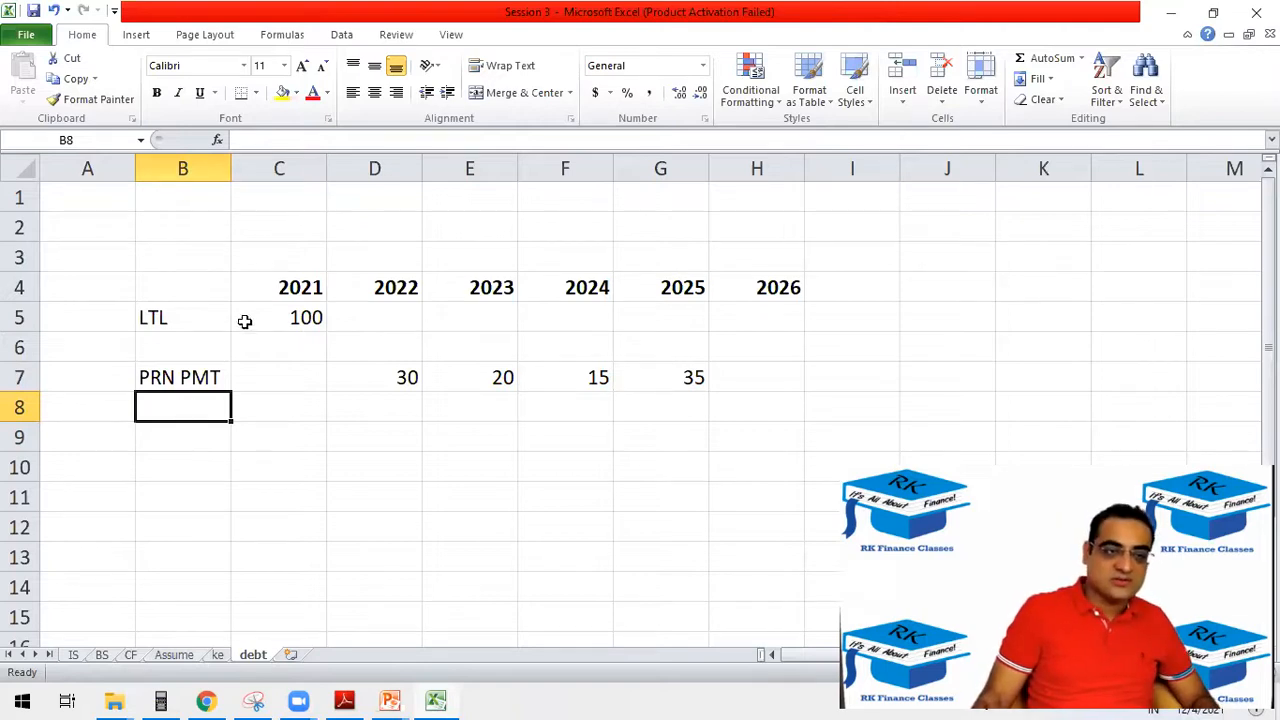
{"action": "left_click", "coordinate": [302, 318]}
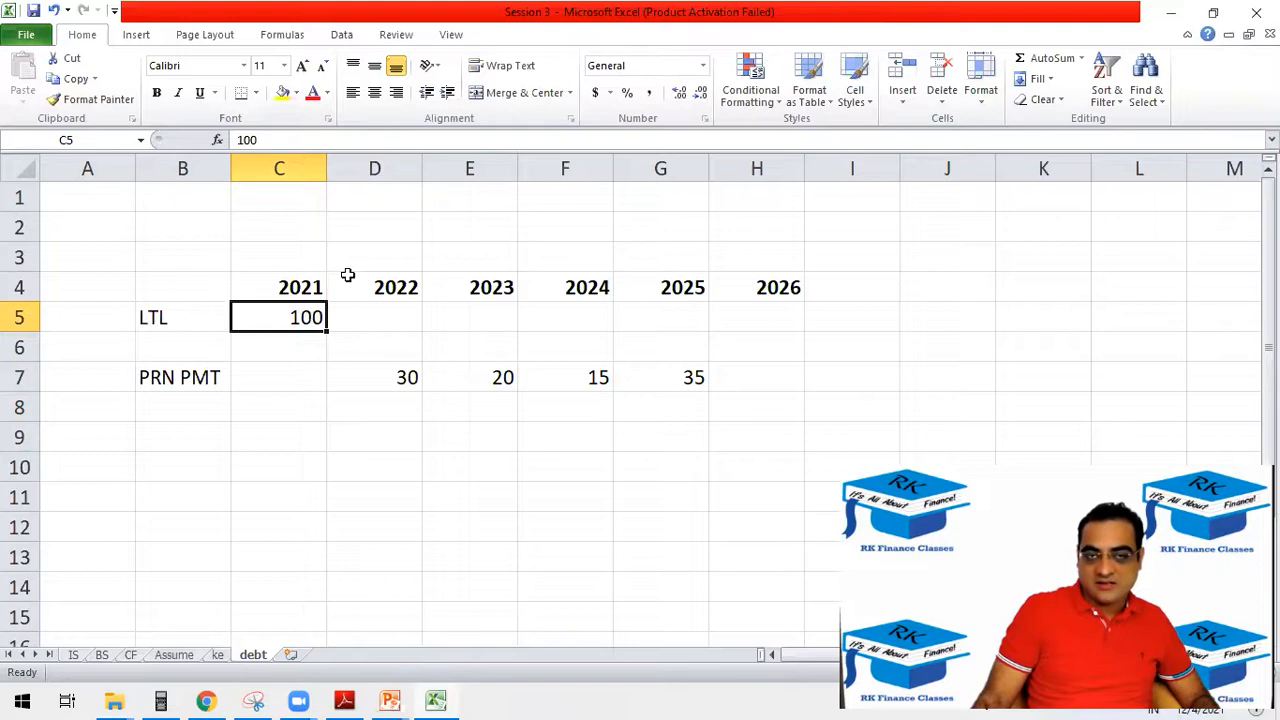
{"action": "left_click", "coordinate": [372, 310]}
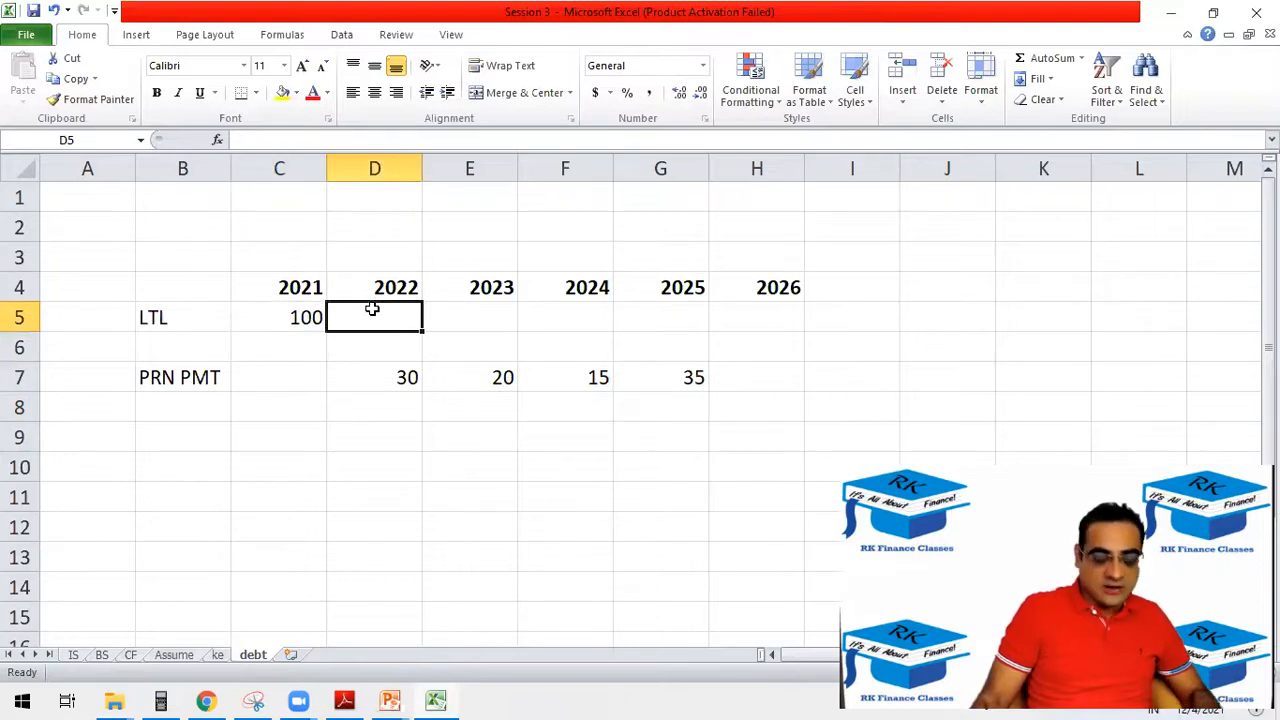
{"action": "type", "text": "="}
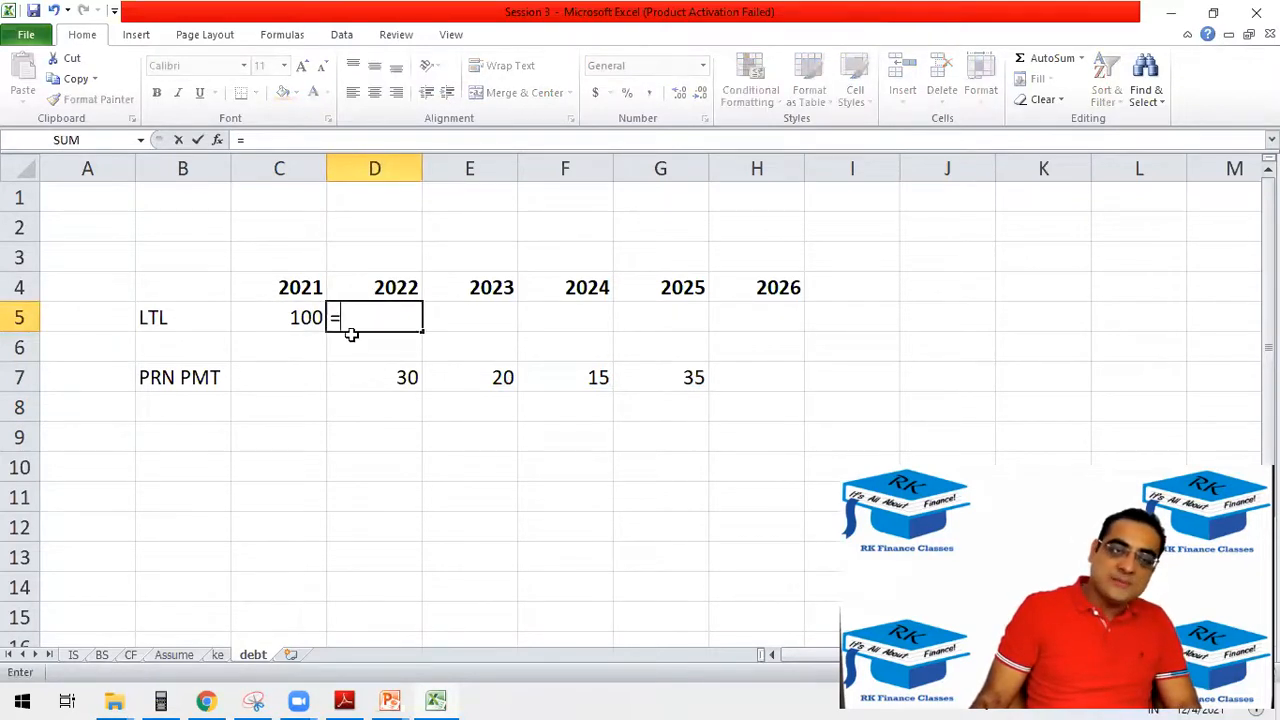
{"action": "left_click", "coordinate": [277, 318]}
{"action": "type", "text": "-"}
{"action": "left_click", "coordinate": [385, 371]}
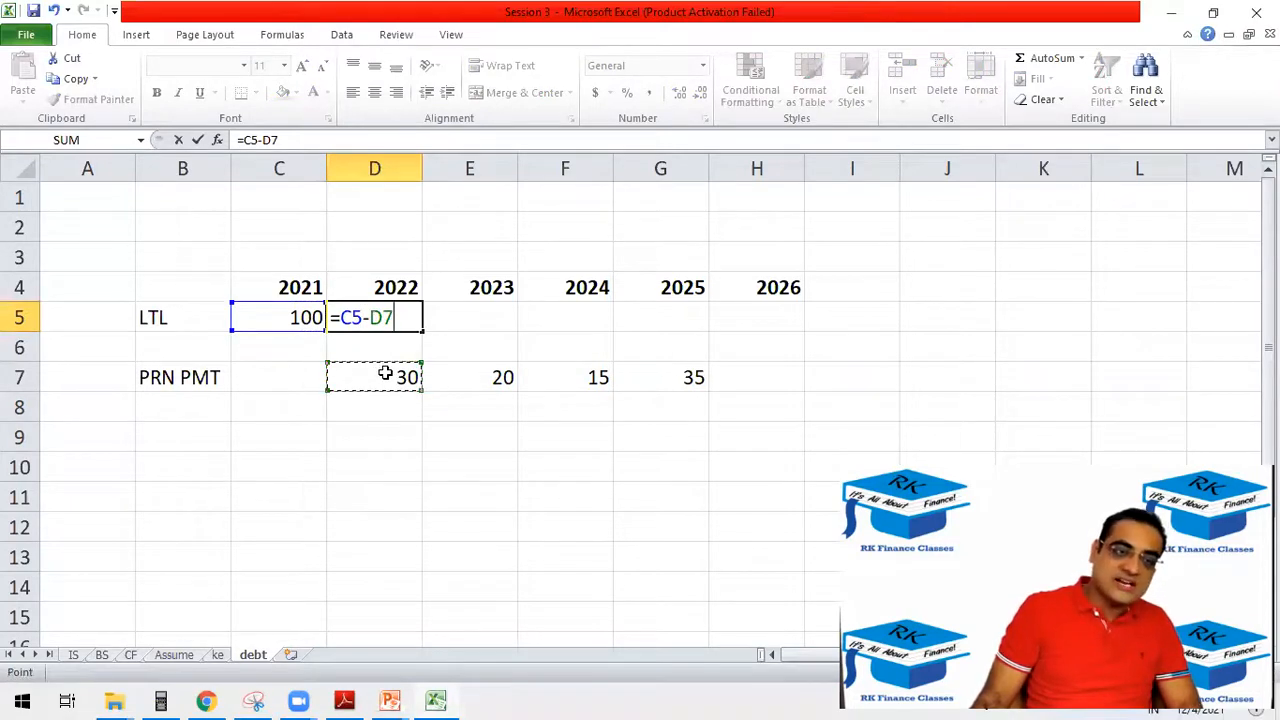
{"action": "key", "text": "Return"}
Check the references of the 2022 LTL formula in D5 and extend it through H5 for 2023–2026.
{"action": "left_click", "coordinate": [391, 315]}
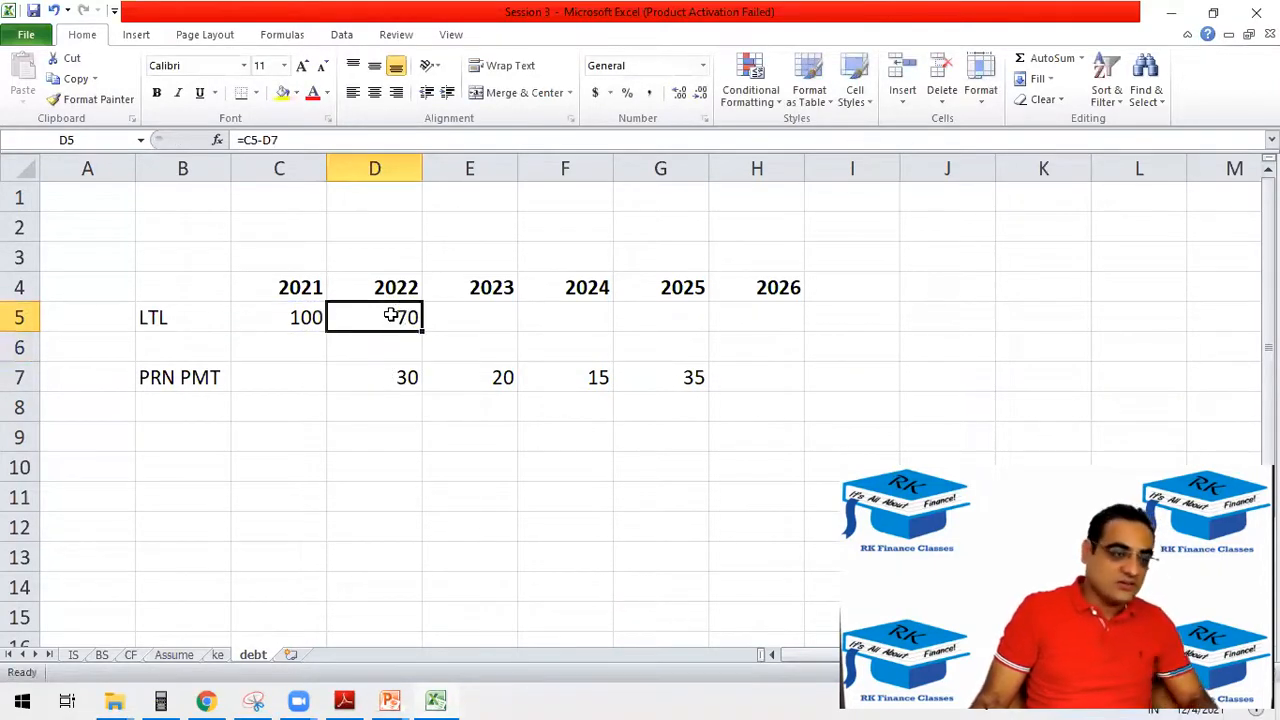
{"action": "double_click", "coordinate": [391, 315]}
{"action": "key", "text": "Escape"}
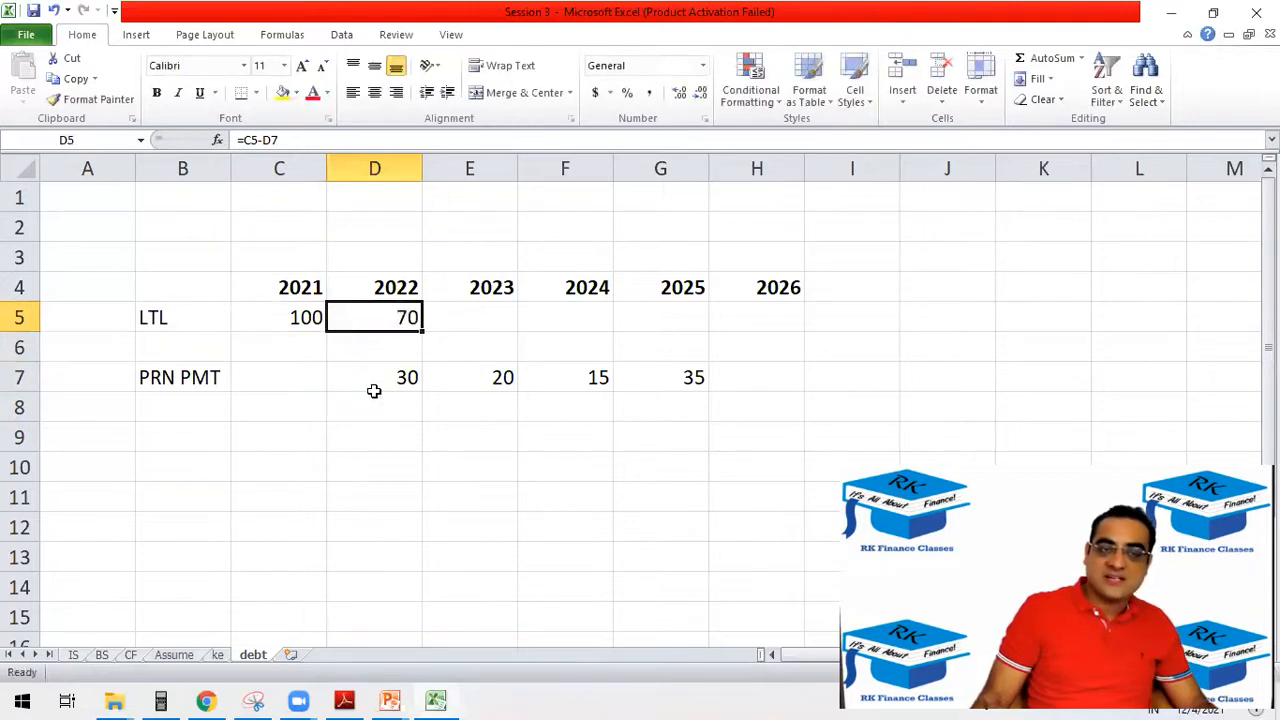
{"action": "left_click_drag", "start_coordinate": [424, 327], "coordinate": [674, 280]}
{"action": "left_click_drag", "start_coordinate": [743, 302], "coordinate": [793, 290]}
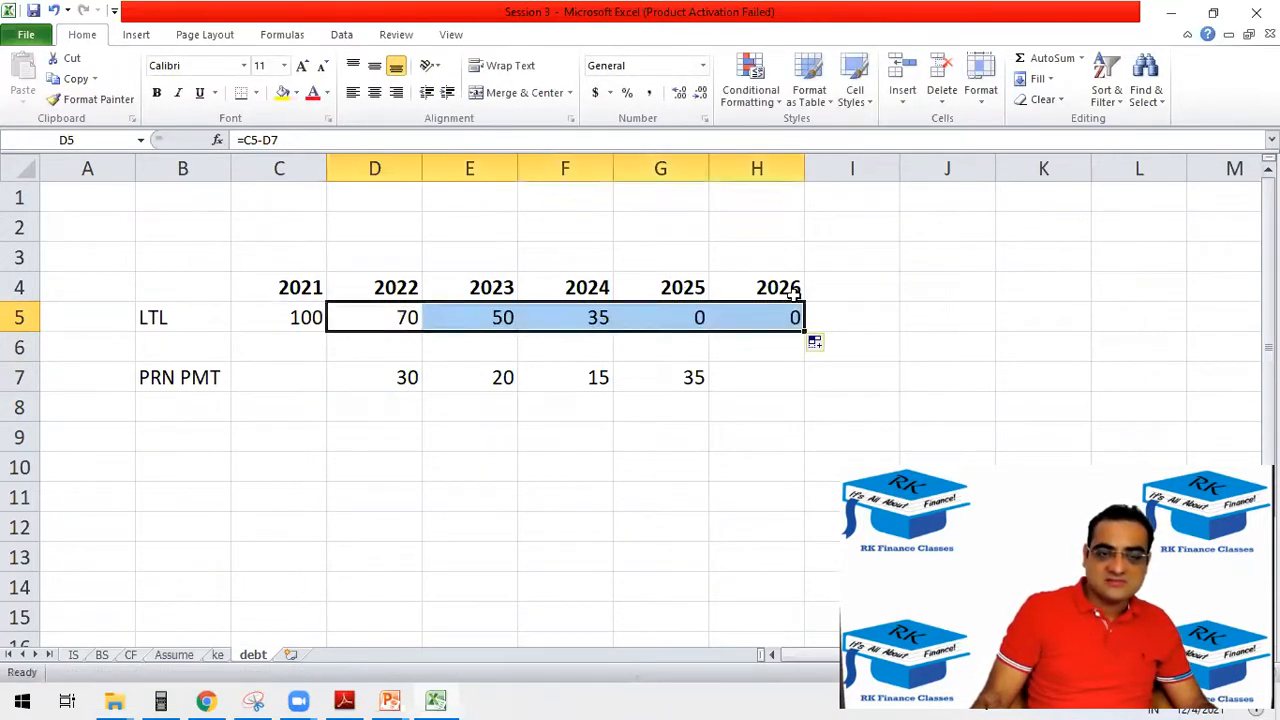
Check the 2023–2026 LTL formulas in E5:H5 against the prior-year balances and the principal payments in row 7.
{"action": "left_click", "coordinate": [493, 316]}
{"action": "double_click", "coordinate": [447, 331]}
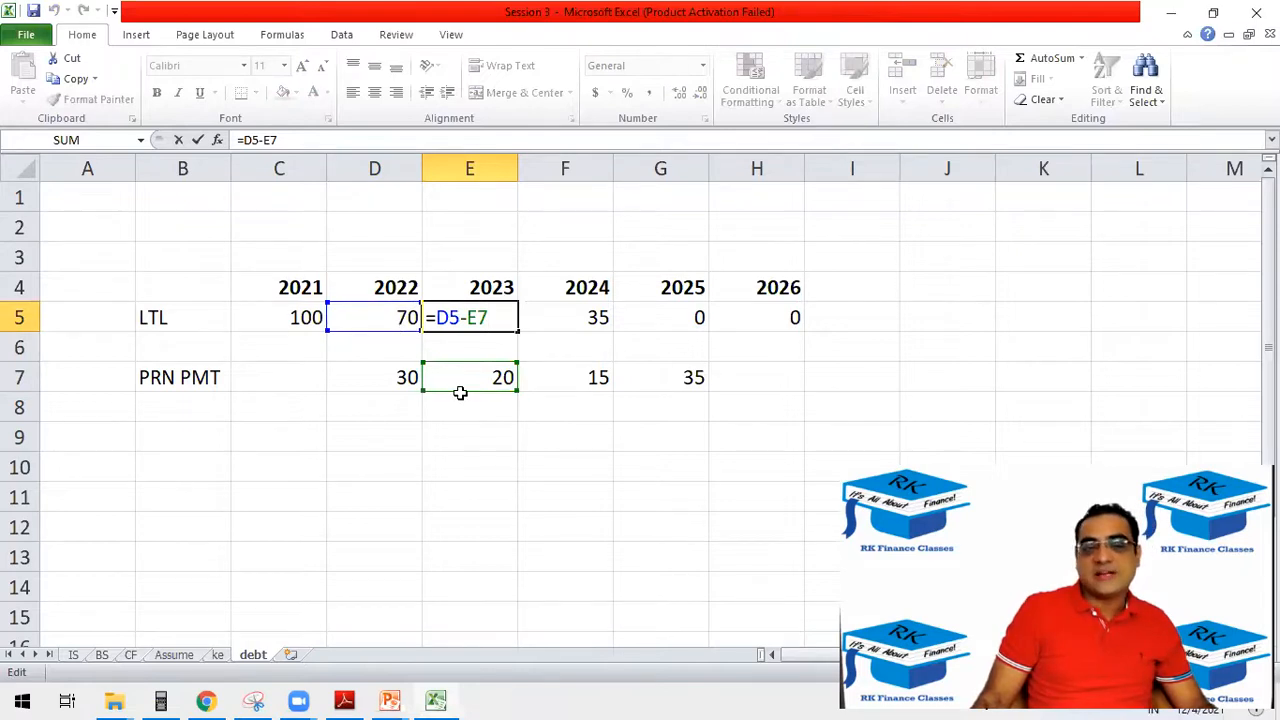
{"action": "key", "text": "ctrl+Return"}
{"action": "left_click", "coordinate": [578, 313]}
{"action": "double_click", "coordinate": [577, 311]}
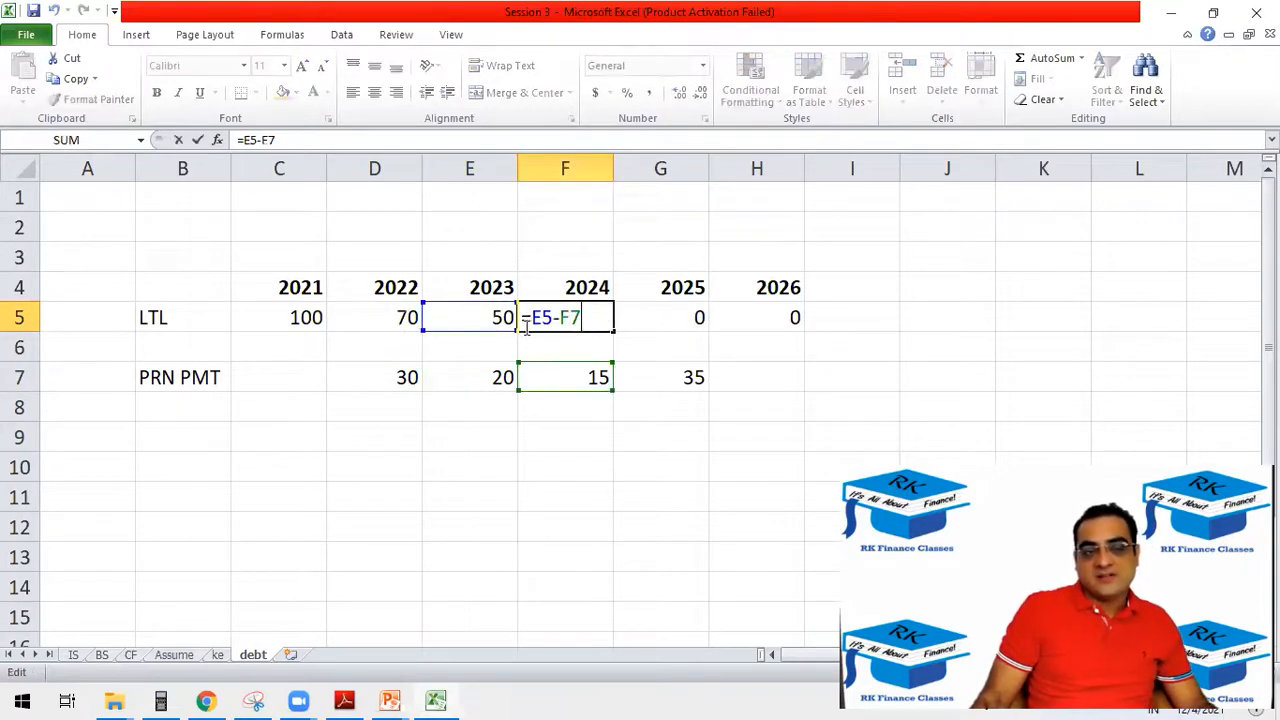
{"action": "key", "text": "ctrl+Return"}
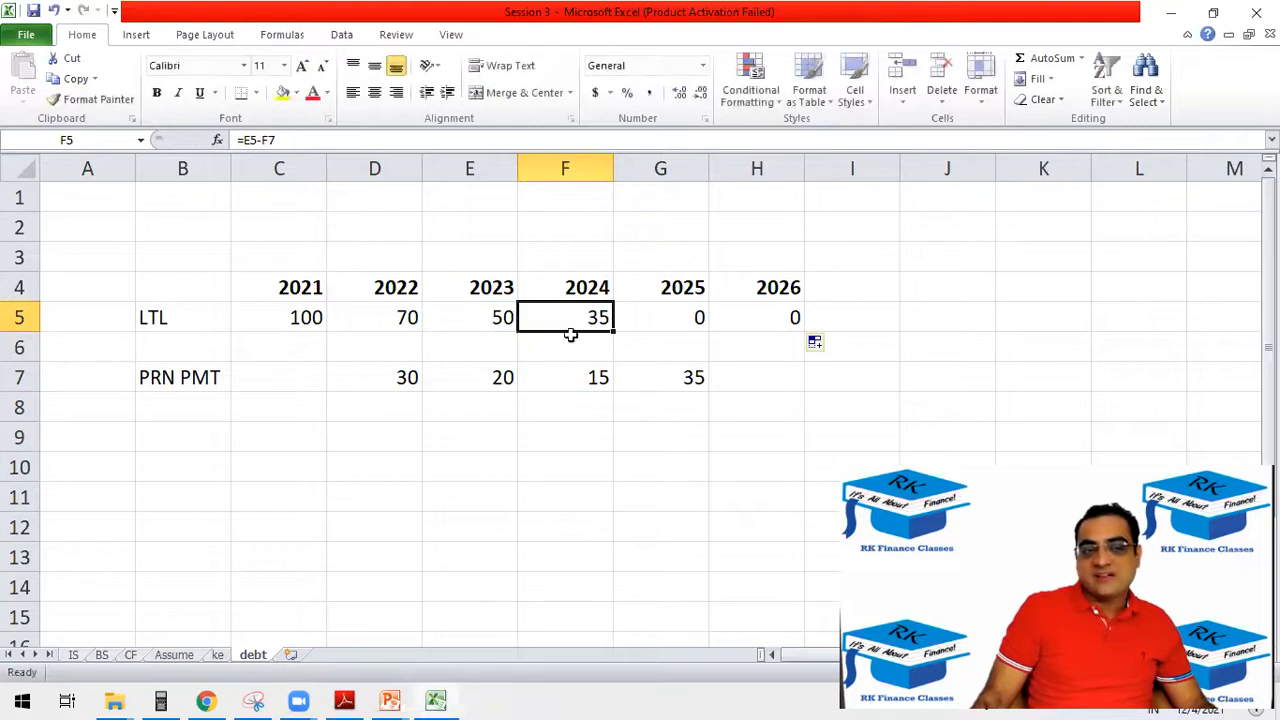
{"action": "left_click", "coordinate": [653, 318]}
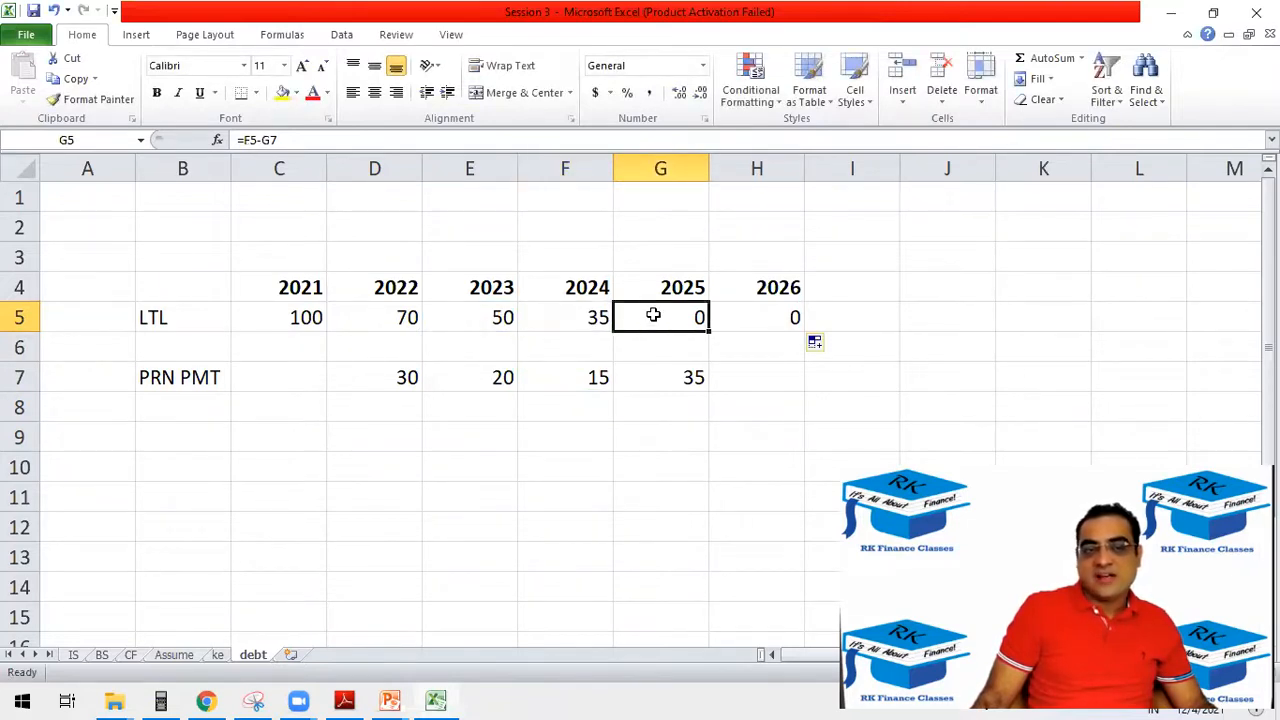
{"action": "double_click", "coordinate": [650, 318]}
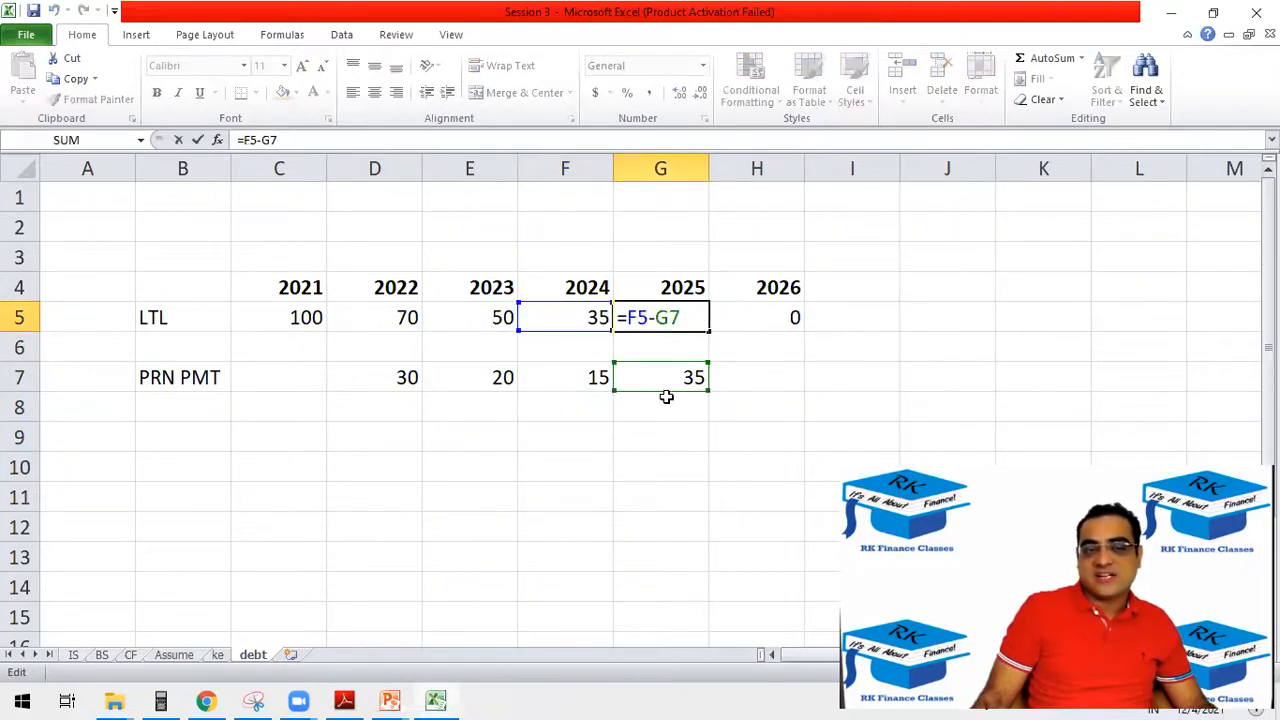
{"action": "key", "text": "ctrl+Return"}
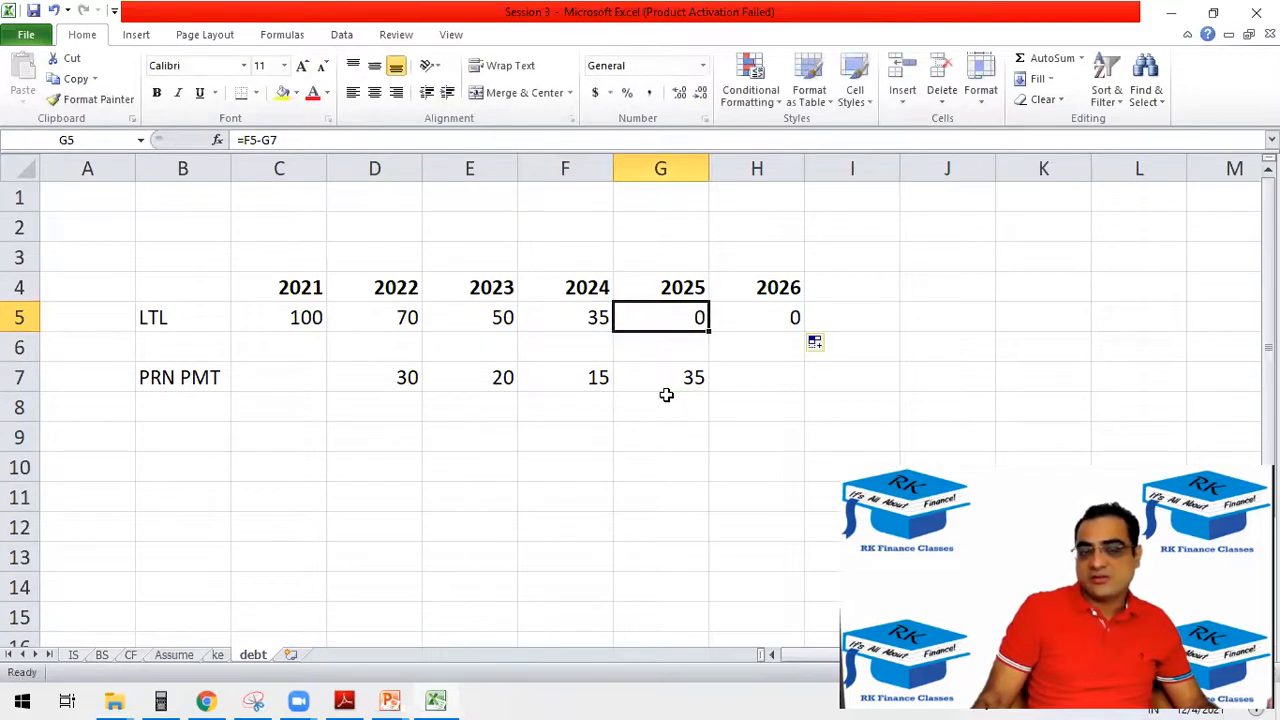
{"action": "left_click", "coordinate": [765, 318]}
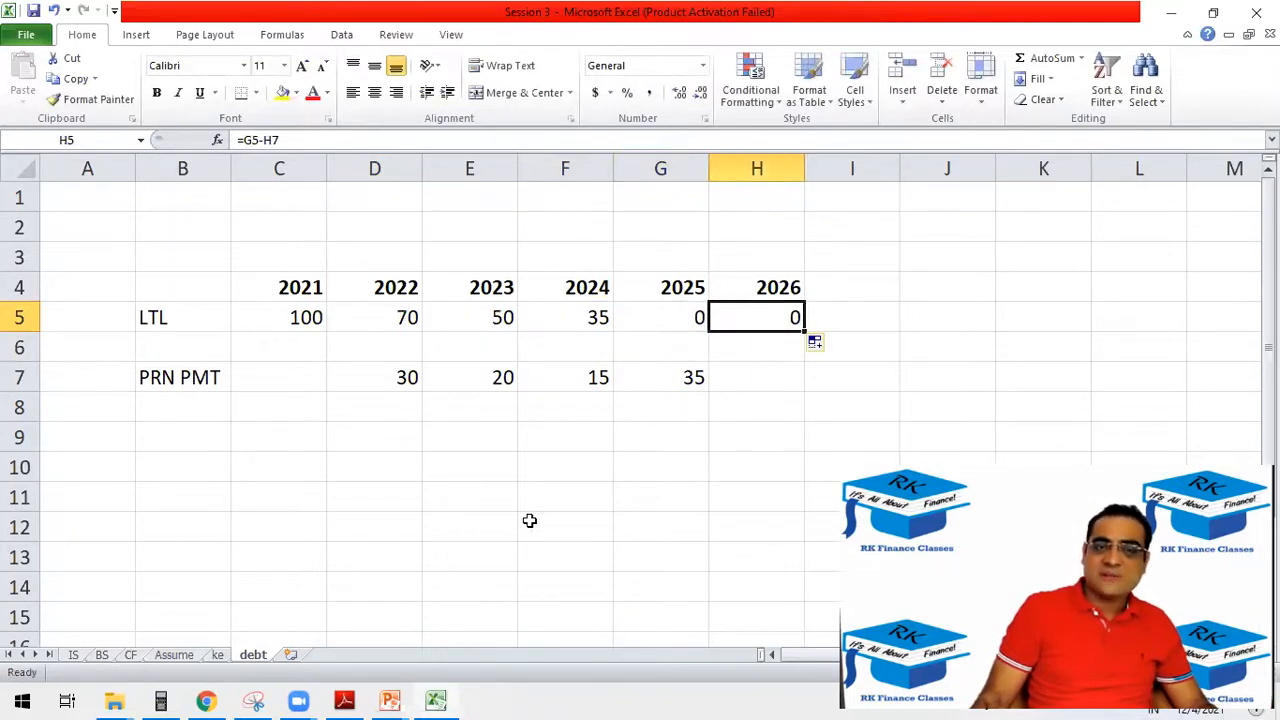
Re-enter the 2022 LTL formula in D5 as =C5-D7 and extend it again through H5.
{"action": "left_click", "coordinate": [363, 315]}
{"action": "type", "text": "="}
{"action": "left_click", "coordinate": [291, 318]}
{"action": "type", "text": "-"}
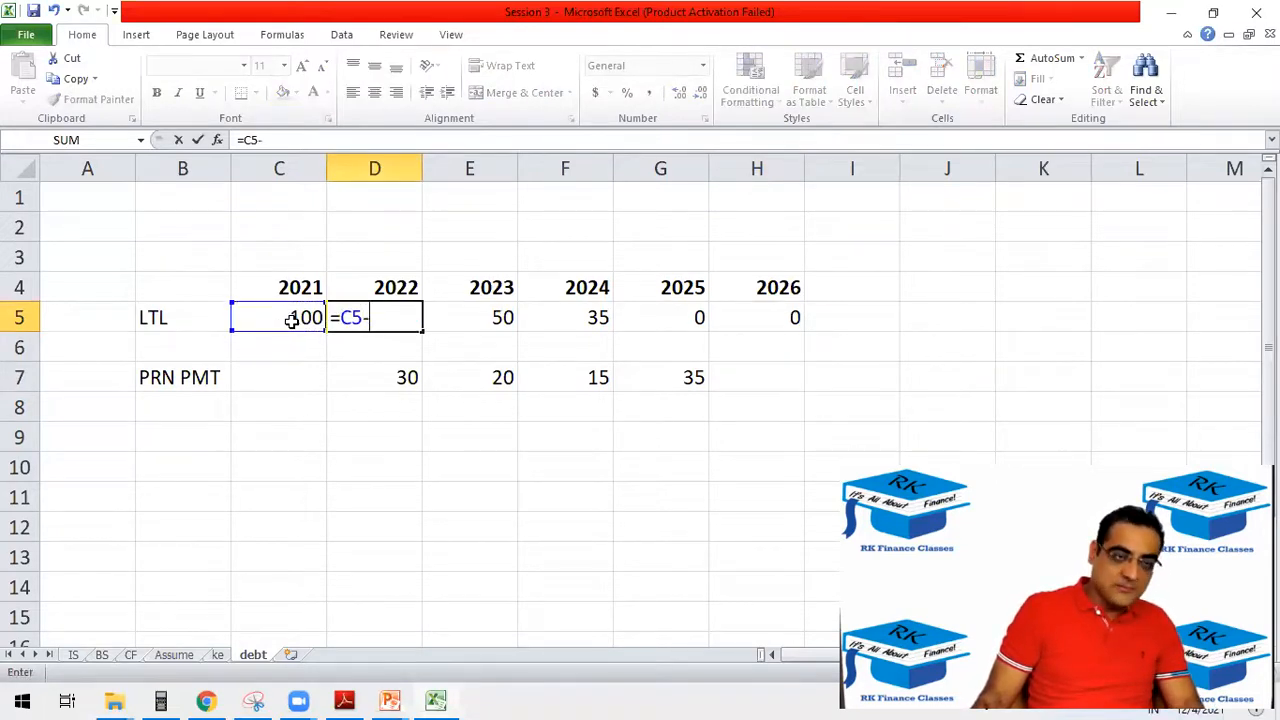
{"action": "left_click", "coordinate": [383, 379]}
{"action": "key", "text": "Return"}
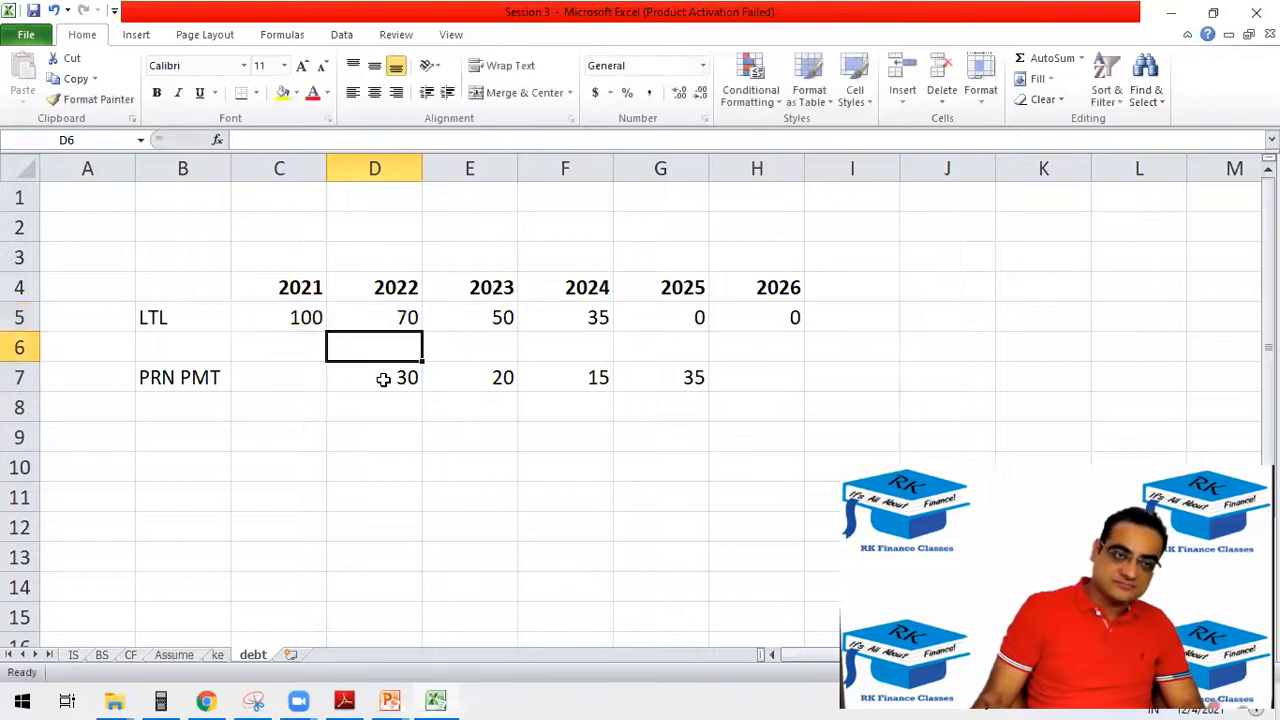
{"action": "left_click", "coordinate": [391, 318]}
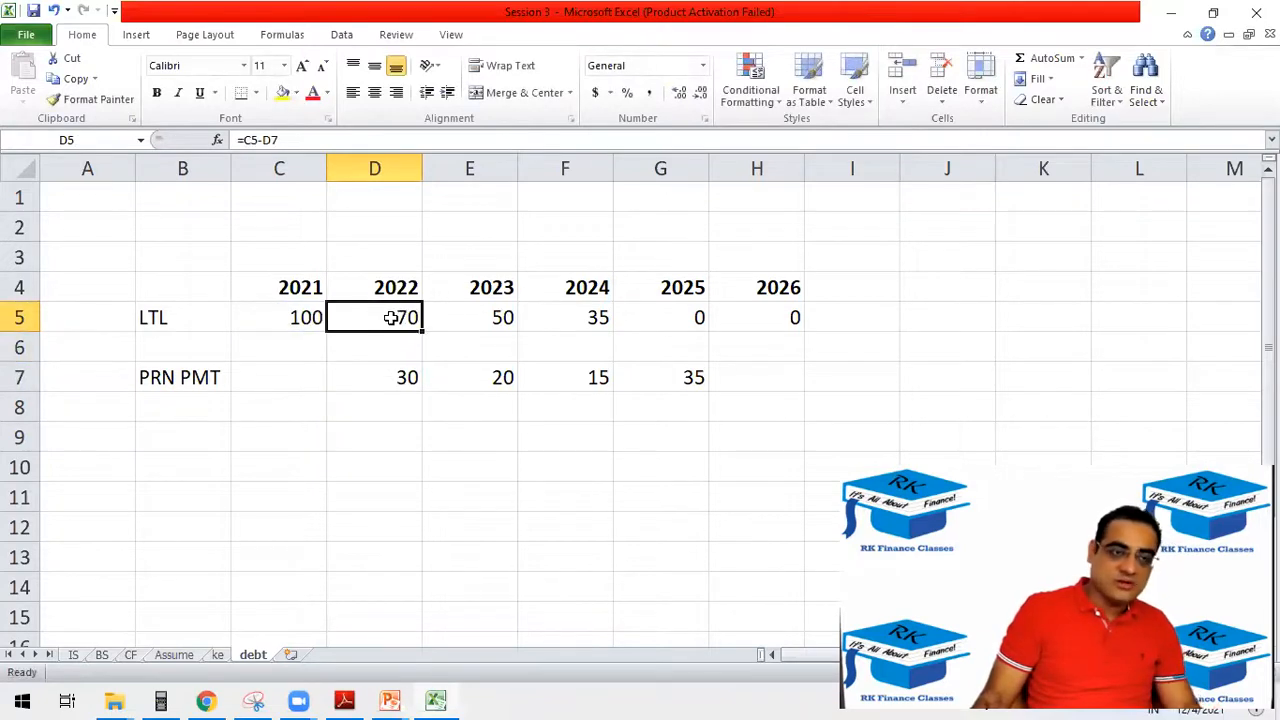
{"action": "left_click_drag", "start_coordinate": [421, 327], "coordinate": [780, 300]}
Recheck the extended LTL formulas from 2023 to 2026, the 2026 principal payment cell H7 and the 2021 balance in C5.
{"action": "left_click", "coordinate": [490, 314]}
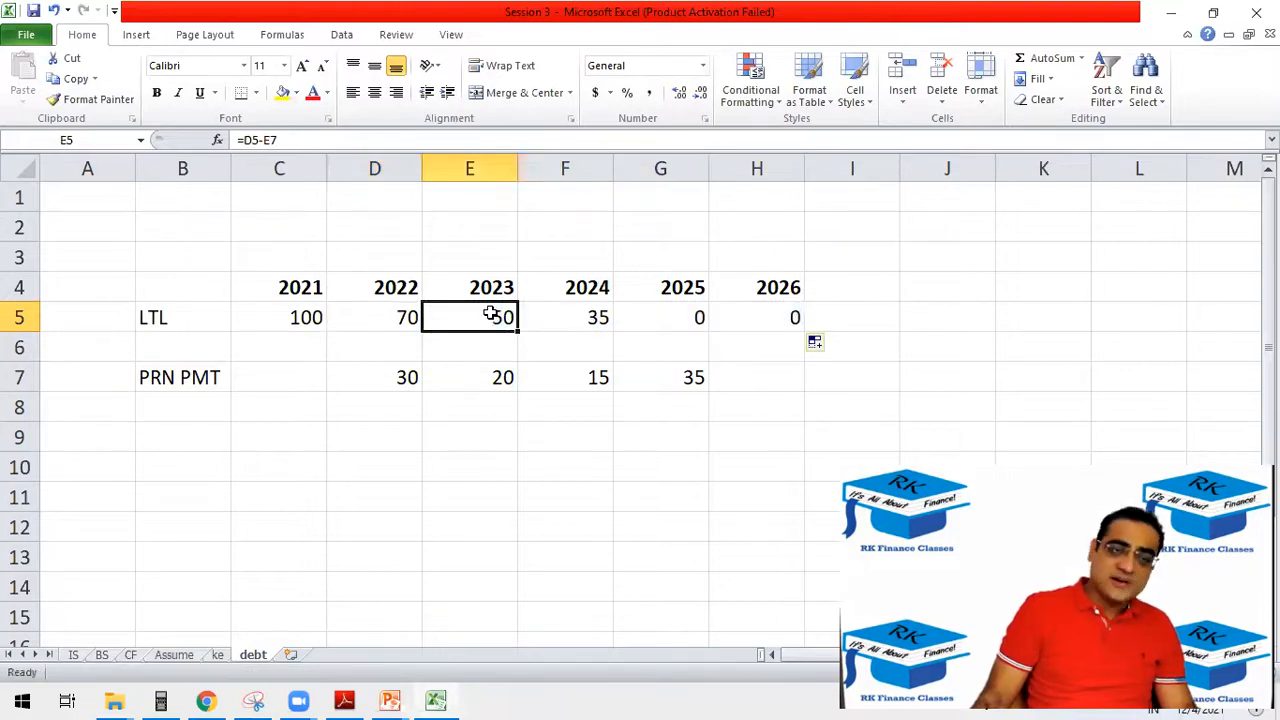
{"action": "double_click", "coordinate": [490, 314]}
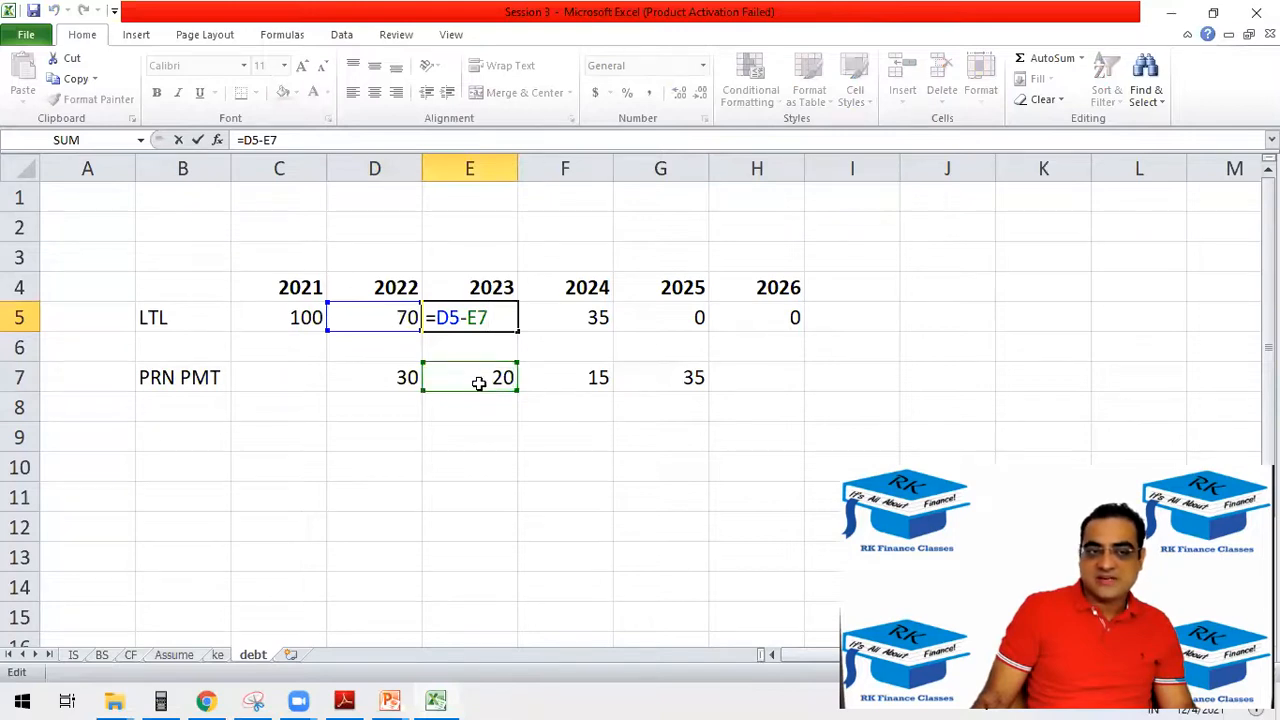
{"action": "key", "text": "Escape"}
{"action": "double_click", "coordinate": [597, 314]}
{"action": "key", "text": "Escape"}
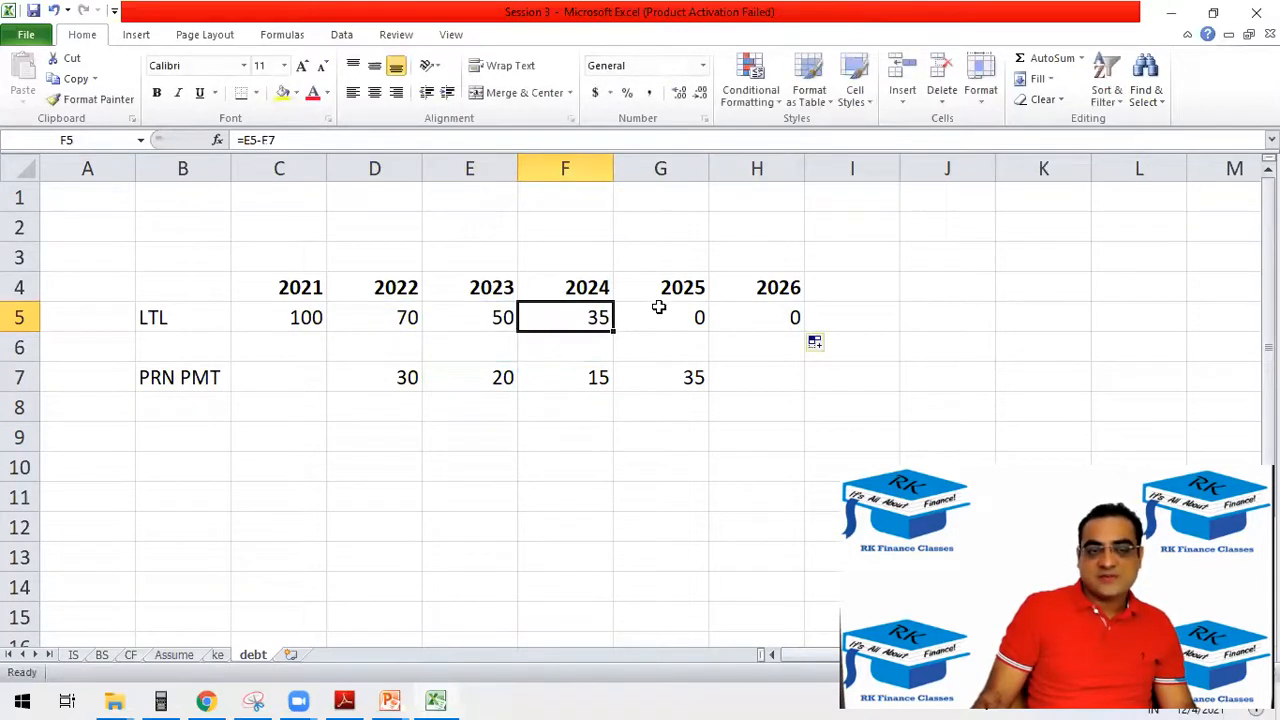
{"action": "double_click", "coordinate": [662, 306]}
{"action": "left_click", "coordinate": [756, 316]}
{"action": "double_click", "coordinate": [756, 316]}
{"action": "key", "text": "Escape"}
{"action": "left_click", "coordinate": [714, 376]}
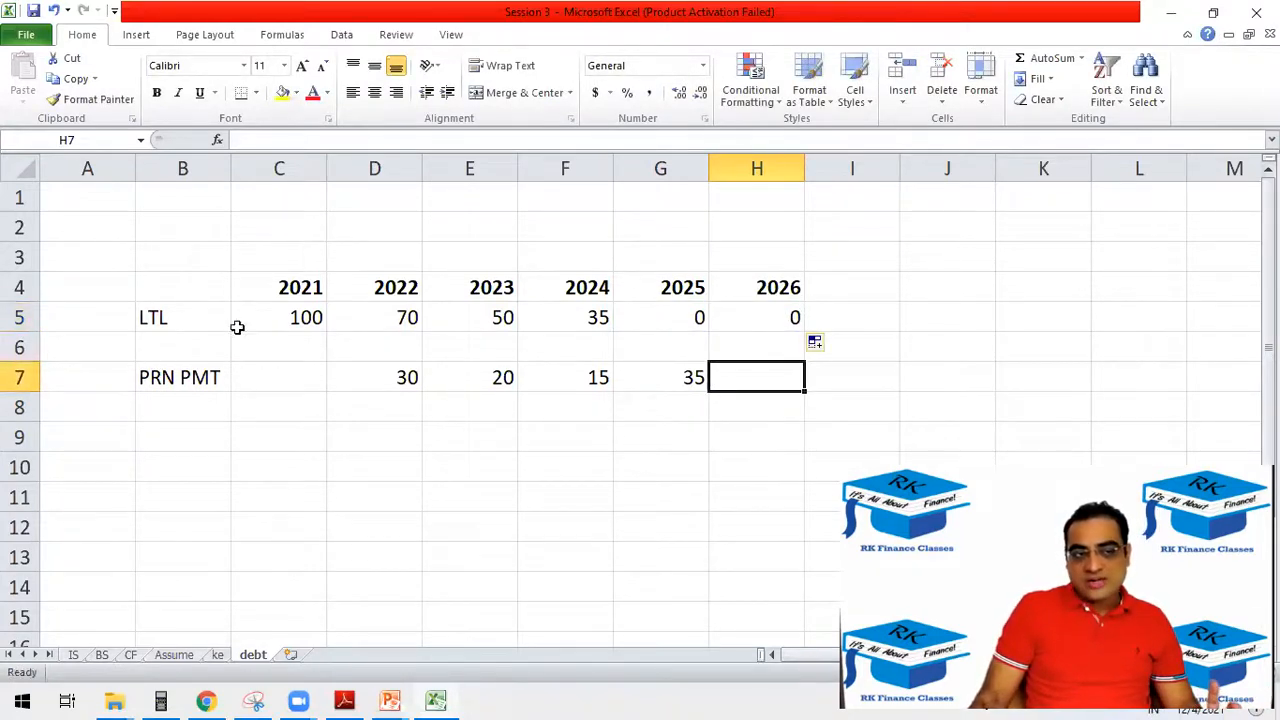
{"action": "left_click", "coordinate": [312, 320]}
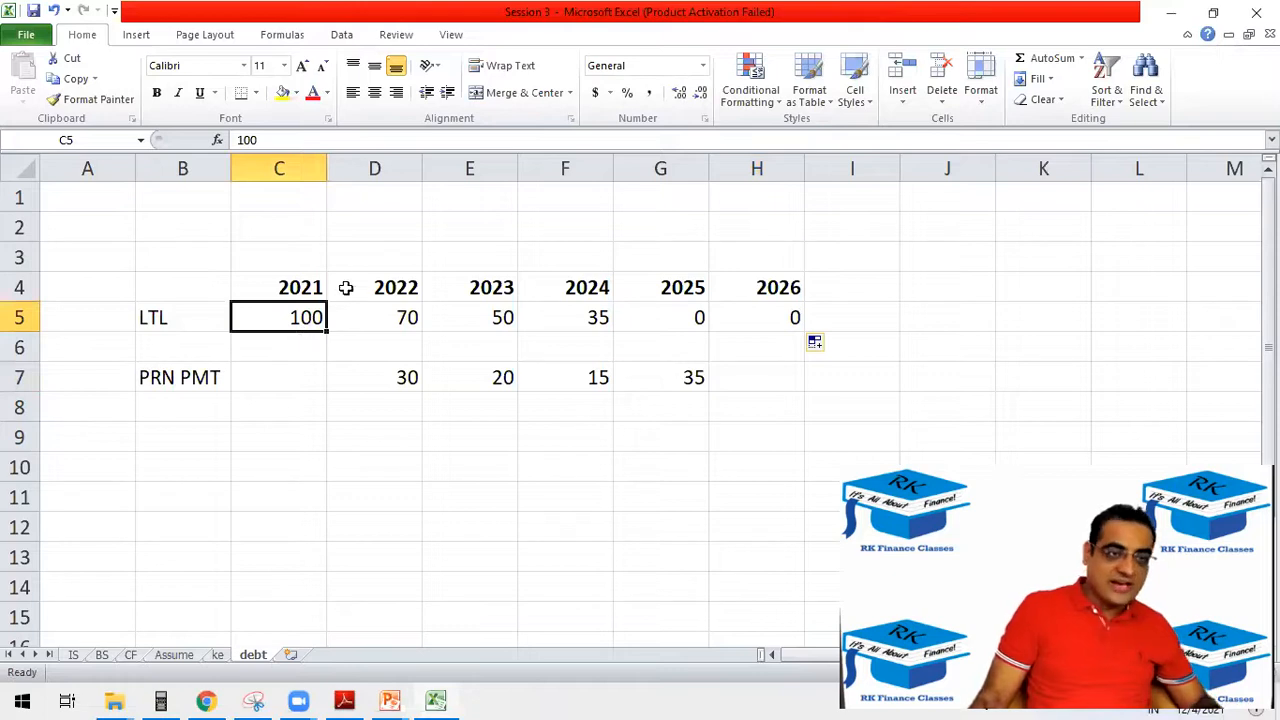
Copy the Est label from D2 of the IS sheet into E2:H2 above the years 2023–2026.
{"action": "left_click", "coordinate": [76, 655]}
{"action": "left_click", "coordinate": [357, 220]}
{"action": "key", "text": "ctrl+c"}
{"action": "left_click_drag", "start_coordinate": [415, 215], "coordinate": [703, 223]}
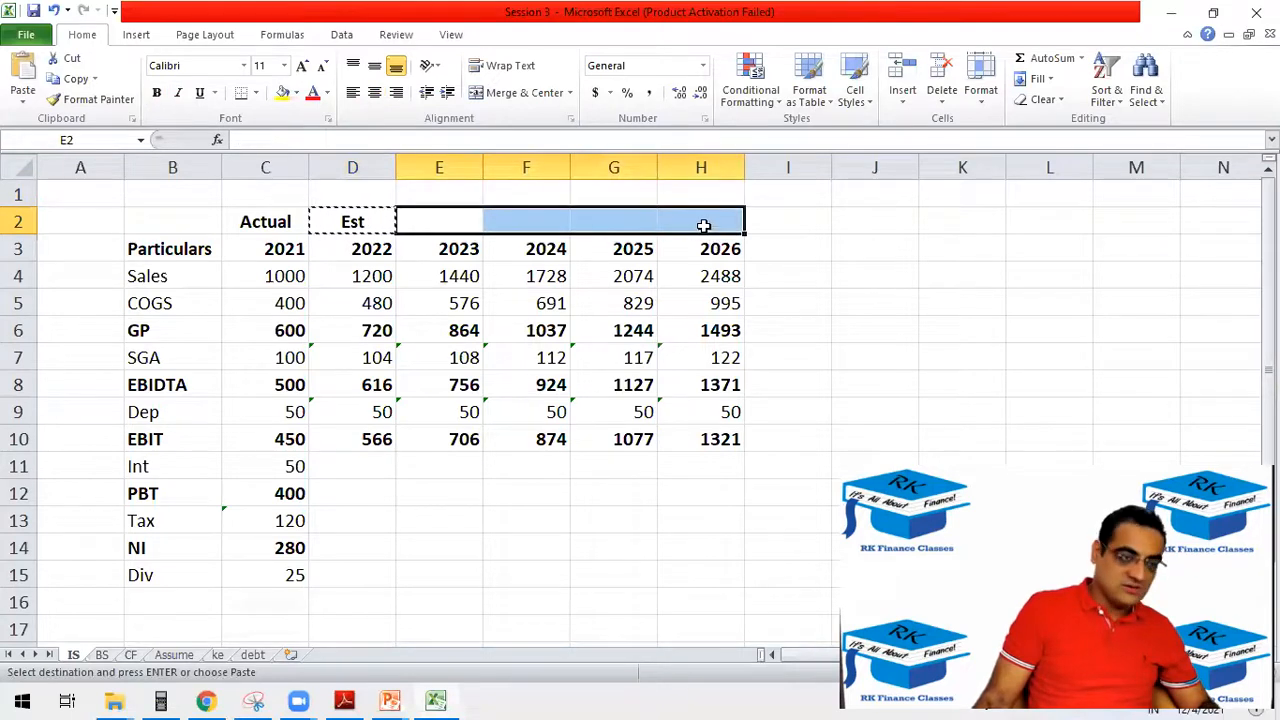
{"action": "key", "text": "ctrl+v"}
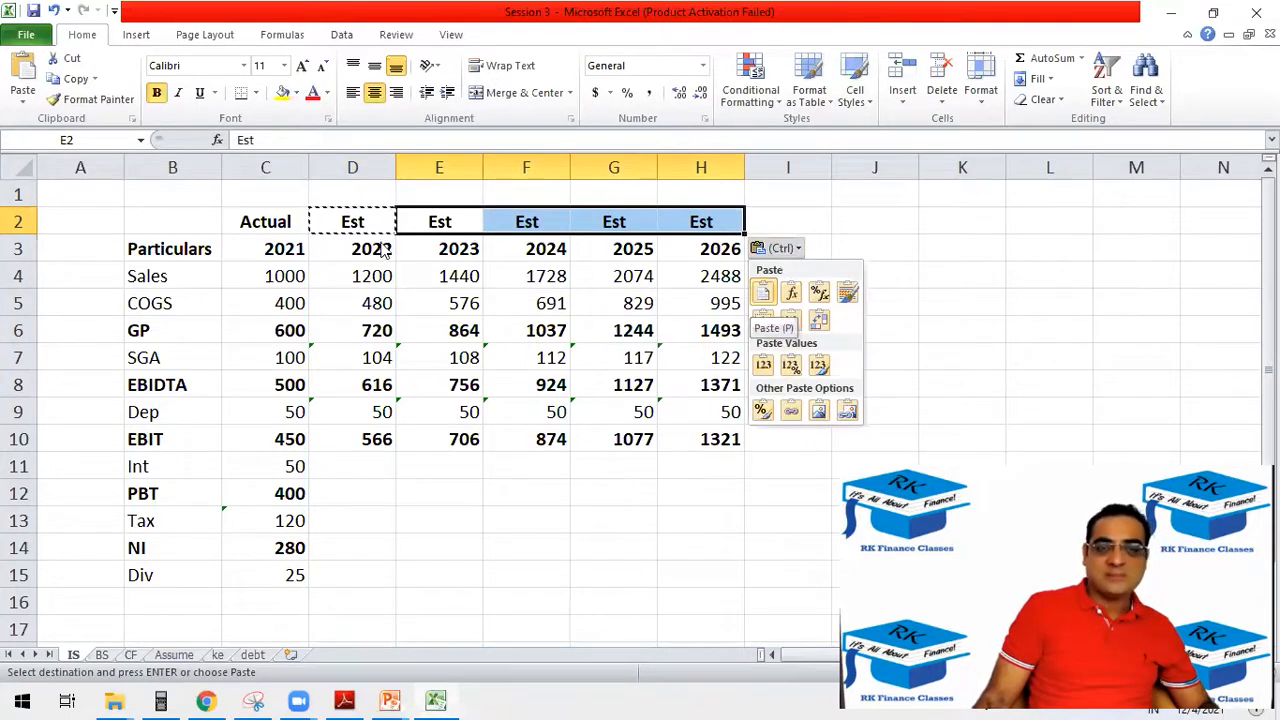
{"action": "left_click", "coordinate": [372, 252]}
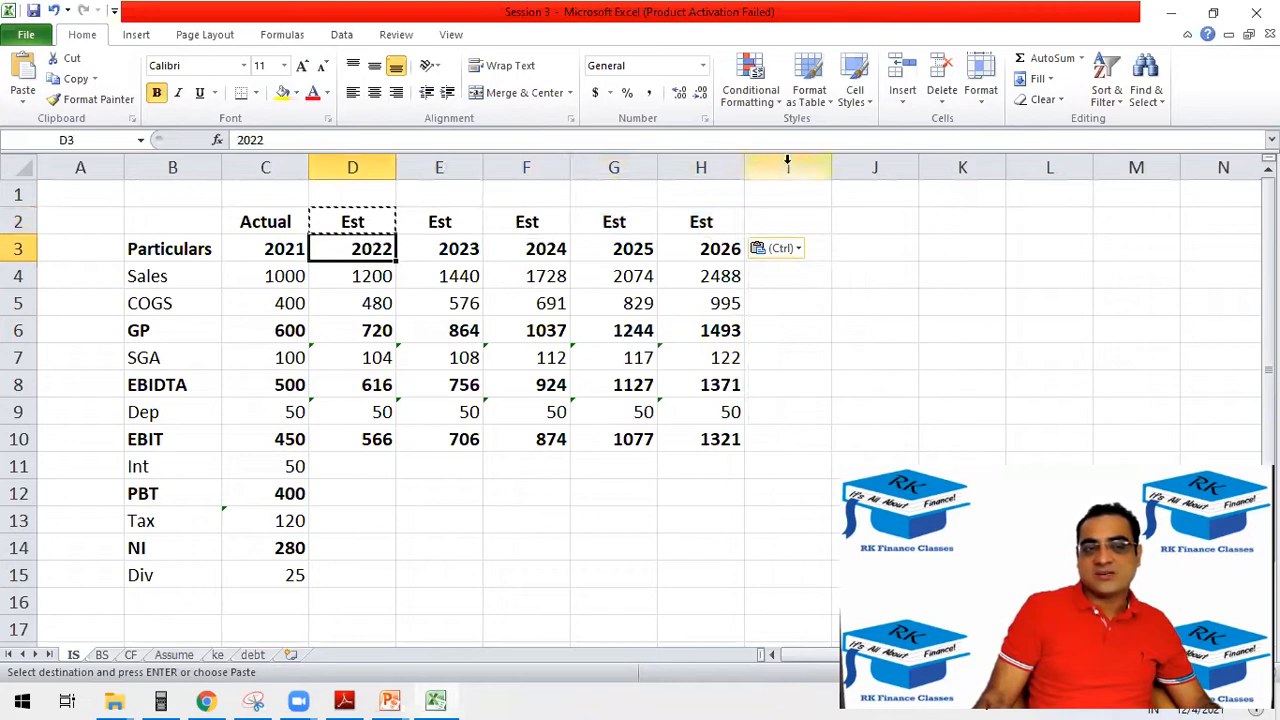
Copy the Est label from H2 of the IS sheet into D3:H3 of the debt sheet above 2022–2026.
{"action": "left_click", "coordinate": [705, 216]}
{"action": "key", "text": "ctrl+c"}
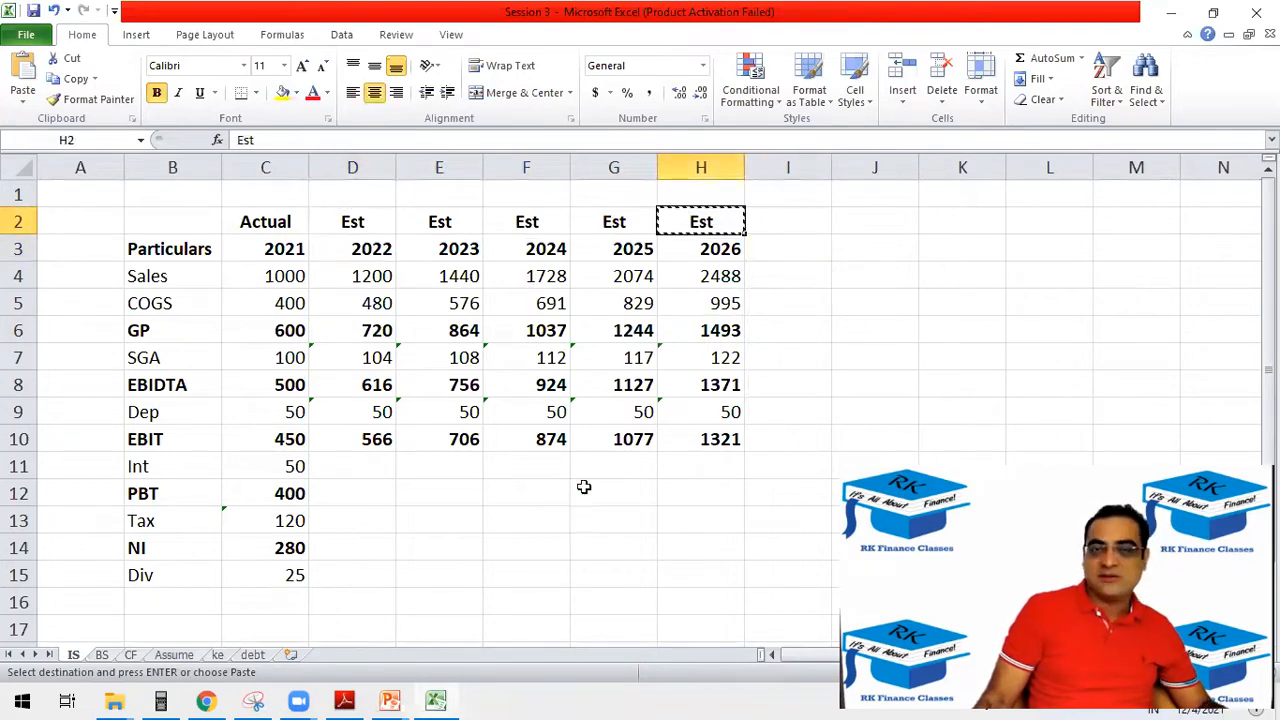
{"action": "left_click", "coordinate": [252, 645]}
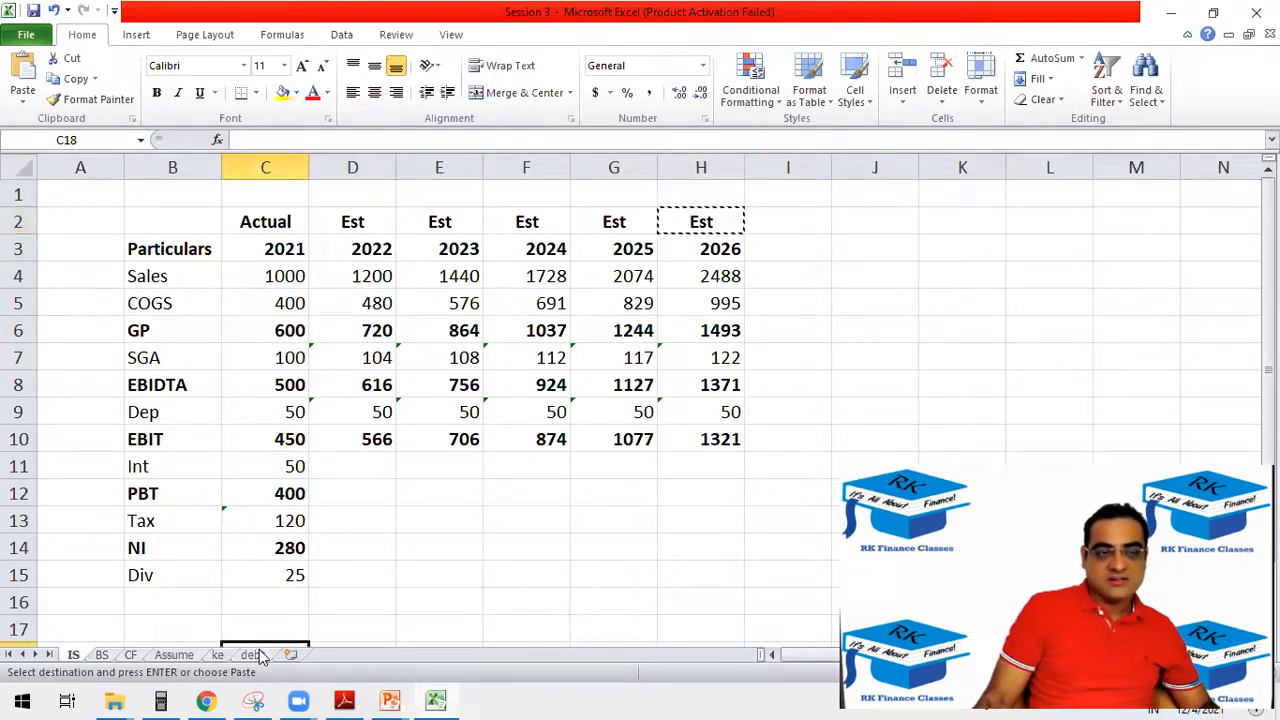
{"action": "left_click", "coordinate": [253, 655]}
{"action": "left_click_drag", "start_coordinate": [390, 258], "coordinate": [762, 262]}
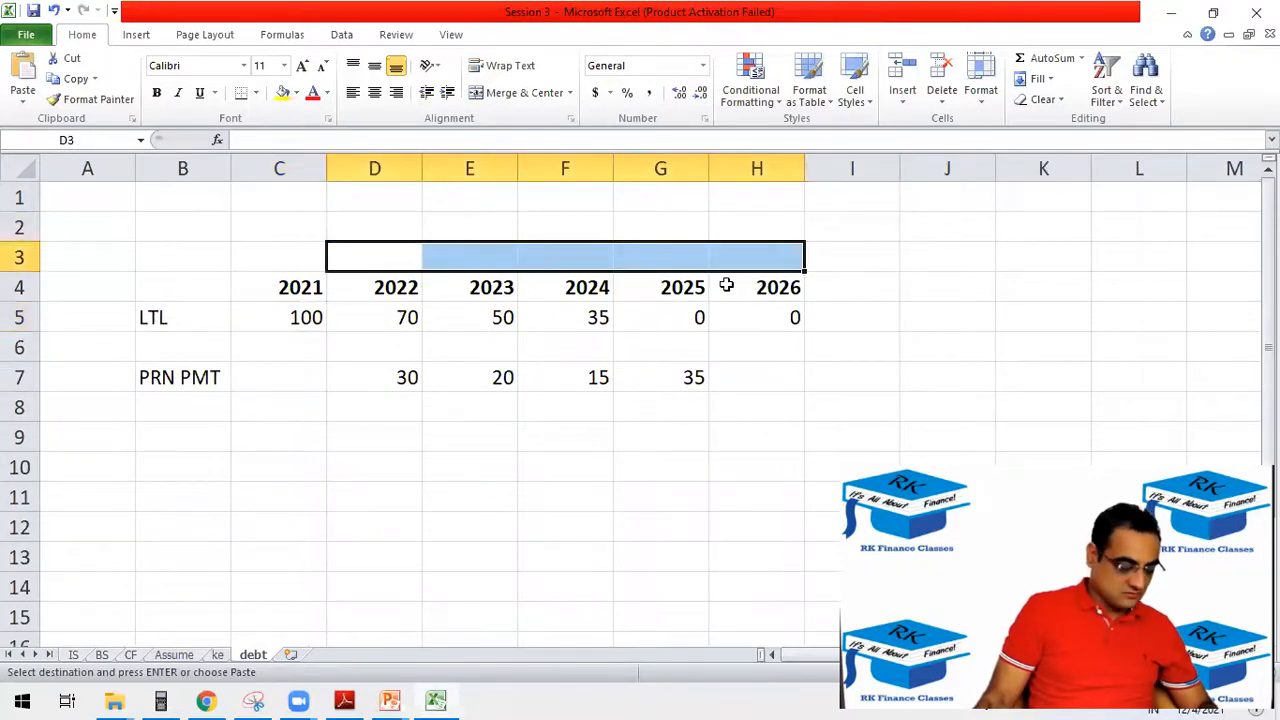
{"action": "key", "text": "ctrl+v"}
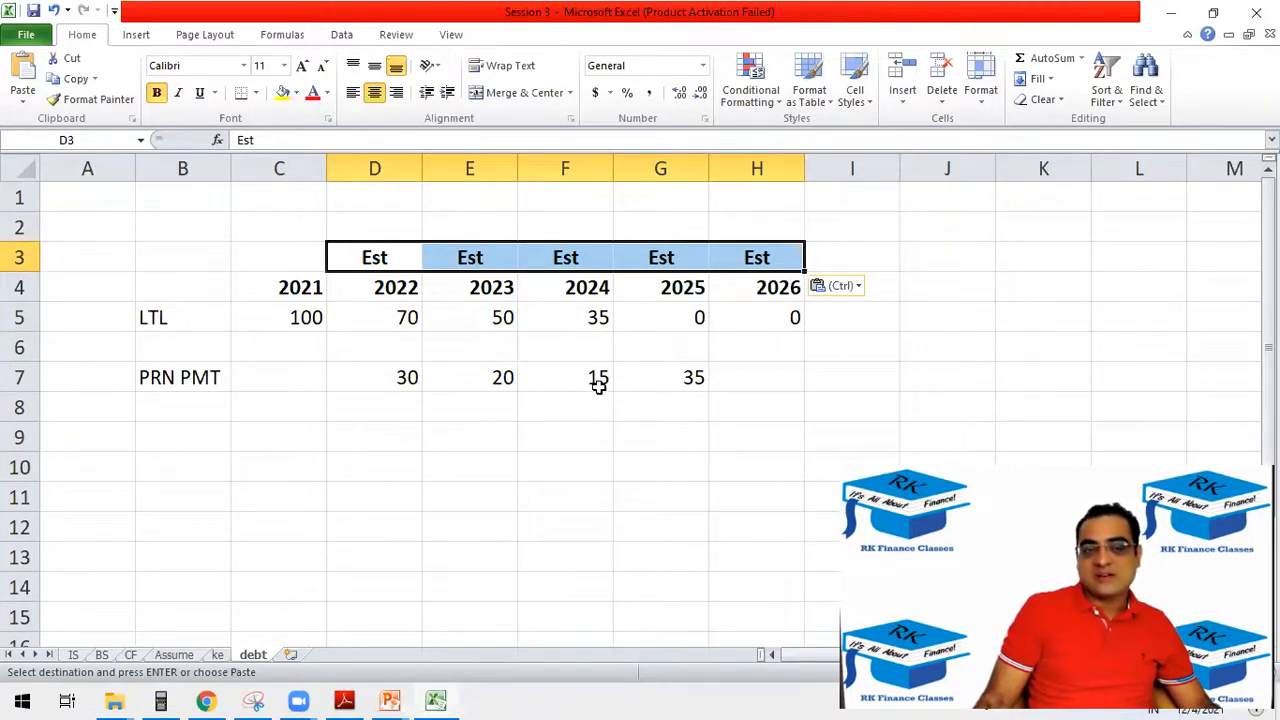
Review the PRN PMT row on the debt sheet and the Int row on the IS sheet, ending on the debt sheet.
{"action": "left_click_drag", "start_coordinate": [145, 388], "coordinate": [680, 368]}
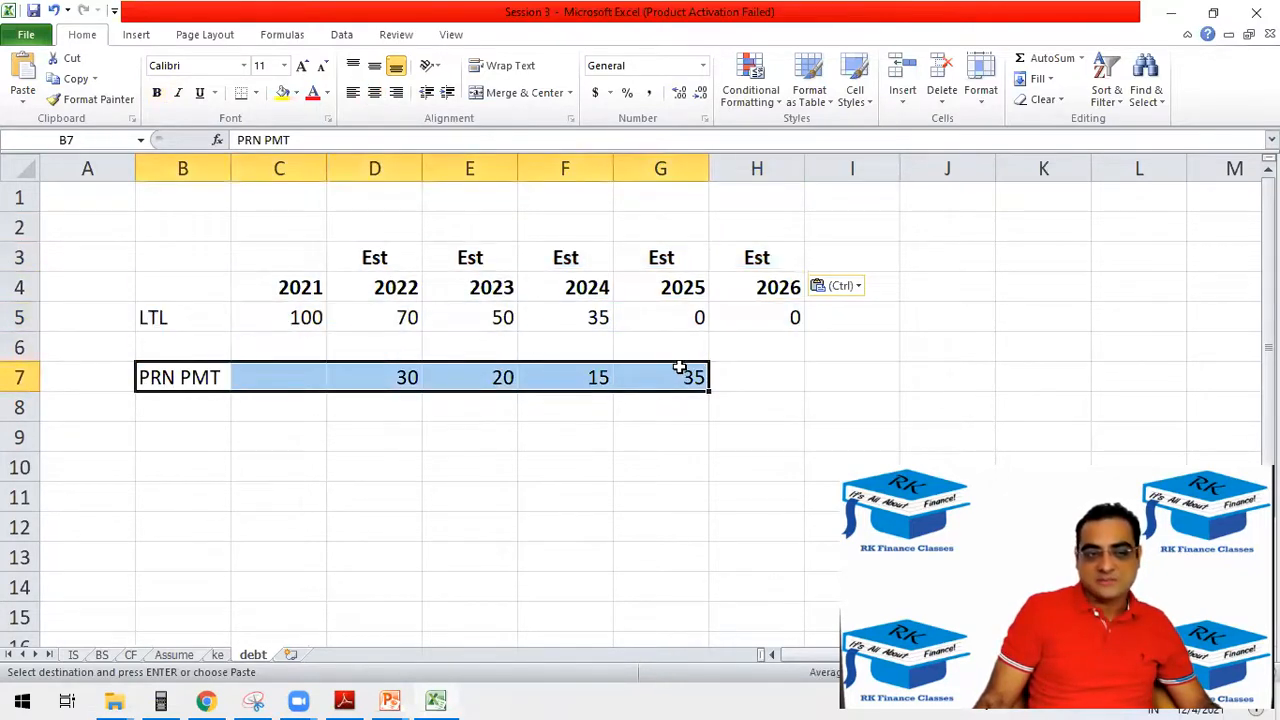
{"action": "left_click", "coordinate": [194, 411]}
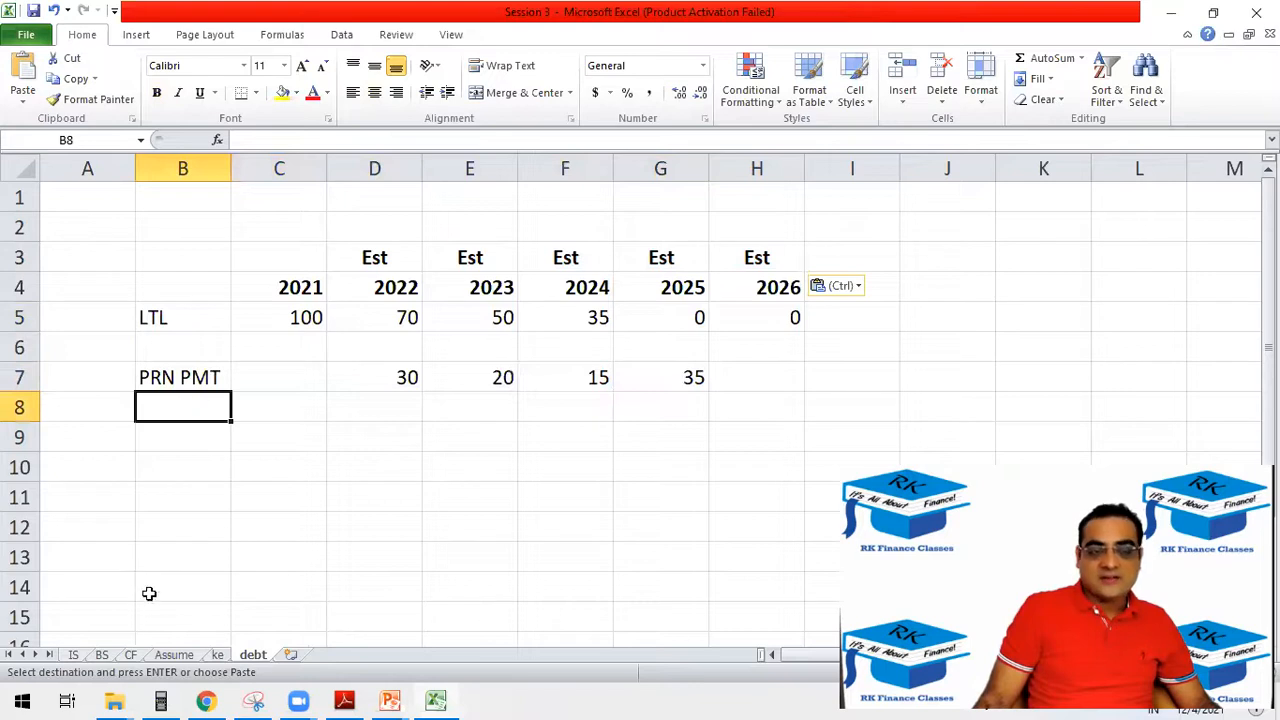
{"action": "left_click", "coordinate": [73, 655]}
{"action": "left_click", "coordinate": [165, 472]}
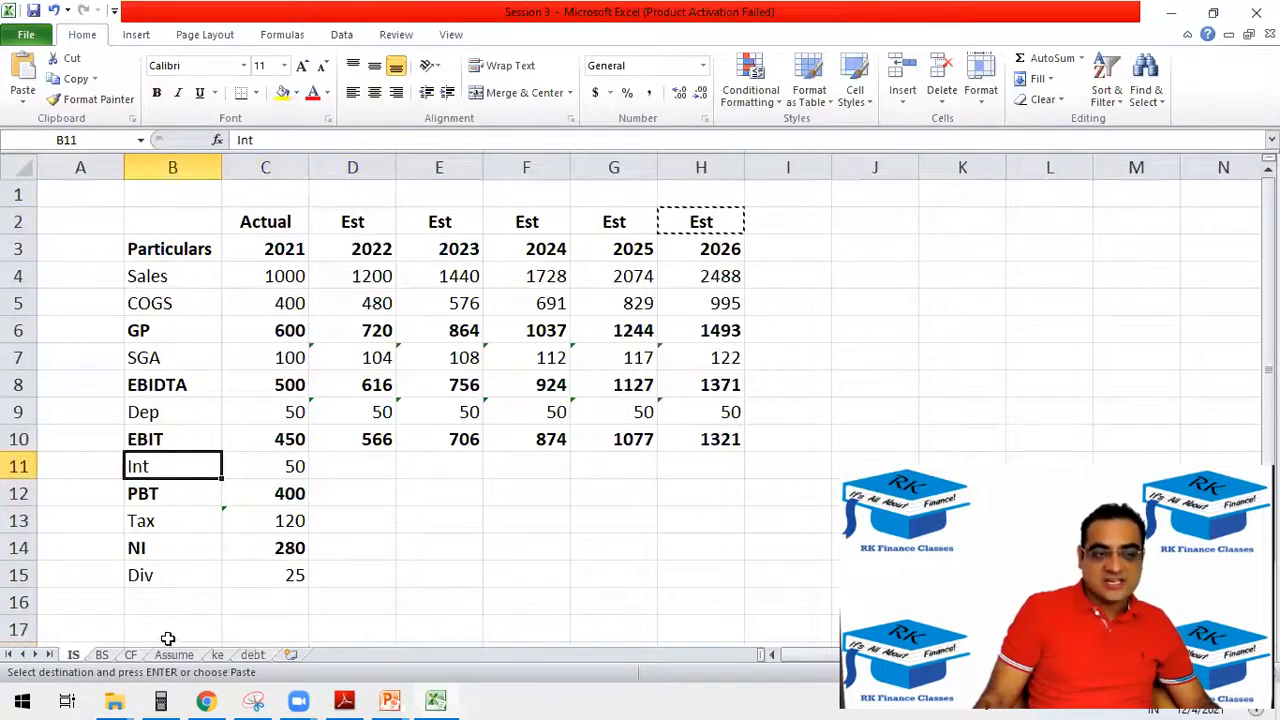
{"action": "left_click", "coordinate": [254, 655]}
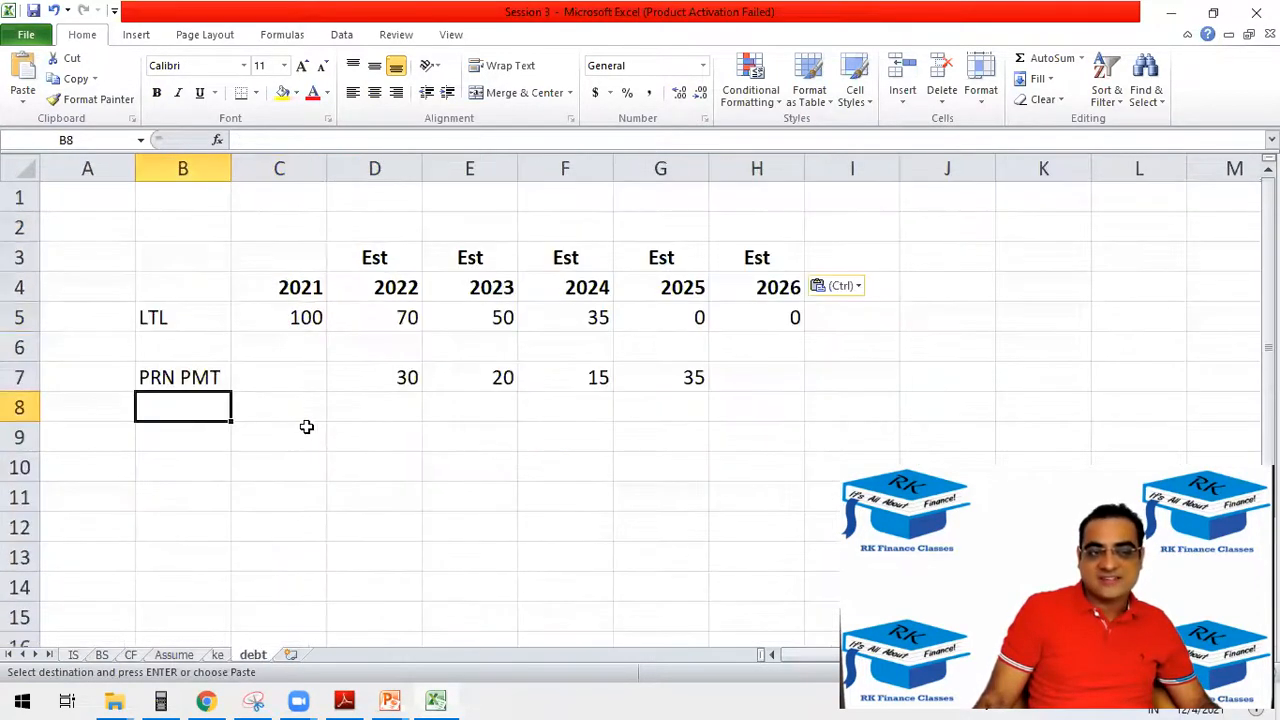
Add the row label Int in B9 of the debt sheet, below PRN PMT.
{"action": "left_click", "coordinate": [164, 443]}
{"action": "type", "text": "In"}
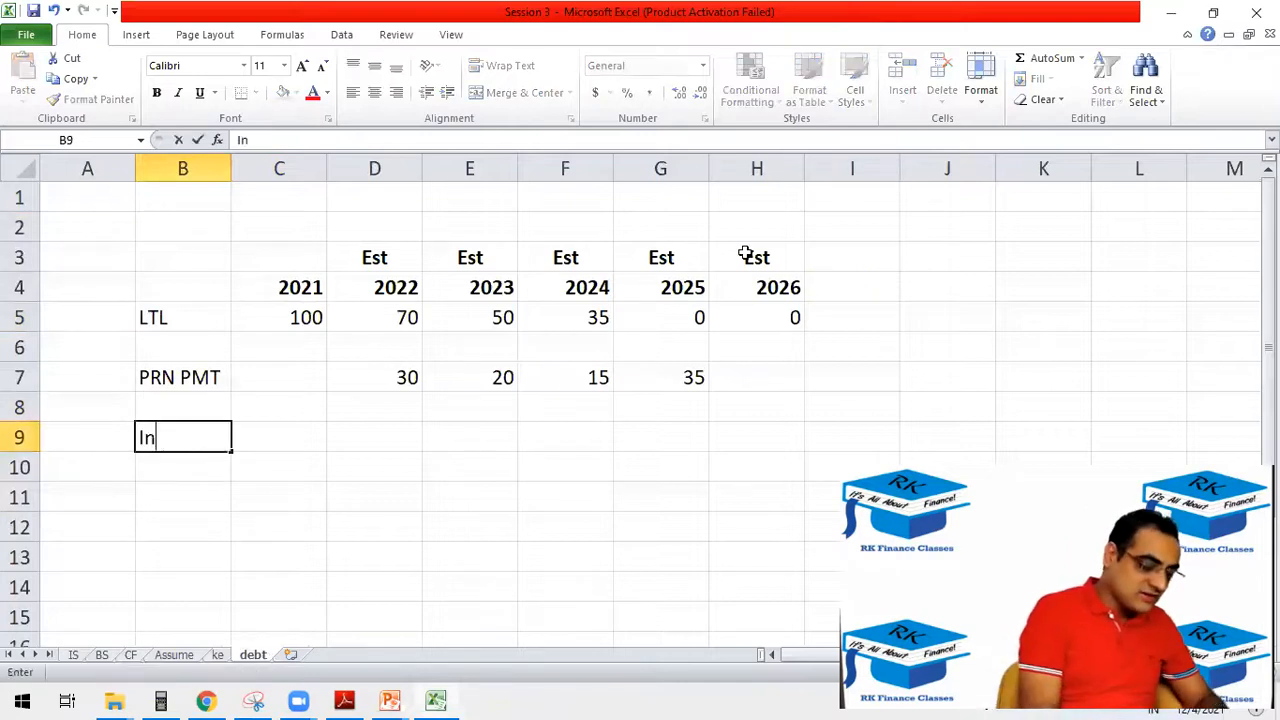
{"action": "type", "text": "t"}
{"action": "key", "text": "Tab"}
{"action": "key", "text": "Tab"}
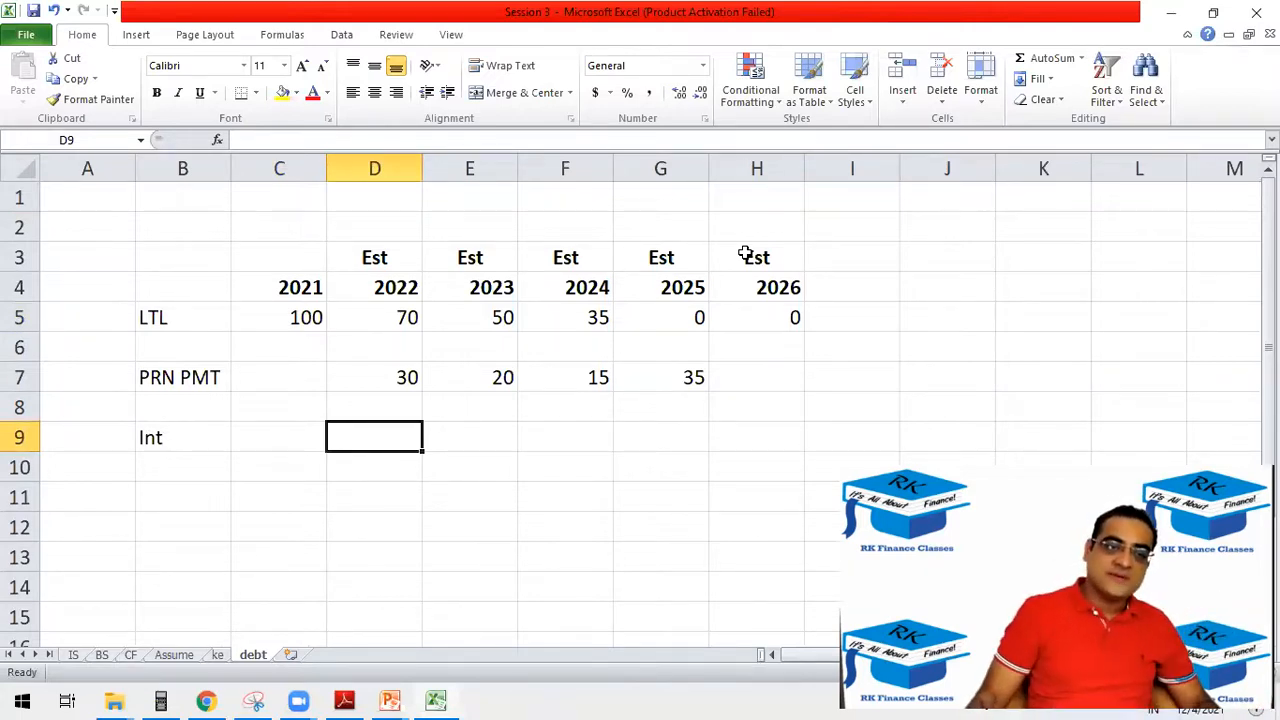
Check the Int rate in C15 of the Assume sheet and return to the debt sheet.
{"action": "key", "text": "alt+Tab"}
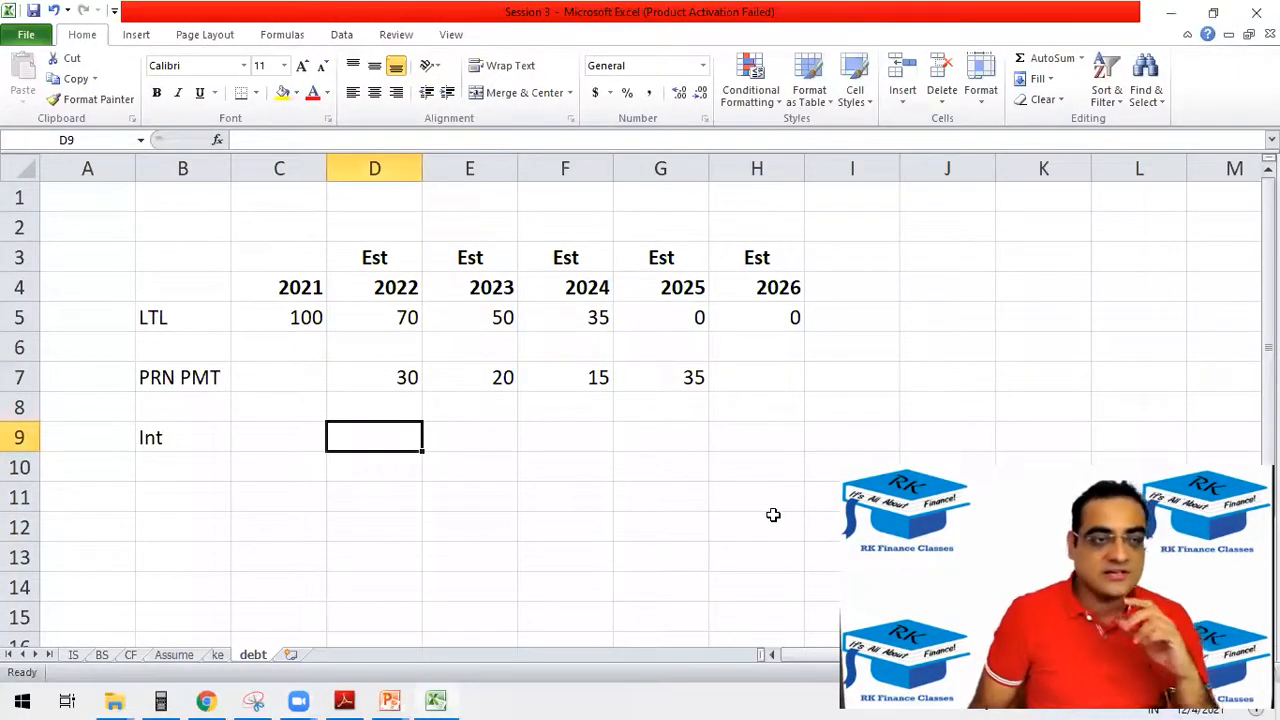
{"action": "left_click", "coordinate": [222, 443]}
{"action": "key", "text": "alt+Tab"}
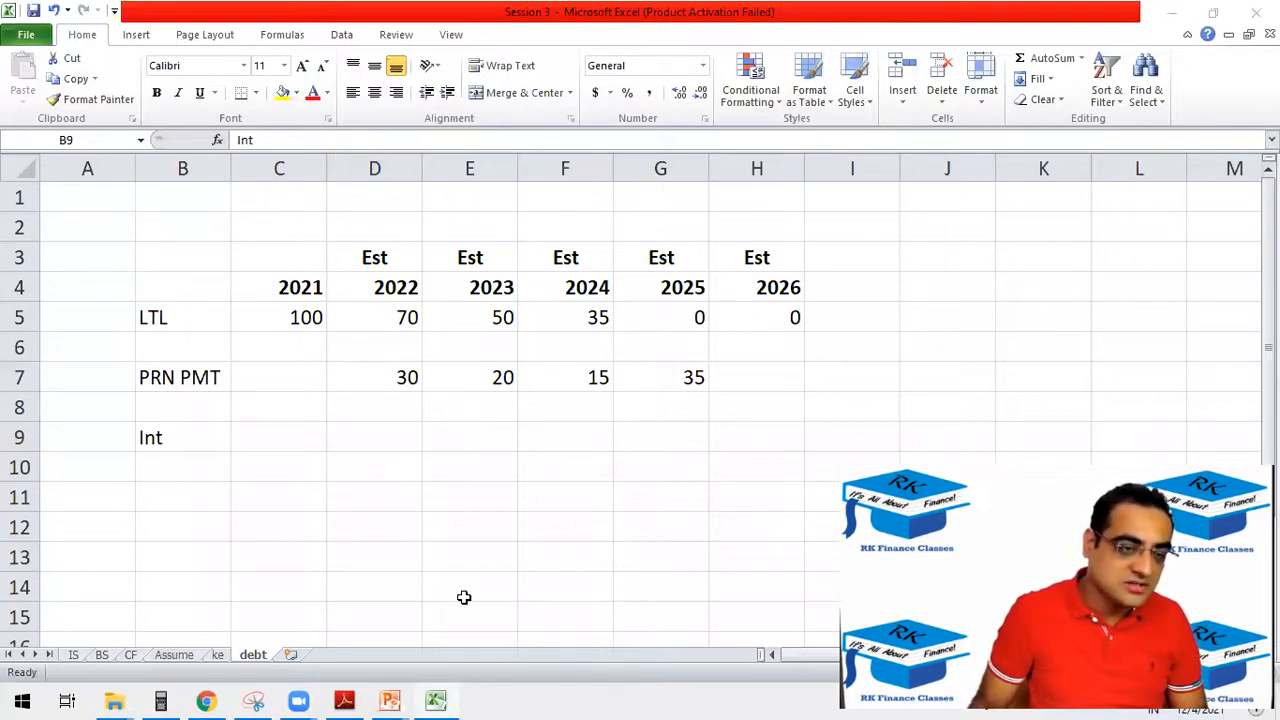
{"action": "key", "text": "alt+Tab"}
{"action": "left_click", "coordinate": [176, 654]}
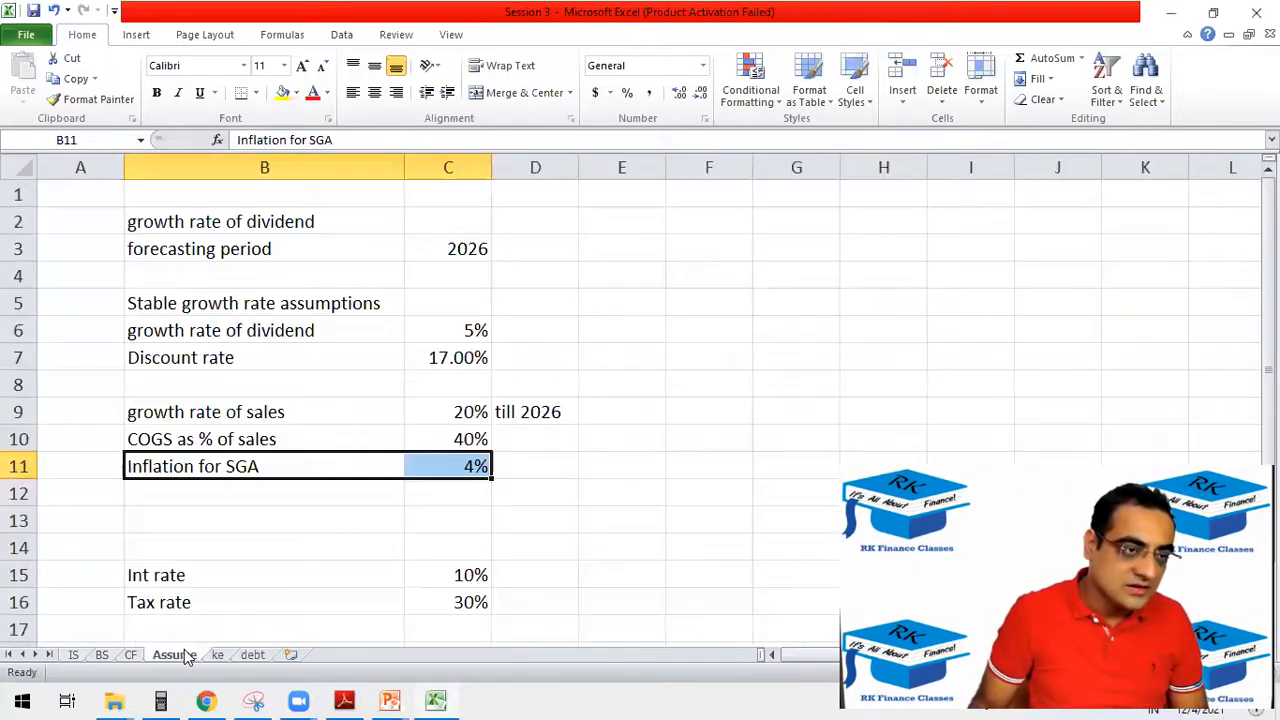
{"action": "left_click", "coordinate": [450, 581]}
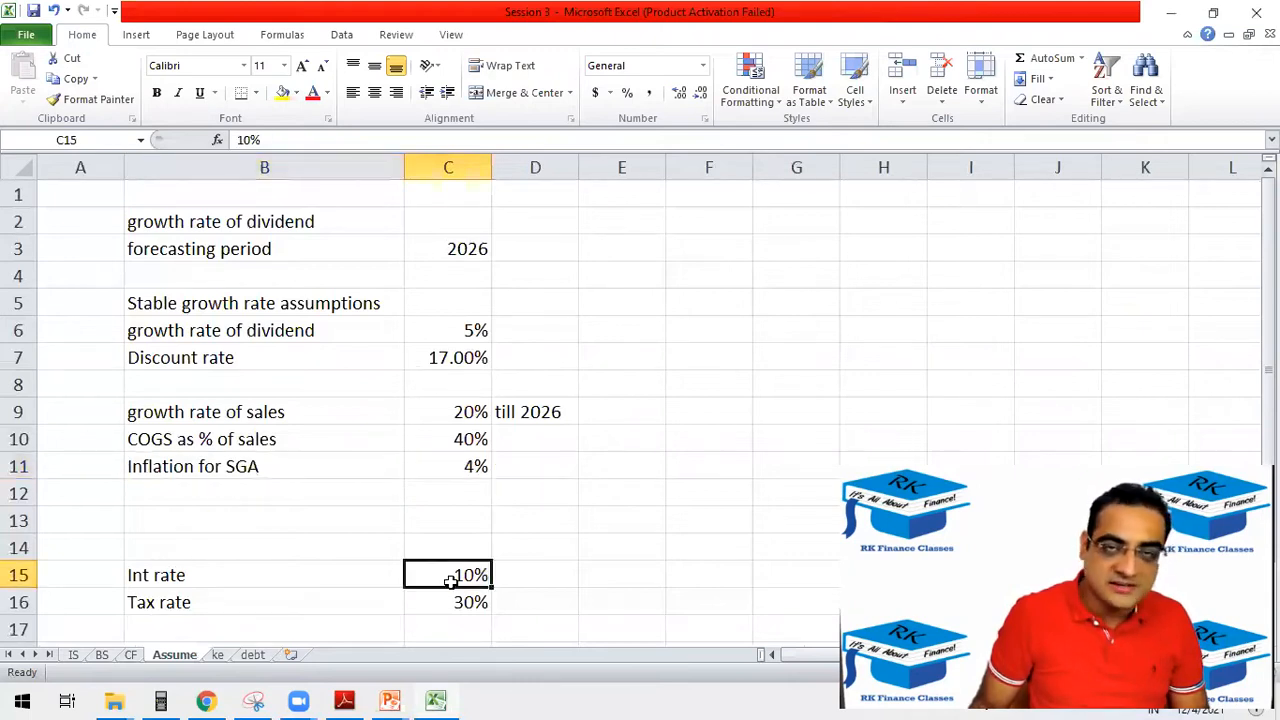
{"action": "left_click", "coordinate": [258, 656]}
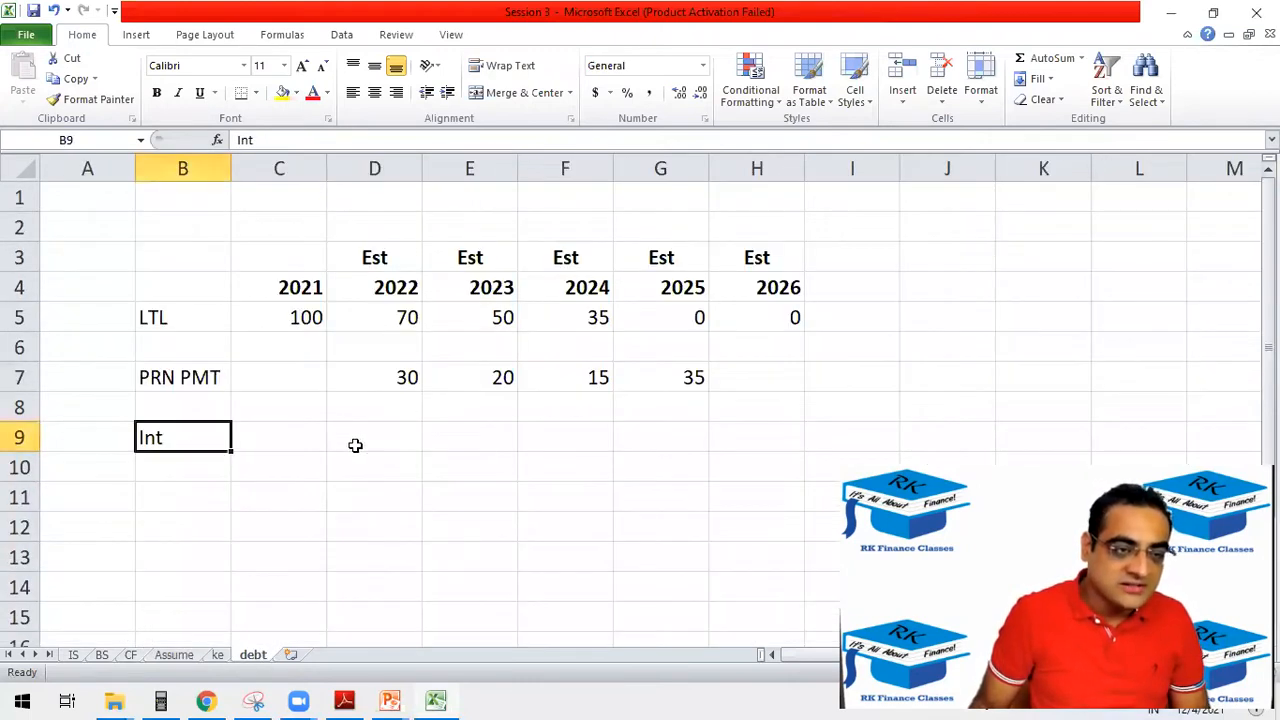
Build the 2022 interest formula in D9 of the debt sheet as Assume!C15 multiplied by the 2021 LTL balance in C5.
{"action": "left_click", "coordinate": [358, 443]}
{"action": "type", "text": "="}
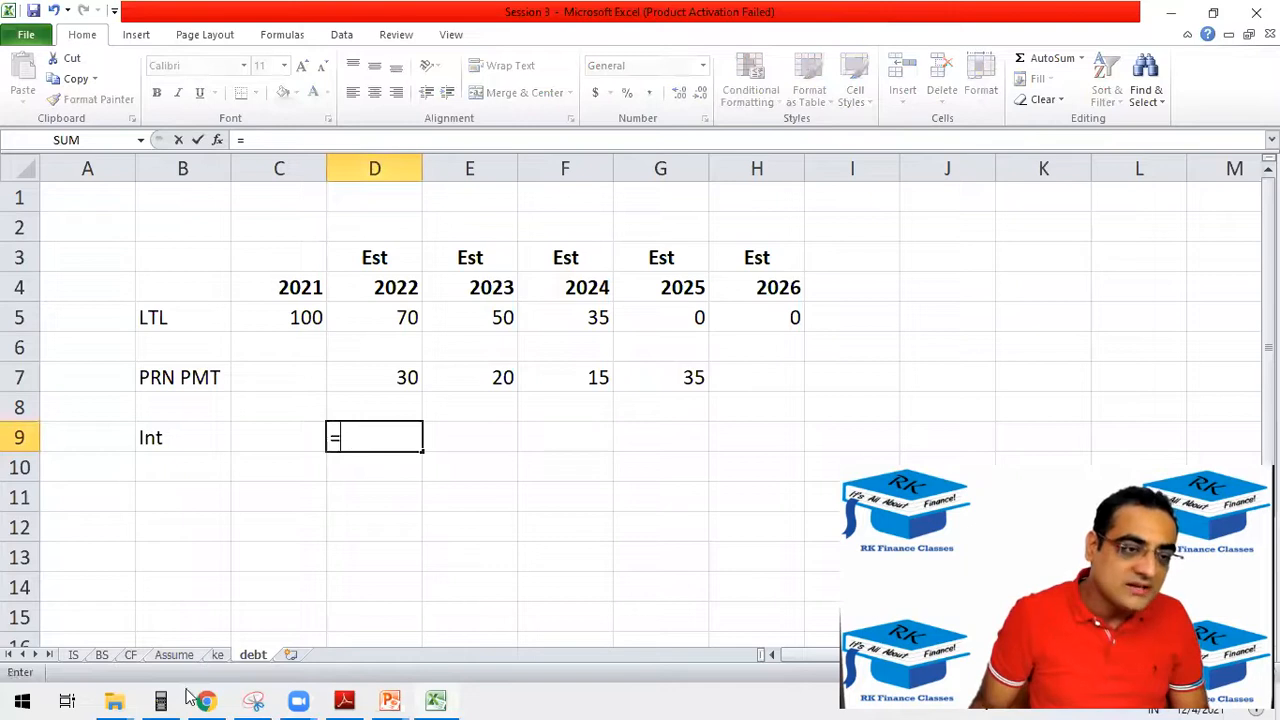
{"action": "left_click", "coordinate": [182, 655]}
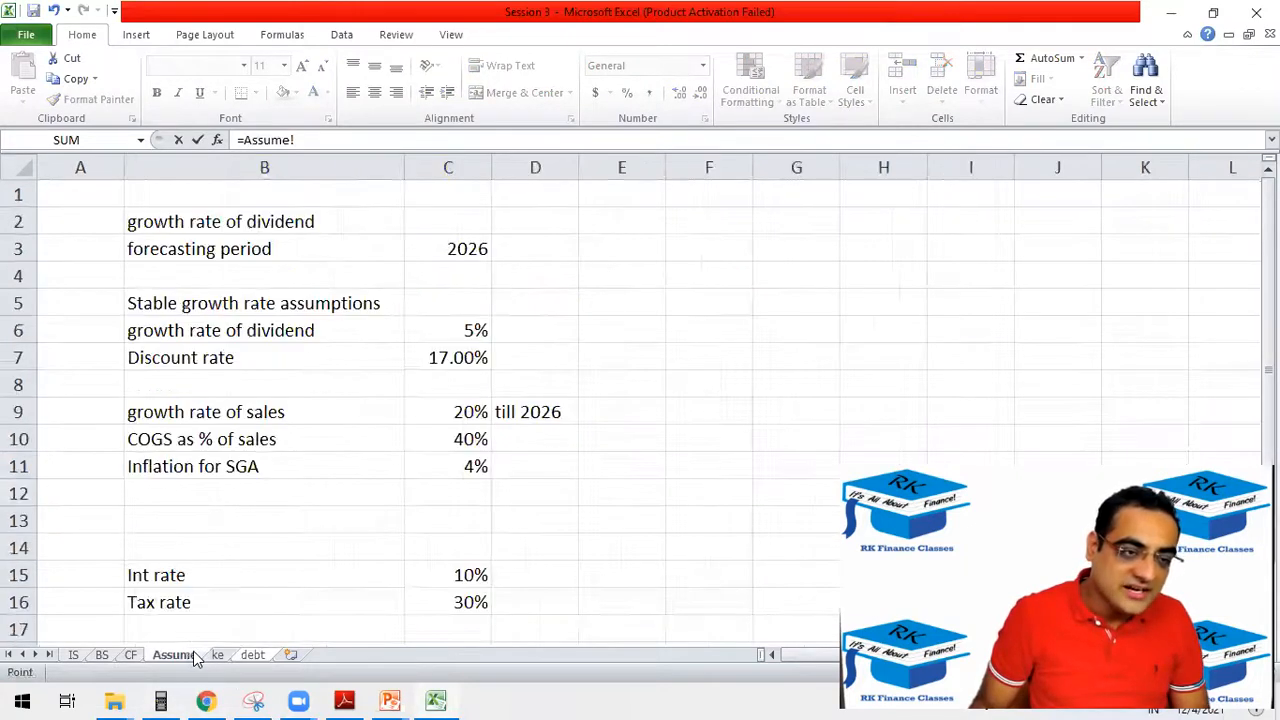
{"action": "left_click", "coordinate": [445, 578]}
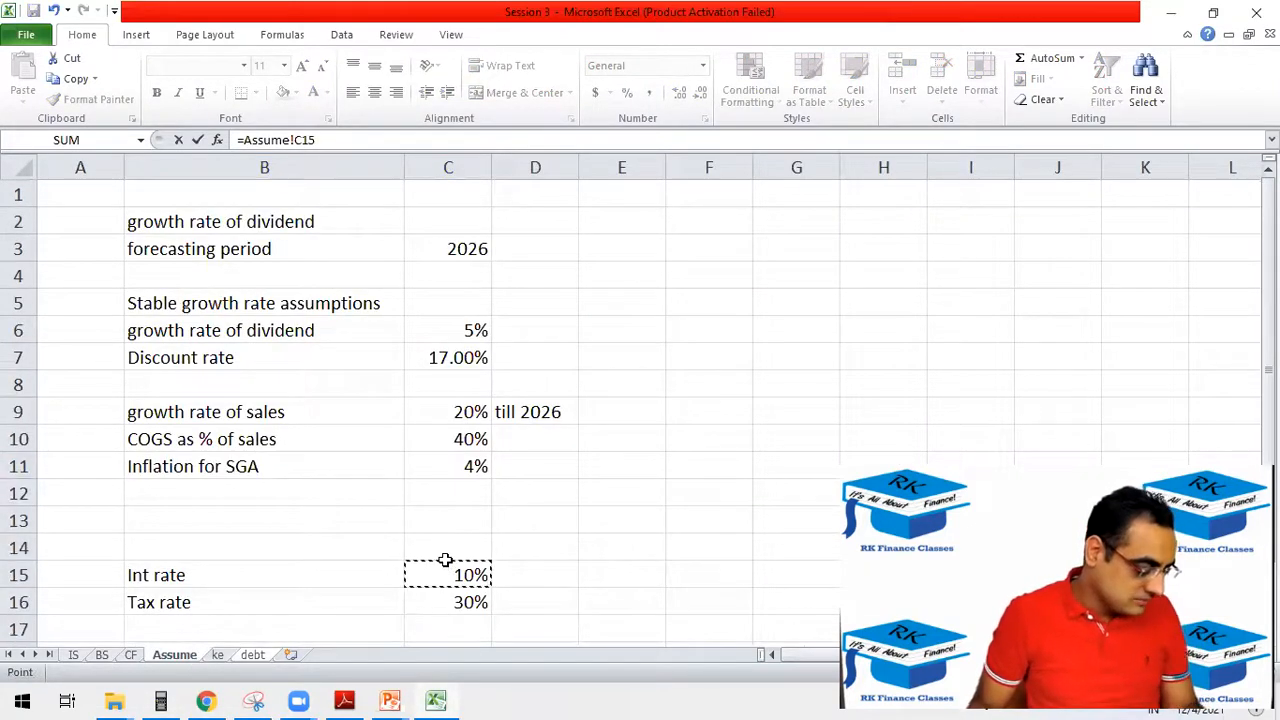
{"action": "type", "text": "*"}
{"action": "left_click", "coordinate": [254, 655]}
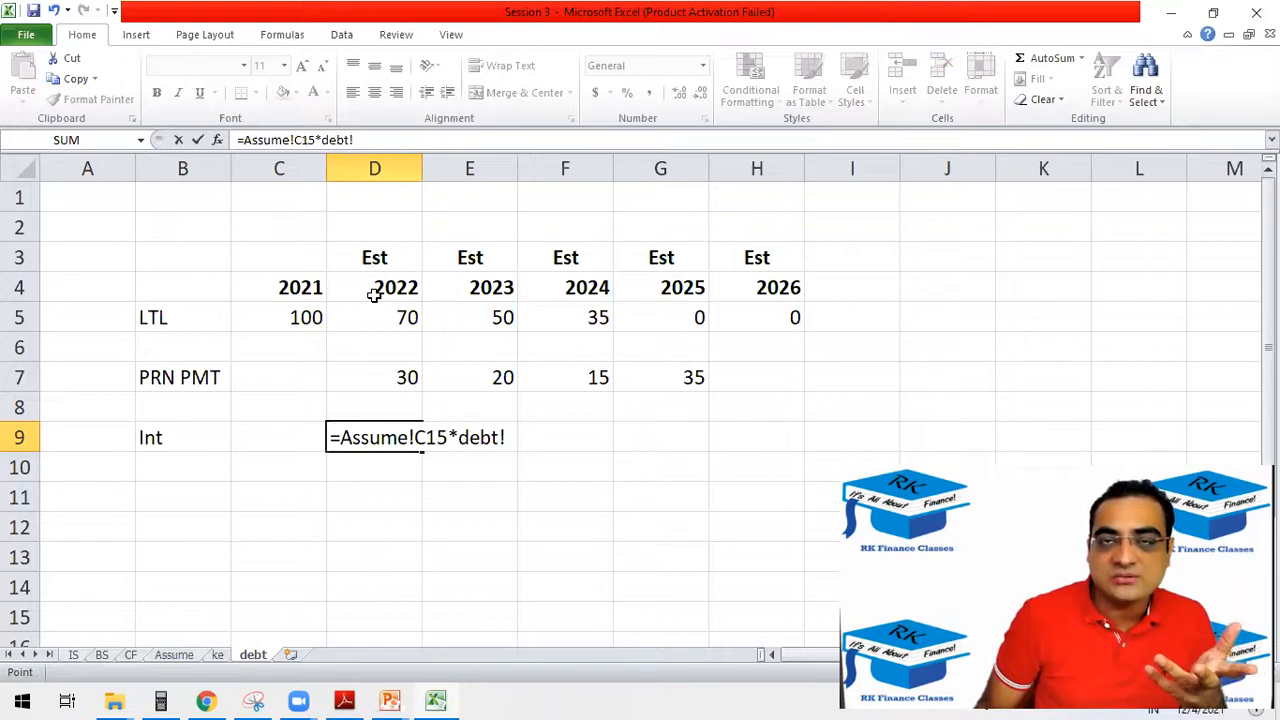
{"action": "left_click", "coordinate": [272, 321]}
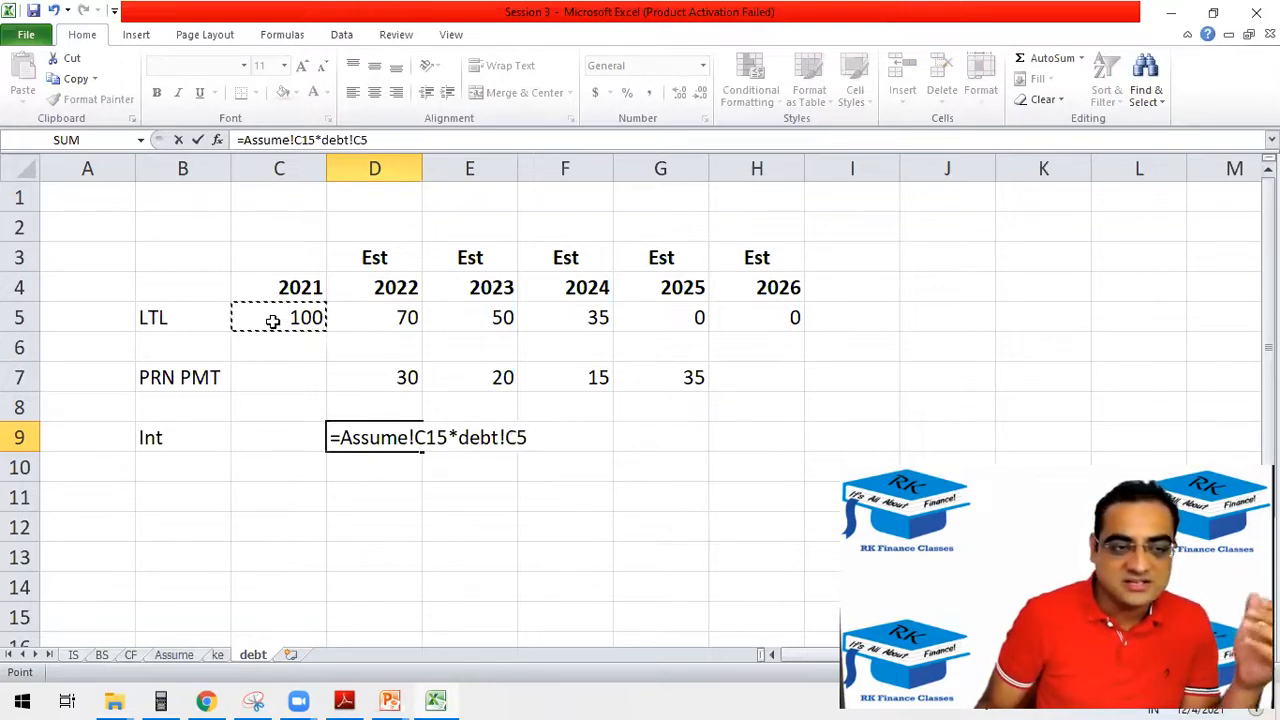
Make the Int rate reference in the D9 formula absolute as $C$15 and enter the formula.
{"action": "left_click", "coordinate": [295, 140]}
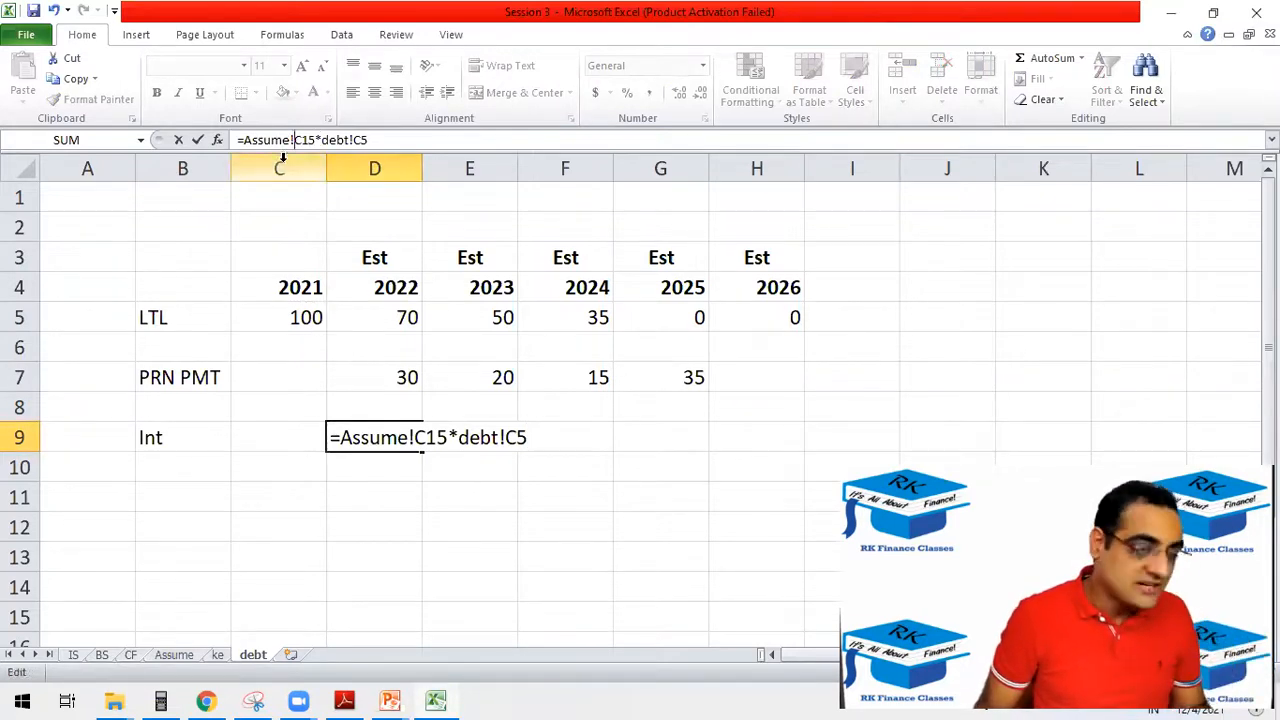
{"action": "type", "text": "$C"}
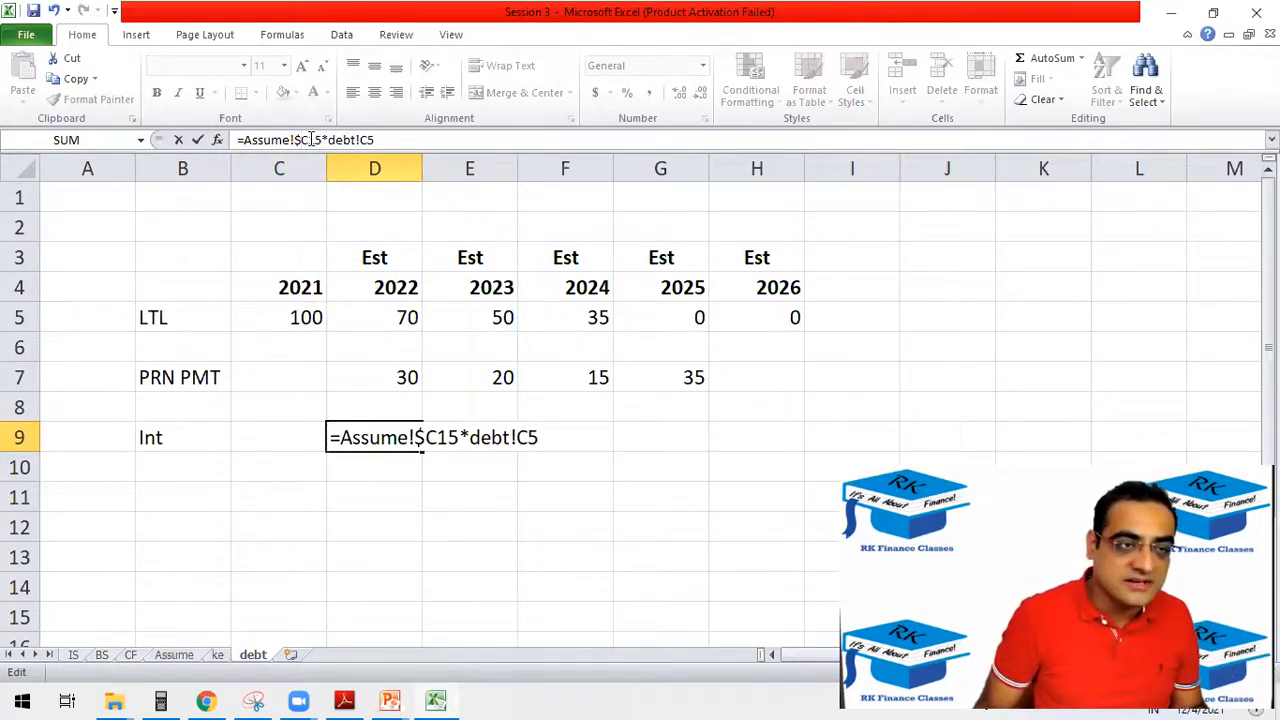
{"action": "type", "text": "$"}
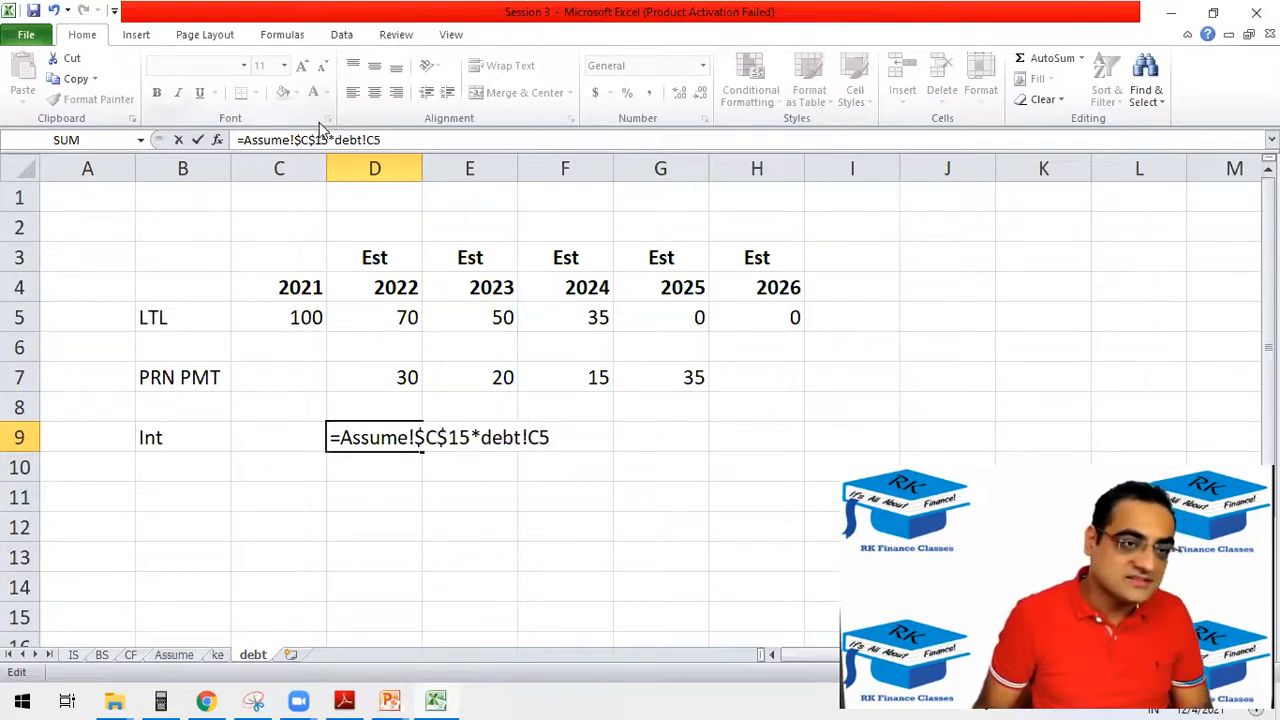
{"action": "key", "text": "Return"}
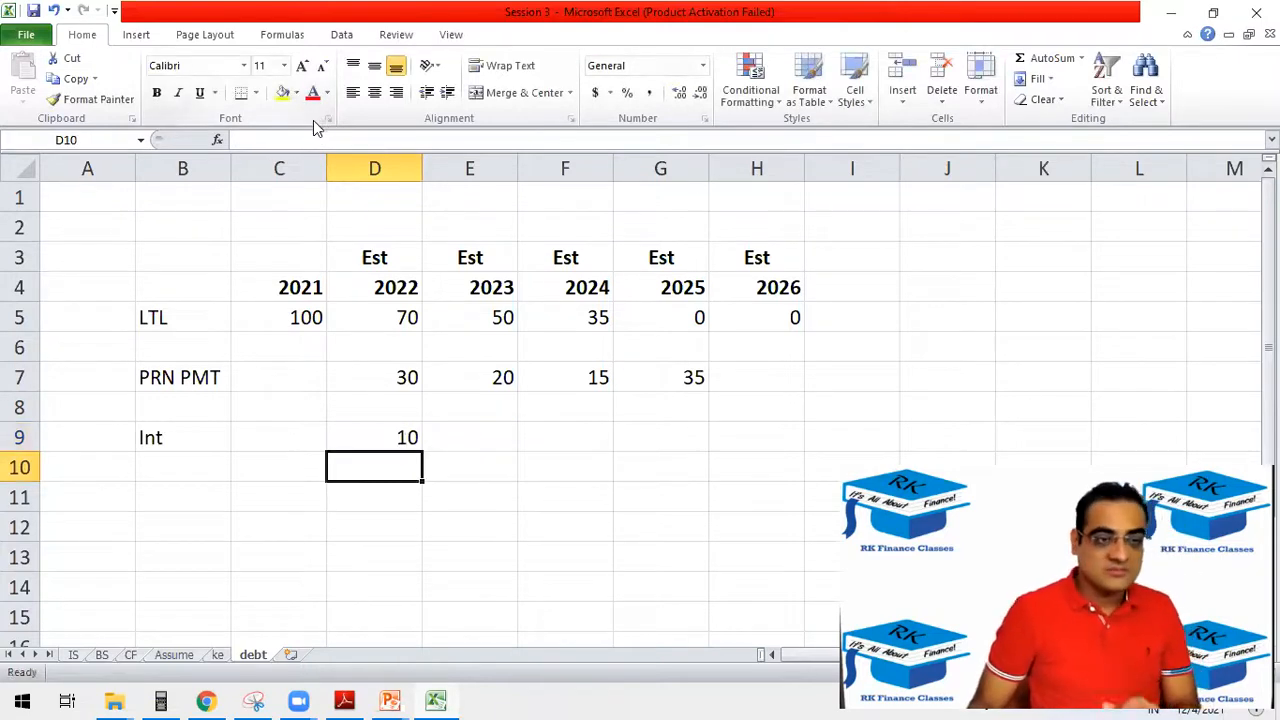
Recheck the D9 interest formula against the Int rate on the Assume sheet and extend it across E9:H9 for 2023–2026.
{"action": "left_click", "coordinate": [390, 445]}
{"action": "key", "text": "F2"}
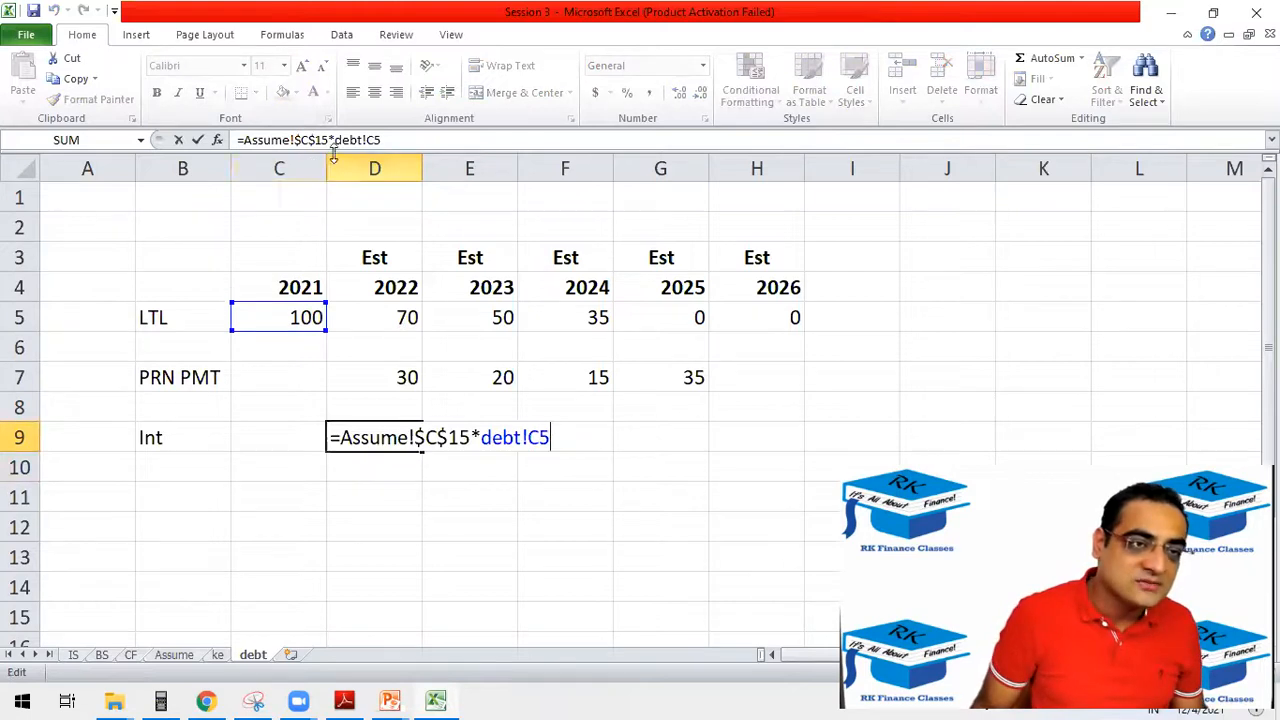
{"action": "key", "text": "Return"}
{"action": "left_click", "coordinate": [176, 655]}
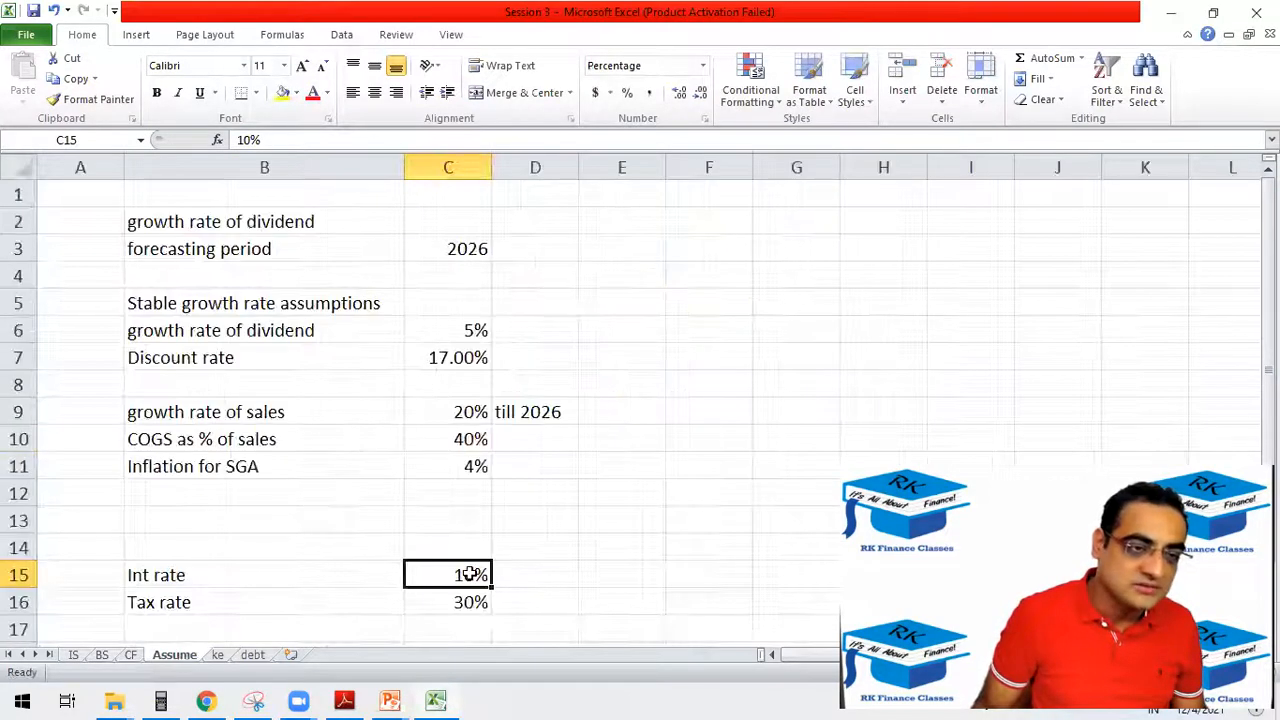
{"action": "left_click", "coordinate": [252, 655]}
{"action": "double_click", "coordinate": [351, 437]}
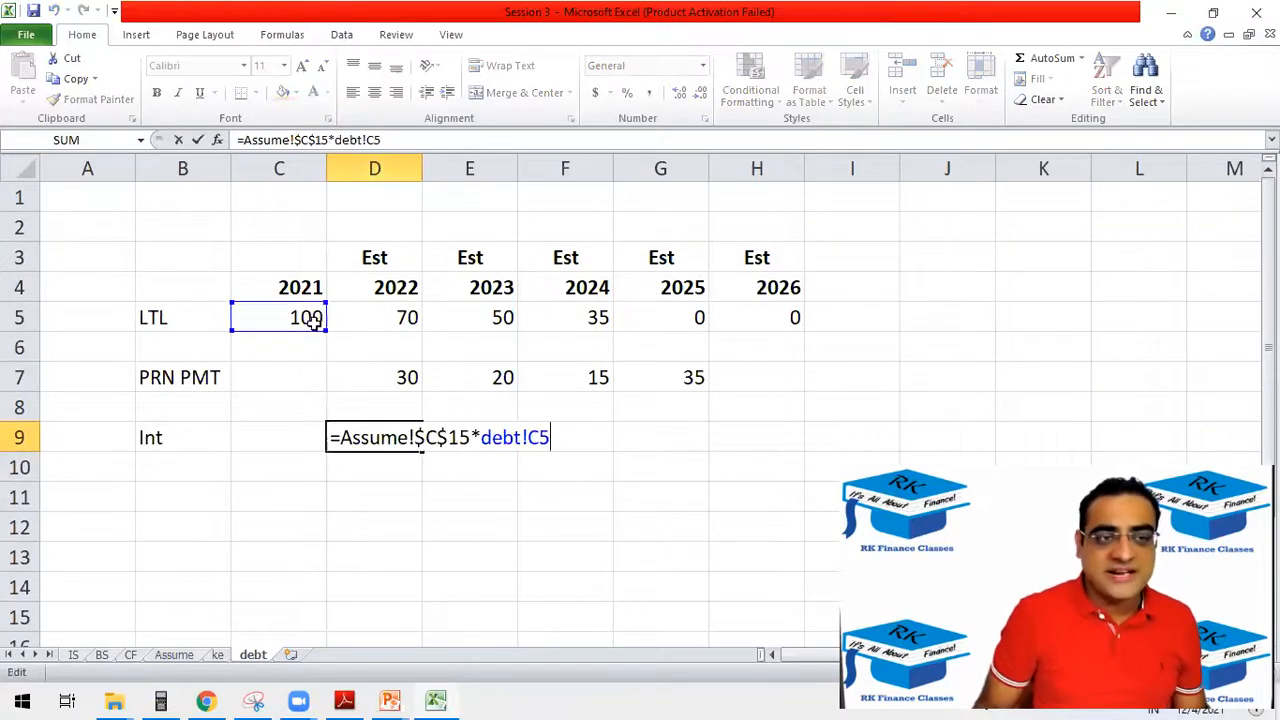
{"action": "key", "text": "Escape"}
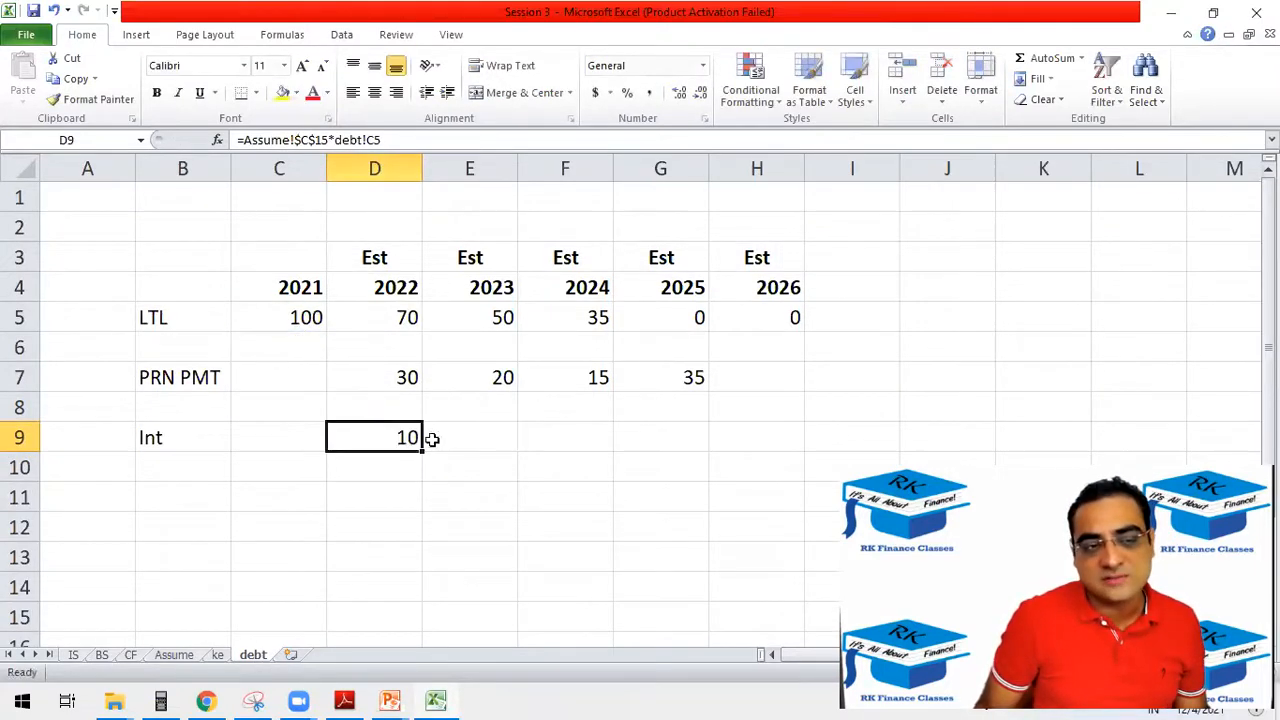
{"action": "left_click_drag", "start_coordinate": [422, 452], "coordinate": [774, 398]}
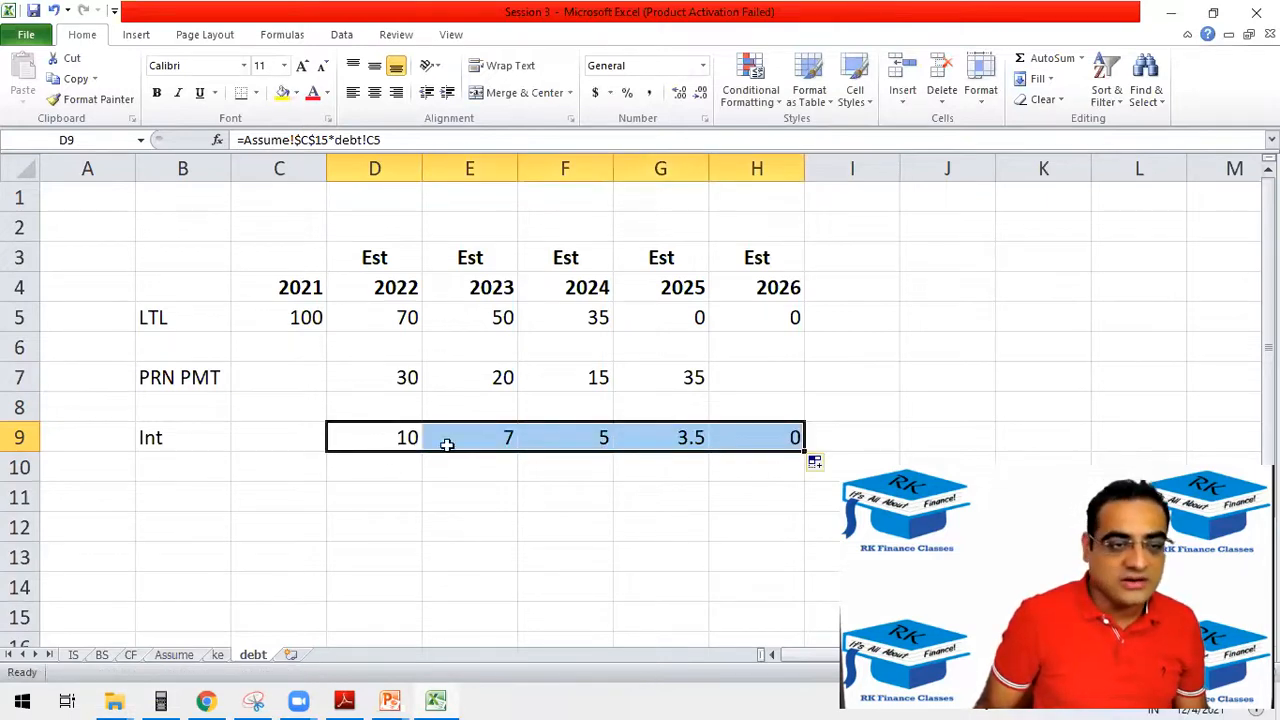
Examine the interest formulas in E9:H9 one by one to see which LTL balance each year references.
{"action": "left_click", "coordinate": [480, 440]}
{"action": "key", "text": "F2"}
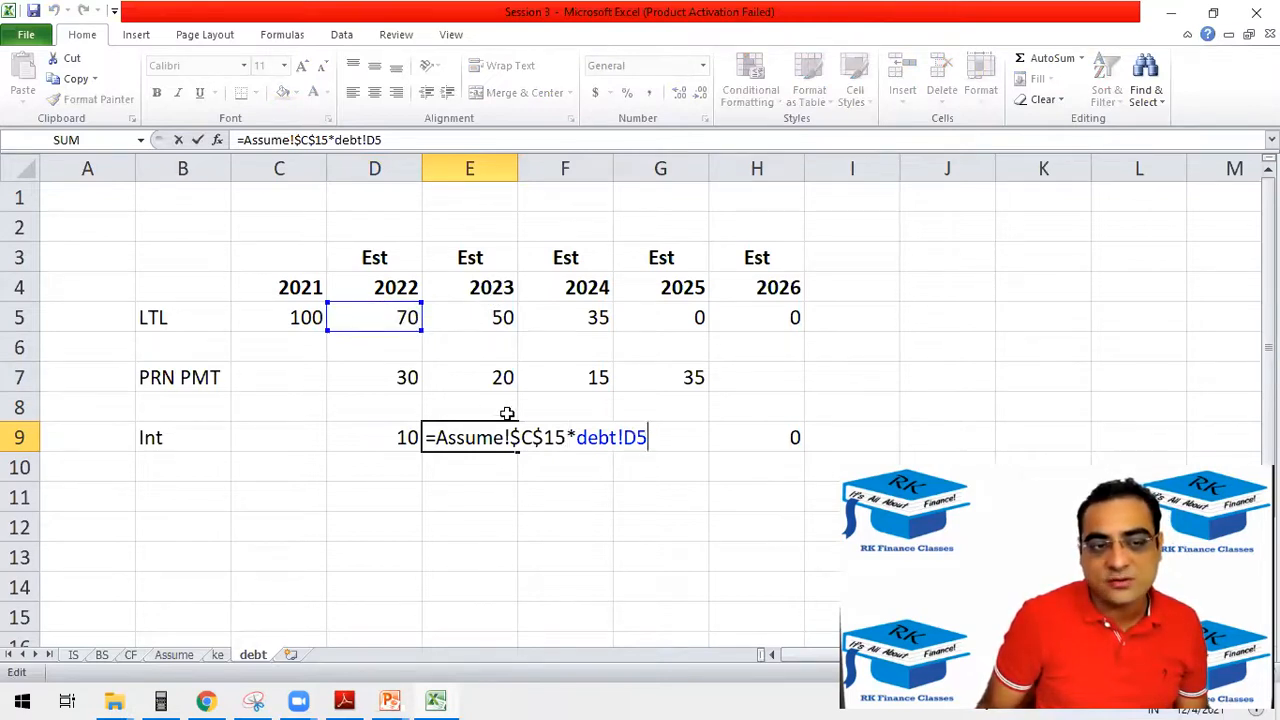
{"action": "key", "text": "ctrl+Return"}
{"action": "left_click", "coordinate": [570, 437]}
{"action": "key", "text": "F2"}
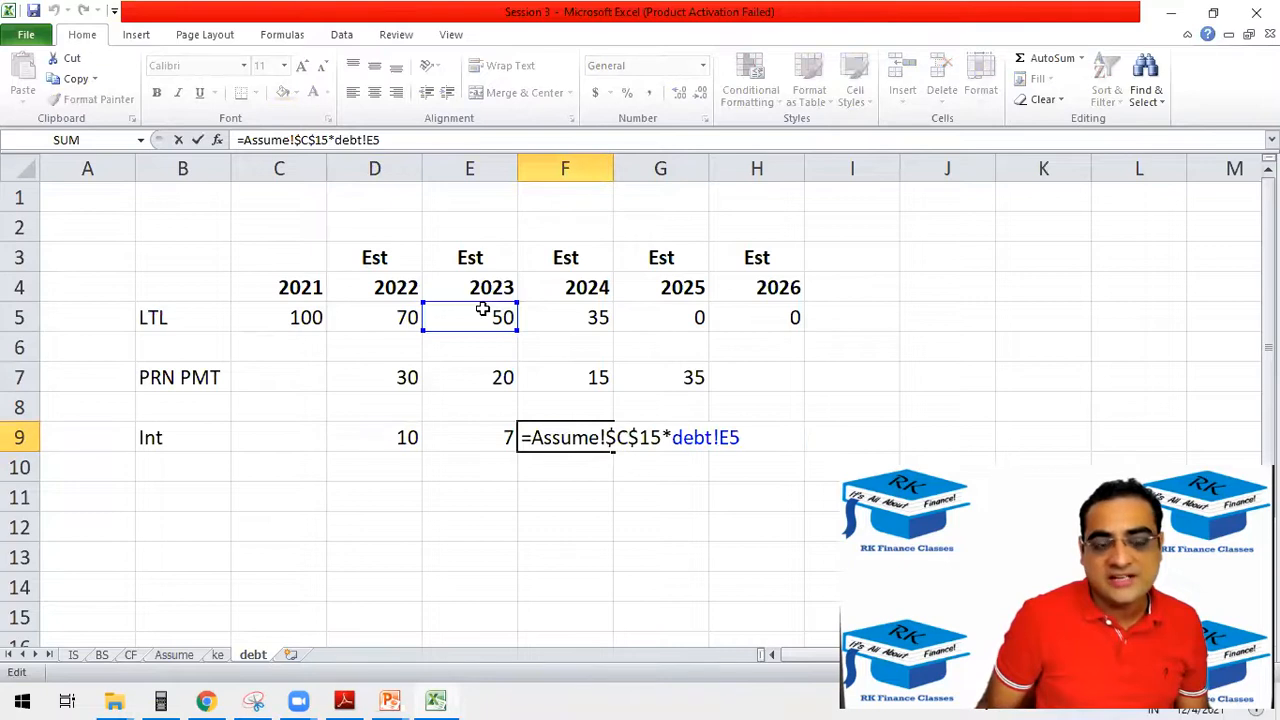
{"action": "key", "text": "ctrl+Return"}
{"action": "left_click", "coordinate": [674, 437]}
{"action": "key", "text": "F2"}
{"action": "key", "text": "ctrl+Return"}
{"action": "left_click", "coordinate": [769, 440]}
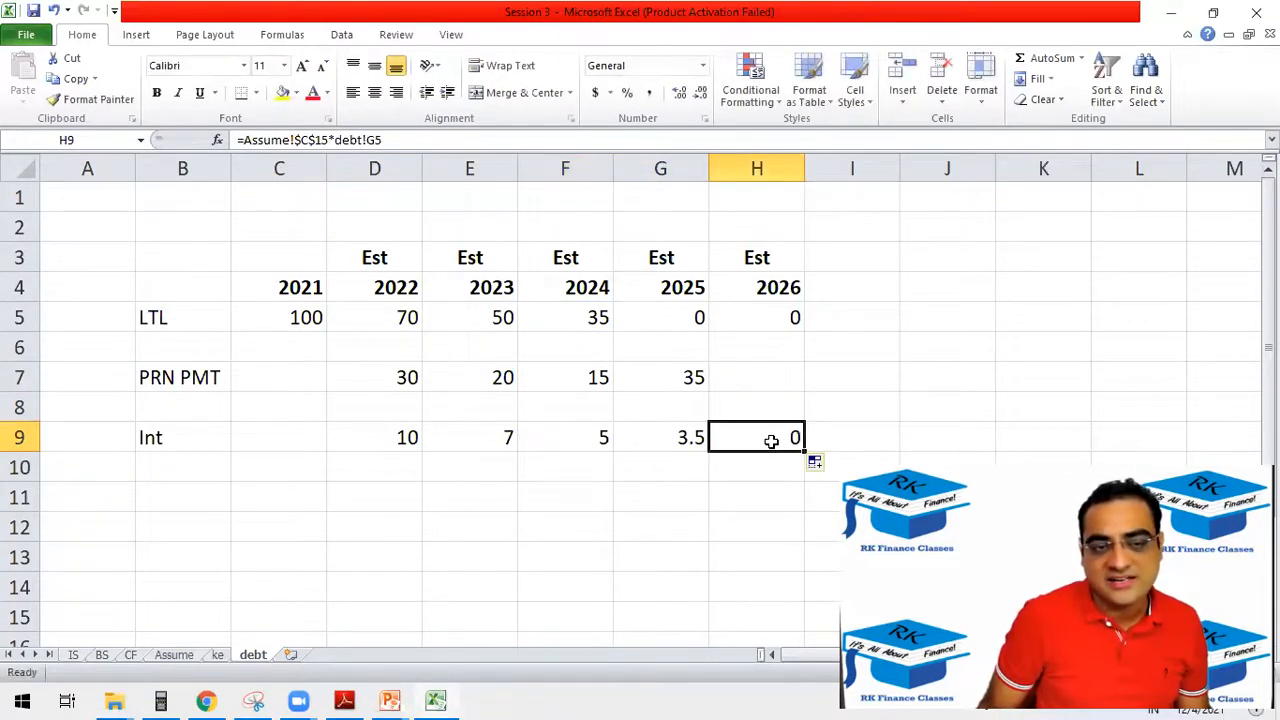
{"action": "key", "text": "F2"}
{"action": "key", "text": "ctrl+Return"}
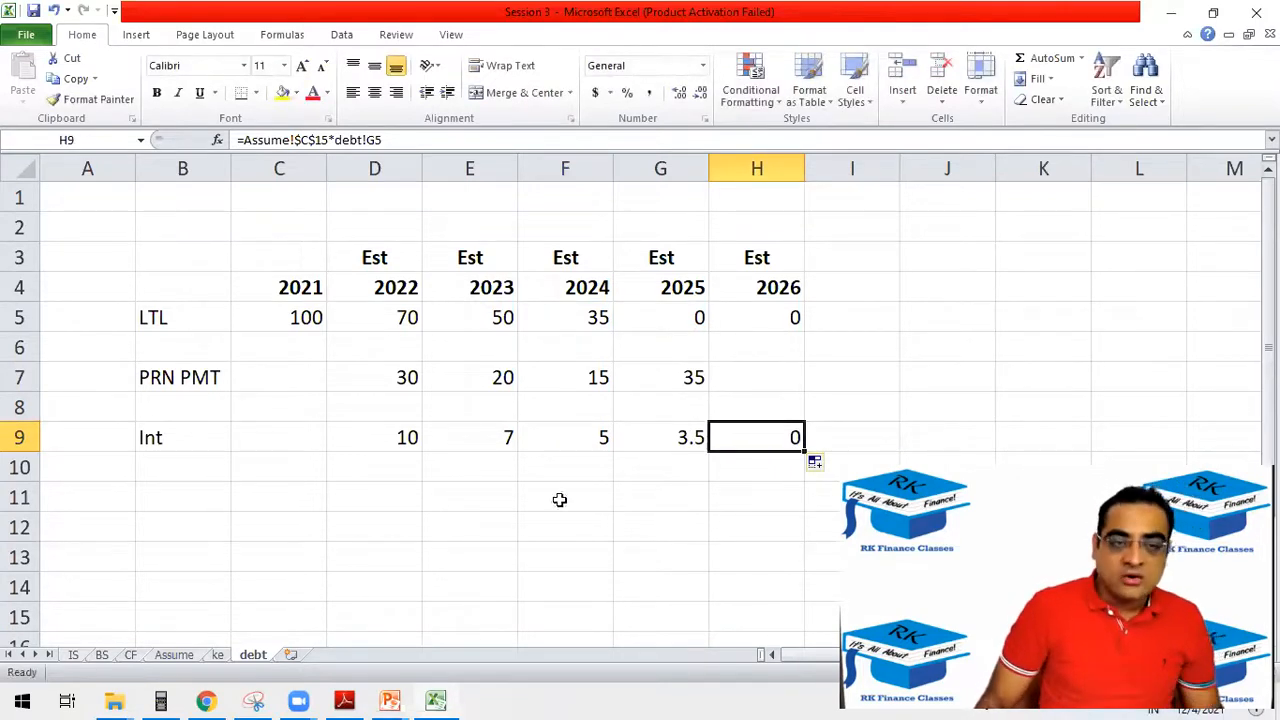
Link the 2022 interest in D11 of the IS sheet to D9 of the debt sheet.
{"action": "left_click", "coordinate": [73, 655]}
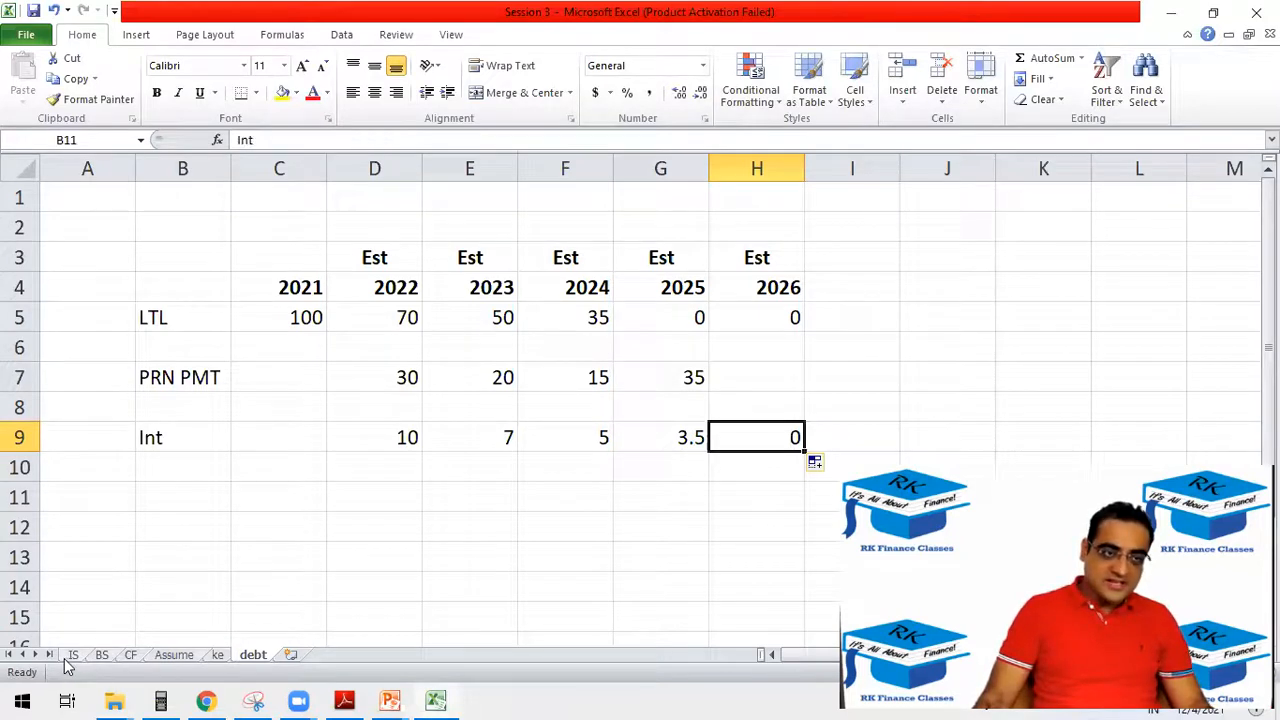
{"action": "left_click", "coordinate": [366, 464]}
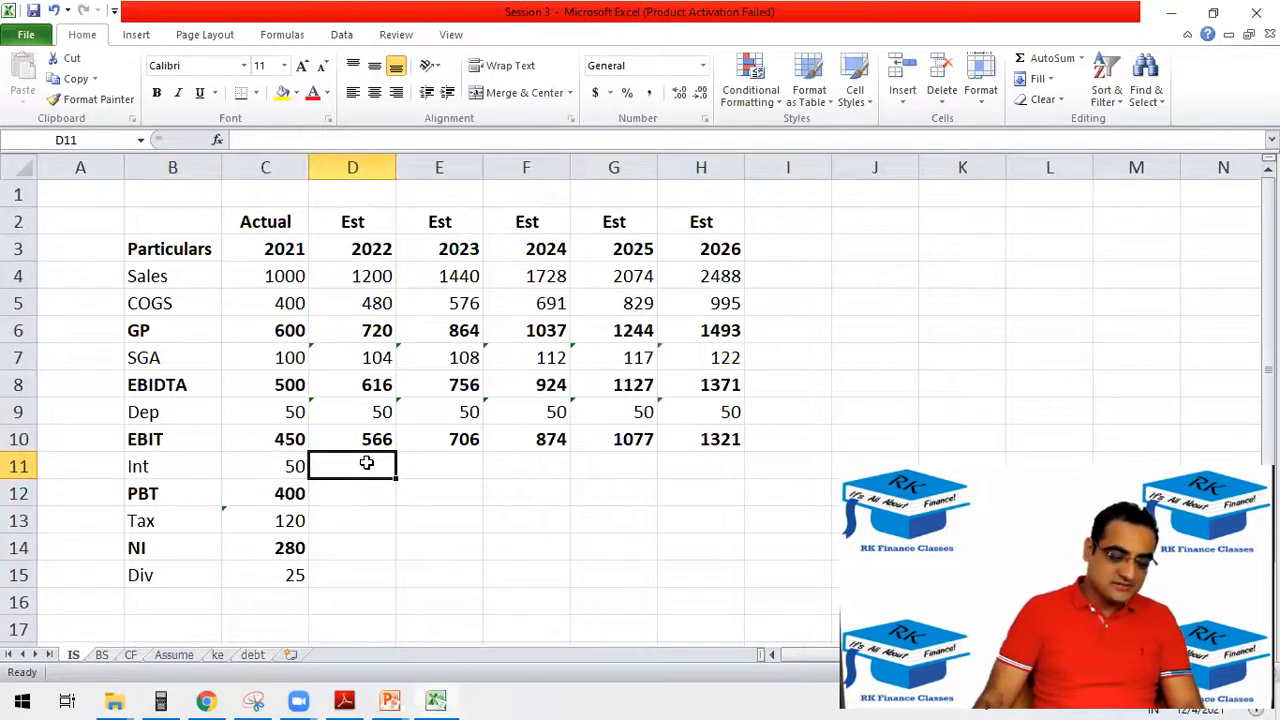
{"action": "type", "text": "="}
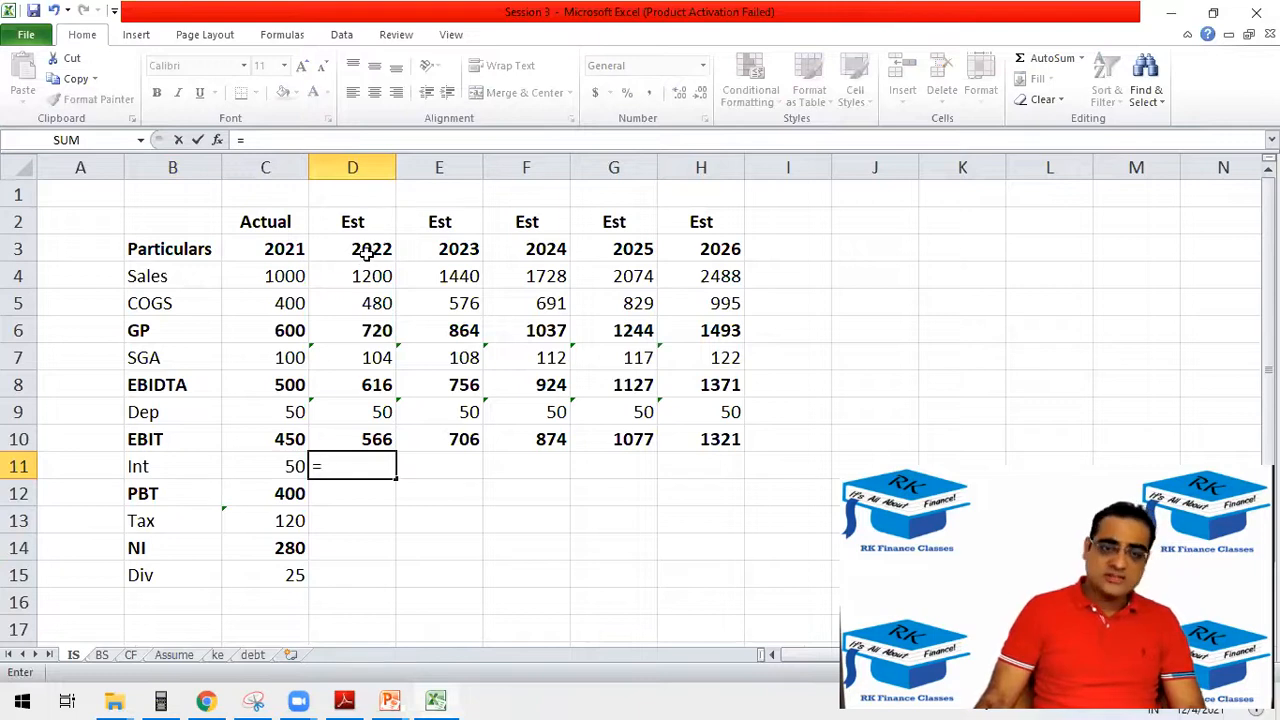
{"action": "left_click", "coordinate": [252, 655]}
{"action": "left_click", "coordinate": [378, 448]}
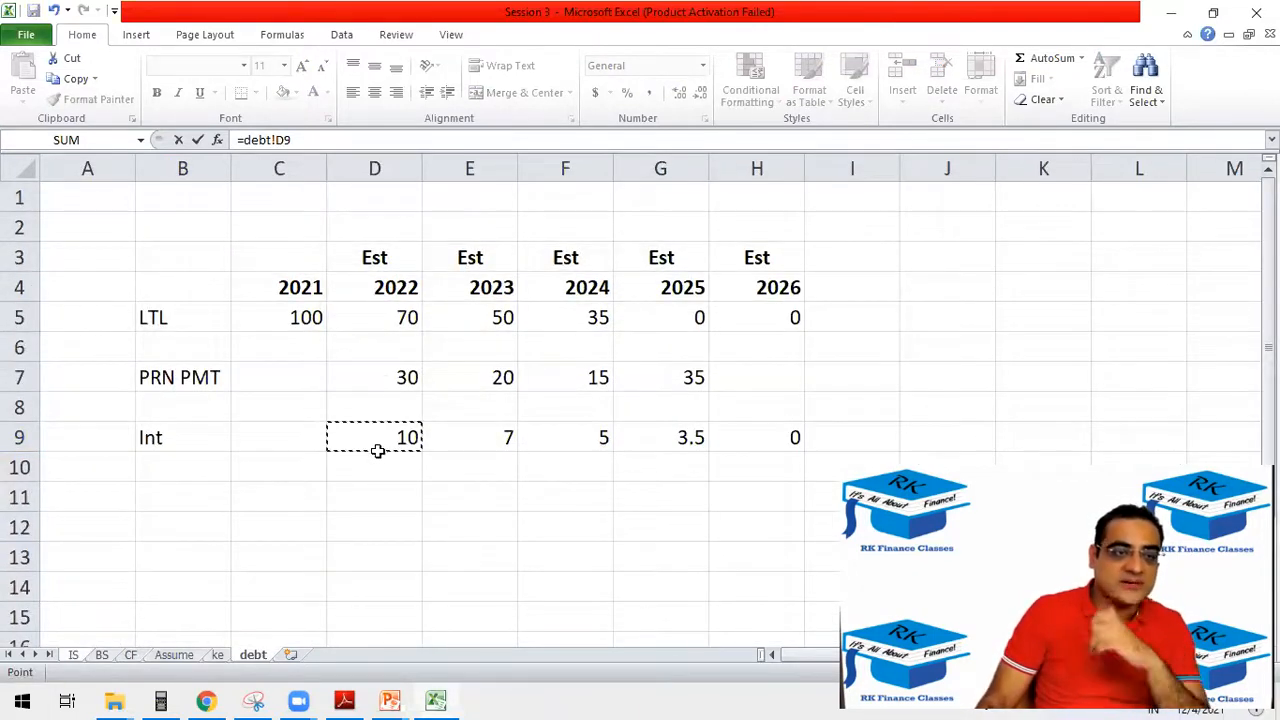
{"action": "key", "text": "Return"}
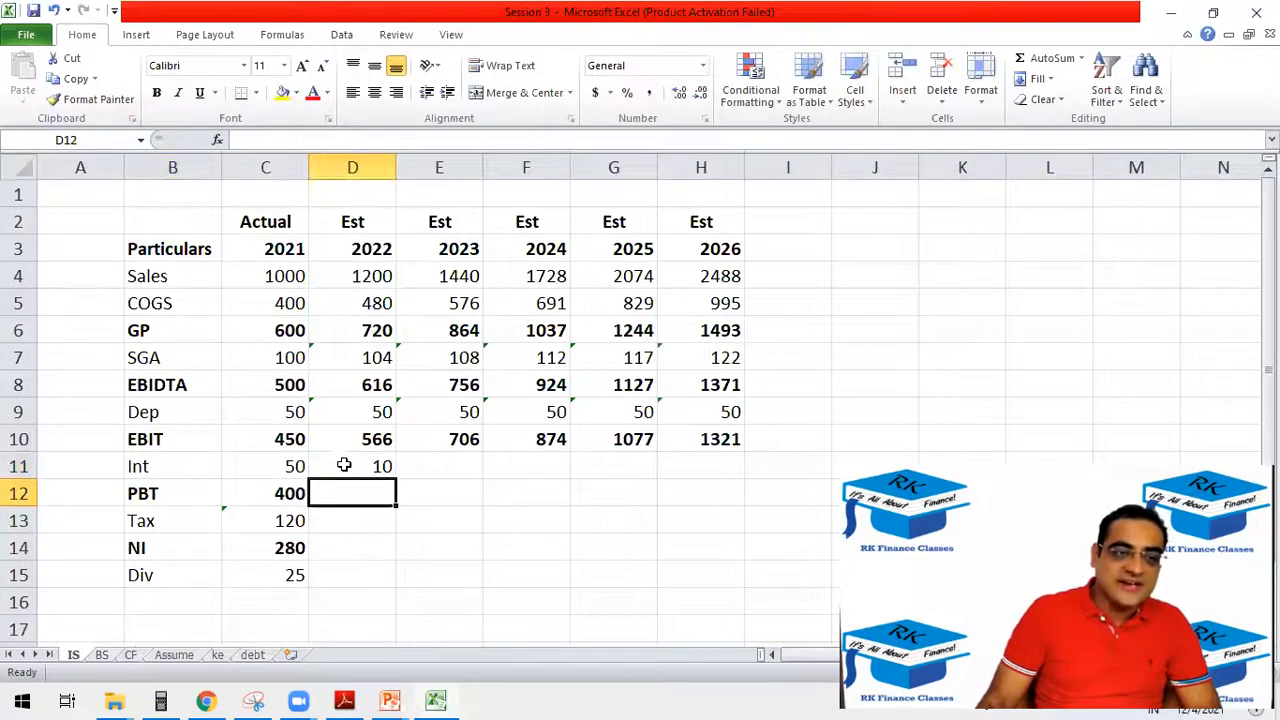
Extend the interest link from D11 across E11:H11 and display the estimated Int values without decimals.
{"action": "left_click", "coordinate": [343, 465]}
{"action": "left_click_drag", "start_coordinate": [403, 478], "coordinate": [692, 467]}
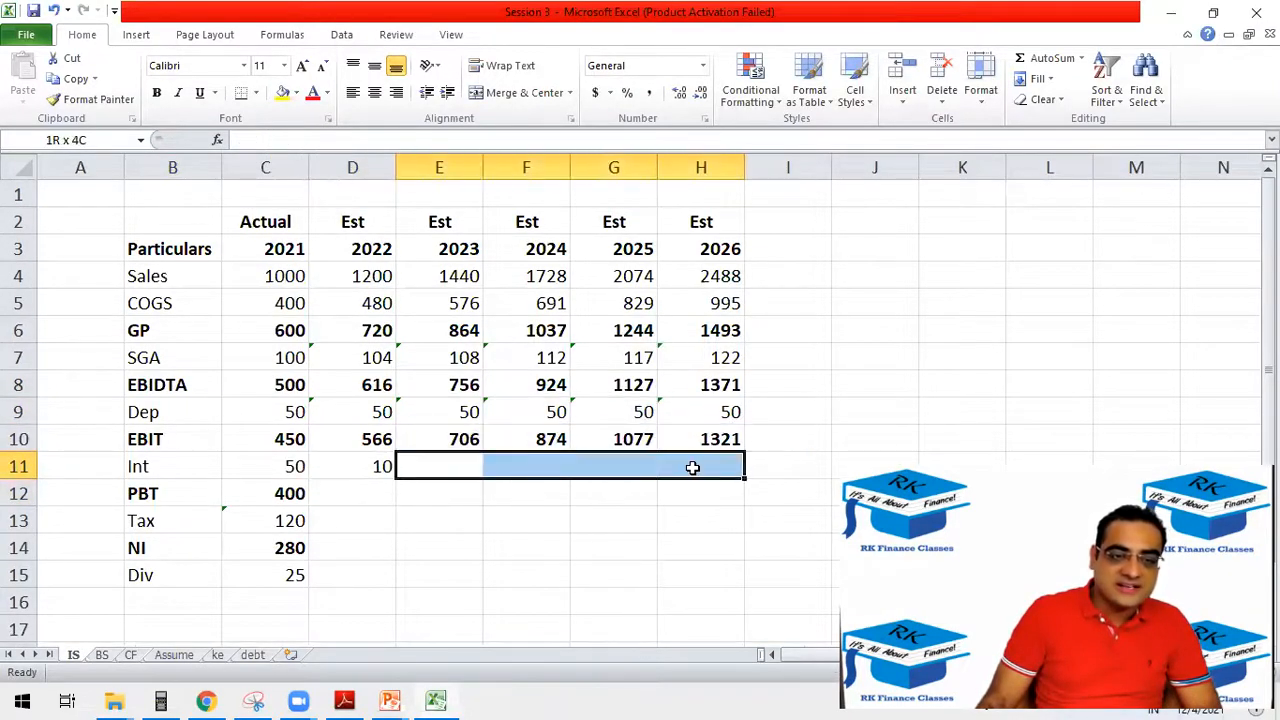
{"action": "left_click", "coordinate": [366, 467]}
{"action": "left_click_drag", "start_coordinate": [398, 478], "coordinate": [702, 462]}
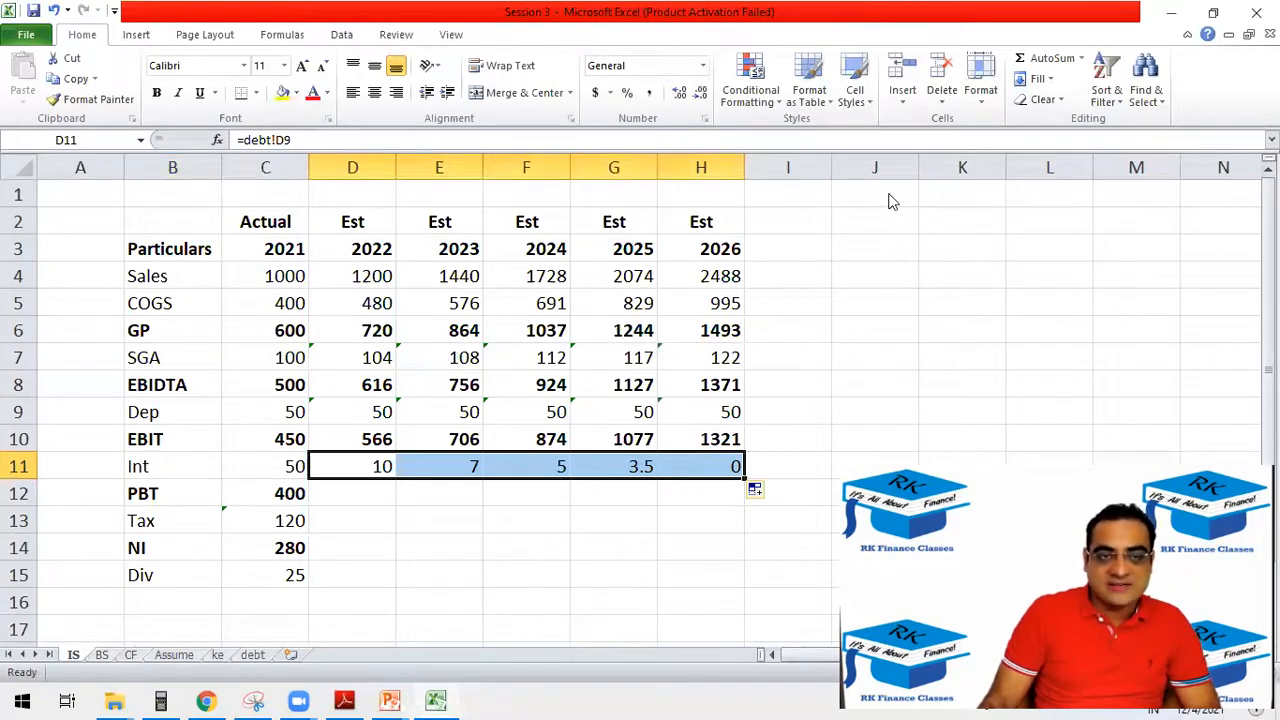
{"action": "left_click", "coordinate": [679, 92]}
{"action": "left_click", "coordinate": [700, 94]}
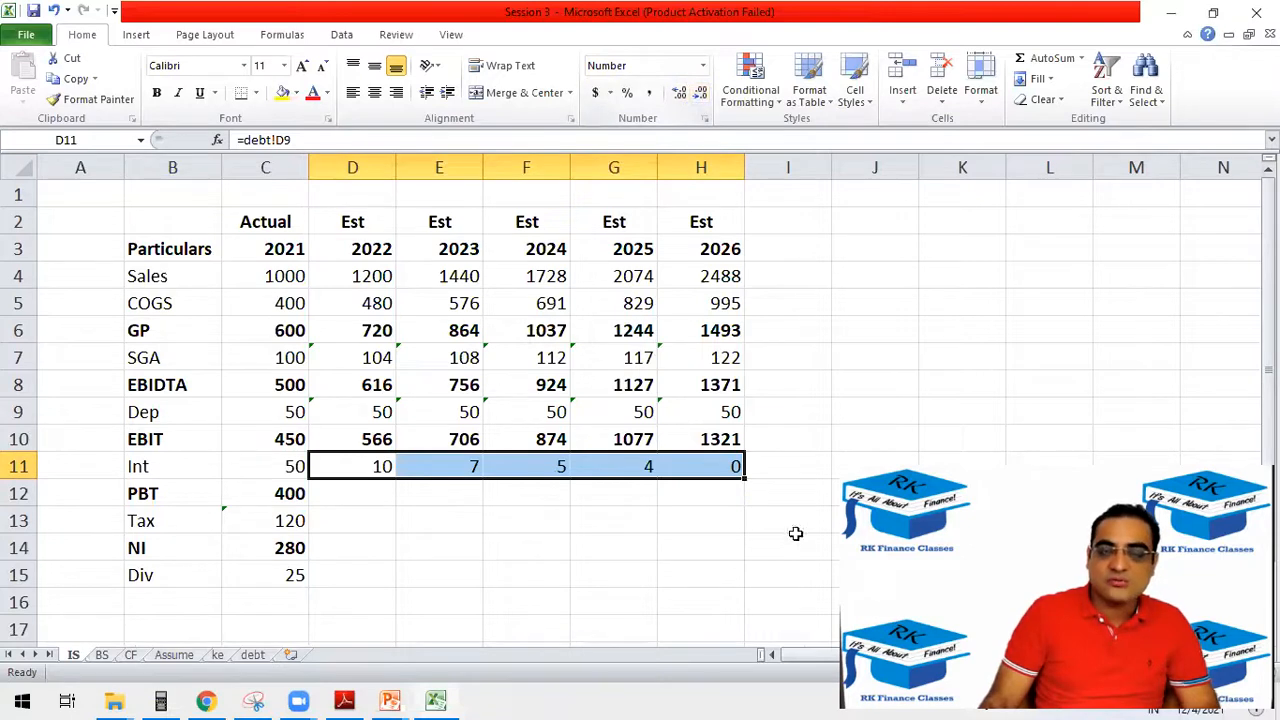
Show the 2025 interest in G11 with one more decimal place and restore its whole-number display.
{"action": "left_click", "coordinate": [608, 464]}
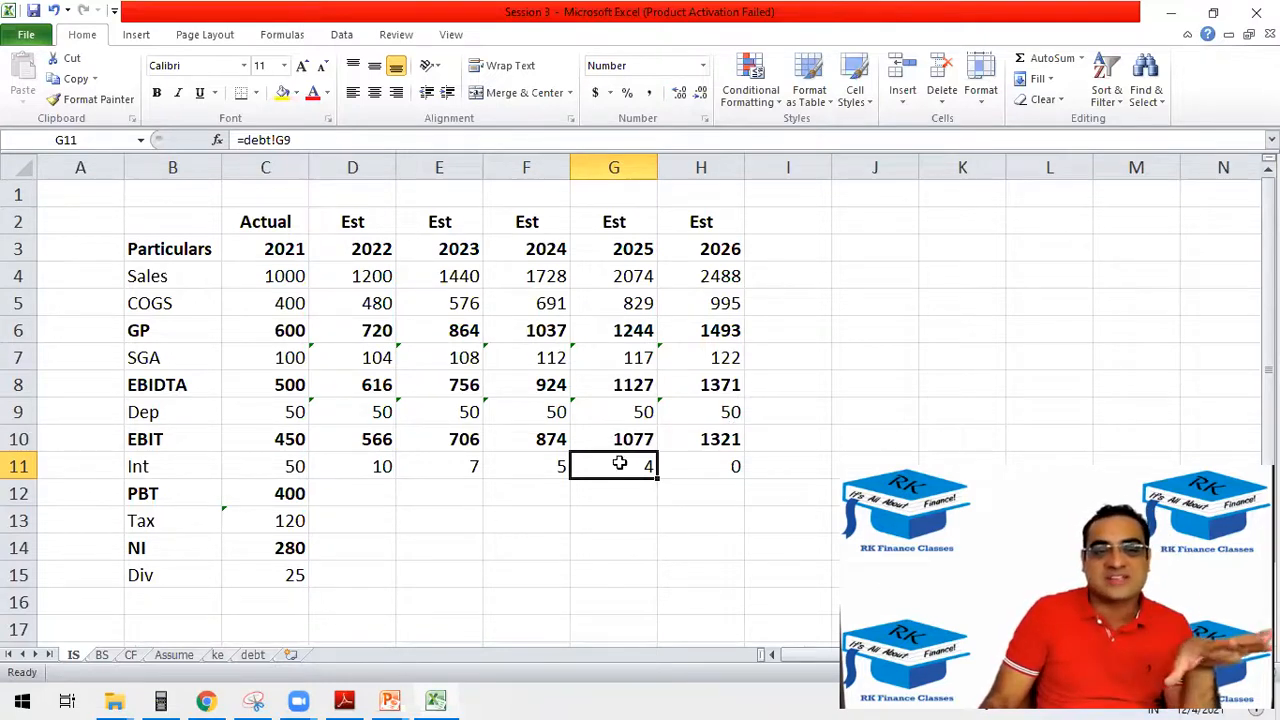
{"action": "left_click", "coordinate": [679, 92]}
{"action": "left_click", "coordinate": [702, 94]}
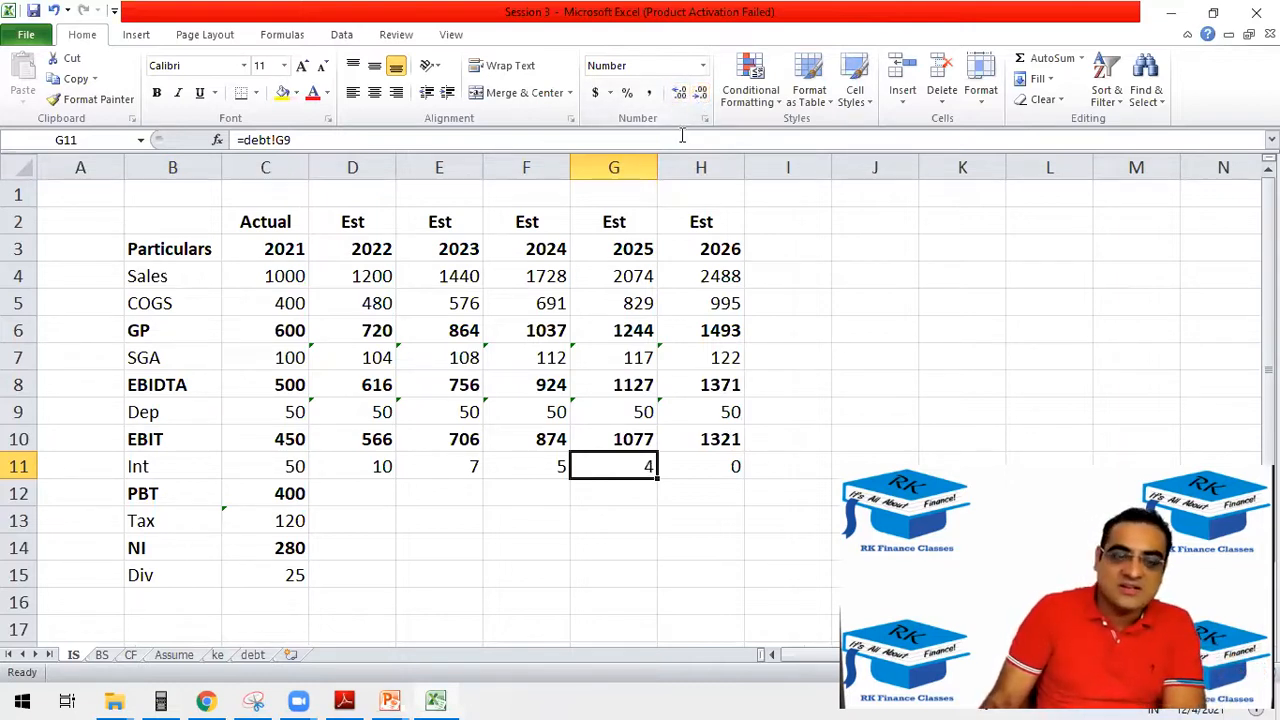
Calculate the 2022 PBT in D12 of the IS sheet as EBIT minus Int with =D10-D11.
{"action": "left_click", "coordinate": [300, 493]}
{"action": "left_click", "coordinate": [330, 484]}
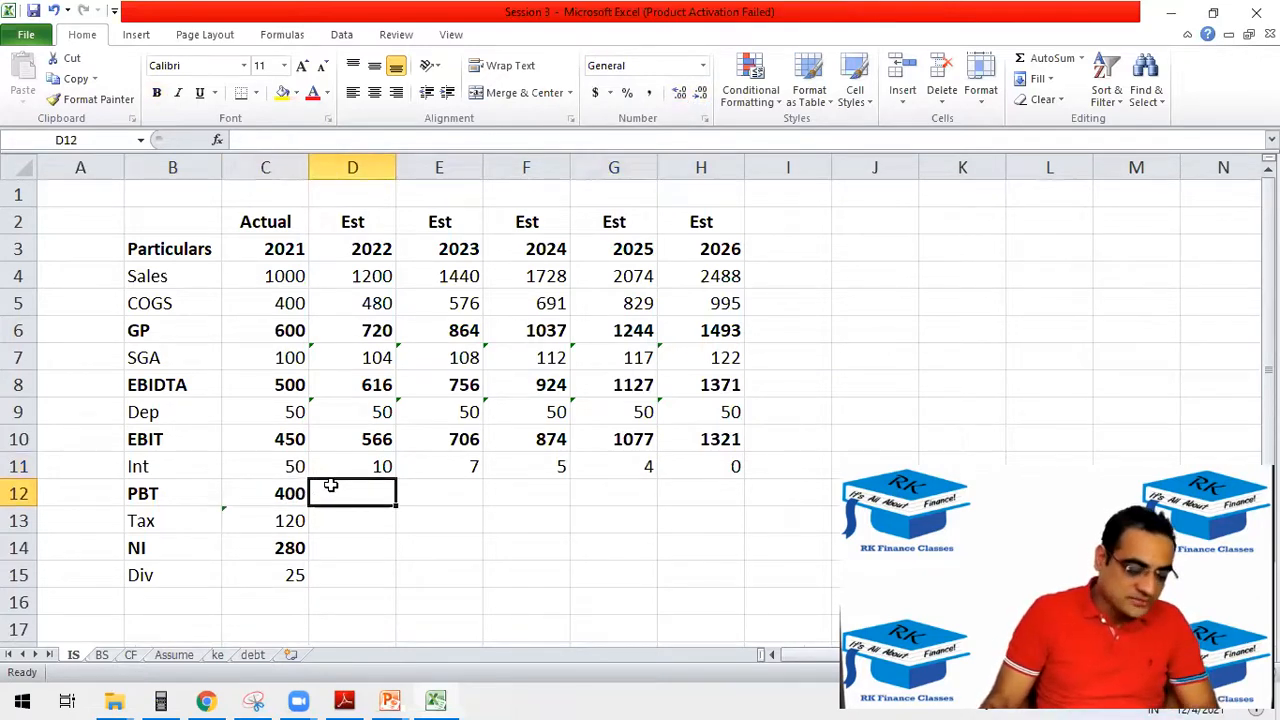
{"action": "type", "text": "="}
{"action": "left_click", "coordinate": [370, 438]}
{"action": "type", "text": "-"}
{"action": "left_click", "coordinate": [372, 476]}
{"action": "key", "text": "Return"}
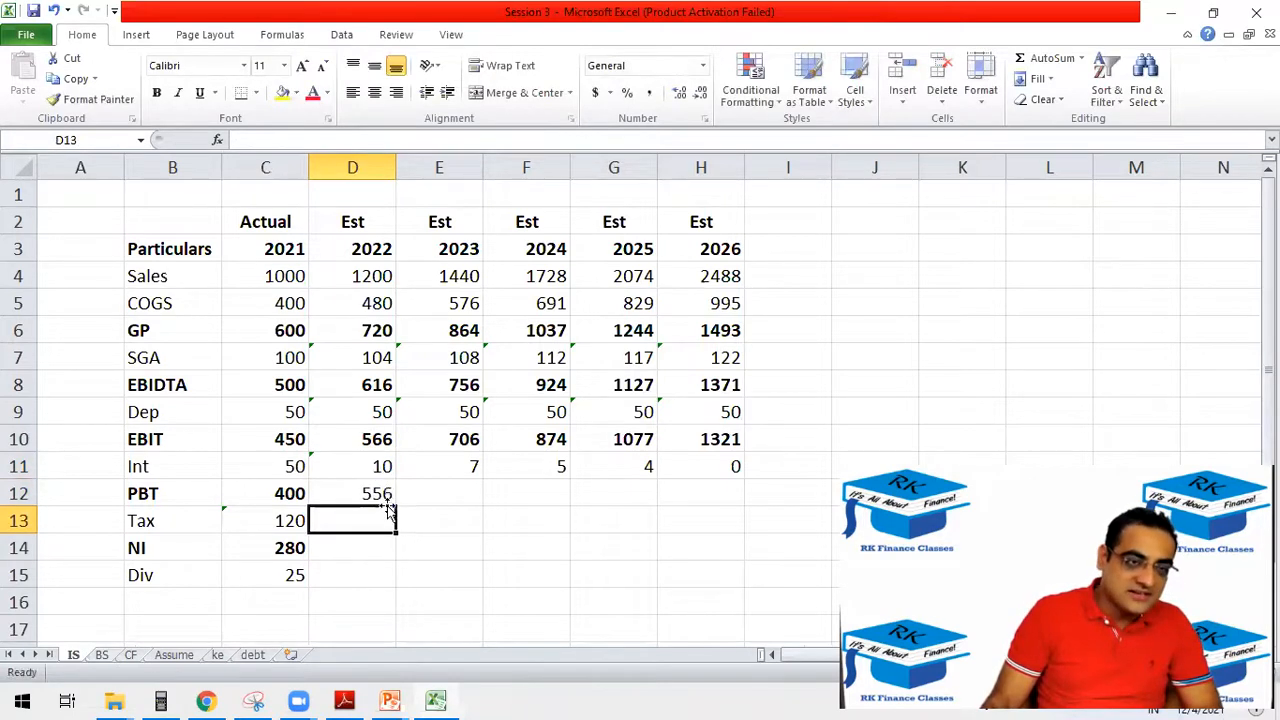
Extend the PBT formula from D12 across E12:H12 for 2023–2026, with the PBT values in bold.
{"action": "left_click", "coordinate": [372, 498]}
{"action": "left_click_drag", "start_coordinate": [396, 506], "coordinate": [738, 458]}
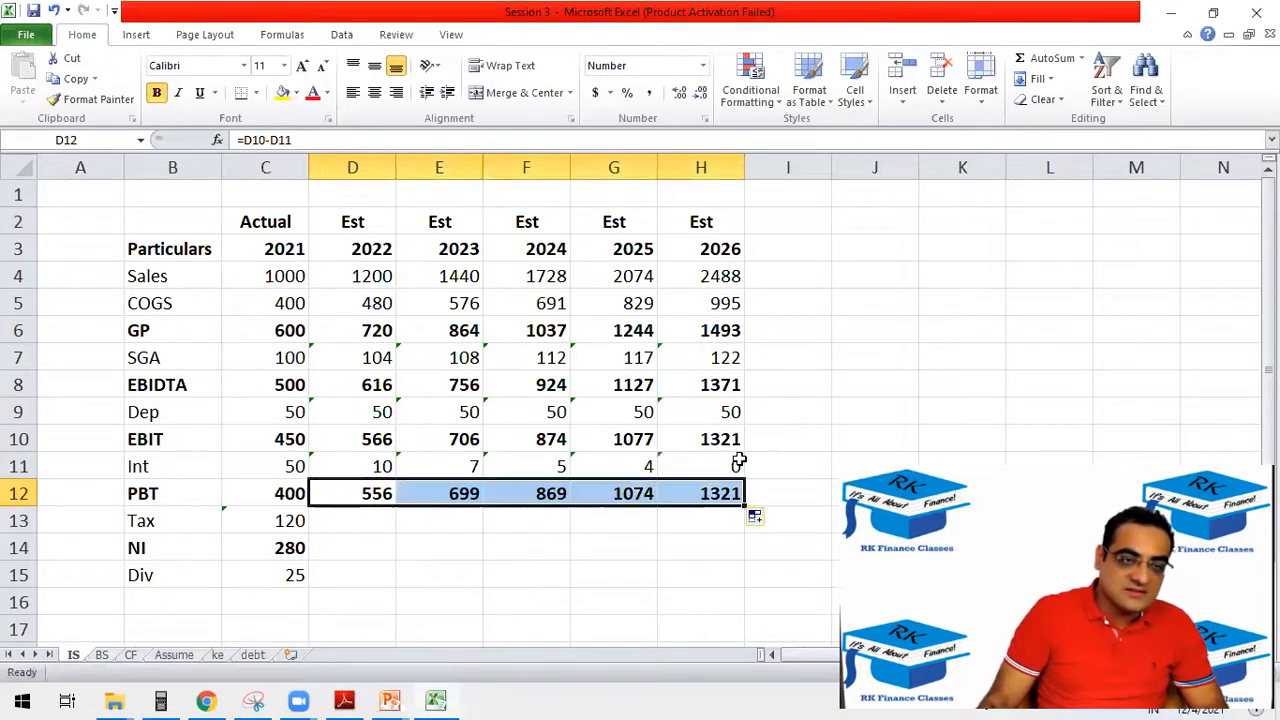
{"action": "left_click", "coordinate": [336, 513]}
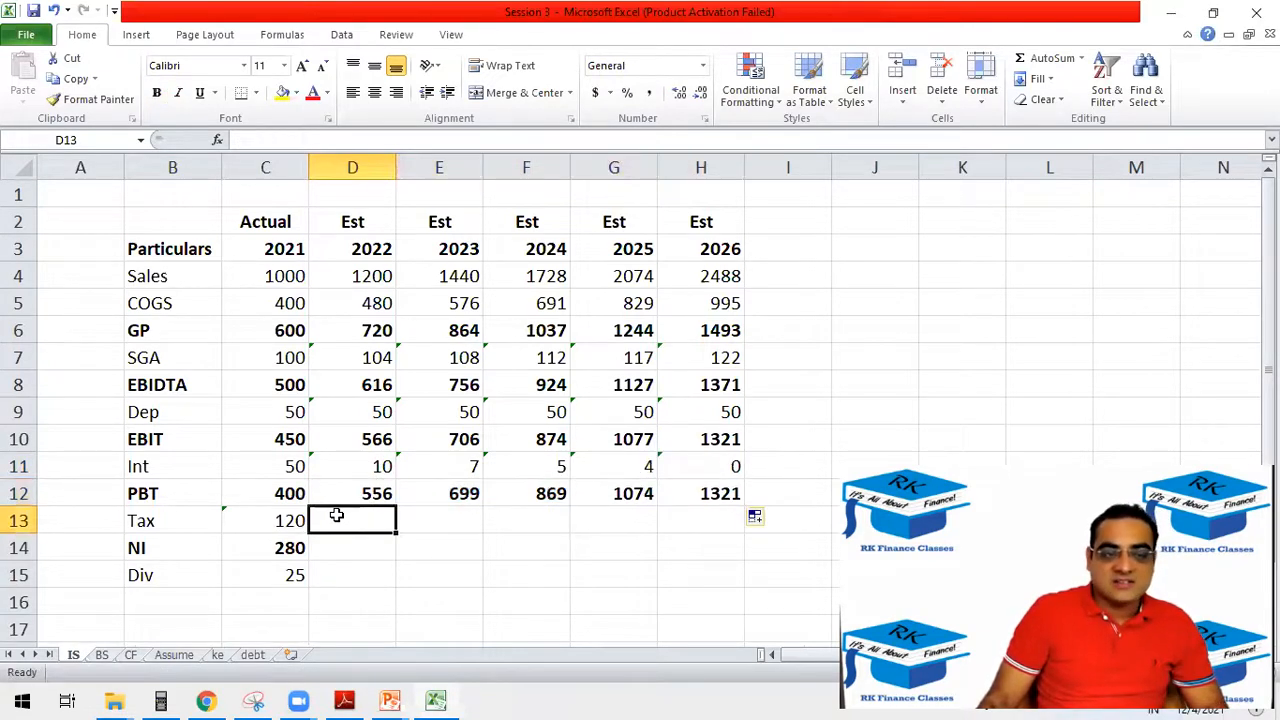
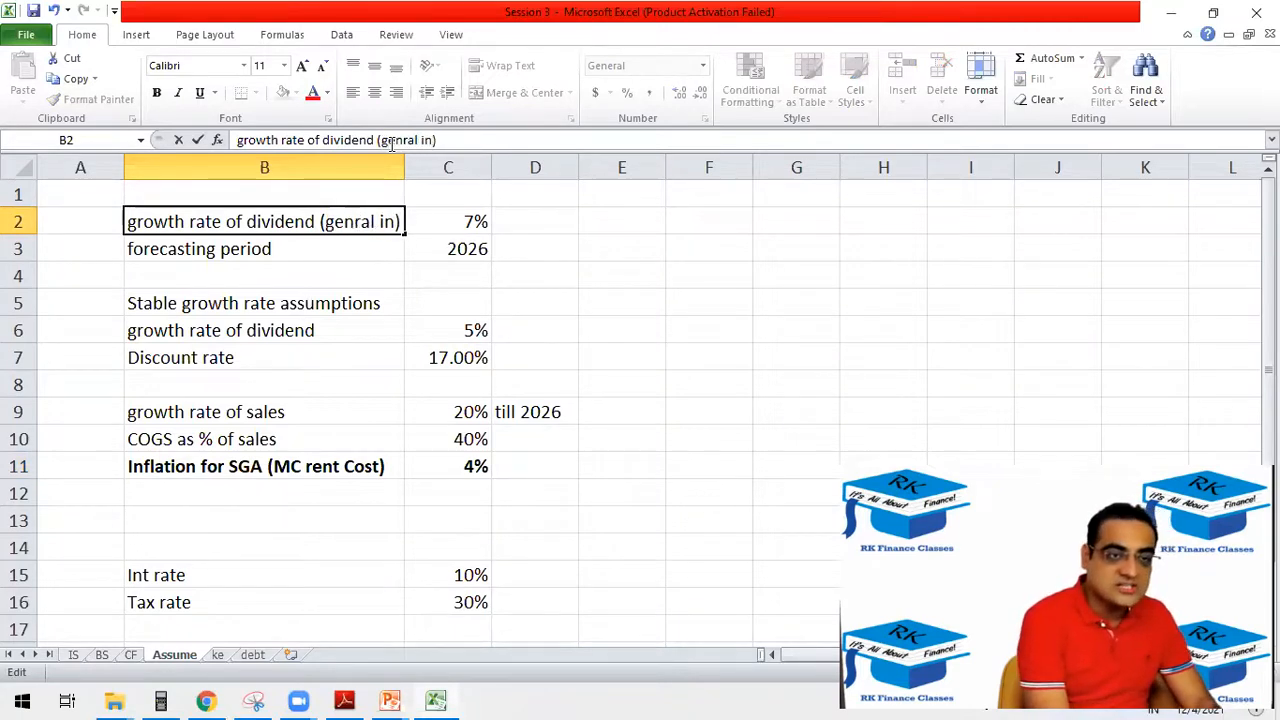
Relabel B2 of the Assume sheet as "growth rate of dividend (general exp)" and fit column B to its contents.
{"action": "key", "text": "BackSpace"}
{"action": "key", "text": "BackSpace"}
{"action": "key", "text": "BackSpace"}
{"action": "key", "text": "BackSpace"}
{"action": "key", "text": "BackSpace"}
{"action": "key", "text": "BackSpace"}
{"action": "key", "text": "BackSpace"}
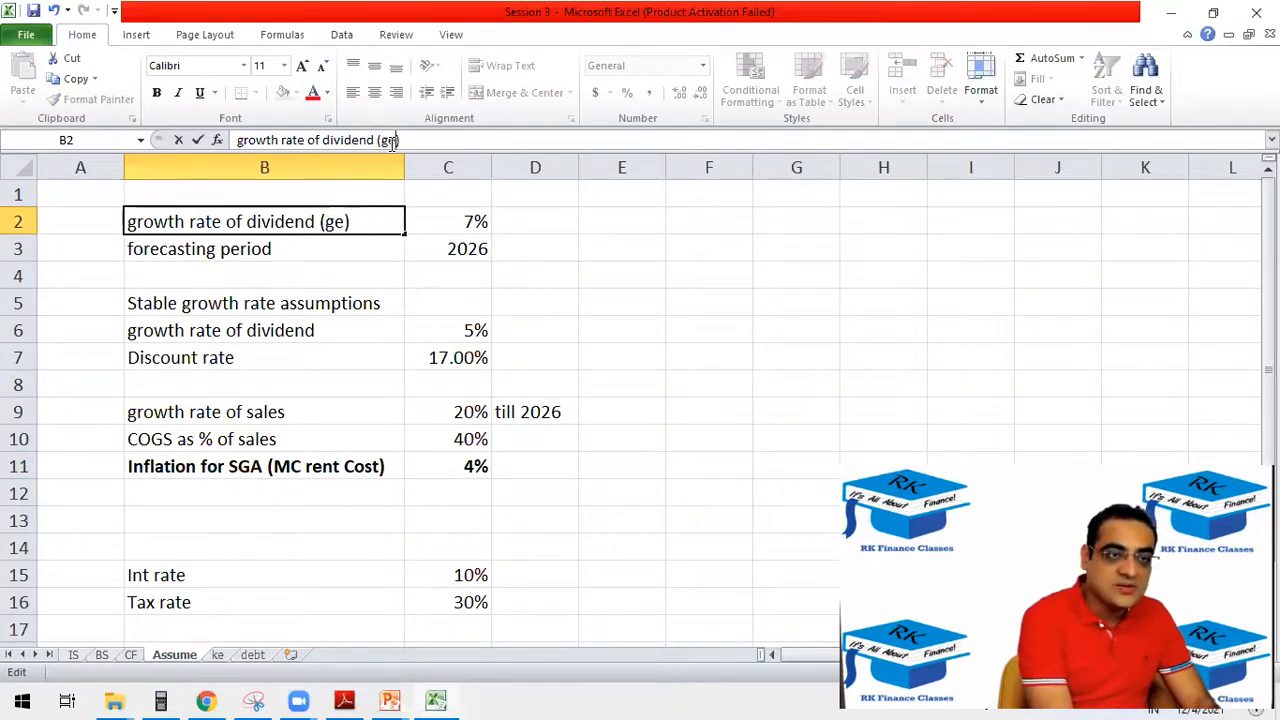
{"action": "type", "text": "neral"}
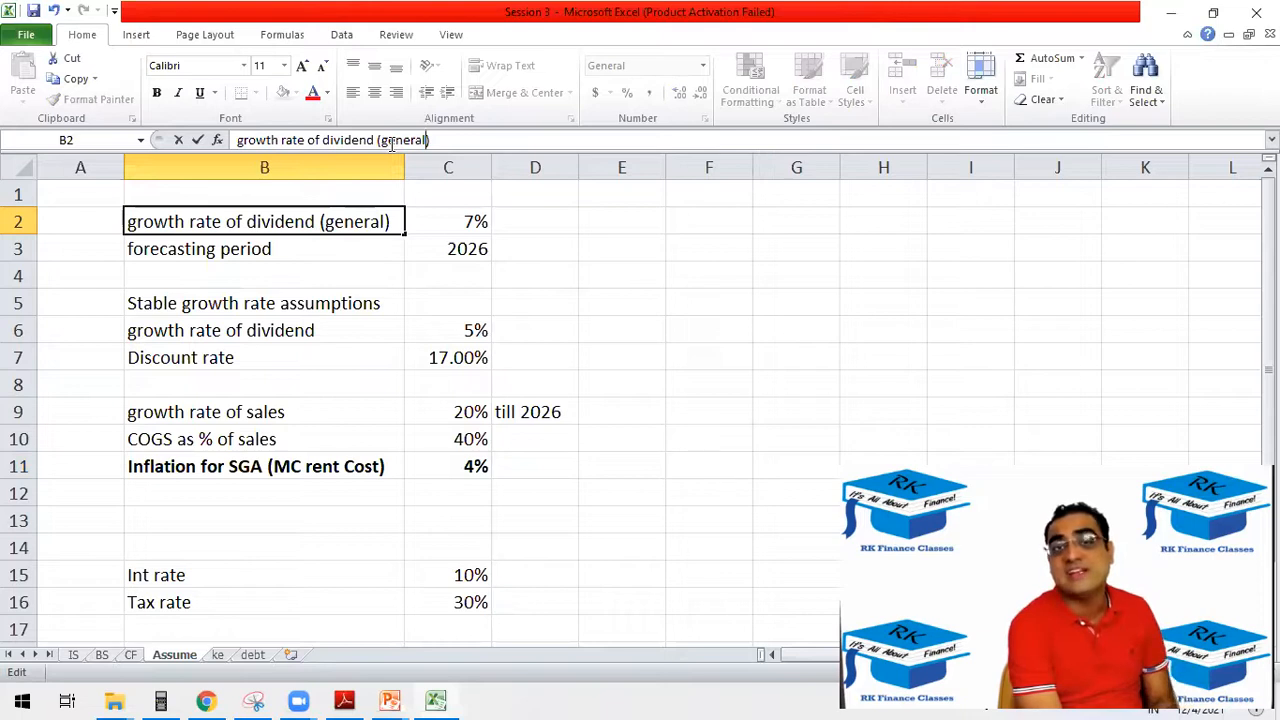
{"action": "type", "text": "ex"}
{"action": "key", "text": "Tab"}
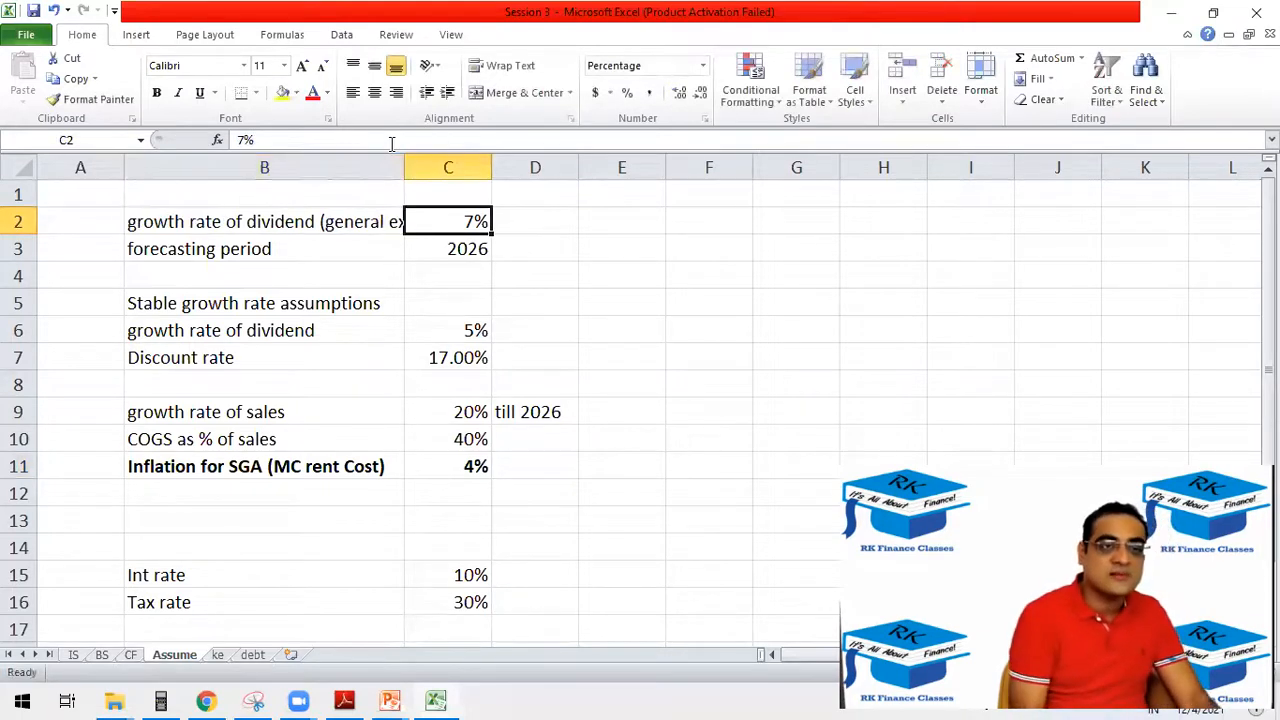
{"action": "double_click", "coordinate": [408, 166]}
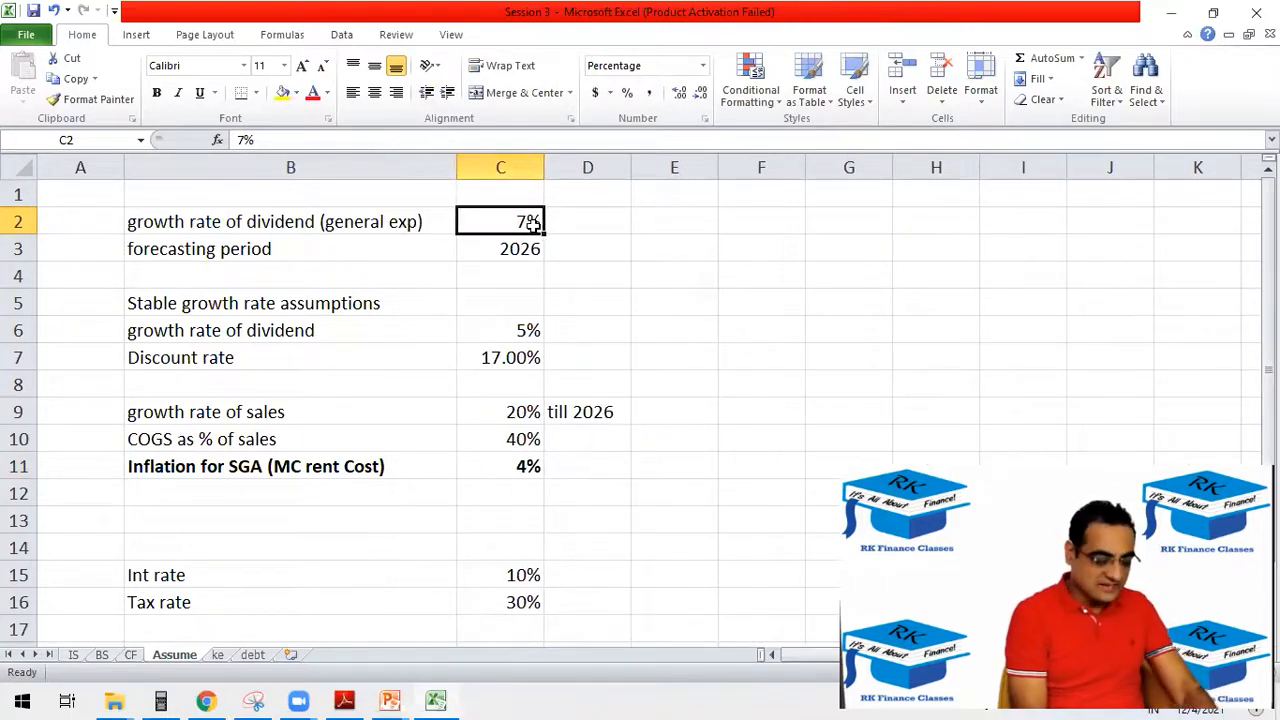
Calculate the 2022 dividend in D15 of the IS sheet with =C15*(1+Assume!$C$2).
{"action": "left_click_drag", "start_coordinate": [526, 466], "coordinate": [235, 458]}
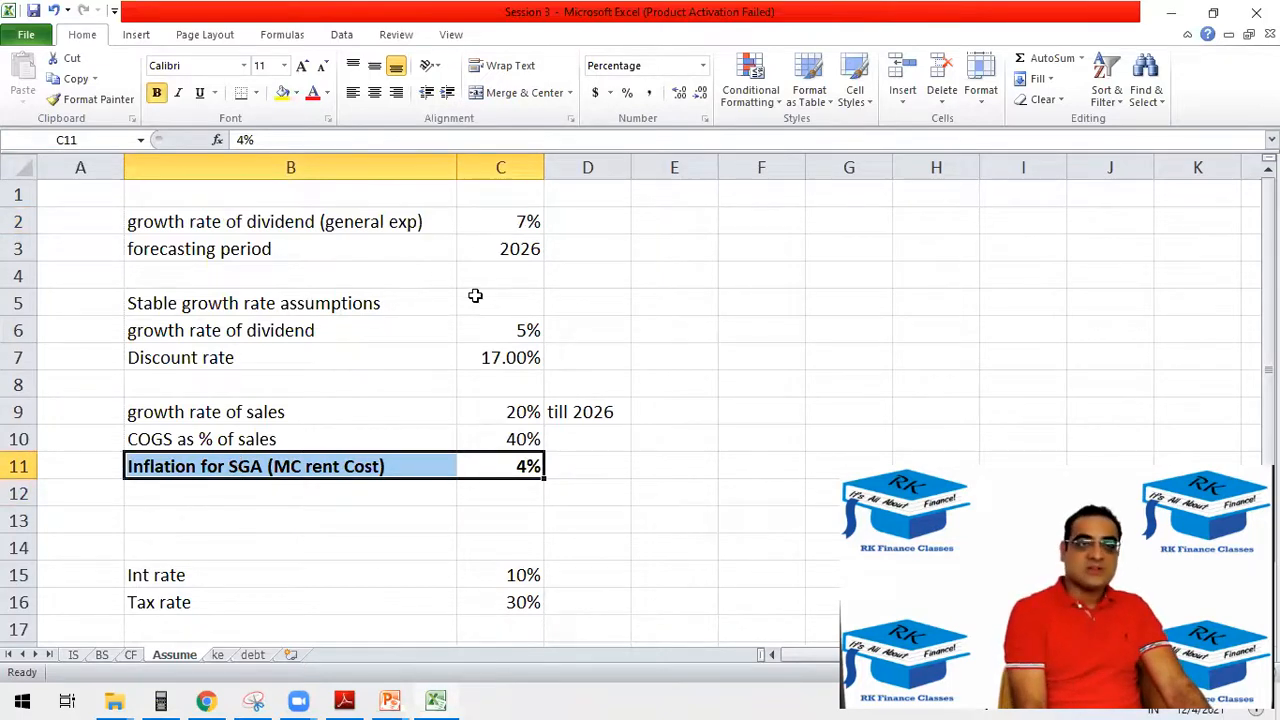
{"action": "left_click", "coordinate": [497, 227]}
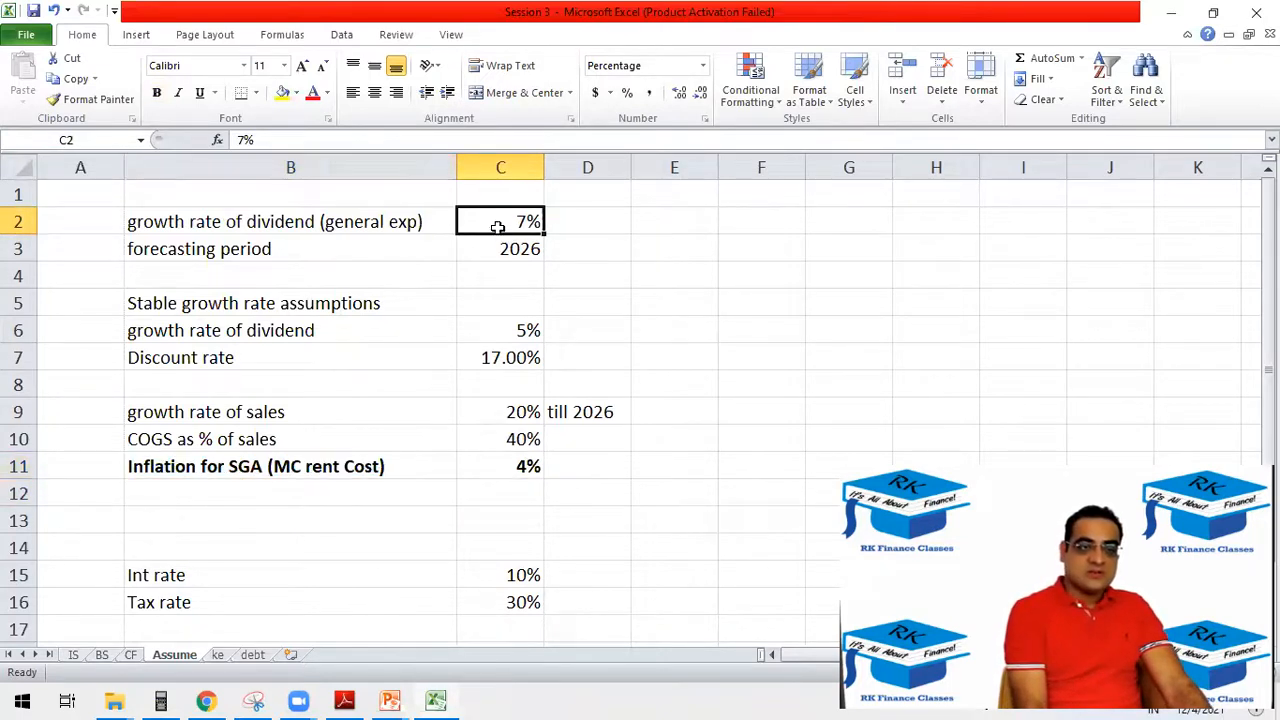
{"action": "left_click", "coordinate": [73, 654]}
{"action": "left_click", "coordinate": [350, 575]}
{"action": "type", "text": "="}
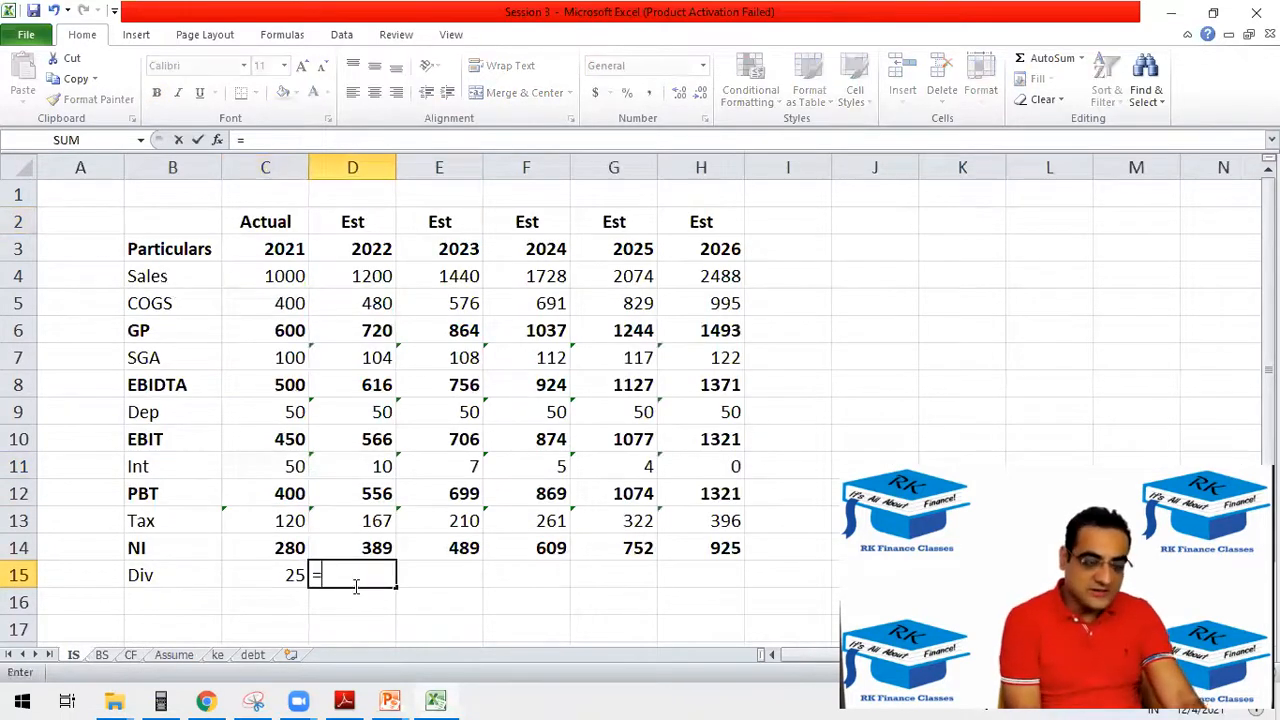
{"action": "left_click", "coordinate": [273, 572]}
{"action": "type", "text": "*"}
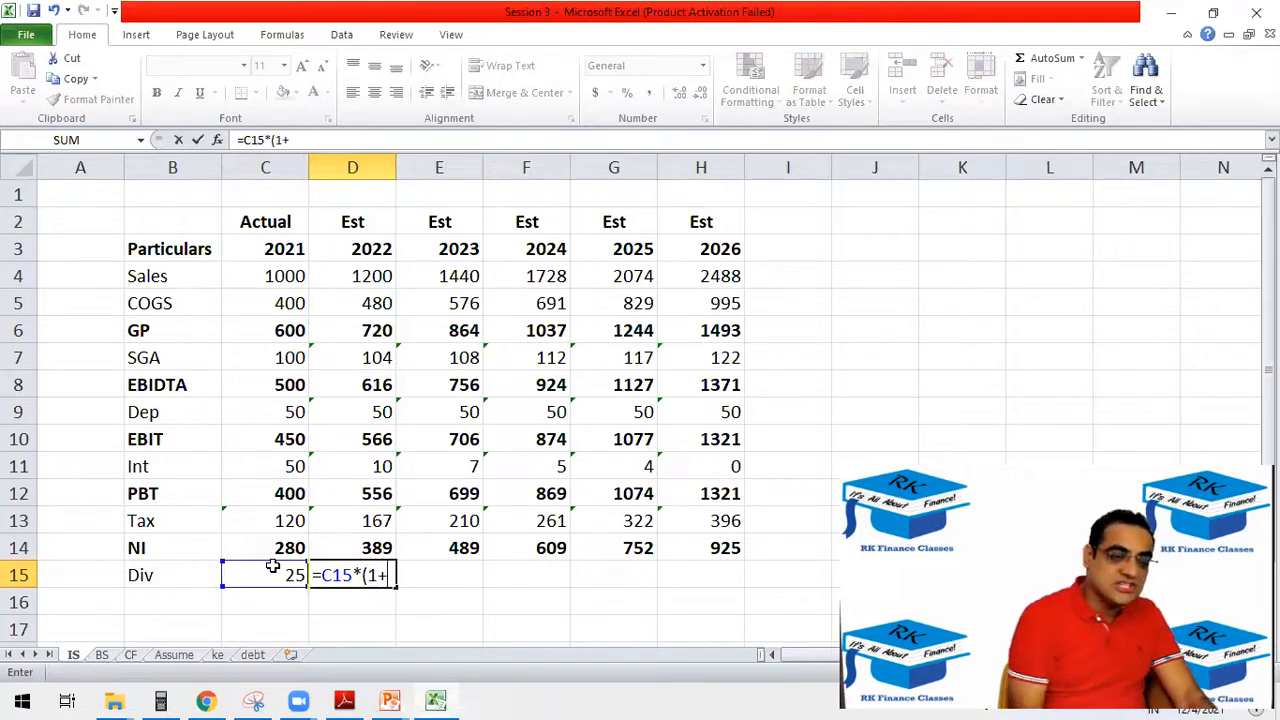
{"action": "left_click", "coordinate": [174, 654]}
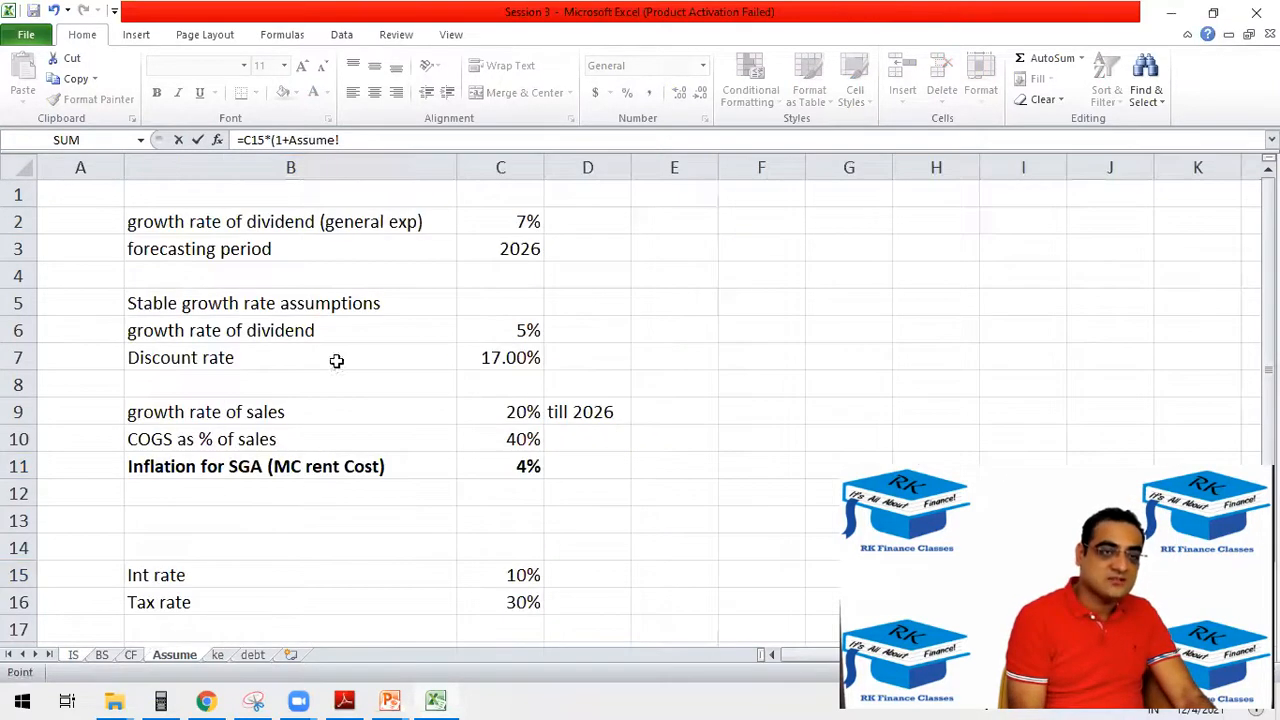
{"action": "left_click", "coordinate": [527, 221]}
{"action": "left_click", "coordinate": [357, 140]}
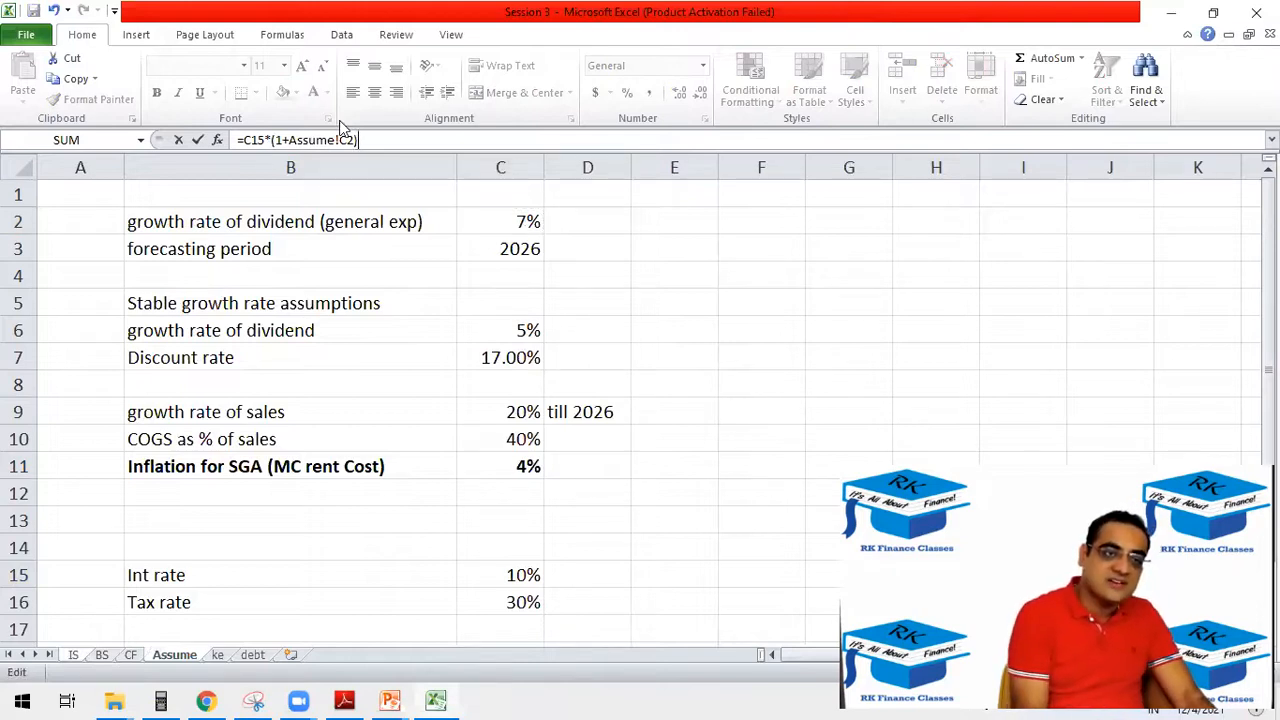
{"action": "type", "text": "$C$"}
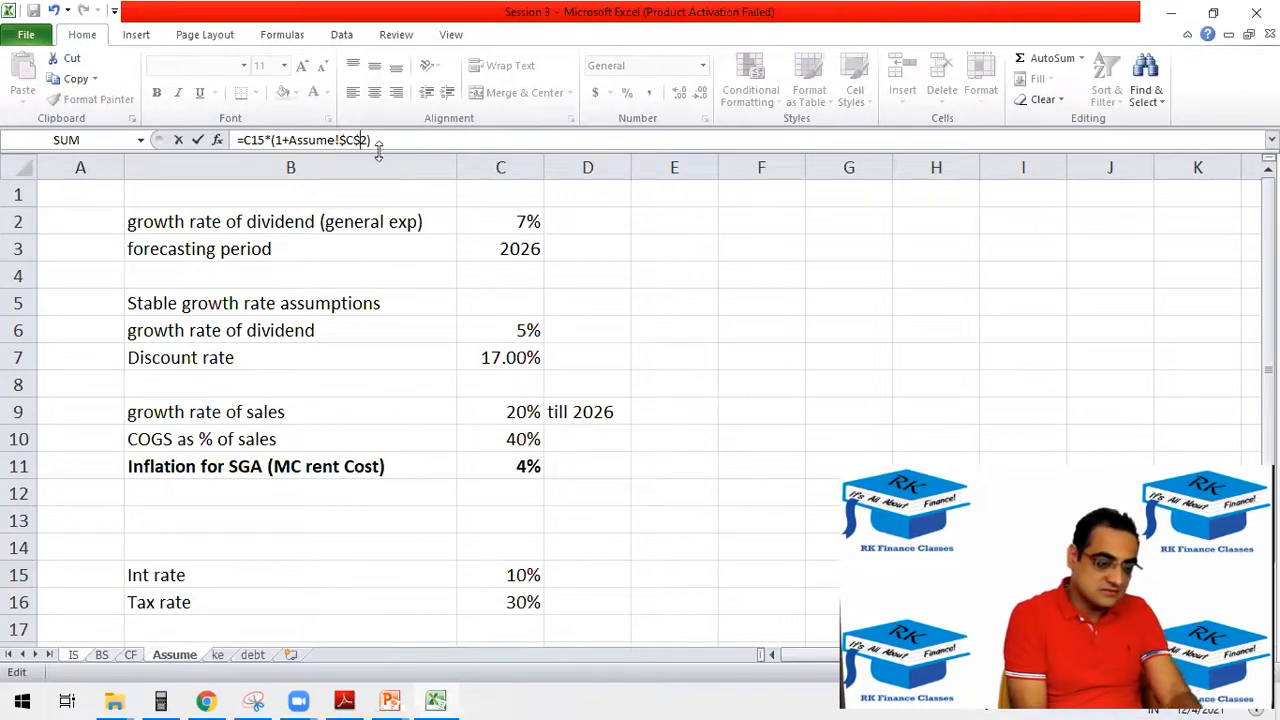
{"action": "key", "text": "Return"}
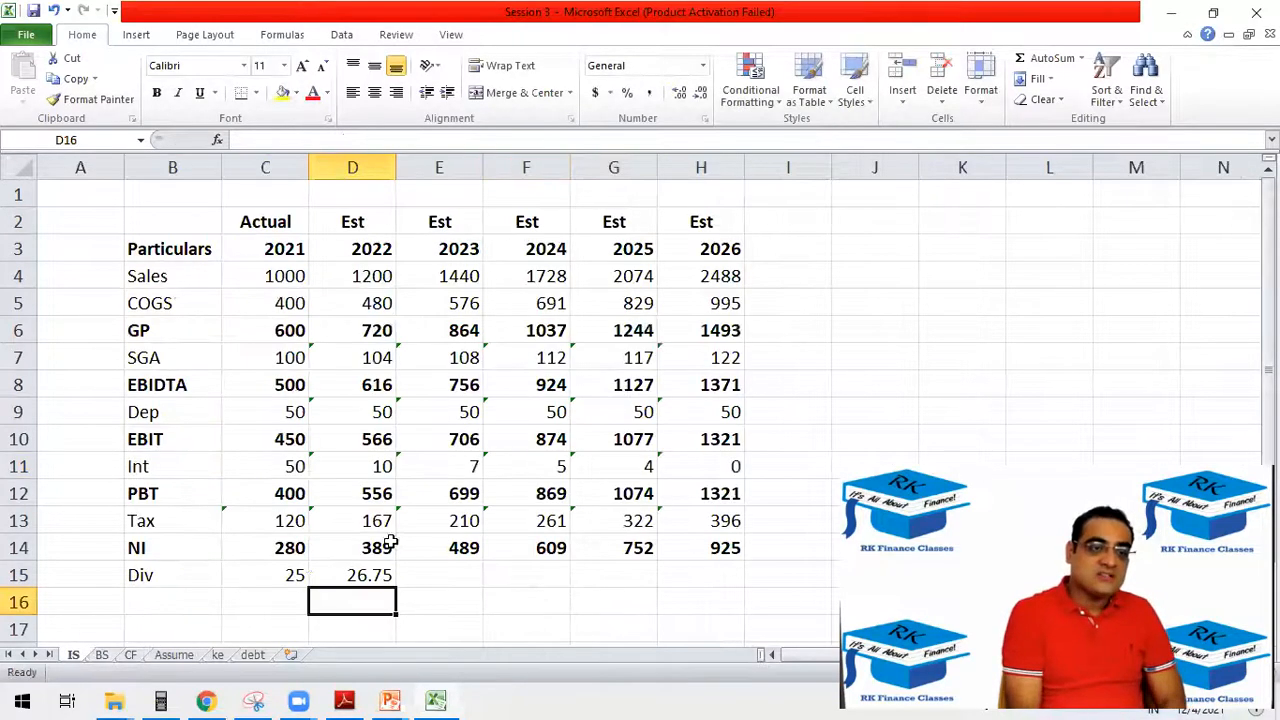
Extend the dividend formula from D15 across E15:H15 and display the estimated Div values without decimals.
{"action": "left_click", "coordinate": [372, 568]}
{"action": "left_click_drag", "start_coordinate": [397, 586], "coordinate": [698, 572]}
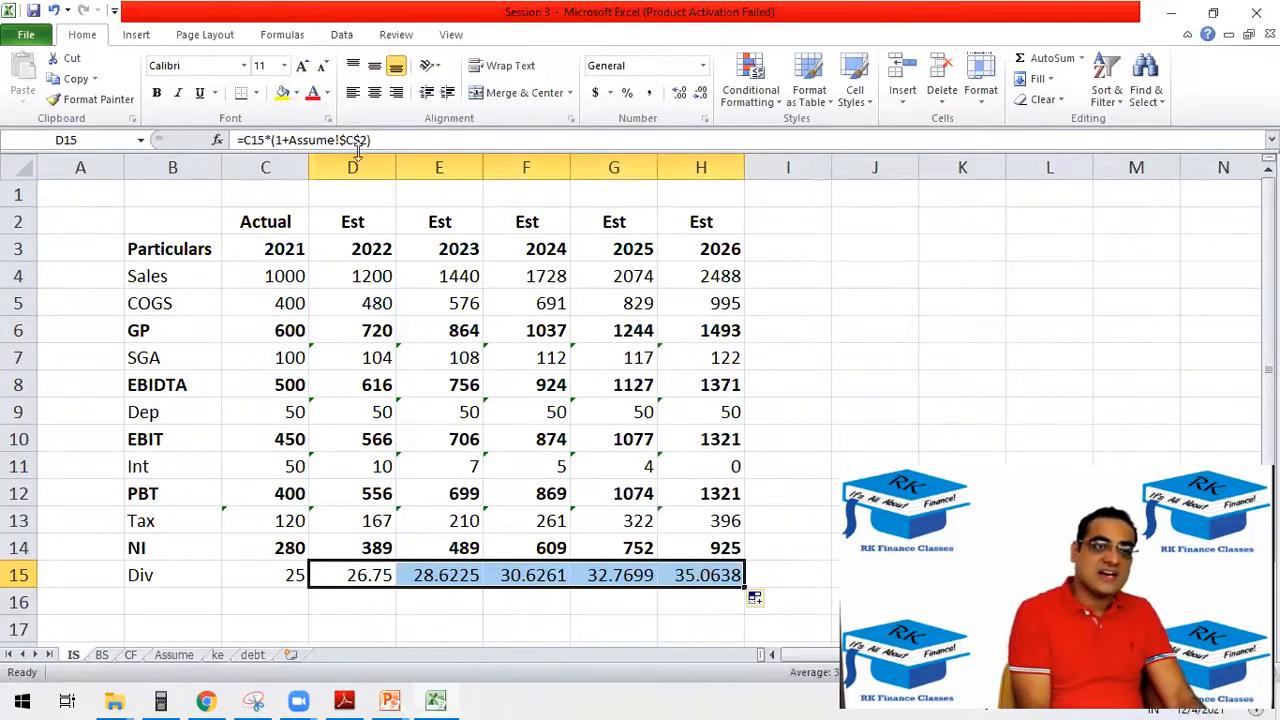
{"action": "left_click", "coordinate": [701, 94]}
{"action": "left_click", "coordinate": [701, 94]}
{"action": "left_click", "coordinate": [701, 94]}
{"action": "left_click", "coordinate": [701, 94]}
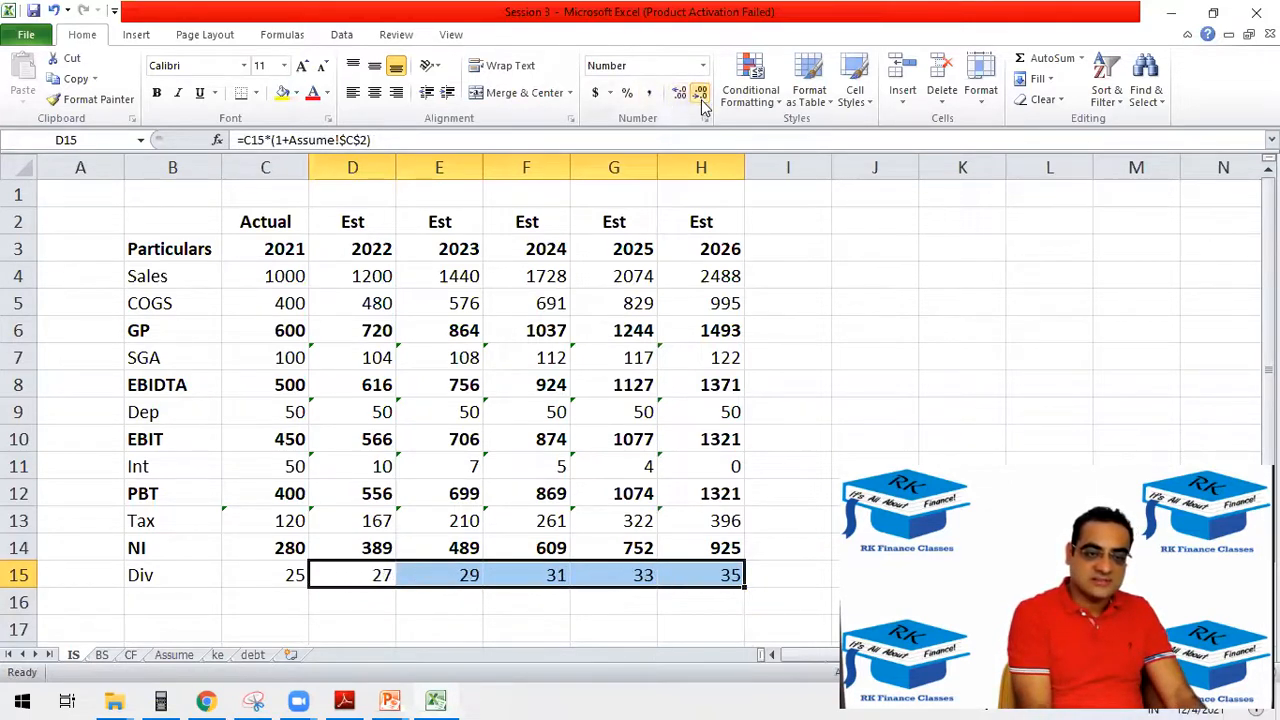
{"action": "left_click_drag", "start_coordinate": [251, 586], "coordinate": [710, 575]}
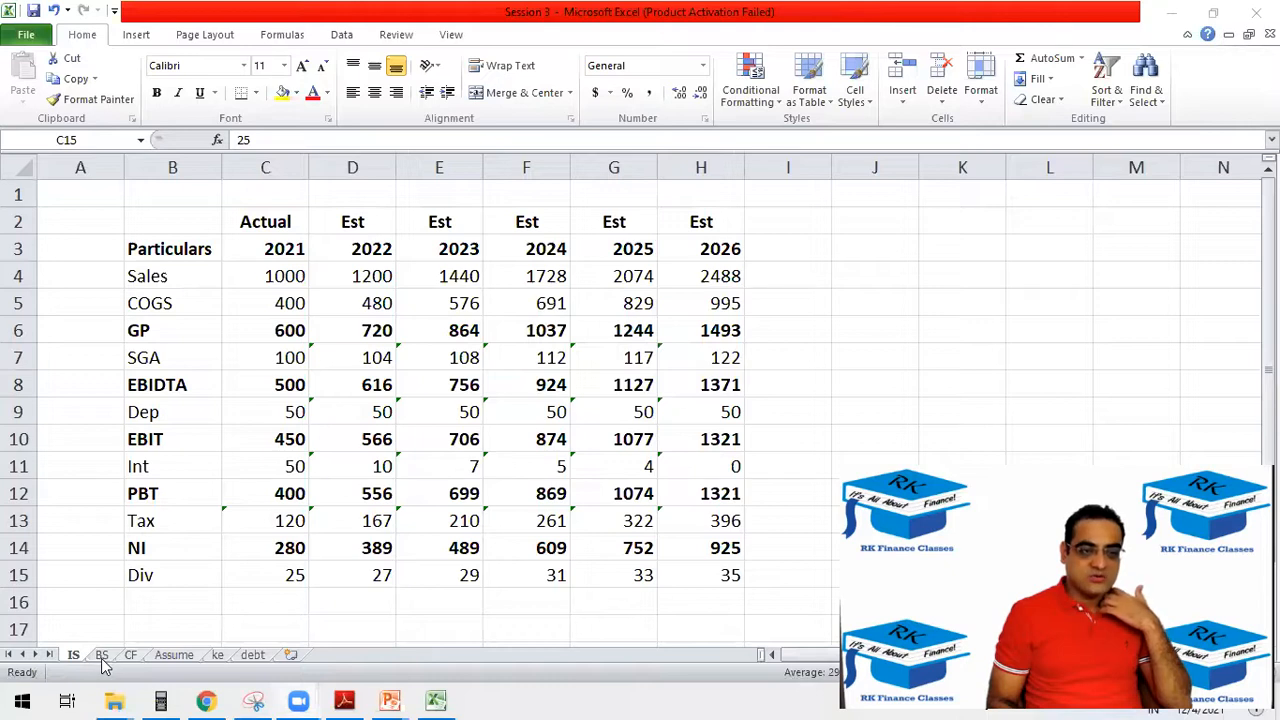
Enter the year heading 2021 in C3 of the blank BS sheet.
{"action": "left_click", "coordinate": [101, 655]}
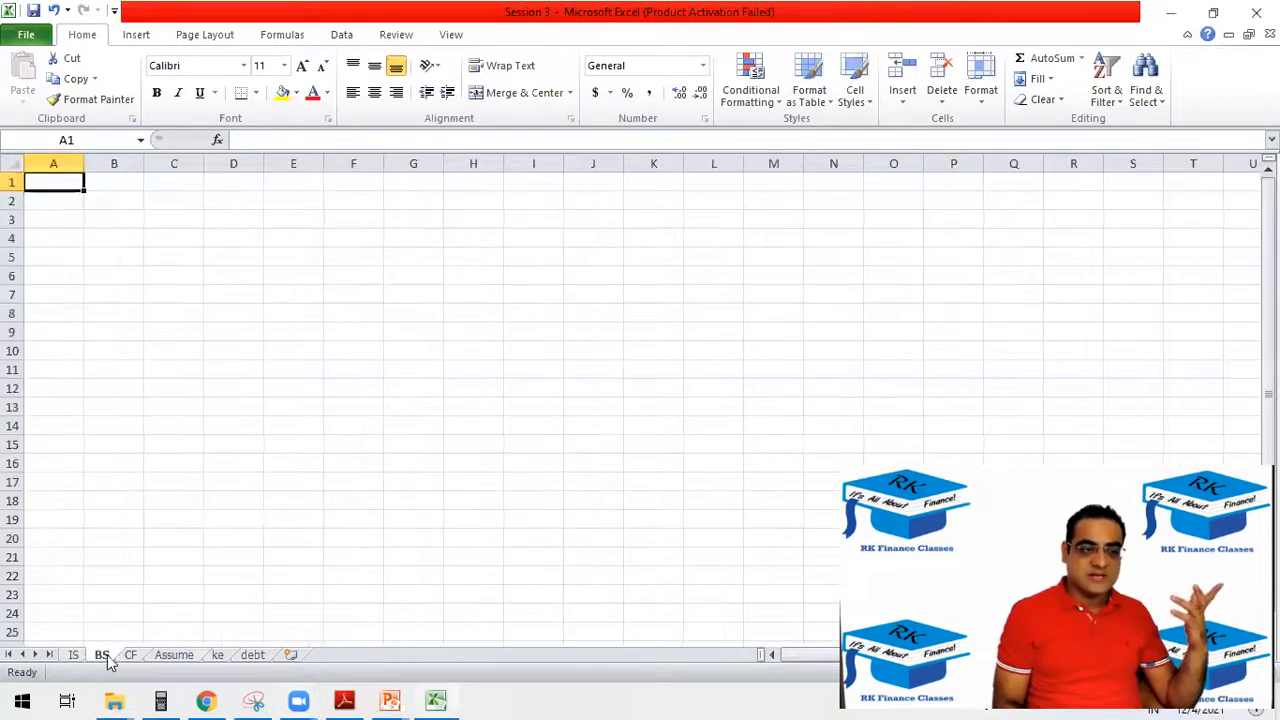
{"action": "left_click", "coordinate": [291, 255]}
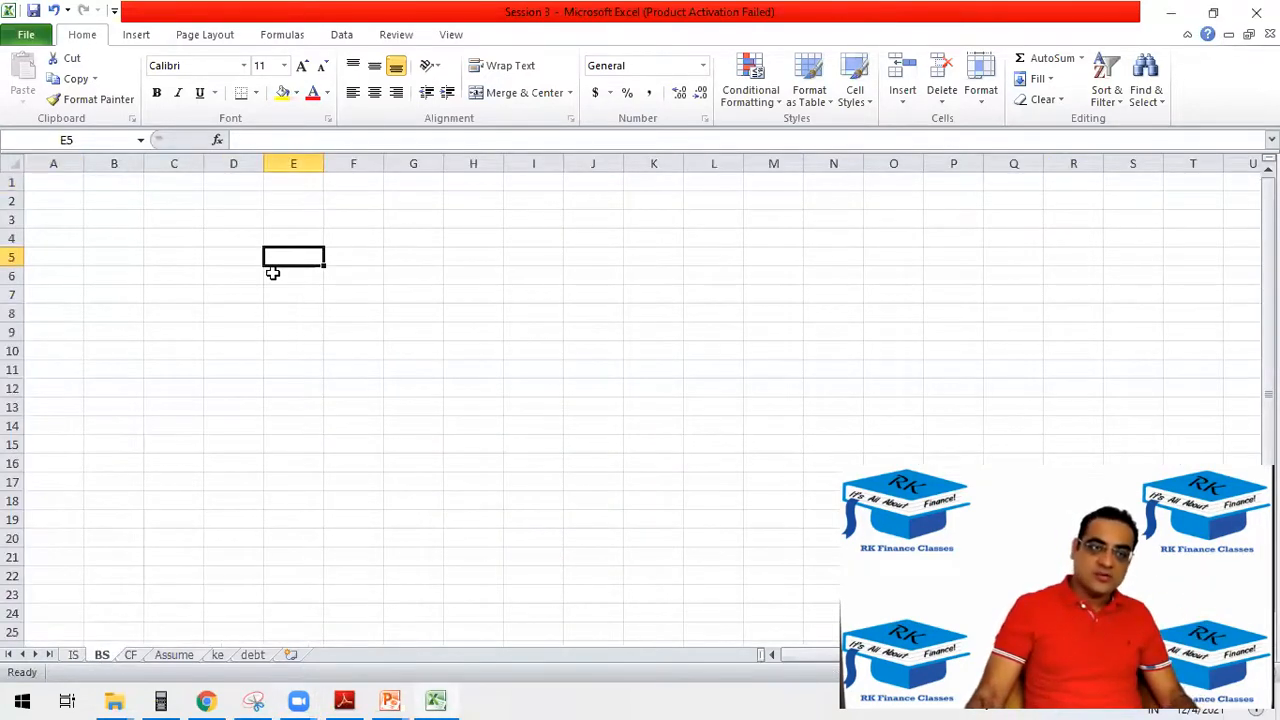
{"action": "scroll", "coordinate": [274, 272], "scroll_direction": "up", "scroll_amount": 3}
{"action": "left_click", "coordinate": [72, 657]}
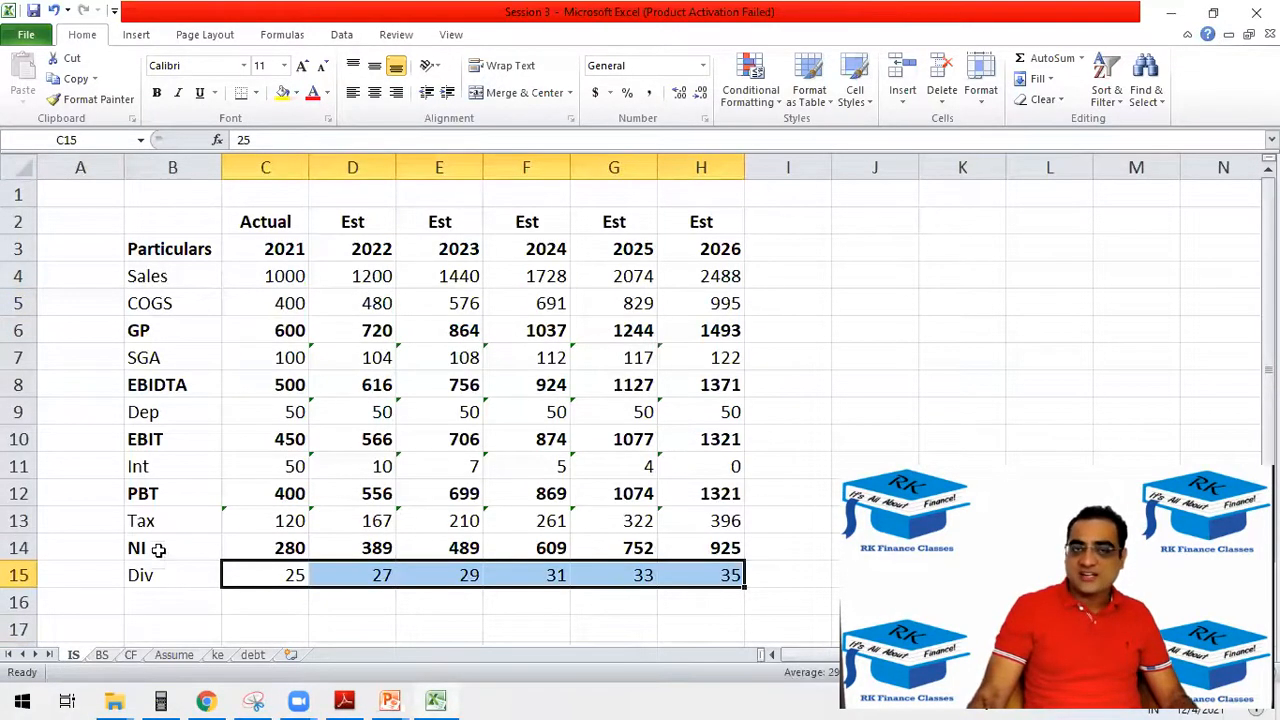
{"action": "left_click", "coordinate": [102, 656]}
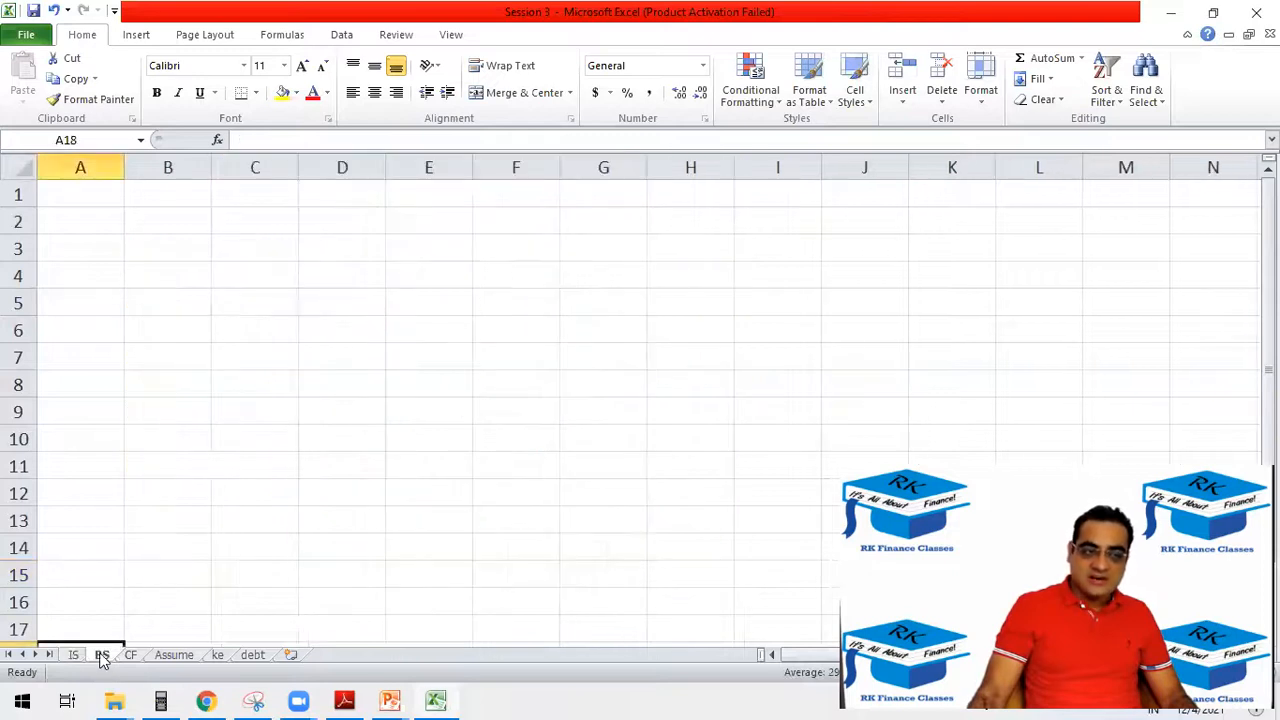
{"action": "left_click", "coordinate": [241, 264]}
{"action": "left_click", "coordinate": [229, 242]}
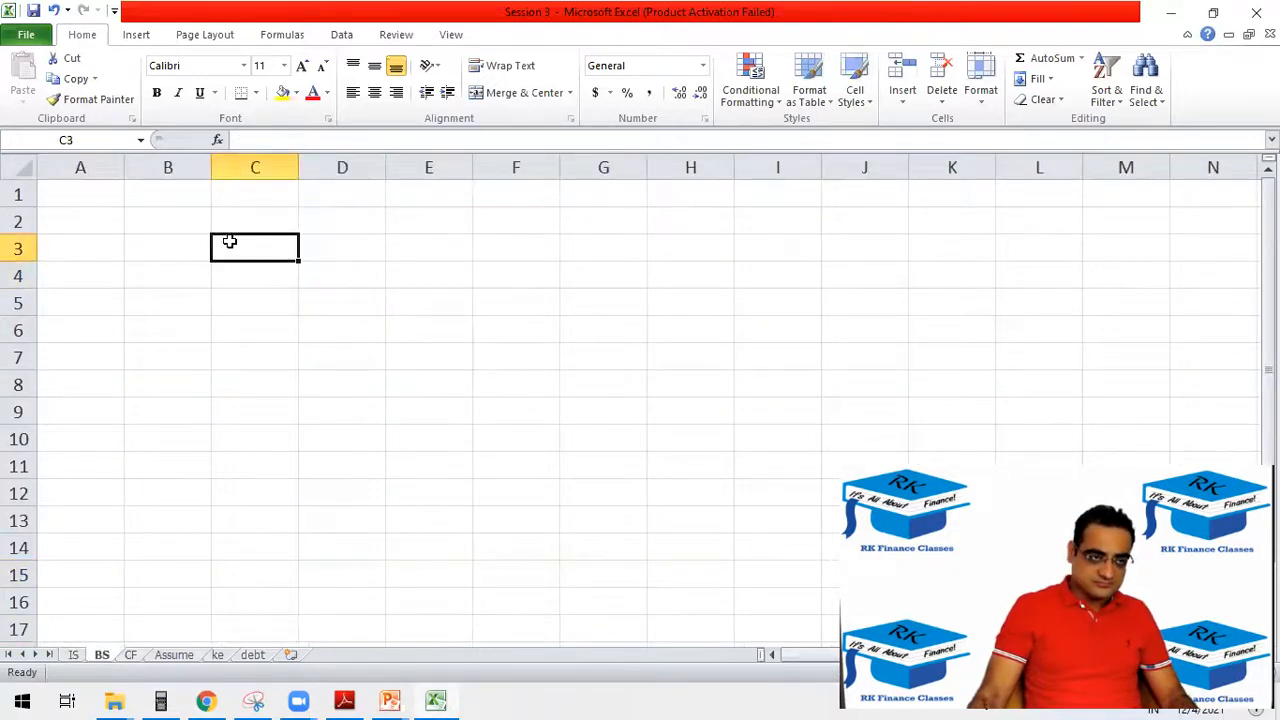
{"action": "type", "text": "2021"}
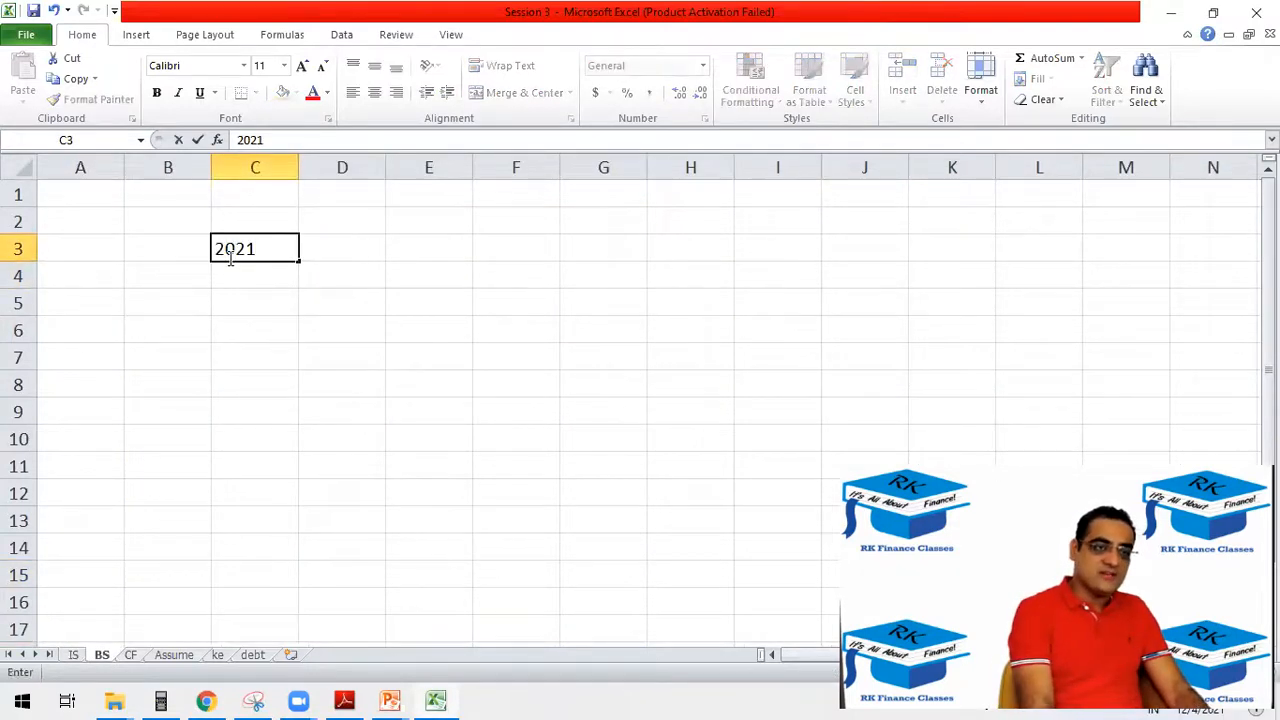
{"action": "key", "text": "Return"}
Add the balance sheet section labels Assets in B4 and Liability in B11.
{"action": "left_click", "coordinate": [150, 268]}
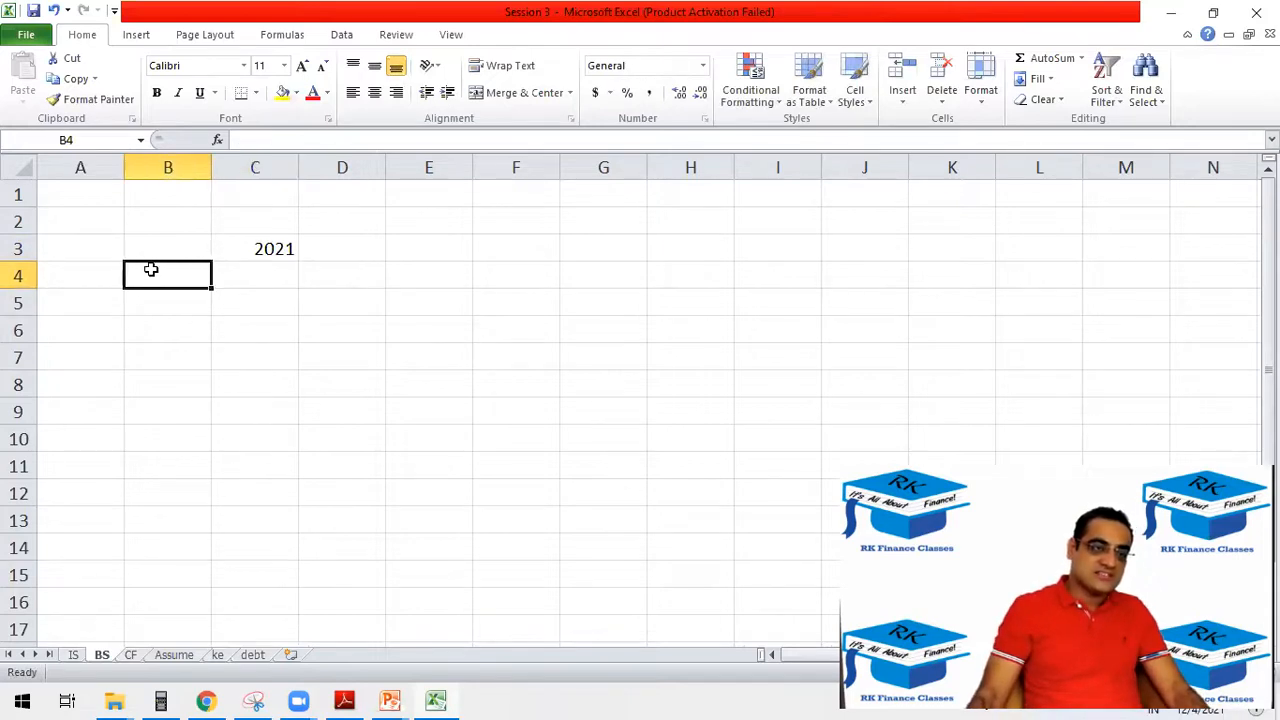
{"action": "type", "text": "aSSET"}
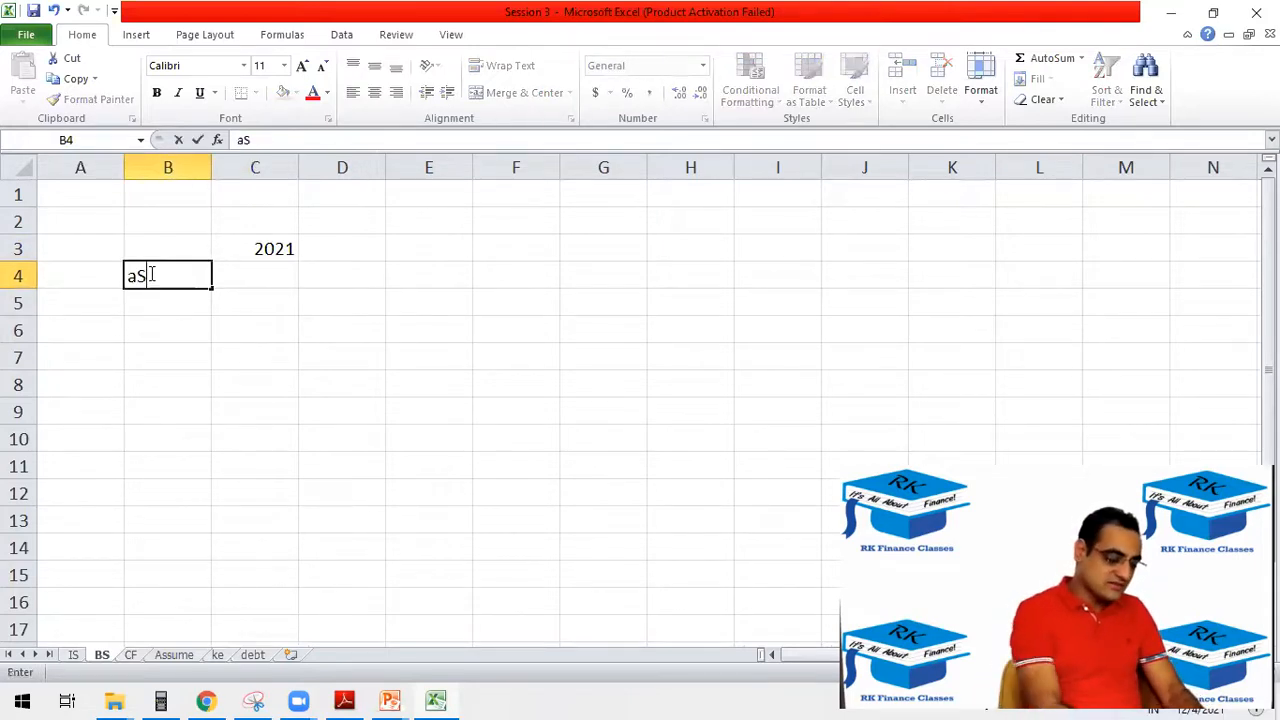
{"action": "key", "text": "BackSpace"}
{"action": "key", "text": "BackSpace"}
{"action": "key", "text": "BackSpace"}
{"action": "key", "text": "BackSpace"}
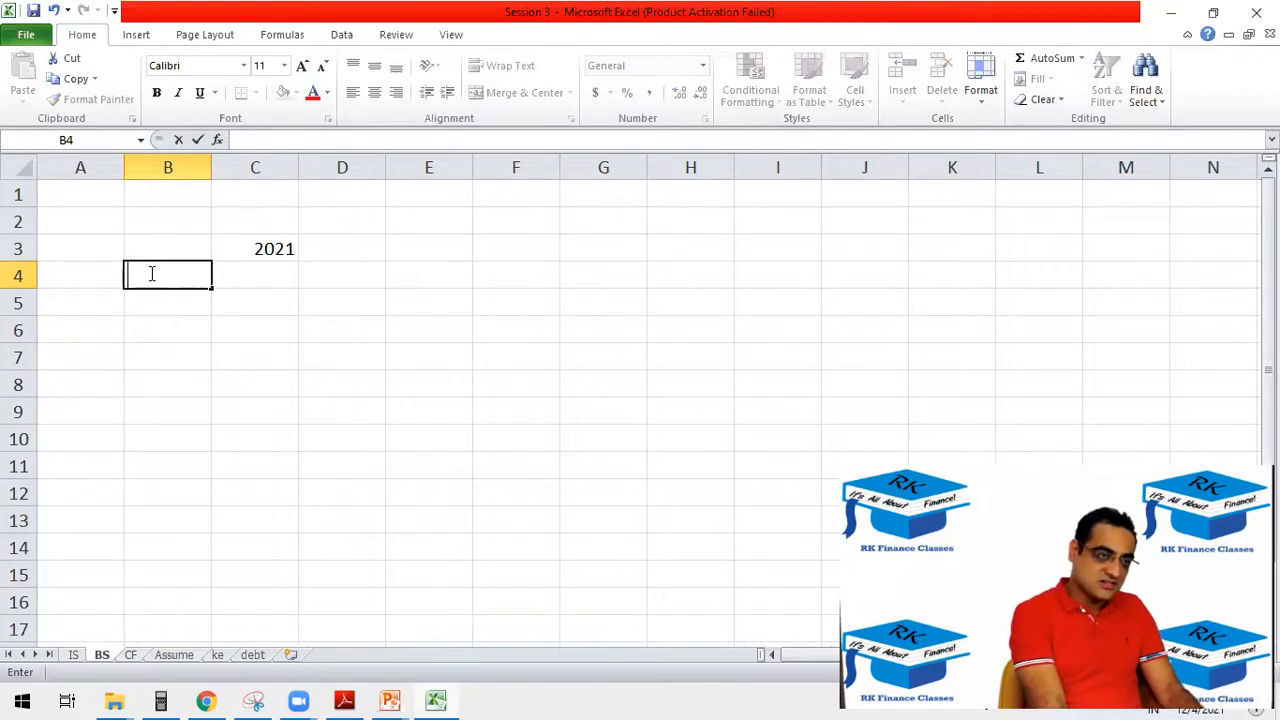
{"action": "type", "text": "Assets"}
{"action": "key", "text": "Return"}
{"action": "key", "text": "Down"}
{"action": "key", "text": "Down"}
{"action": "key", "text": "Down"}
{"action": "key", "text": "Down"}
{"action": "key", "text": "Down"}
{"action": "key", "text": "Down"}
{"action": "type", "text": "Liab"}
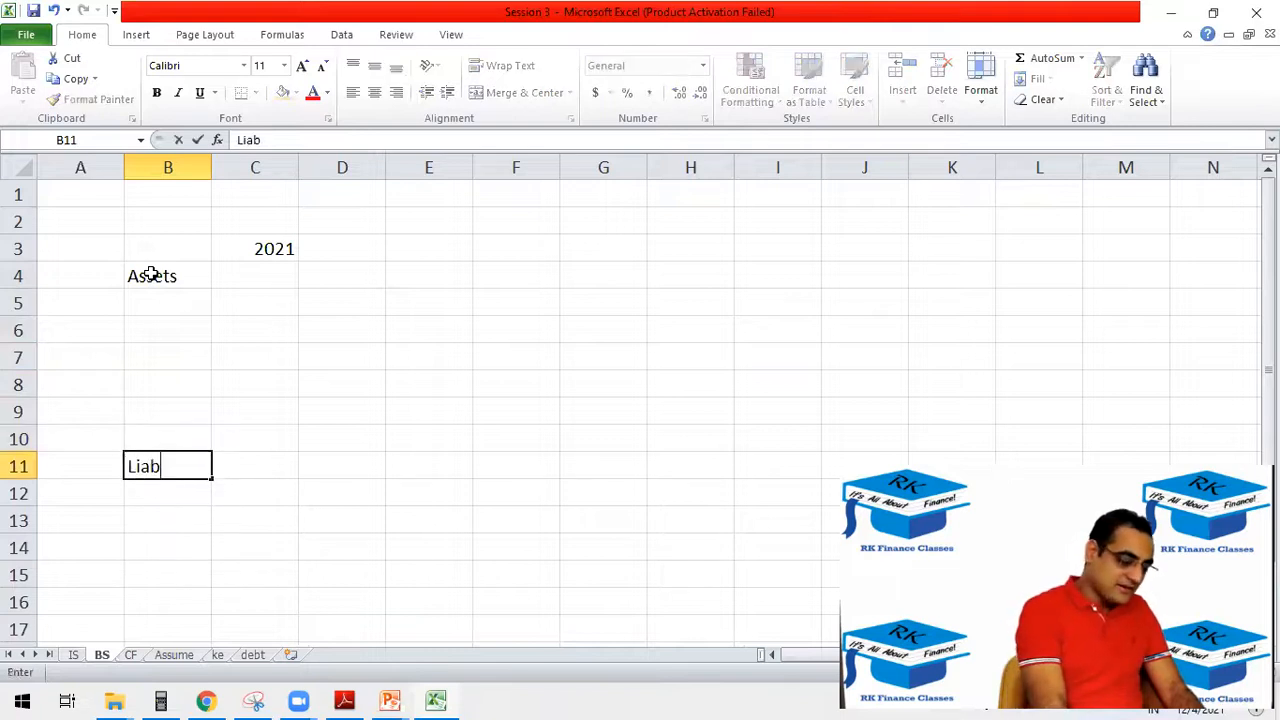
{"action": "key", "text": "Return"}
Add the section label Equity in B17 of the BS sheet.
{"action": "key", "text": "Down"}
{"action": "key", "text": "Down"}
{"action": "key", "text": "Down"}
{"action": "key", "text": "Down"}
{"action": "key", "text": "Down"}
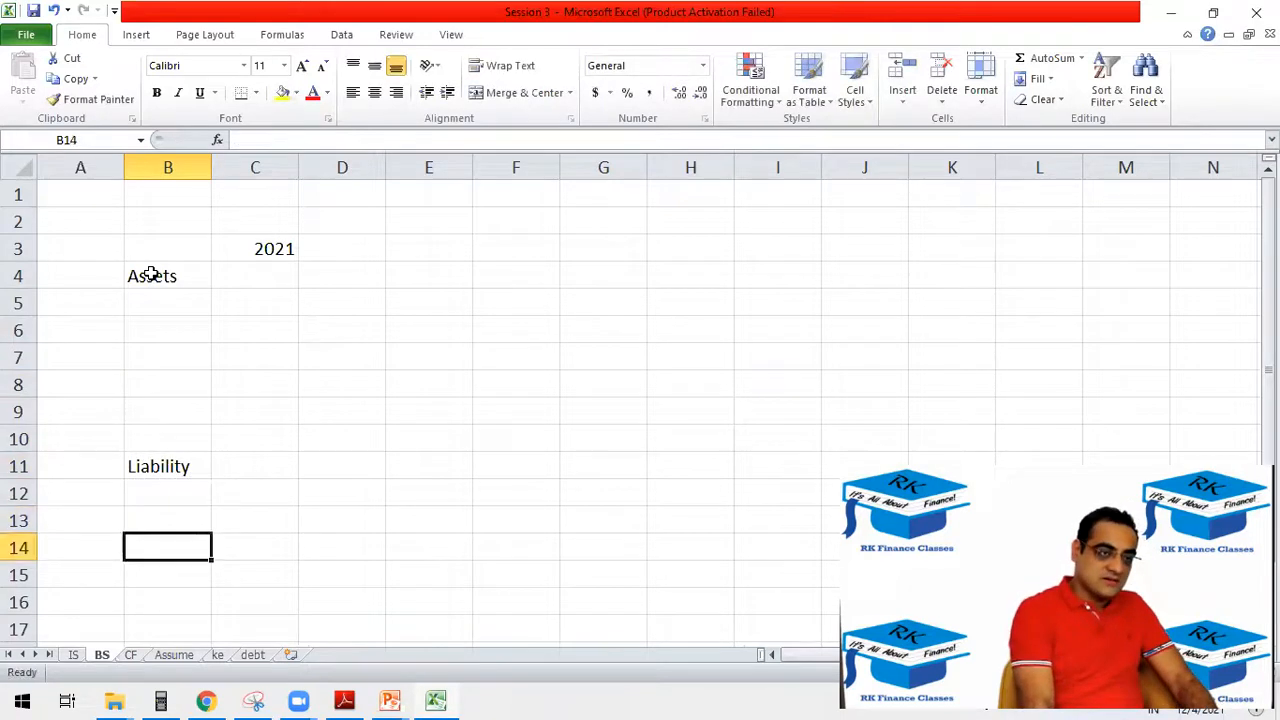
{"action": "type", "text": "Eqy"}
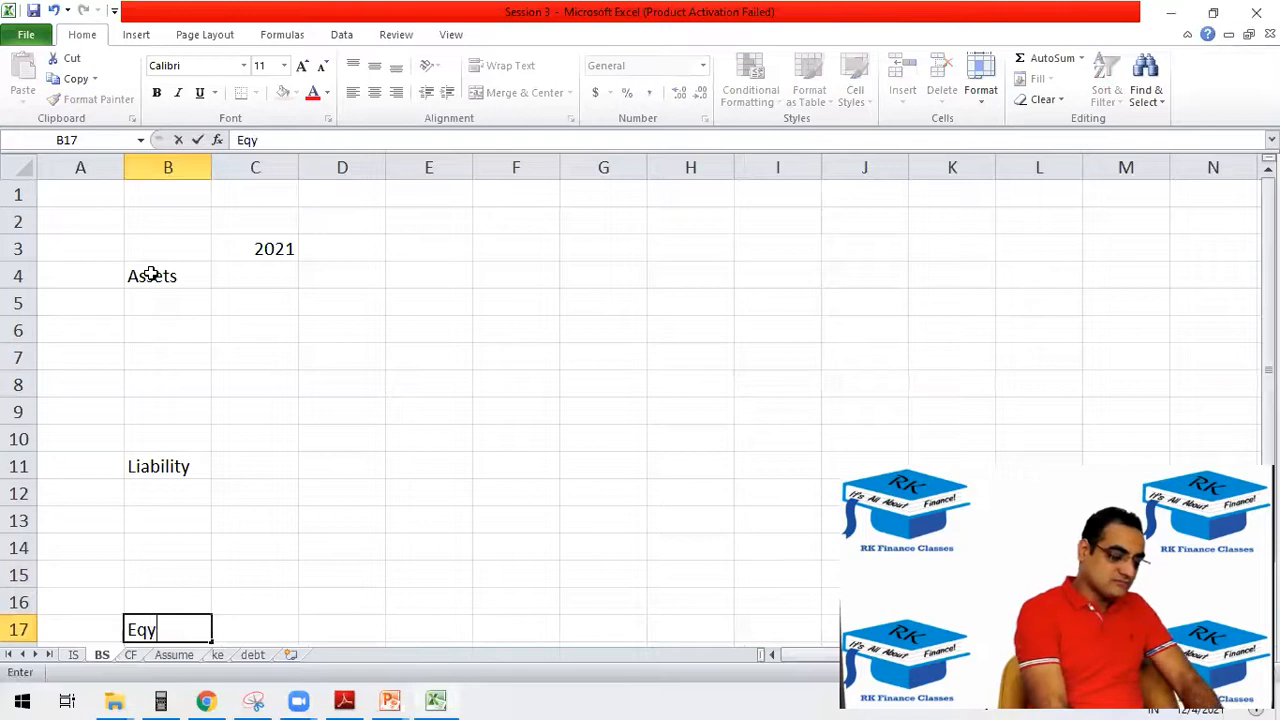
{"action": "key", "text": "BackSpace"}
{"action": "type", "text": "uity"}
{"action": "key", "text": "Return"}
{"action": "scroll", "coordinate": [152, 272], "scroll_direction": "down", "scroll_amount": 1}
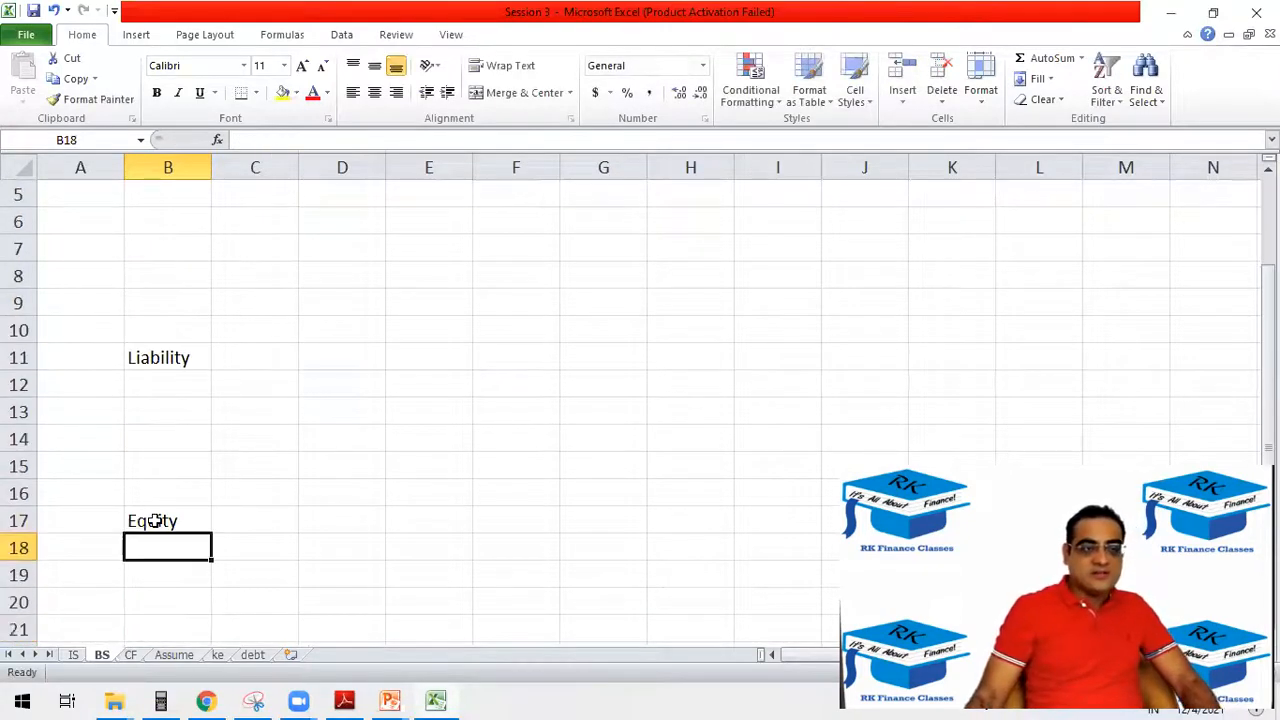
{"action": "scroll", "coordinate": [70, 599], "scroll_direction": "up", "scroll_amount": 2}
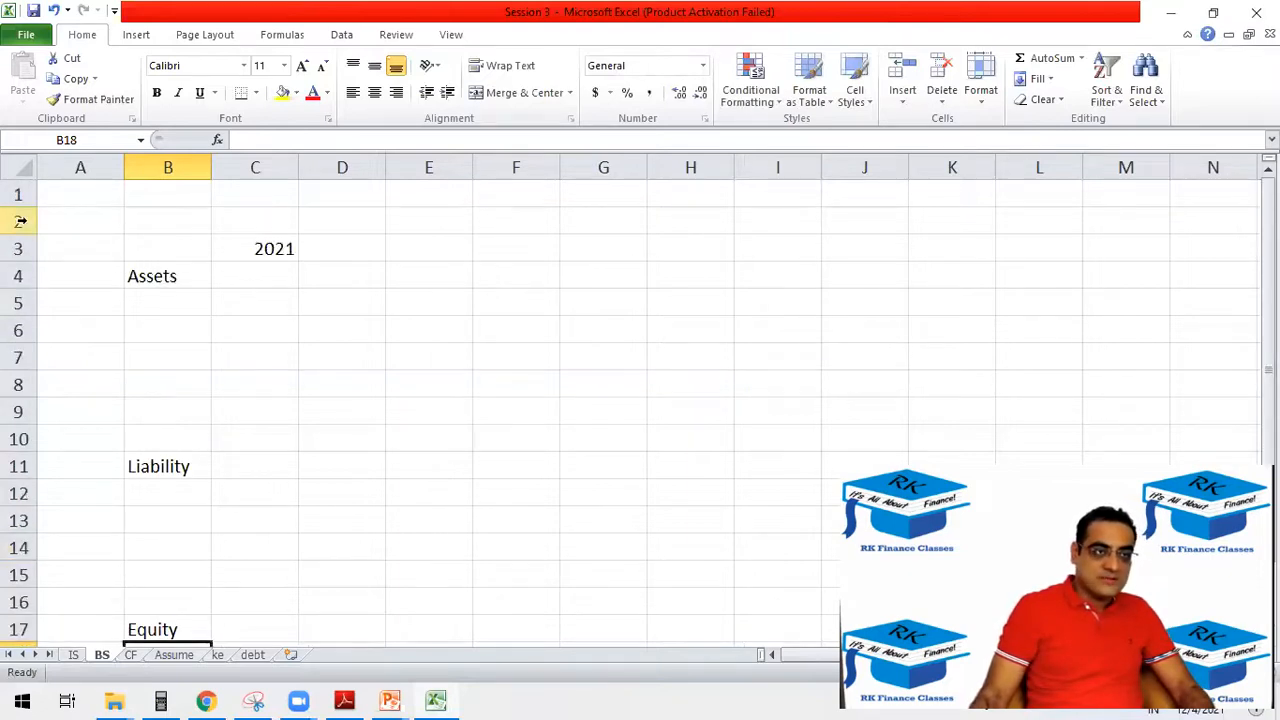
Freeze the BS sheet's panes at C4 so rows 1–3 and columns A–B stay in view.
{"action": "left_click", "coordinate": [246, 274]}
{"action": "scroll", "coordinate": [183, 440], "scroll_direction": "down", "scroll_amount": 4}
{"action": "scroll", "coordinate": [185, 438], "scroll_direction": "up", "scroll_amount": 1}
{"action": "scroll", "coordinate": [184, 438], "scroll_direction": "up", "scroll_amount": 3}
{"action": "key", "text": "alt+Tab"}
{"action": "key", "text": "alt+Tab"}
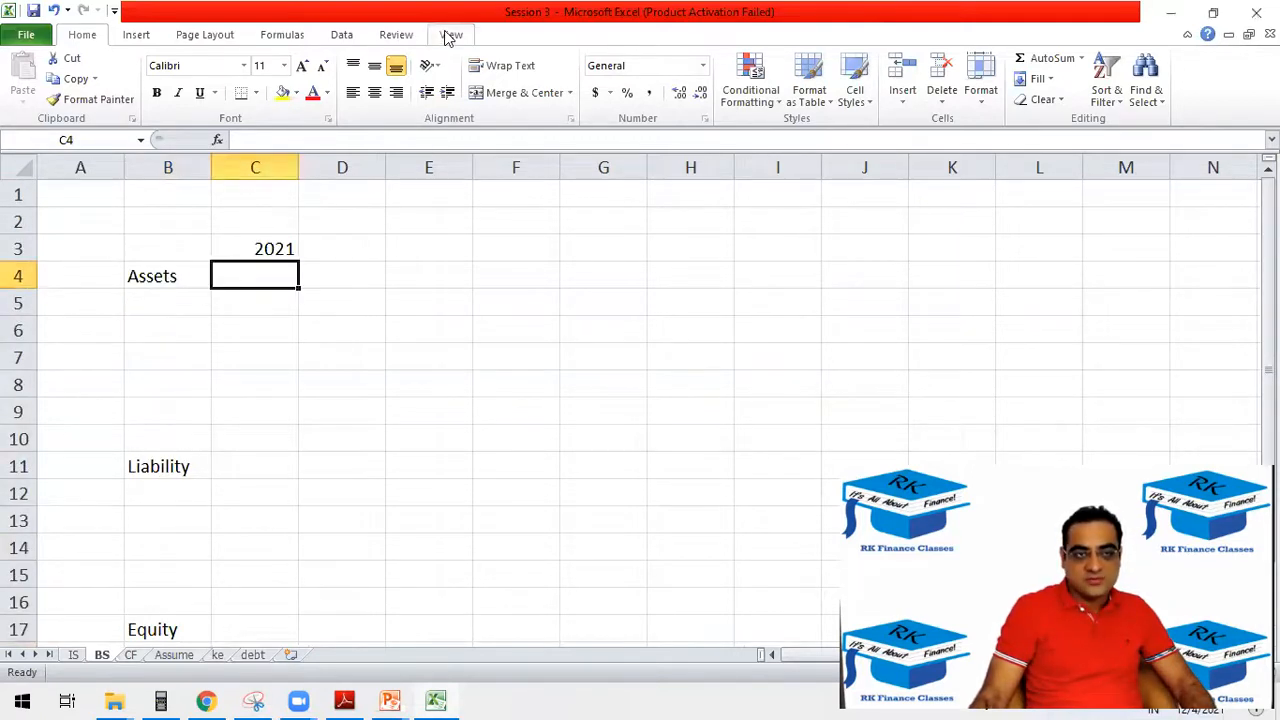
{"action": "left_click", "coordinate": [451, 35]}
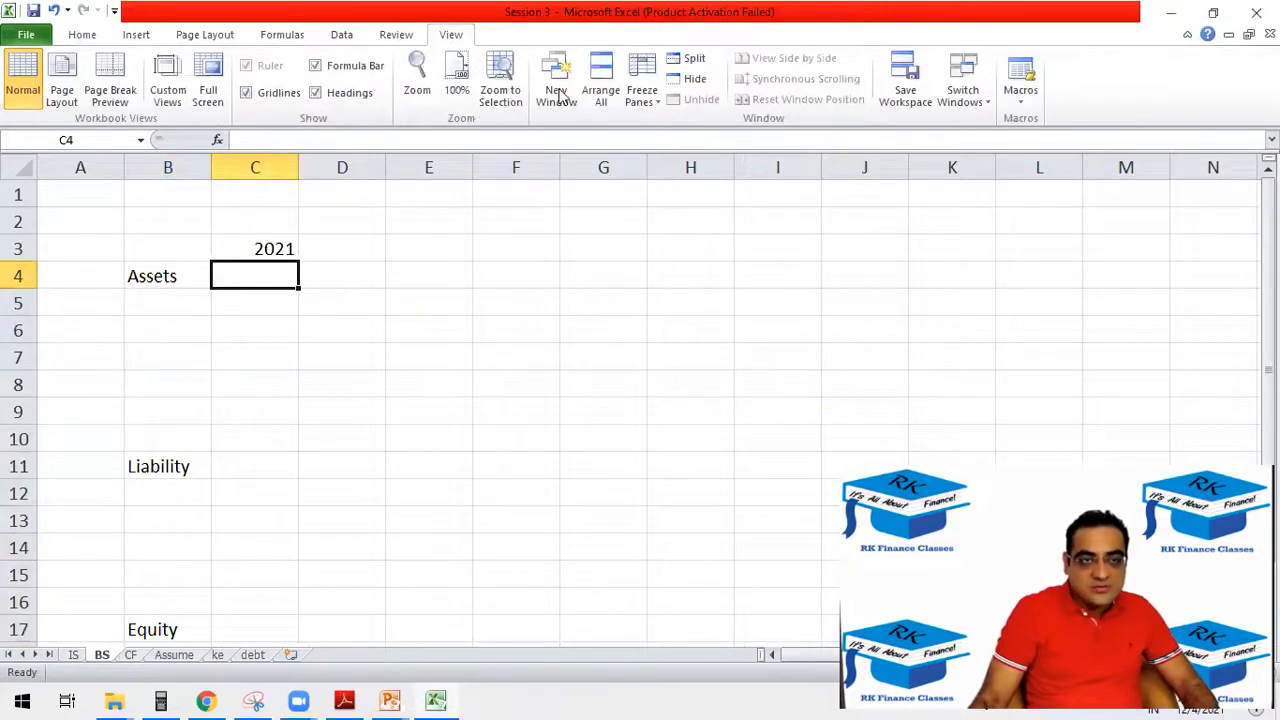
{"action": "left_click", "coordinate": [642, 92]}
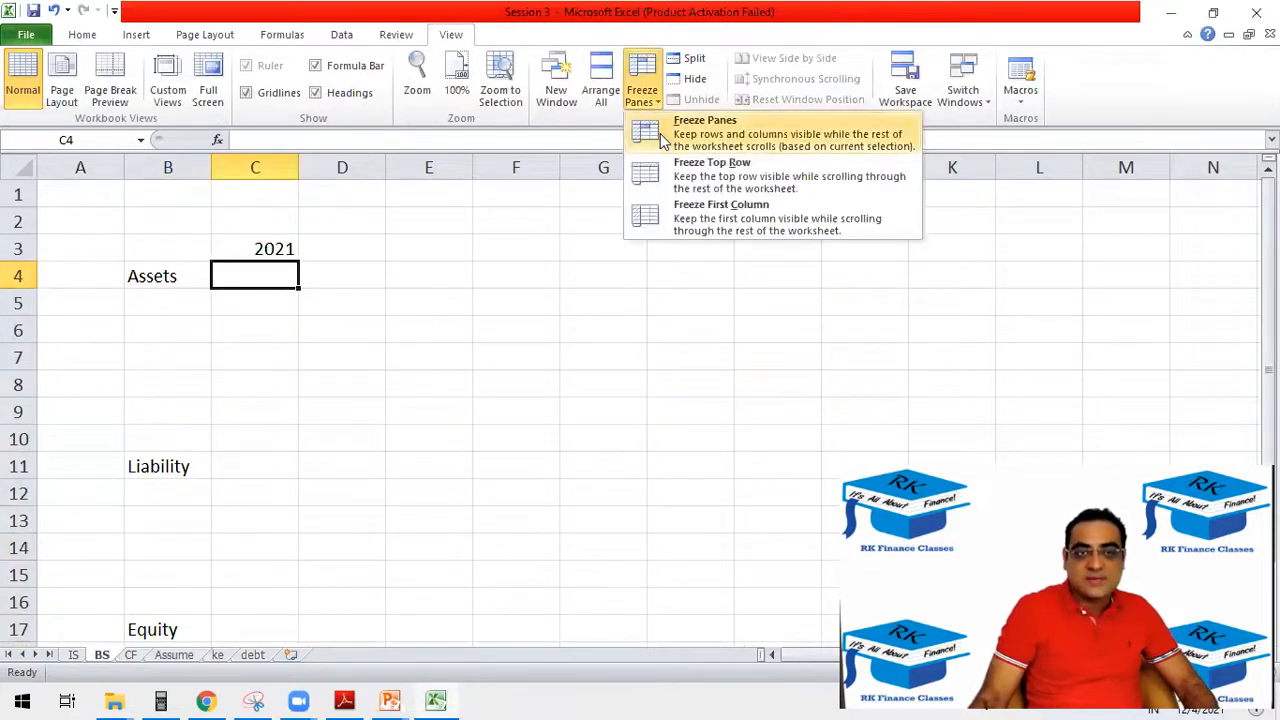
{"action": "left_click", "coordinate": [660, 140]}
{"action": "scroll", "coordinate": [225, 444], "scroll_direction": "down", "scroll_amount": 3}
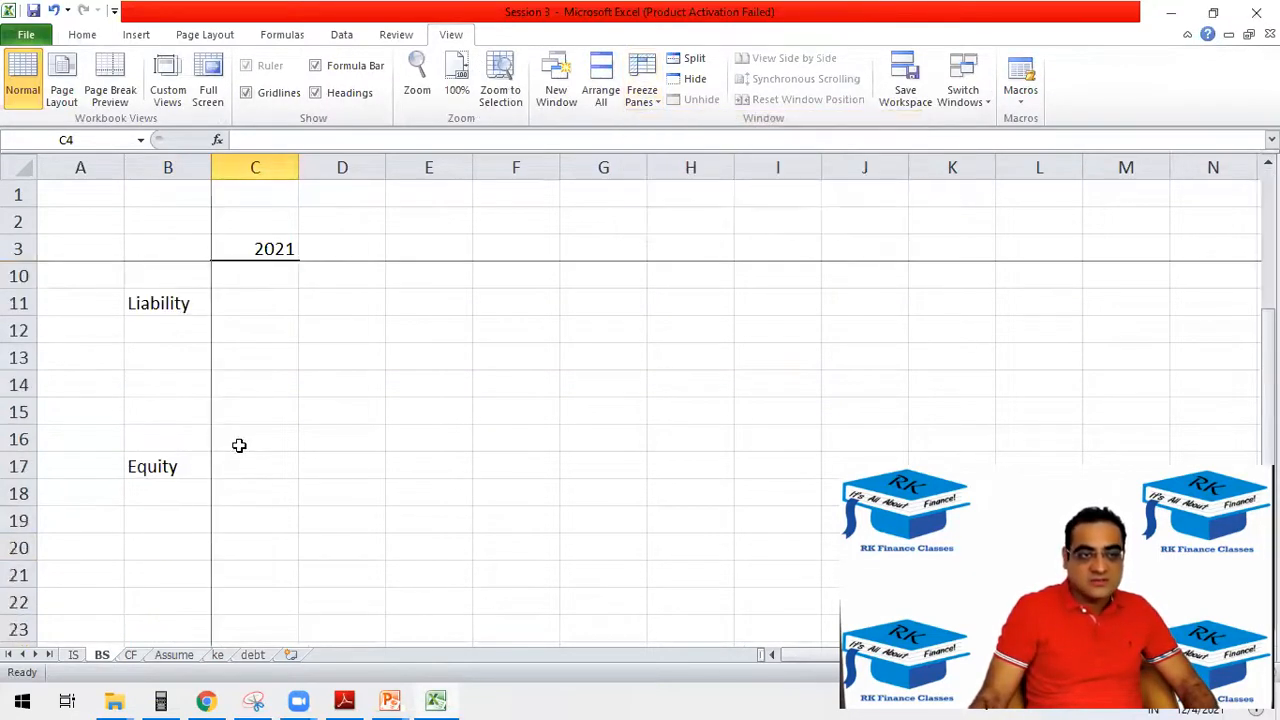
{"action": "scroll", "coordinate": [239, 445], "scroll_direction": "down", "scroll_amount": 1}
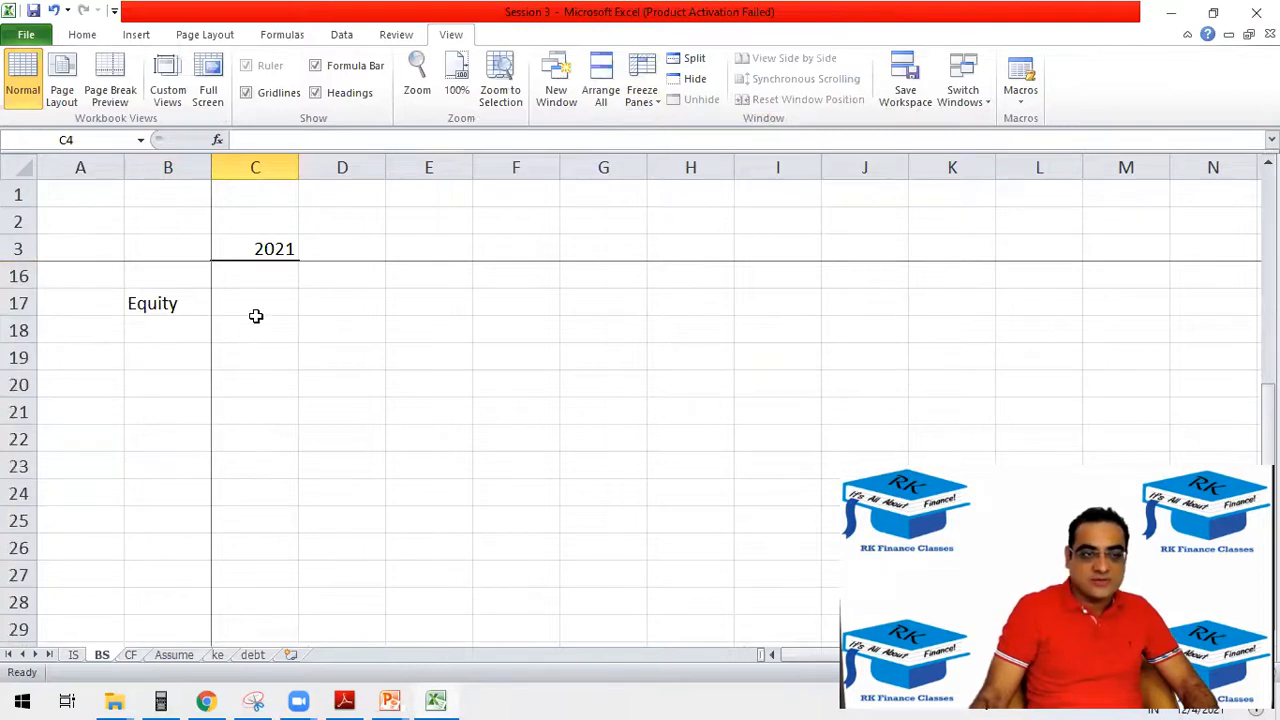
Make the Equity label in B17 bold.
{"action": "left_click", "coordinate": [181, 335]}
{"action": "left_click", "coordinate": [172, 300]}
{"action": "key", "text": "ctrl+b"}
{"action": "left_click", "coordinate": [180, 332]}
{"action": "left_click", "coordinate": [177, 359]}
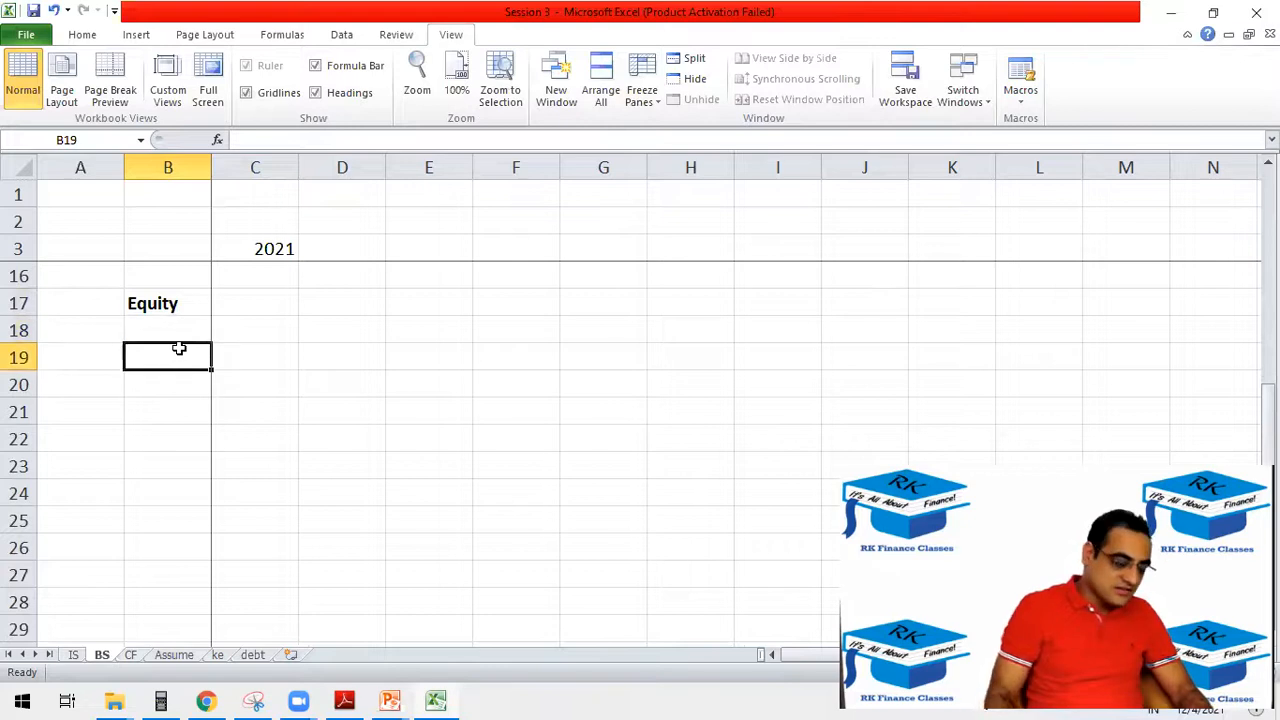
Add the equity line labels SH Cap in B19 and Ret Earnings in B20.
{"action": "type", "text": "SH Cap"}
{"action": "key", "text": "Right"}
{"action": "key", "text": "Left"}
{"action": "key", "text": "Down"}
{"action": "type", "text": "E"}
{"action": "key", "text": "BackSpace"}
{"action": "type", "text": "Ret Earnings"}
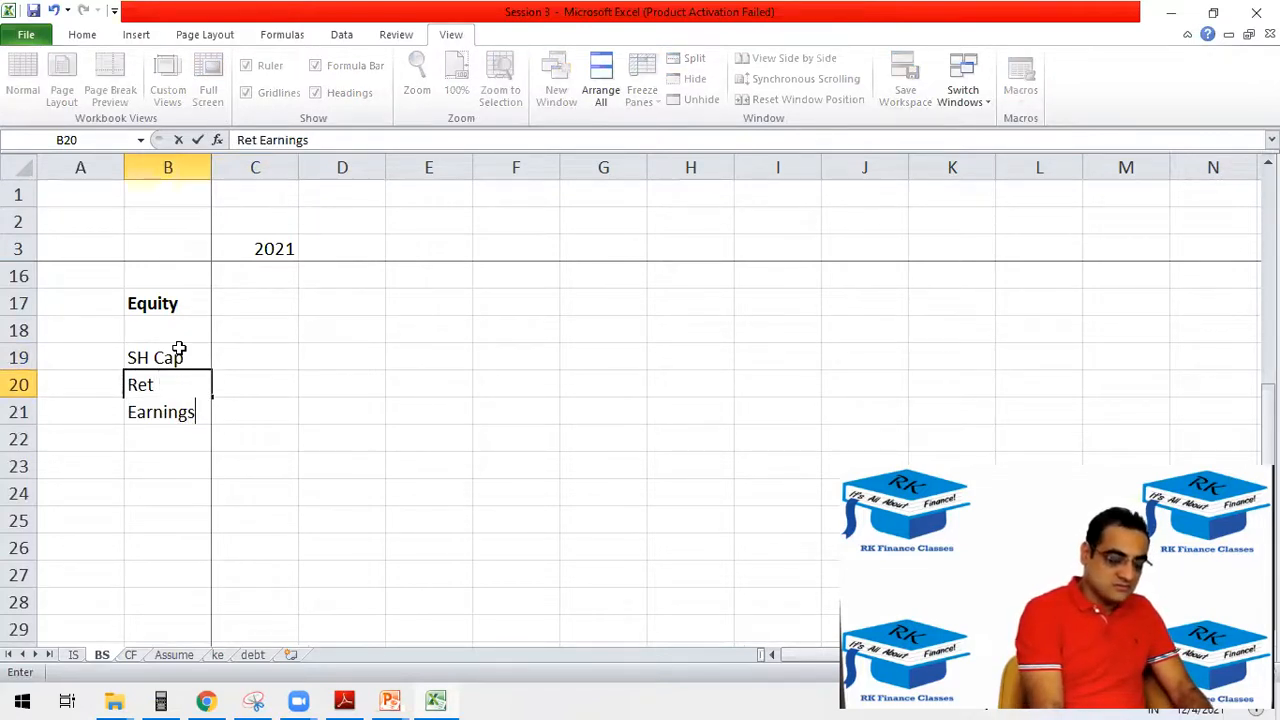
{"action": "key", "text": "Return"}
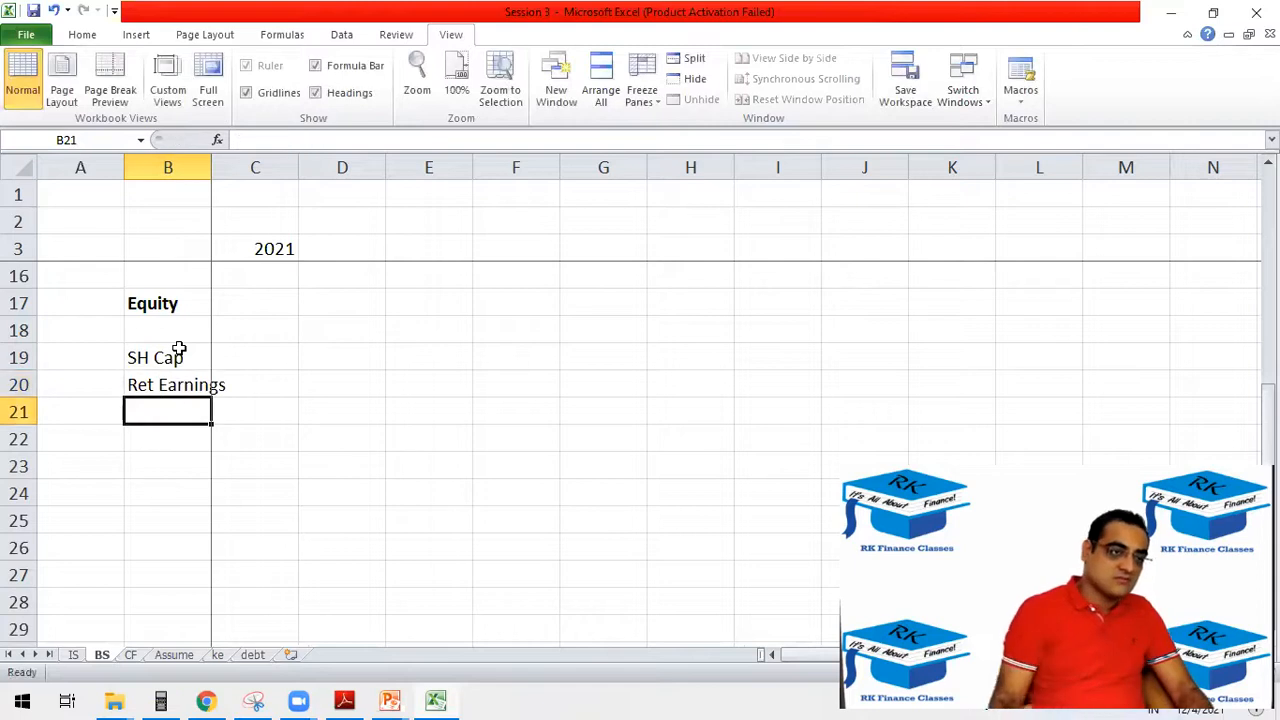
Narrow column A and widen column B so the Ret Earnings label fits in its cell.
{"action": "left_click_drag", "start_coordinate": [124, 167], "coordinate": [67, 168]}
{"action": "left_click_drag", "start_coordinate": [157, 156], "coordinate": [180, 158]}
{"action": "left_click", "coordinate": [228, 385]}
{"action": "left_click", "coordinate": [233, 354]}
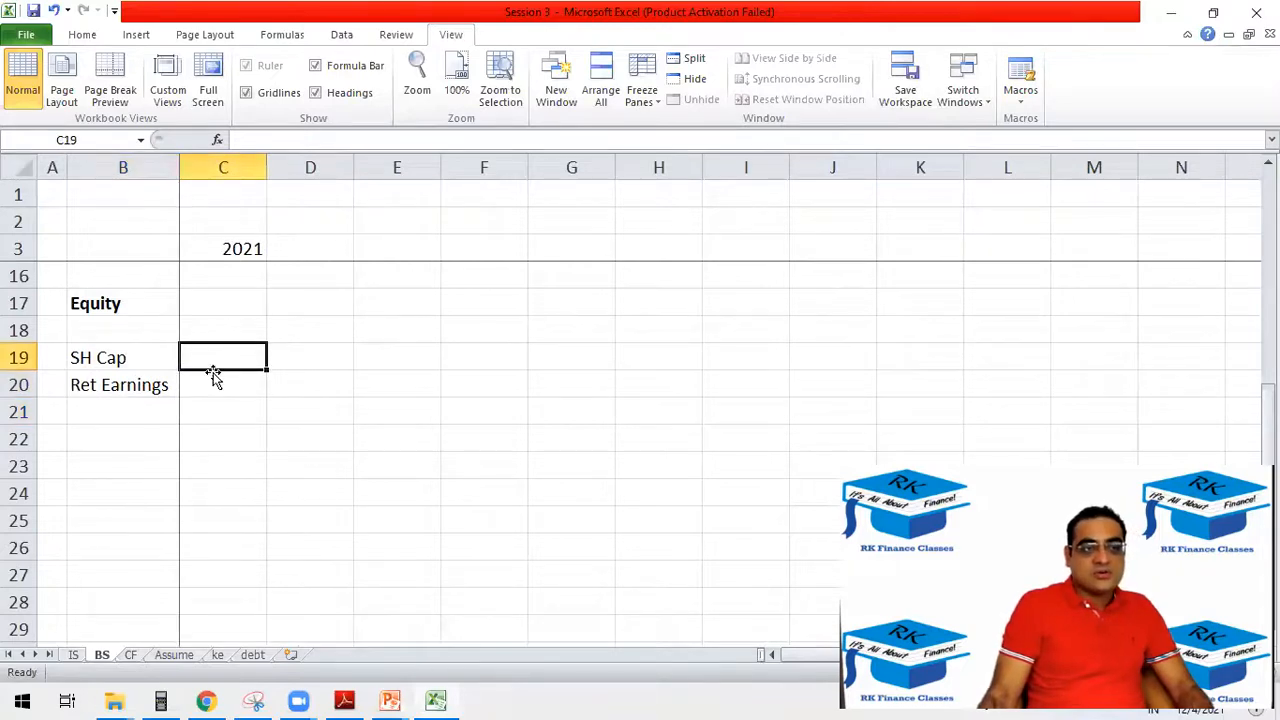
Make the 2021 header in C3 bold and add a centred heading Act above it in C2.
{"action": "left_click", "coordinate": [243, 250]}
{"action": "key", "text": "ctrl+b"}
{"action": "left_click", "coordinate": [244, 221]}
{"action": "type", "text": "Act"}
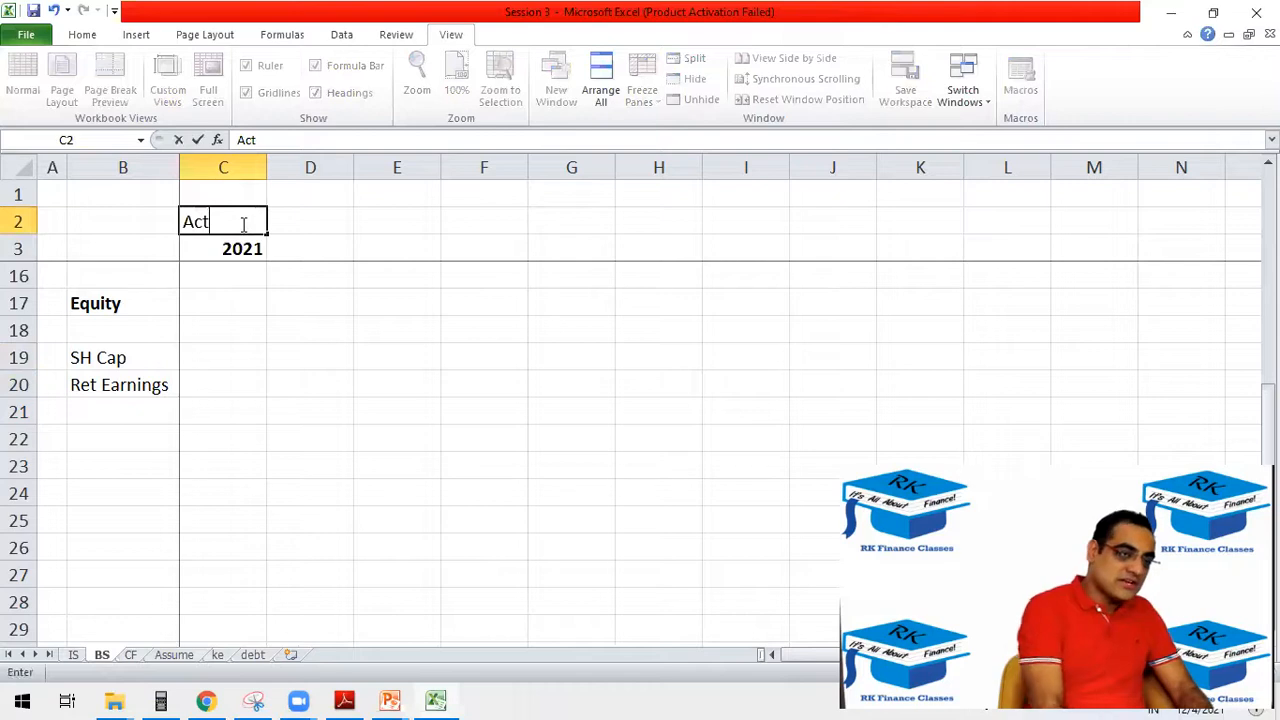
{"action": "key", "text": "Return"}
{"action": "left_click", "coordinate": [243, 224]}
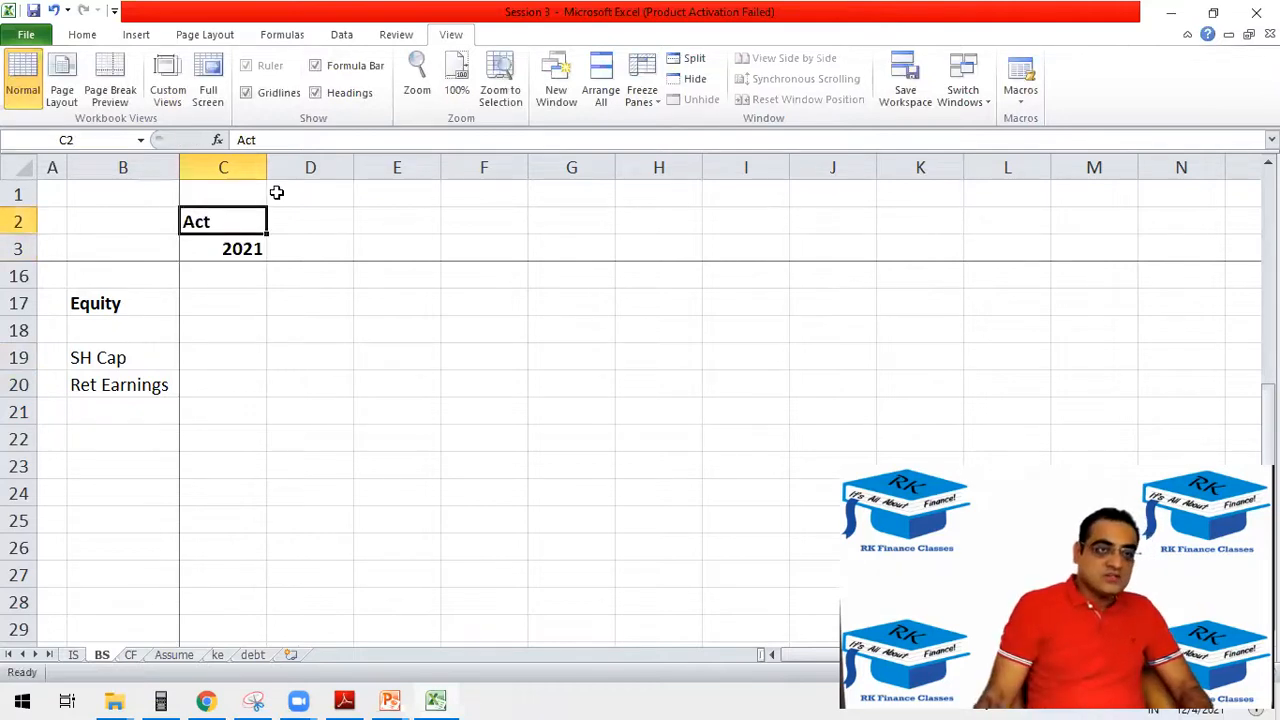
{"action": "left_click", "coordinate": [84, 34]}
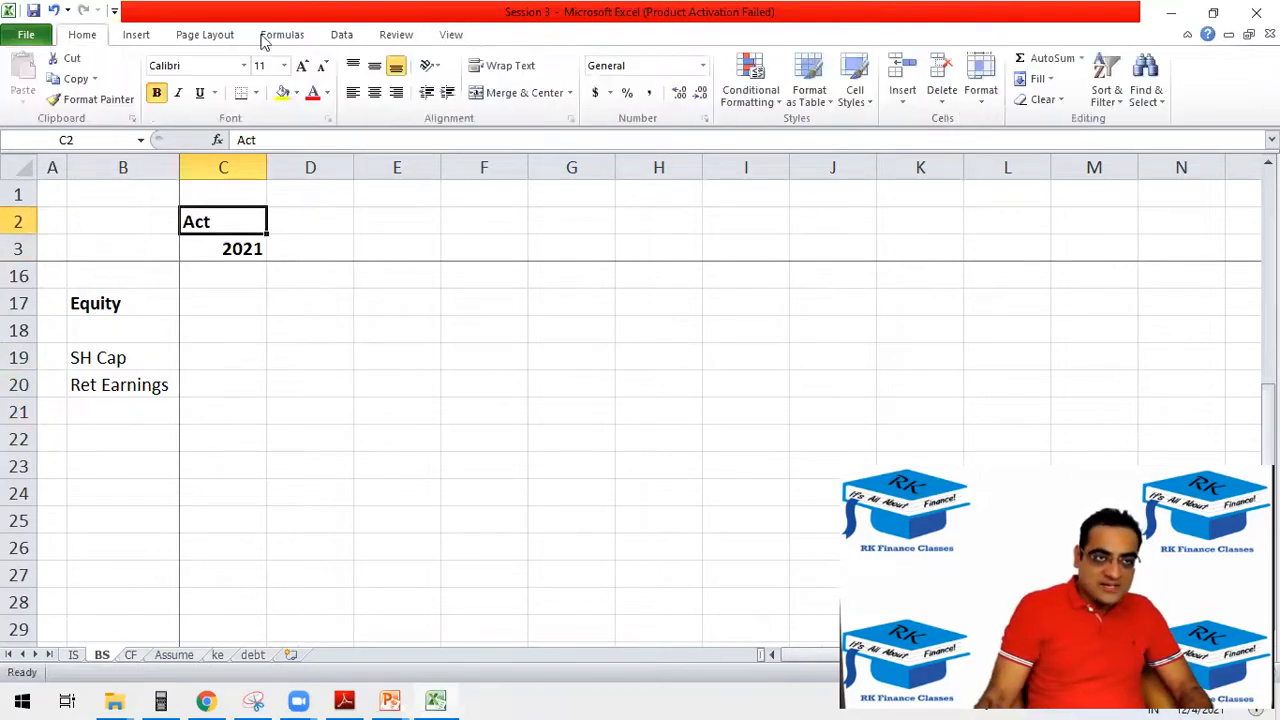
{"action": "left_click", "coordinate": [375, 90]}
Enter the 2021 equity amounts: 500 for SH Cap in C19 and 100 for Ret Earnings in C20.
{"action": "left_click", "coordinate": [209, 358]}
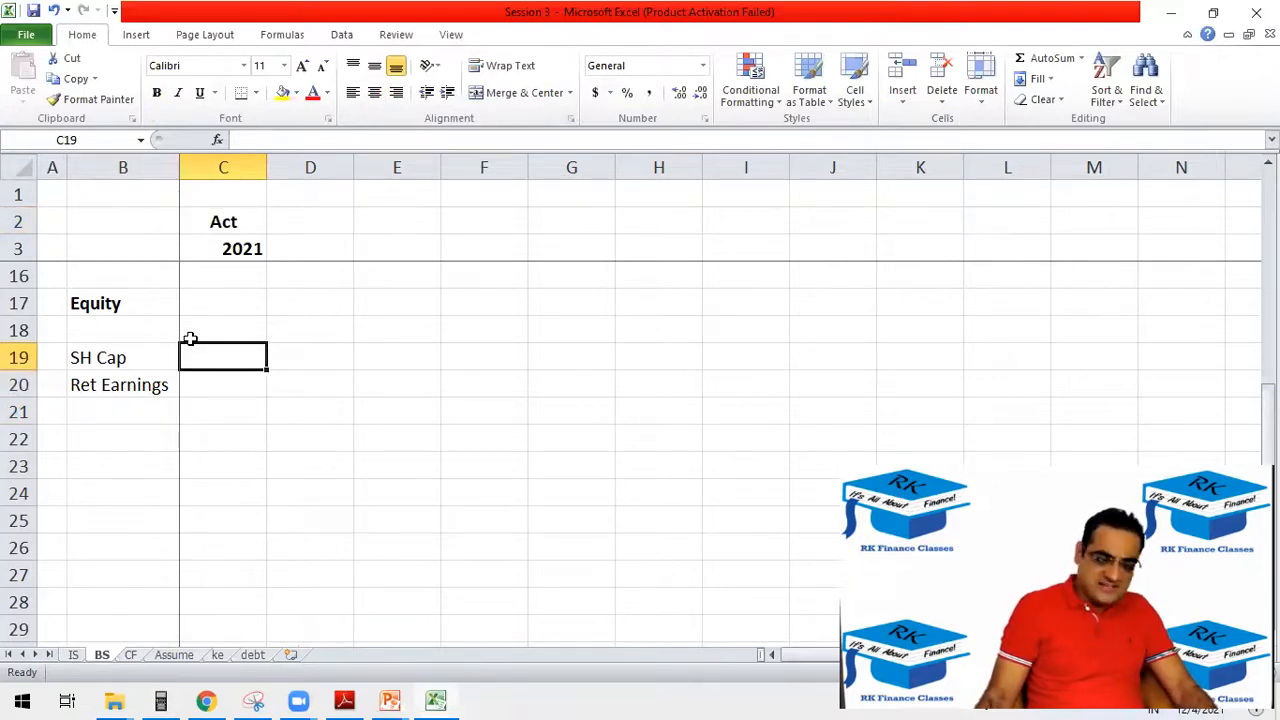
{"action": "type", "text": "5009"}
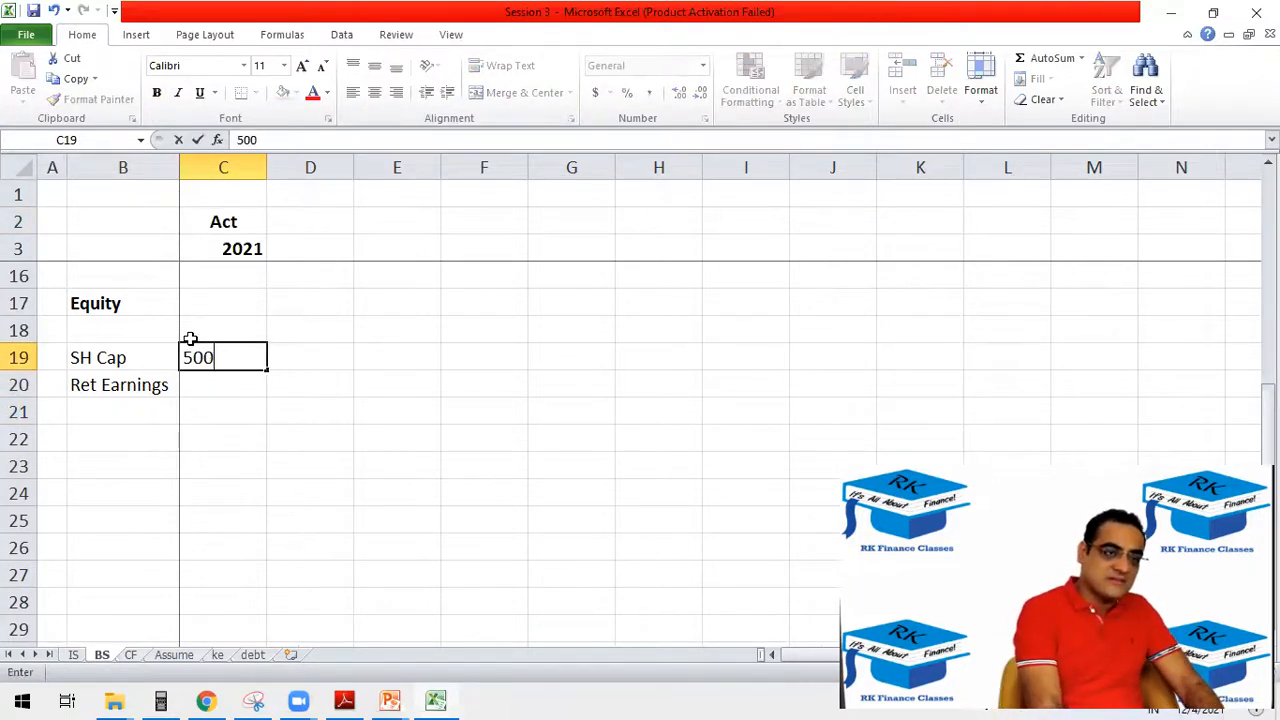
{"action": "key", "text": "Return"}
{"action": "type", "text": "100"}
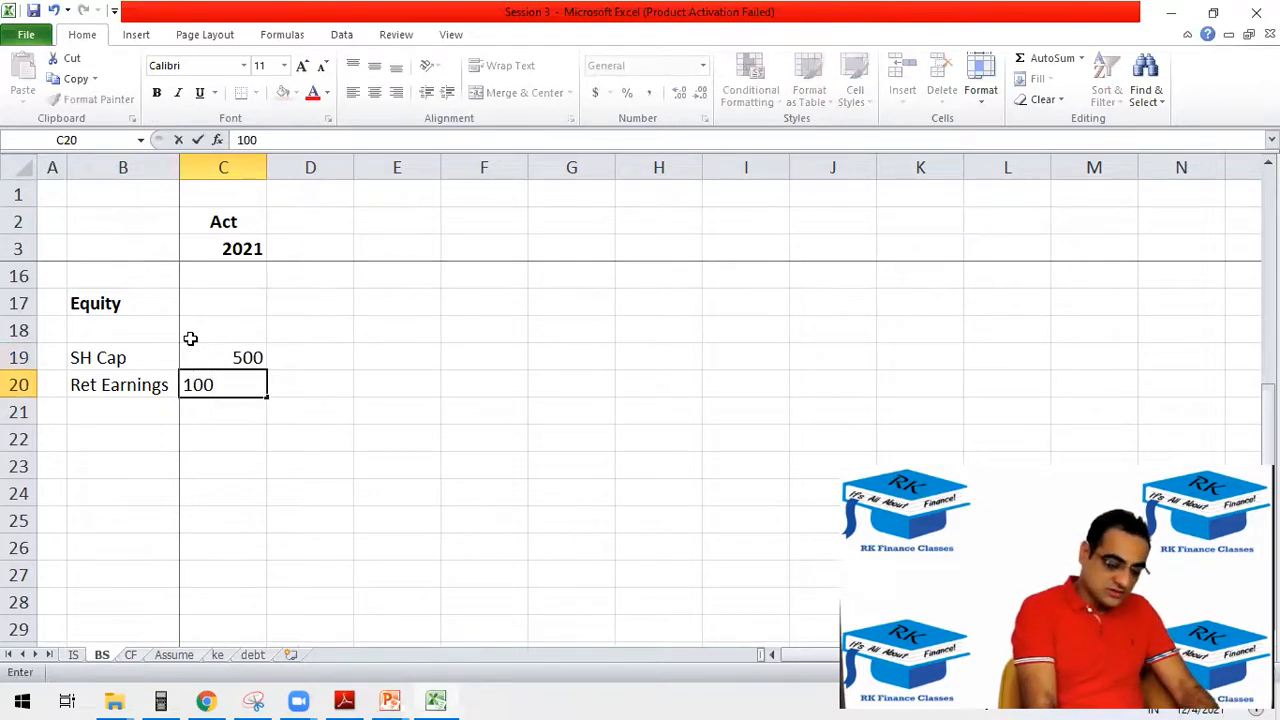
{"action": "key", "text": "Return"}
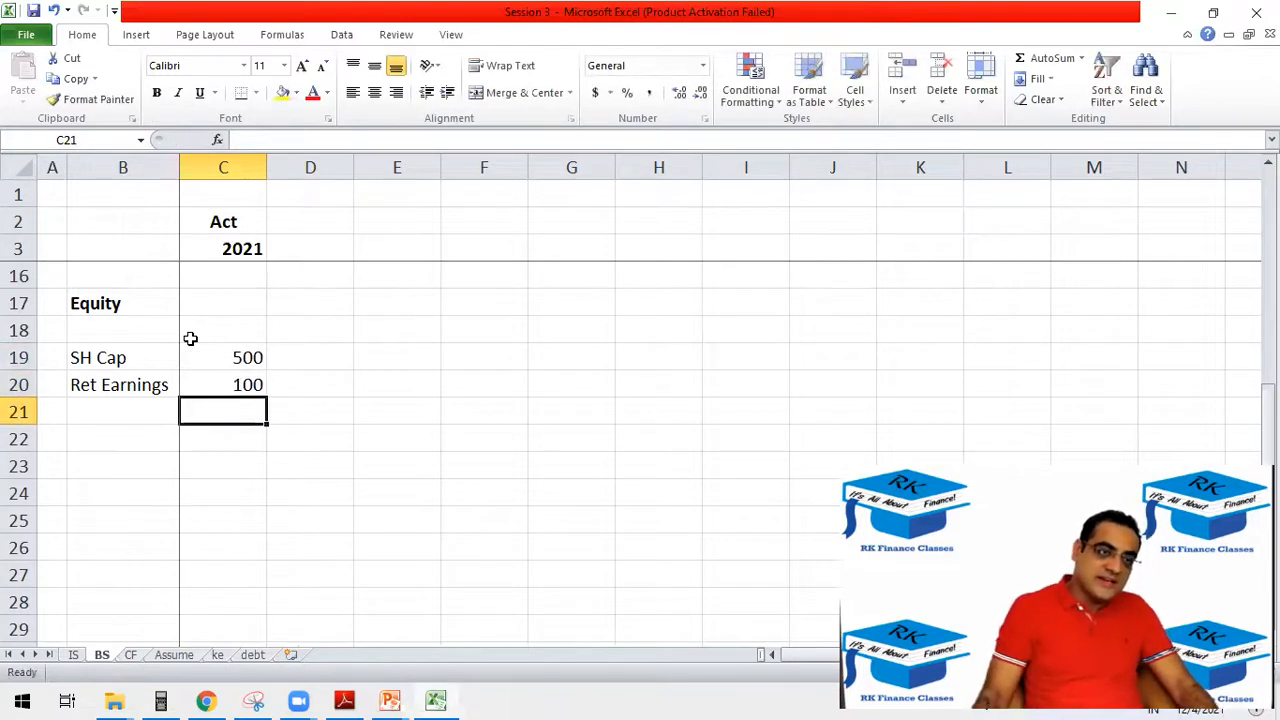
Total 2021 equity in C17 with =C19+C20 and make the result bold.
{"action": "left_click", "coordinate": [240, 305]}
{"action": "left_click", "coordinate": [218, 349]}
{"action": "type", "text": "+"}
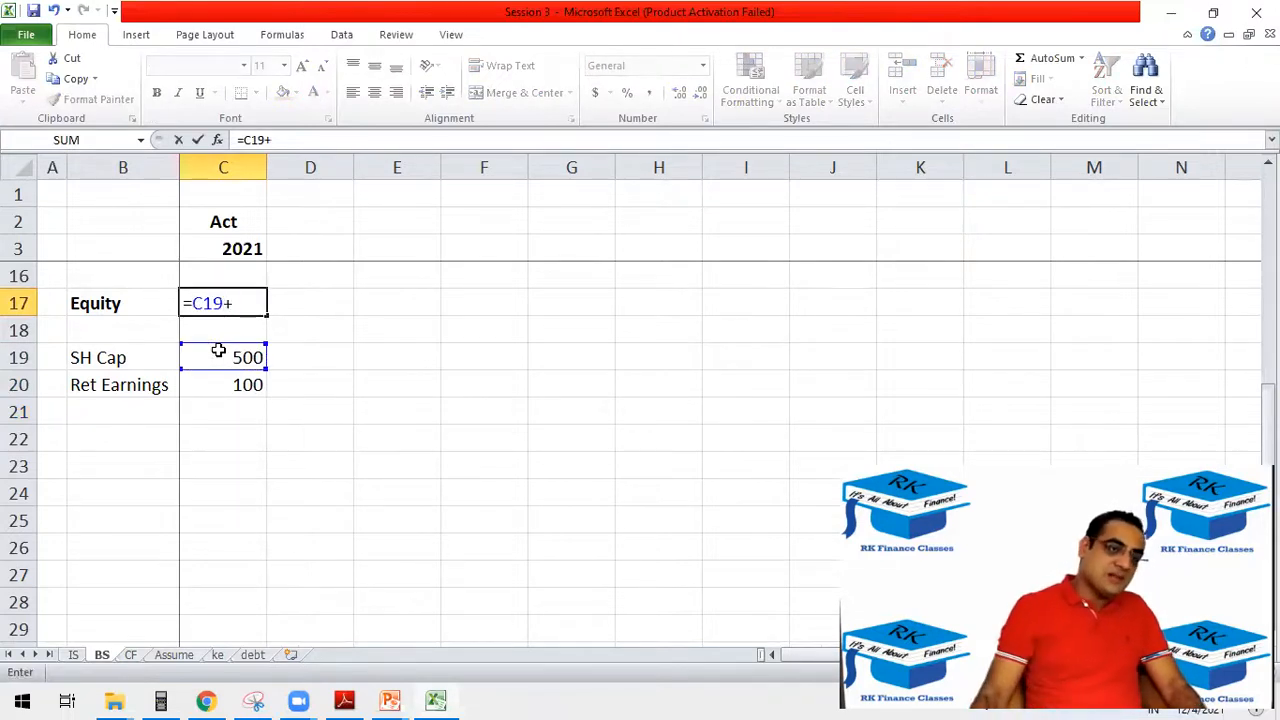
{"action": "left_click", "coordinate": [228, 383]}
{"action": "key", "text": "Return"}
{"action": "left_click", "coordinate": [240, 300]}
{"action": "key", "text": "ctrl+b"}
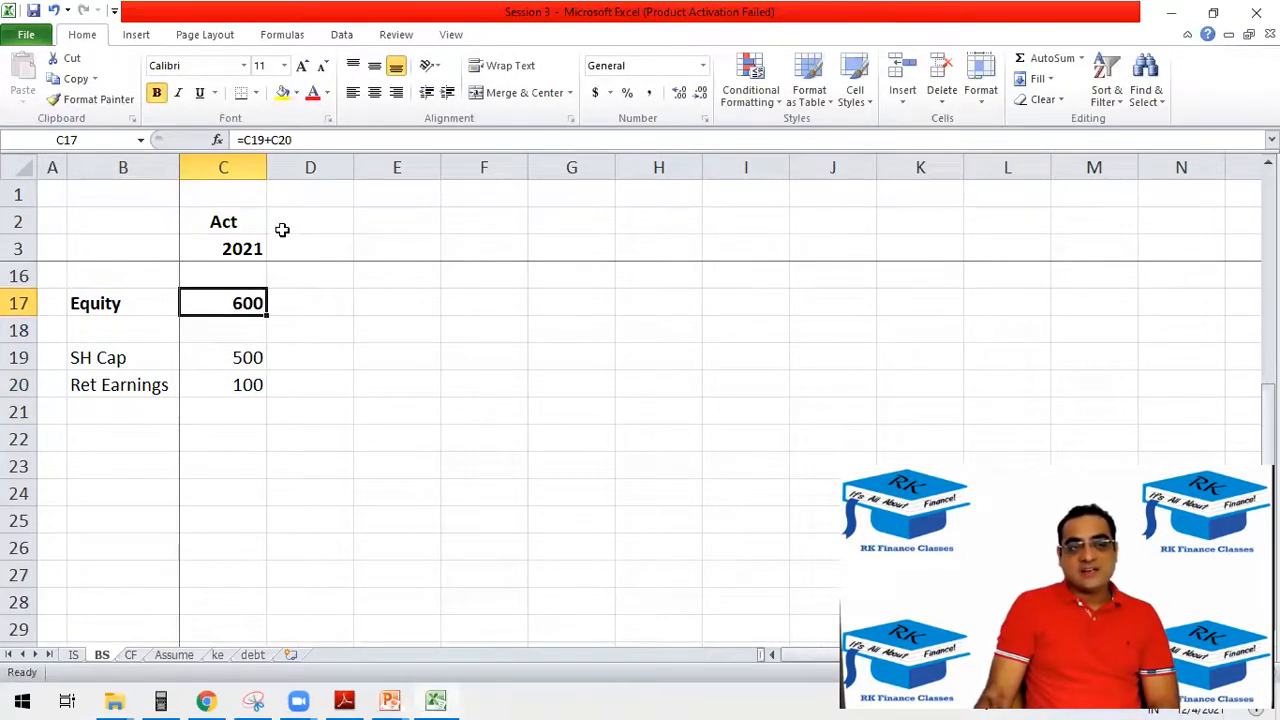
Copy the Est 2022–2026 headers from D2:H3 of the IS sheet to D2 of the BS sheet.
{"action": "left_click", "coordinate": [74, 655]}
{"action": "left_click_drag", "start_coordinate": [360, 253], "coordinate": [716, 215]}
{"action": "key", "text": "ctrl+c"}
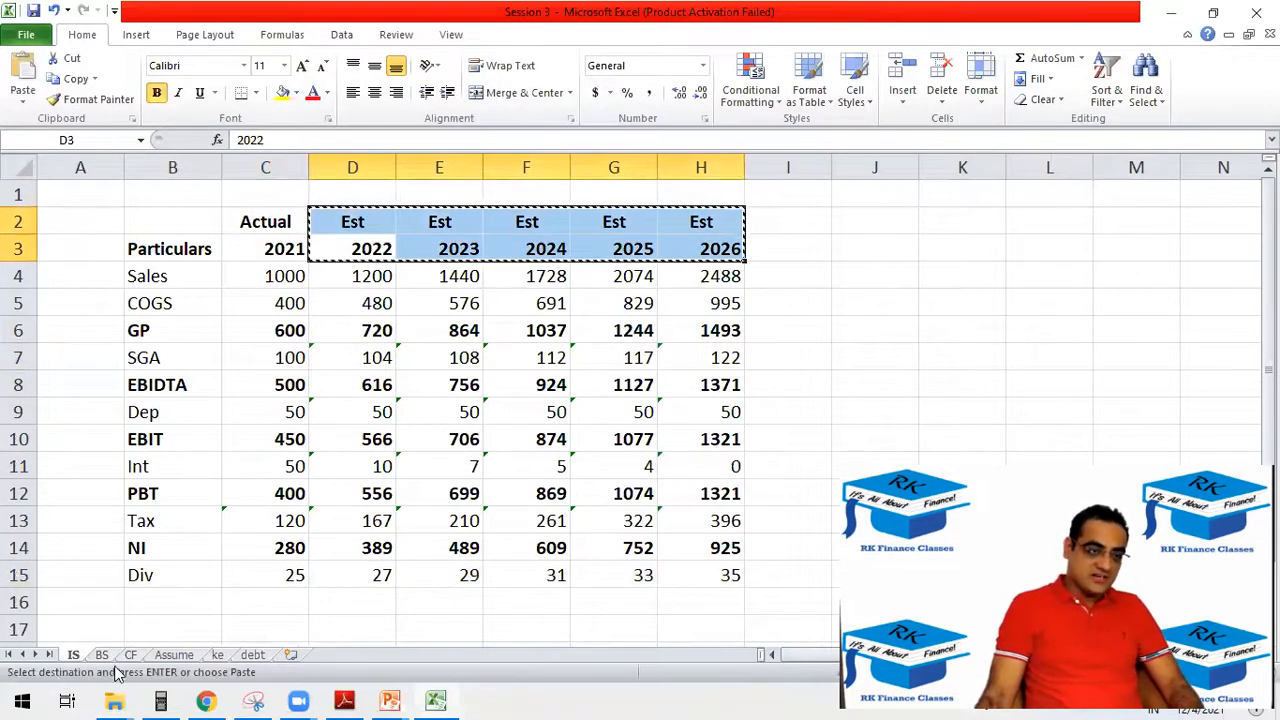
{"action": "left_click", "coordinate": [103, 655]}
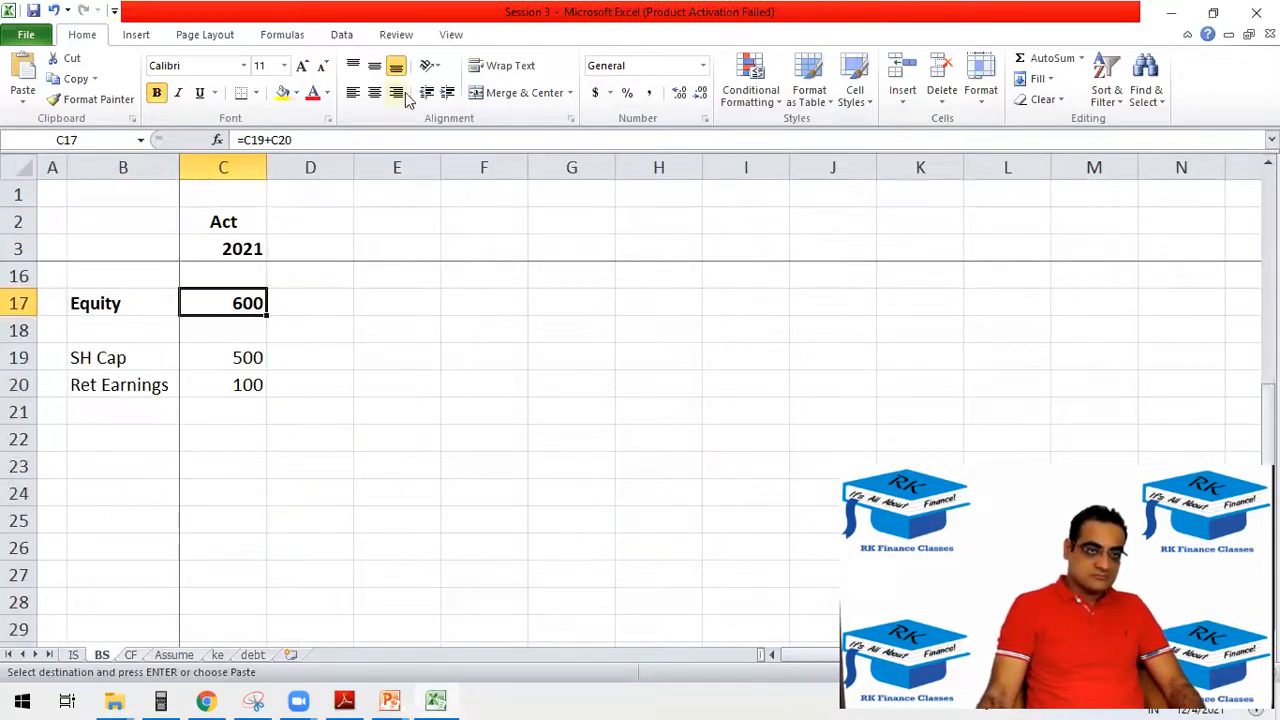
{"action": "left_click", "coordinate": [317, 221]}
{"action": "key", "text": "ctrl+v"}
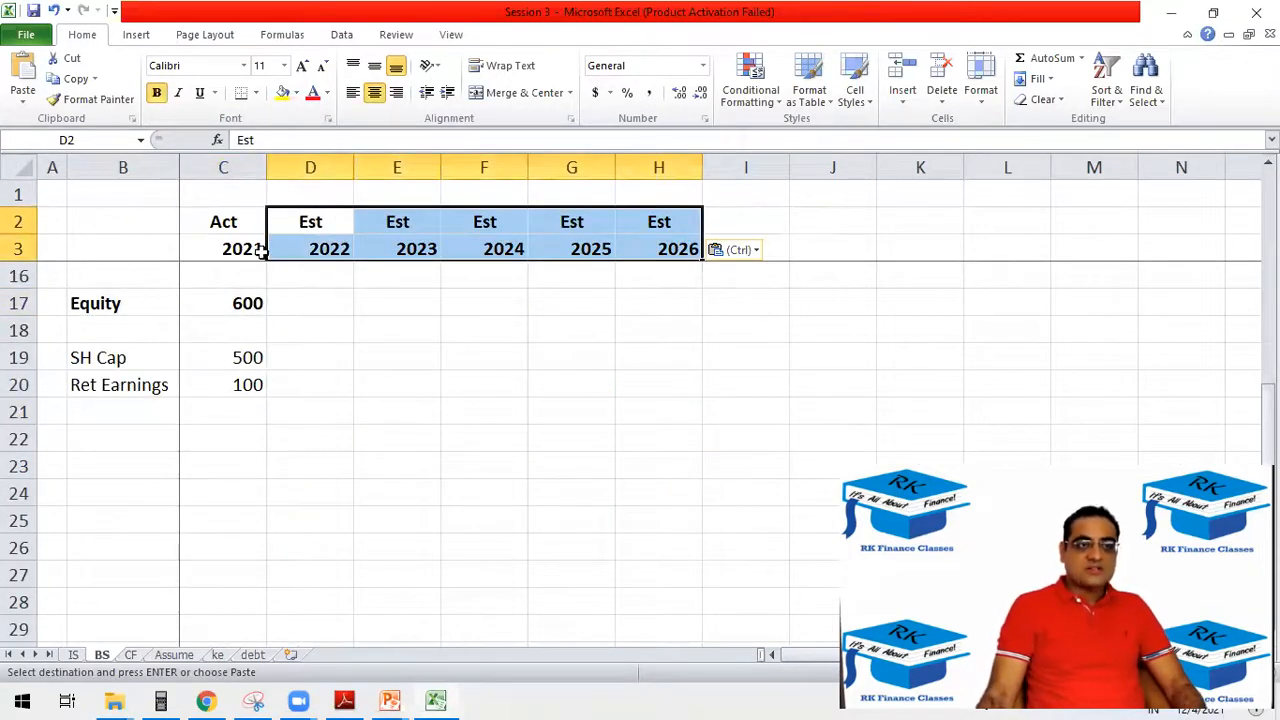
{"action": "left_click", "coordinate": [285, 386]}
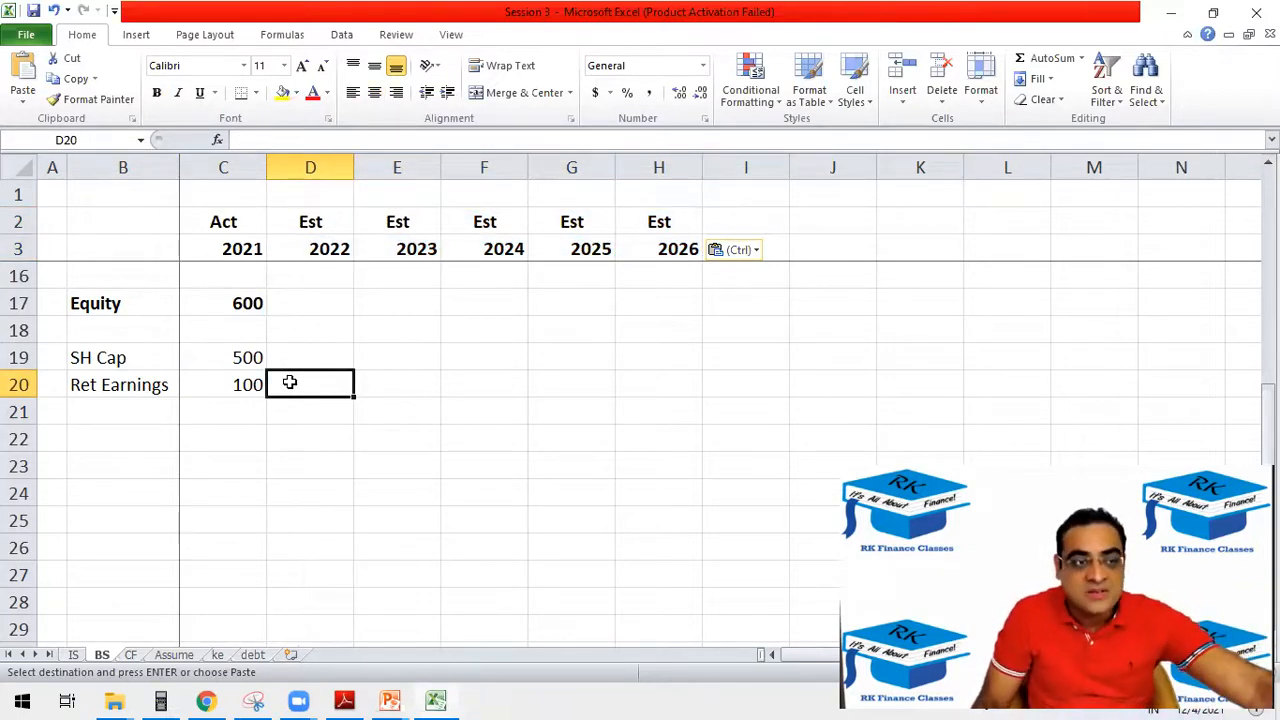
Switch to the PowerPoint slide show and handwrite the formula RE = RE LY + (NI − D) on a blank slide.
{"action": "left_click", "coordinate": [390, 700]}
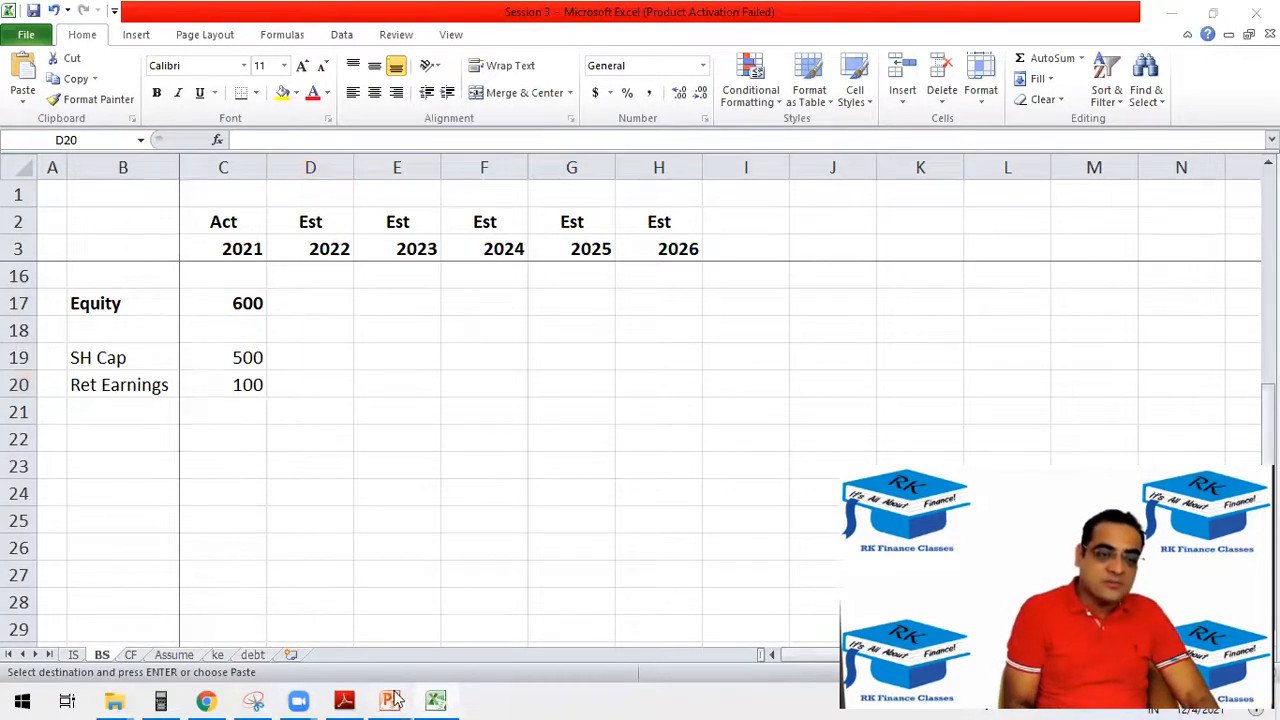
{"action": "left_click", "coordinate": [530, 603]}
{"action": "key", "text": "Right"}
{"action": "key", "text": "Right"}
{"action": "key", "text": "Right"}
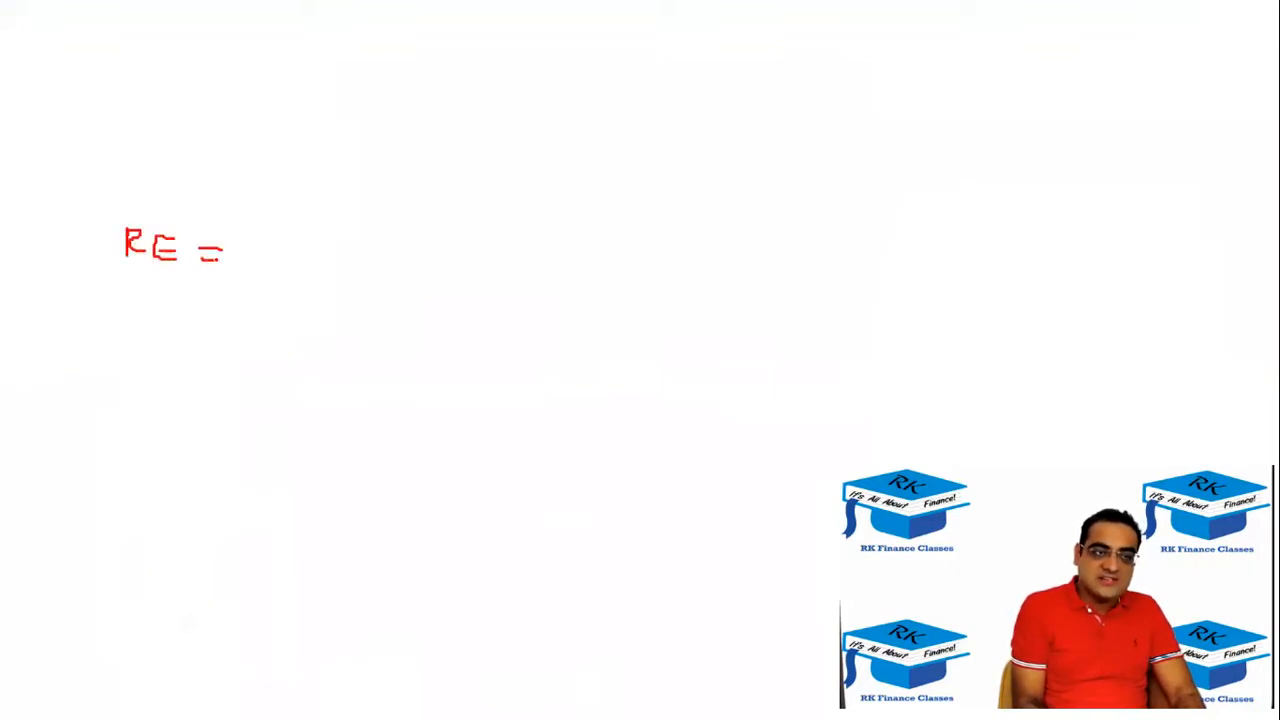
{"action": "left_click_drag", "start_coordinate": [323, 270], "coordinate": [340, 284]}
{"action": "left_click_drag", "start_coordinate": [350, 276], "coordinate": [352, 312]}
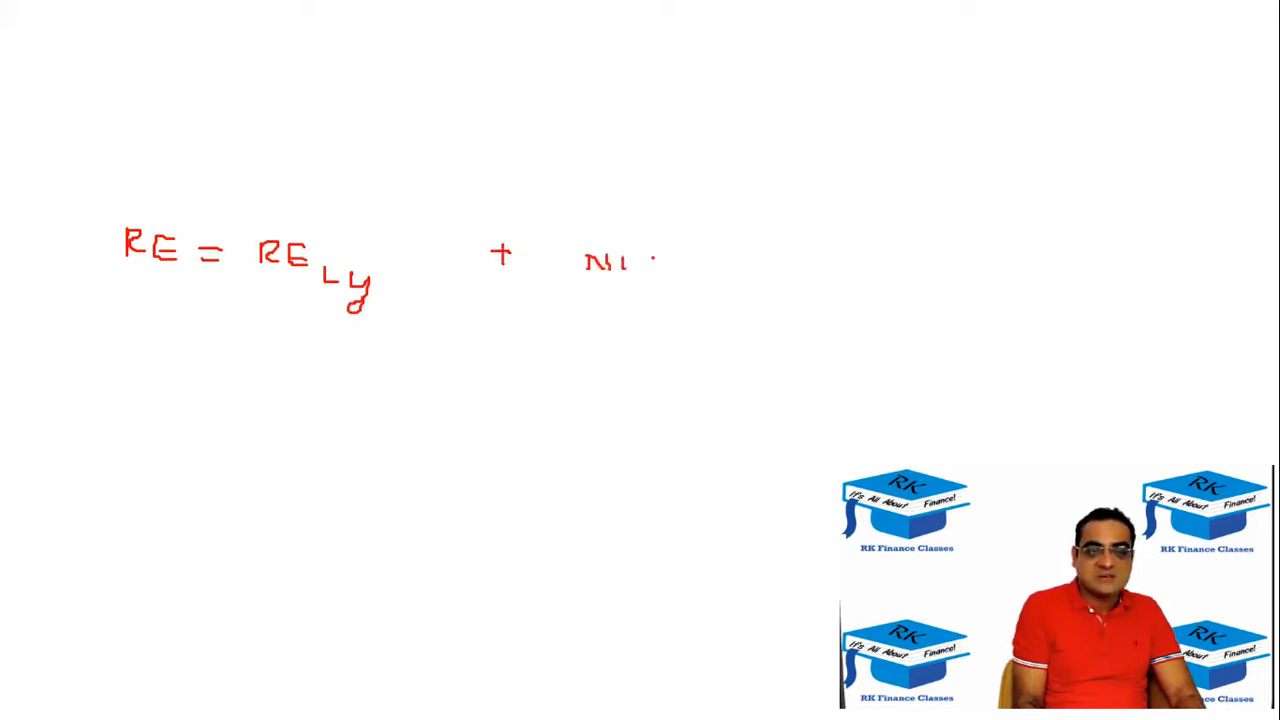
{"action": "left_click_drag", "start_coordinate": [571, 224], "coordinate": [590, 304]}
{"action": "left_click_drag", "start_coordinate": [793, 222], "coordinate": [764, 300]}
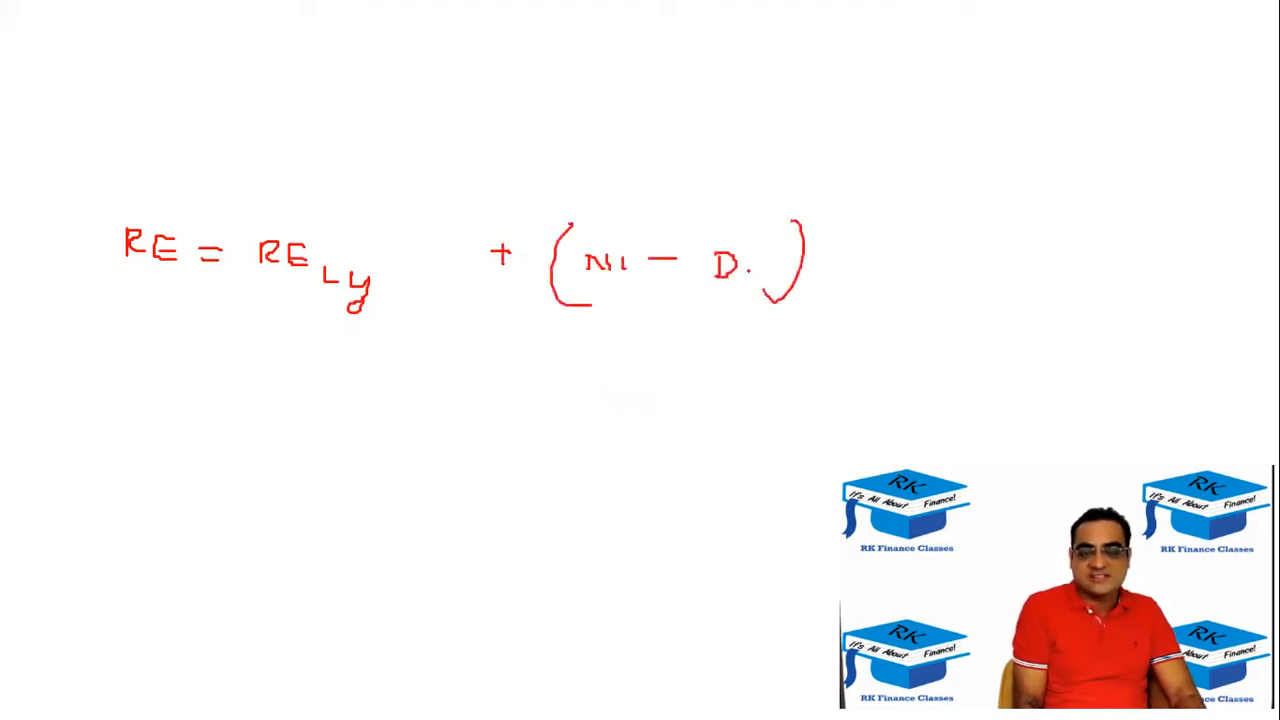
Sketch a T-shaped balance sheet on another blank slide with RE, an up arrow and NI − D, and return to the formula slide.
{"action": "key", "text": "e"}
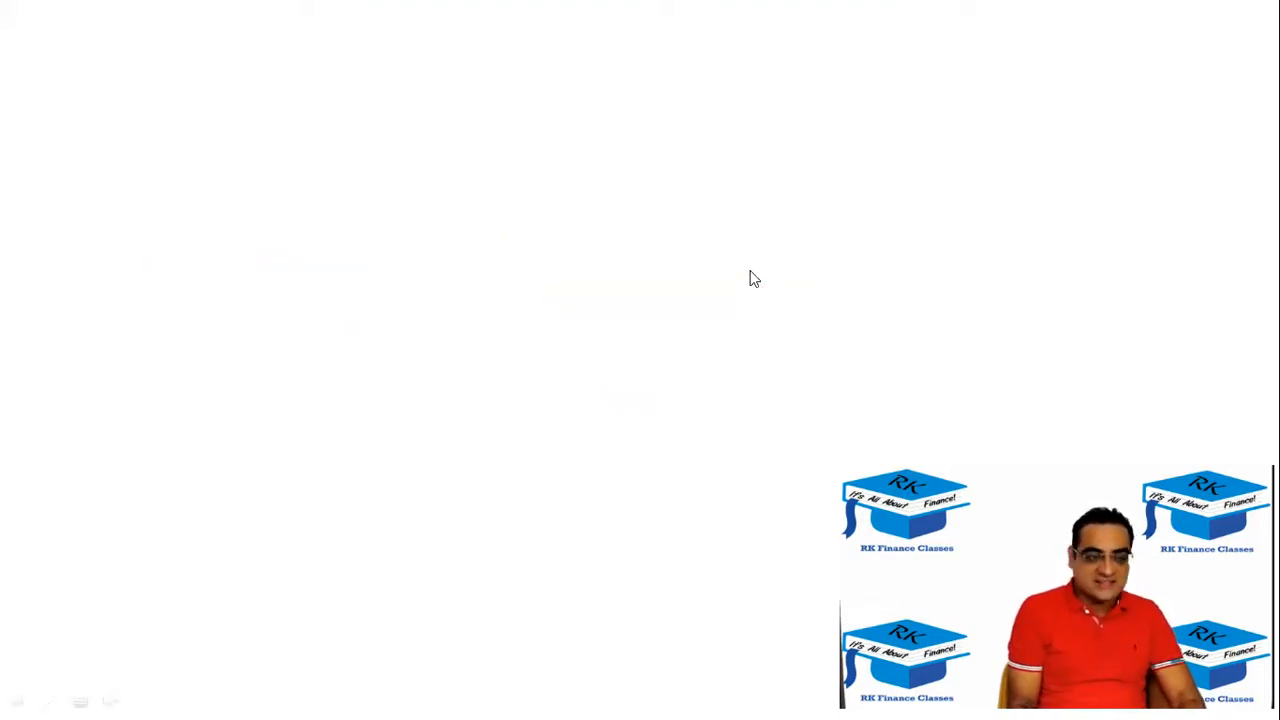
{"action": "left_click_drag", "start_coordinate": [171, 186], "coordinate": [645, 196]}
{"action": "left_click_drag", "start_coordinate": [366, 116], "coordinate": [368, 492]}
{"action": "left_click_drag", "start_coordinate": [563, 418], "coordinate": [591, 426]}
{"action": "left_click_drag", "start_coordinate": [638, 388], "coordinate": [637, 447]}
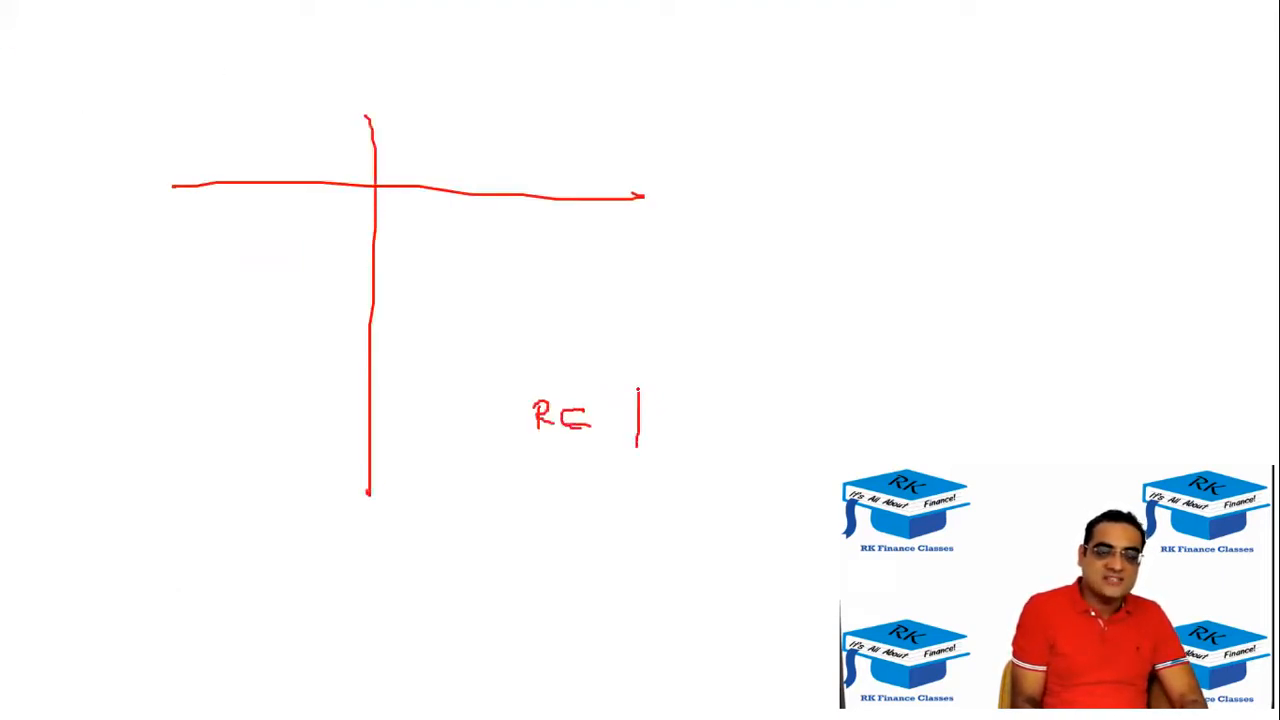
{"action": "left_click_drag", "start_coordinate": [770, 420], "coordinate": [796, 420]}
{"action": "left_click_drag", "start_coordinate": [812, 409], "coordinate": [810, 432]}
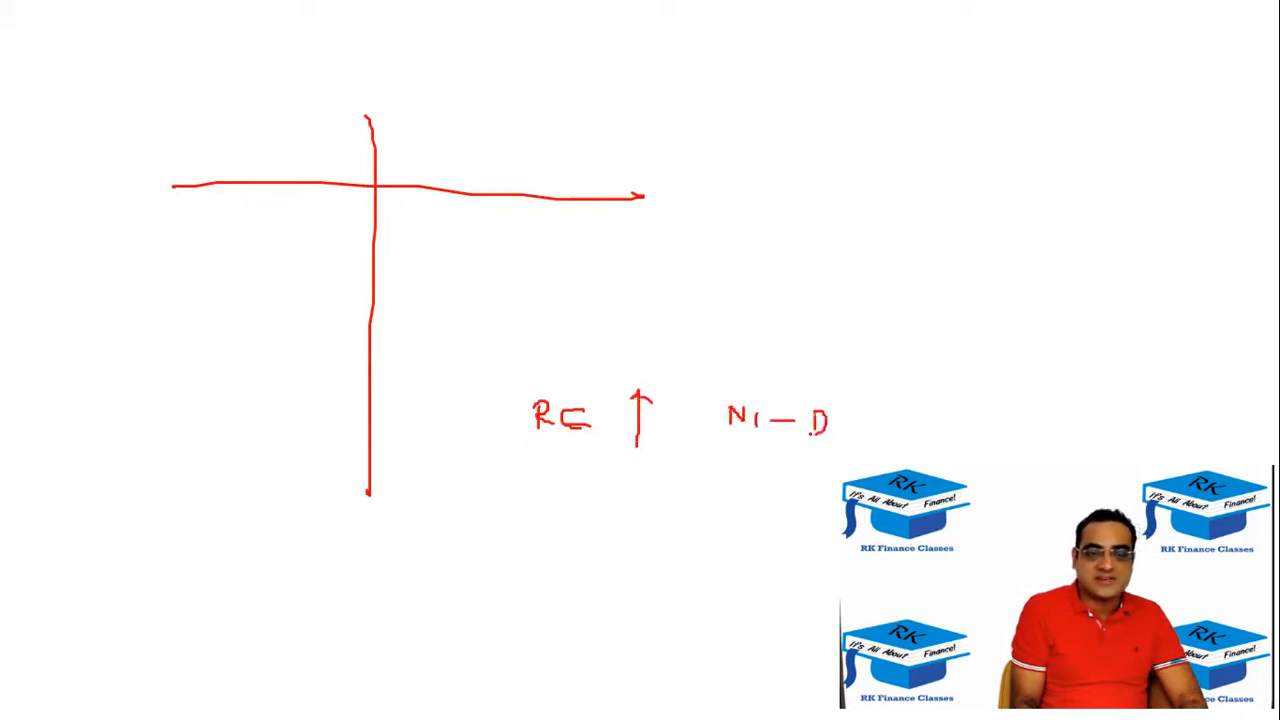
{"action": "mouse_move", "coordinate": [655, 360]}
{"action": "left_mouse_down"}
{"action": "mouse_move", "coordinate": [614, 523]}
{"action": "mouse_move", "coordinate": [665, 378]}
{"action": "mouse_move", "coordinate": [640, 362]}
{"action": "left_mouse_up"}
{"action": "key", "text": "Left"}
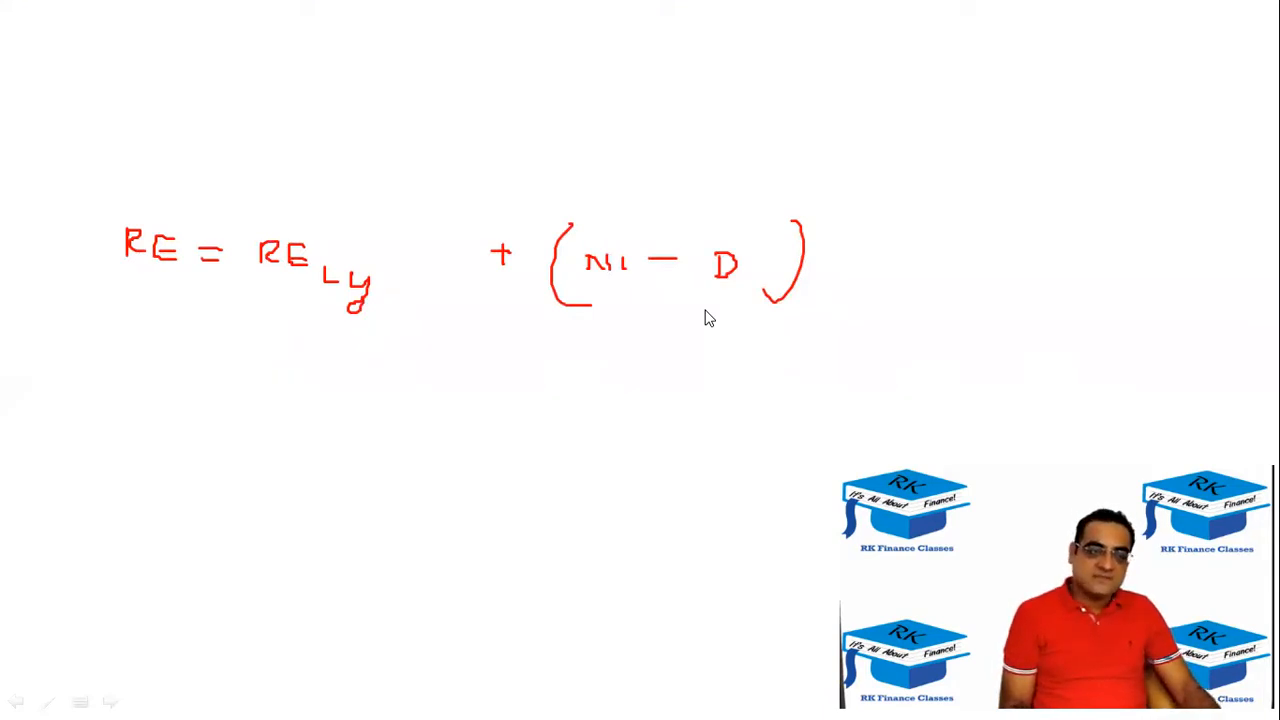
Switch back to Excel and calculate 2022 retained earnings in D20 of the BS sheet with =C20+(IS!D14-IS!D15).
{"action": "key", "text": "alt+Tab"}
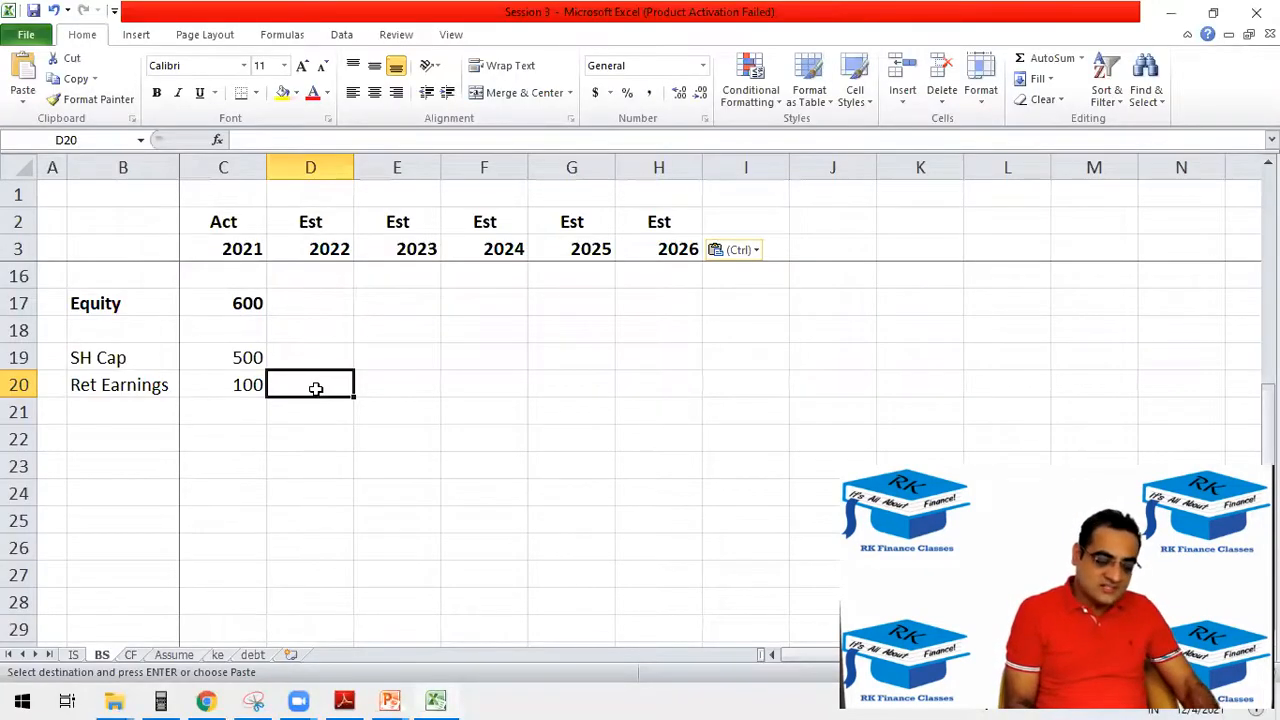
{"action": "type", "text": "="}
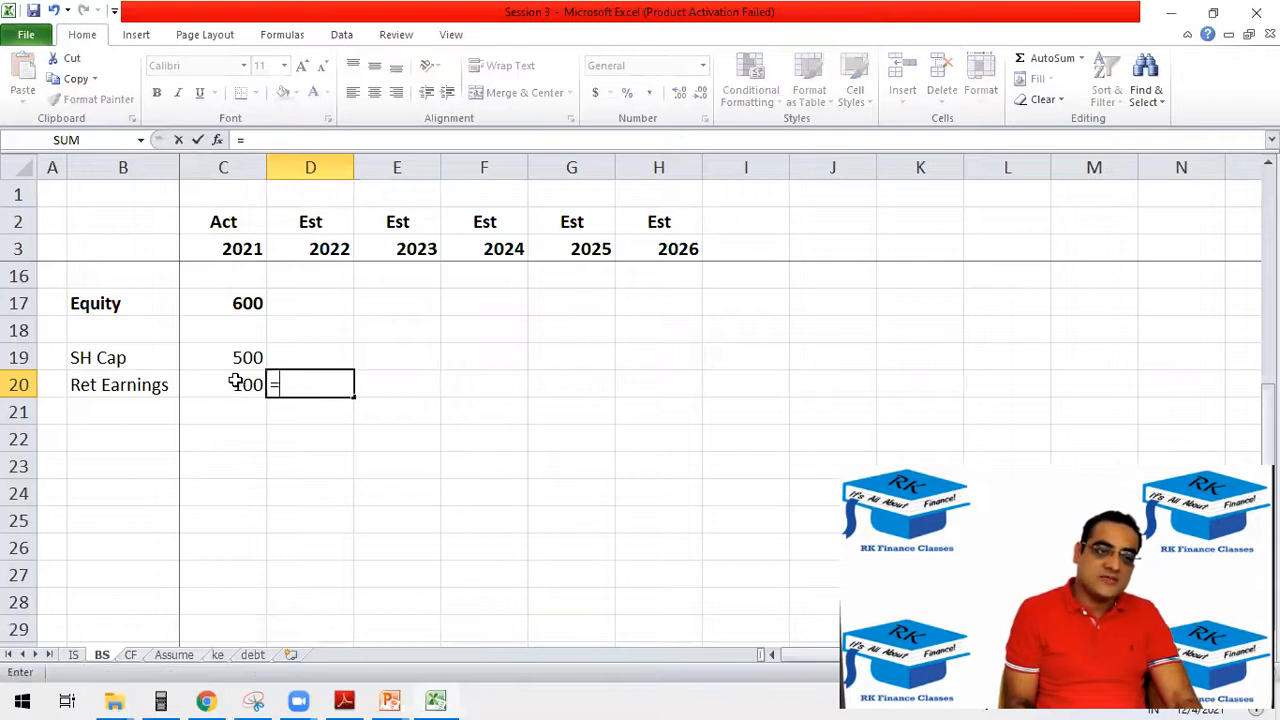
{"action": "key", "text": "Escape"}
{"action": "scroll", "coordinate": [258, 385], "scroll_direction": "up", "scroll_amount": 3}
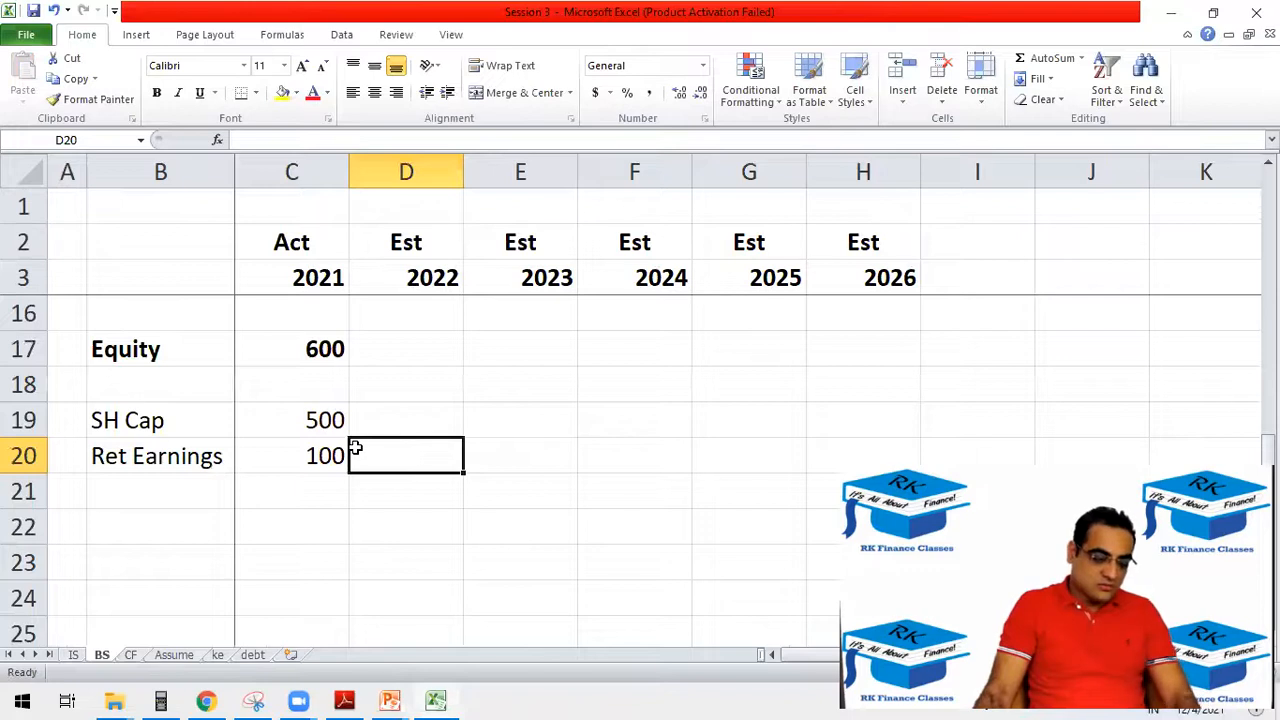
{"action": "type", "text": "="}
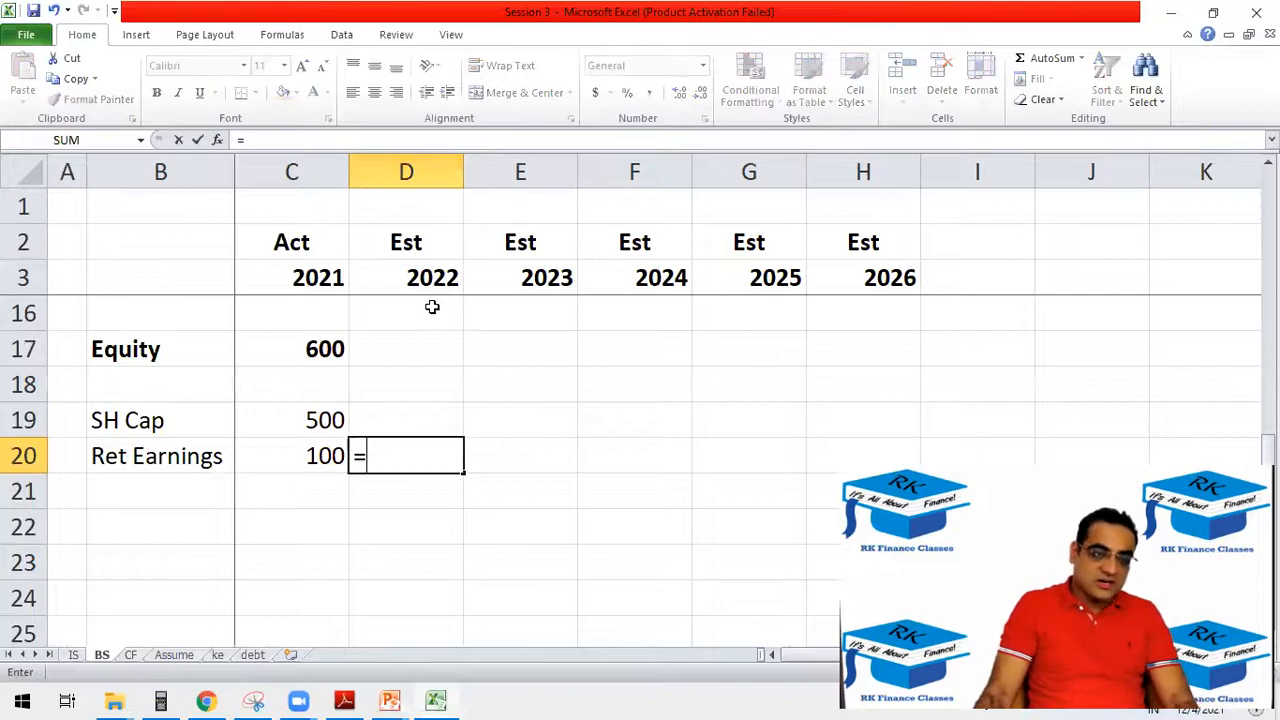
{"action": "left_click", "coordinate": [300, 462]}
{"action": "type", "text": "+"}
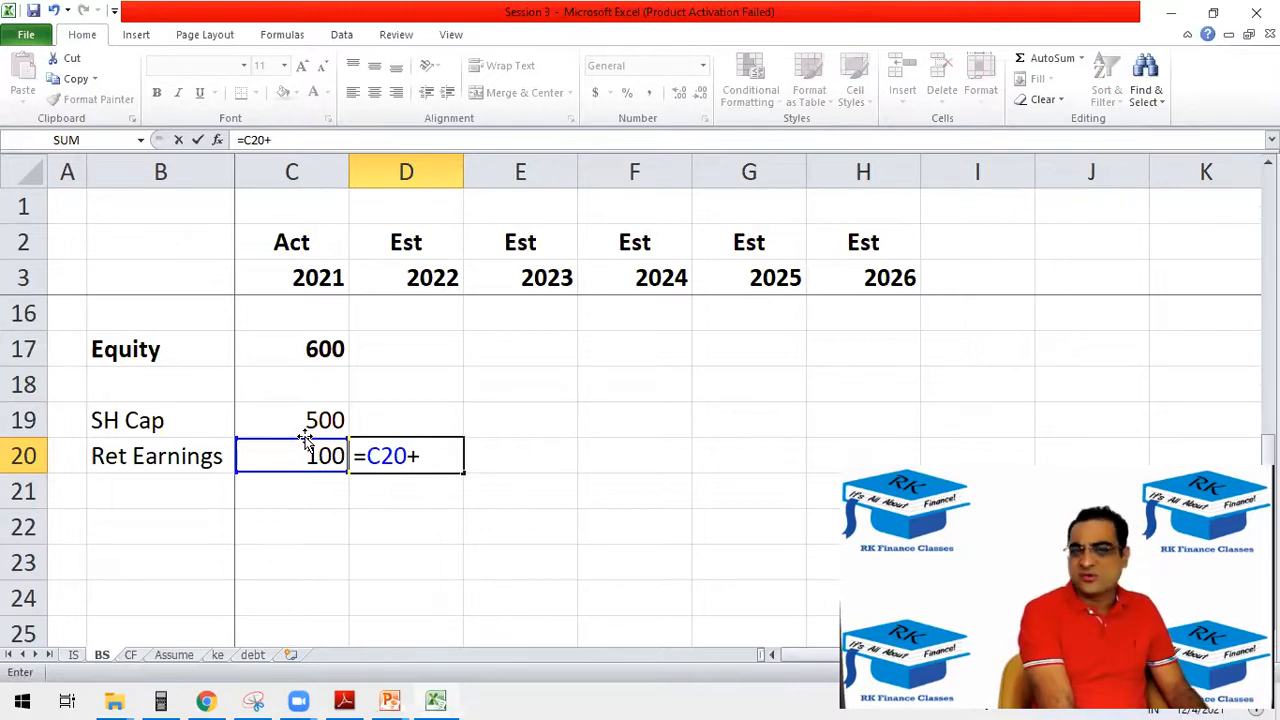
{"action": "type", "text": "("}
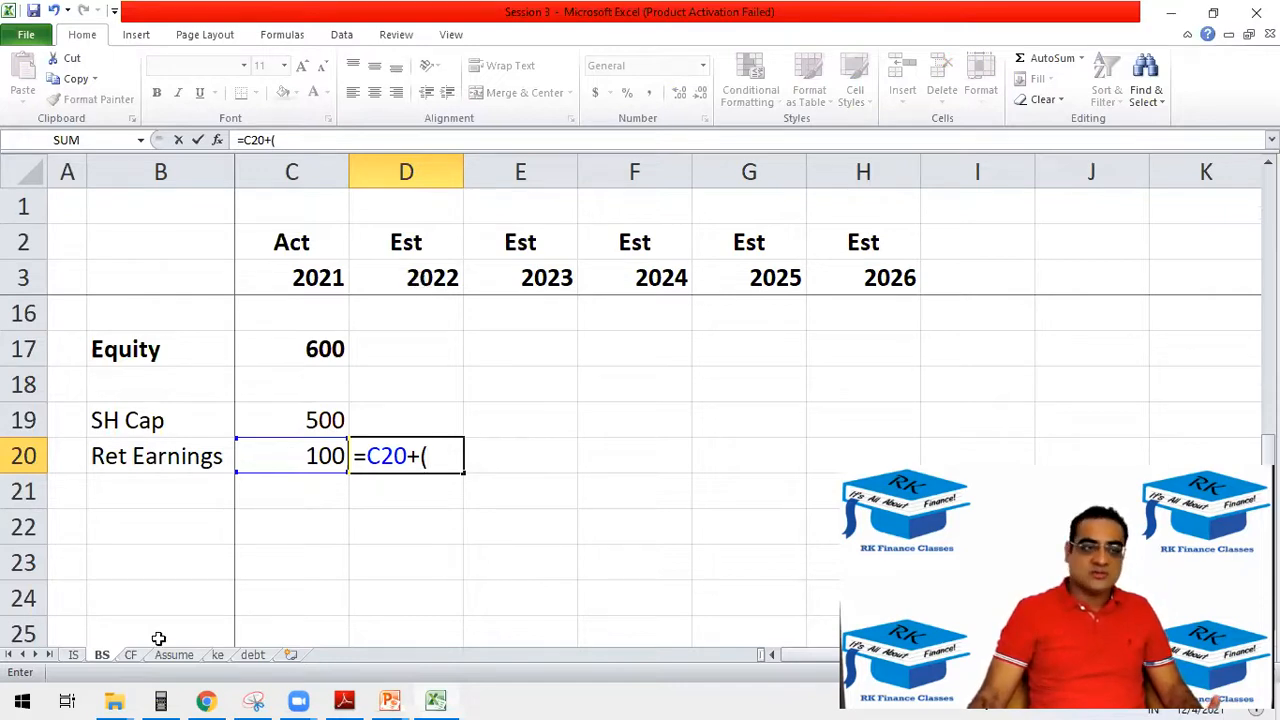
{"action": "left_click", "coordinate": [74, 654]}
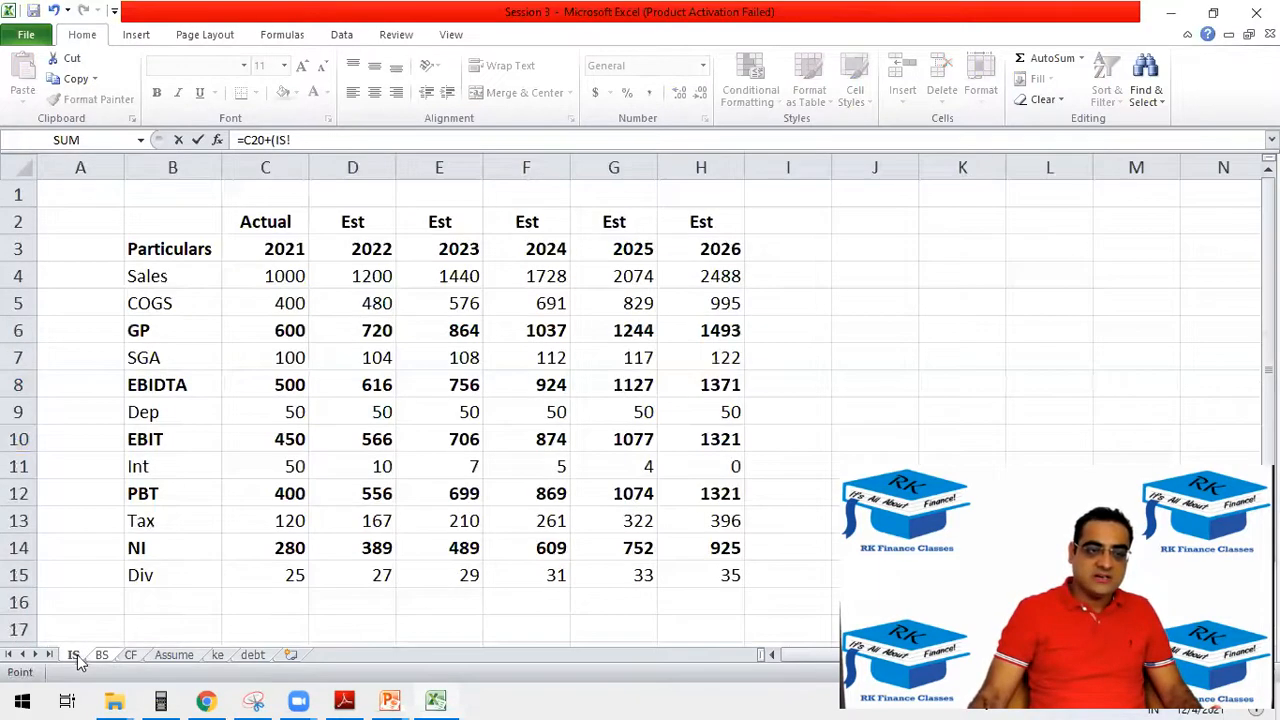
{"action": "left_click", "coordinate": [347, 552]}
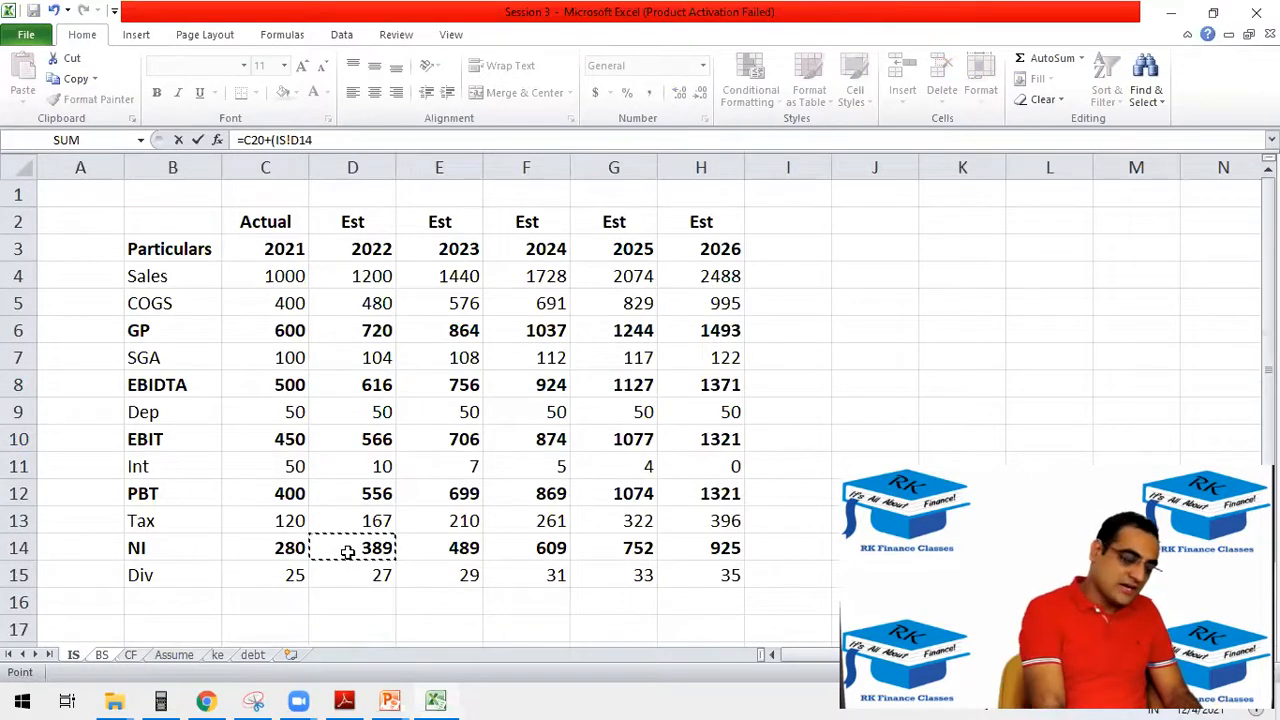
{"action": "type", "text": "-"}
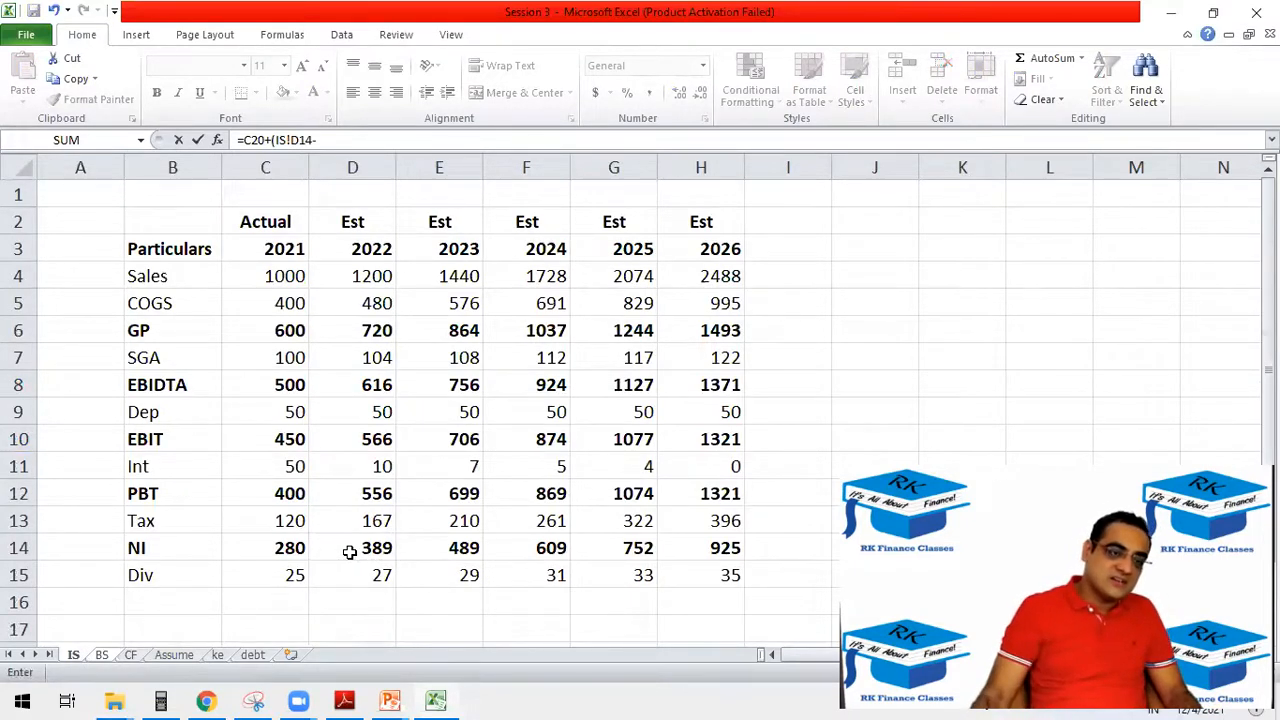
{"action": "left_click", "coordinate": [365, 576]}
{"action": "type", "text": ")"}
{"action": "key", "text": "Return"}
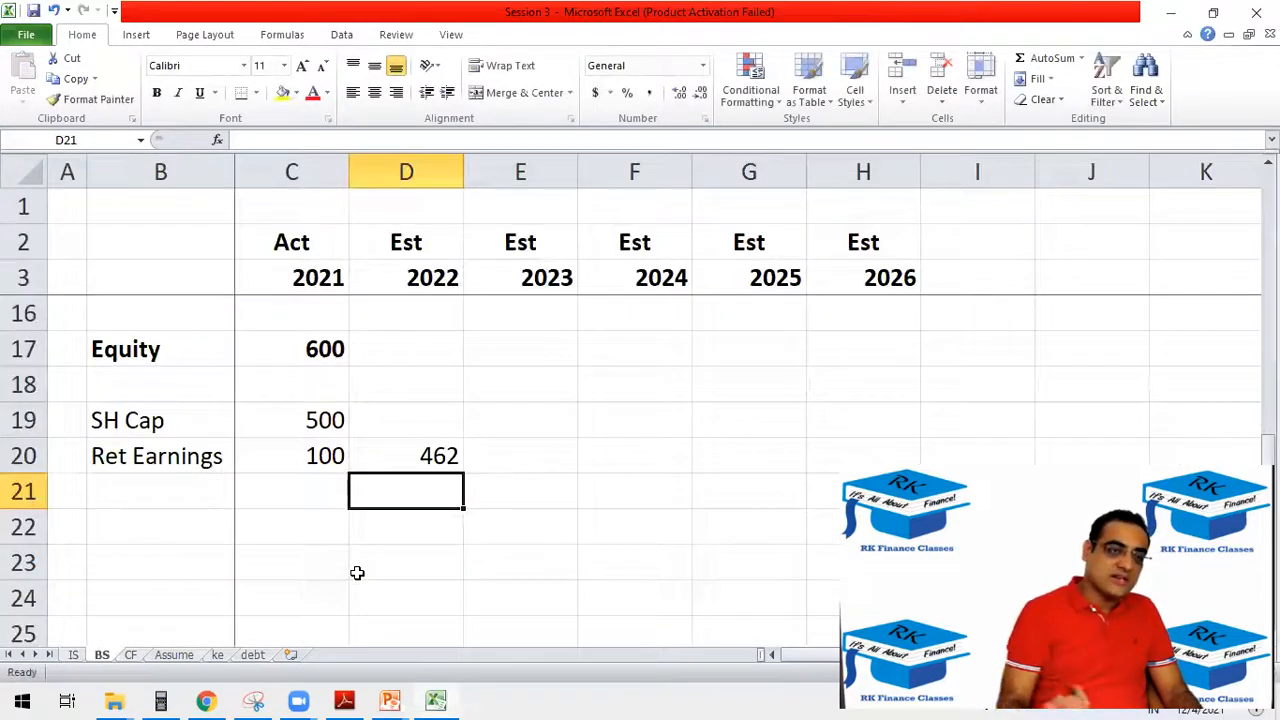
Re-enter the 2022 retained earnings formula in D20 of the BS sheet as =C20+(IS!D14=IS!D15).
{"action": "left_click", "coordinate": [410, 456]}
{"action": "type", "text": "="}
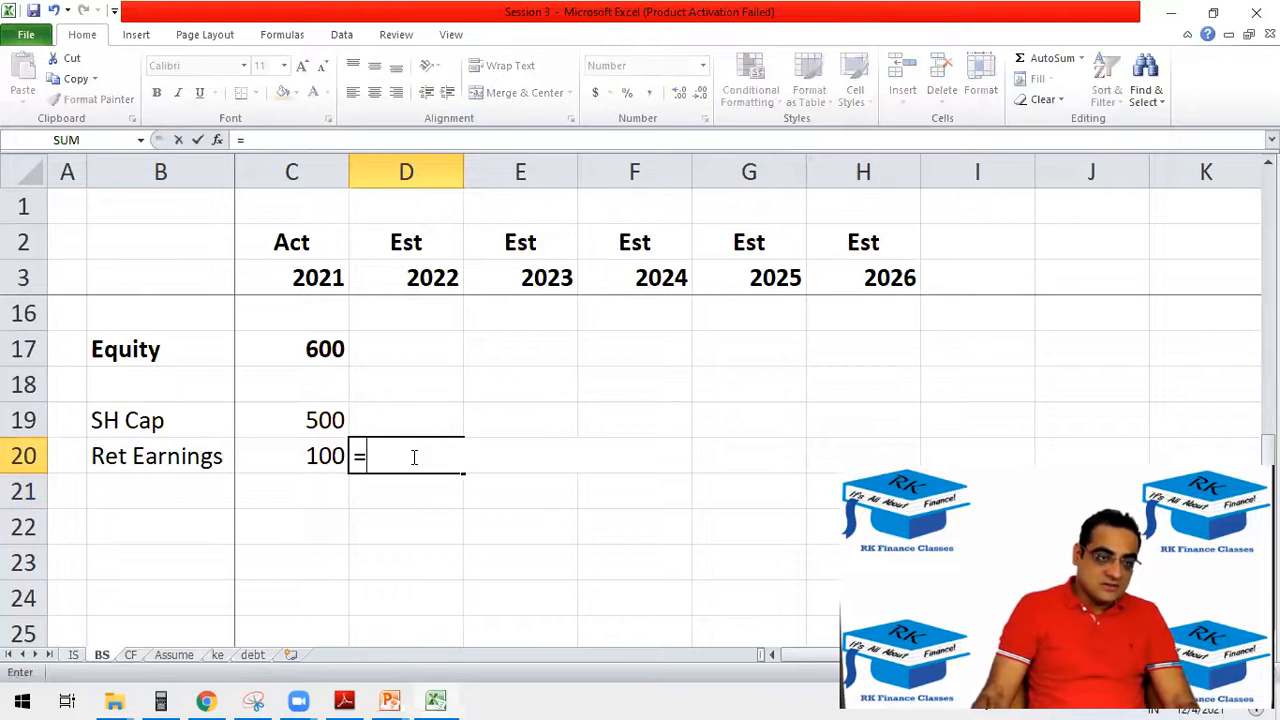
{"action": "left_click", "coordinate": [303, 455]}
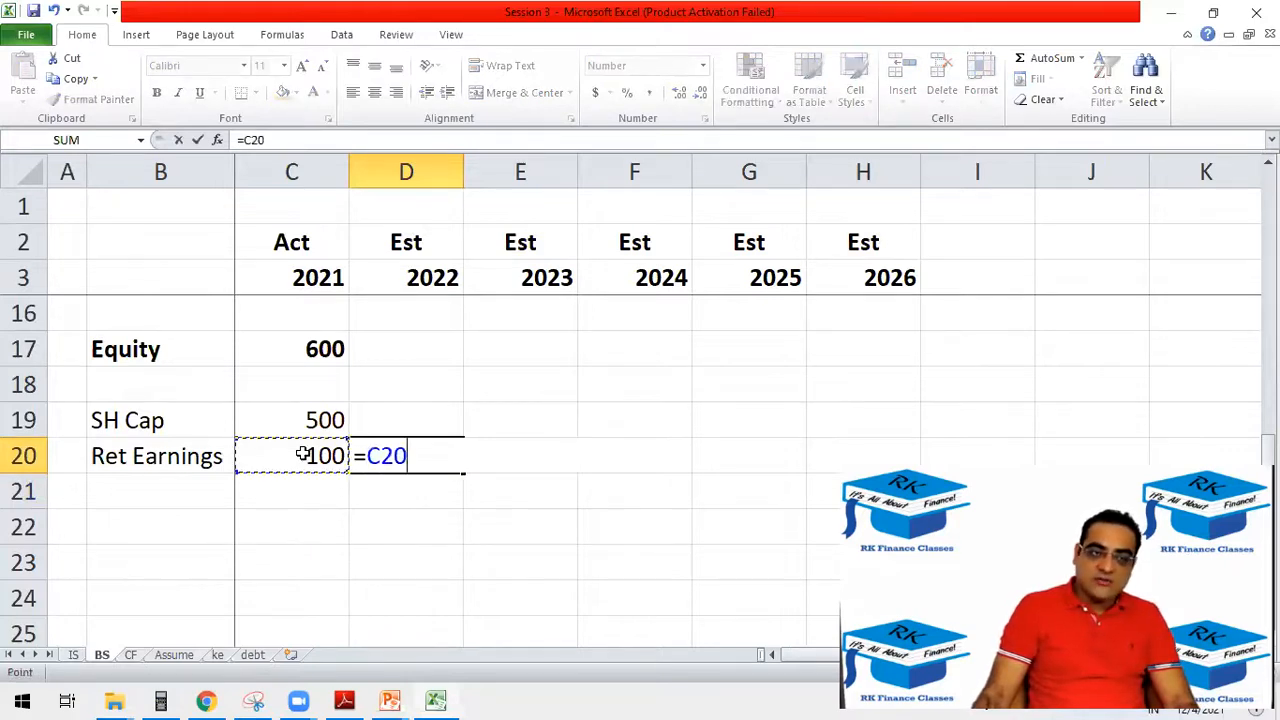
{"action": "type", "text": "+("}
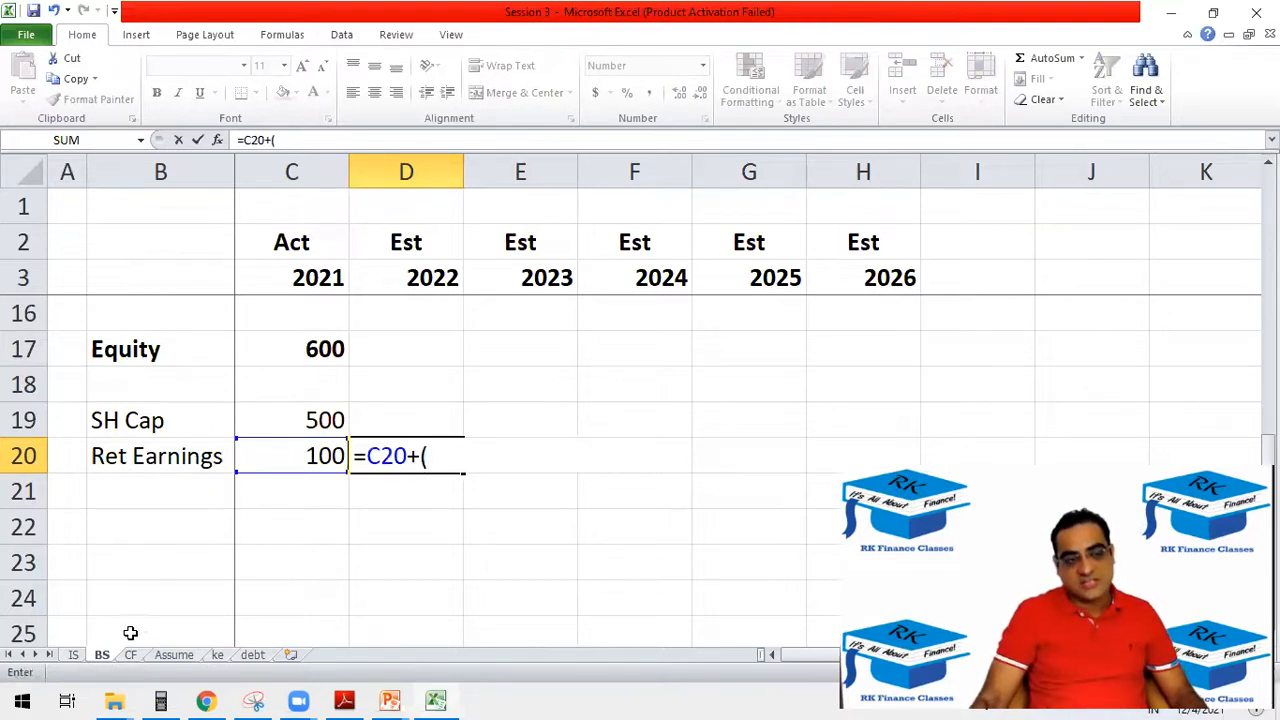
{"action": "left_click", "coordinate": [75, 656]}
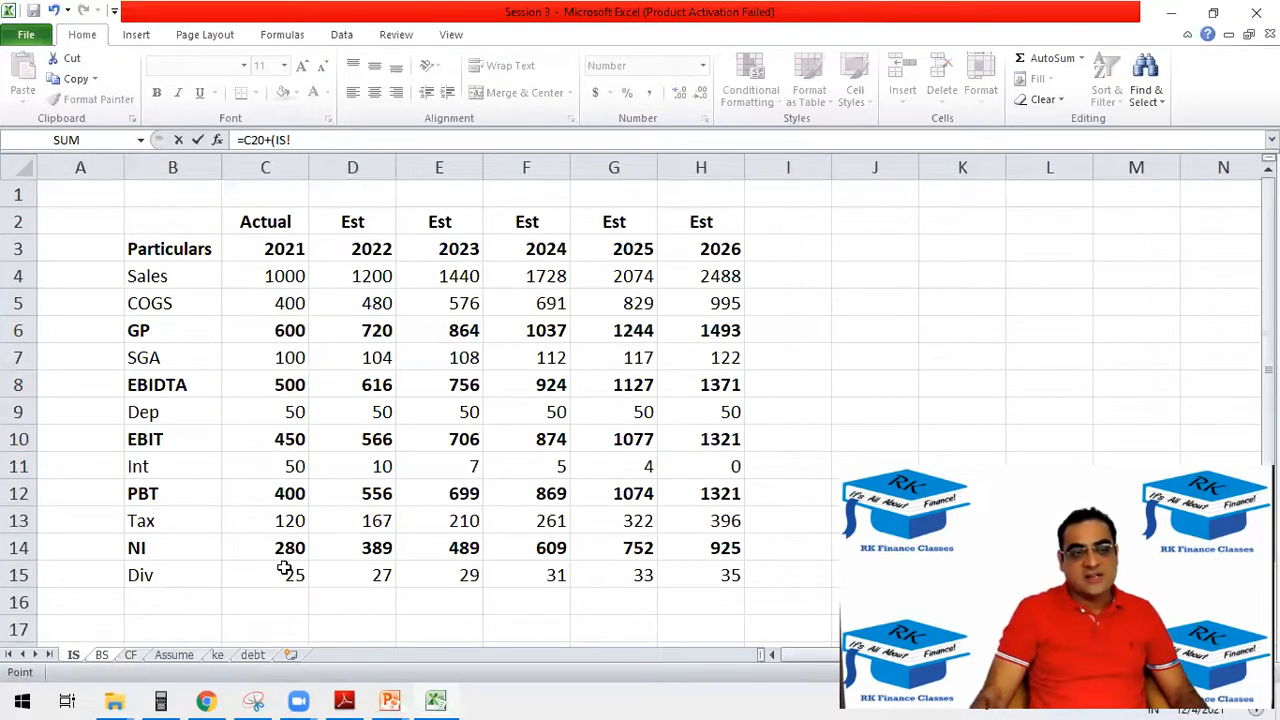
{"action": "left_click", "coordinate": [357, 545]}
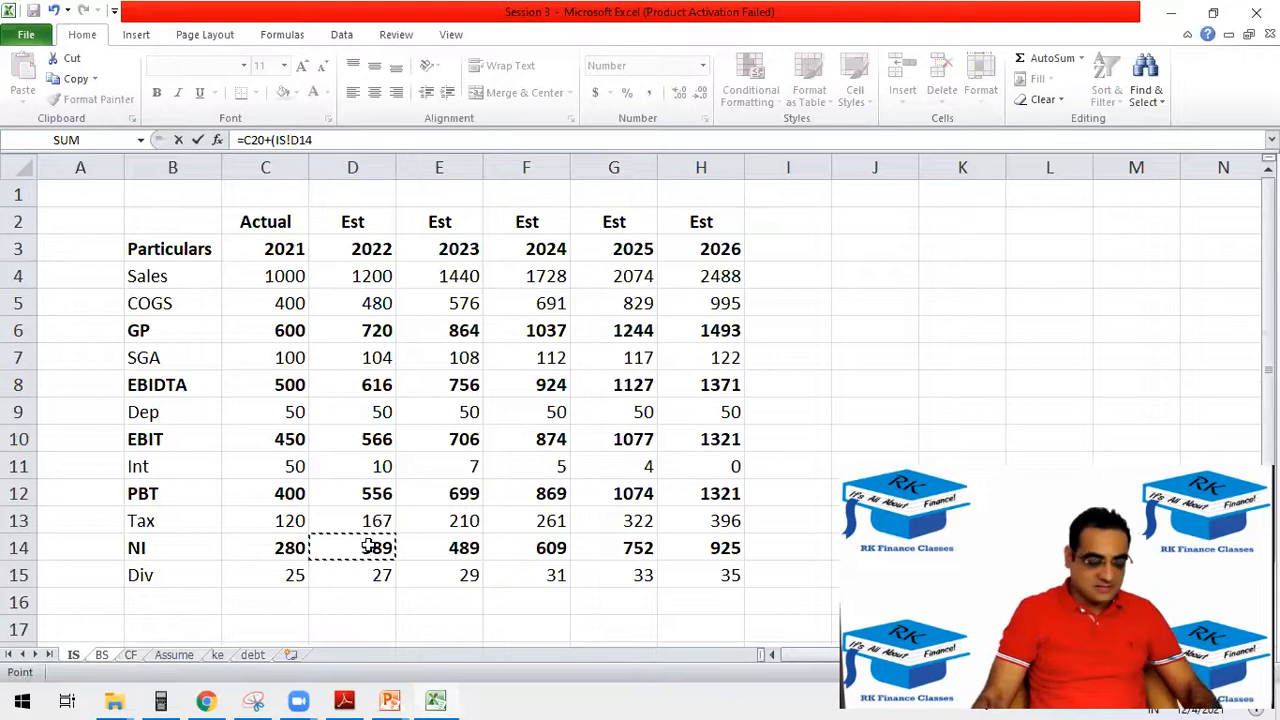
{"action": "type", "text": "+"}
{"action": "left_click", "coordinate": [360, 567]}
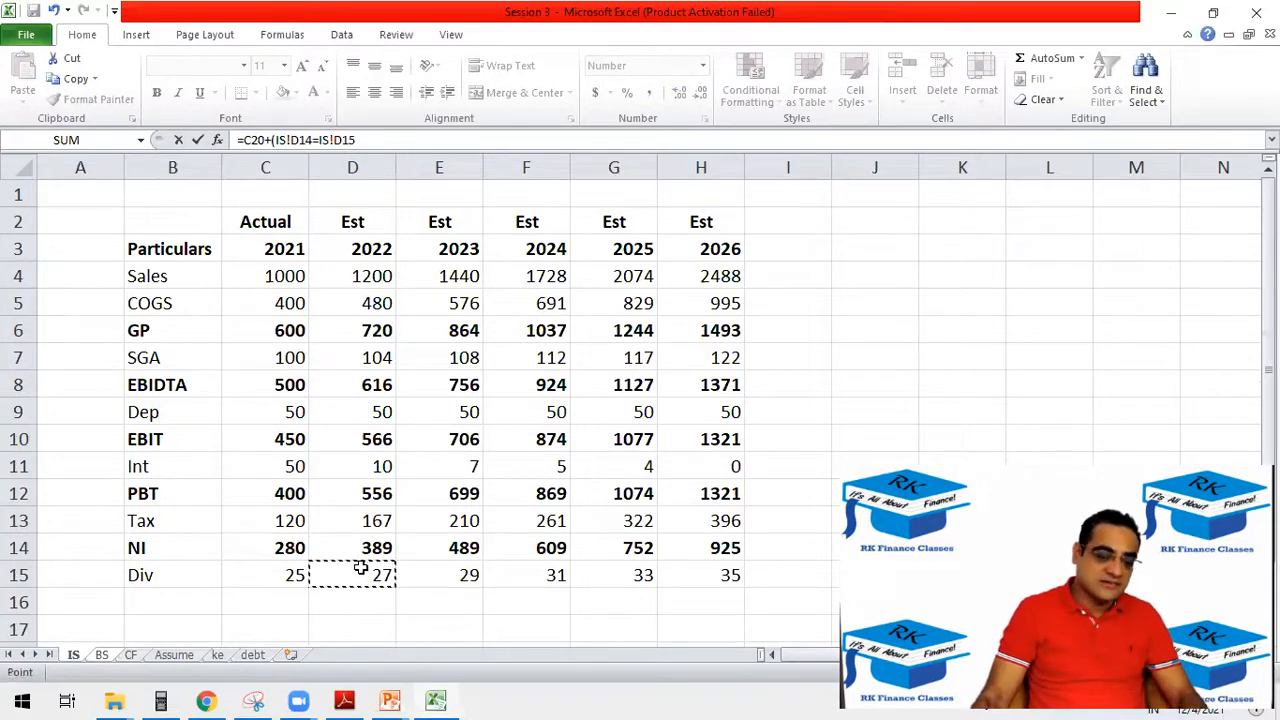
{"action": "type", "text": ")"}
{"action": "key", "text": "Return"}
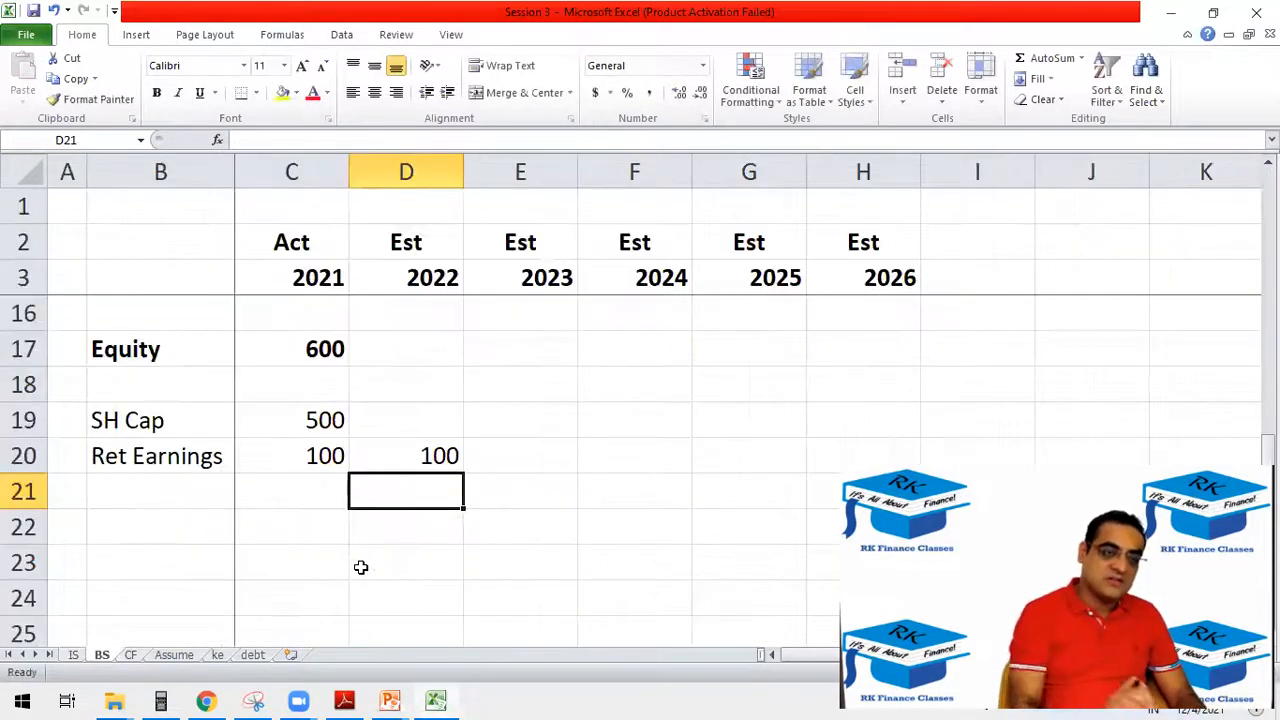
Correct the D20 formula to =C20+(IS!D14-IS!D15) and check the 2022 net income and dividend cells on the IS sheet.
{"action": "left_click", "coordinate": [414, 457]}
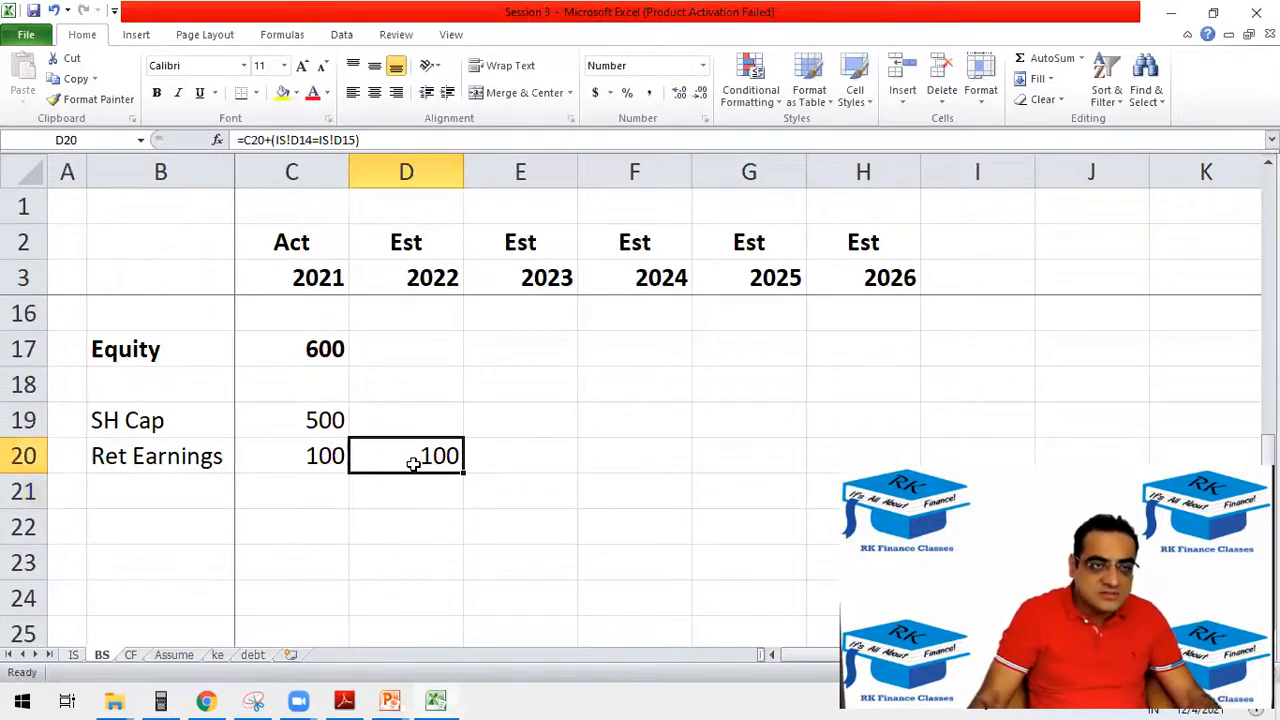
{"action": "left_click", "coordinate": [317, 140]}
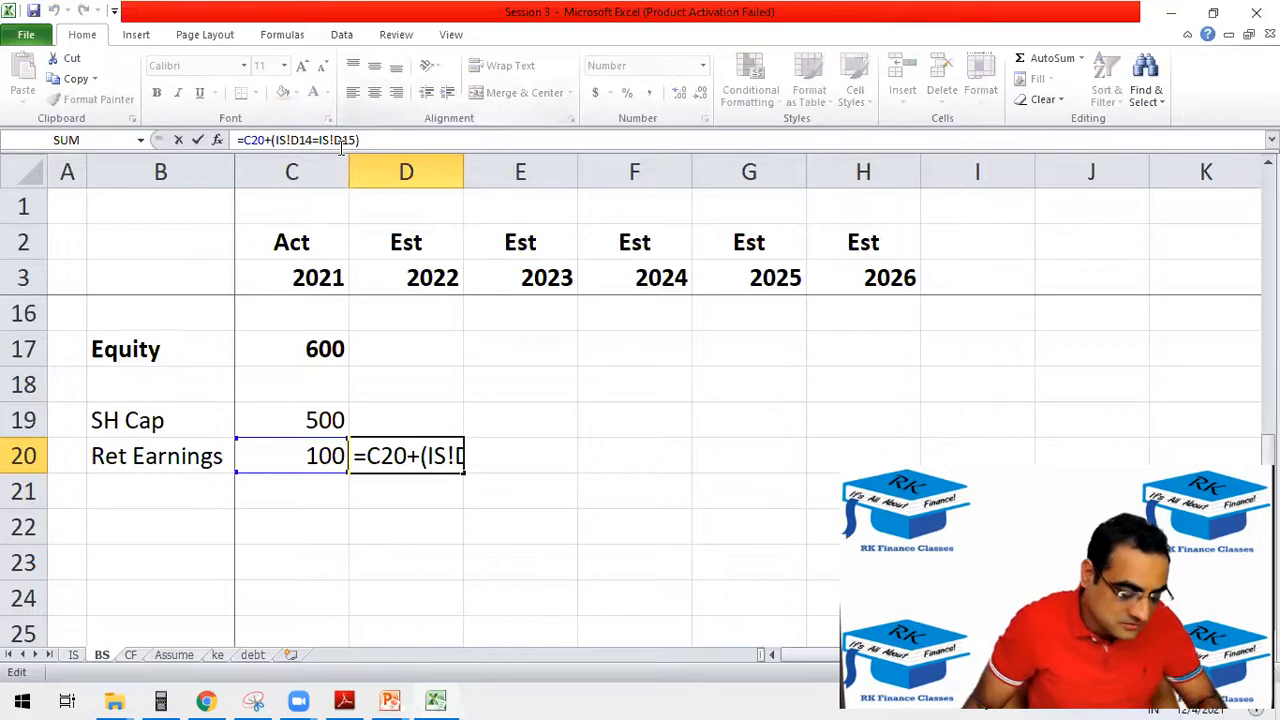
{"action": "key", "text": "BackSpace"}
{"action": "type", "text": "-"}
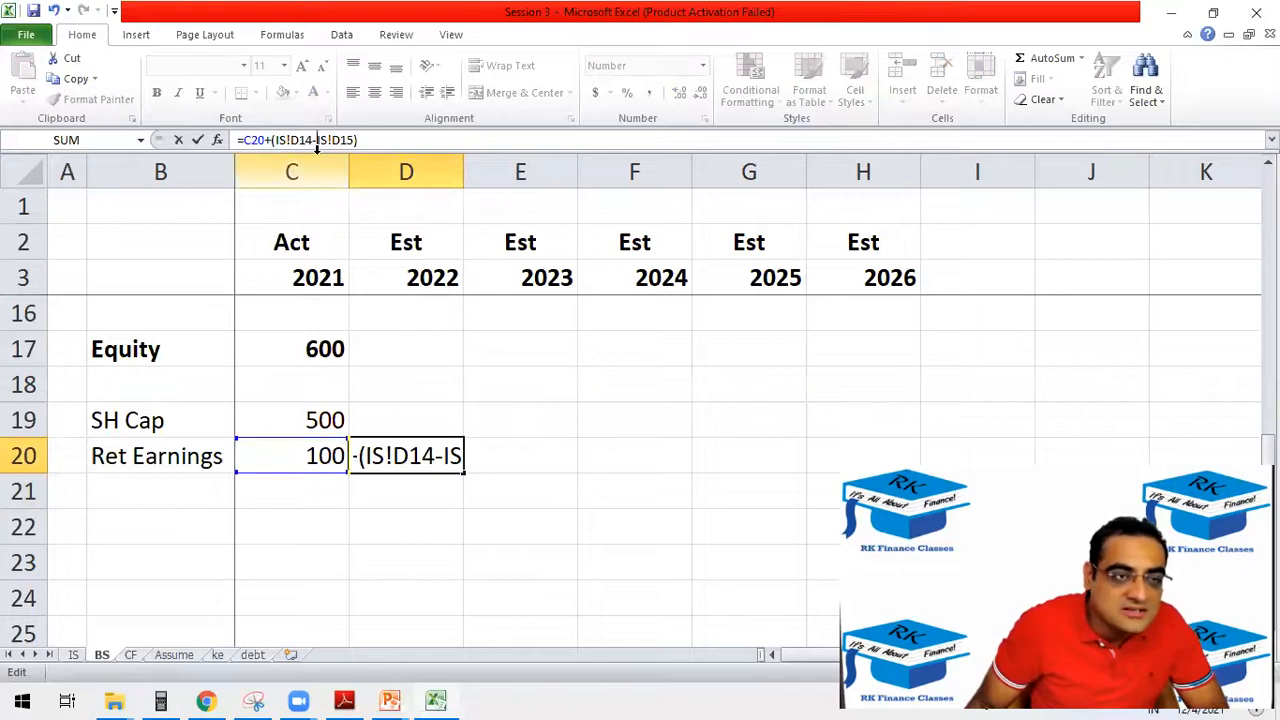
{"action": "key", "text": "Return"}
{"action": "left_click", "coordinate": [73, 654]}
{"action": "left_click_drag", "start_coordinate": [350, 550], "coordinate": [349, 575]}
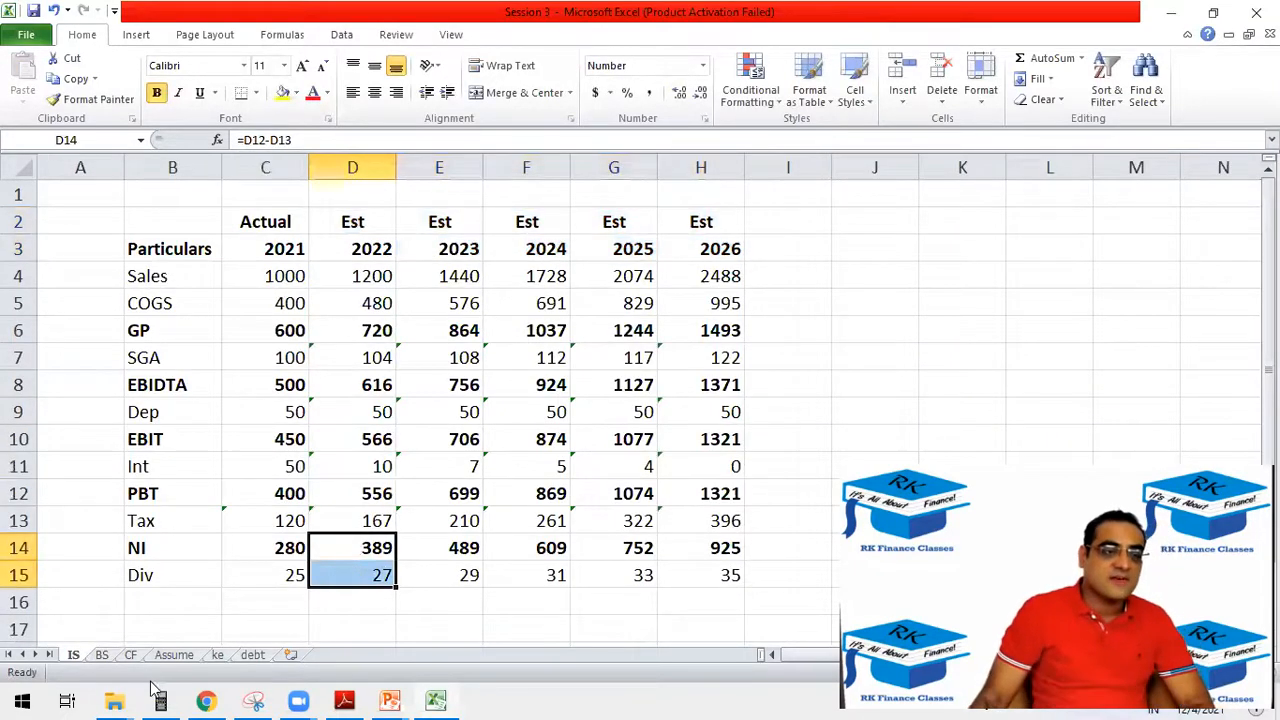
Fill the retained earnings formula from D20 across to H20 on the BS sheet.
{"action": "left_click", "coordinate": [103, 656]}
{"action": "left_click", "coordinate": [456, 462]}
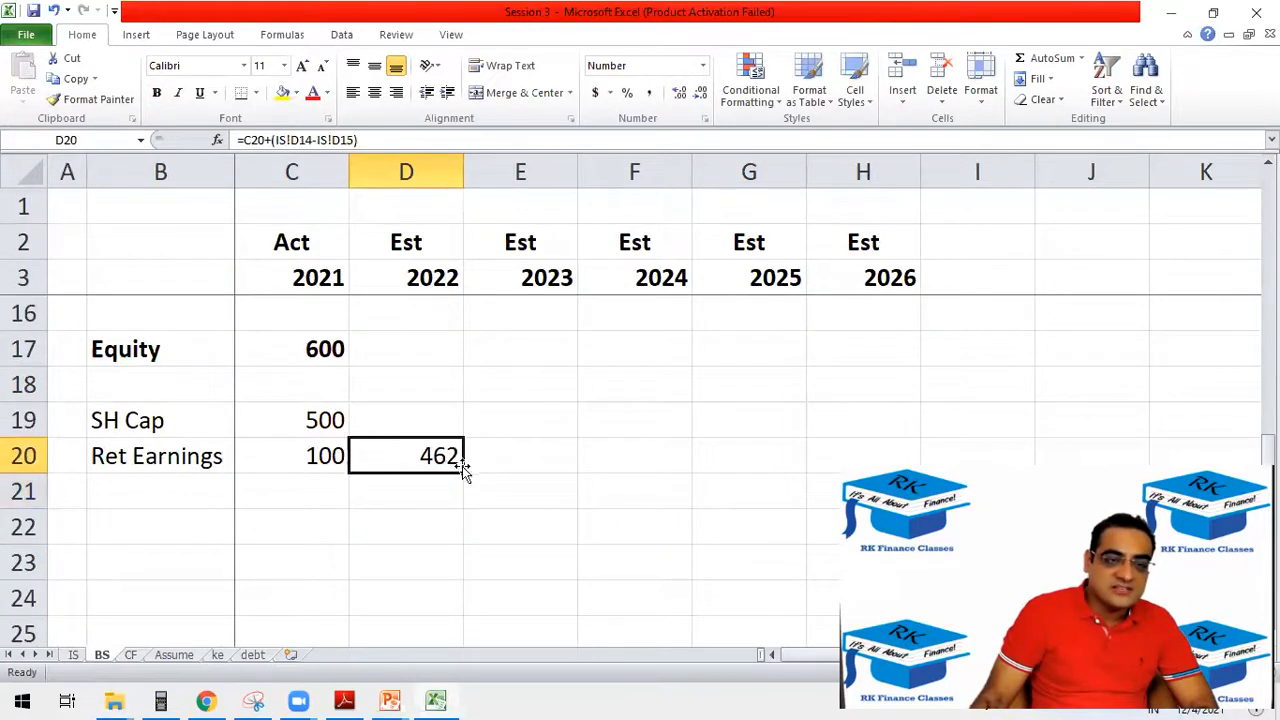
{"action": "scroll", "coordinate": [447, 476], "scroll_direction": "down", "scroll_amount": 1}
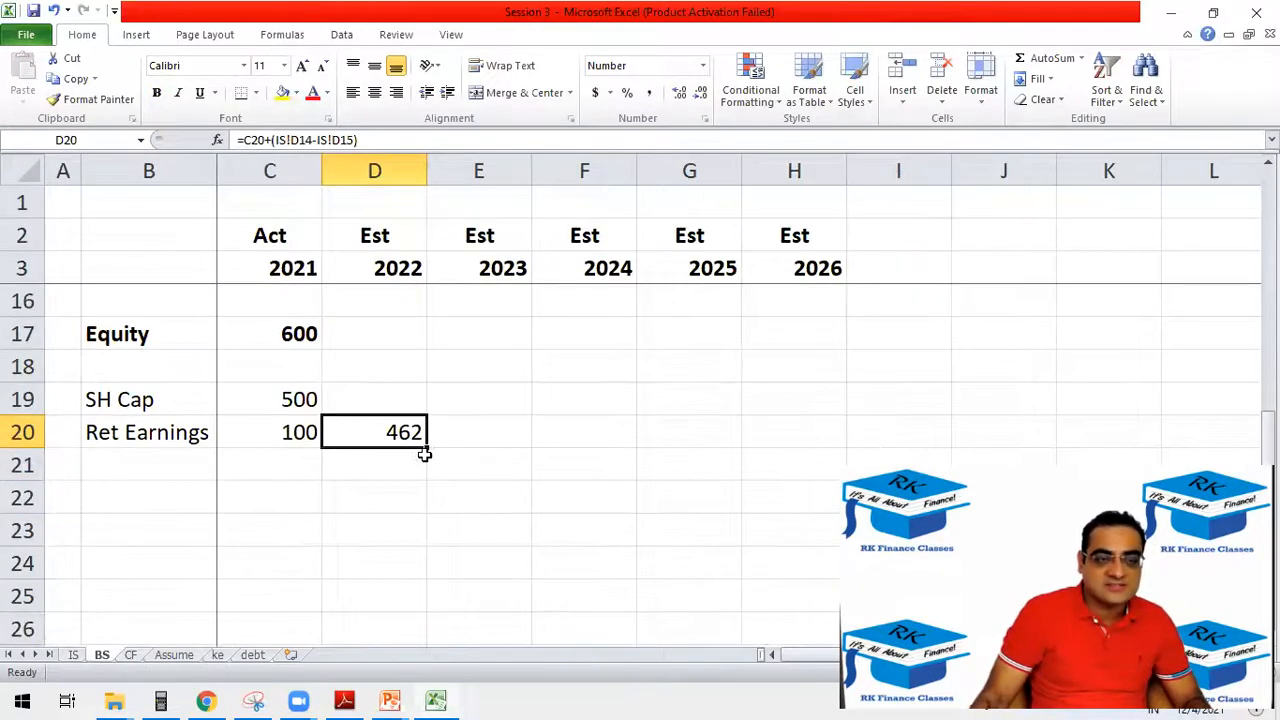
{"action": "left_click_drag", "start_coordinate": [425, 447], "coordinate": [800, 418]}
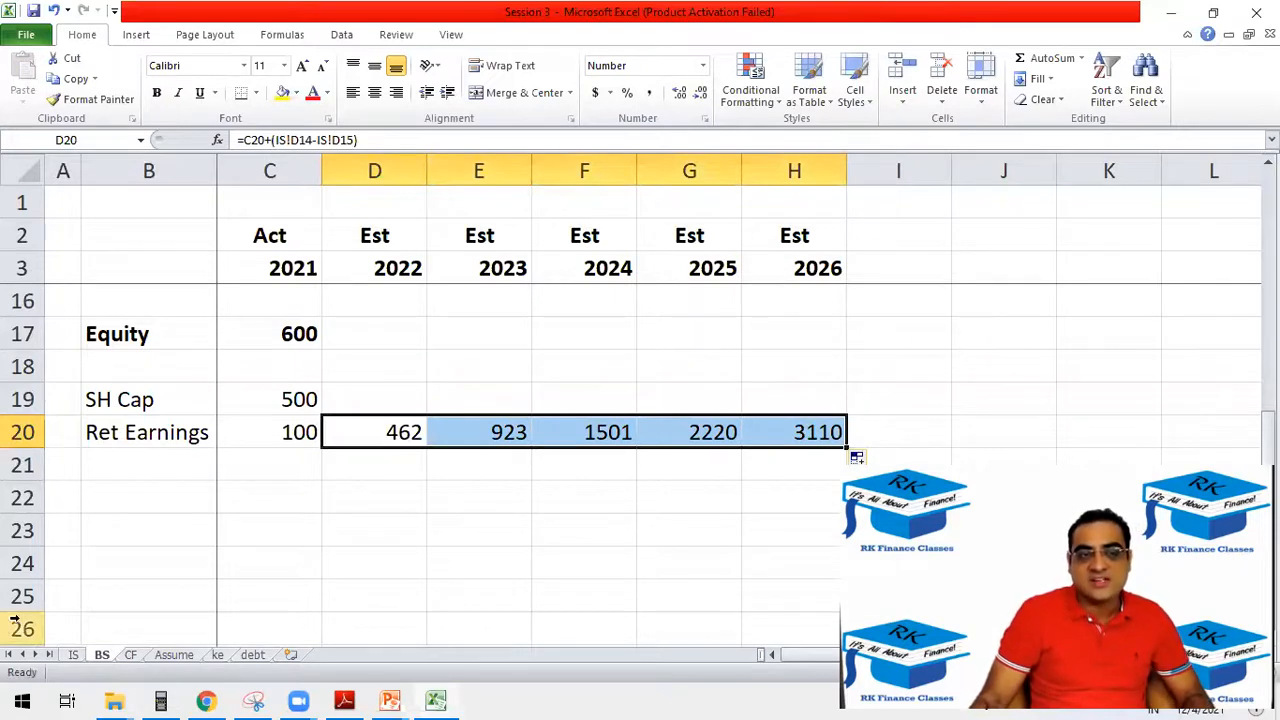
Compare the 2021–2026 retained earnings row with the NI and Div rows on the IS sheet and return to the BS sheet.
{"action": "left_click_drag", "start_coordinate": [274, 440], "coordinate": [756, 426]}
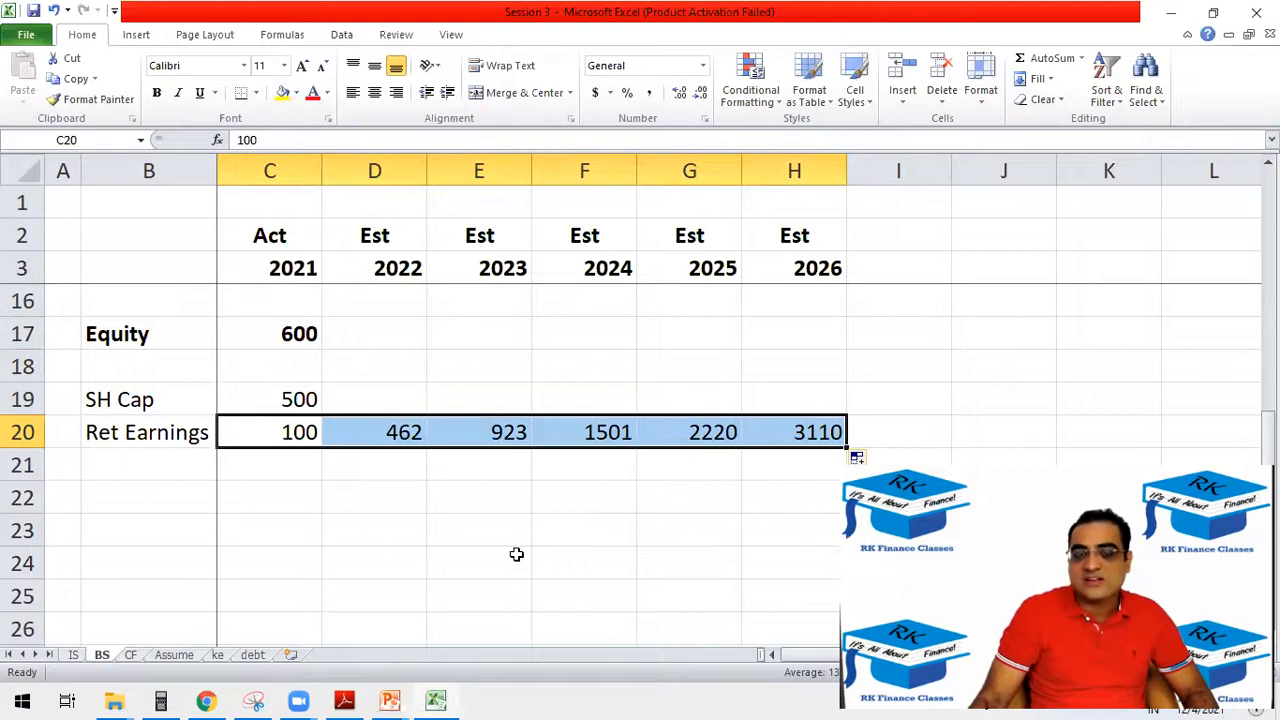
{"action": "left_click", "coordinate": [71, 654]}
{"action": "left_click_drag", "start_coordinate": [444, 574], "coordinate": [710, 548]}
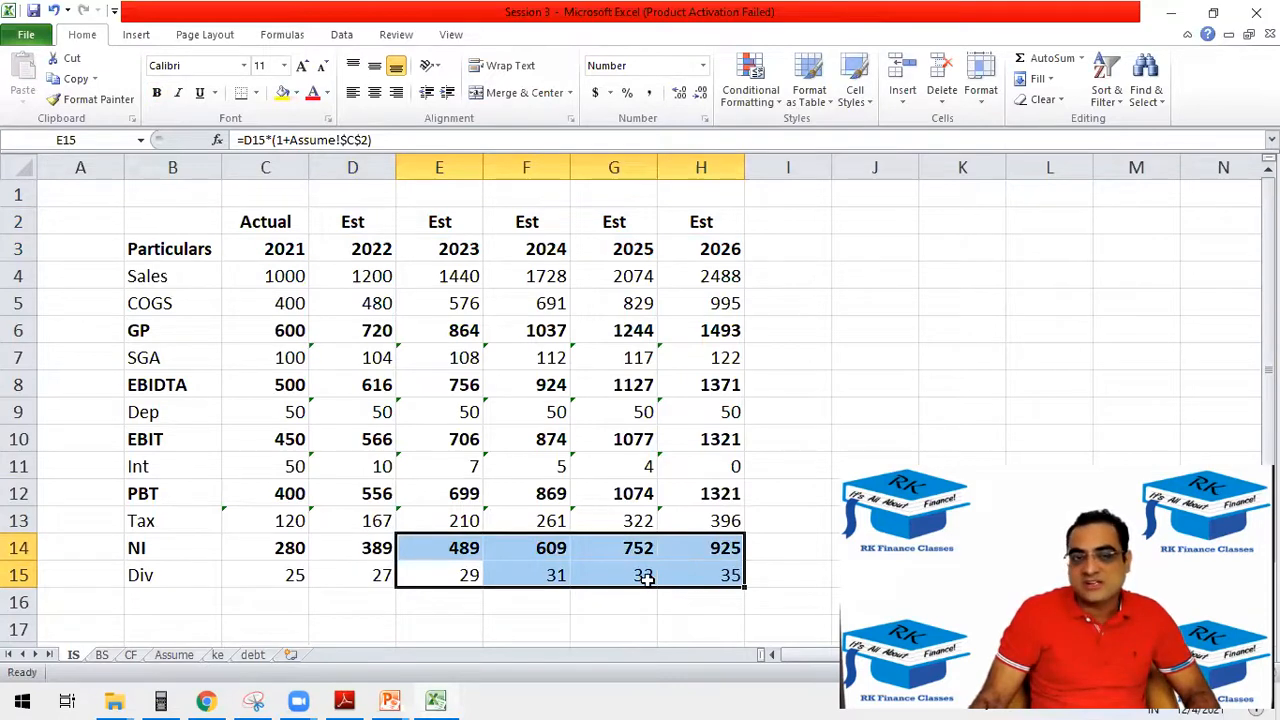
{"action": "left_click_drag", "start_coordinate": [274, 547], "coordinate": [723, 543]}
{"action": "left_click_drag", "start_coordinate": [290, 585], "coordinate": [702, 568]}
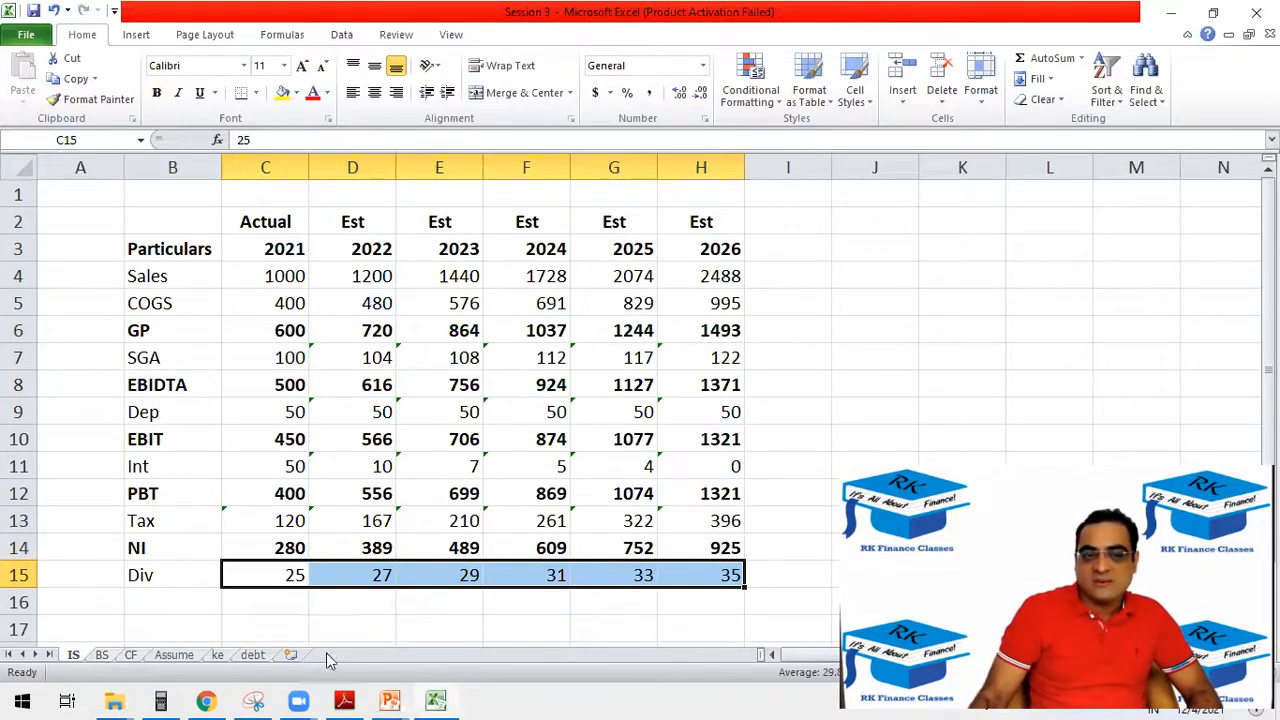
{"action": "left_click_drag", "start_coordinate": [266, 552], "coordinate": [706, 545]}
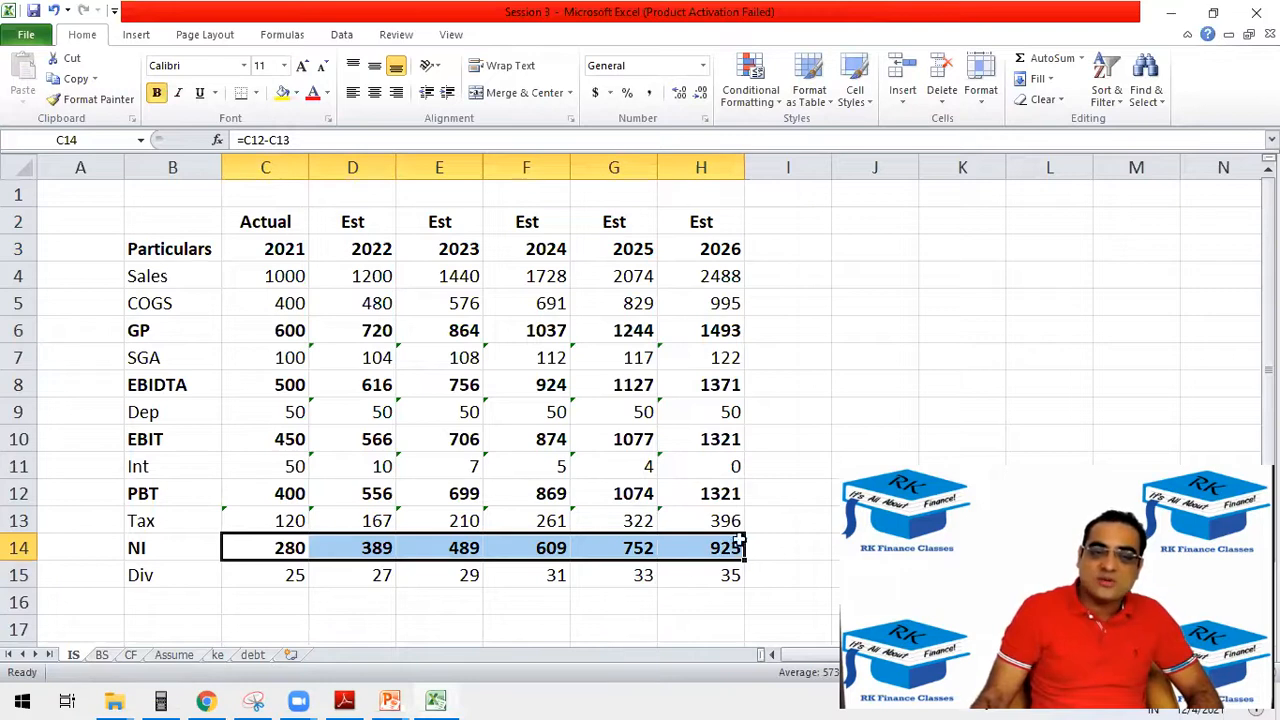
{"action": "left_click", "coordinate": [728, 570]}
{"action": "left_click", "coordinate": [723, 547]}
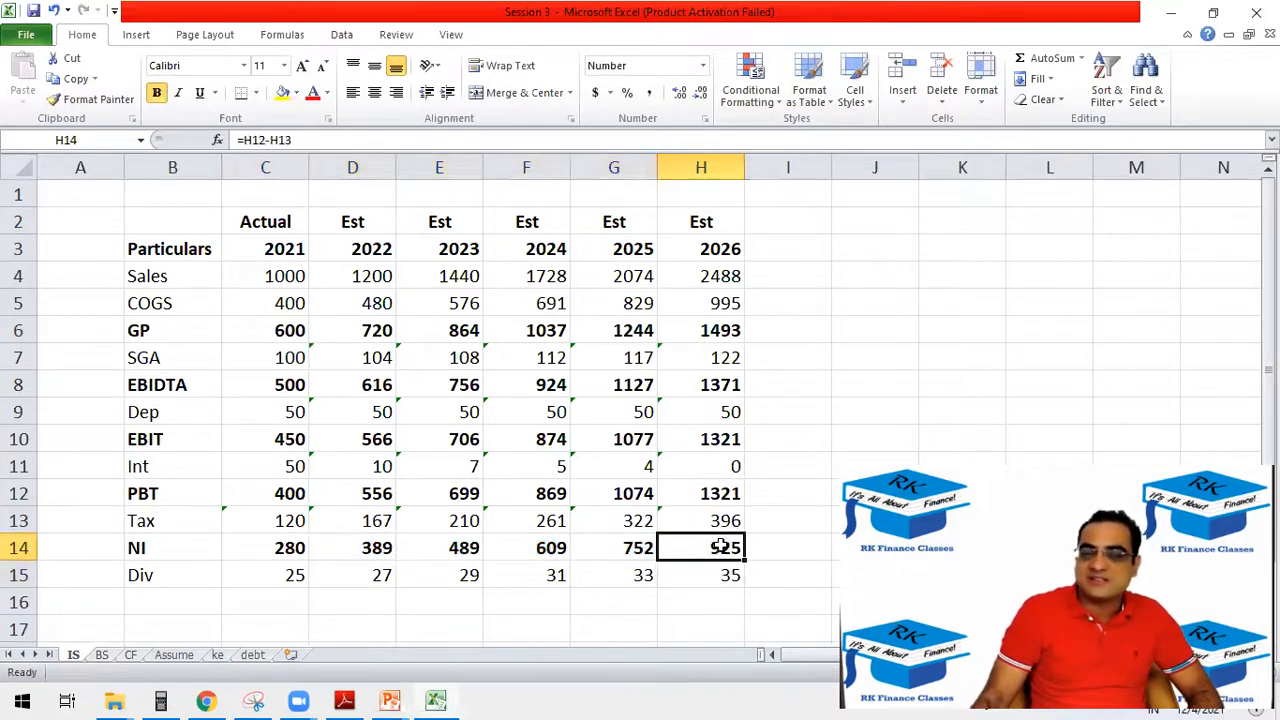
{"action": "left_click", "coordinate": [101, 655]}
{"action": "left_click", "coordinate": [525, 522]}
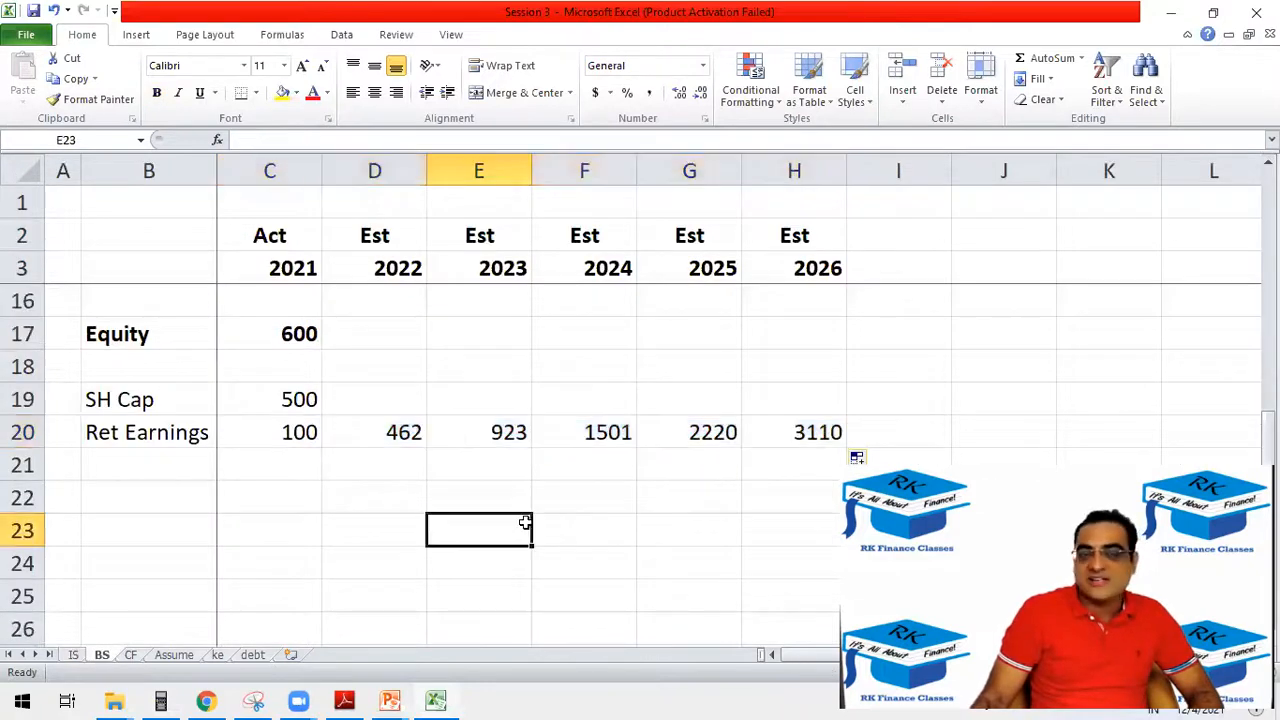
Copy the share capital of 500 from C19 through H19 and fill the equity formula from C17 through H17.
{"action": "left_click", "coordinate": [287, 410]}
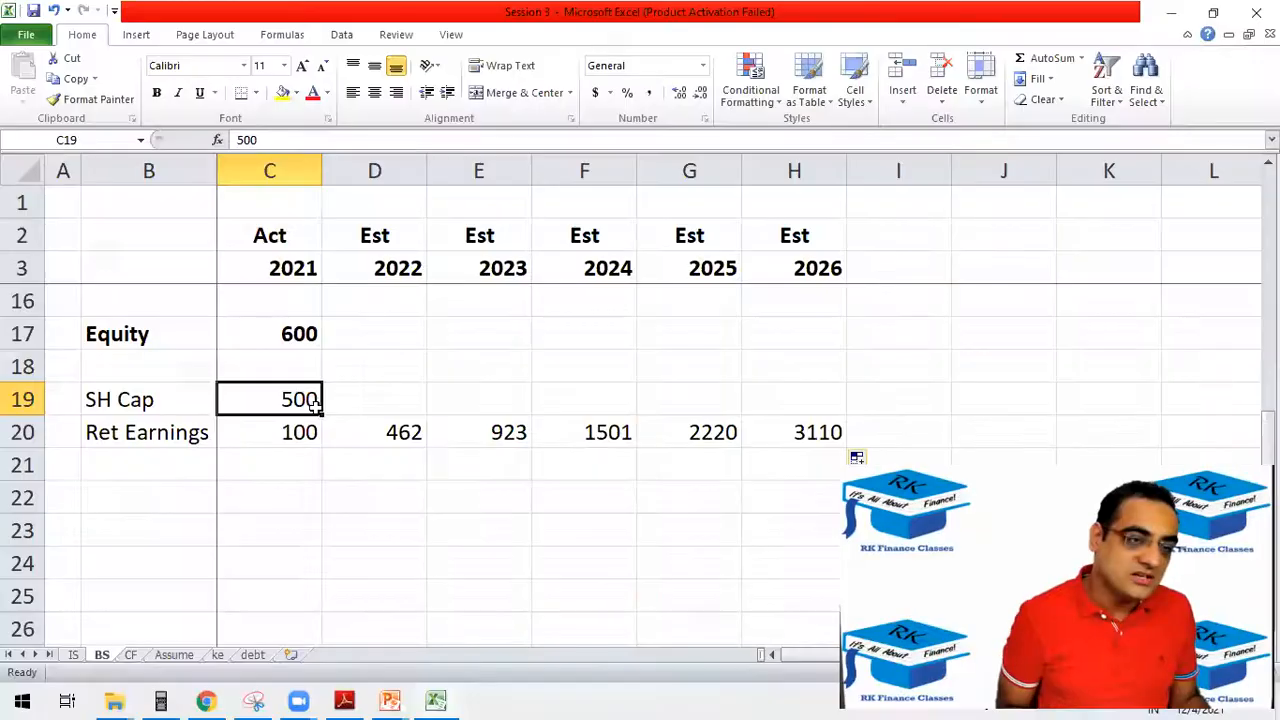
{"action": "left_click_drag", "start_coordinate": [317, 405], "coordinate": [830, 440]}
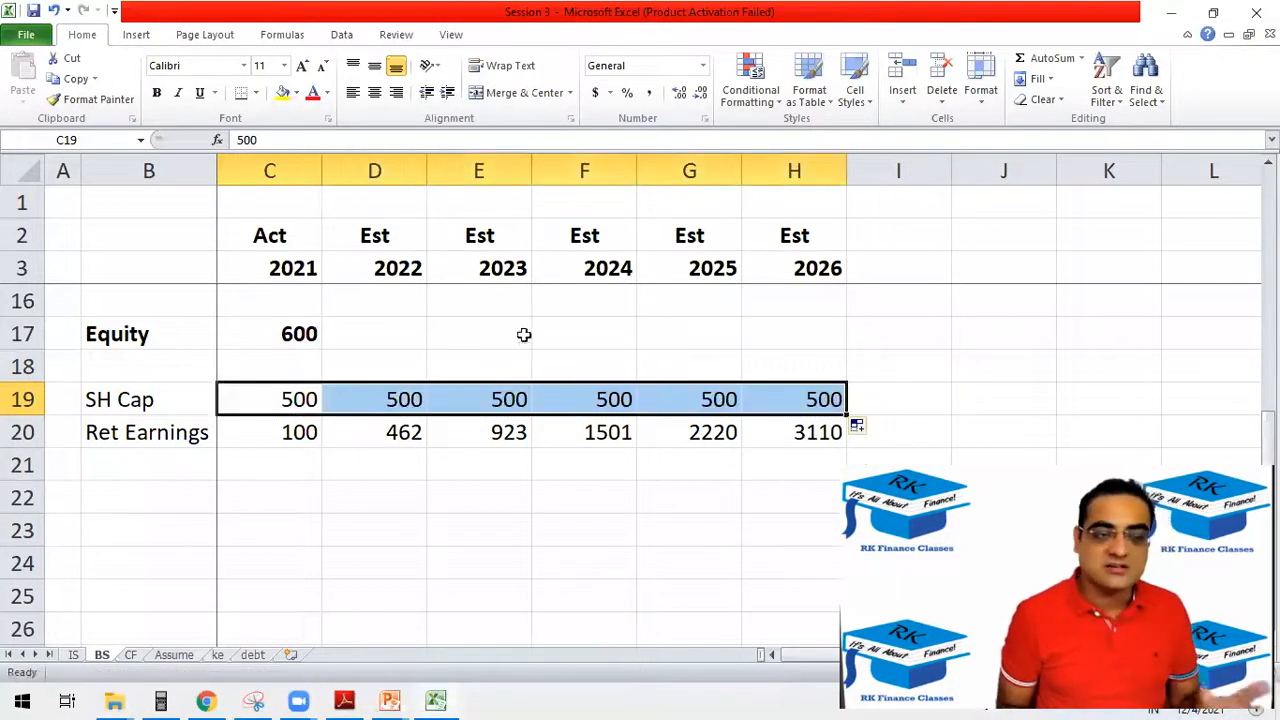
{"action": "left_click", "coordinate": [294, 330]}
{"action": "left_click_drag", "start_coordinate": [321, 349], "coordinate": [820, 374]}
{"action": "left_click", "coordinate": [395, 335]}
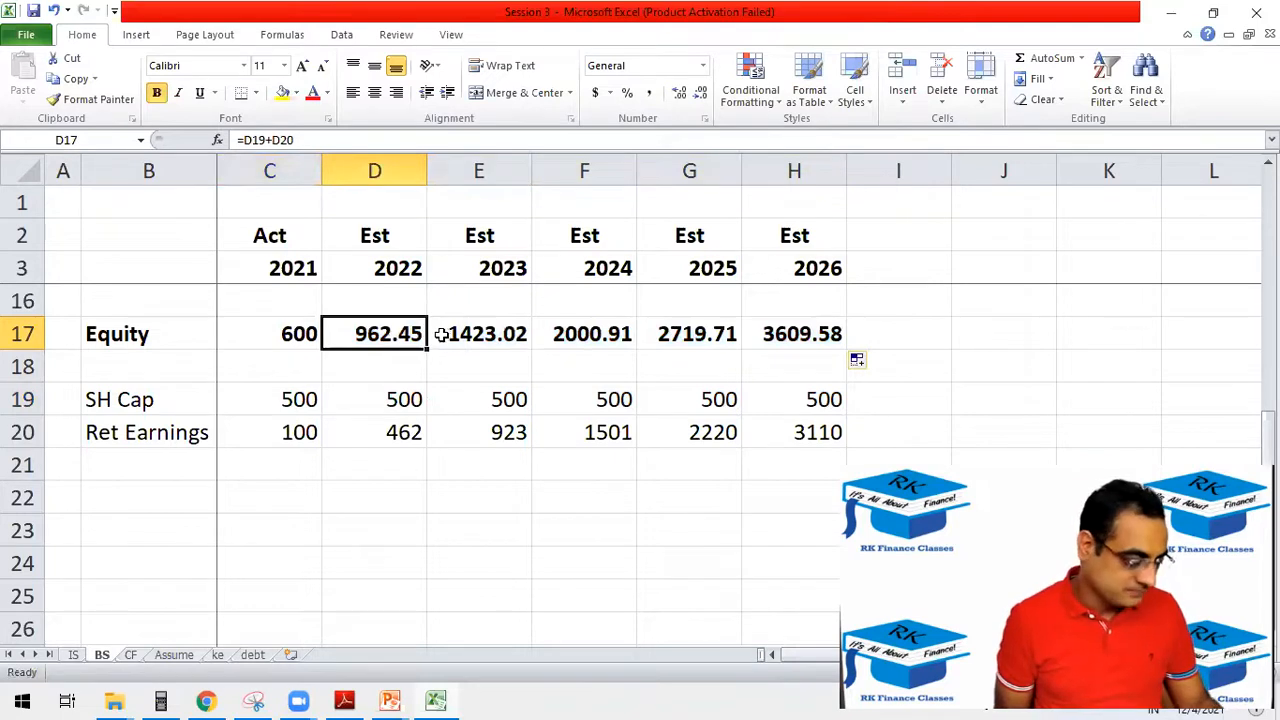
{"action": "double_click", "coordinate": [420, 335]}
{"action": "key", "text": "Escape"}
{"action": "double_click", "coordinate": [808, 337]}
{"action": "key", "text": "Escape"}
Format the estimated equity values in D17:H17 to show no decimal places.
{"action": "left_click_drag", "start_coordinate": [366, 334], "coordinate": [820, 340]}
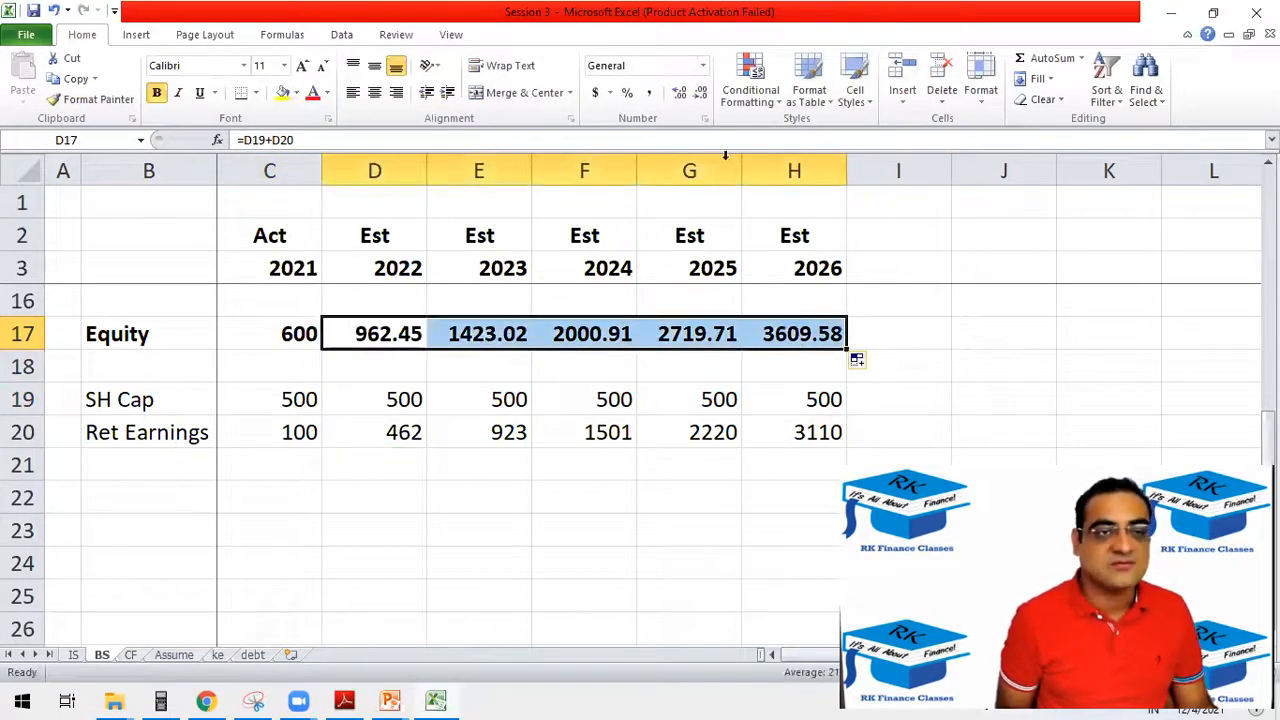
{"action": "left_click", "coordinate": [679, 92]}
{"action": "left_click", "coordinate": [701, 92]}
{"action": "left_click", "coordinate": [701, 92]}
{"action": "left_click", "coordinate": [701, 92]}
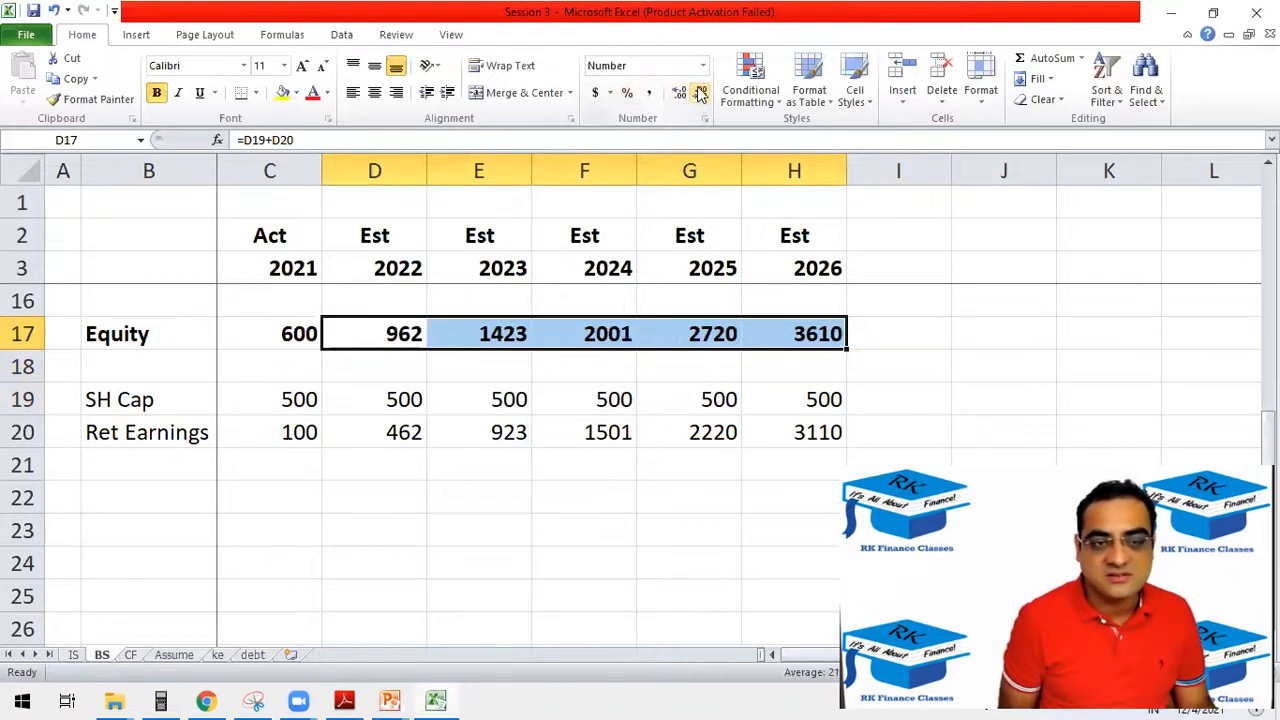
{"action": "left_click", "coordinate": [679, 92]}
{"action": "left_click", "coordinate": [679, 92]}
{"action": "left_click", "coordinate": [679, 92]}
{"action": "left_click", "coordinate": [679, 92]}
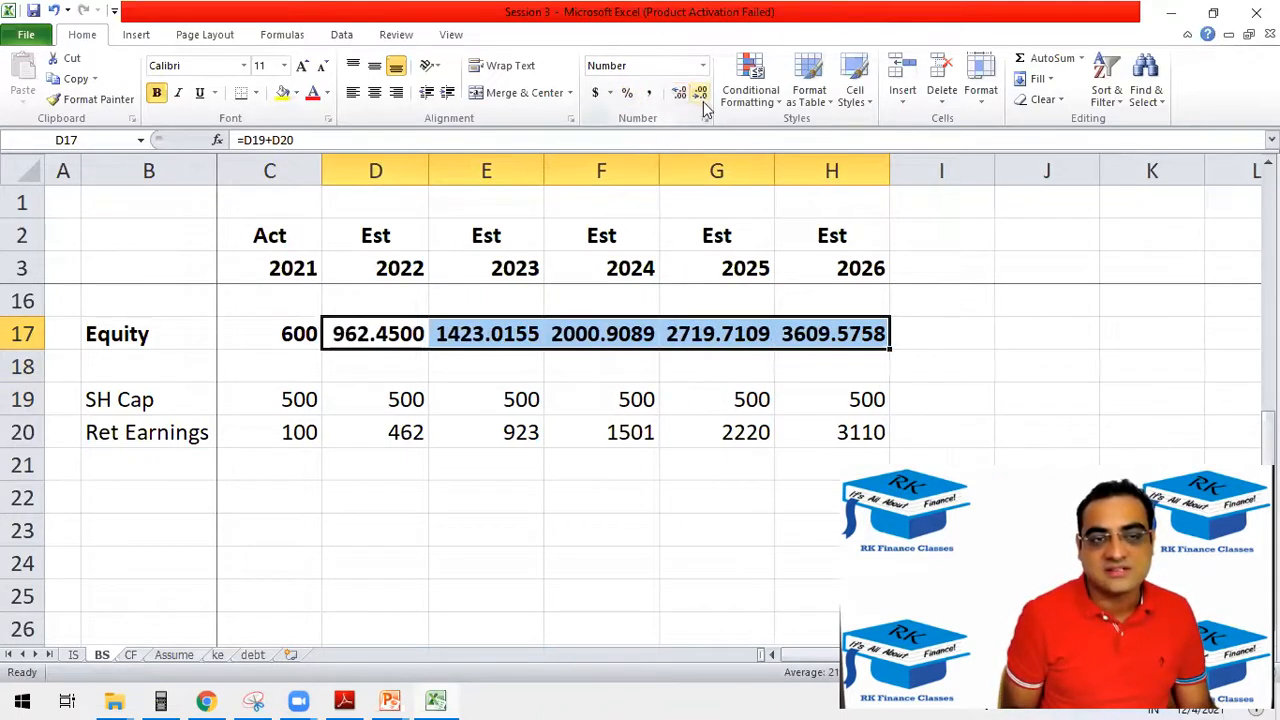
{"action": "left_click", "coordinate": [701, 92]}
{"action": "left_click", "coordinate": [701, 92]}
{"action": "left_click", "coordinate": [700, 95]}
{"action": "left_click", "coordinate": [700, 95]}
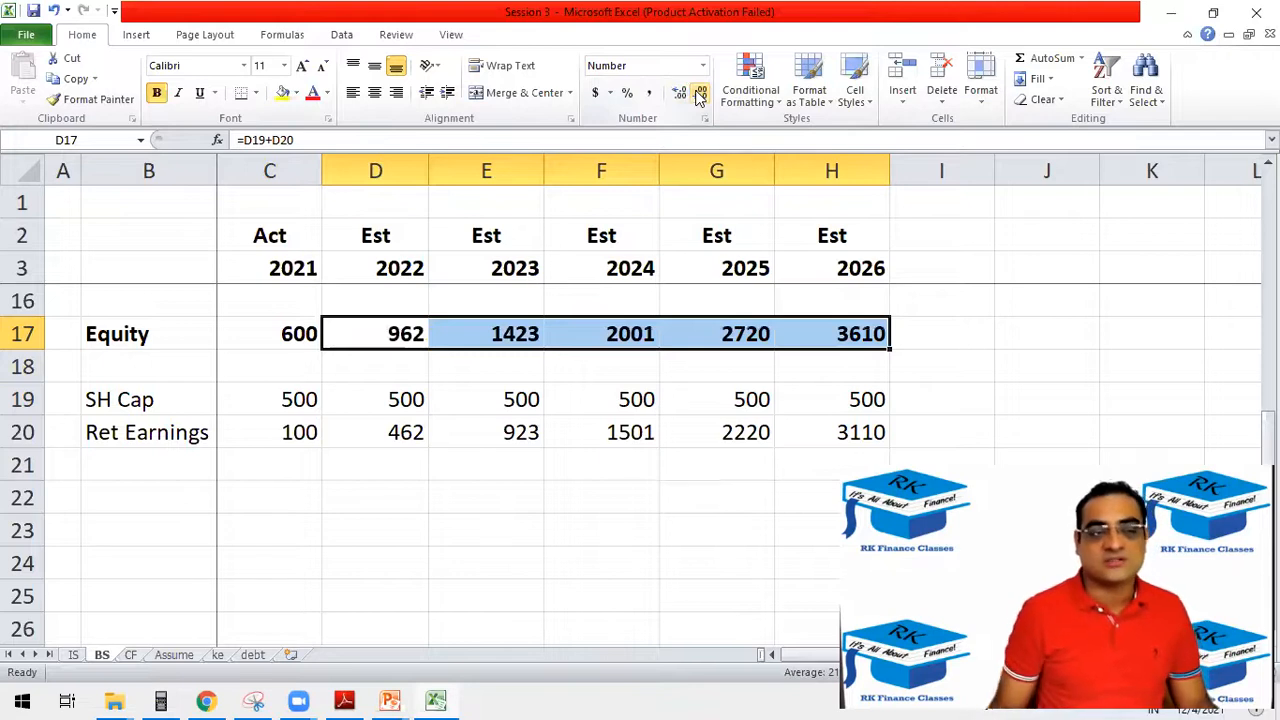
Make the Assets heading in B4 and the Liability heading in B11 bold.
{"action": "left_click", "coordinate": [343, 472]}
{"action": "scroll", "coordinate": [371, 457], "scroll_direction": "down", "scroll_amount": 2}
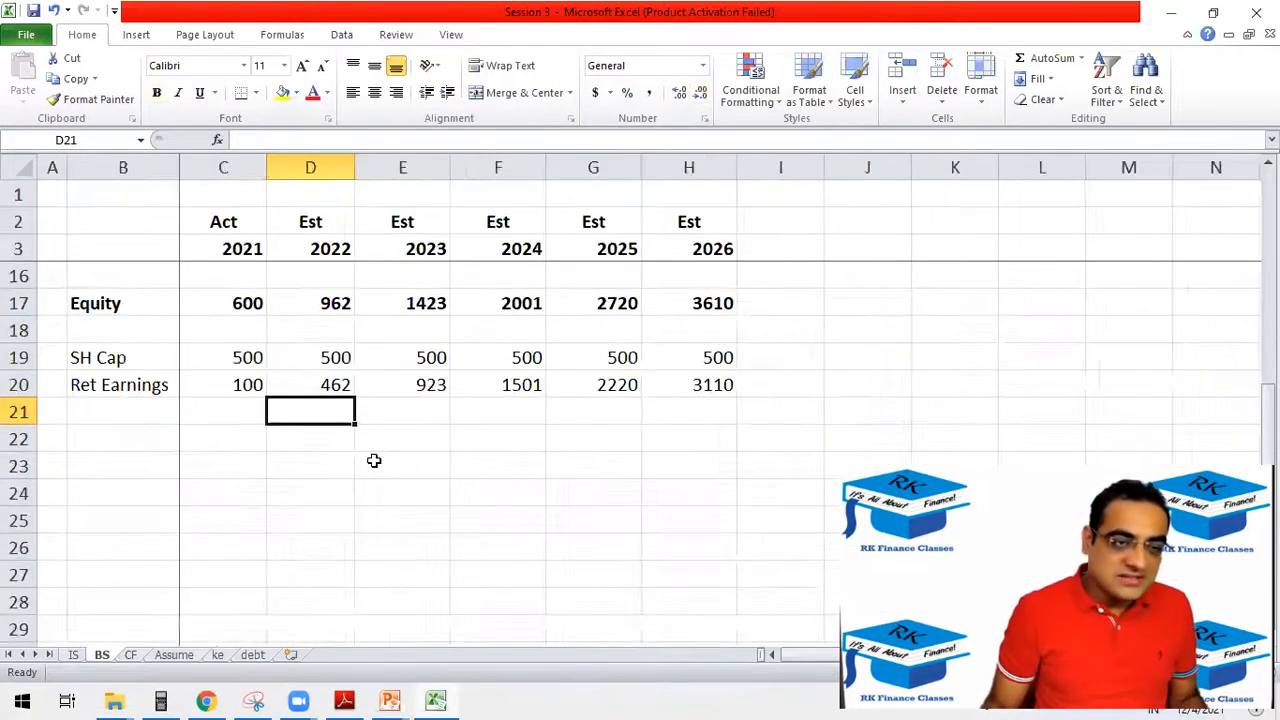
{"action": "scroll", "coordinate": [374, 460], "scroll_direction": "up", "scroll_amount": 4}
{"action": "left_click", "coordinate": [142, 311]}
{"action": "left_click", "coordinate": [128, 280]}
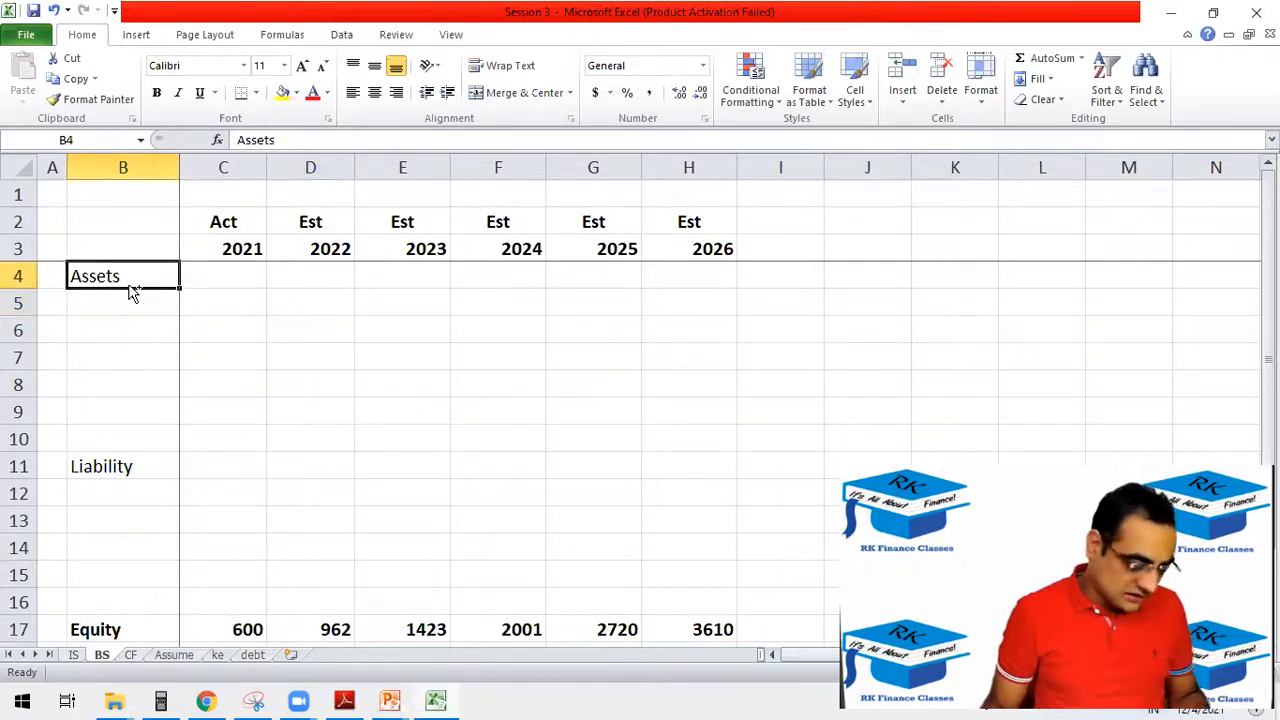
{"action": "key", "text": "ctrl+b"}
{"action": "left_click", "coordinate": [97, 464]}
{"action": "key", "text": "ctrl+b"}
Add a Cash line in B5 under the Assets heading.
{"action": "left_click", "coordinate": [117, 297]}
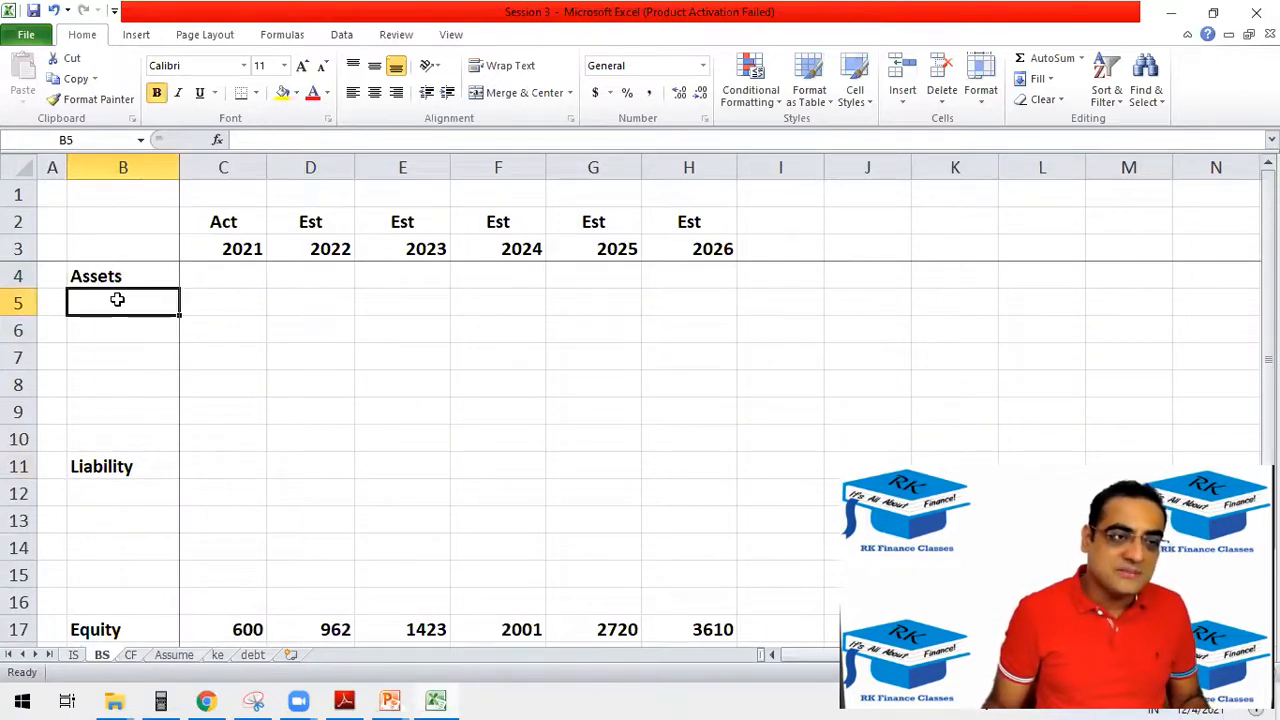
{"action": "type", "text": "Cash"}
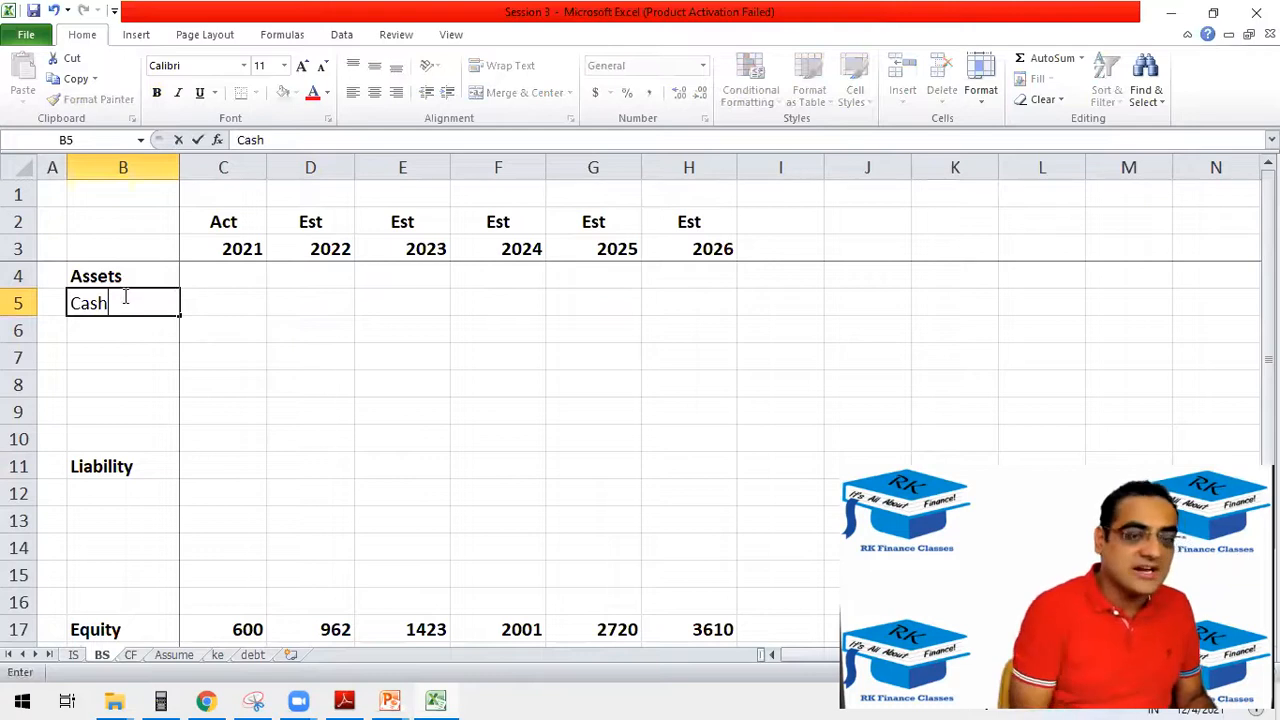
{"action": "key", "text": "Tab"}
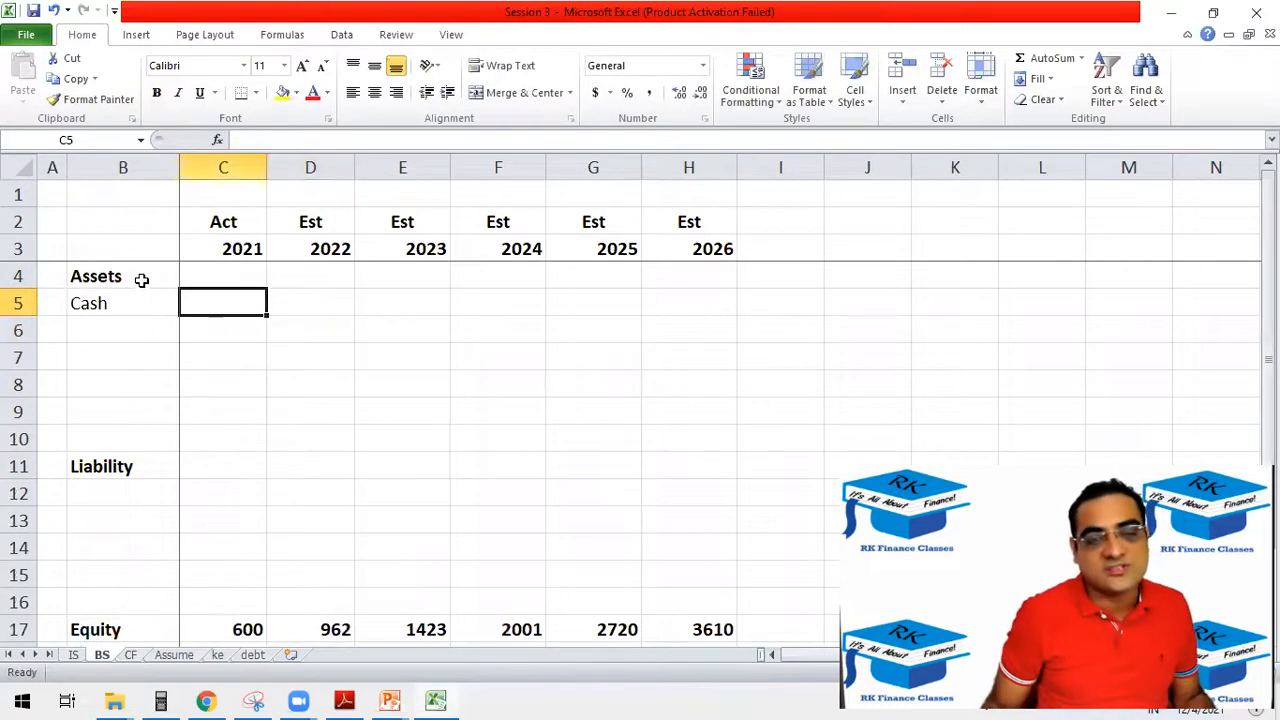
Insert a new worksheet after the debt sheet and try to rename it CF.
{"action": "left_click", "coordinate": [290, 655]}
{"action": "double_click", "coordinate": [292, 654]}
{"action": "type", "text": "CF"}
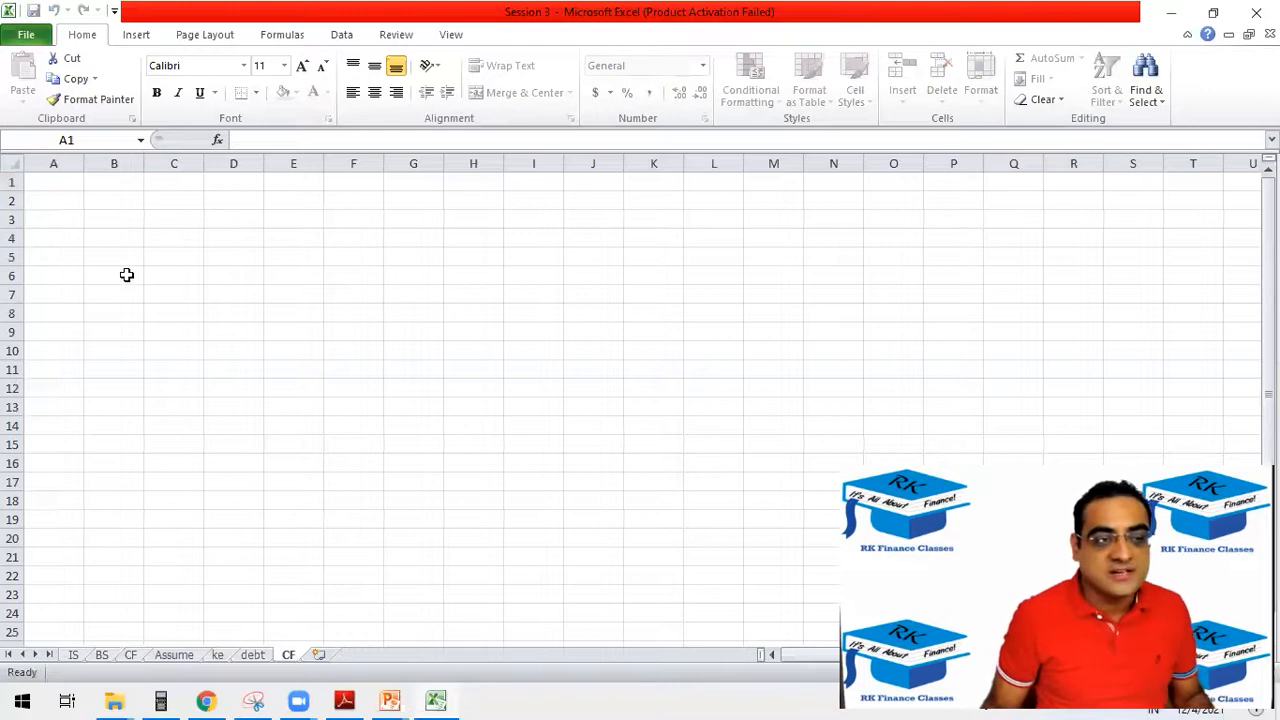
{"action": "left_click", "coordinate": [129, 253]}
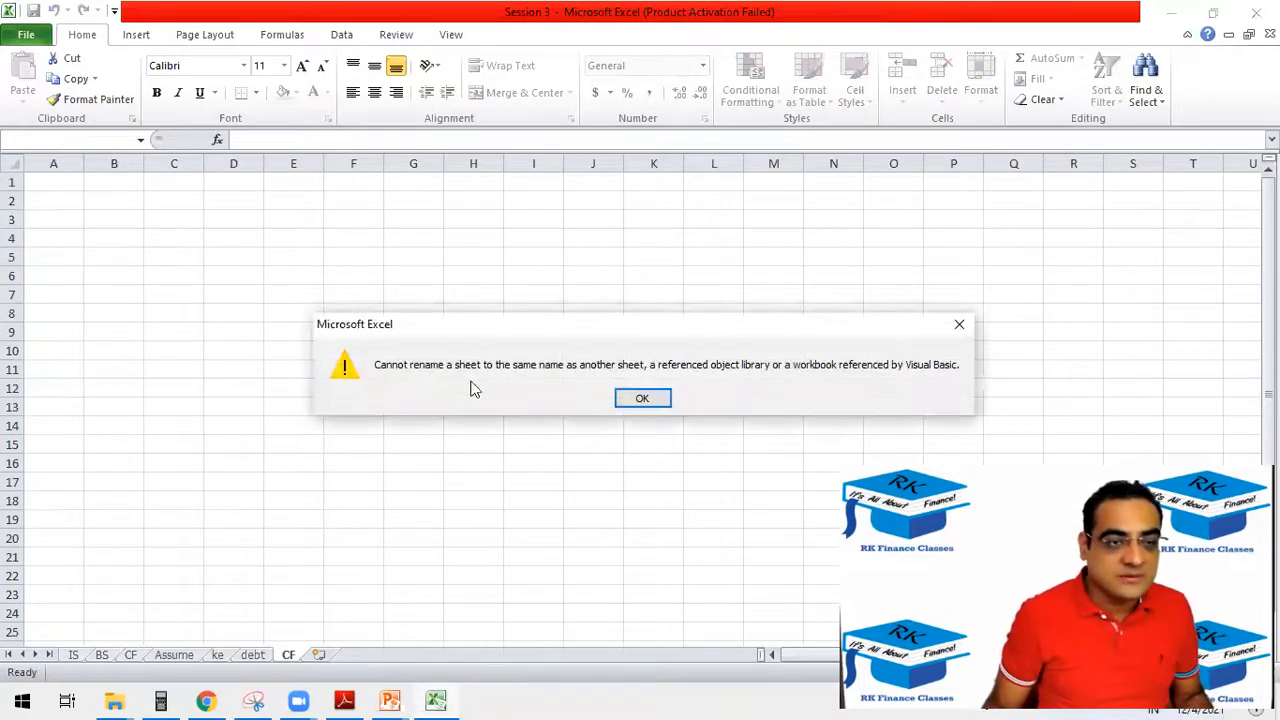
{"action": "left_click", "coordinate": [640, 400]}
{"action": "key", "text": "Escape"}
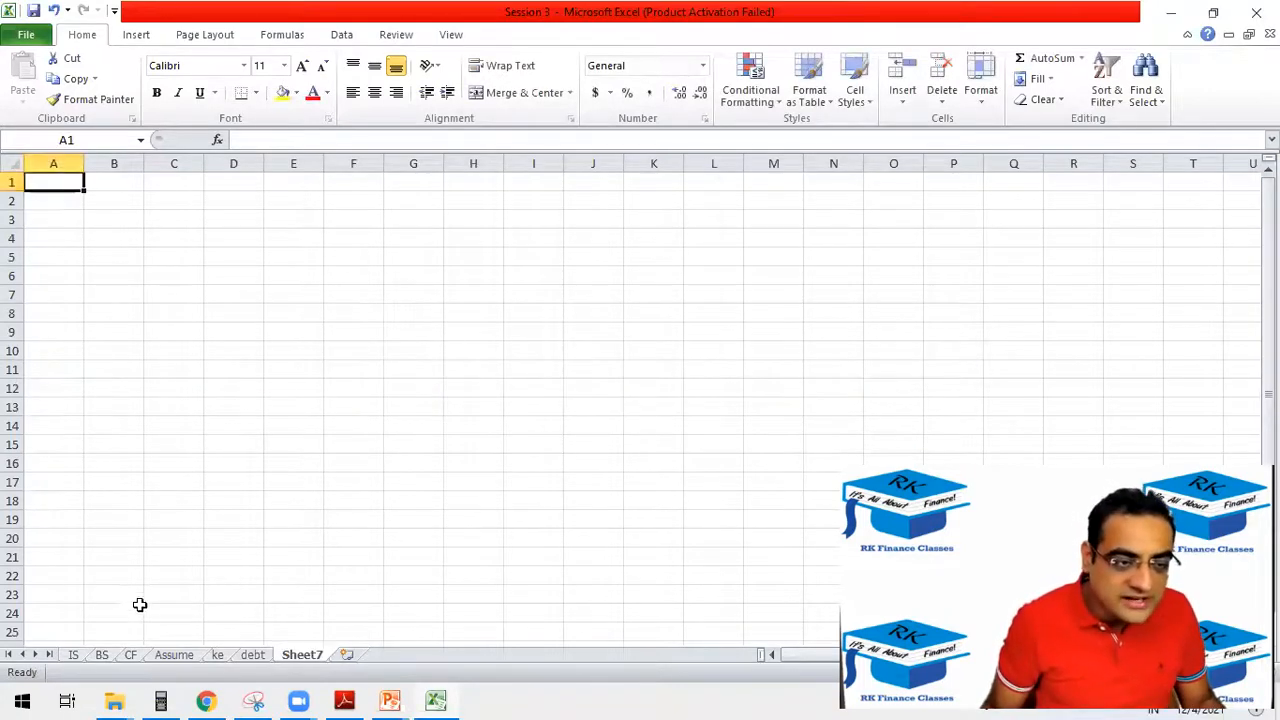
Enter the labels CFO, CFI and CFF in cells B4 to B6 of the CF sheet.
{"action": "left_click", "coordinate": [130, 655]}
{"action": "left_click", "coordinate": [118, 276]}
{"action": "scroll", "coordinate": [160, 300], "scroll_direction": "up", "scroll_amount": 4}
{"action": "left_click", "coordinate": [181, 285]}
{"action": "type", "text": "CFO"}
{"action": "key", "text": "Return"}
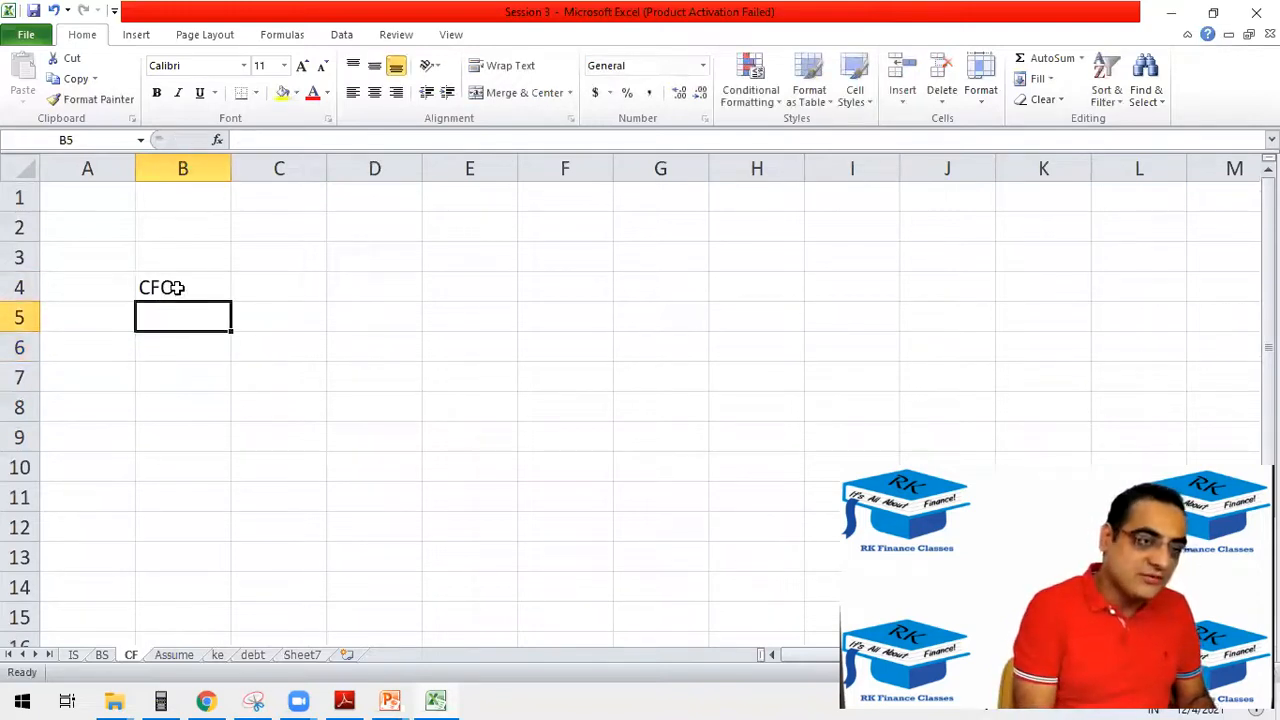
{"action": "type", "text": "CFI"}
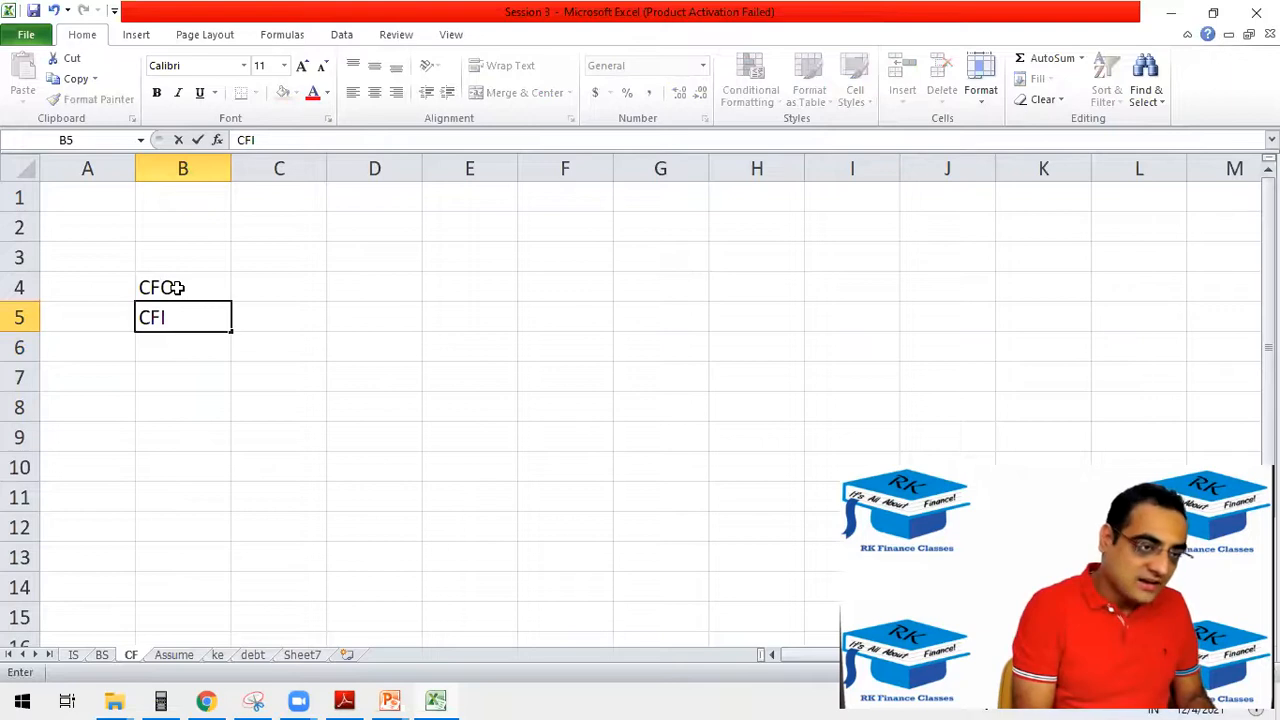
{"action": "key", "text": "Return"}
{"action": "type", "text": "CFF"}
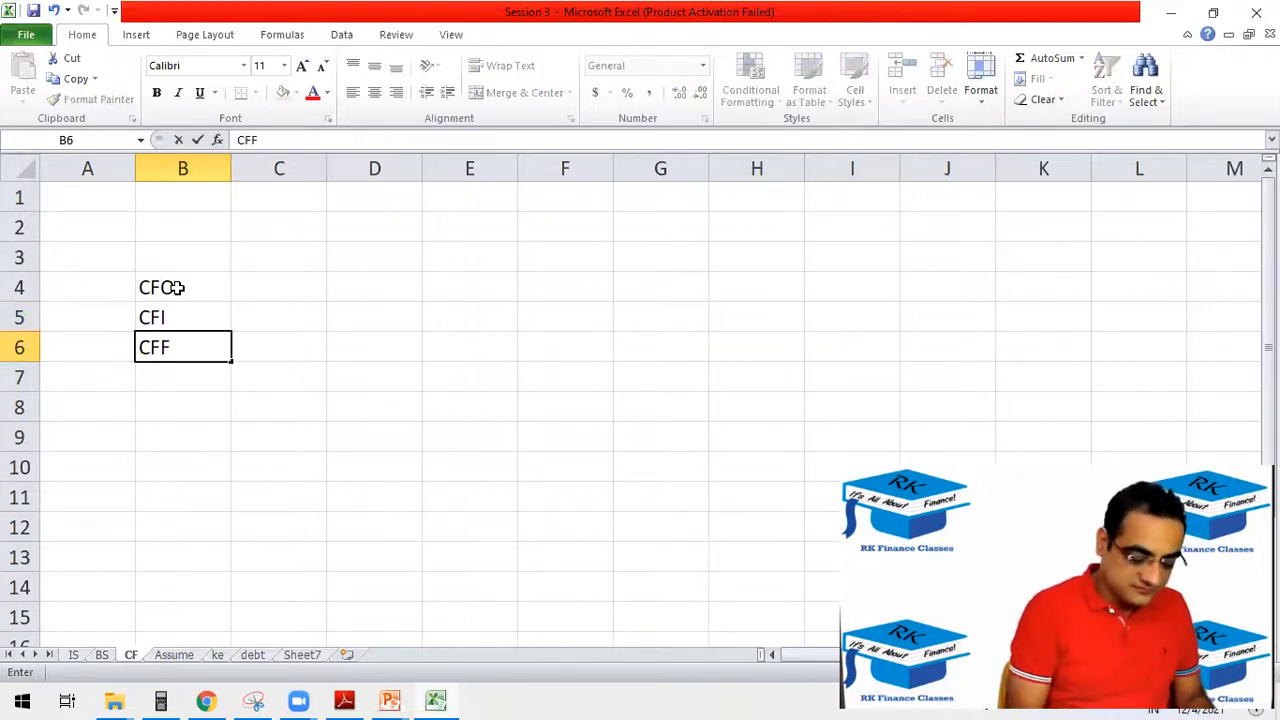
{"action": "key", "text": "Return"}
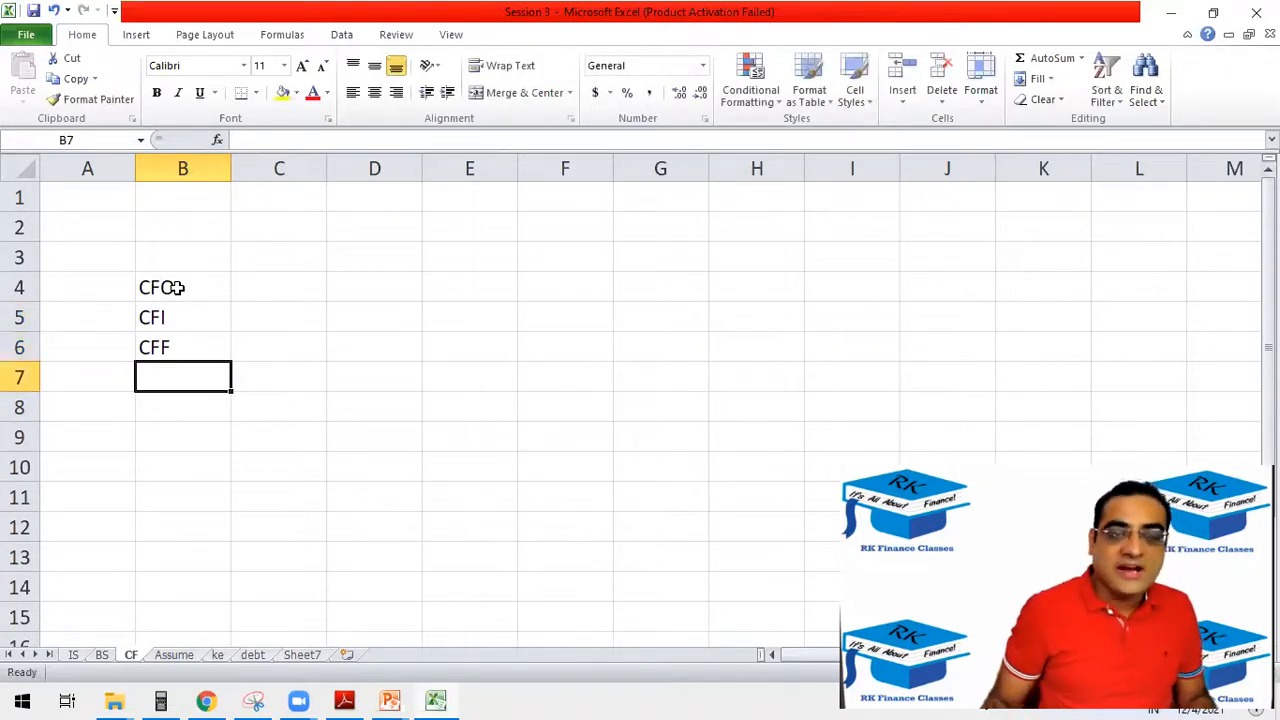
Add a Total CF label and place it in B7, directly below CFF.
{"action": "left_click", "coordinate": [179, 232]}
{"action": "type", "text": "Total CG"}
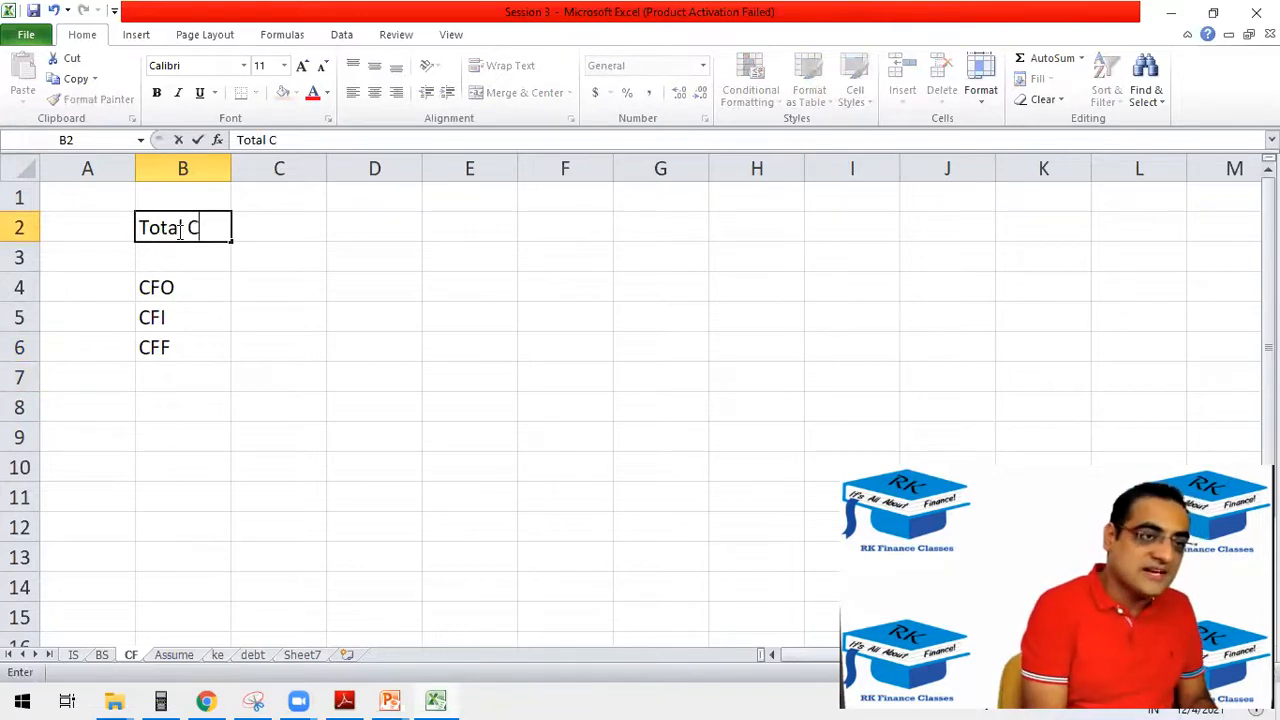
{"action": "key", "text": "Tab"}
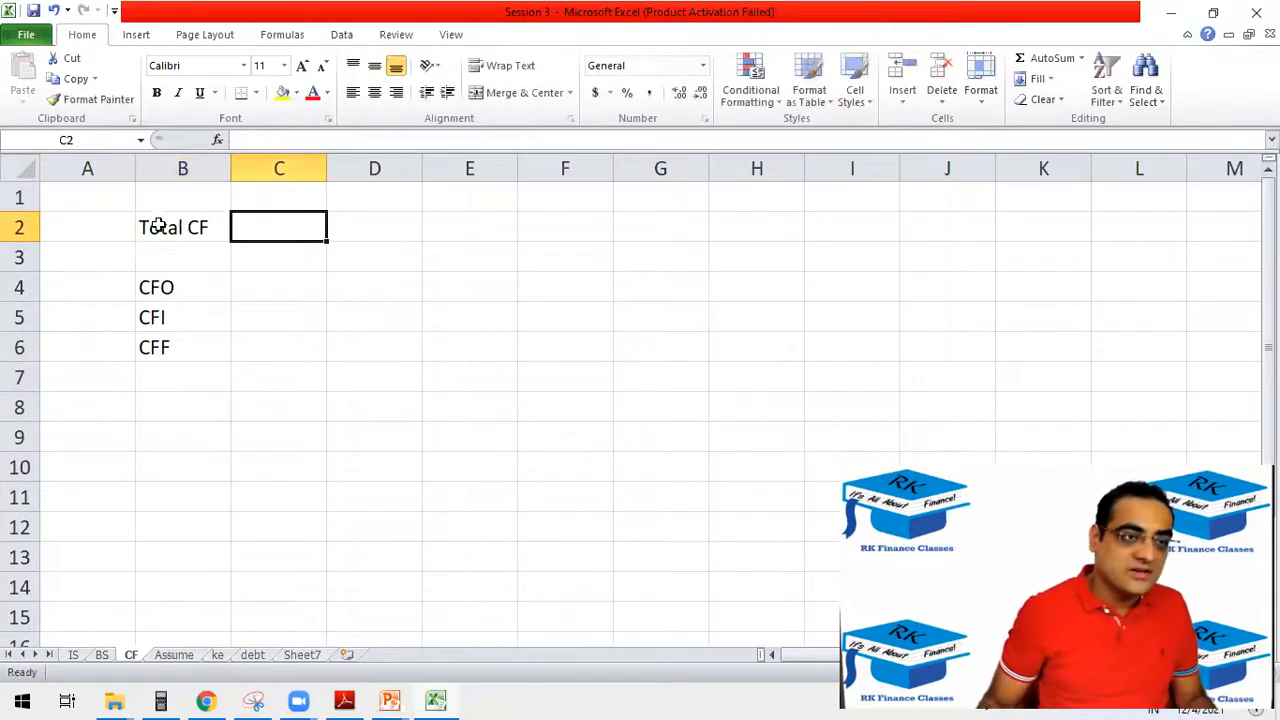
{"action": "left_click", "coordinate": [172, 230]}
{"action": "key", "text": "ctrl+x"}
{"action": "left_click", "coordinate": [149, 370]}
{"action": "key", "text": "ctrl+v"}
Move the four cash flow labels up one row to B3:B6 and make Total CF bold.
{"action": "left_click_drag", "start_coordinate": [177, 291], "coordinate": [184, 366]}
{"action": "key", "text": "ctrl+x"}
{"action": "left_click", "coordinate": [180, 257]}
{"action": "key", "text": "ctrl+v"}
{"action": "left_click", "coordinate": [172, 347]}
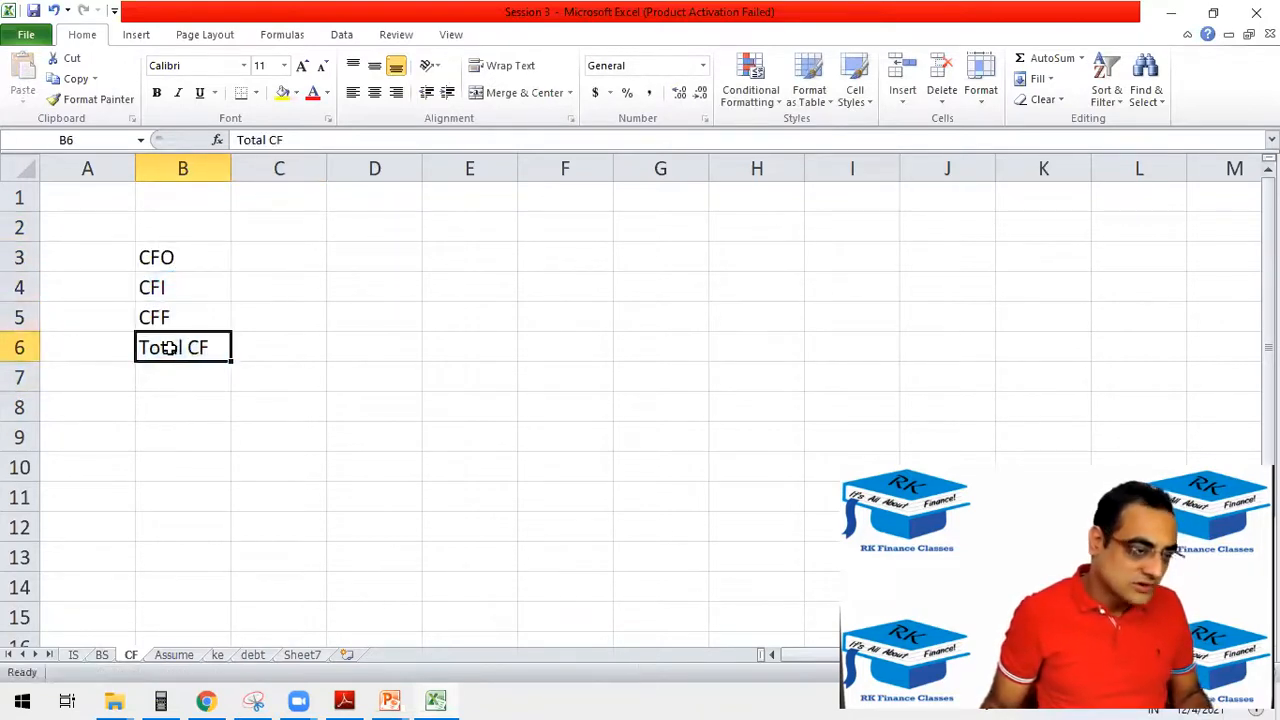
{"action": "key", "text": "ctrl+b"}
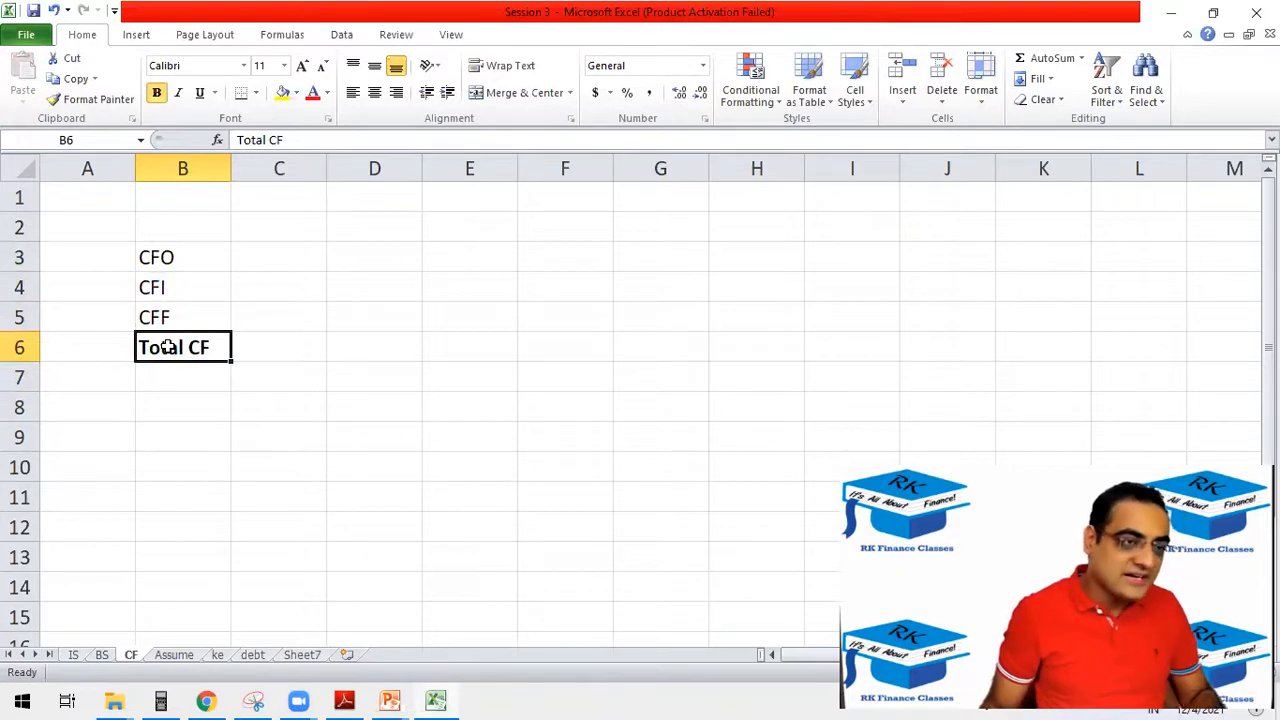
Copy the Est 2022 to 2026 headings from the IS sheet into C1:G2 of the CF sheet and centre them.
{"action": "left_click", "coordinate": [76, 655]}
{"action": "left_click_drag", "start_coordinate": [366, 229], "coordinate": [700, 237]}
{"action": "key", "text": "ctrl+c"}
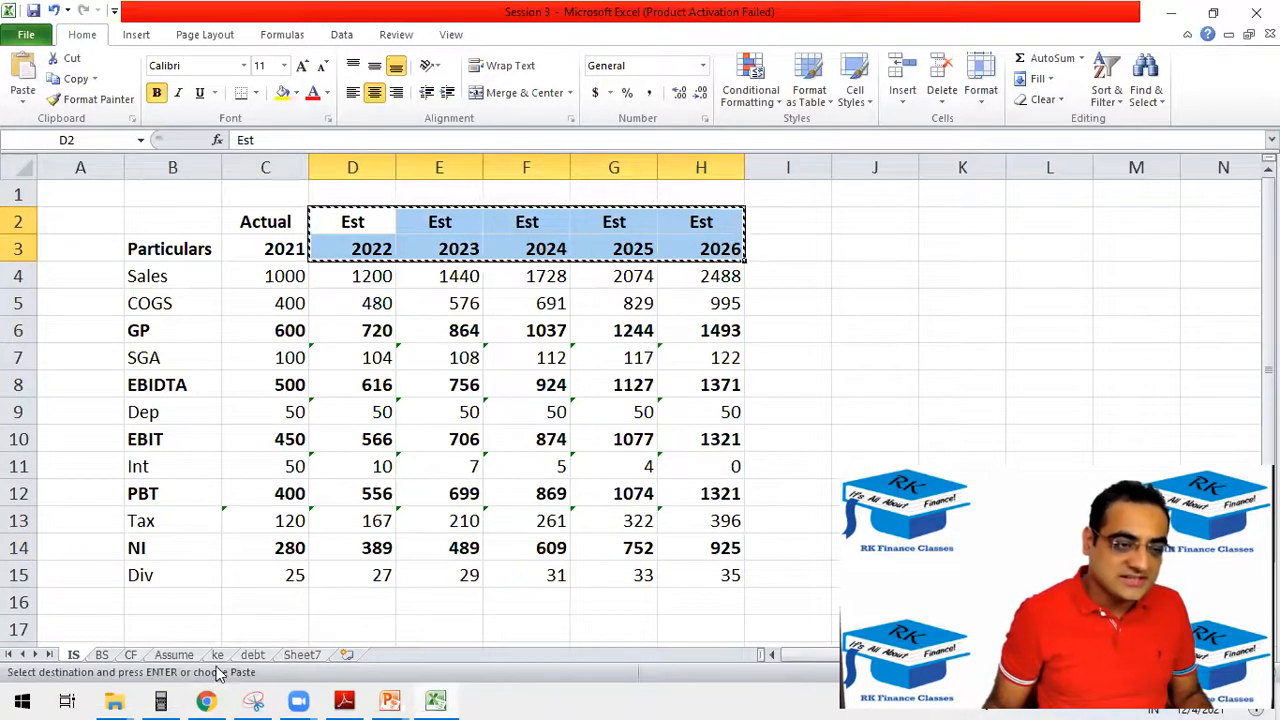
{"action": "left_click", "coordinate": [136, 657]}
{"action": "left_click", "coordinate": [279, 200]}
{"action": "key", "text": "ctrl+v"}
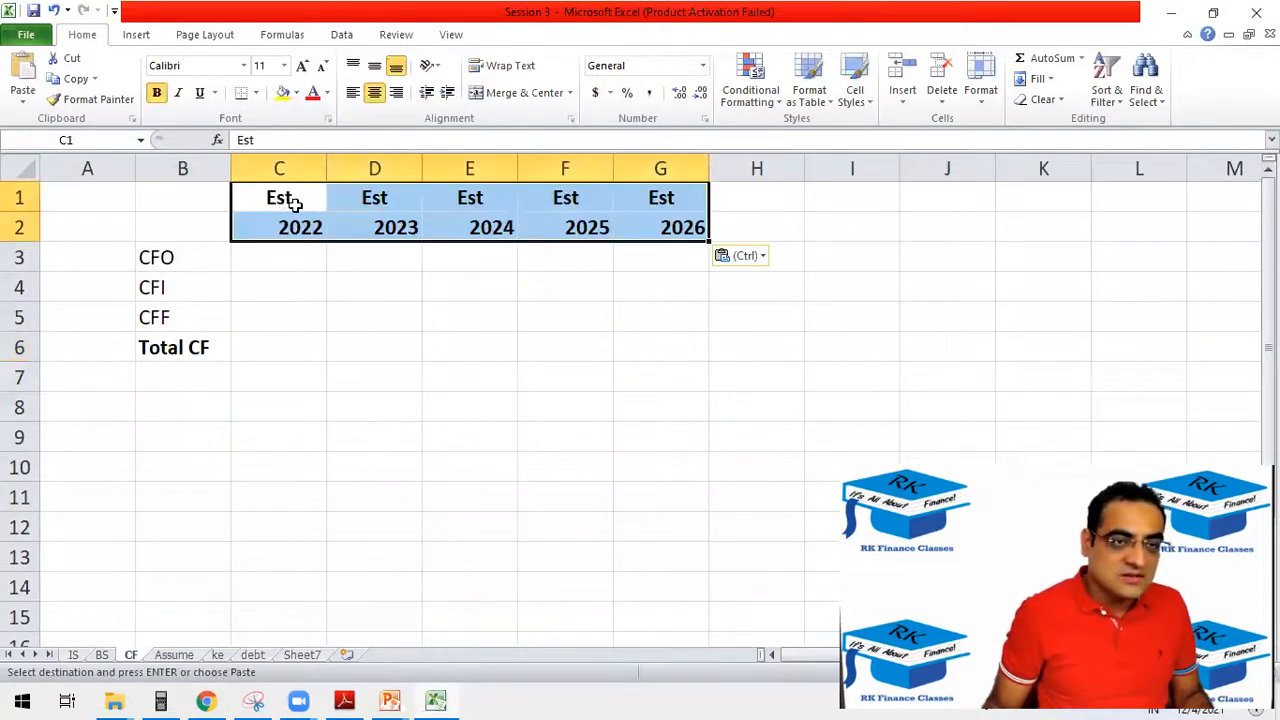
{"action": "left_click", "coordinate": [376, 94]}
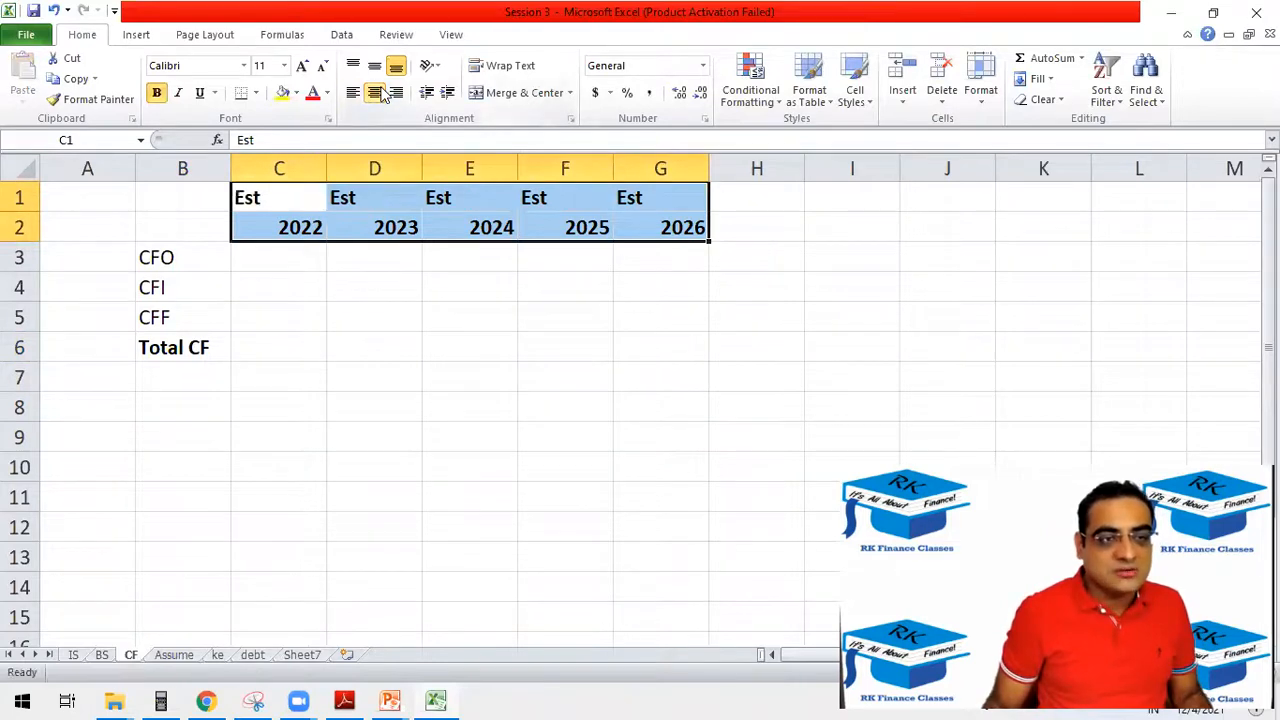
{"action": "left_click", "coordinate": [378, 95]}
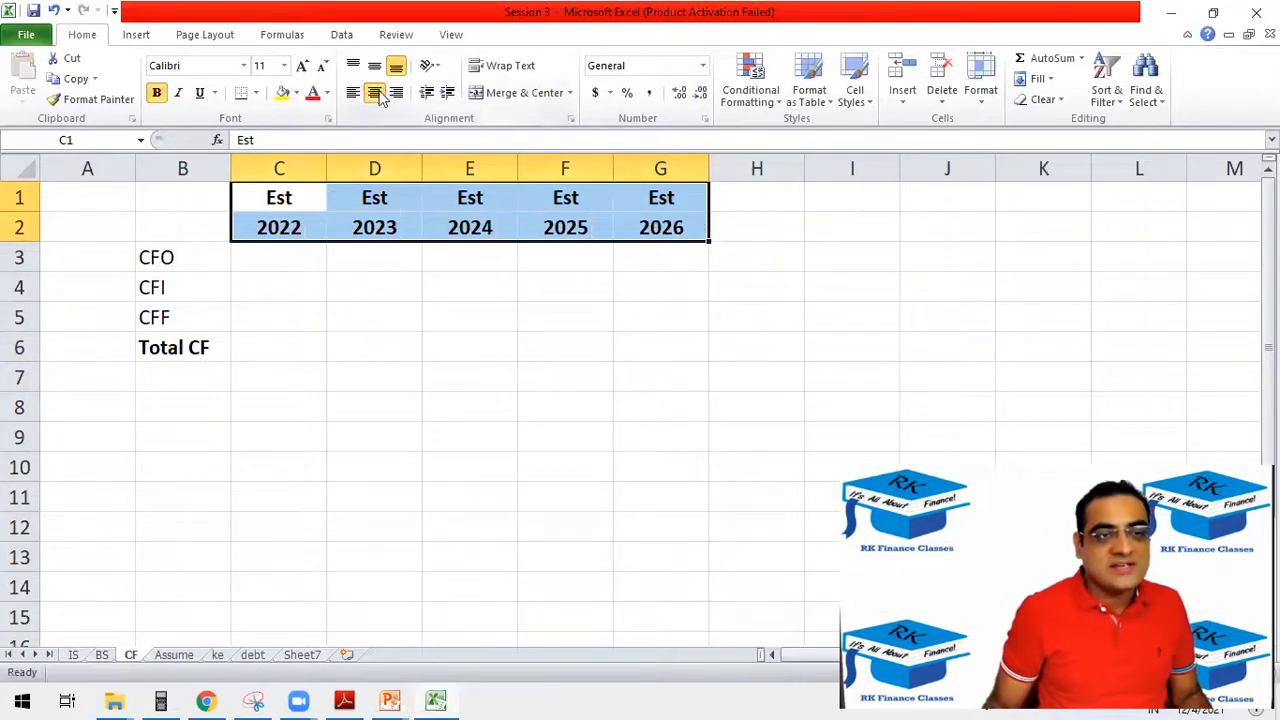
Calculate the 2022 Total CF in C6 with =SUM(C3:C5).
{"action": "left_click", "coordinate": [293, 341]}
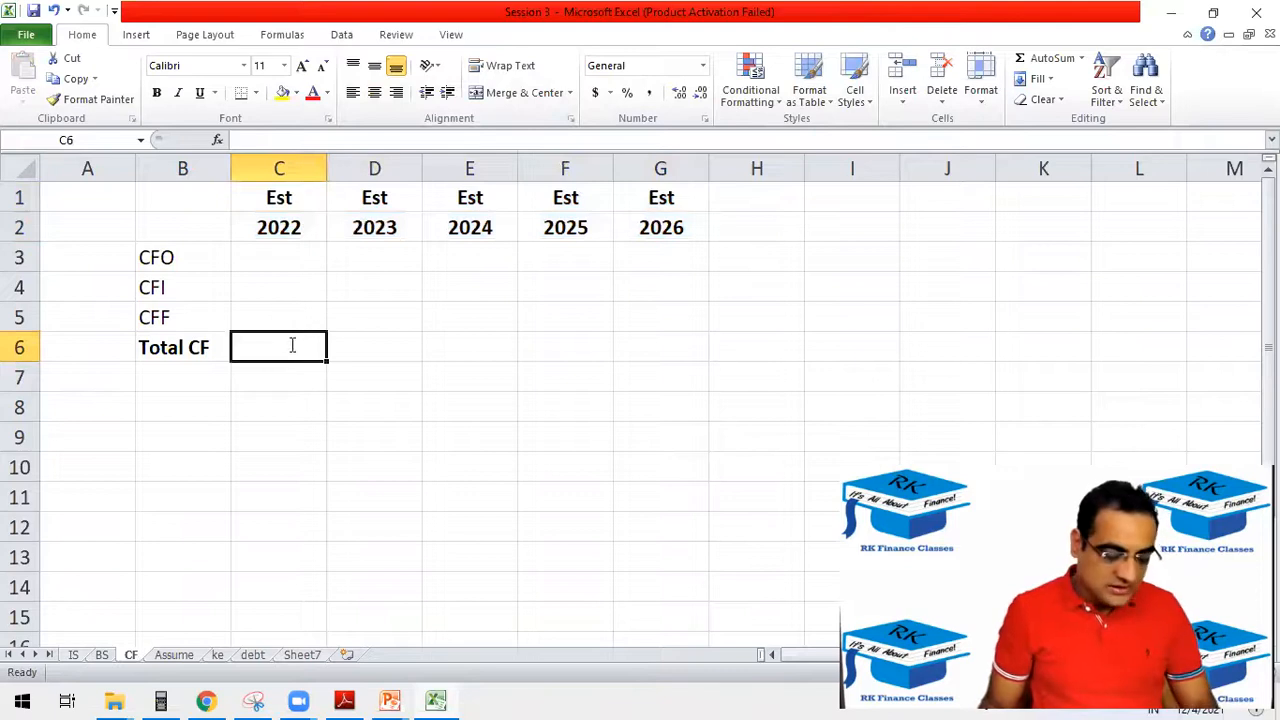
{"action": "type", "text": "=sum"}
{"action": "key", "text": "Tab"}
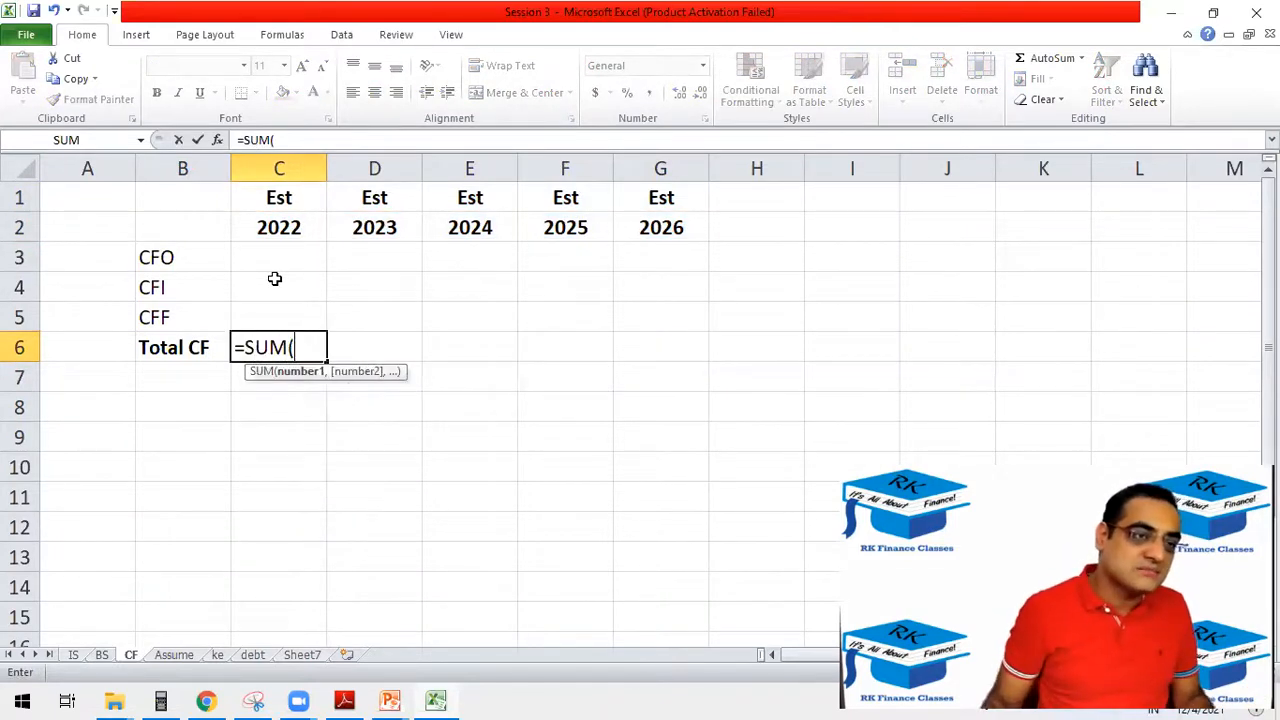
{"action": "left_click_drag", "start_coordinate": [258, 257], "coordinate": [259, 322]}
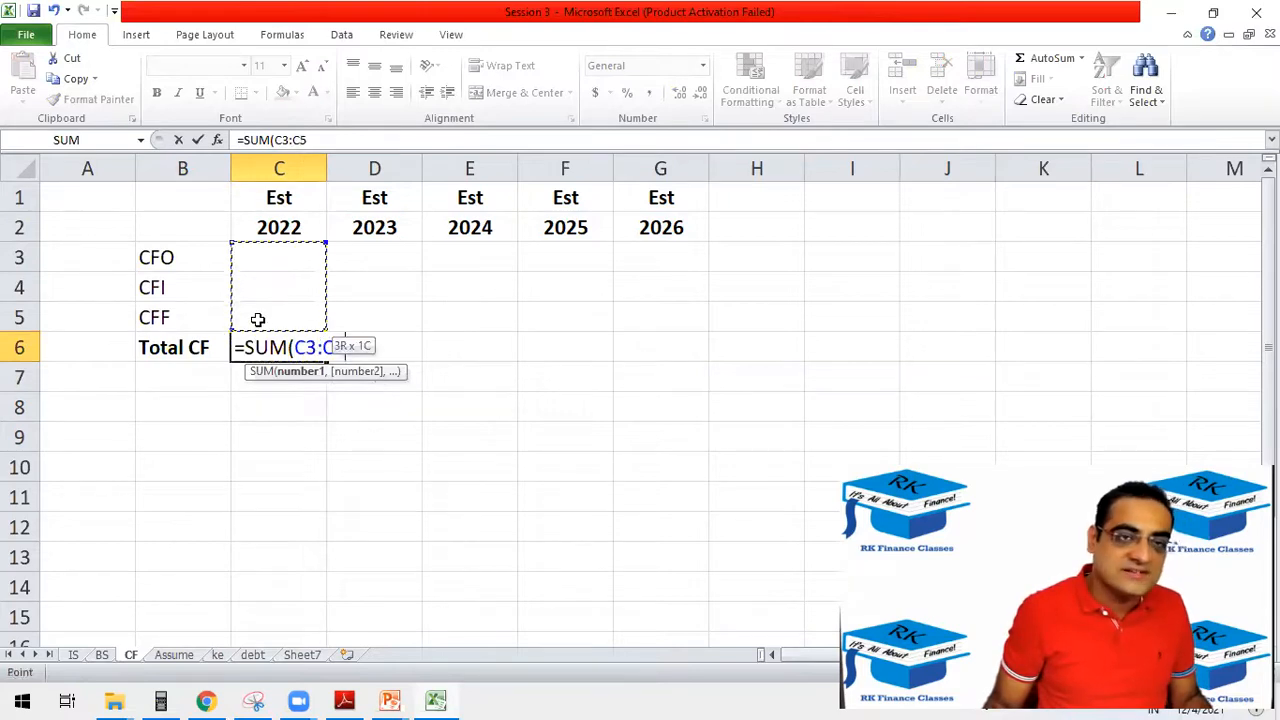
{"action": "type", "text": ")"}
{"action": "key", "text": "Return"}
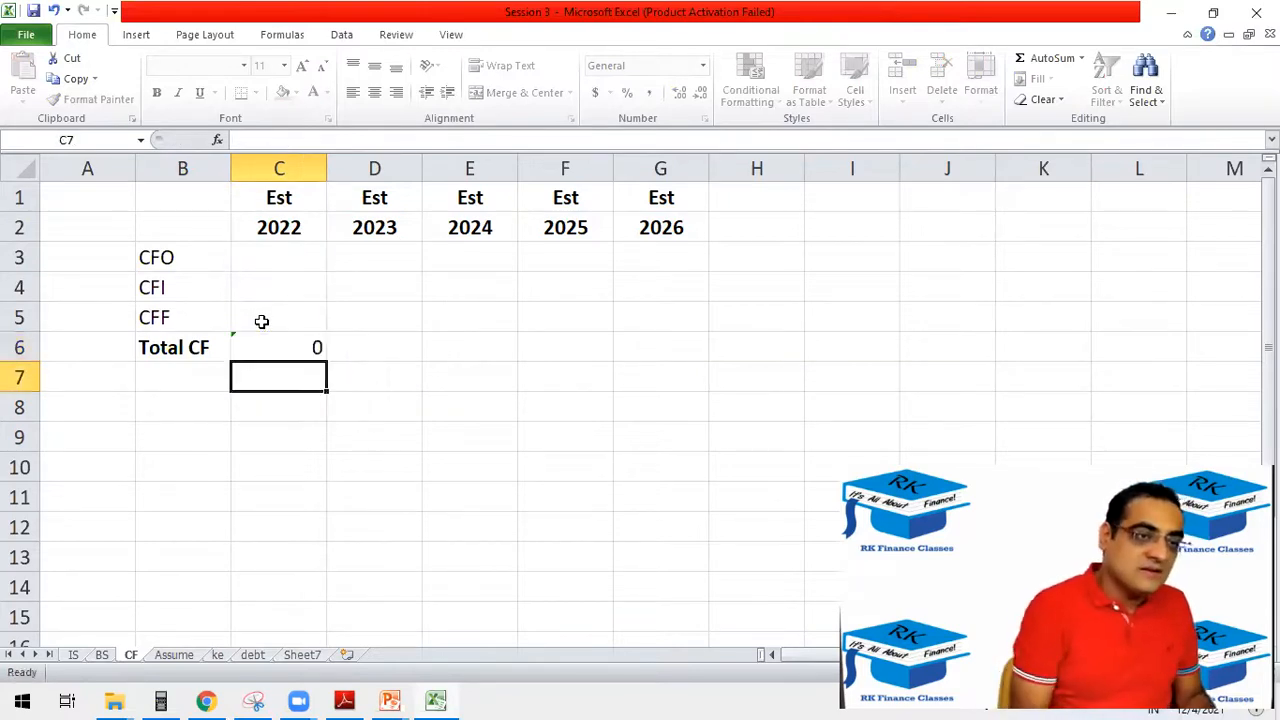
Make the Total CF value in C6 bold and fill its formula across to G6.
{"action": "left_click", "coordinate": [305, 338]}
{"action": "key", "text": "ctrl+b"}
{"action": "left_click_drag", "start_coordinate": [329, 362], "coordinate": [702, 316]}
{"action": "left_click", "coordinate": [351, 494]}
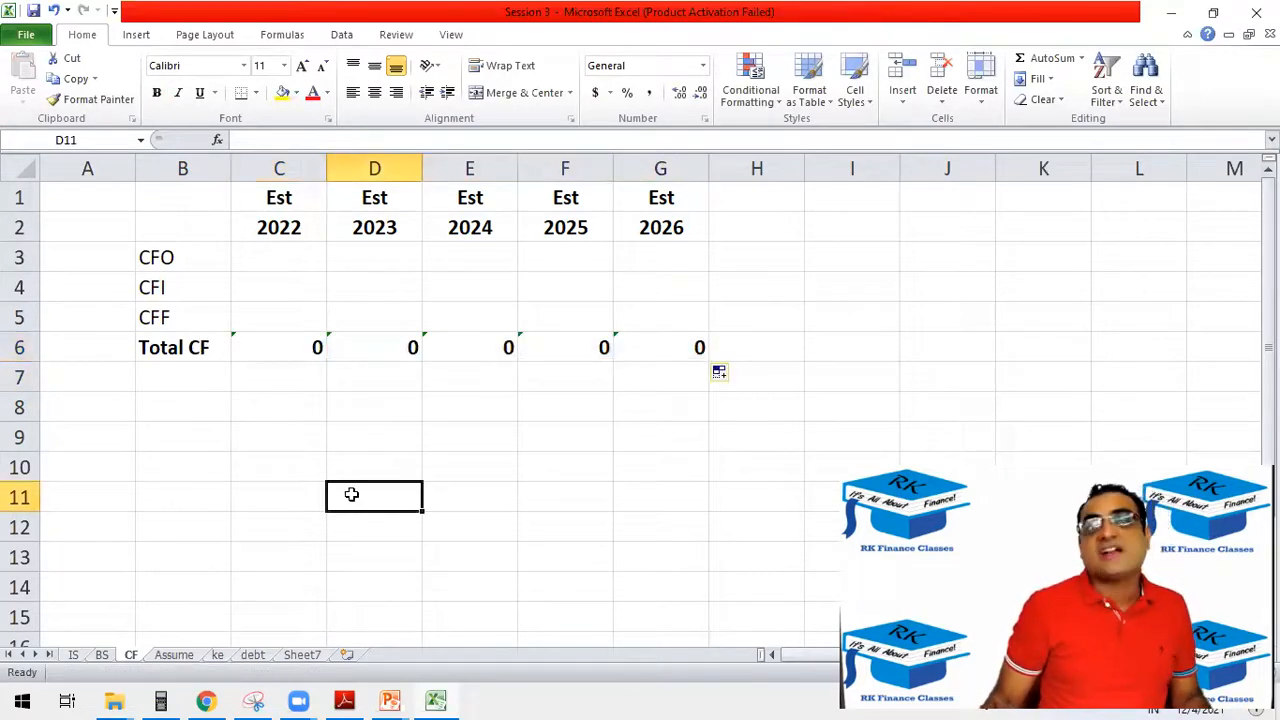
Enter 200 as the 2021 cash in C5 of the BS sheet and begin the D5 formula with a reference to C5.
{"action": "left_click", "coordinate": [102, 655]}
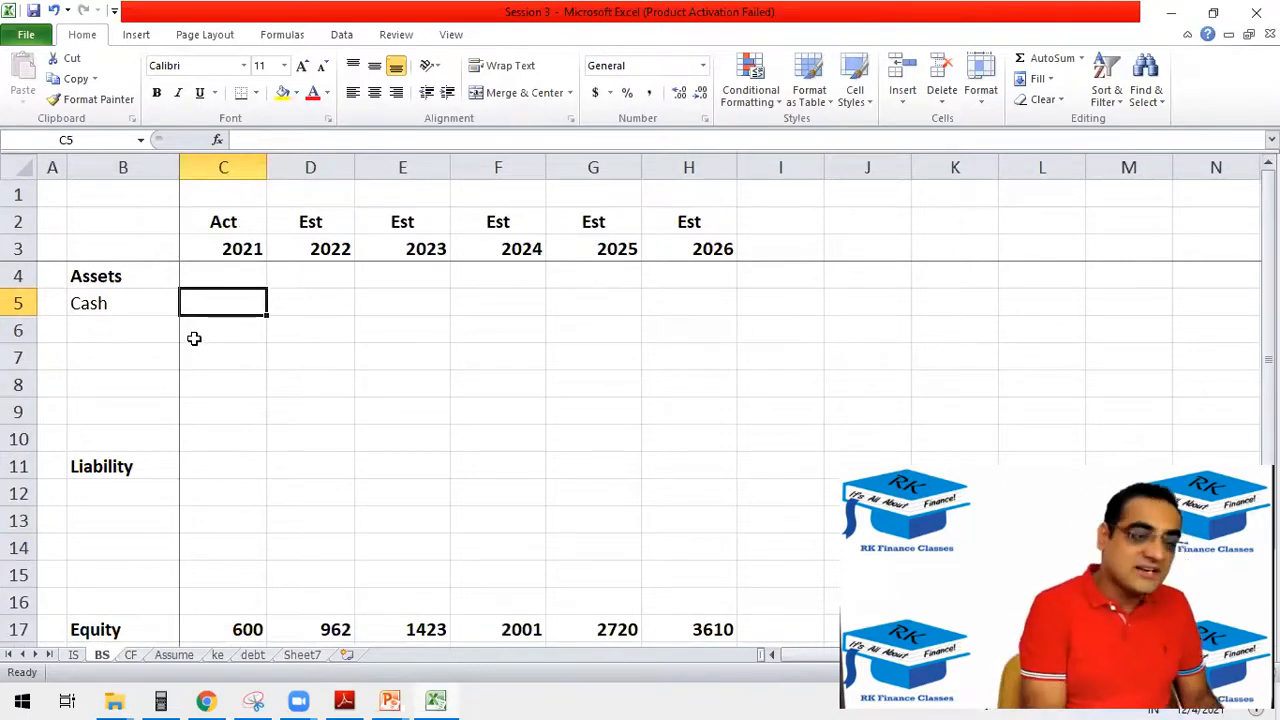
{"action": "type", "text": "200"}
{"action": "key", "text": "Tab"}
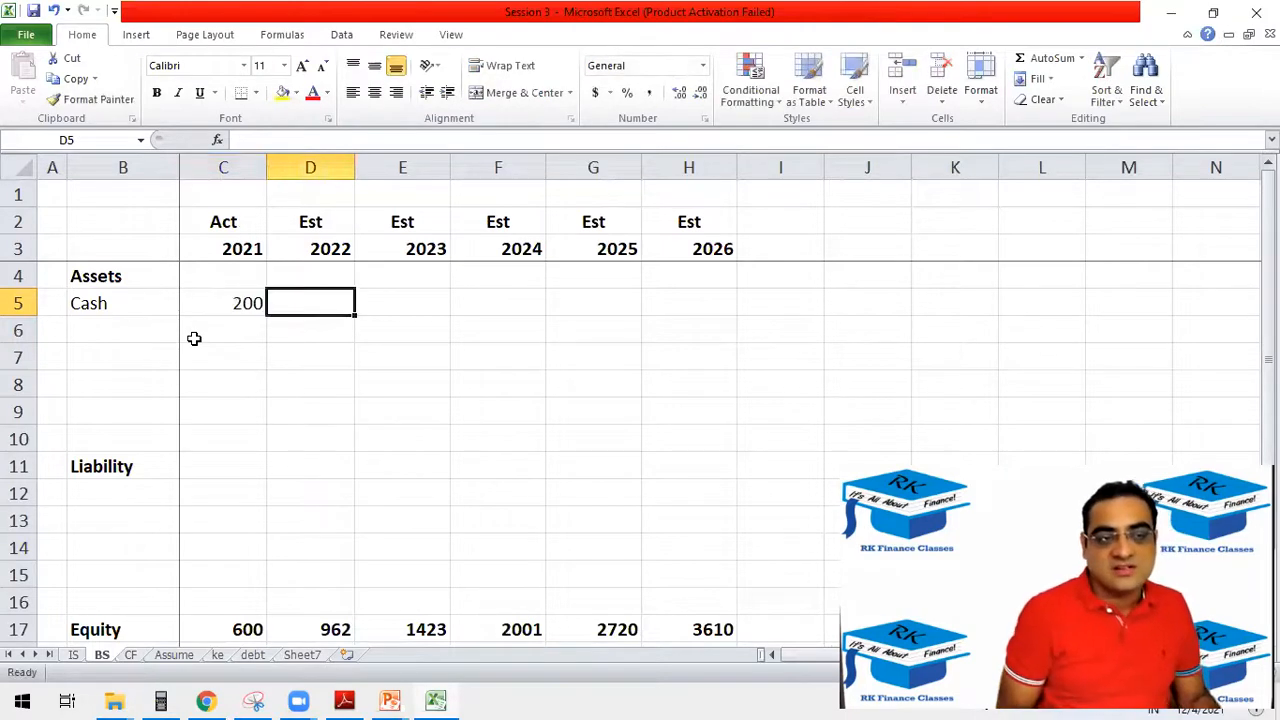
{"action": "type", "text": "="}
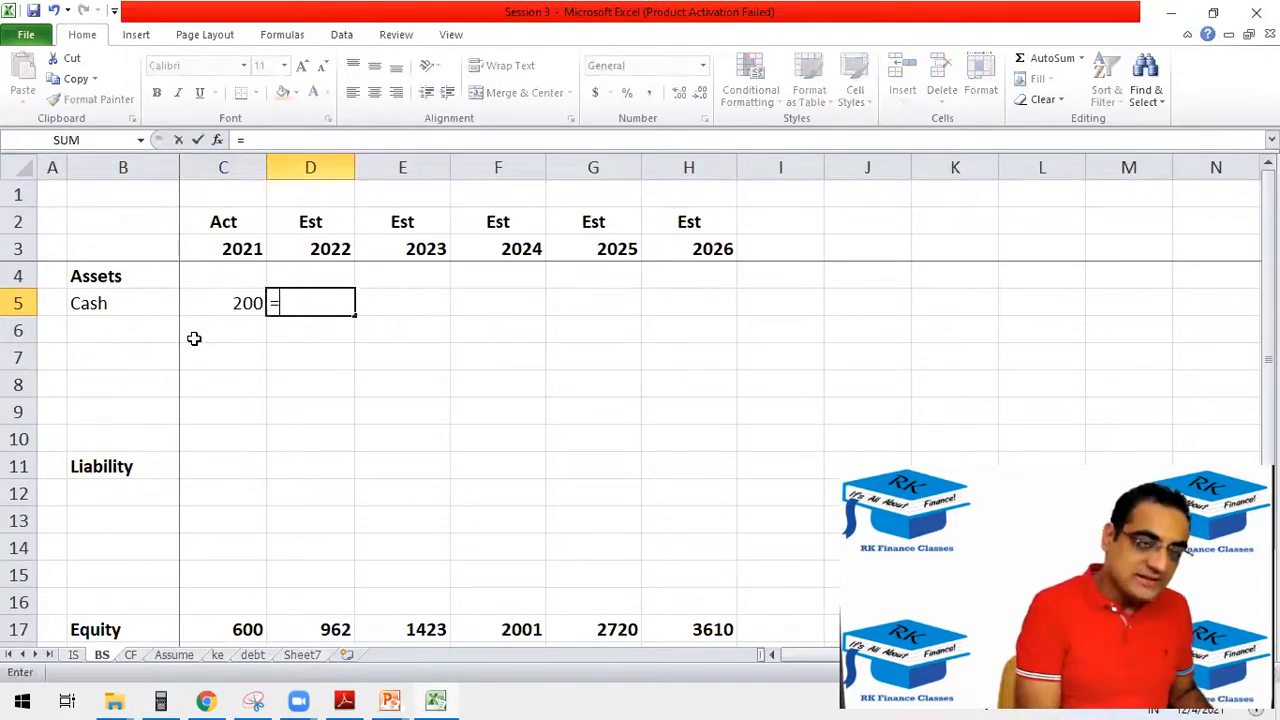
{"action": "key", "text": "Left"}
Switch to the PowerPoint slide show, erase the old ink and handwrite "Cash end = Cash Beg + CF generated".
{"action": "key", "text": "alt+Tab"}
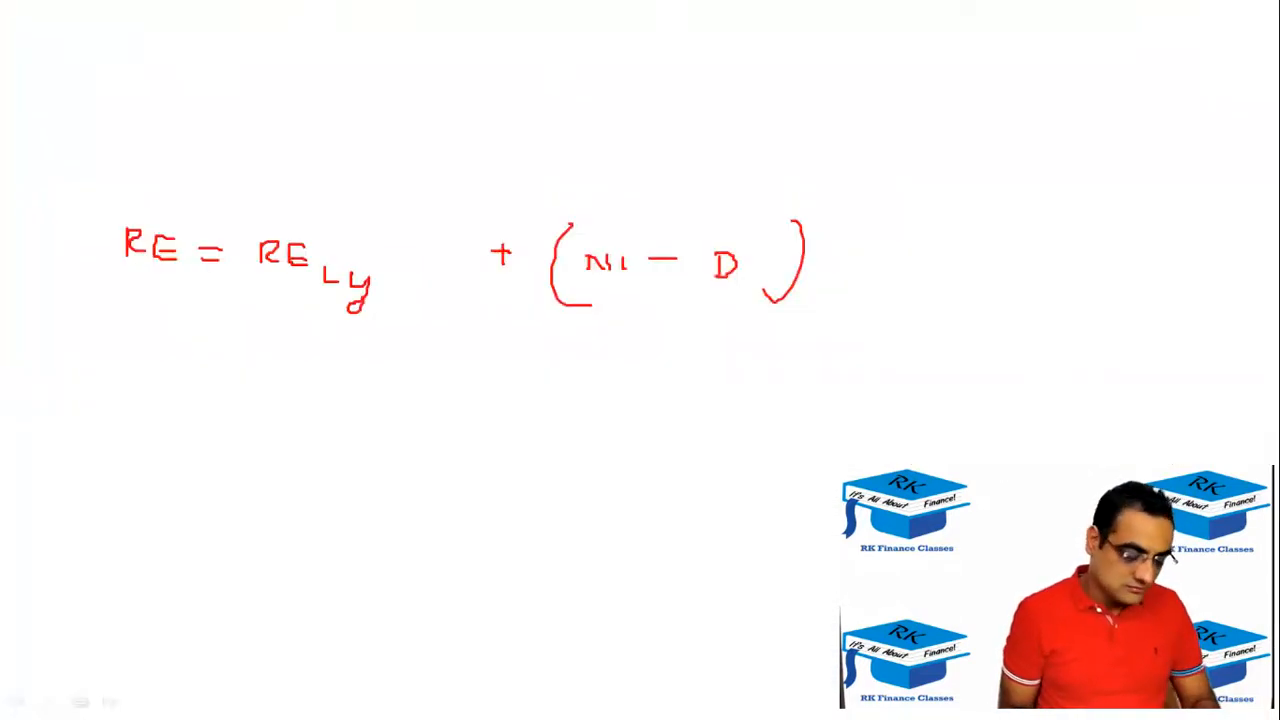
{"action": "key", "text": "e"}
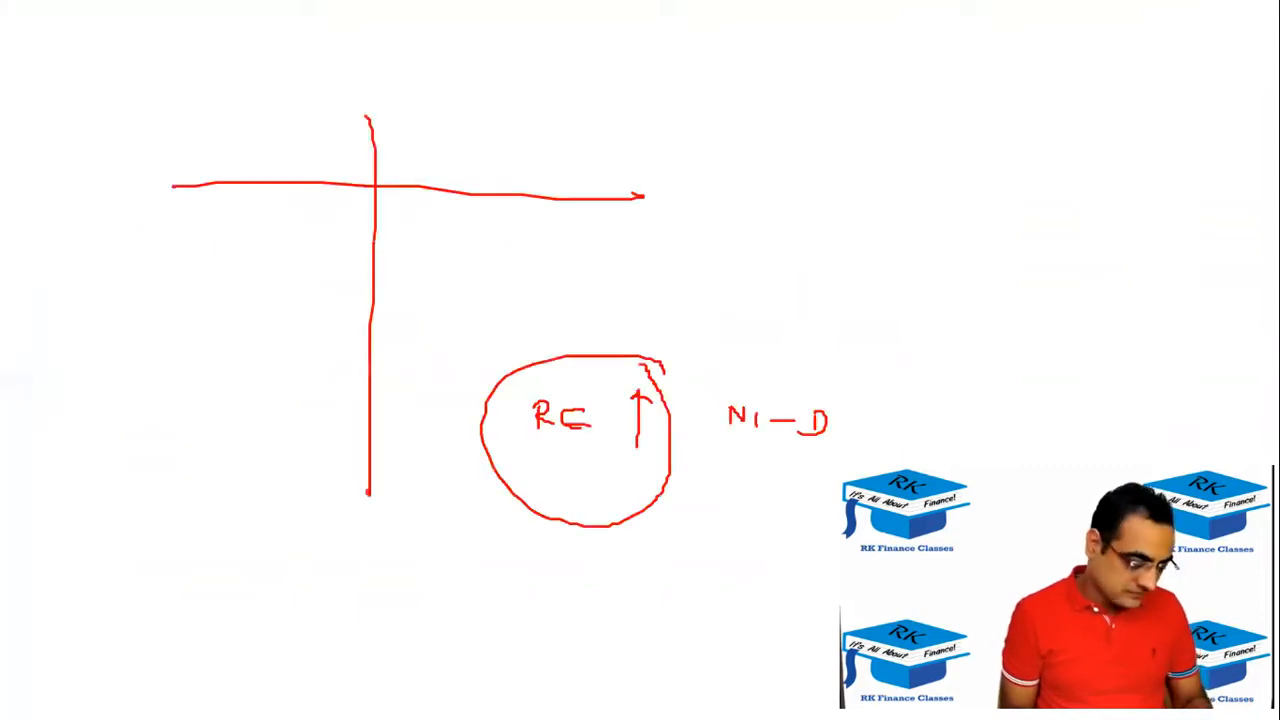
{"action": "key", "text": "e"}
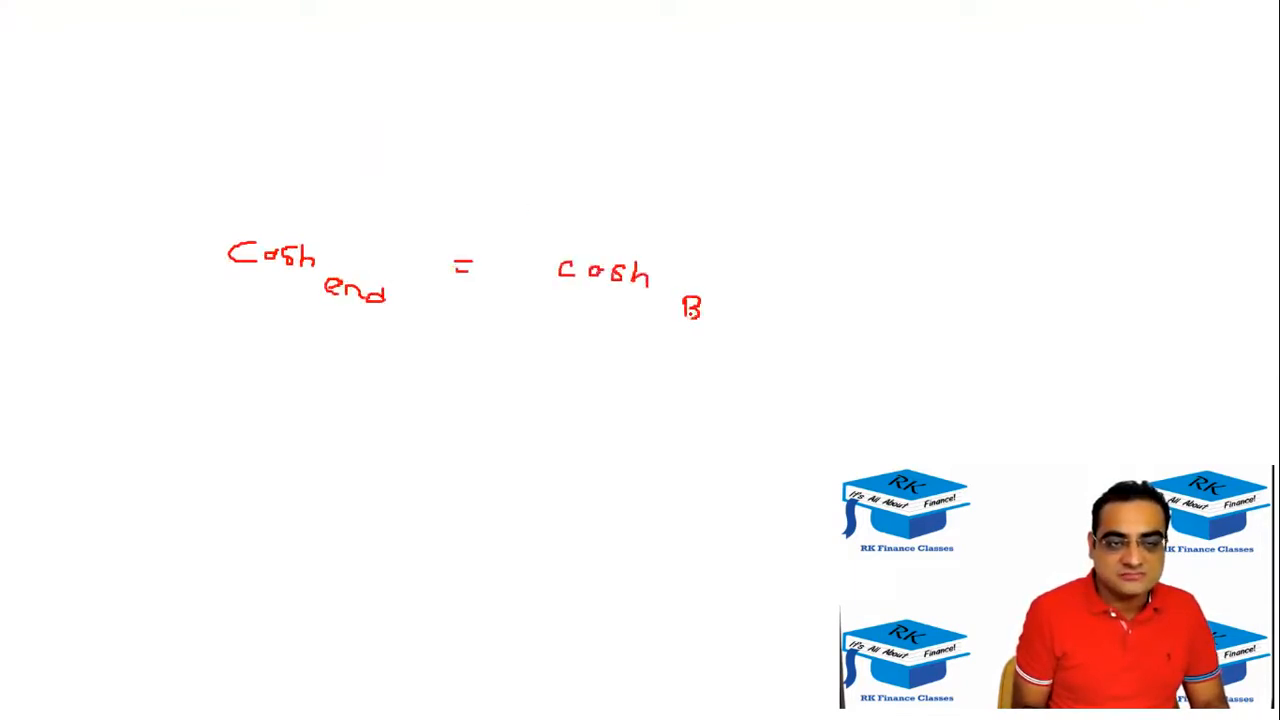
{"action": "left_click_drag", "start_coordinate": [735, 313], "coordinate": [721, 327]}
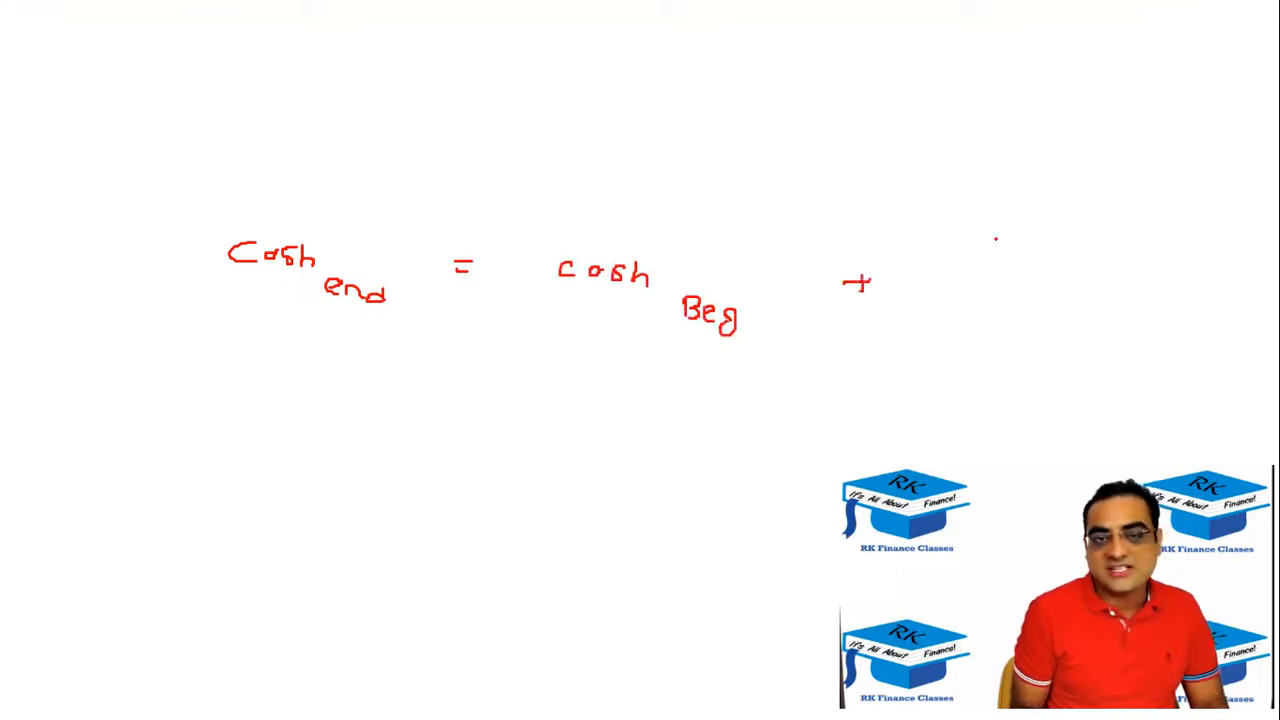
{"action": "left_click_drag", "start_coordinate": [1083, 302], "coordinate": [1072, 330]}
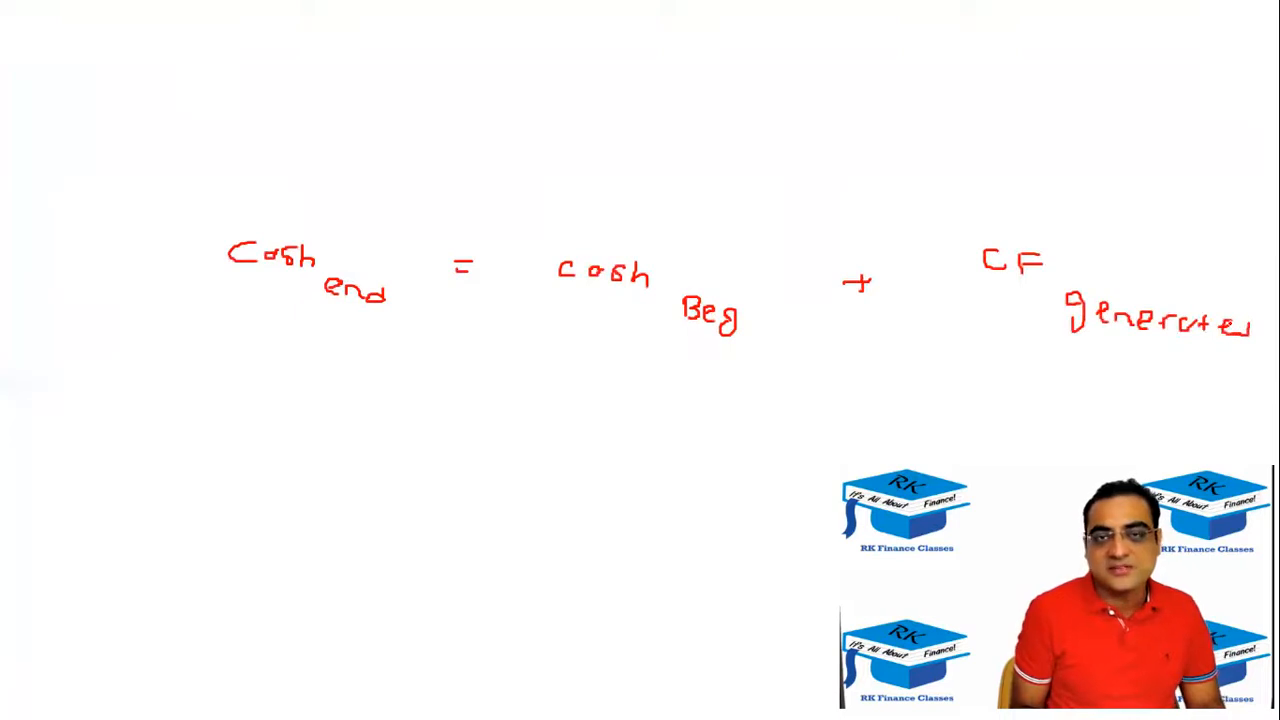
Circle each of the three terms of the handwritten cash formula and draw an arrow down to CF generated.
{"action": "left_click_drag", "start_coordinate": [340, 212], "coordinate": [385, 215]}
{"action": "mouse_move", "coordinate": [722, 232]}
{"action": "left_mouse_down"}
{"action": "mouse_move", "coordinate": [782, 320]}
{"action": "mouse_move", "coordinate": [719, 238]}
{"action": "left_mouse_up"}
{"action": "mouse_move", "coordinate": [1185, 240]}
{"action": "left_mouse_down"}
{"action": "mouse_move", "coordinate": [1215, 360]}
{"action": "mouse_move", "coordinate": [1148, 243]}
{"action": "left_mouse_up"}
{"action": "left_click_drag", "start_coordinate": [1093, 86], "coordinate": [1082, 190]}
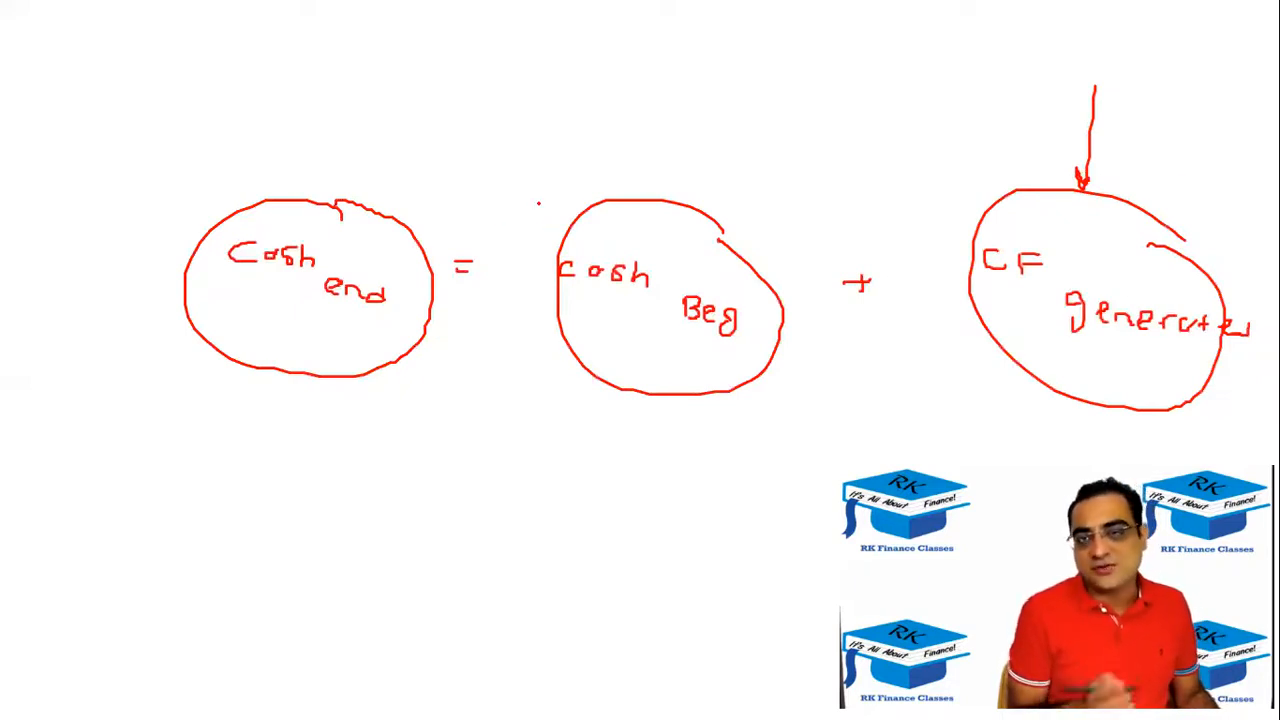
Return to Excel and complete the 2022 cash formula in D5 as =C5+CF!C6.
{"action": "key", "text": "alt+Tab"}
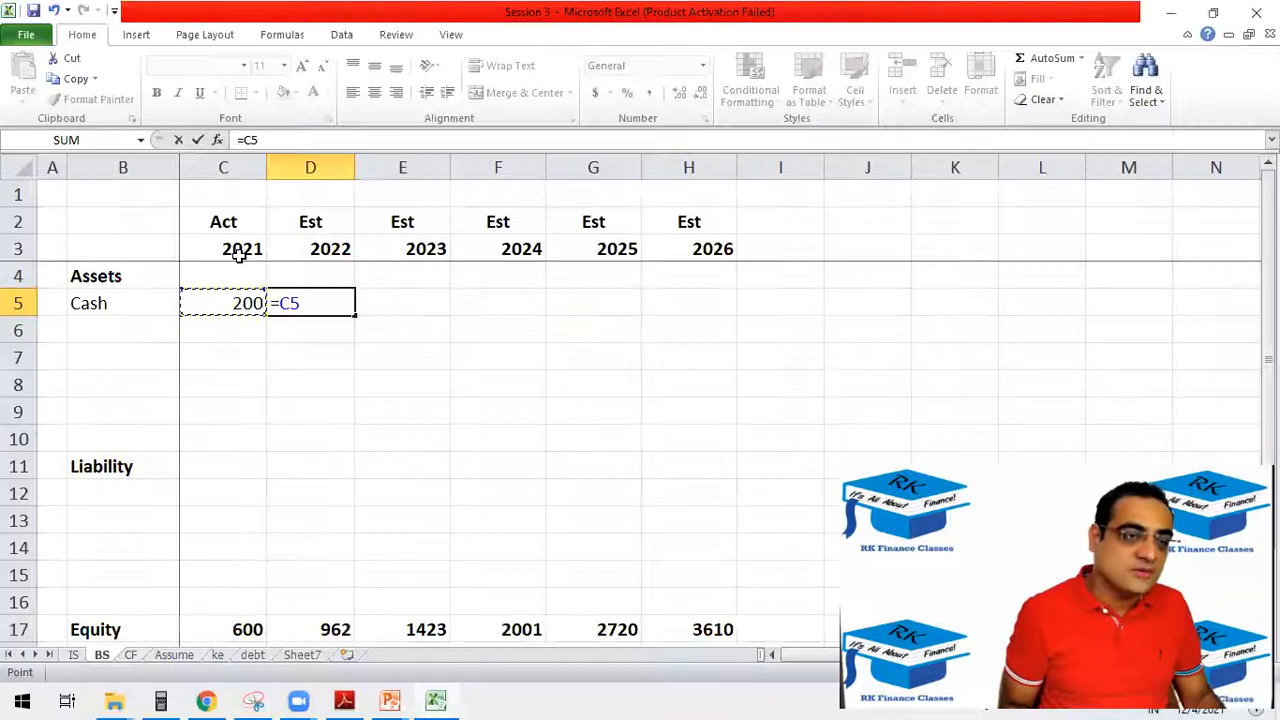
{"action": "left_click", "coordinate": [322, 144]}
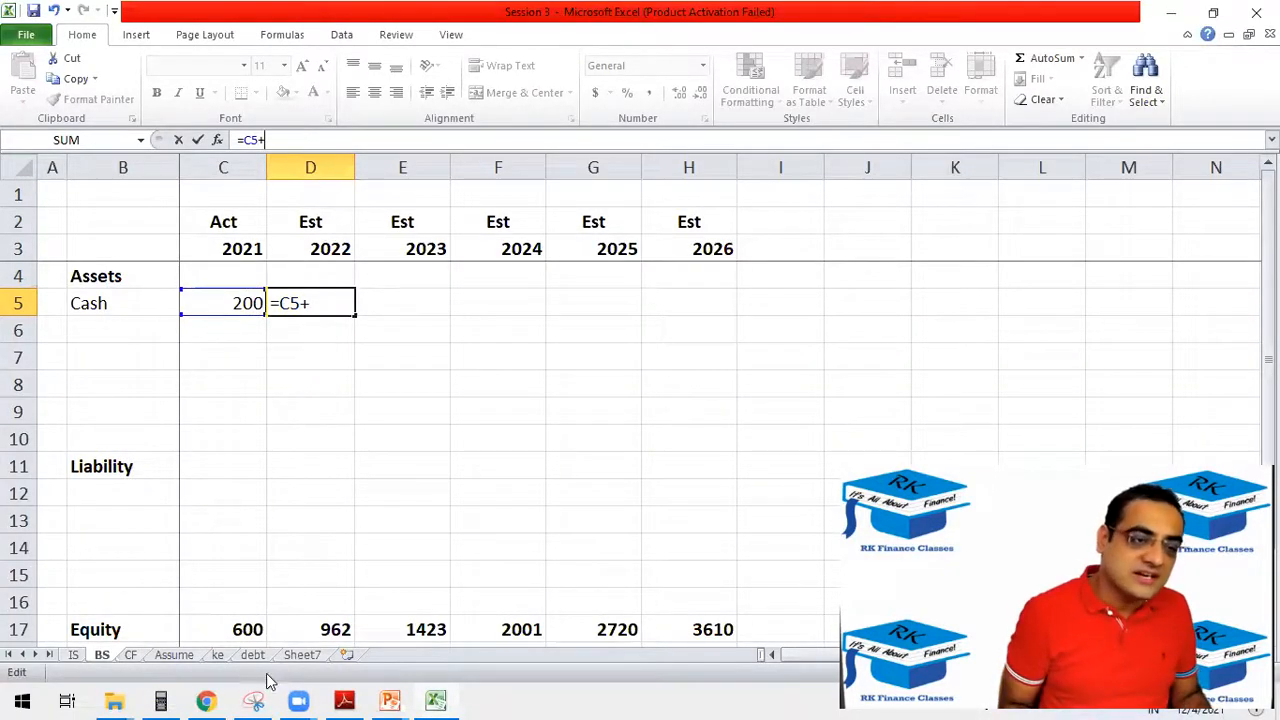
{"action": "left_click", "coordinate": [130, 654]}
{"action": "left_click", "coordinate": [275, 347]}
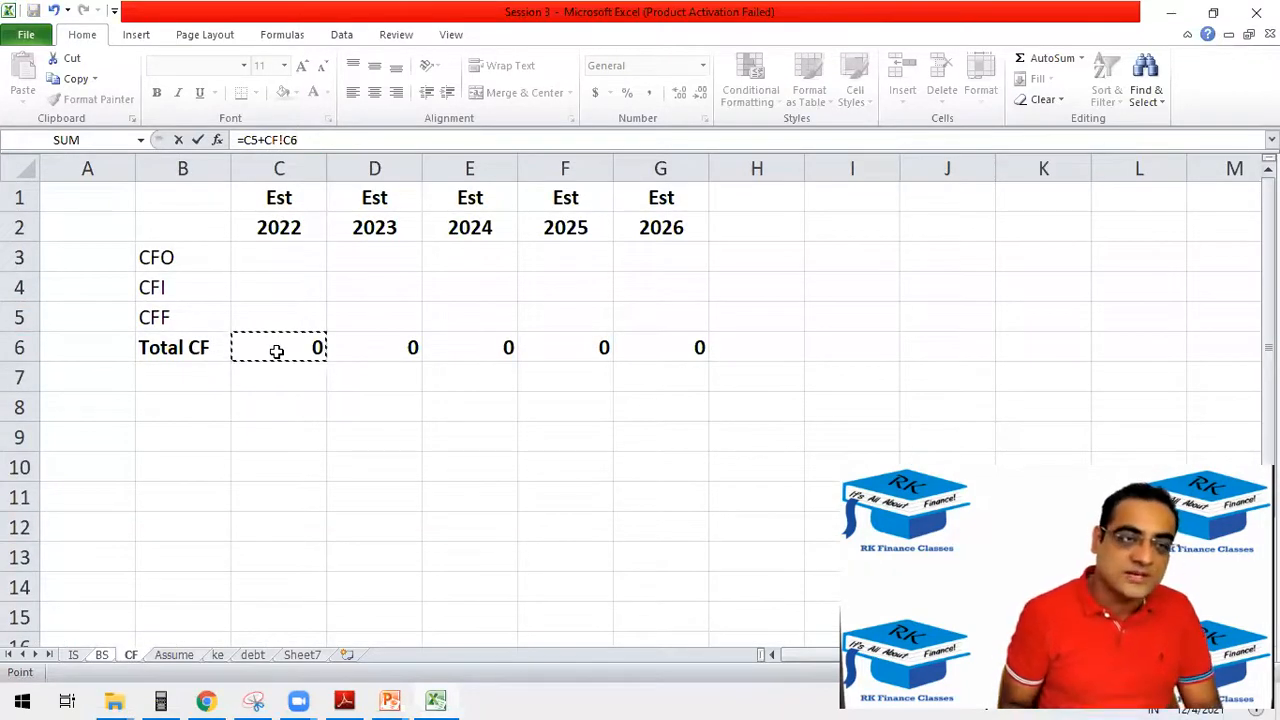
{"action": "key", "text": "Return"}
{"action": "left_click", "coordinate": [337, 300]}
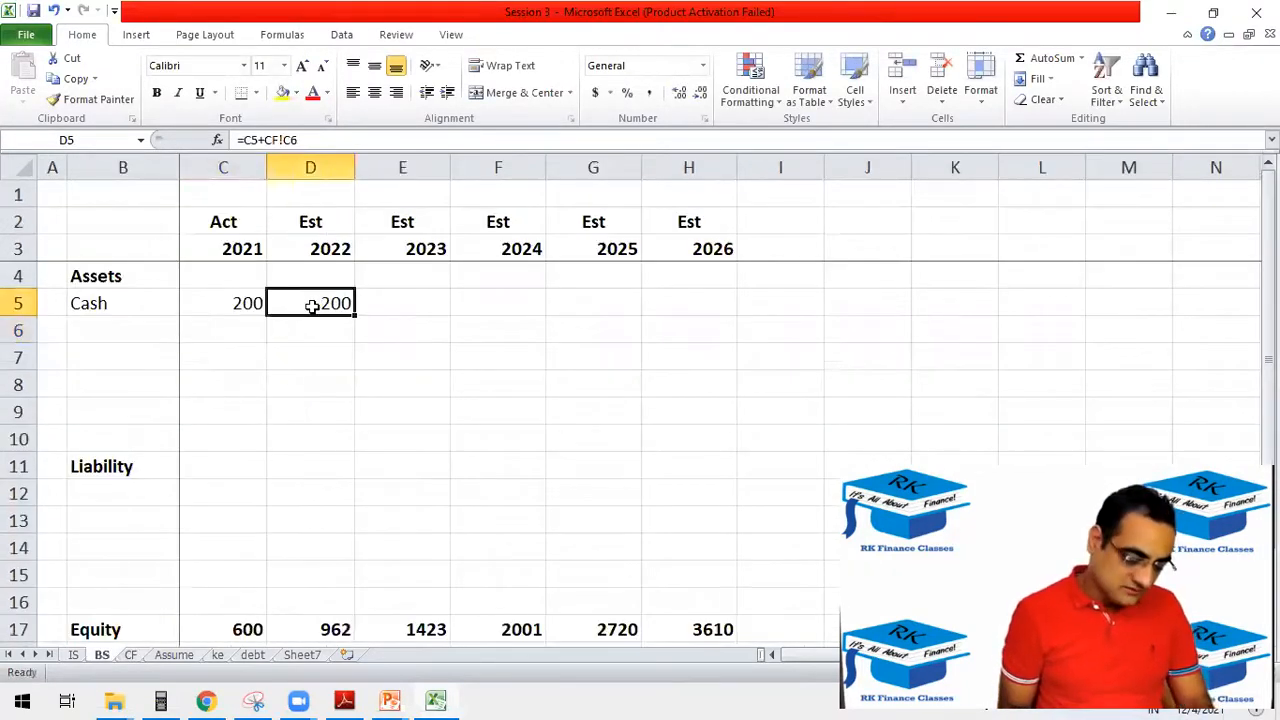
Re-enter the 2022 cash formula in D5, adding the CF sheet's 2022 Total CF to the 2021 cash: =C5+CF!C6.
{"action": "type", "text": "="}
{"action": "left_click", "coordinate": [240, 302]}
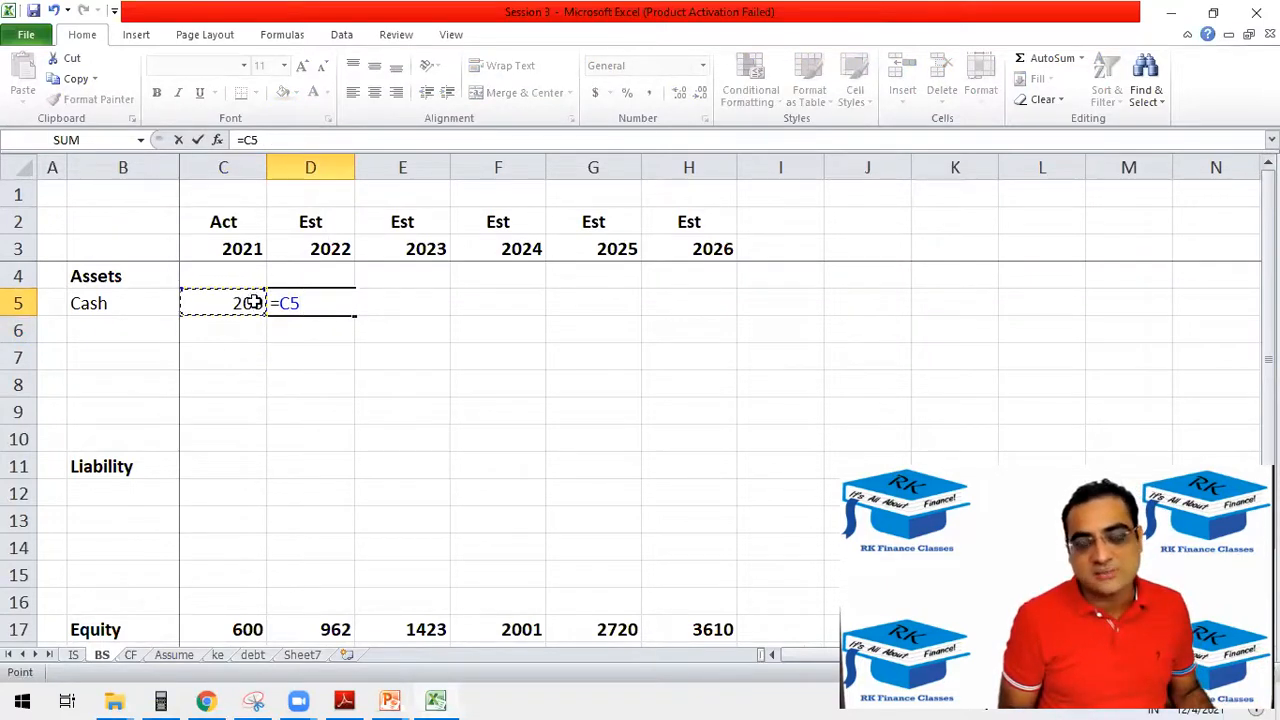
{"action": "type", "text": "+"}
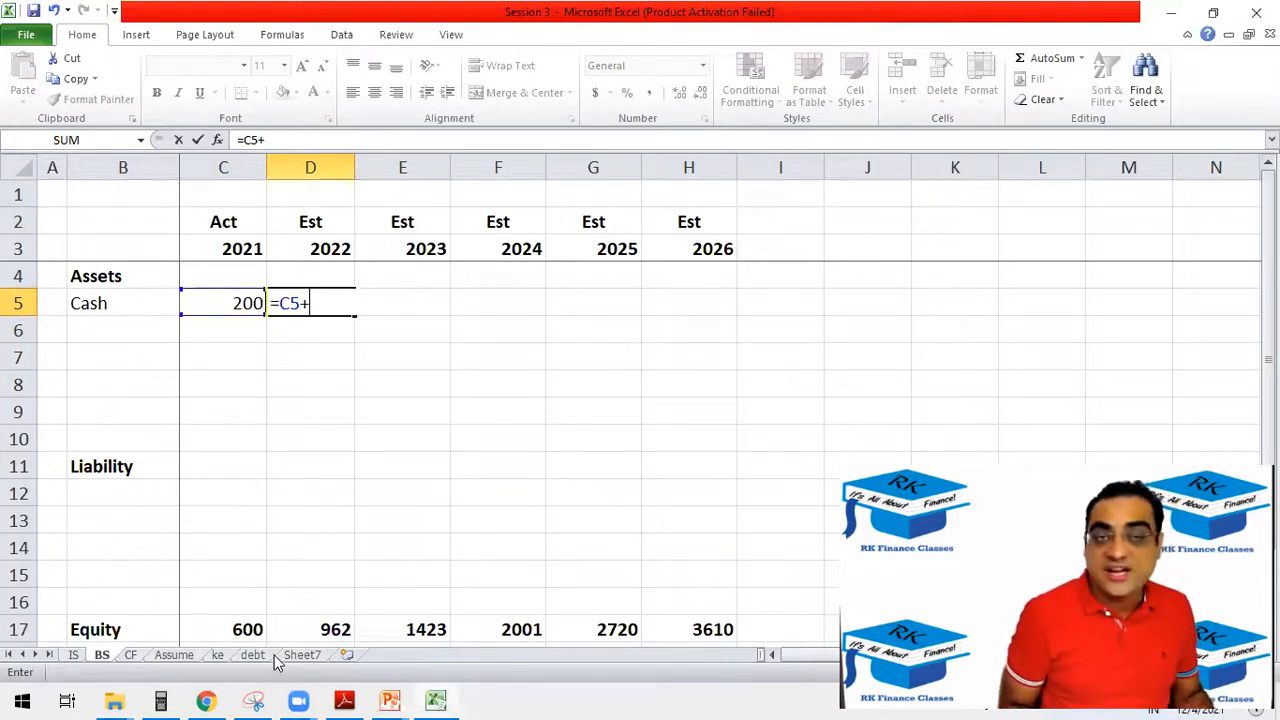
{"action": "left_click", "coordinate": [131, 657]}
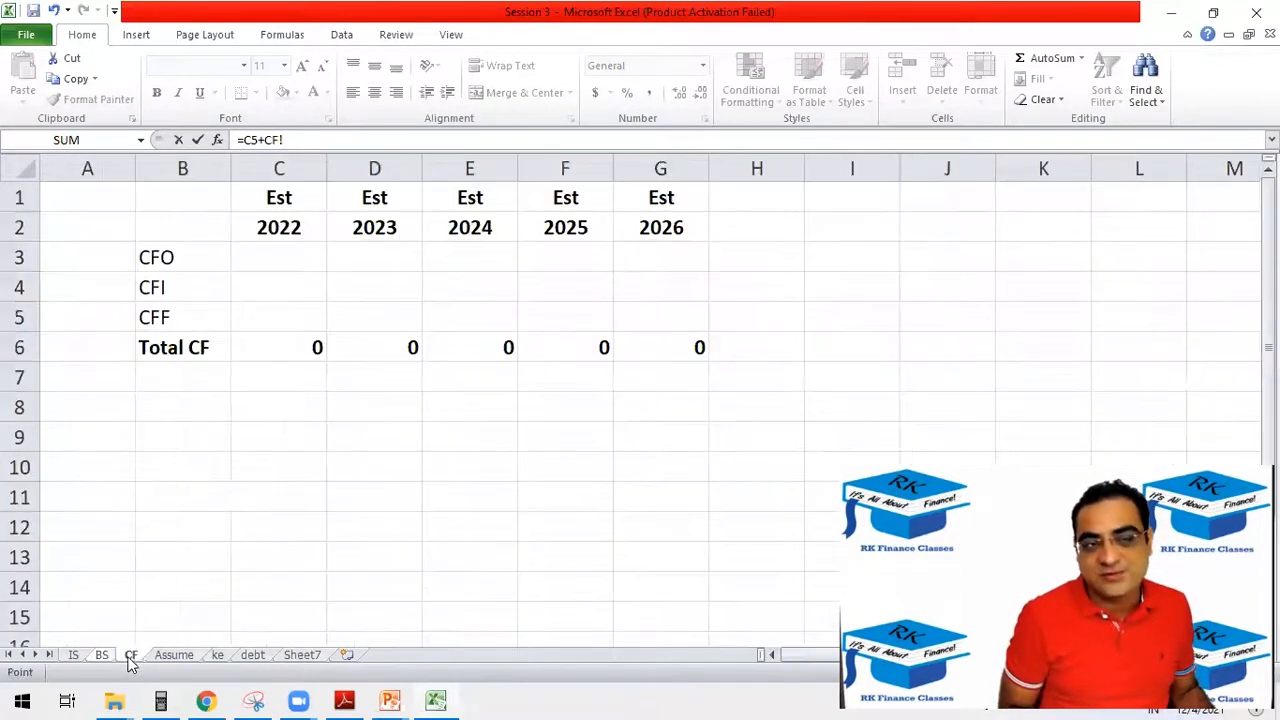
{"action": "left_click", "coordinate": [277, 347]}
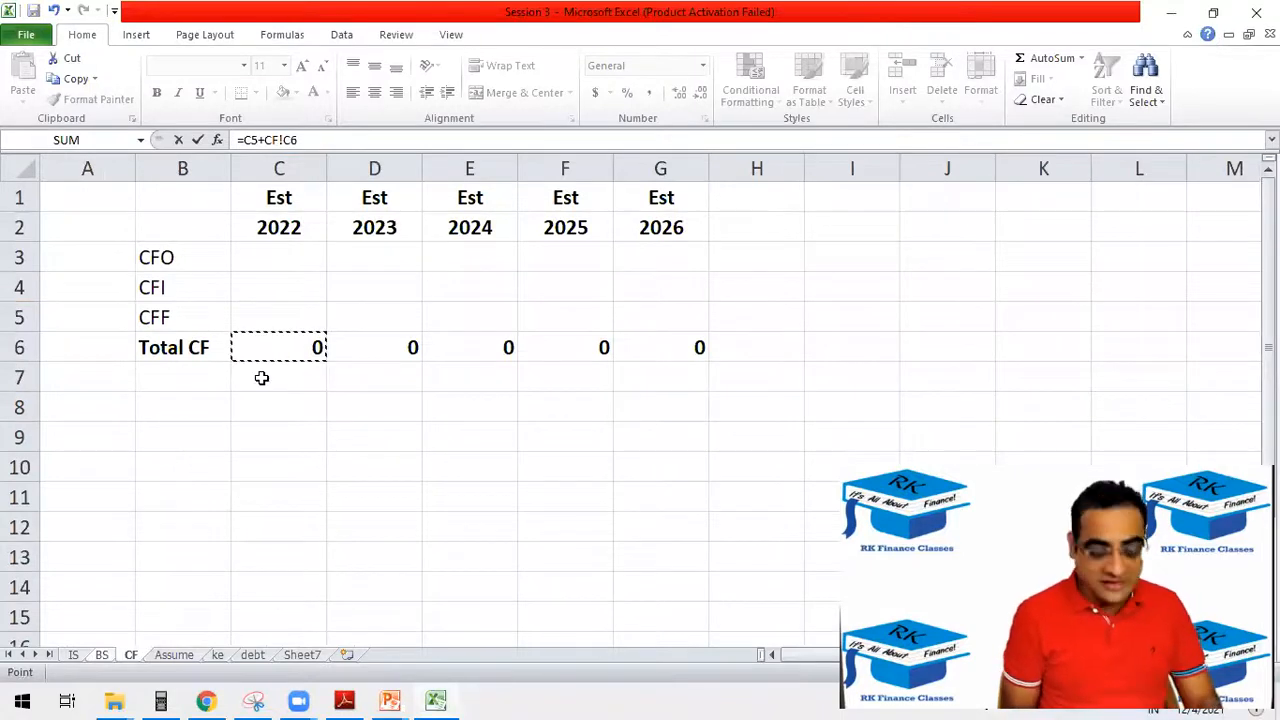
{"action": "key", "text": "Return"}
{"action": "left_click", "coordinate": [340, 303]}
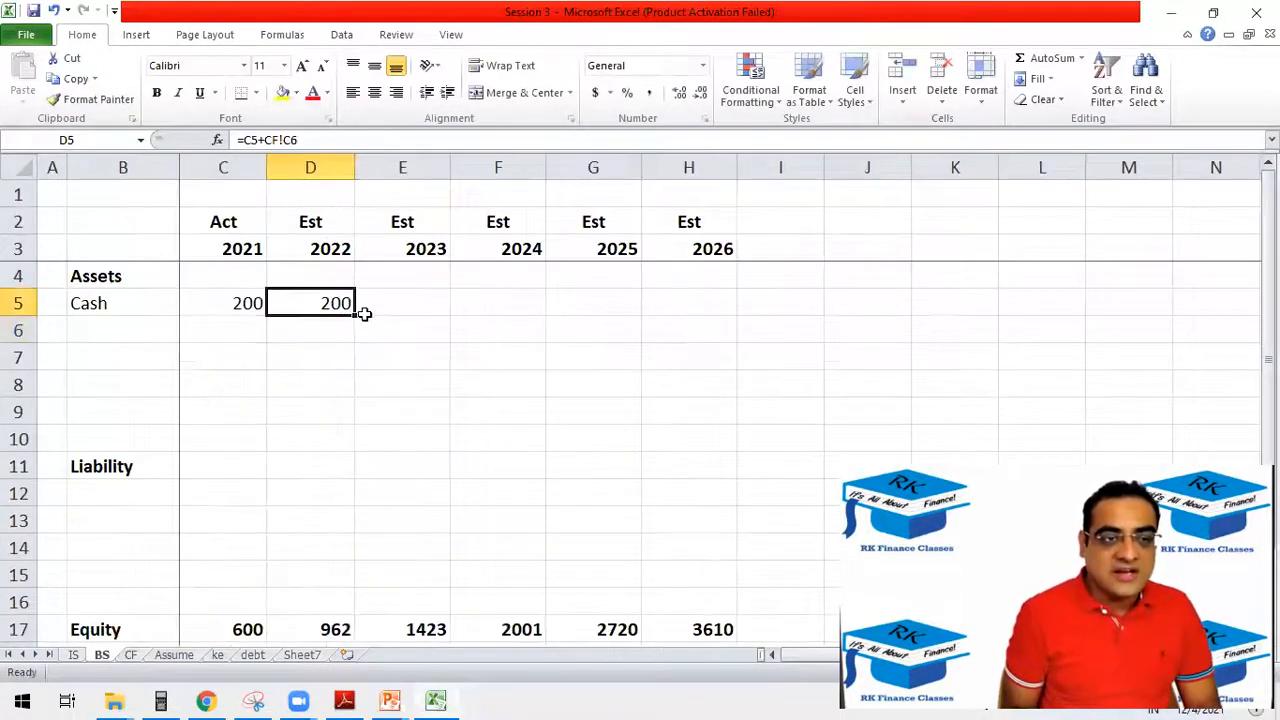
Fill the 2022 cash formula across to 2026 and check the 2026 link against Total CF on the CF sheet.
{"action": "left_click_drag", "start_coordinate": [356, 317], "coordinate": [716, 327]}
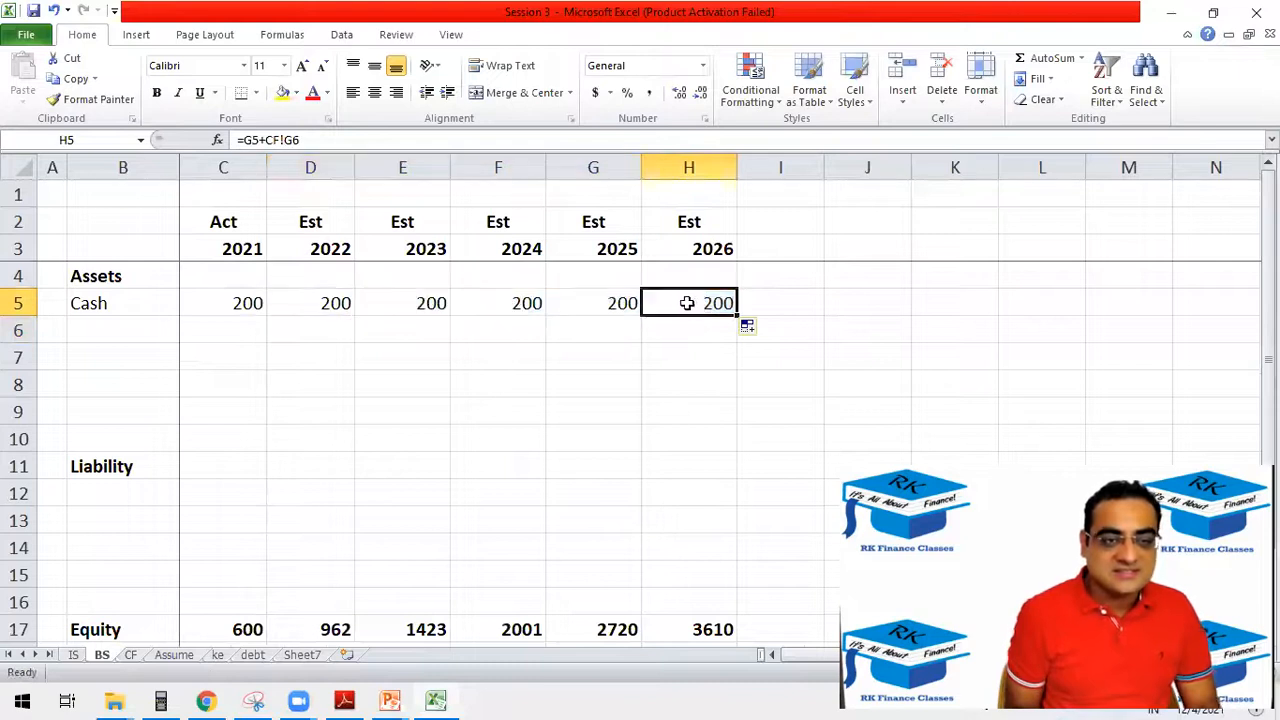
{"action": "double_click", "coordinate": [681, 303]}
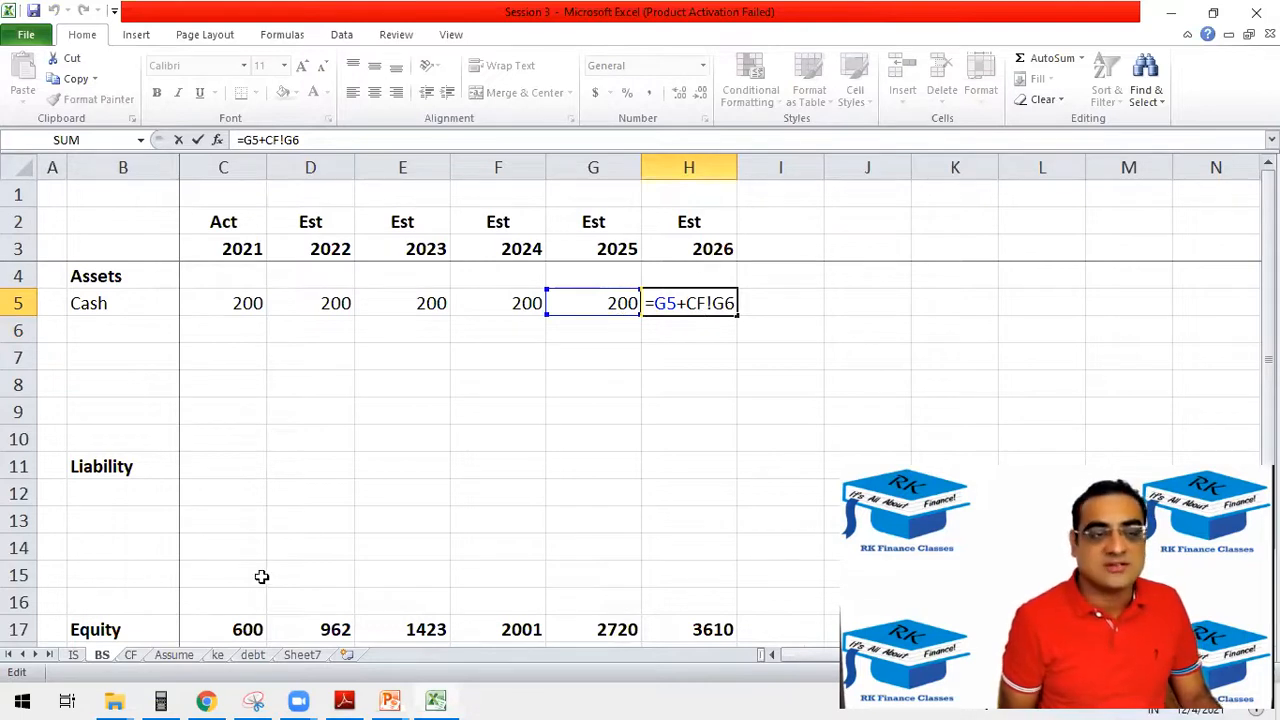
{"action": "key", "text": "Escape"}
{"action": "left_click", "coordinate": [131, 655]}
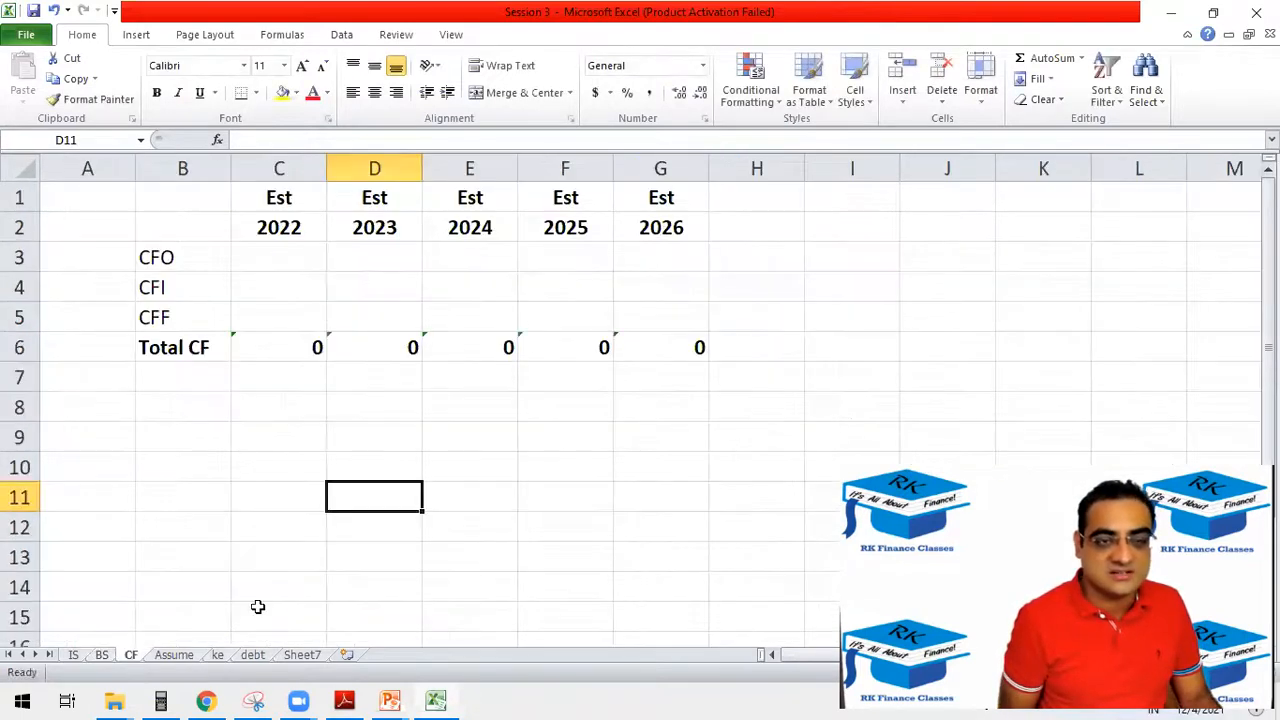
{"action": "left_click", "coordinate": [683, 348]}
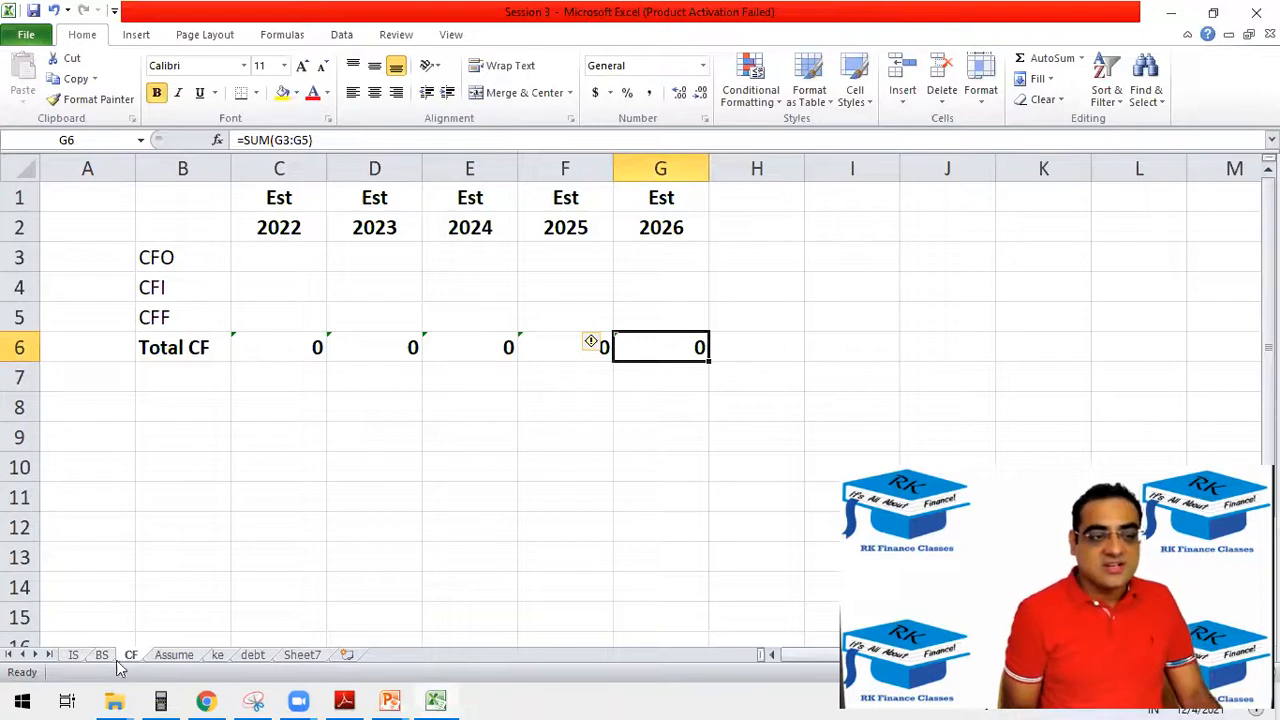
{"action": "left_click", "coordinate": [84, 644]}
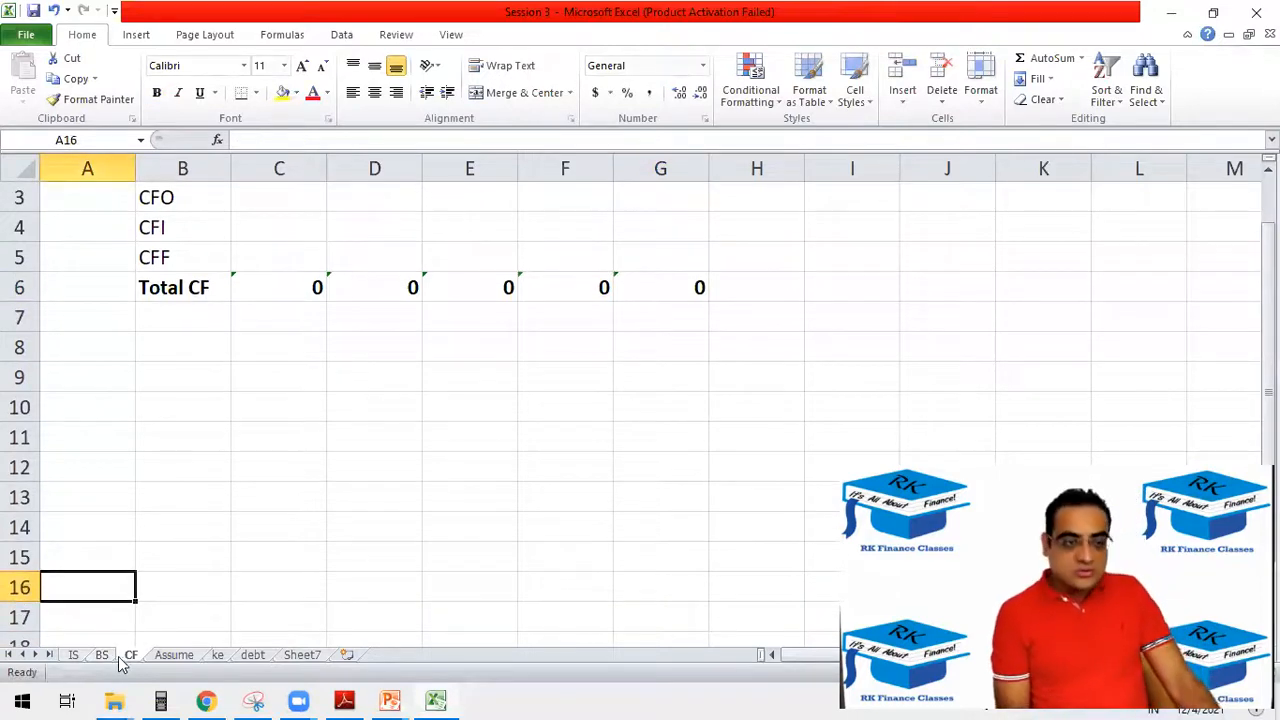
Return to the BS sheet and add the asset labels Inv and AR in the two rows below Cash.
{"action": "left_click", "coordinate": [103, 656]}
{"action": "left_click", "coordinate": [149, 335]}
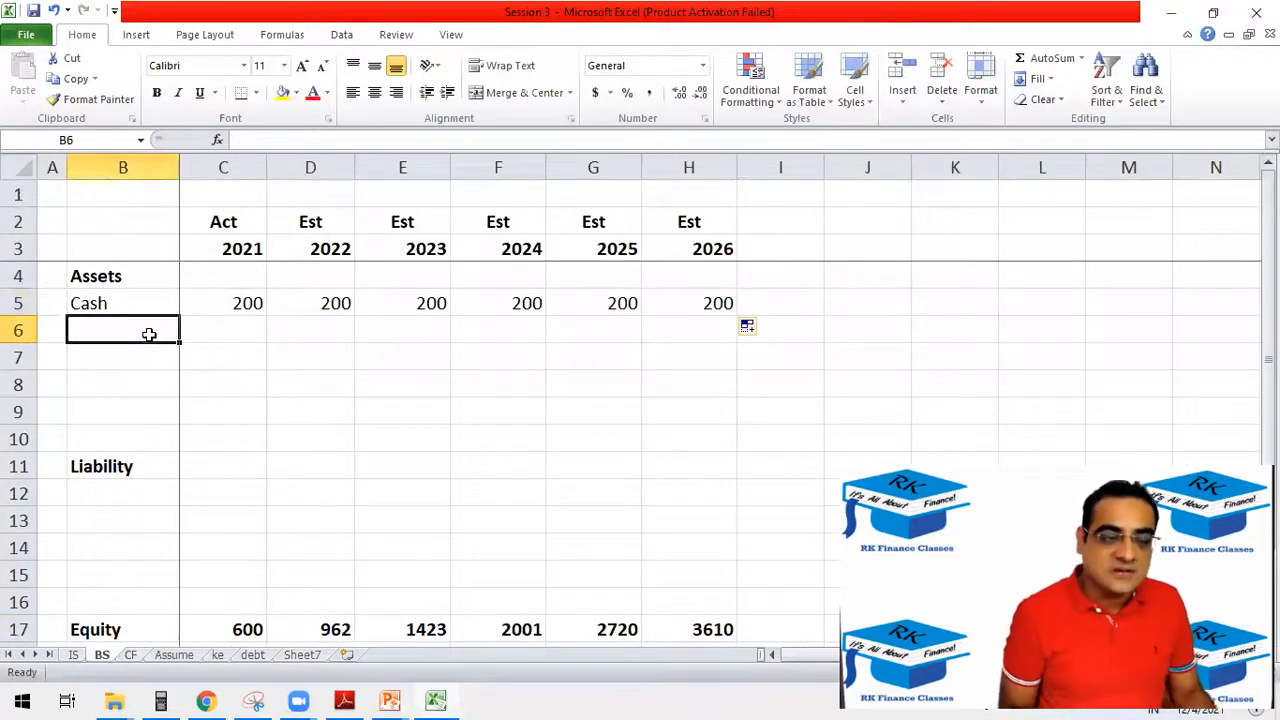
{"action": "type", "text": "Inv"}
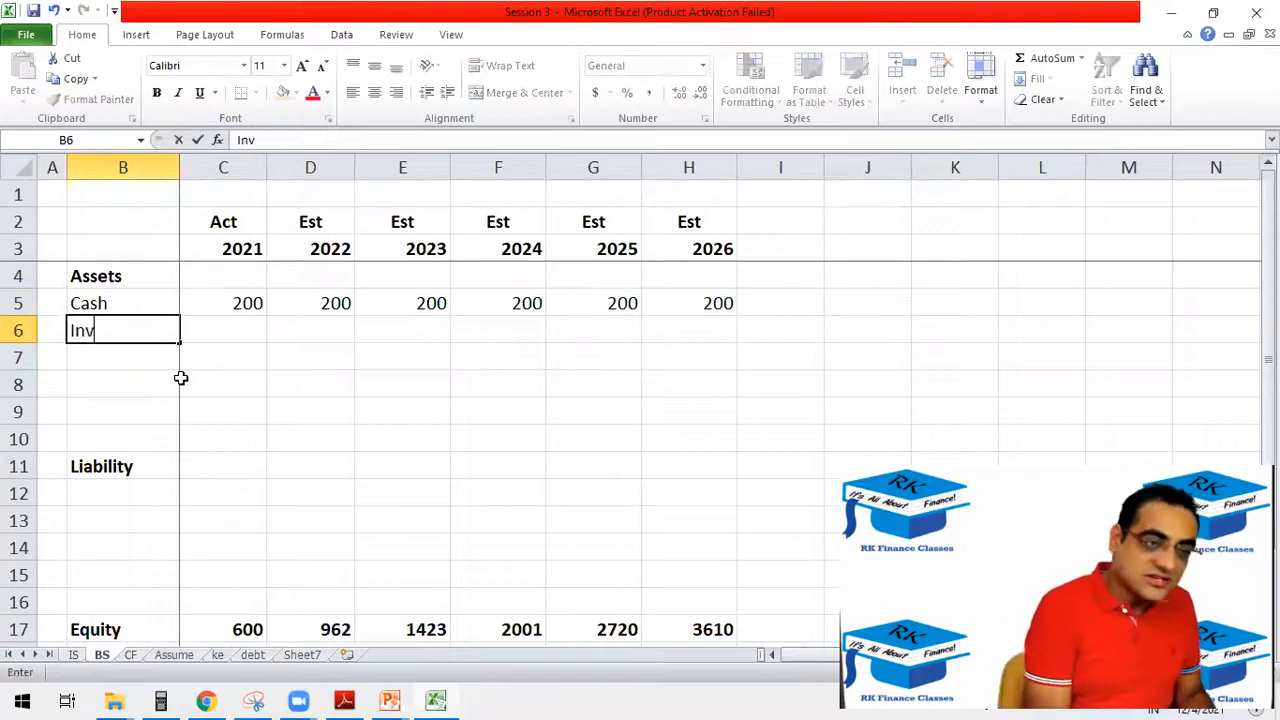
{"action": "key", "text": "Return"}
{"action": "type", "text": "AR"}
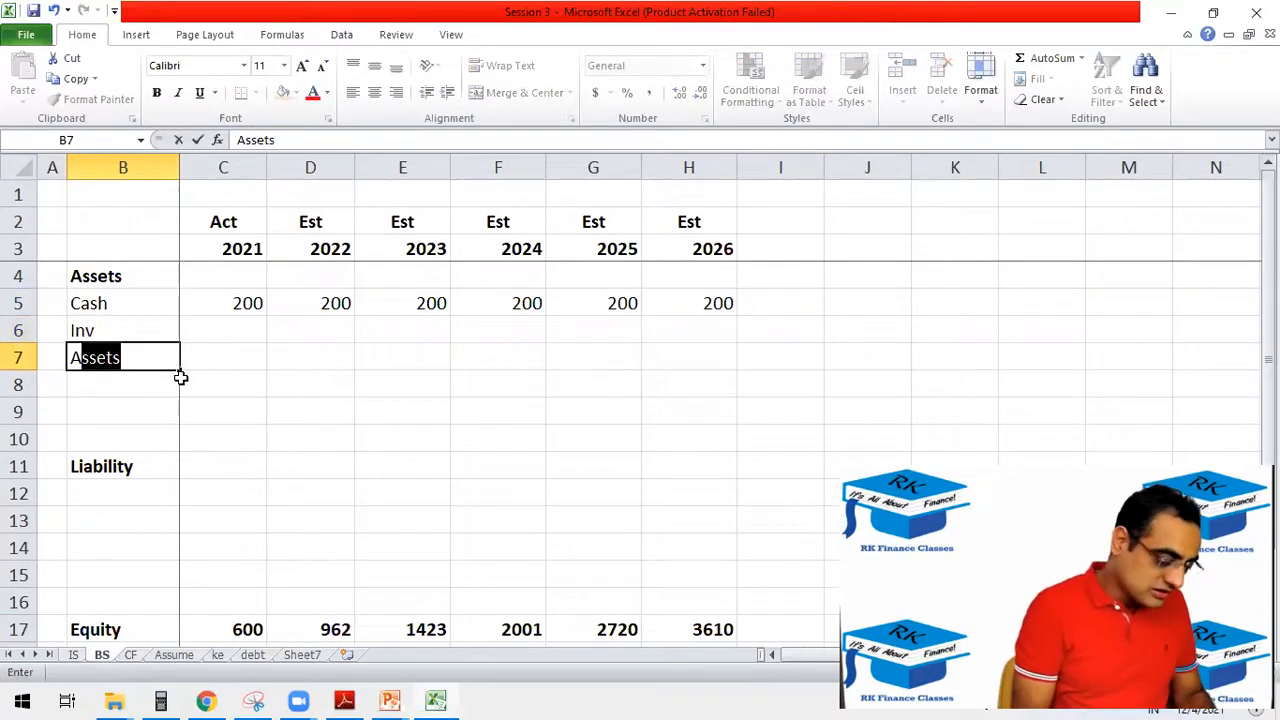
{"action": "key", "text": "Return"}
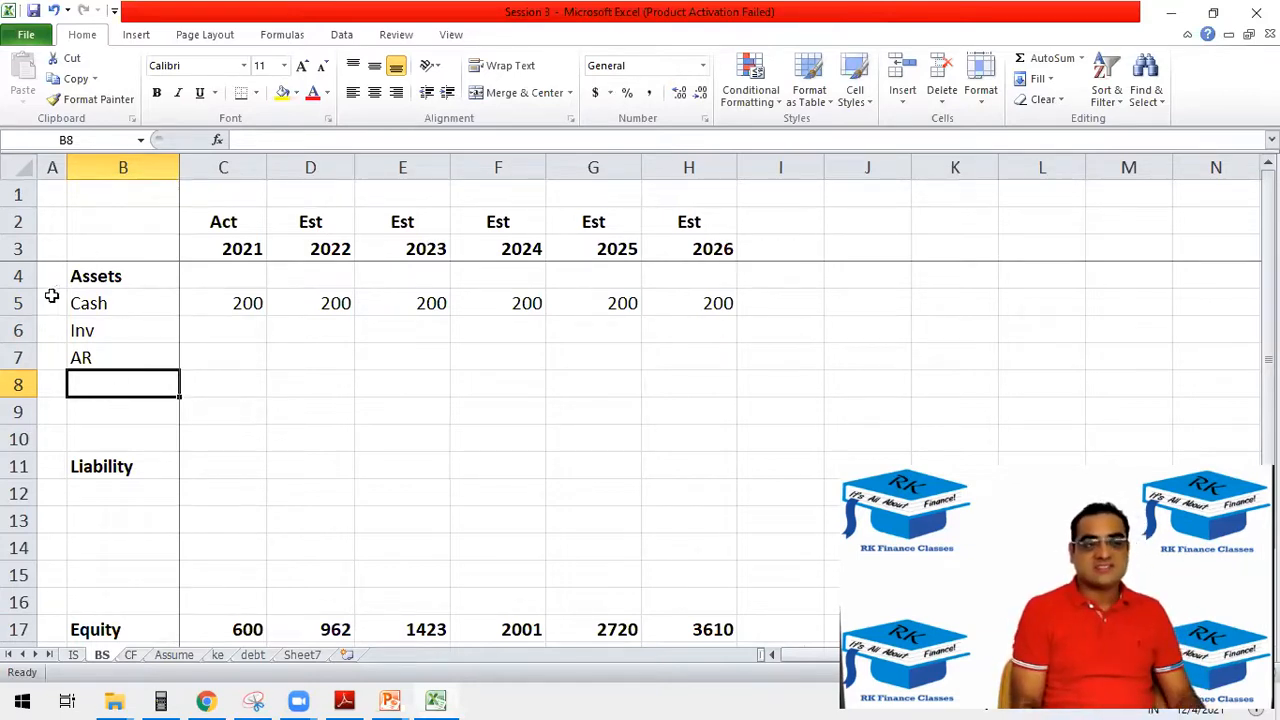
Insert a blank row above Cash and another blank row directly below AR.
{"action": "left_click", "coordinate": [17, 303]}
{"action": "right_click", "coordinate": [17, 303]}
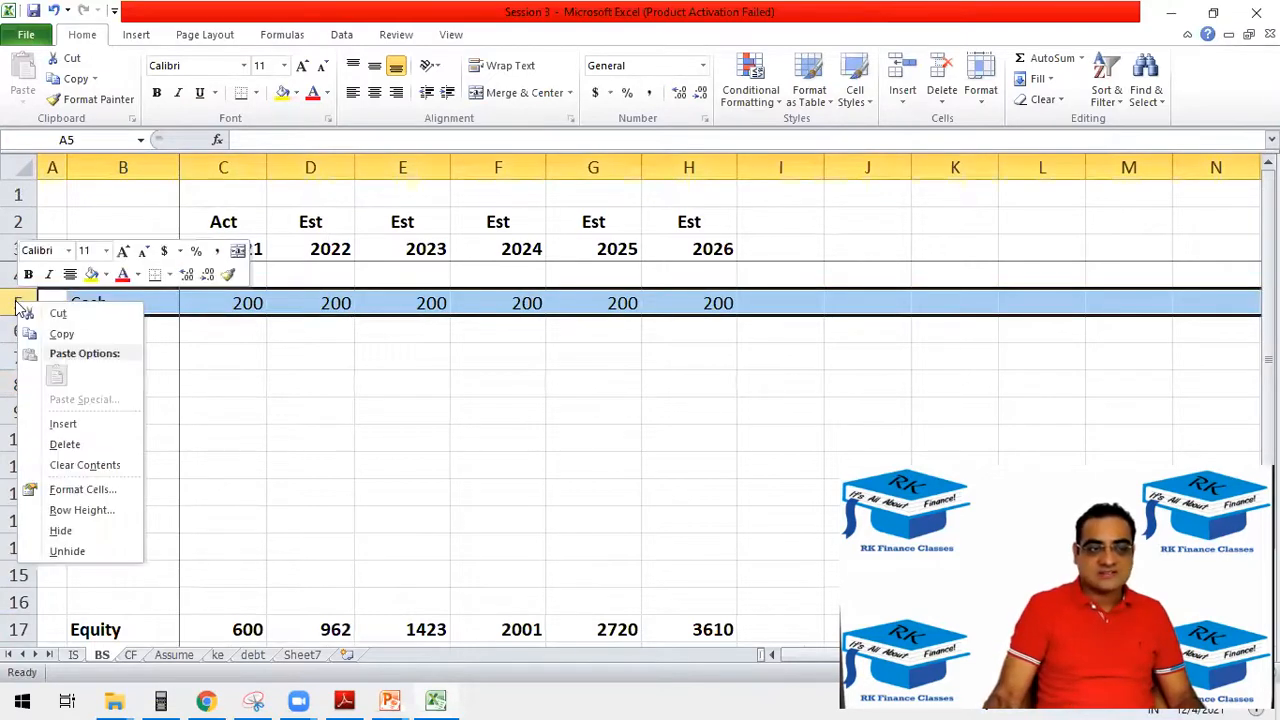
{"action": "left_click", "coordinate": [74, 425]}
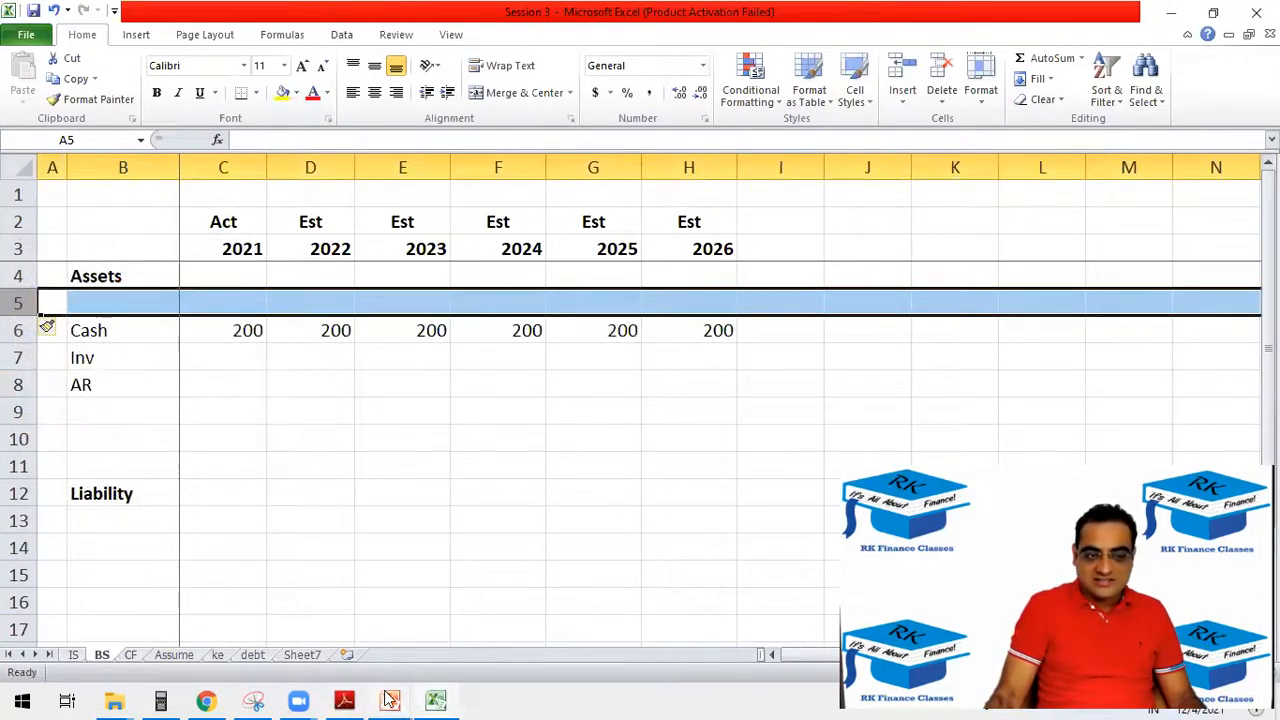
{"action": "left_click", "coordinate": [124, 412]}
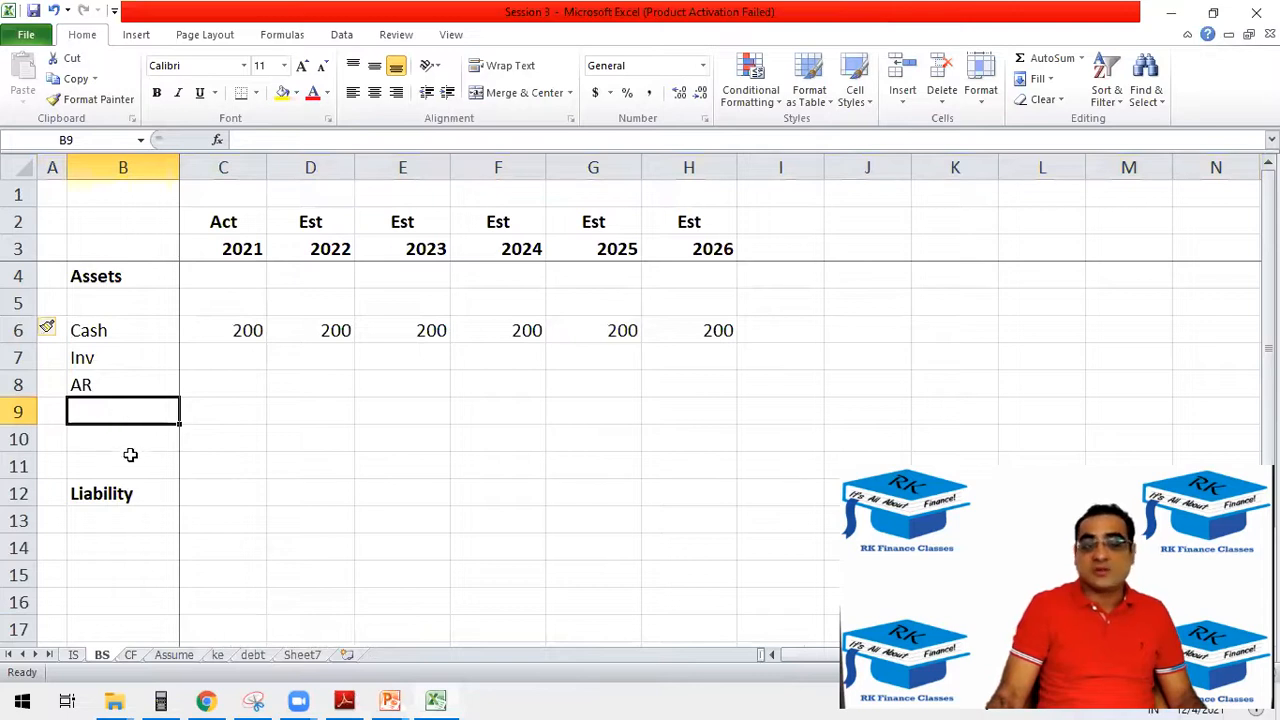
{"action": "right_click", "coordinate": [17, 411]}
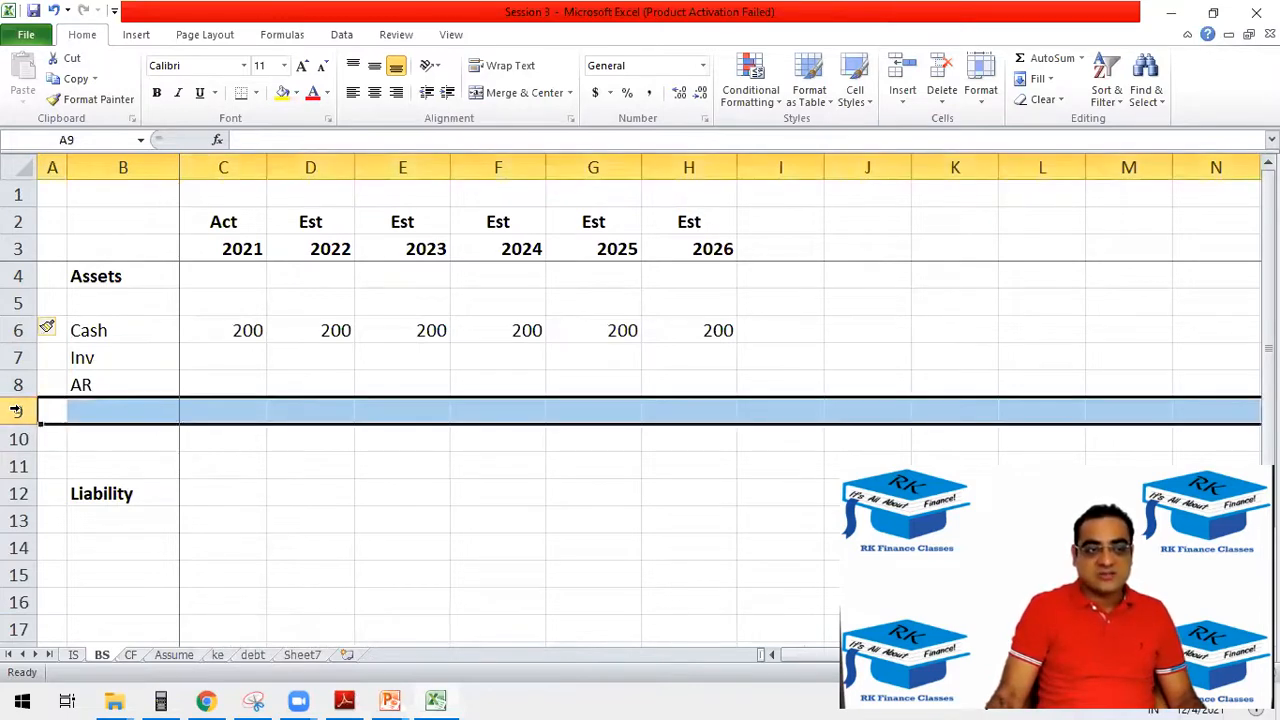
{"action": "left_click", "coordinate": [60, 530]}
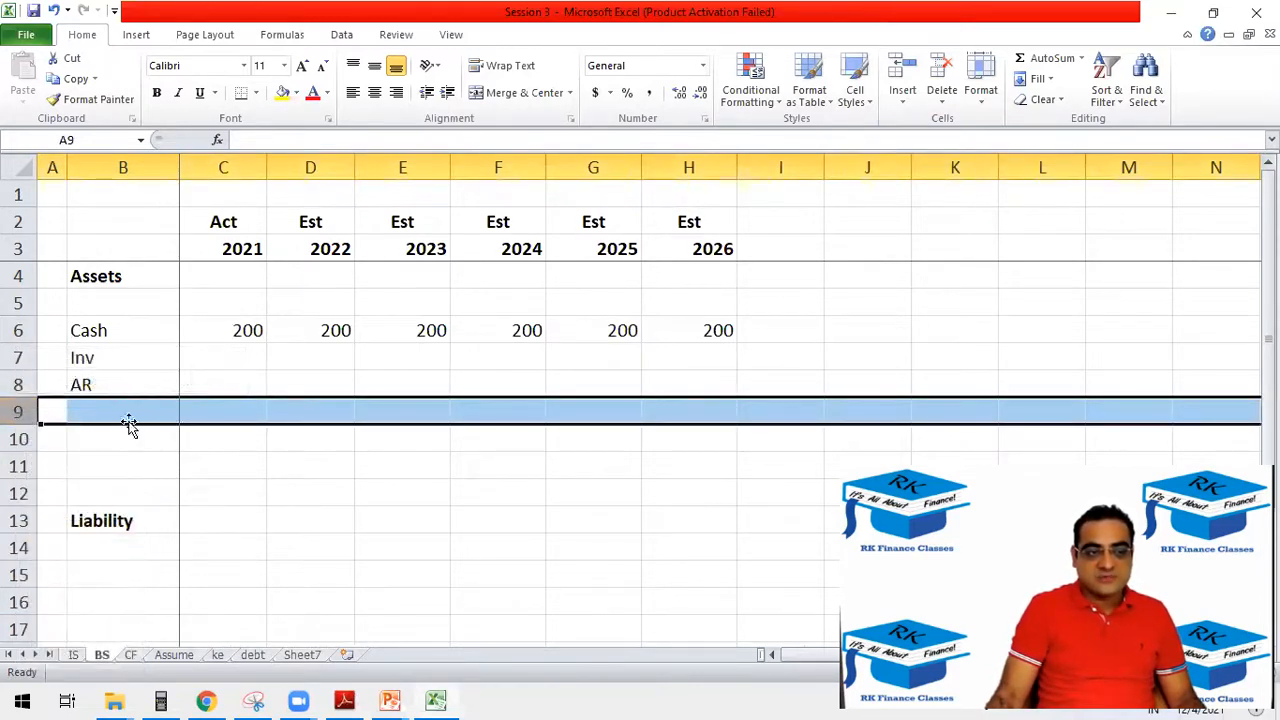
Label the row below AR as CA Total in B9 and make the label bold.
{"action": "left_click", "coordinate": [117, 433]}
{"action": "left_click", "coordinate": [92, 402]}
{"action": "type", "text": "CA"}
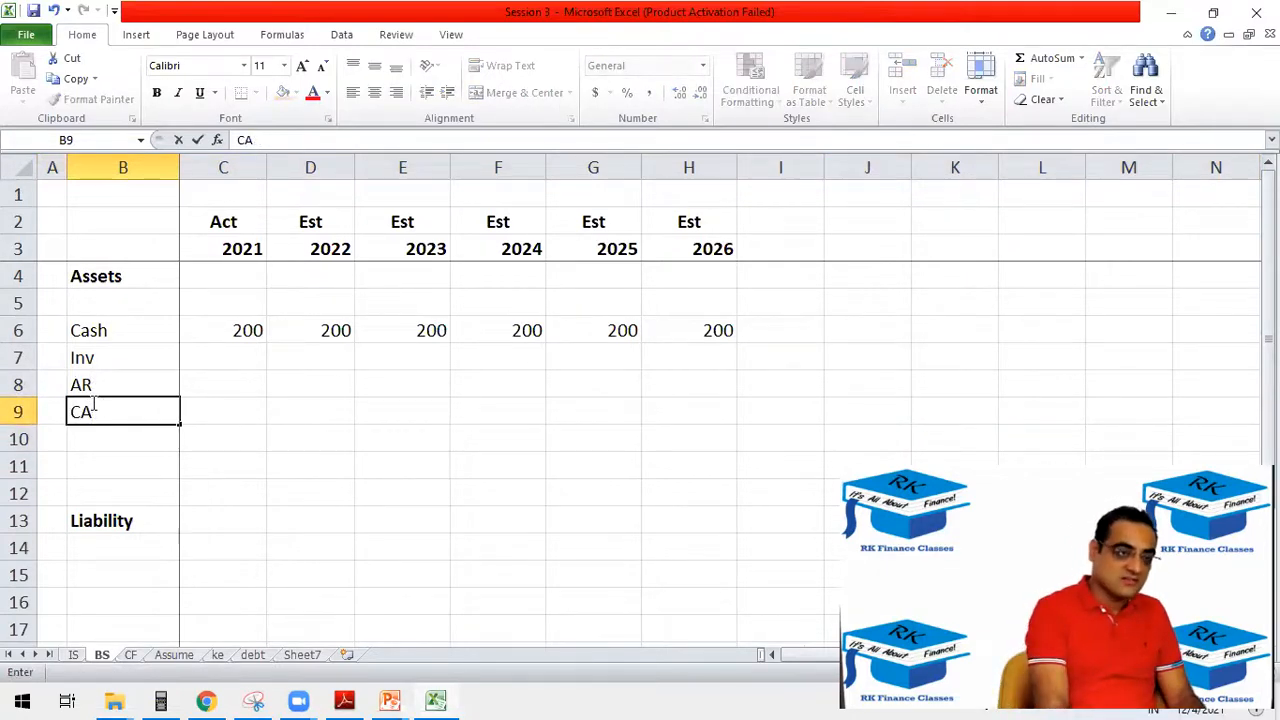
{"action": "type", "text": "A Total"}
{"action": "key", "text": "Tab"}
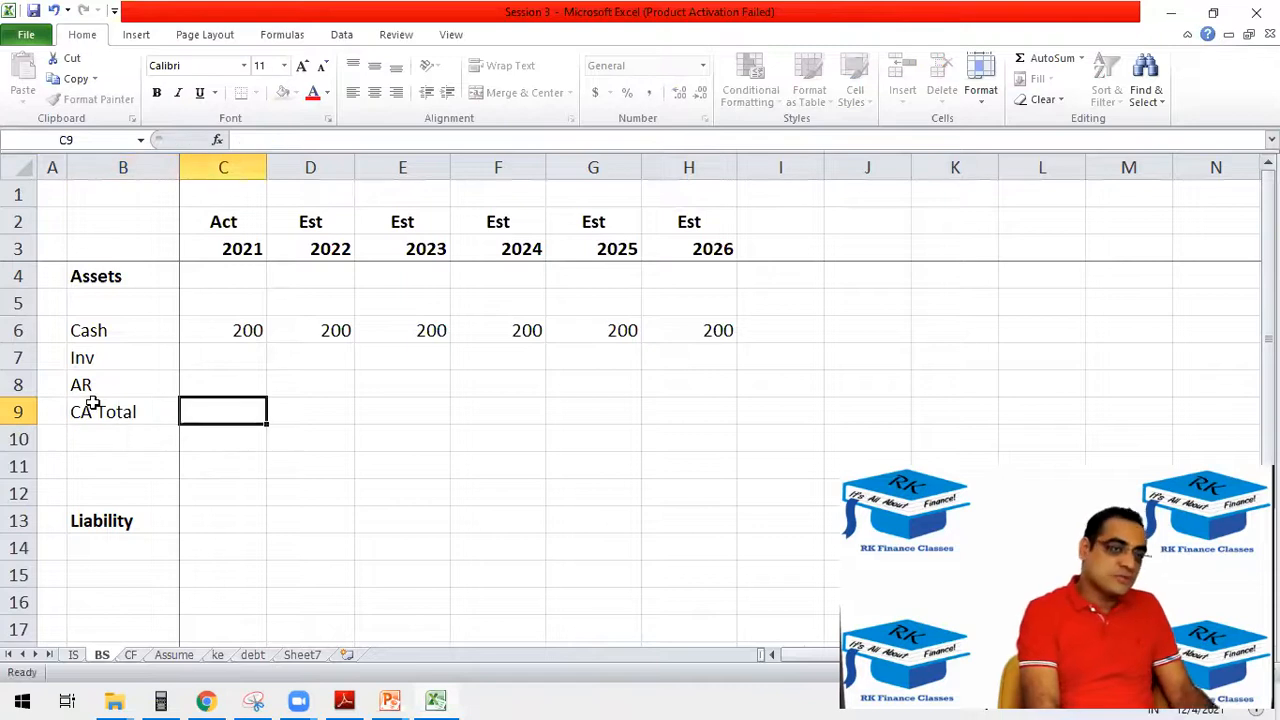
{"action": "left_click", "coordinate": [92, 403]}
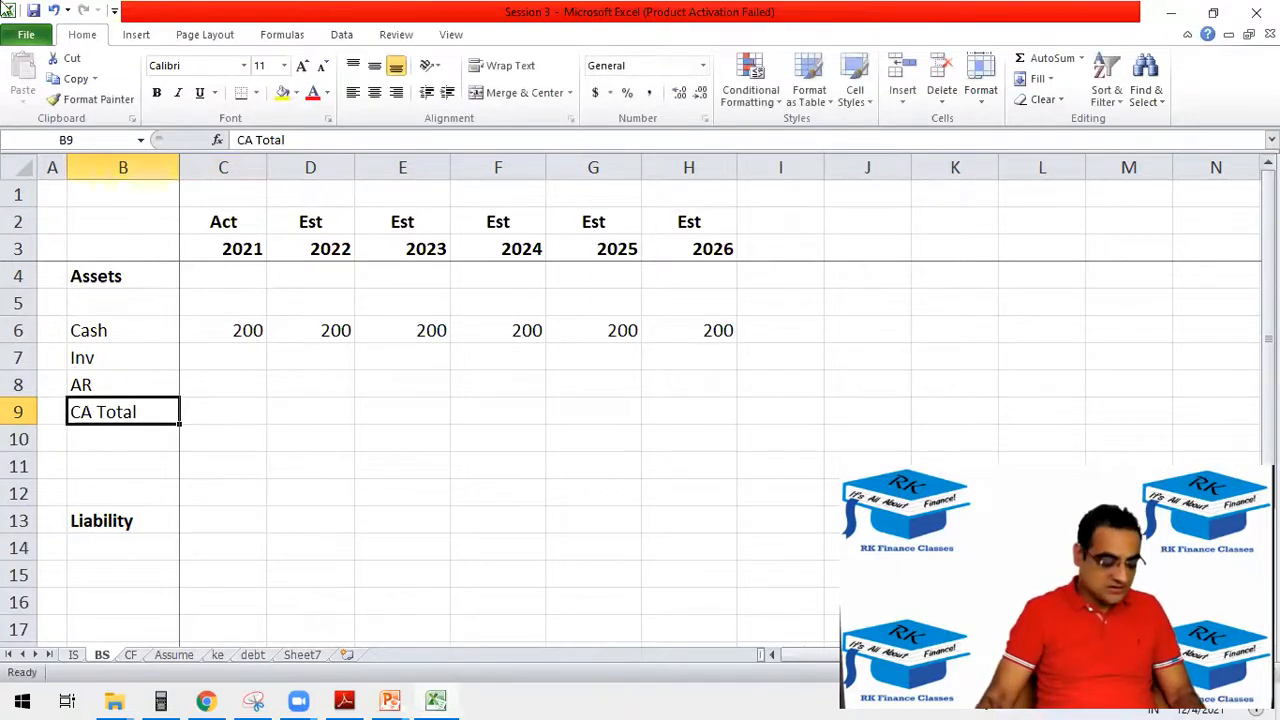
{"action": "key", "text": "ctrl+b"}
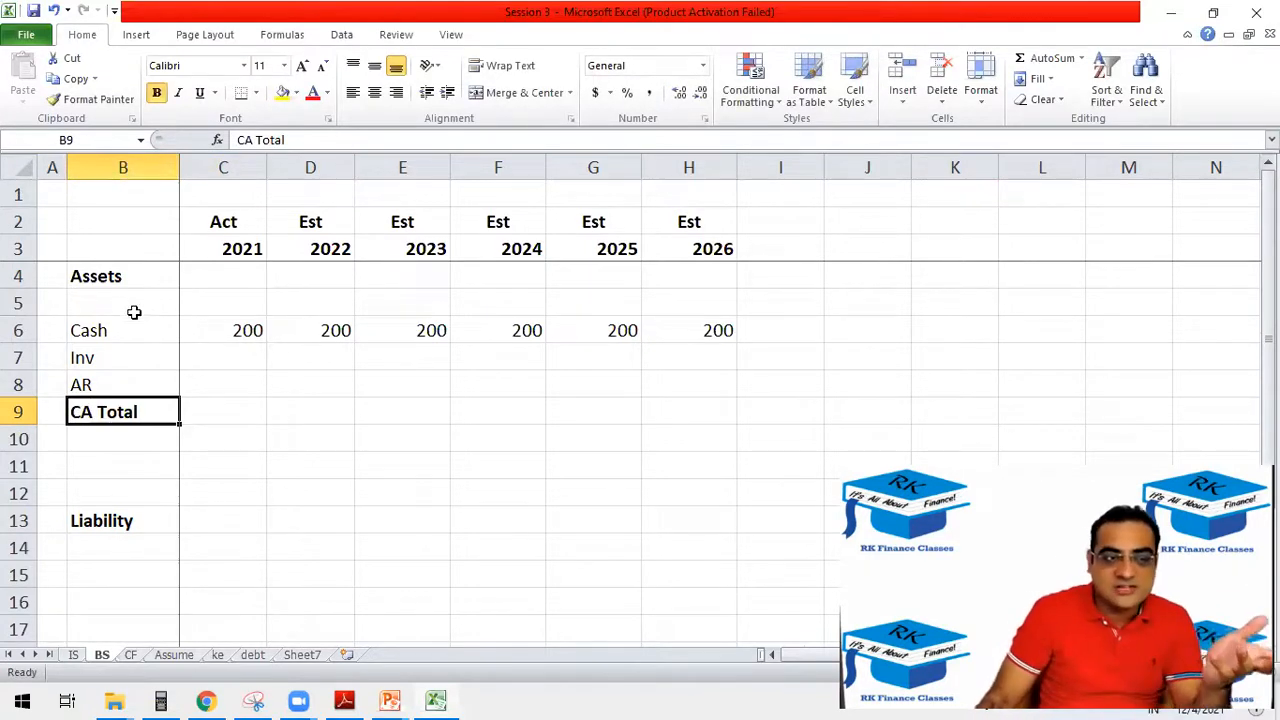
Enter the 2021 current assets total in C9 as =SUM(C6:C8).
{"action": "left_click", "coordinate": [186, 411]}
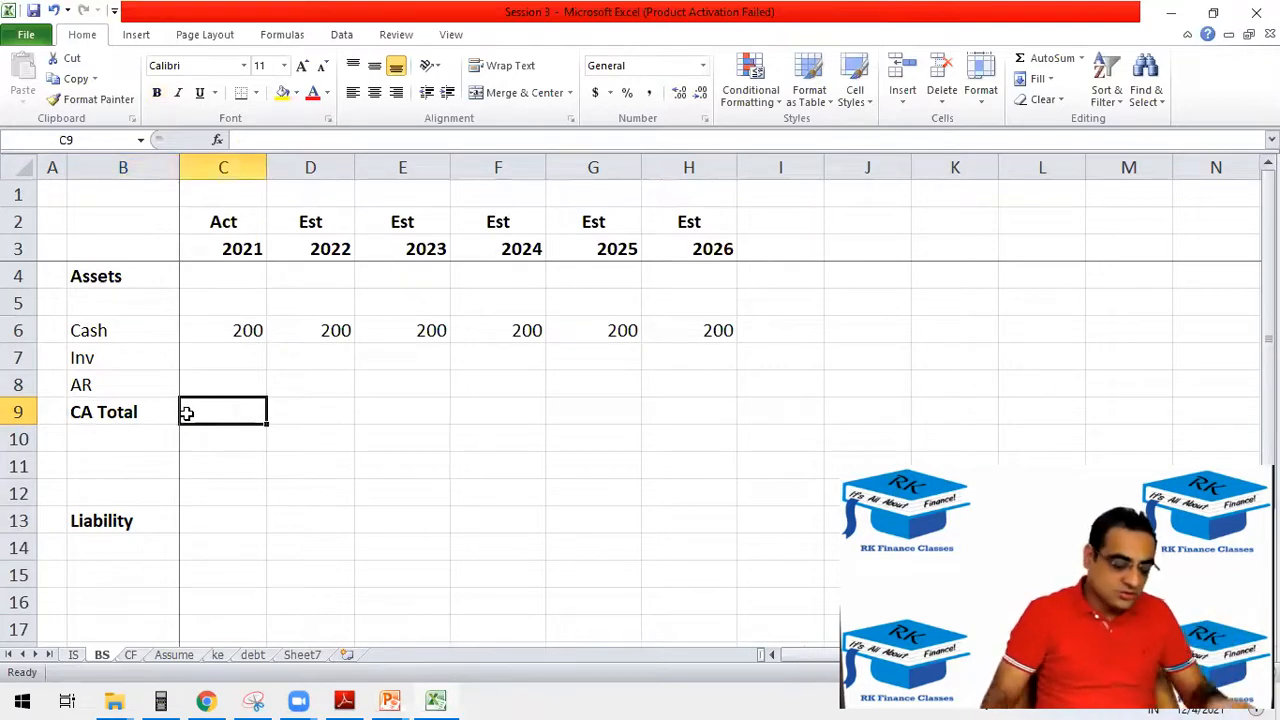
{"action": "type", "text": "=sum"}
{"action": "key", "text": "Tab"}
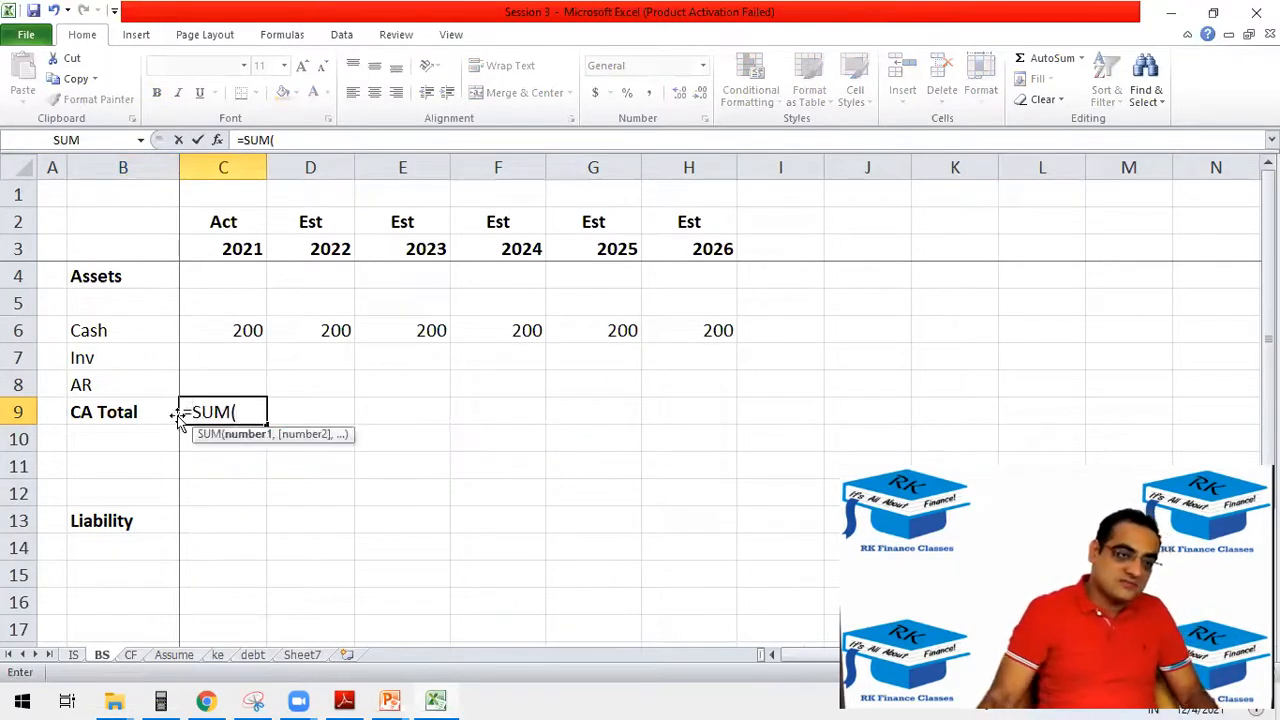
{"action": "left_click_drag", "start_coordinate": [246, 331], "coordinate": [246, 374]}
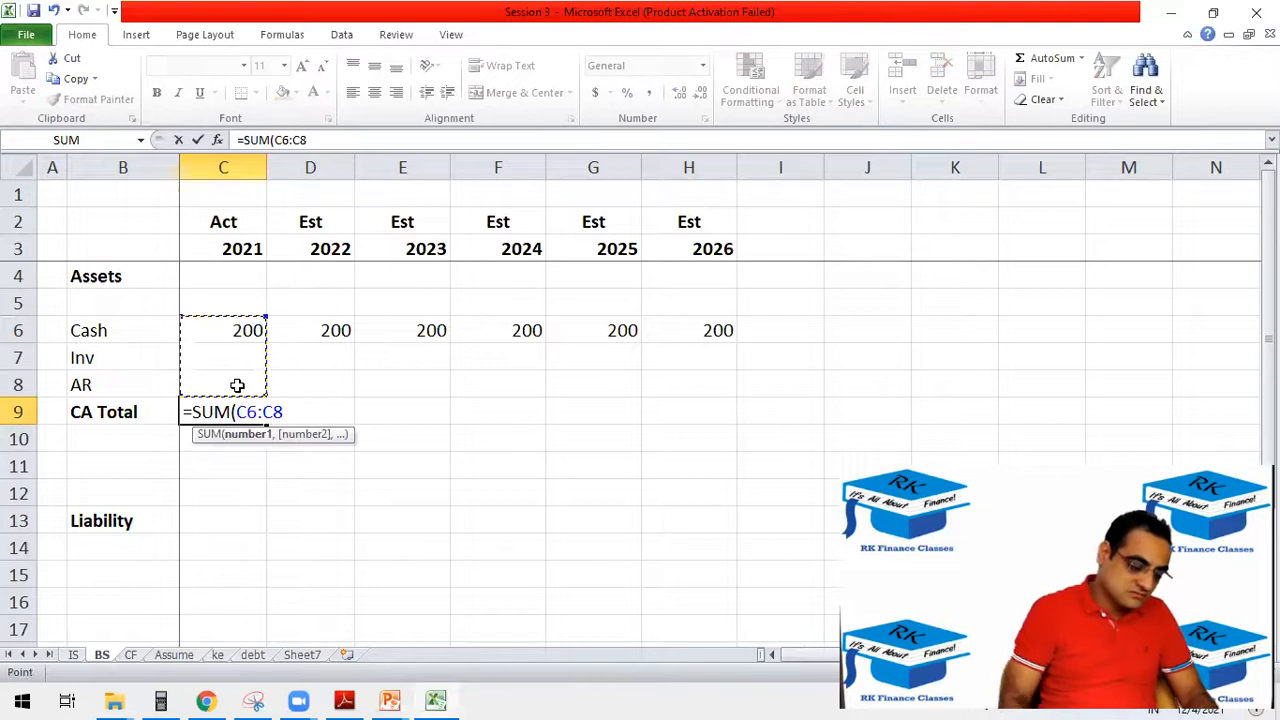
{"action": "type", "text": ")"}
{"action": "key", "text": "Return"}
{"action": "key", "text": "Up"}
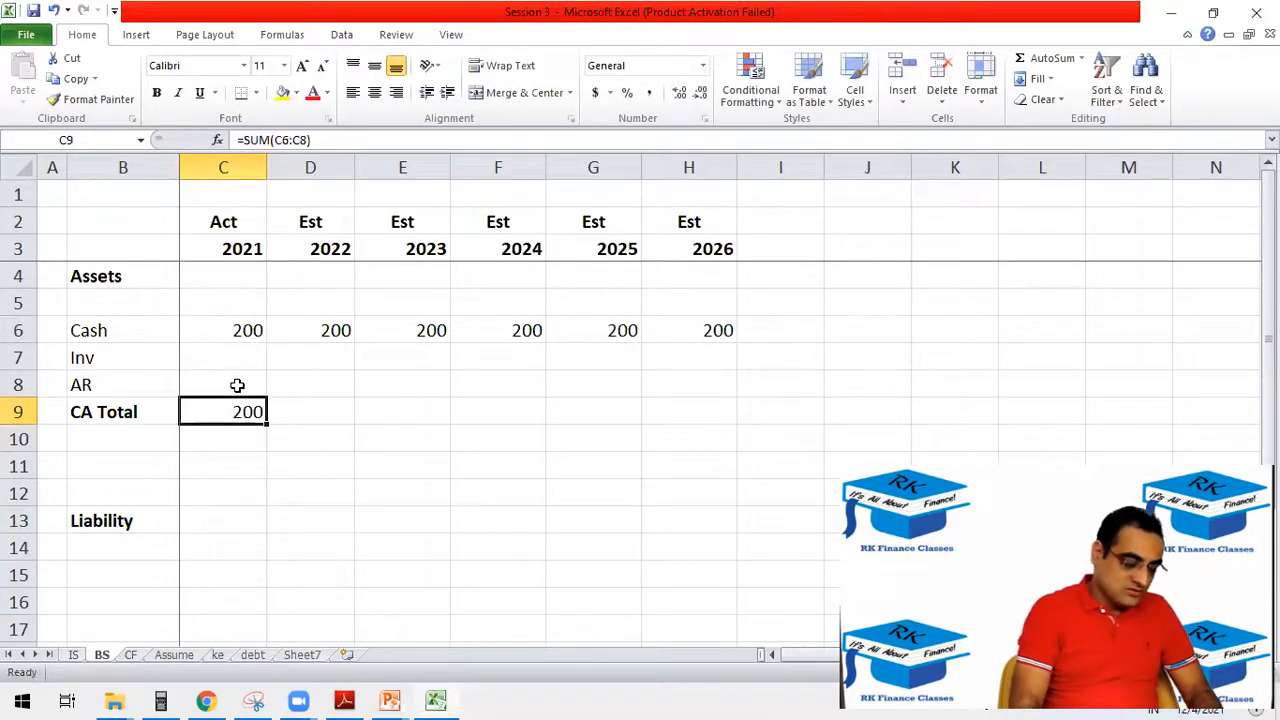
Make the CA Total formula in C9 bold and copy it across the estimate years through 2026.
{"action": "key", "text": "ctrl+c"}
{"action": "key", "text": "shift+Right"}
{"action": "key", "text": "shift+Right"}
{"action": "key", "text": "shift+Right"}
{"action": "key", "text": "shift+Right"}
{"action": "key", "text": "shift+Right"}
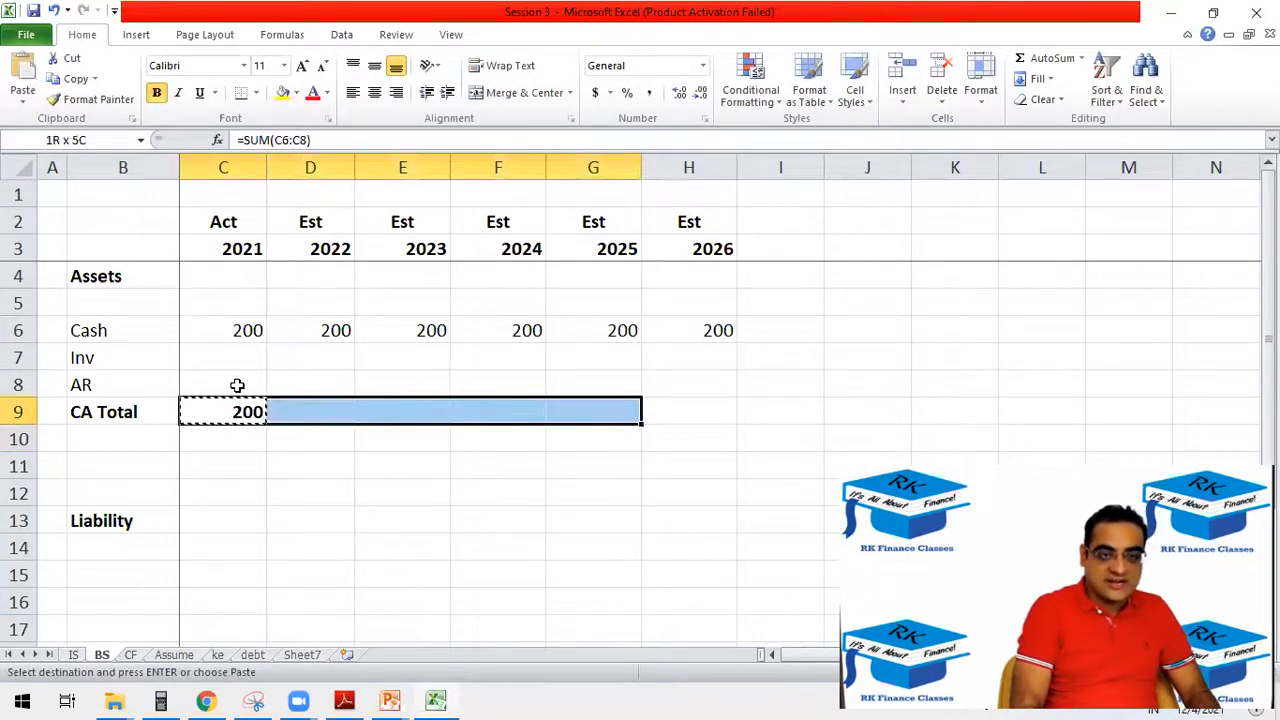
{"action": "key", "text": "ctrl+v"}
{"action": "key", "text": "Escape"}
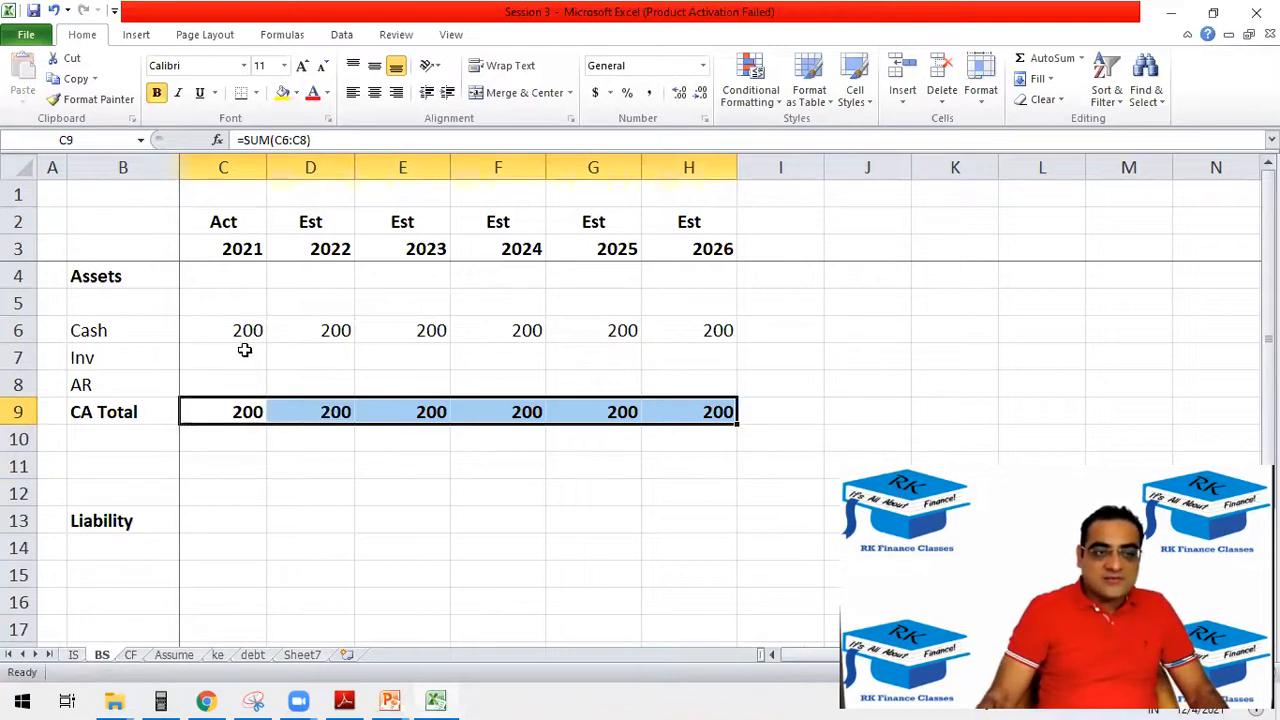
Enter the 2021 actual balances: 300 for Inv and 400 for AR.
{"action": "left_click", "coordinate": [245, 350]}
{"action": "type", "text": "300"}
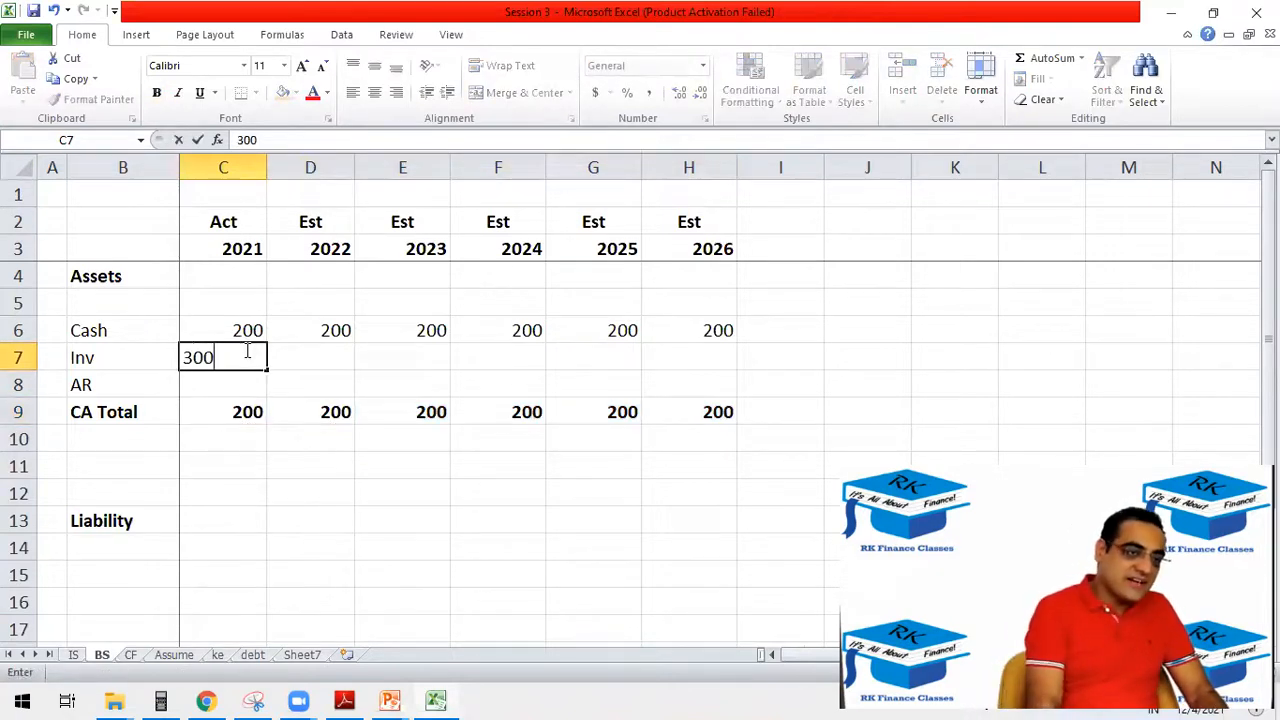
{"action": "key", "text": "Return"}
{"action": "type", "text": "400"}
{"action": "key", "text": "Return"}
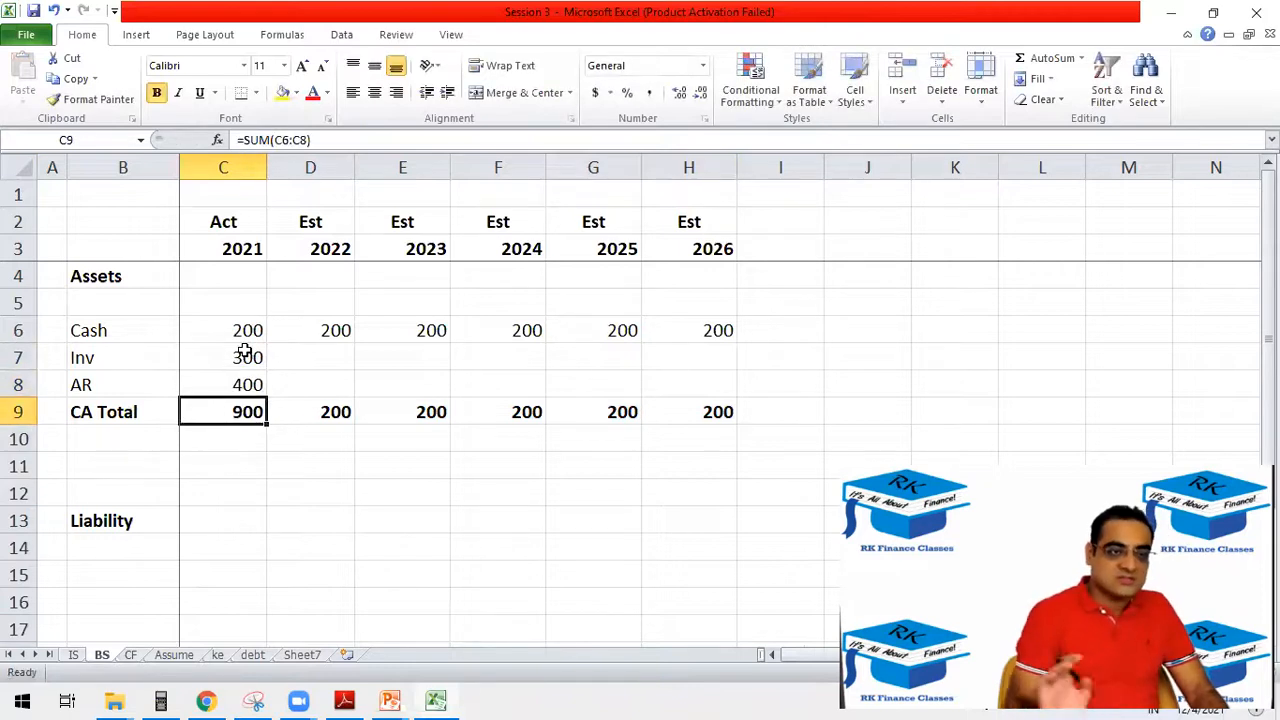
Fill the empty 2022 to 2026 Inv and AR cells, D7:H8, with yellow and undo the fill.
{"action": "left_click_drag", "start_coordinate": [327, 358], "coordinate": [657, 372]}
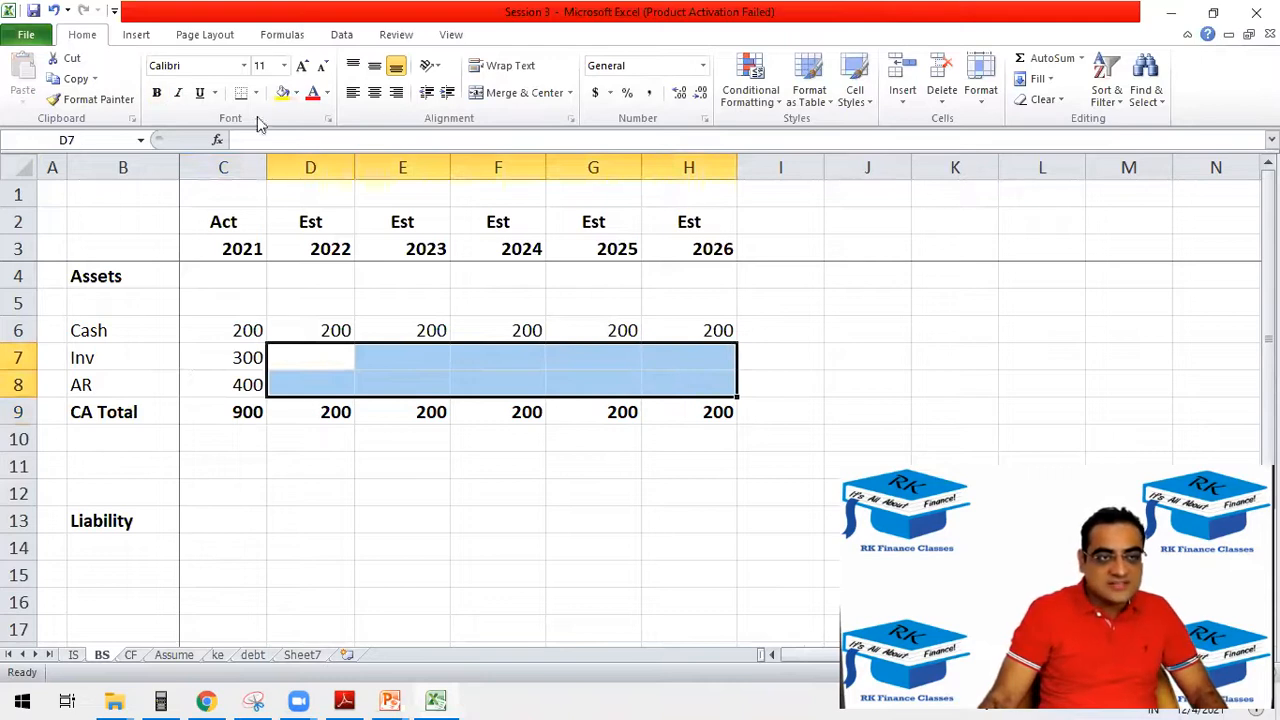
{"action": "left_click", "coordinate": [283, 92]}
{"action": "left_click", "coordinate": [465, 471]}
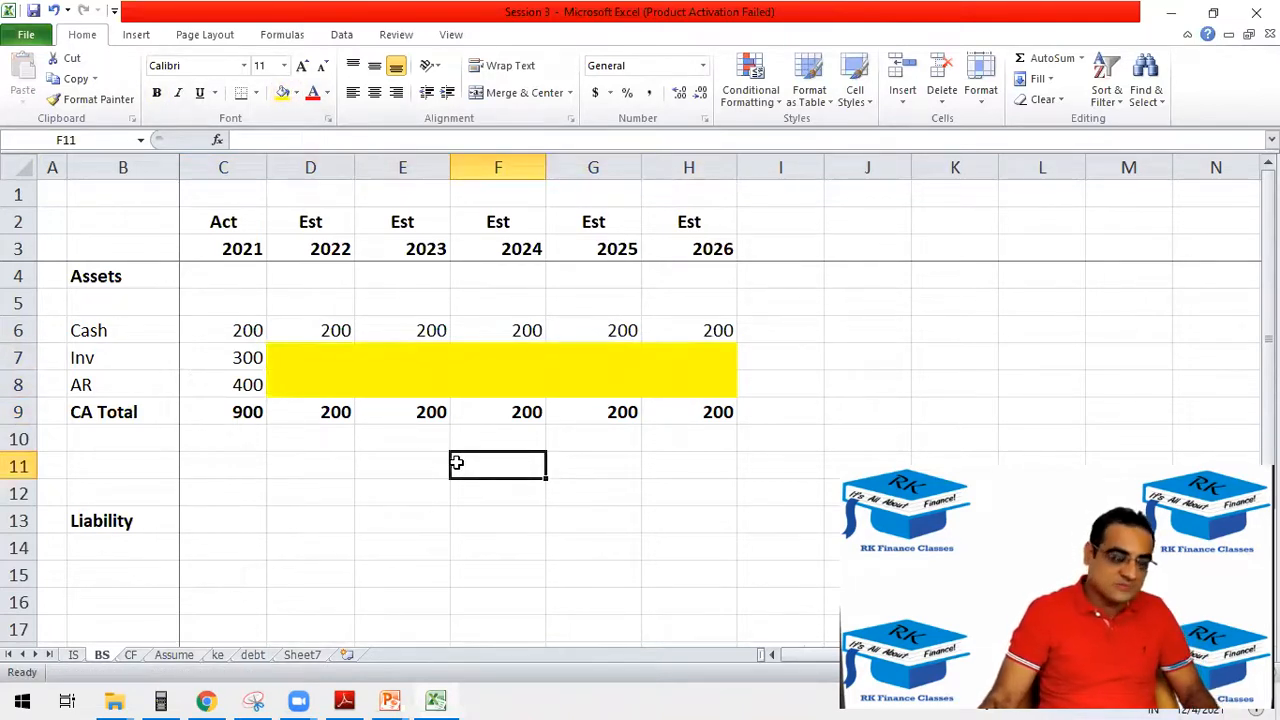
{"action": "key", "text": "ctrl+z"}
Enter the fixed assets label FA in B11 and change it to NFA.
{"action": "left_click", "coordinate": [127, 465]}
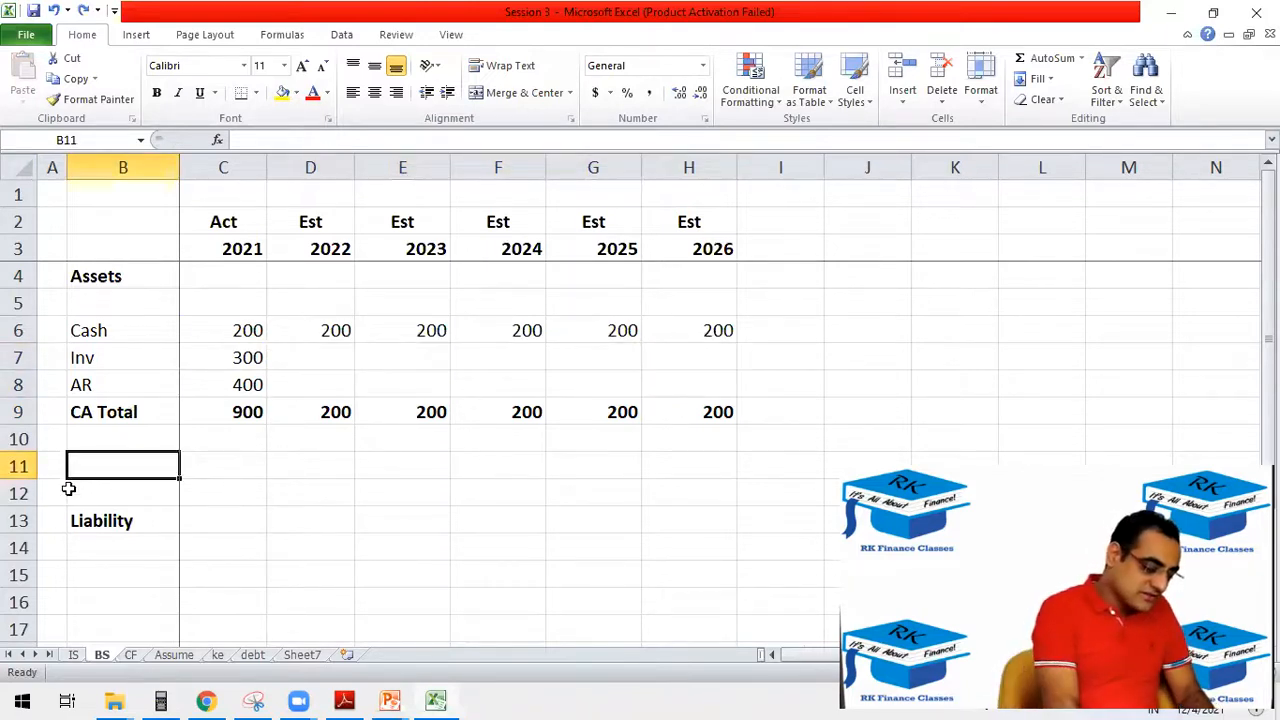
{"action": "type", "text": "FA"}
{"action": "key", "text": "Return"}
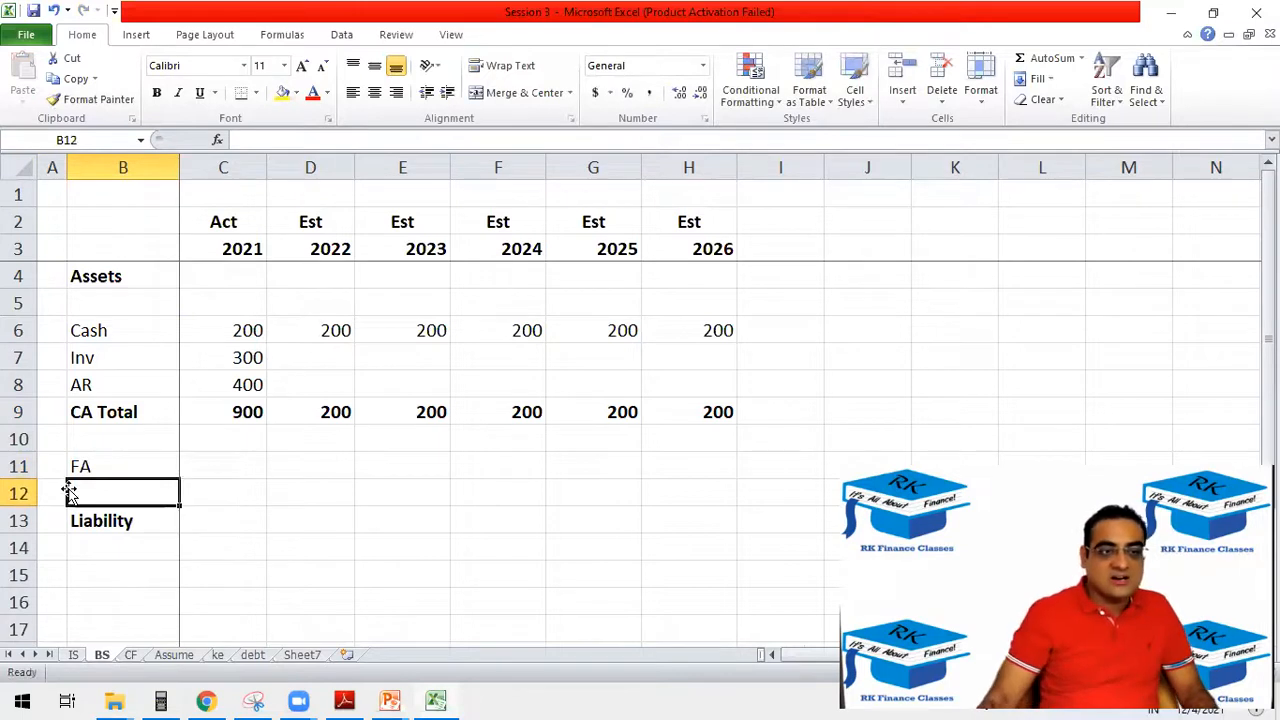
{"action": "left_click", "coordinate": [125, 462]}
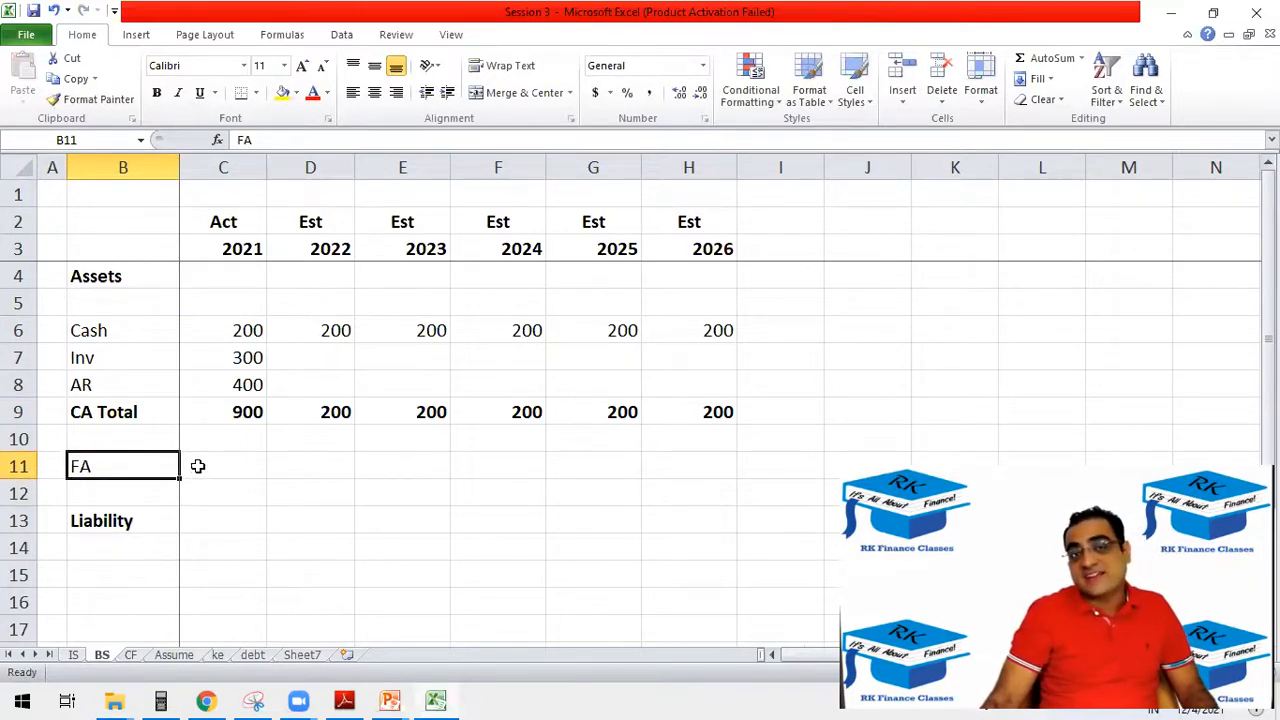
{"action": "left_click", "coordinate": [248, 461]}
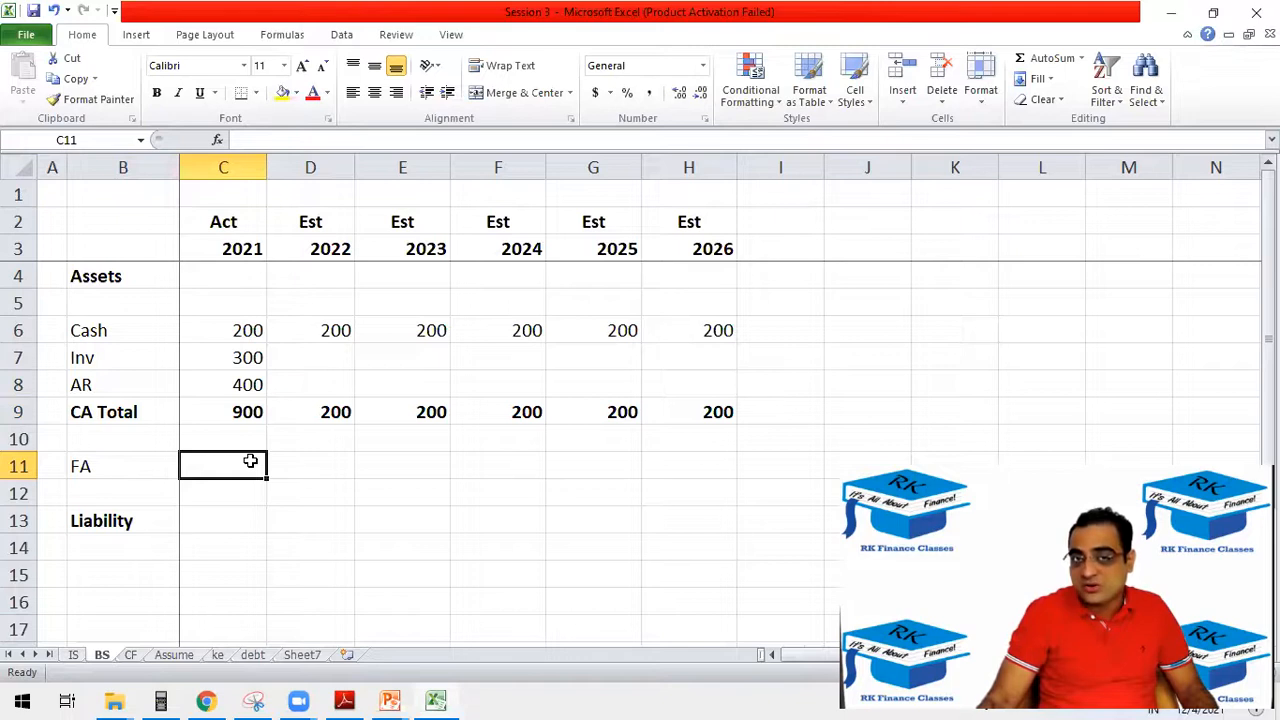
{"action": "double_click", "coordinate": [78, 465]}
{"action": "type", "text": "N"}
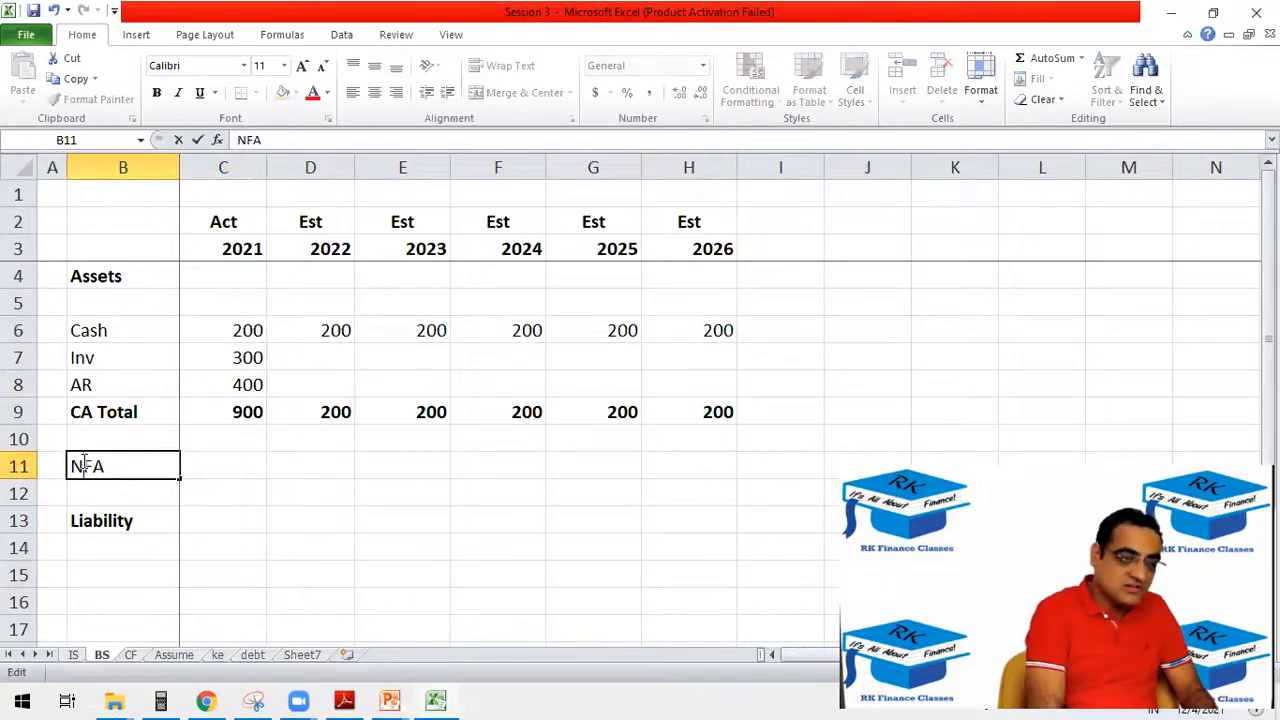
{"action": "key", "text": "Tab"}
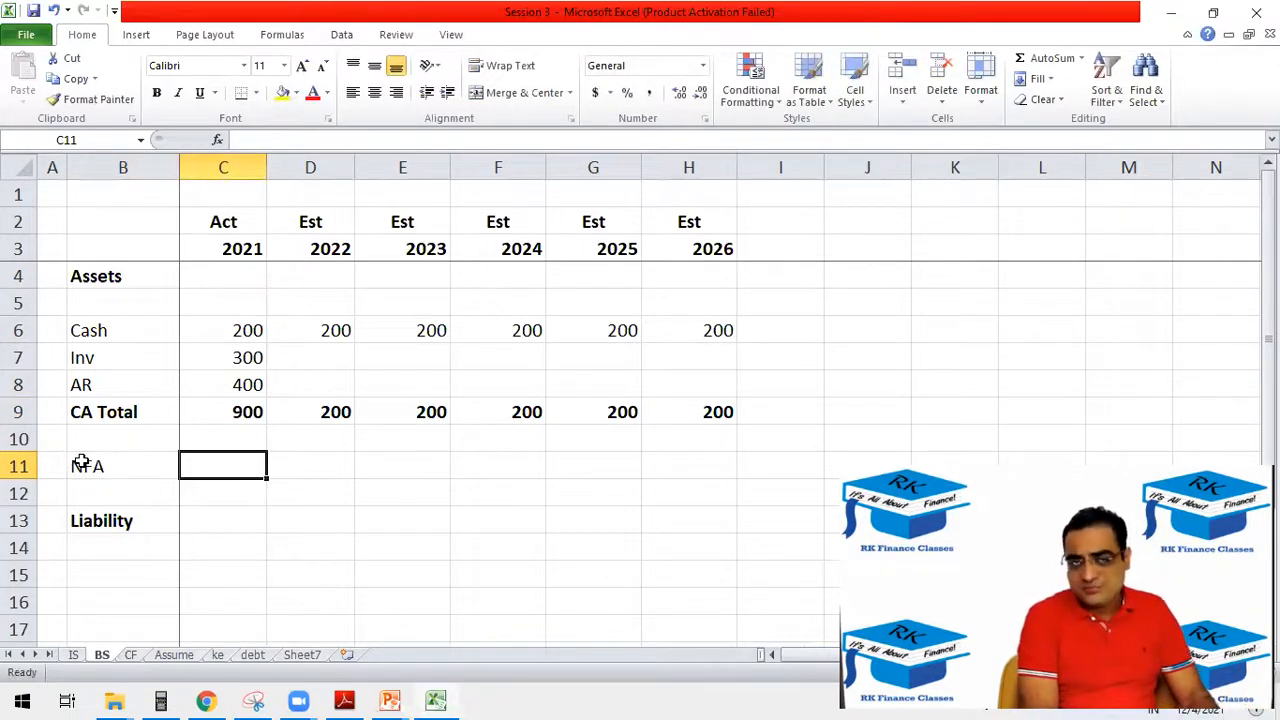
Insert two blank rows above the NFA row on the balance sheet.
{"action": "left_click", "coordinate": [15, 466]}
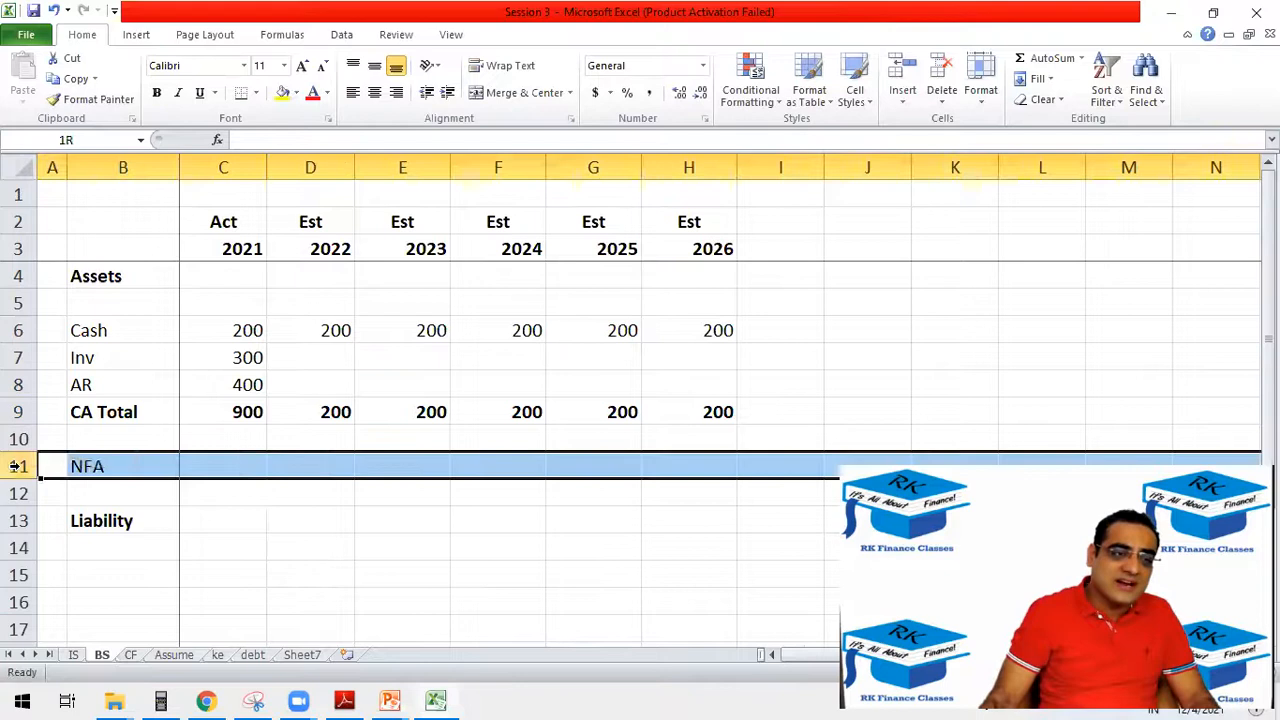
{"action": "right_click", "coordinate": [15, 466]}
{"action": "left_click", "coordinate": [91, 329]}
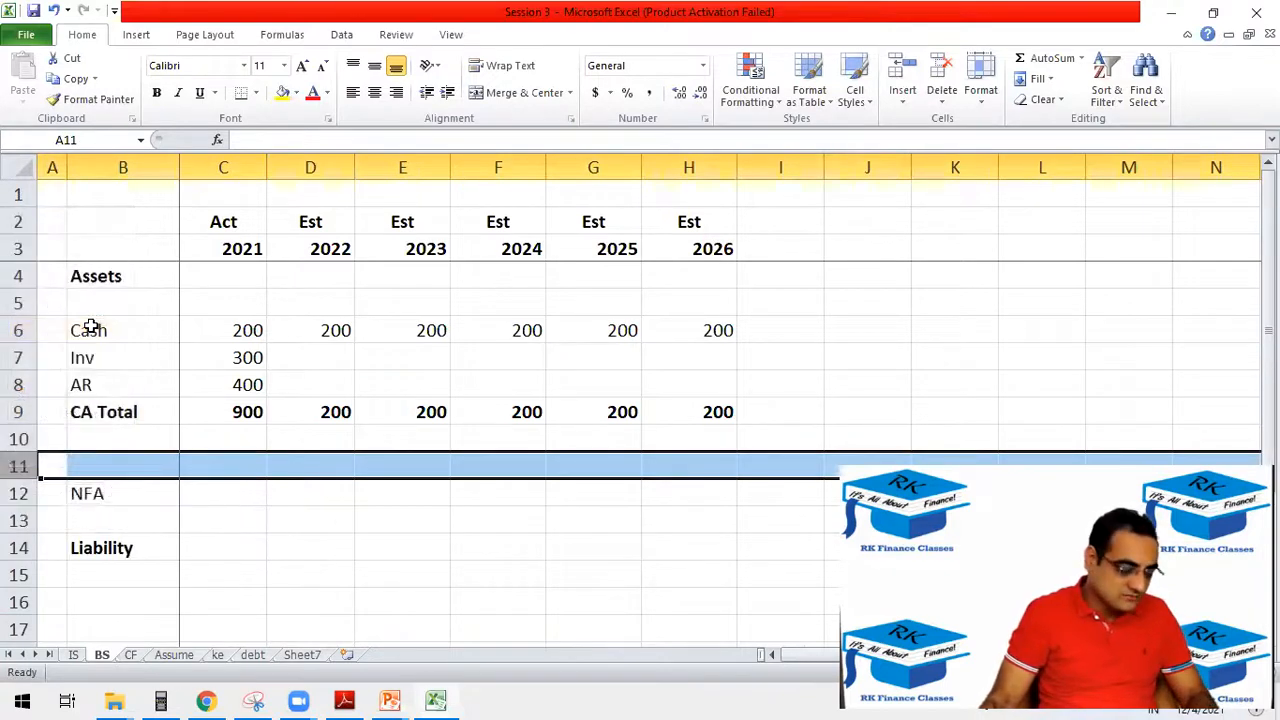
{"action": "key", "text": "F4"}
{"action": "left_click_drag", "start_coordinate": [94, 479], "coordinate": [95, 485]}
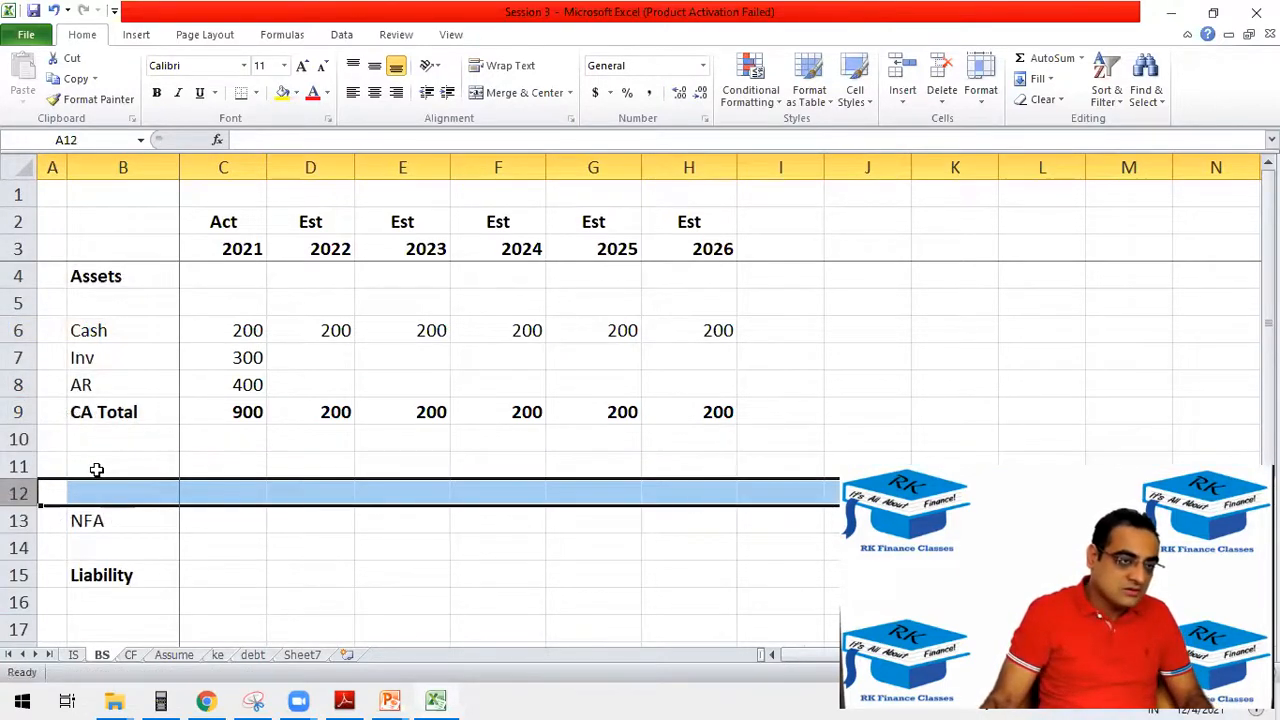
Label the two new rows GFA in B11 and (AD) in B12.
{"action": "left_click", "coordinate": [96, 462]}
{"action": "type", "text": "GFA"}
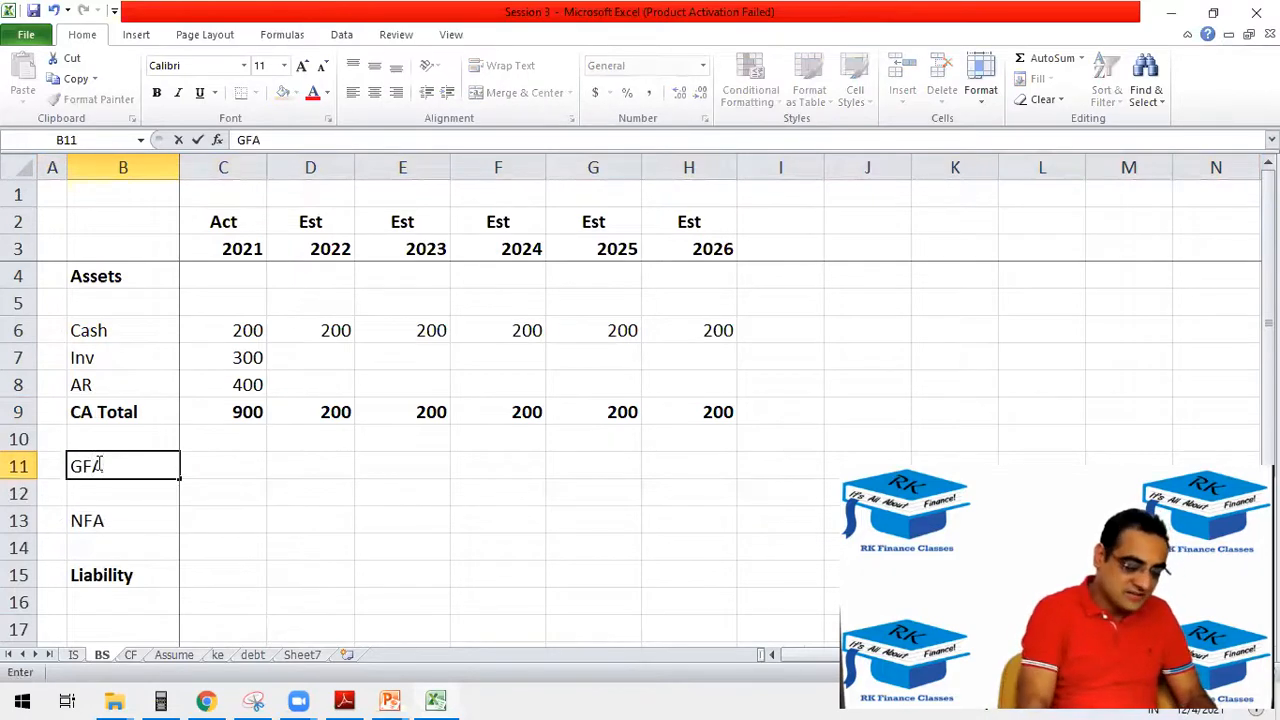
{"action": "key", "text": "Return"}
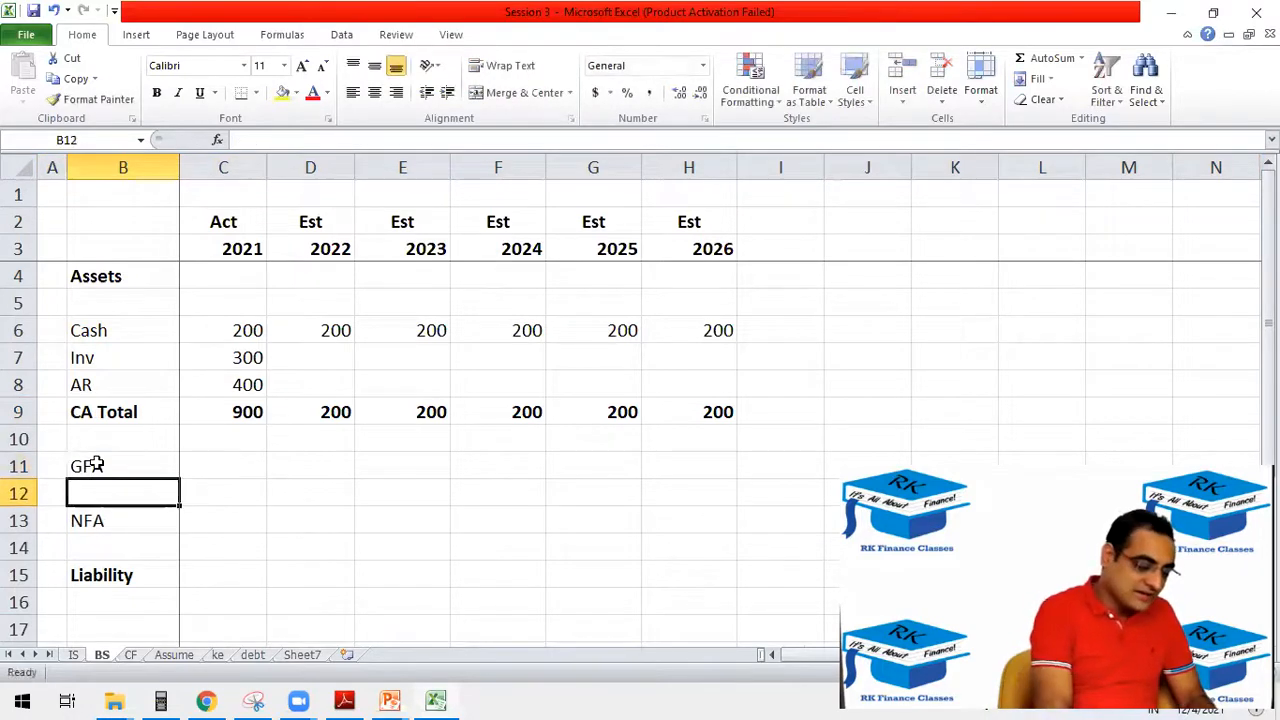
{"action": "type", "text": "(AD)"}
{"action": "key", "text": "Return"}
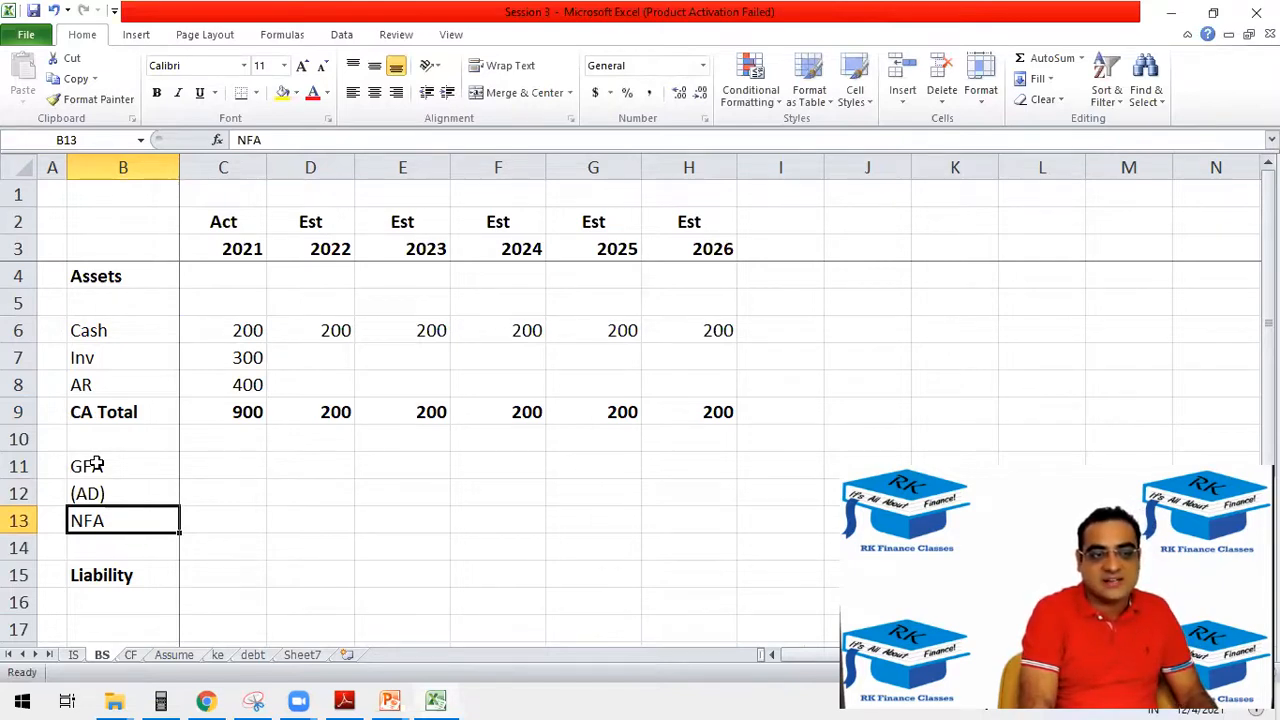
Enter the 2021 actual fixed asset balances: 1000 for GFA in C11 and 600 for (AD) in C12.
{"action": "left_click_drag", "start_coordinate": [203, 464], "coordinate": [735, 467]}
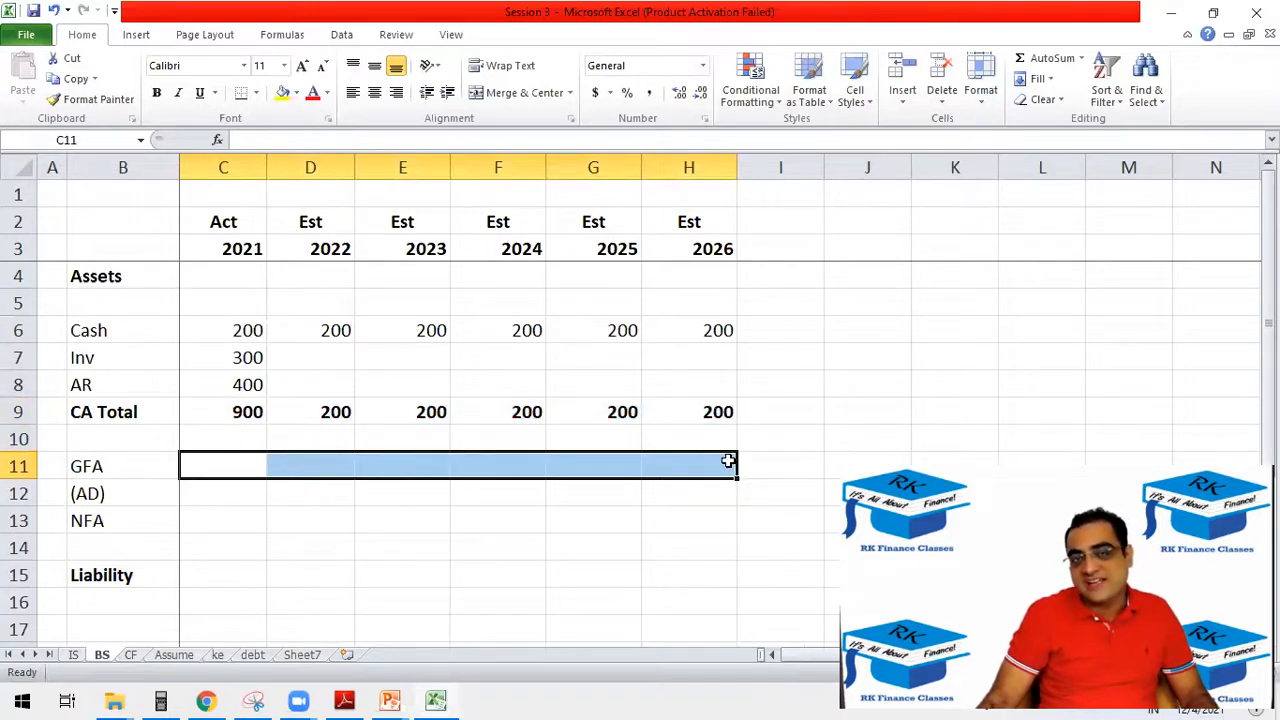
{"action": "left_click", "coordinate": [207, 466]}
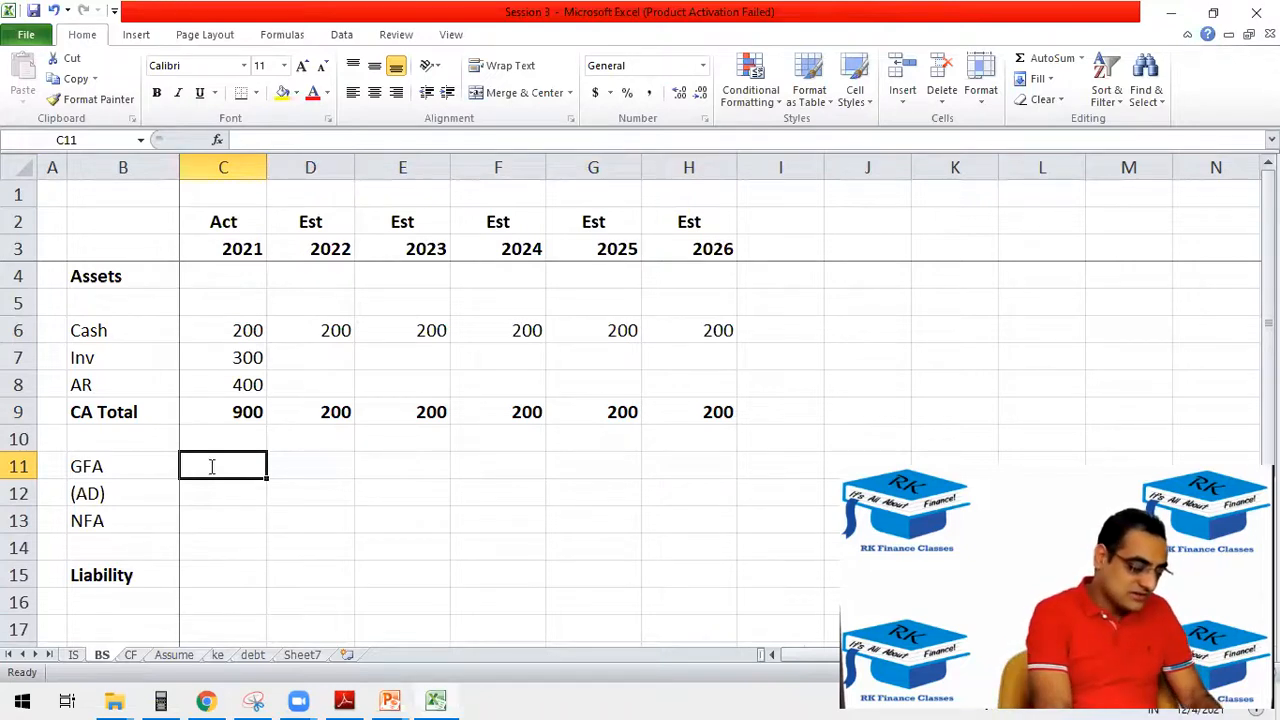
{"action": "type", "text": "1000"}
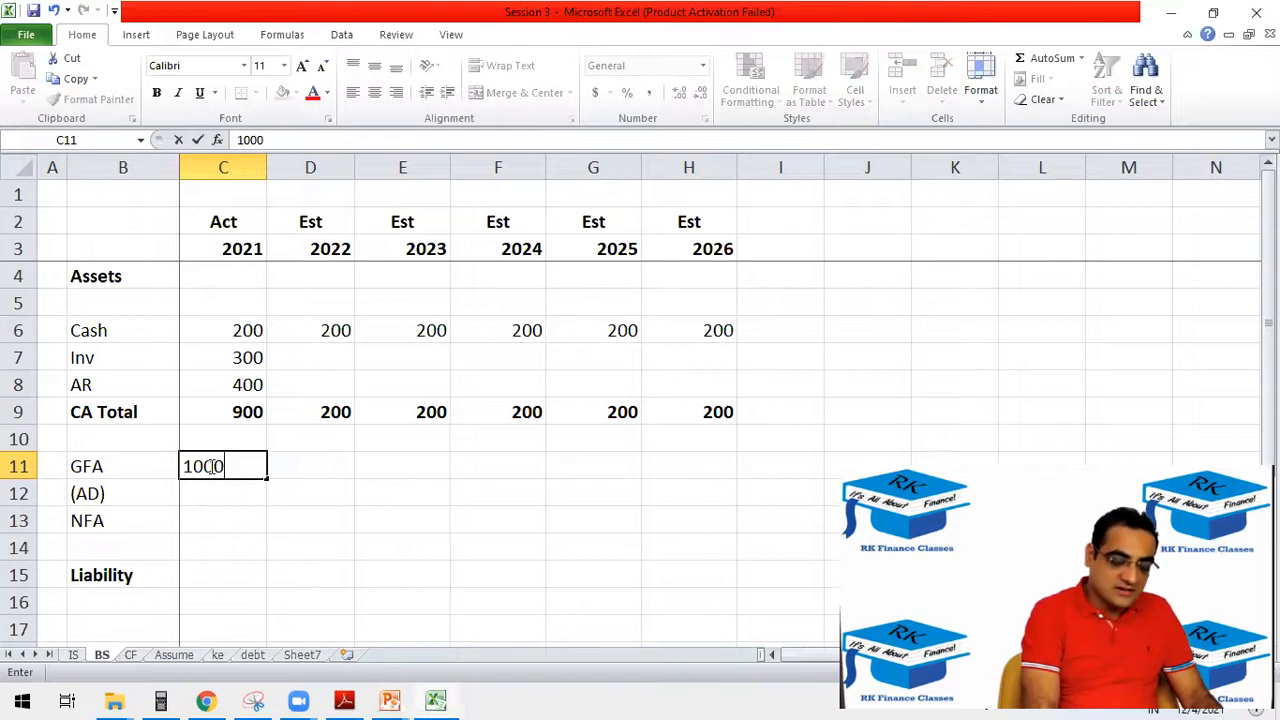
{"action": "key", "text": "Return"}
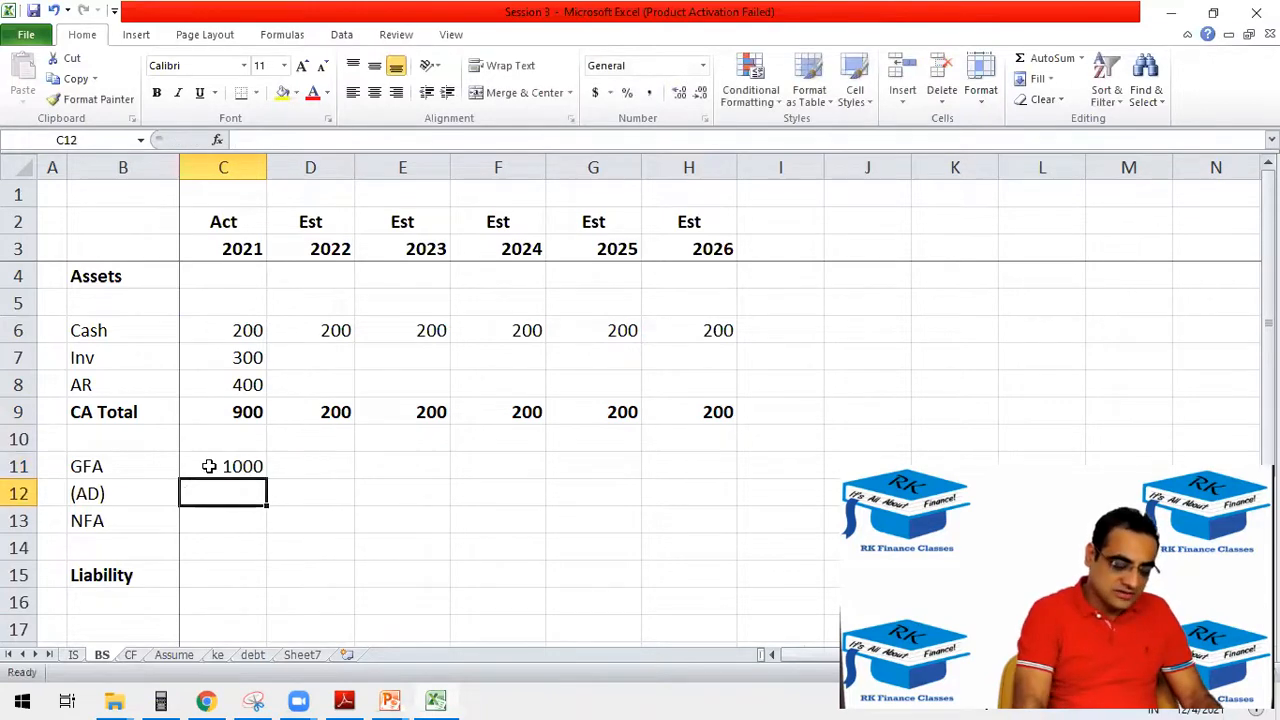
{"action": "left_click", "coordinate": [209, 466]}
{"action": "type", "text": "500"}
{"action": "key", "text": "Escape"}
{"action": "type", "text": "1000"}
{"action": "key", "text": "Return"}
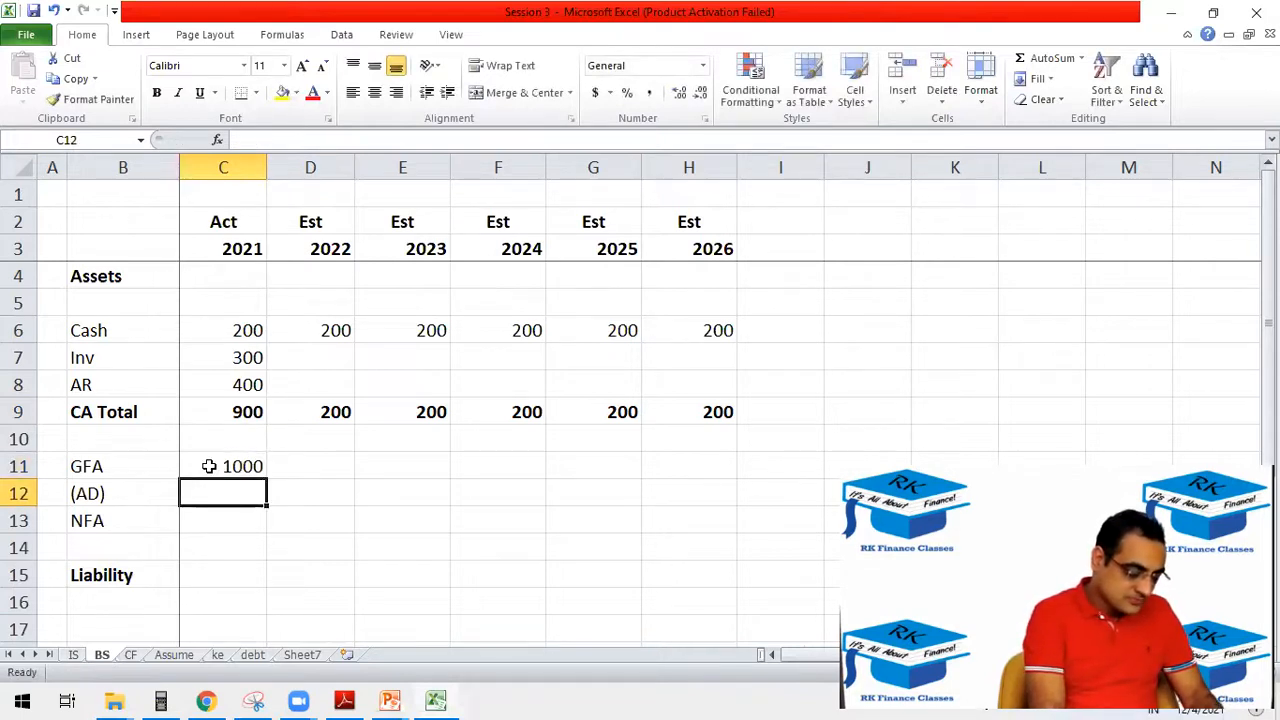
{"action": "type", "text": "600"}
{"action": "key", "text": "Return"}
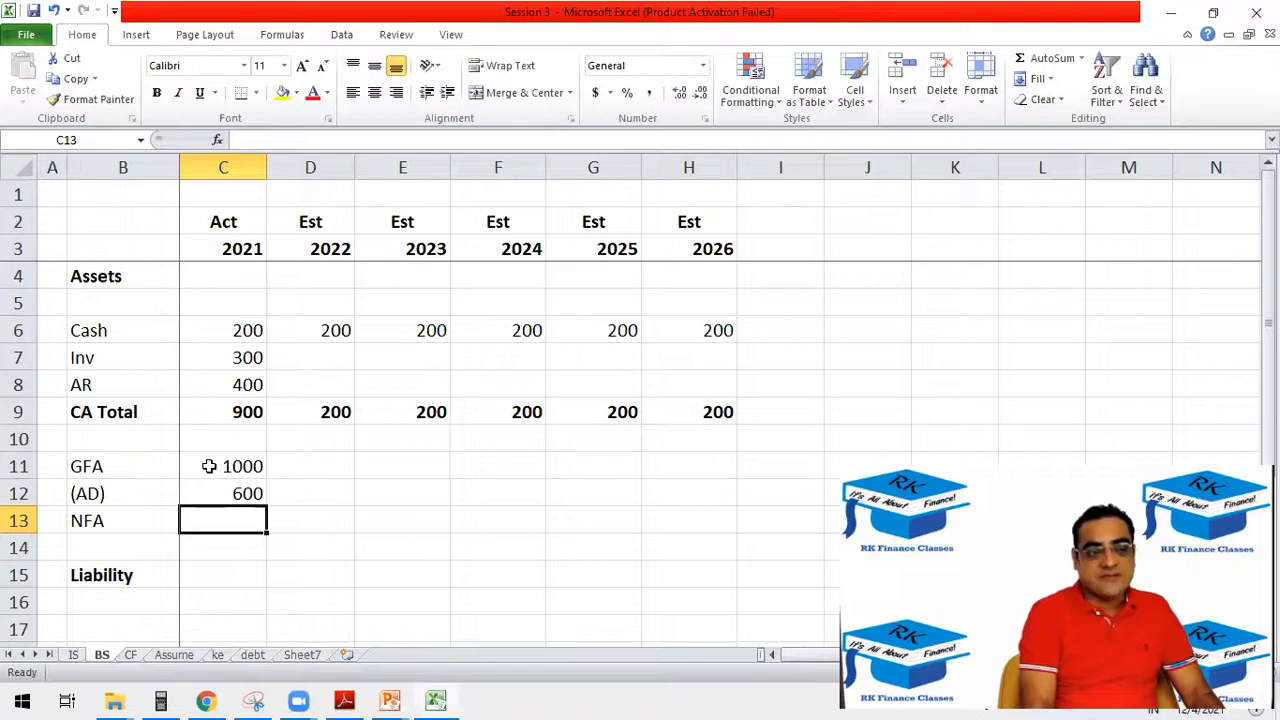
Calculate 2021 NFA in C13 as GFA minus accumulated depreciation with the formula =C11-C12.
{"action": "type", "text": "="}
{"action": "key", "text": "Up"}
{"action": "key", "text": "Up"}
{"action": "type", "text": "-"}
{"action": "key", "text": "Up"}
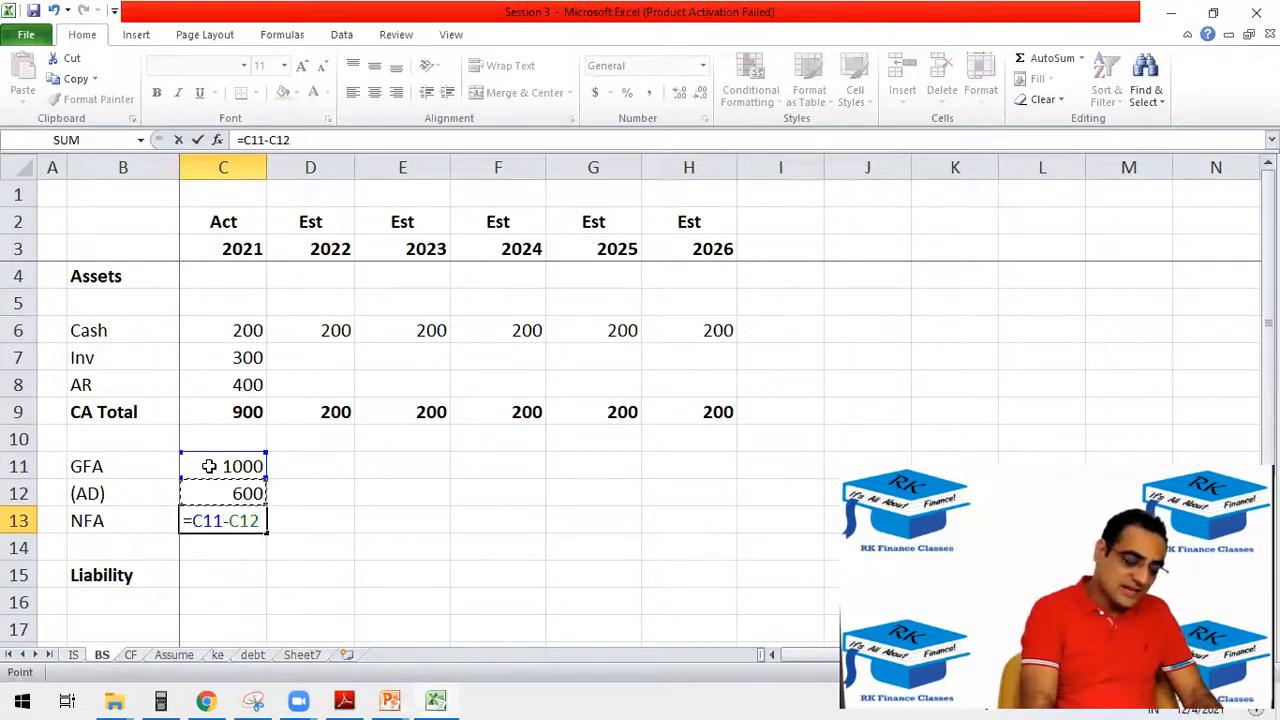
{"action": "key", "text": "Return"}
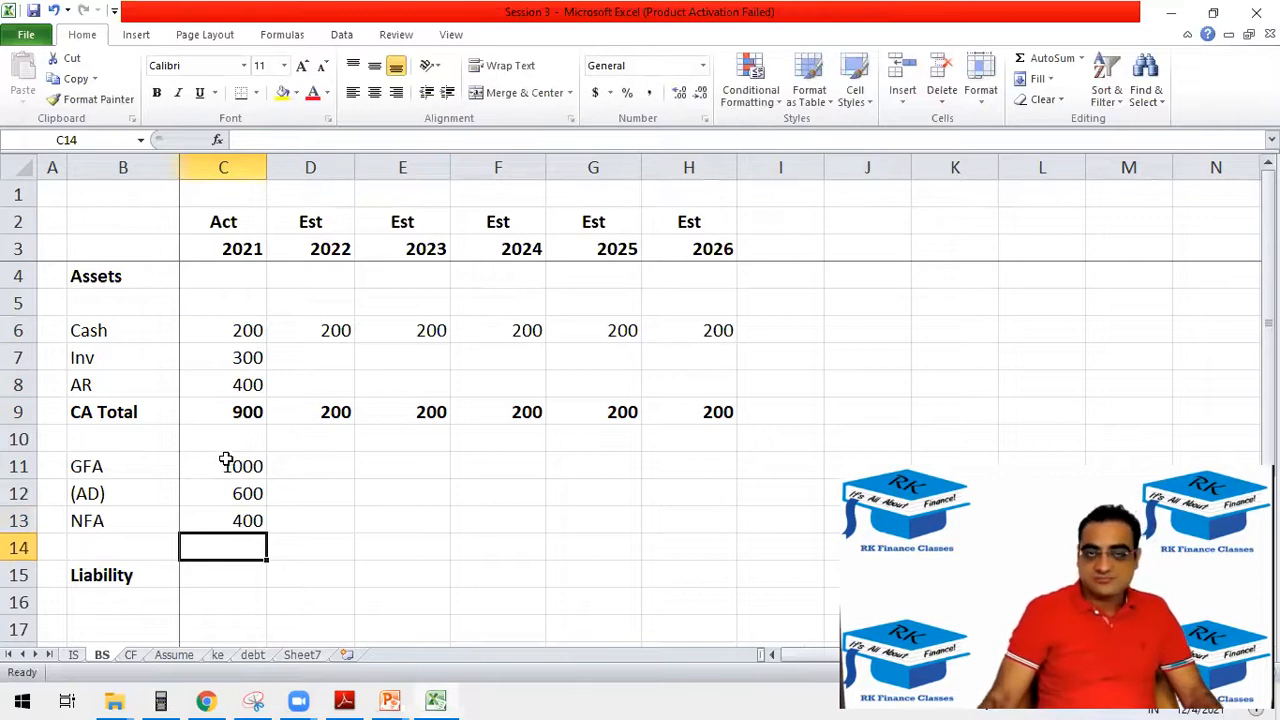
Examine the GFA and (AD) rows on the balance sheet and the Dep row across all years on the IS sheet.
{"action": "left_click", "coordinate": [284, 469]}
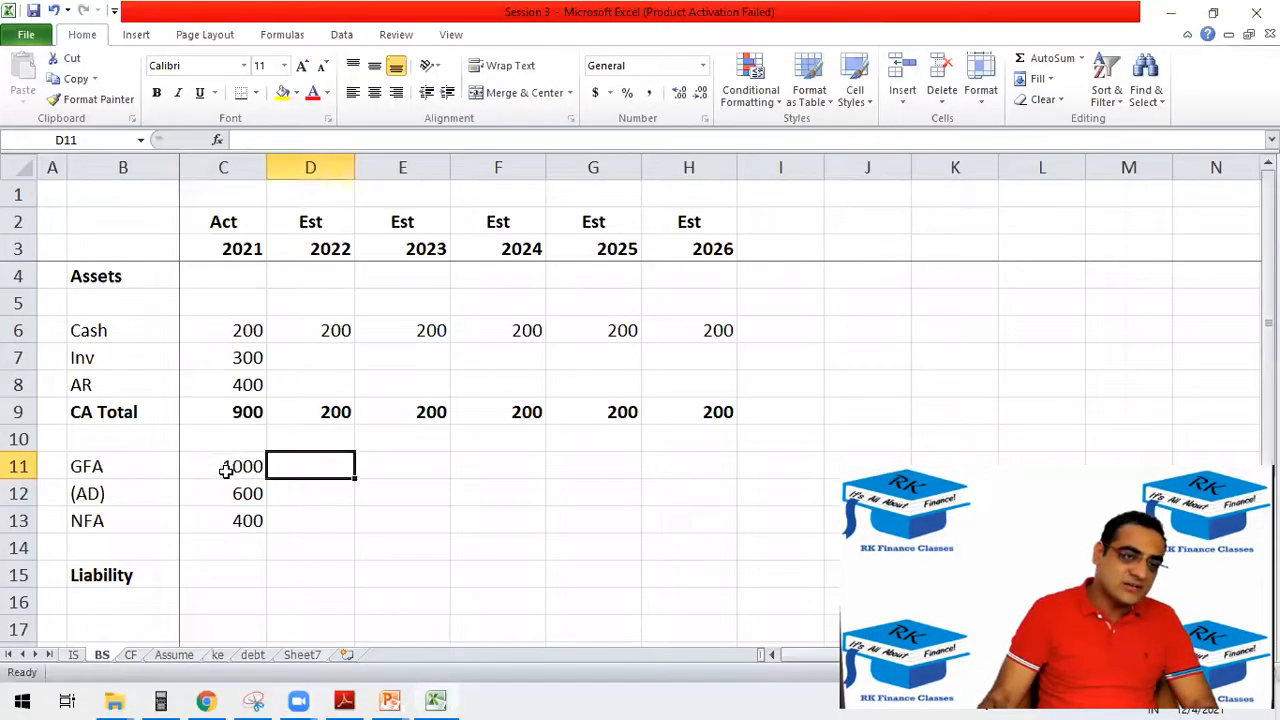
{"action": "left_click_drag", "start_coordinate": [224, 466], "coordinate": [726, 460]}
{"action": "scroll", "coordinate": [329, 526], "scroll_direction": "down", "scroll_amount": 1}
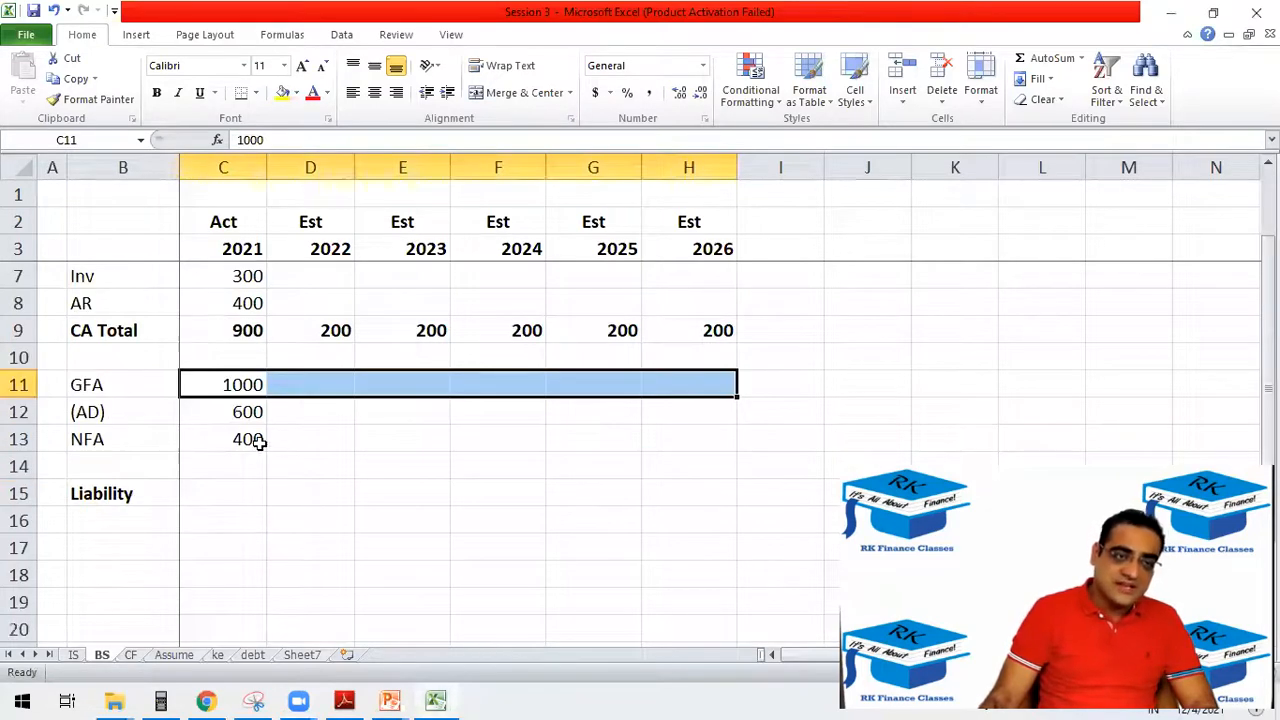
{"action": "left_click", "coordinate": [242, 412]}
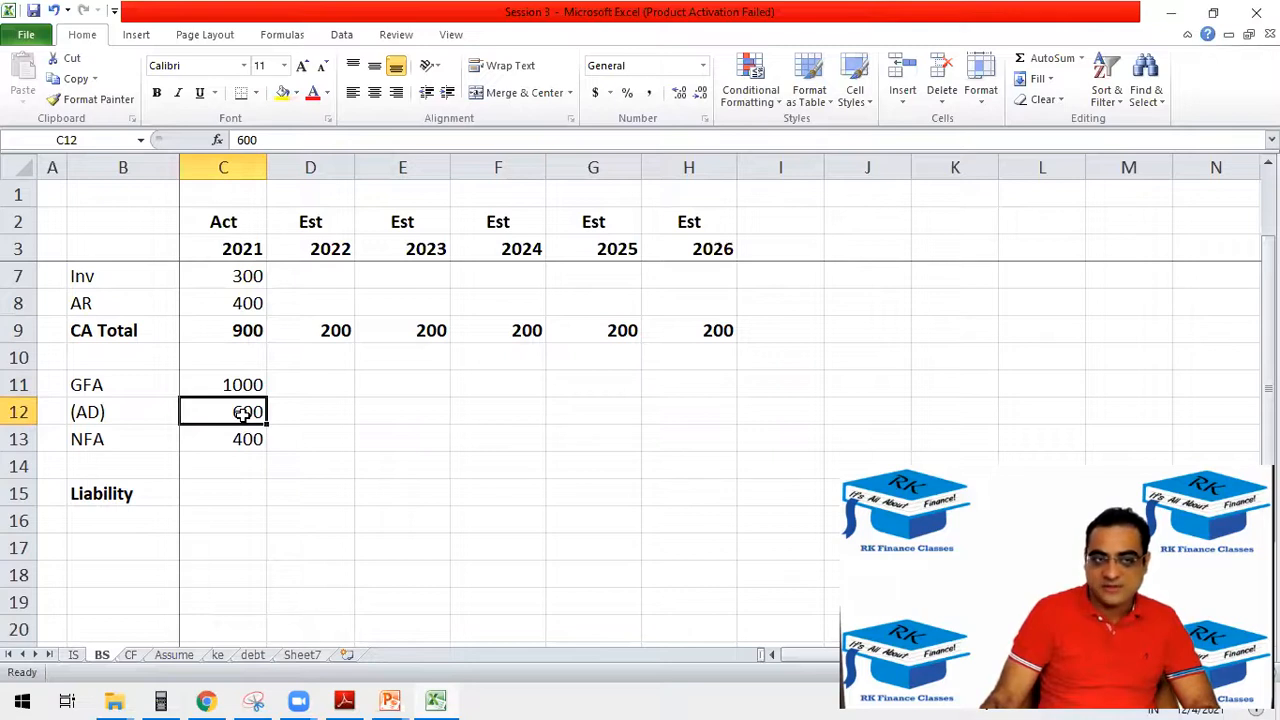
{"action": "left_click_drag", "start_coordinate": [245, 415], "coordinate": [106, 420]}
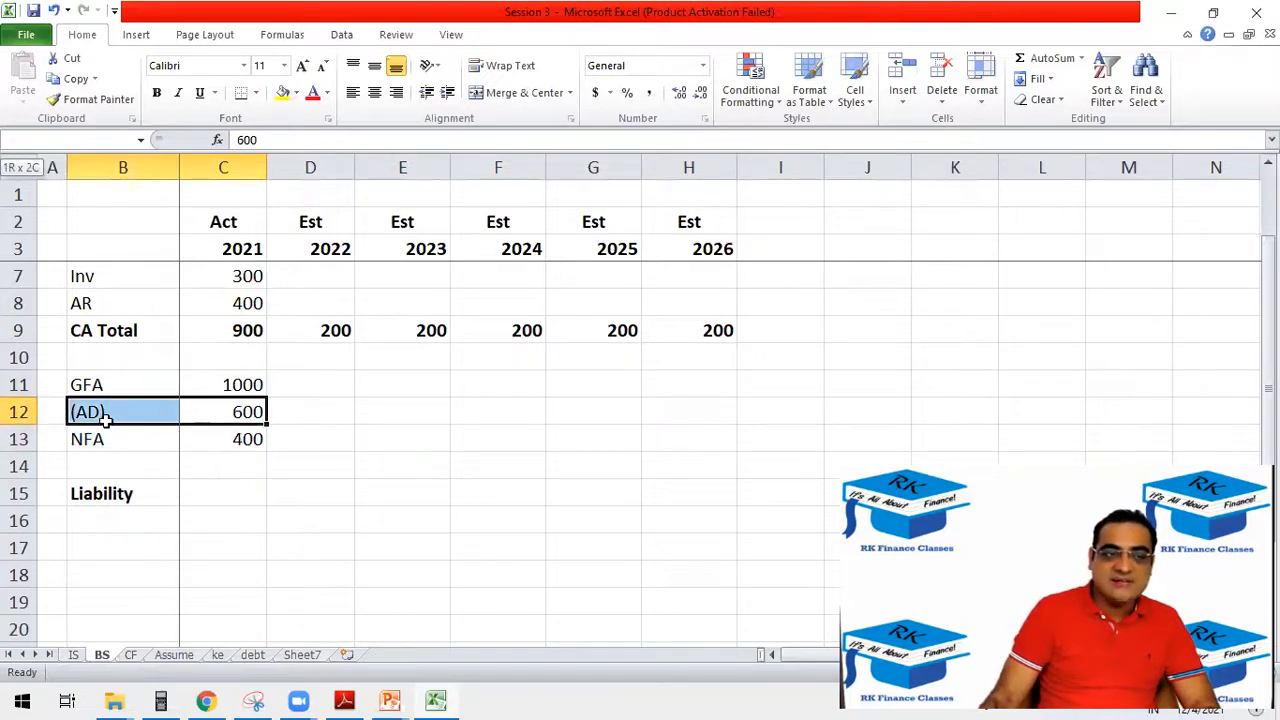
{"action": "left_click", "coordinate": [73, 654]}
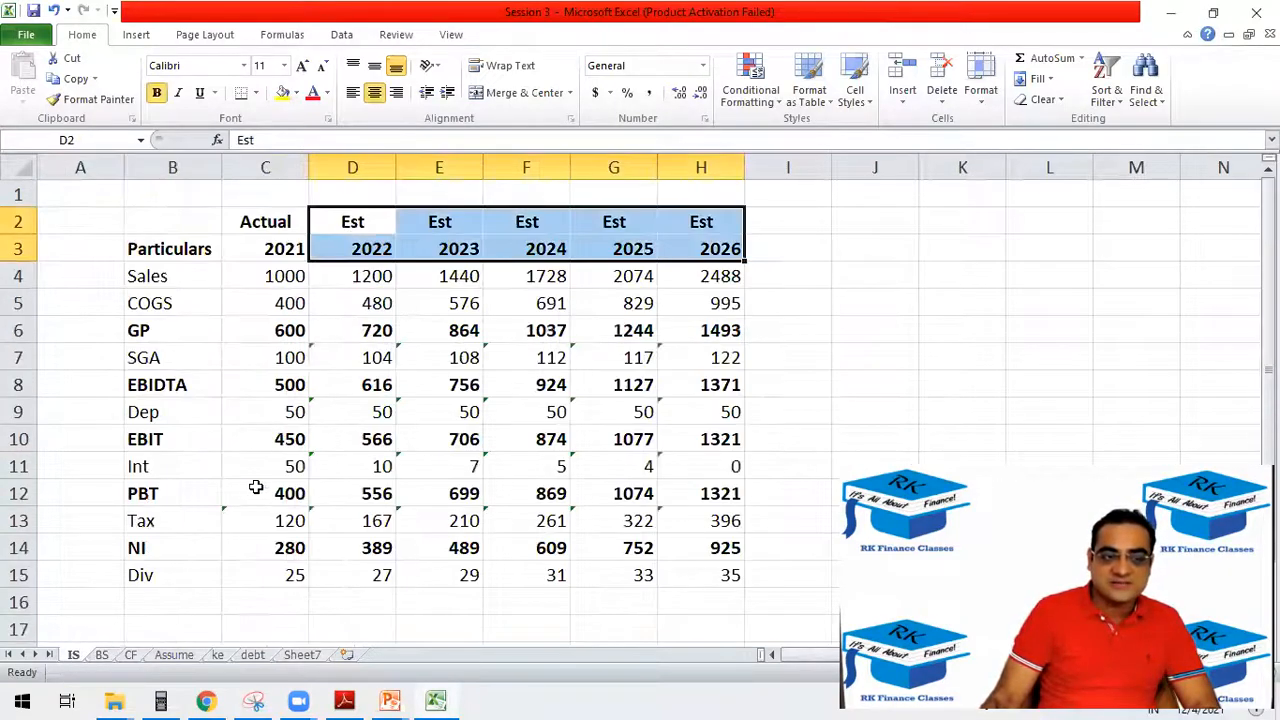
{"action": "left_click_drag", "start_coordinate": [206, 410], "coordinate": [684, 419]}
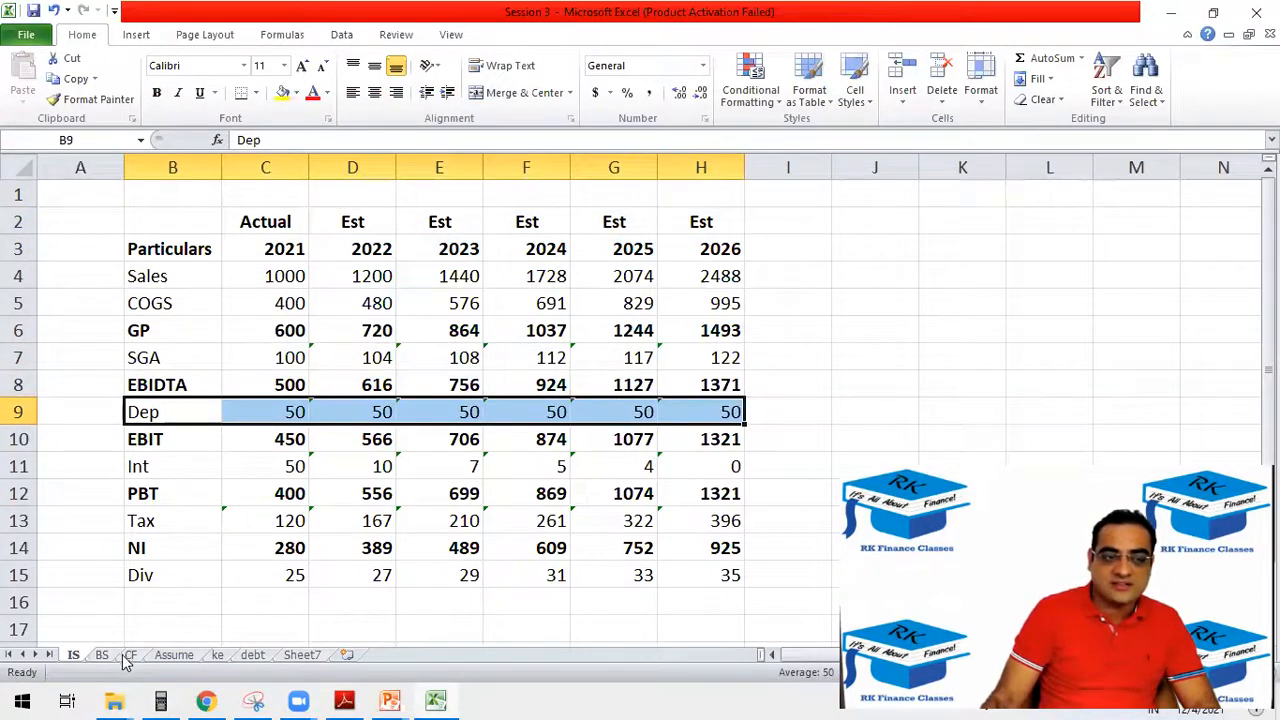
Return to the BS sheet and review the fixed asset, Inv, AR and CA Total rows, then the equity section.
{"action": "left_click", "coordinate": [108, 656]}
{"action": "left_click", "coordinate": [246, 432]}
{"action": "left_click", "coordinate": [245, 410]}
{"action": "left_click_drag", "start_coordinate": [224, 436], "coordinate": [681, 430]}
{"action": "scroll", "coordinate": [242, 426], "scroll_direction": "up", "scroll_amount": 1}
{"action": "left_click_drag", "start_coordinate": [132, 366], "coordinate": [720, 388]}
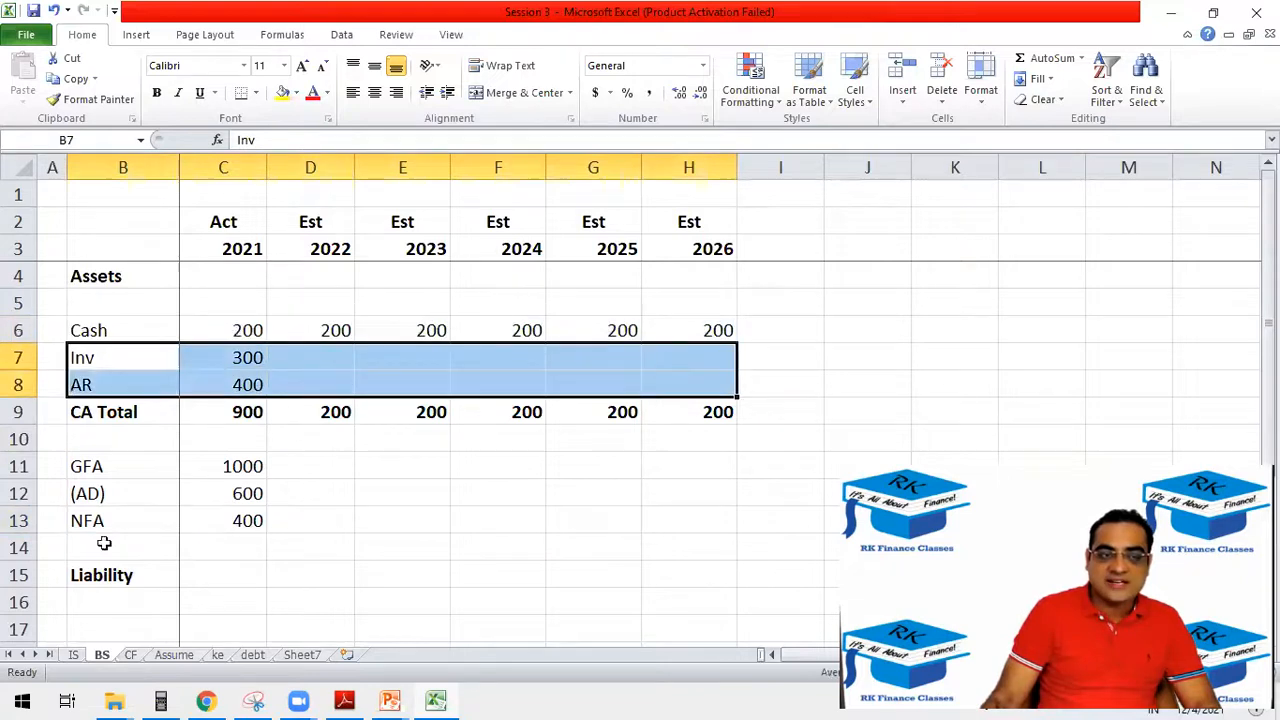
{"action": "left_click", "coordinate": [146, 411]}
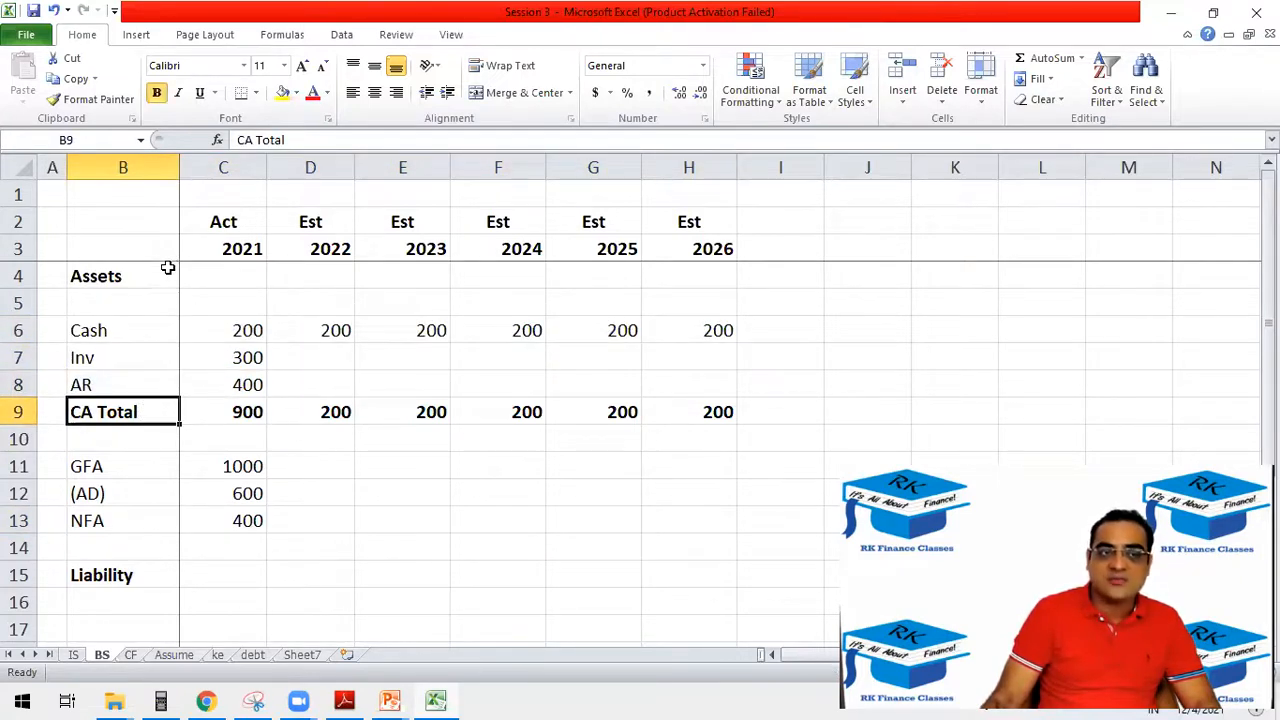
{"action": "scroll", "coordinate": [177, 463], "scroll_direction": "down", "scroll_amount": 4}
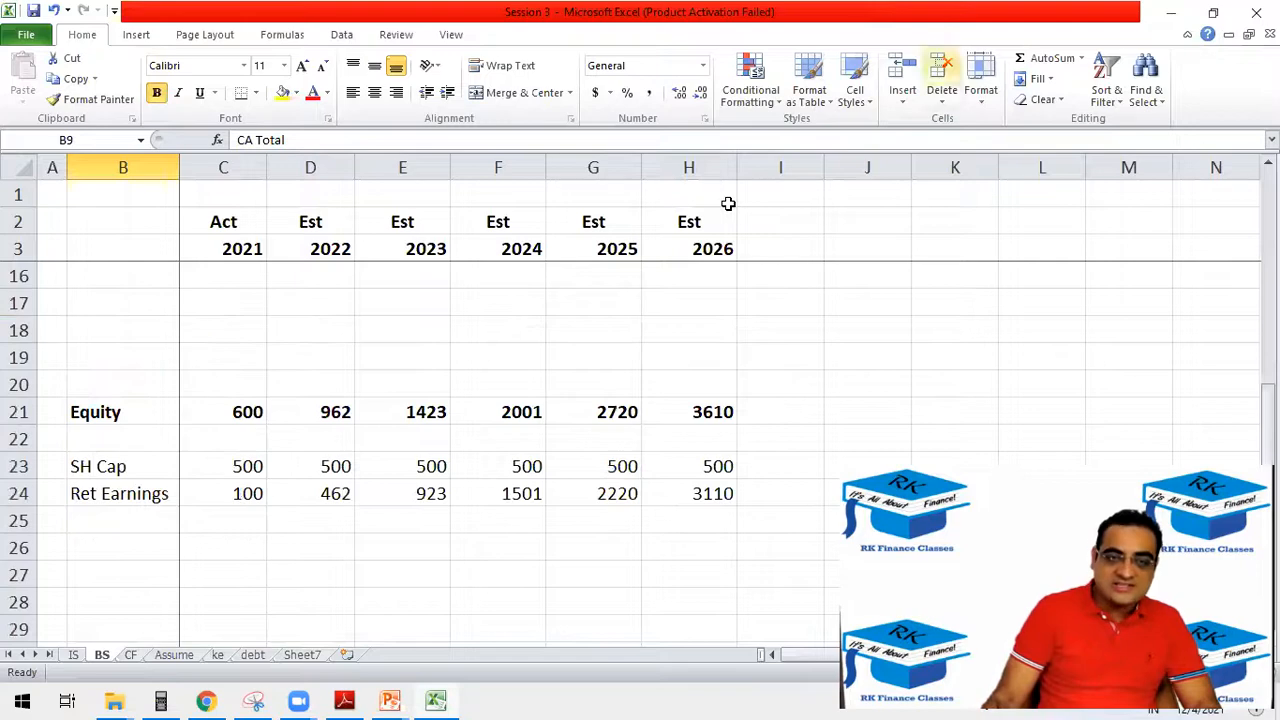